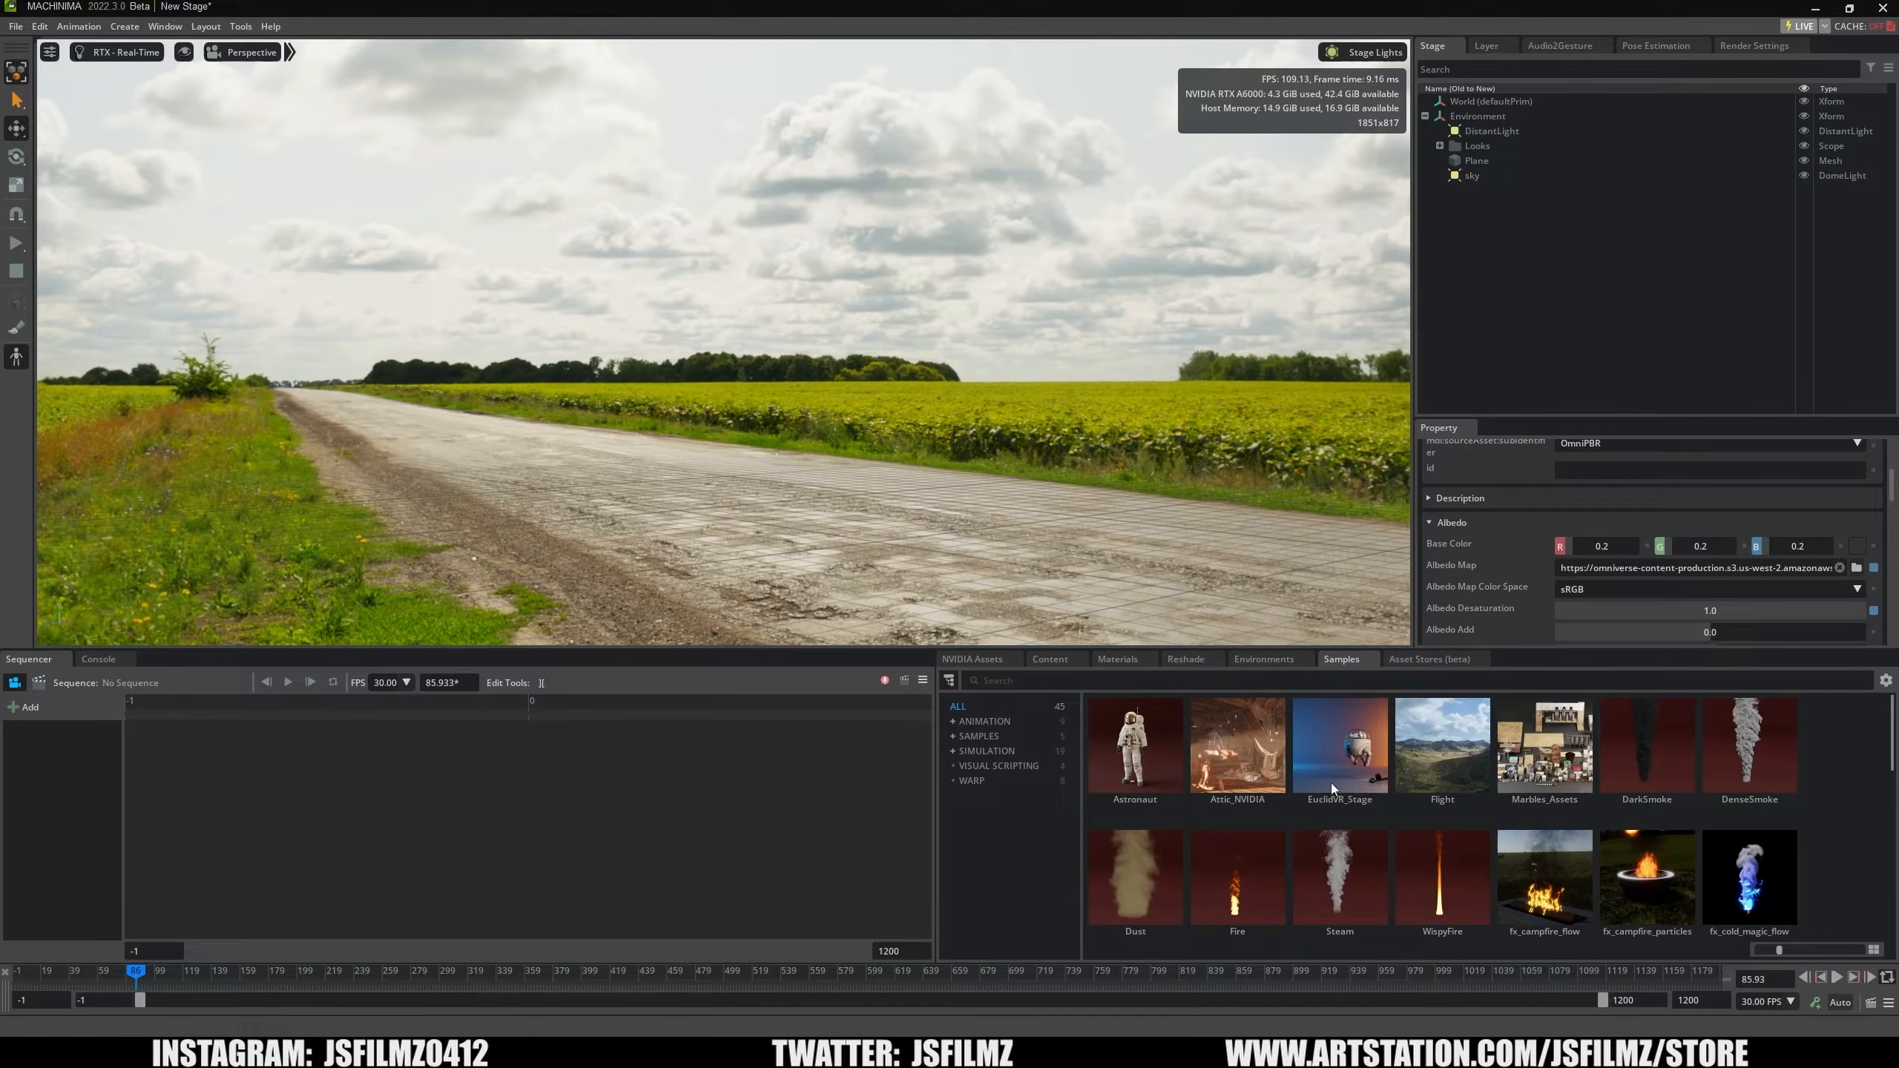
Browse the sample assets, including the fire, smoke and other effects.
scroll(1454, 750, down, 1)
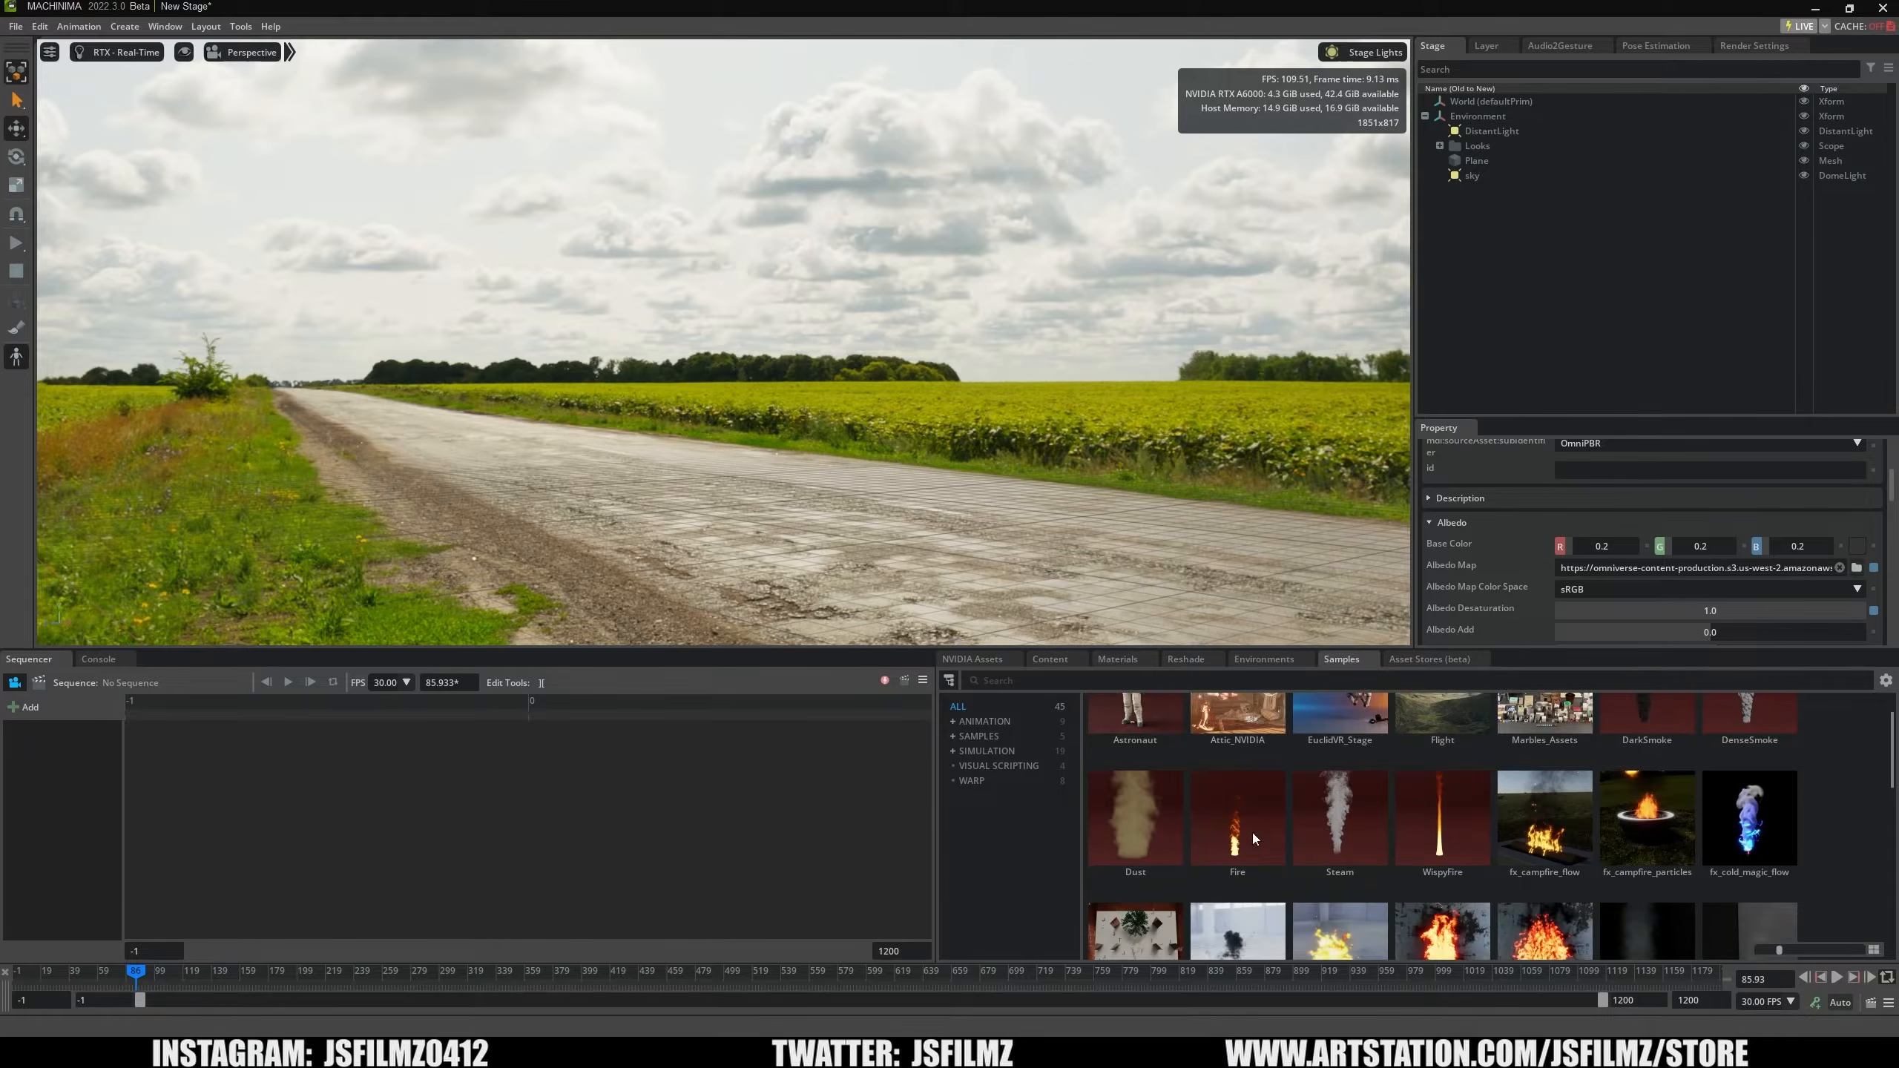
scroll(1249, 825, down, 1)
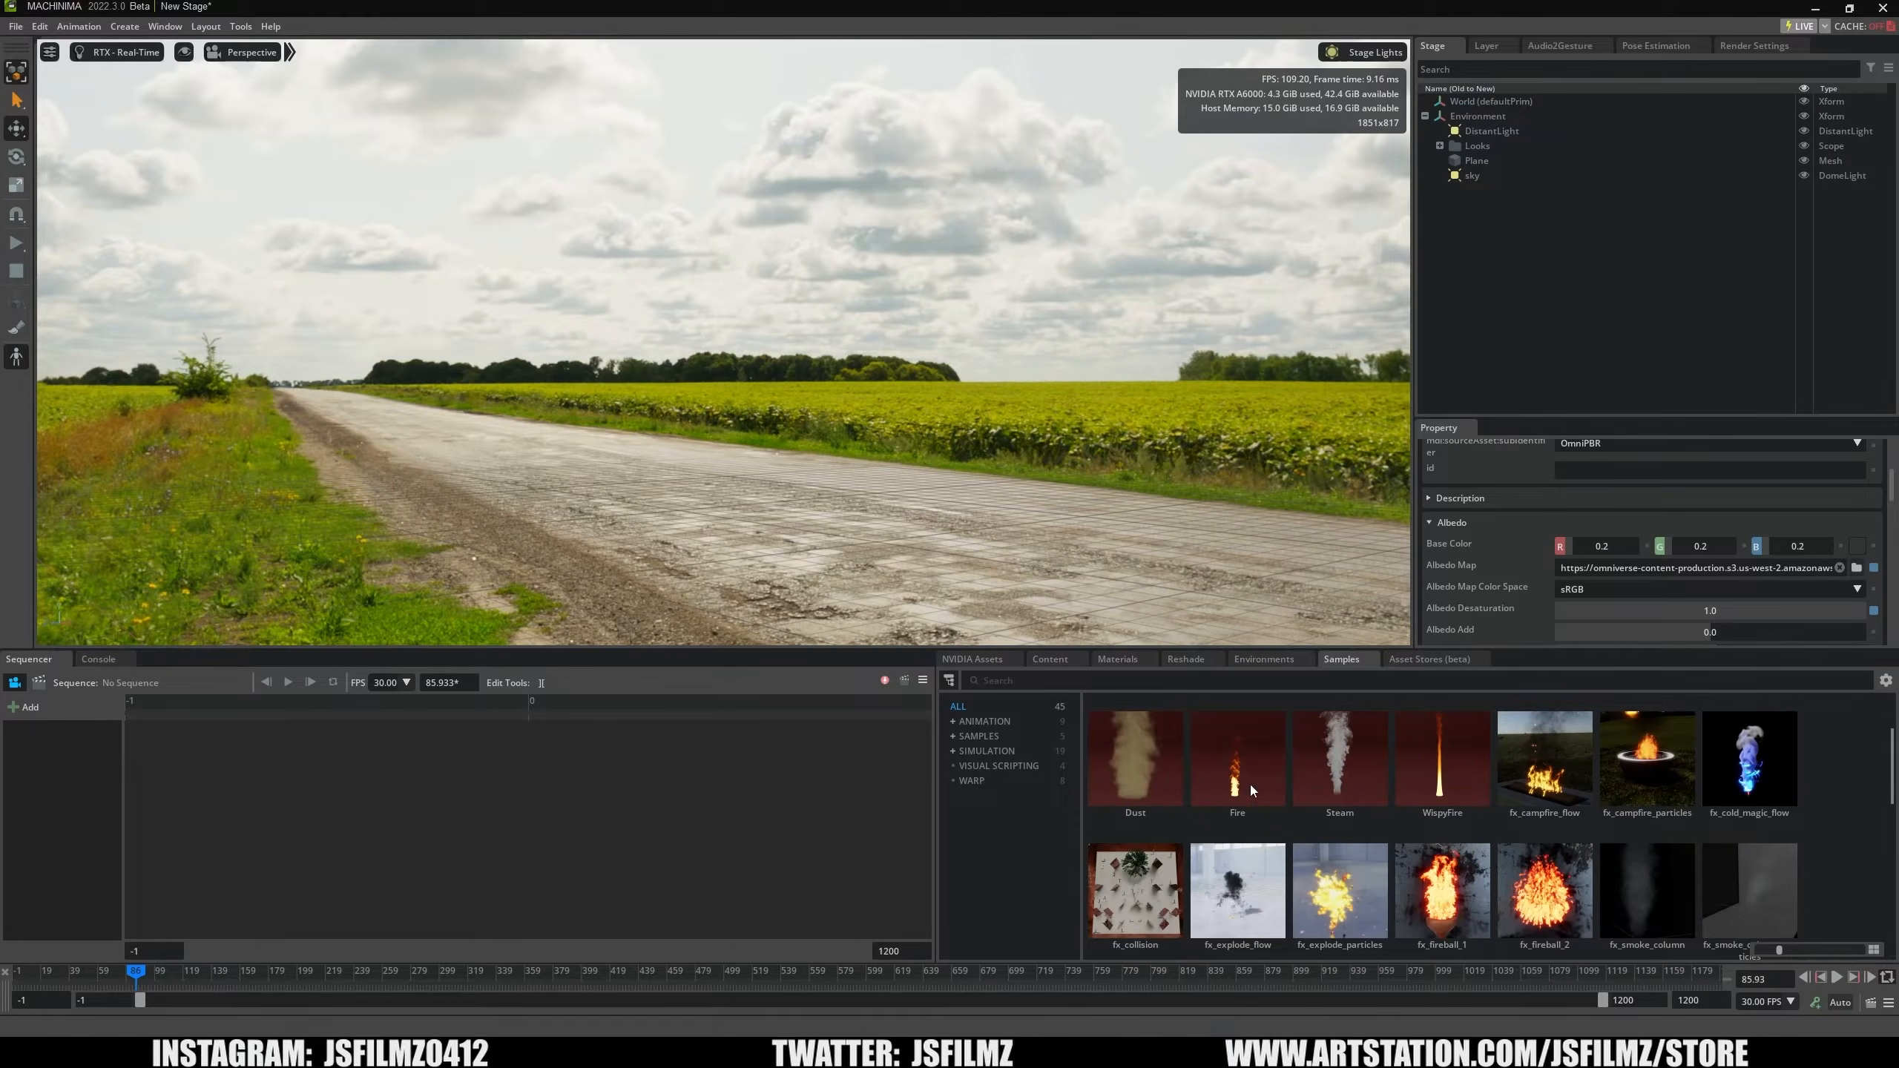
scroll(1345, 789, down, 2)
scroll(1442, 831, down, 2)
scroll(1421, 748, up, 6)
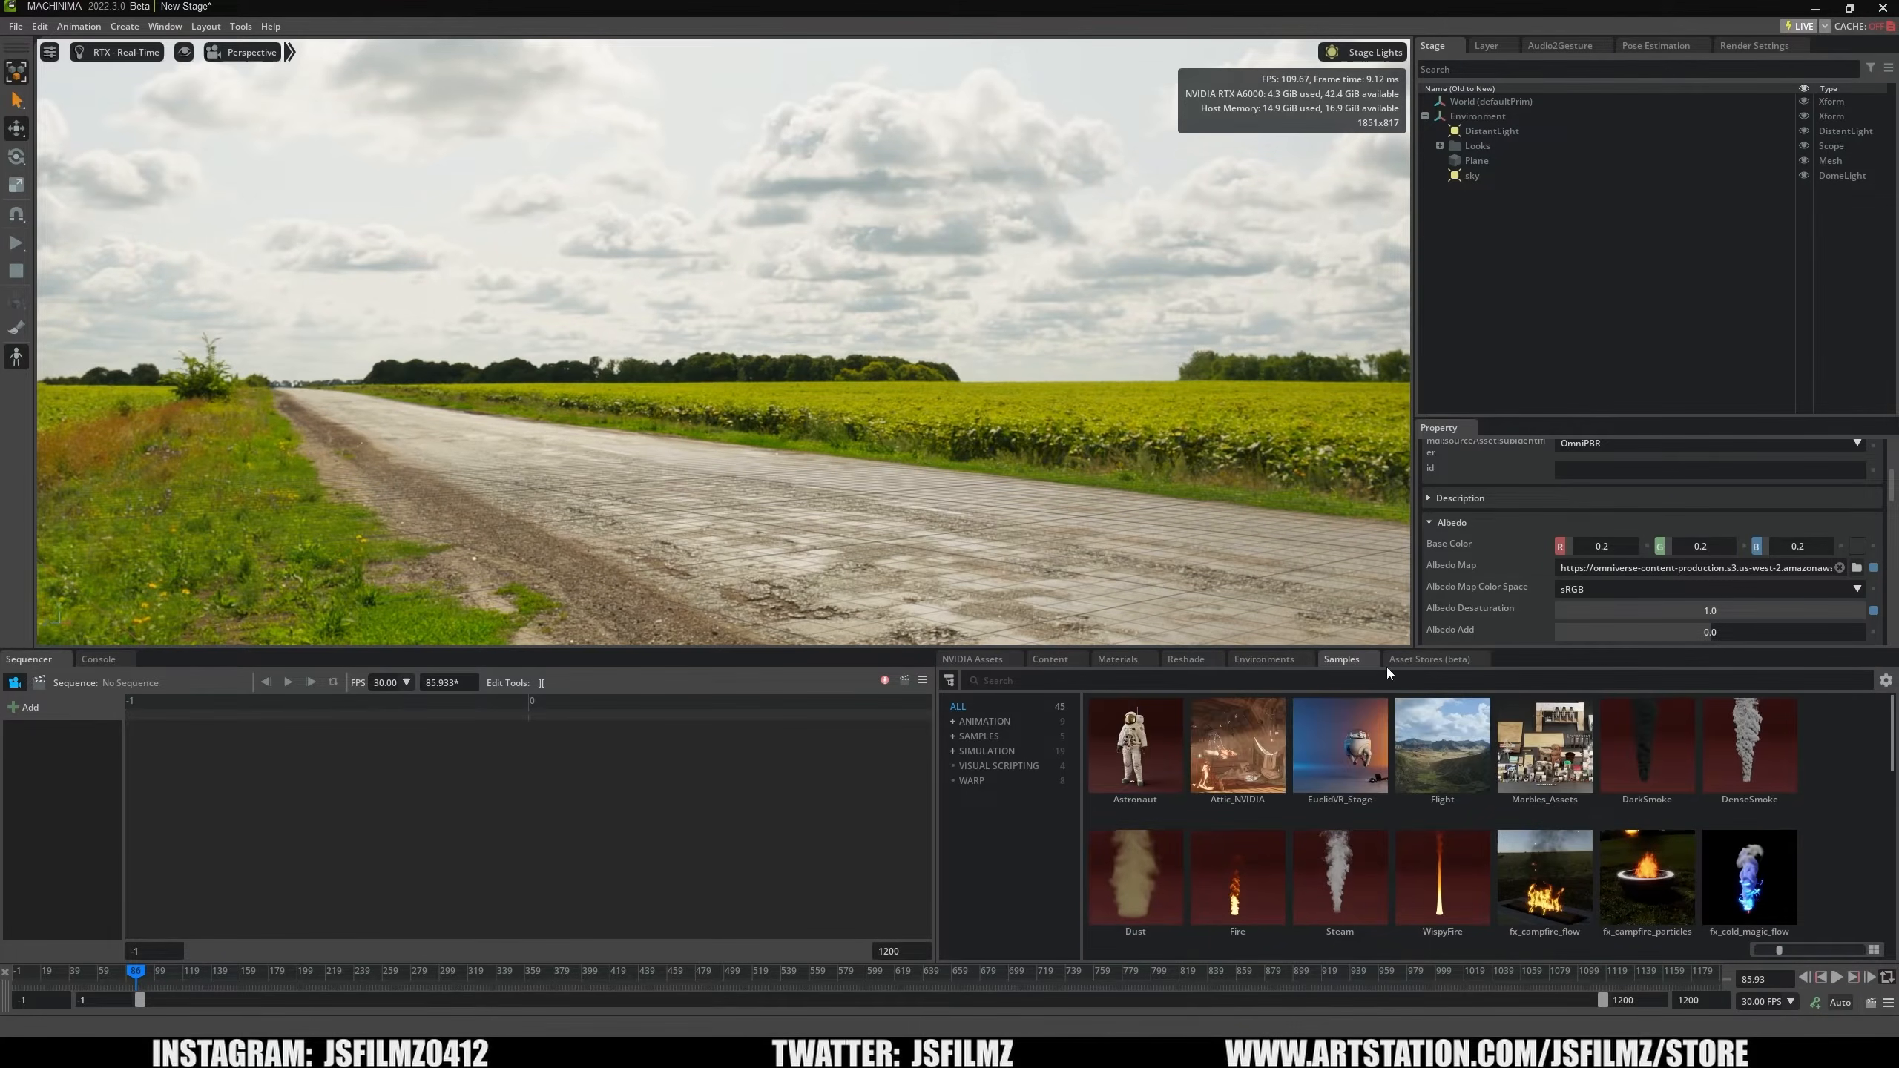
Browse the asset store's offerings of character animations, vehicles, scenes and props.
click(1420, 663)
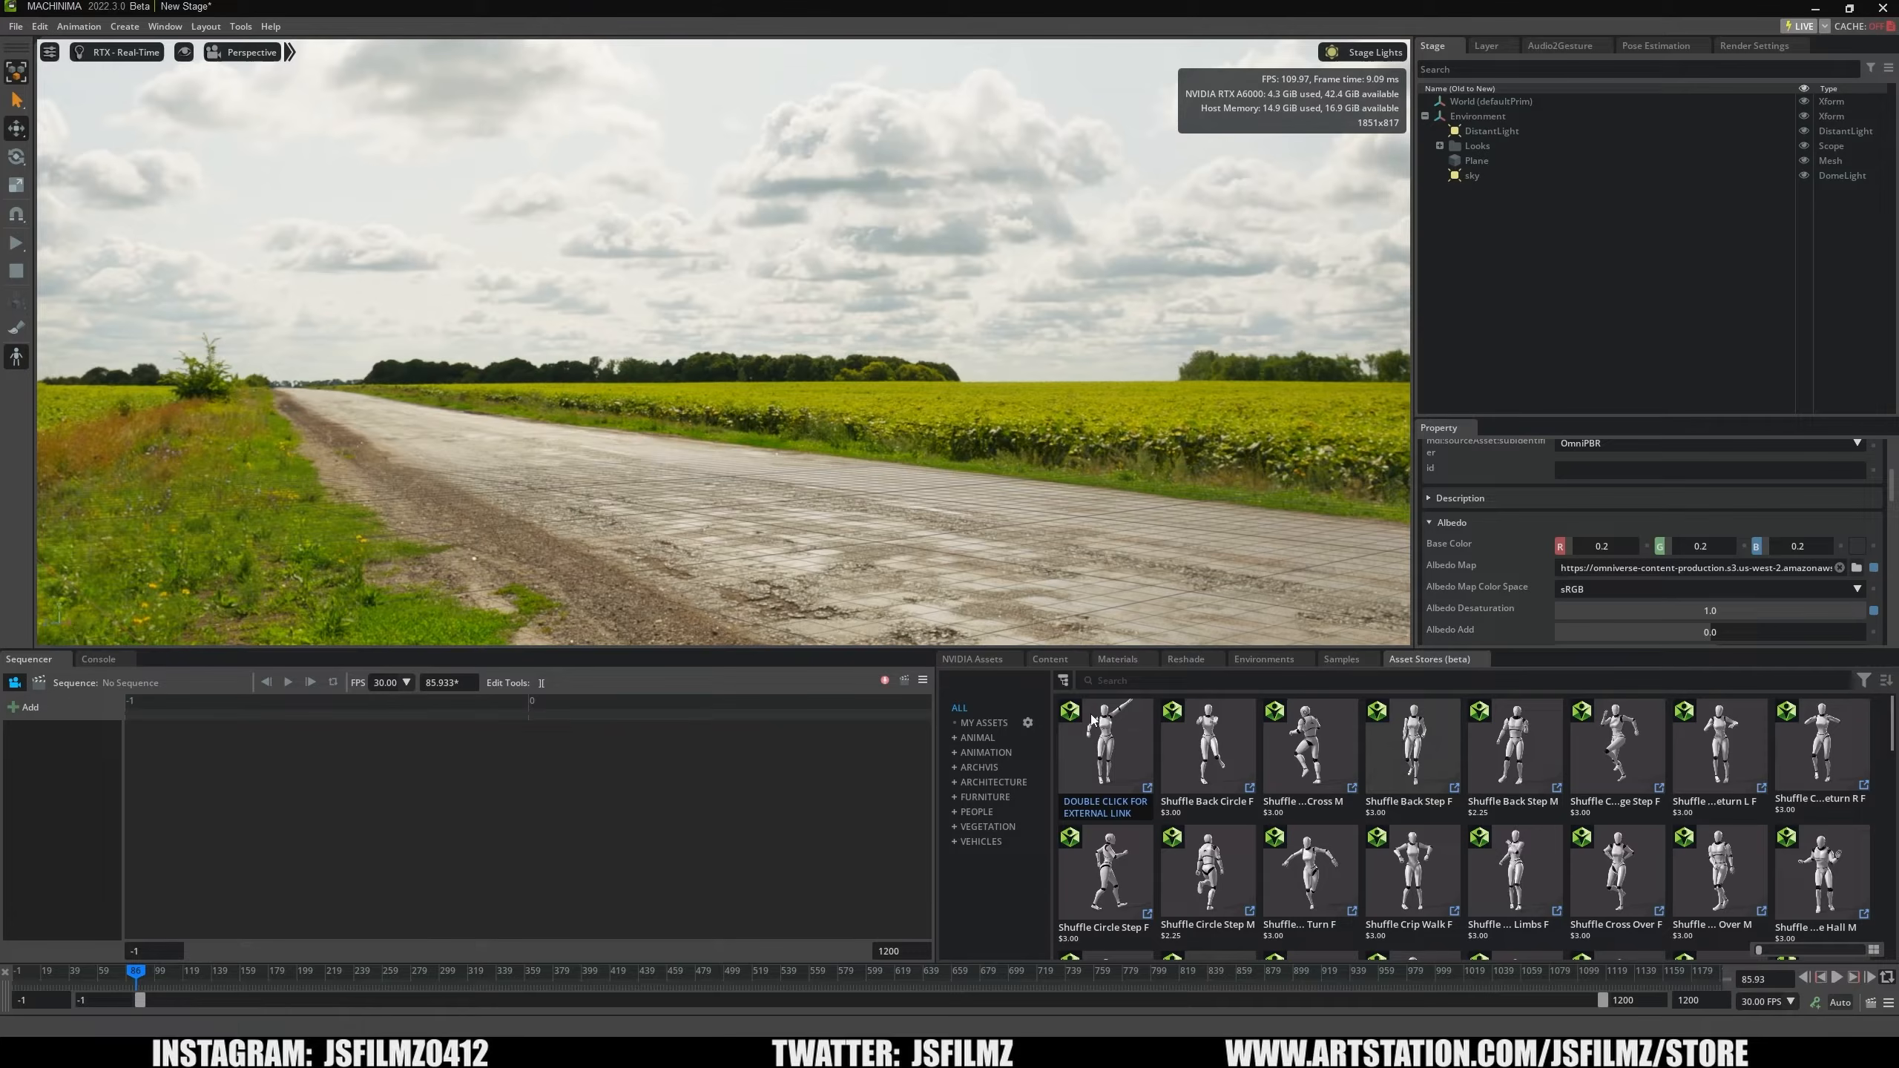
scroll(1267, 756, down, 4)
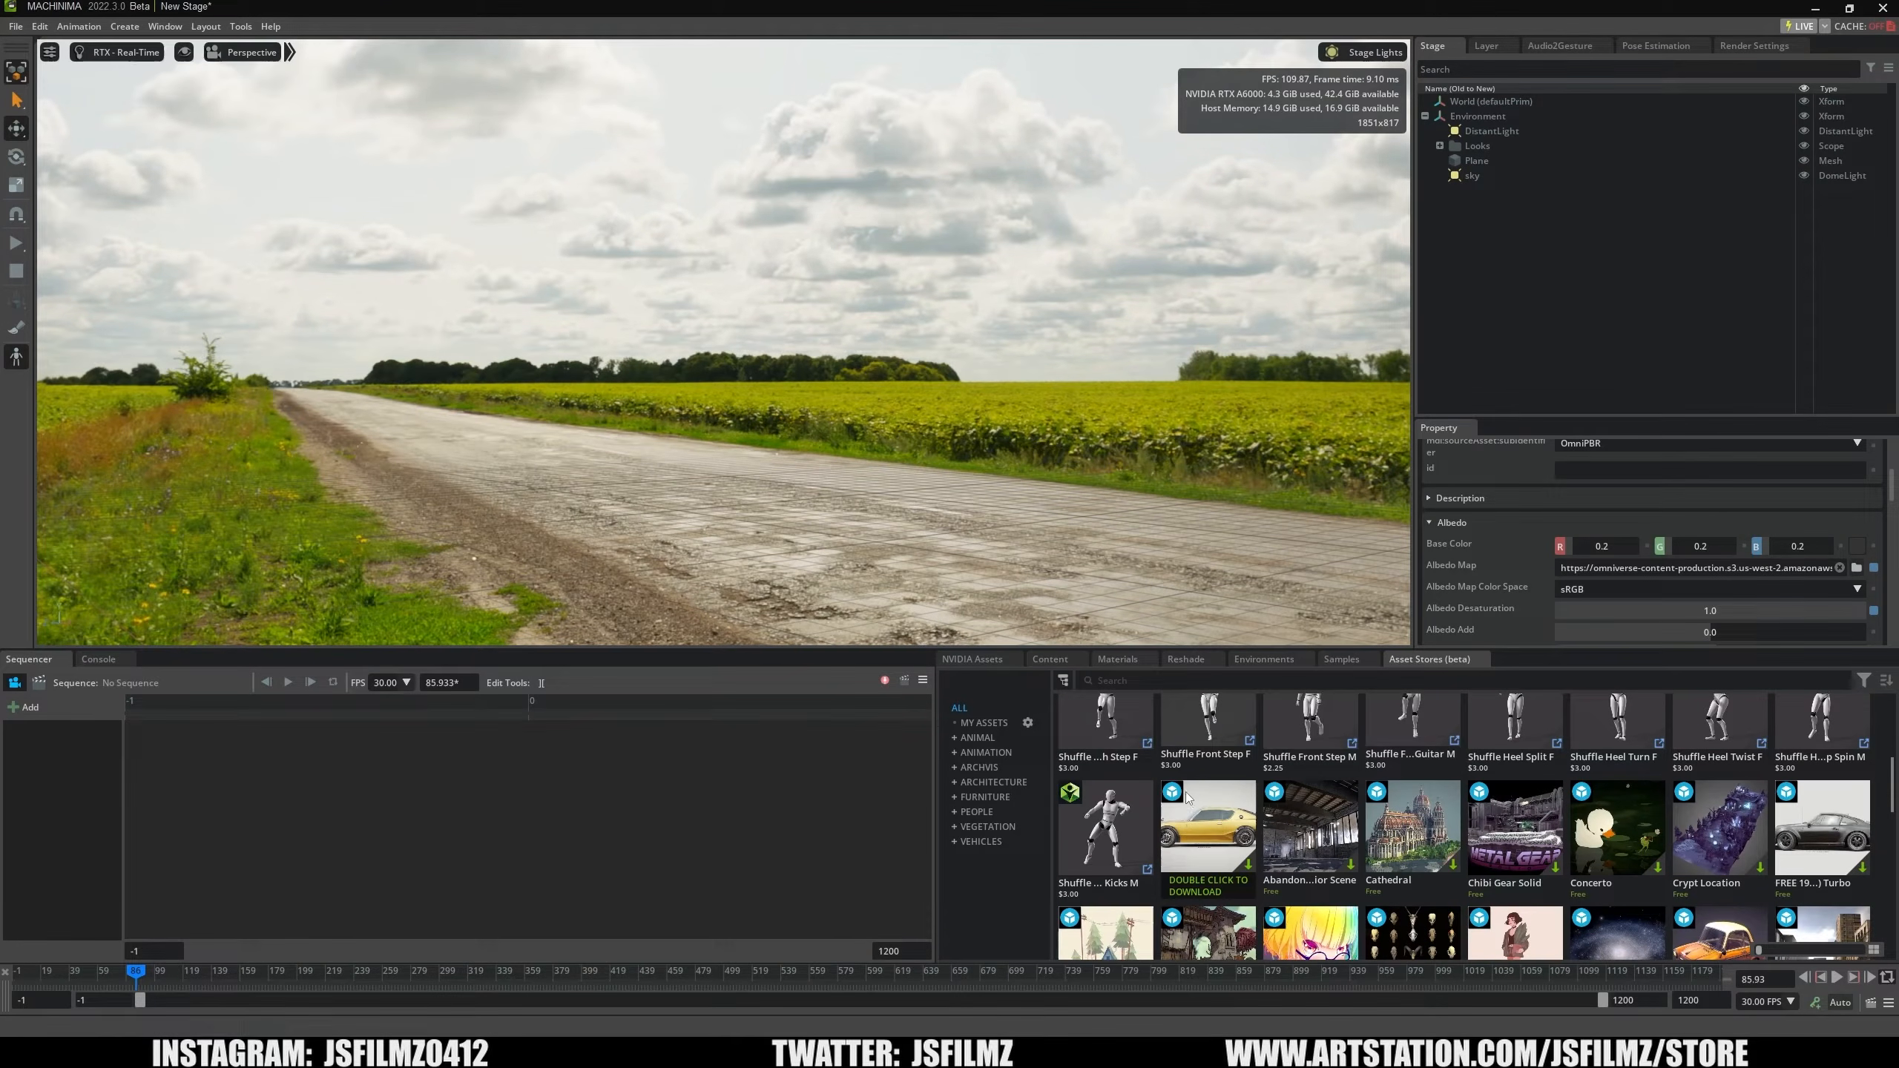
scroll(1505, 851, up, 3)
scroll(1505, 851, down, 6)
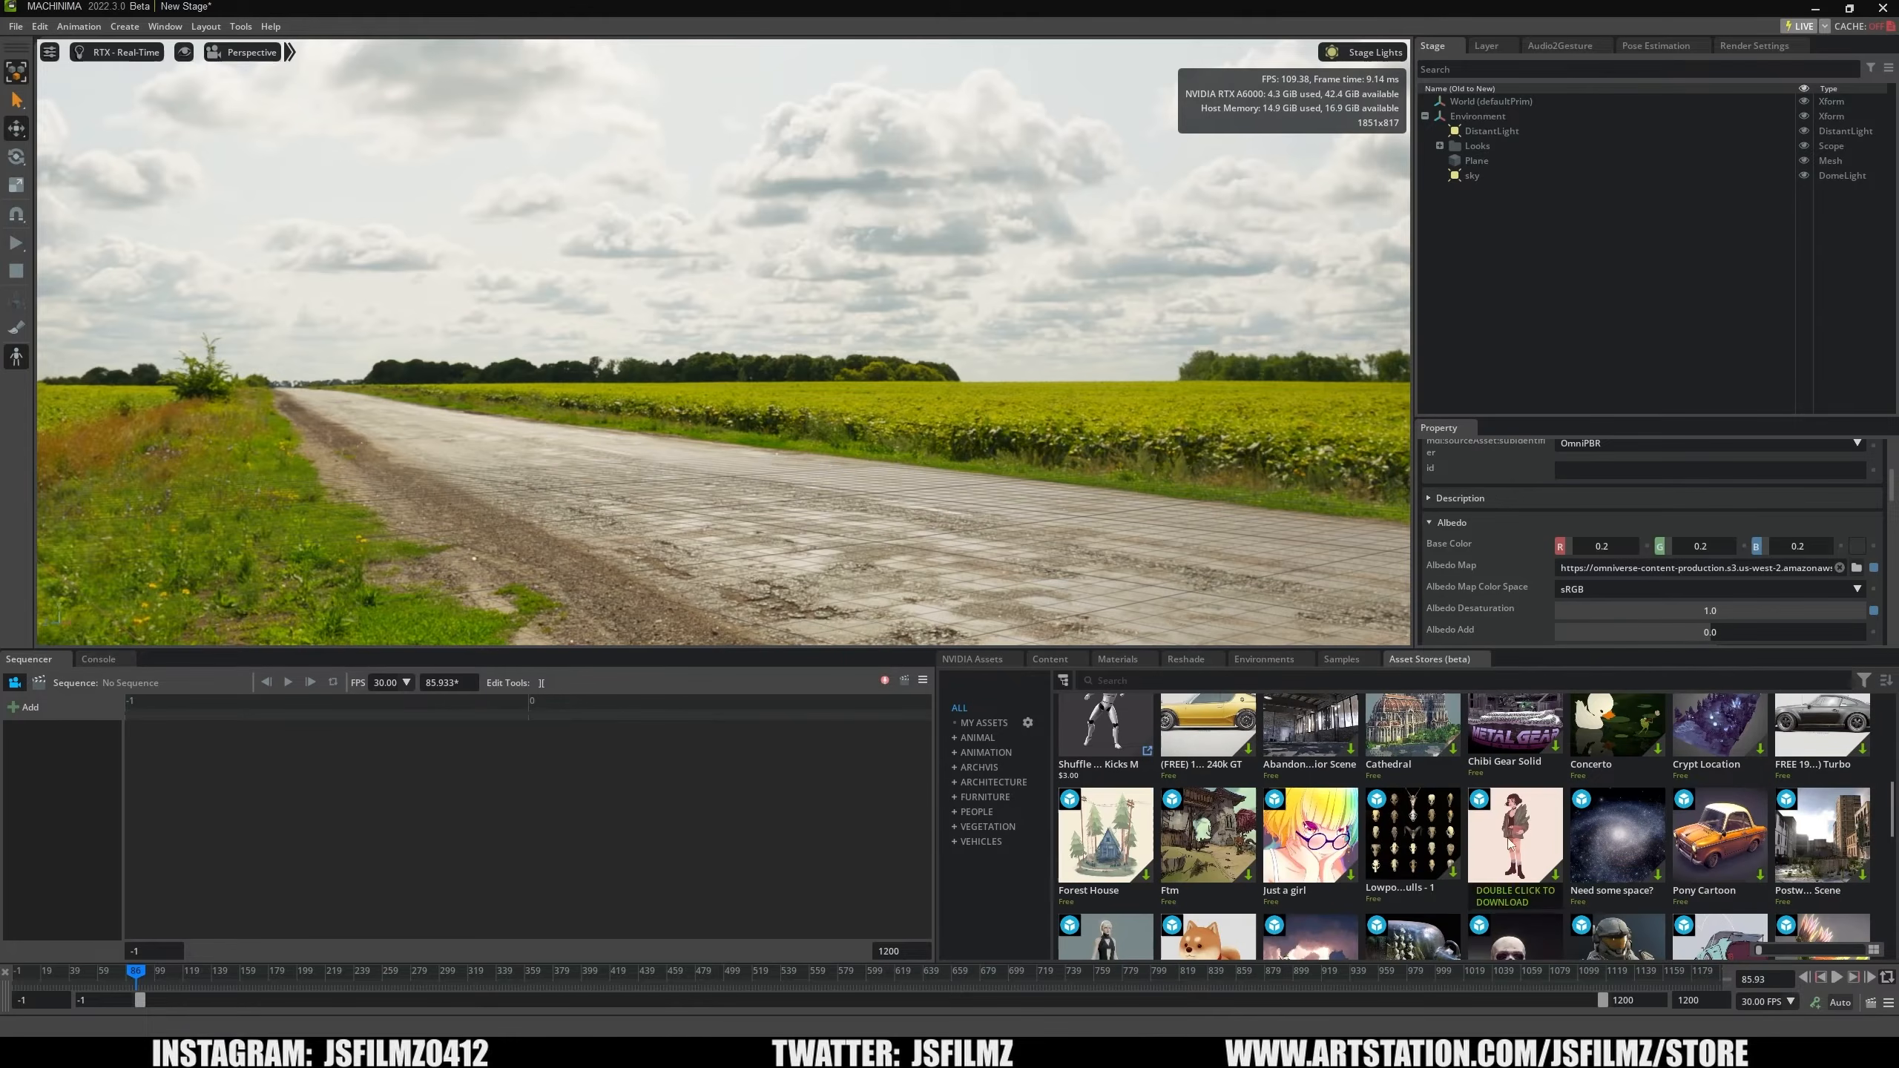
scroll(1534, 845, down, 5)
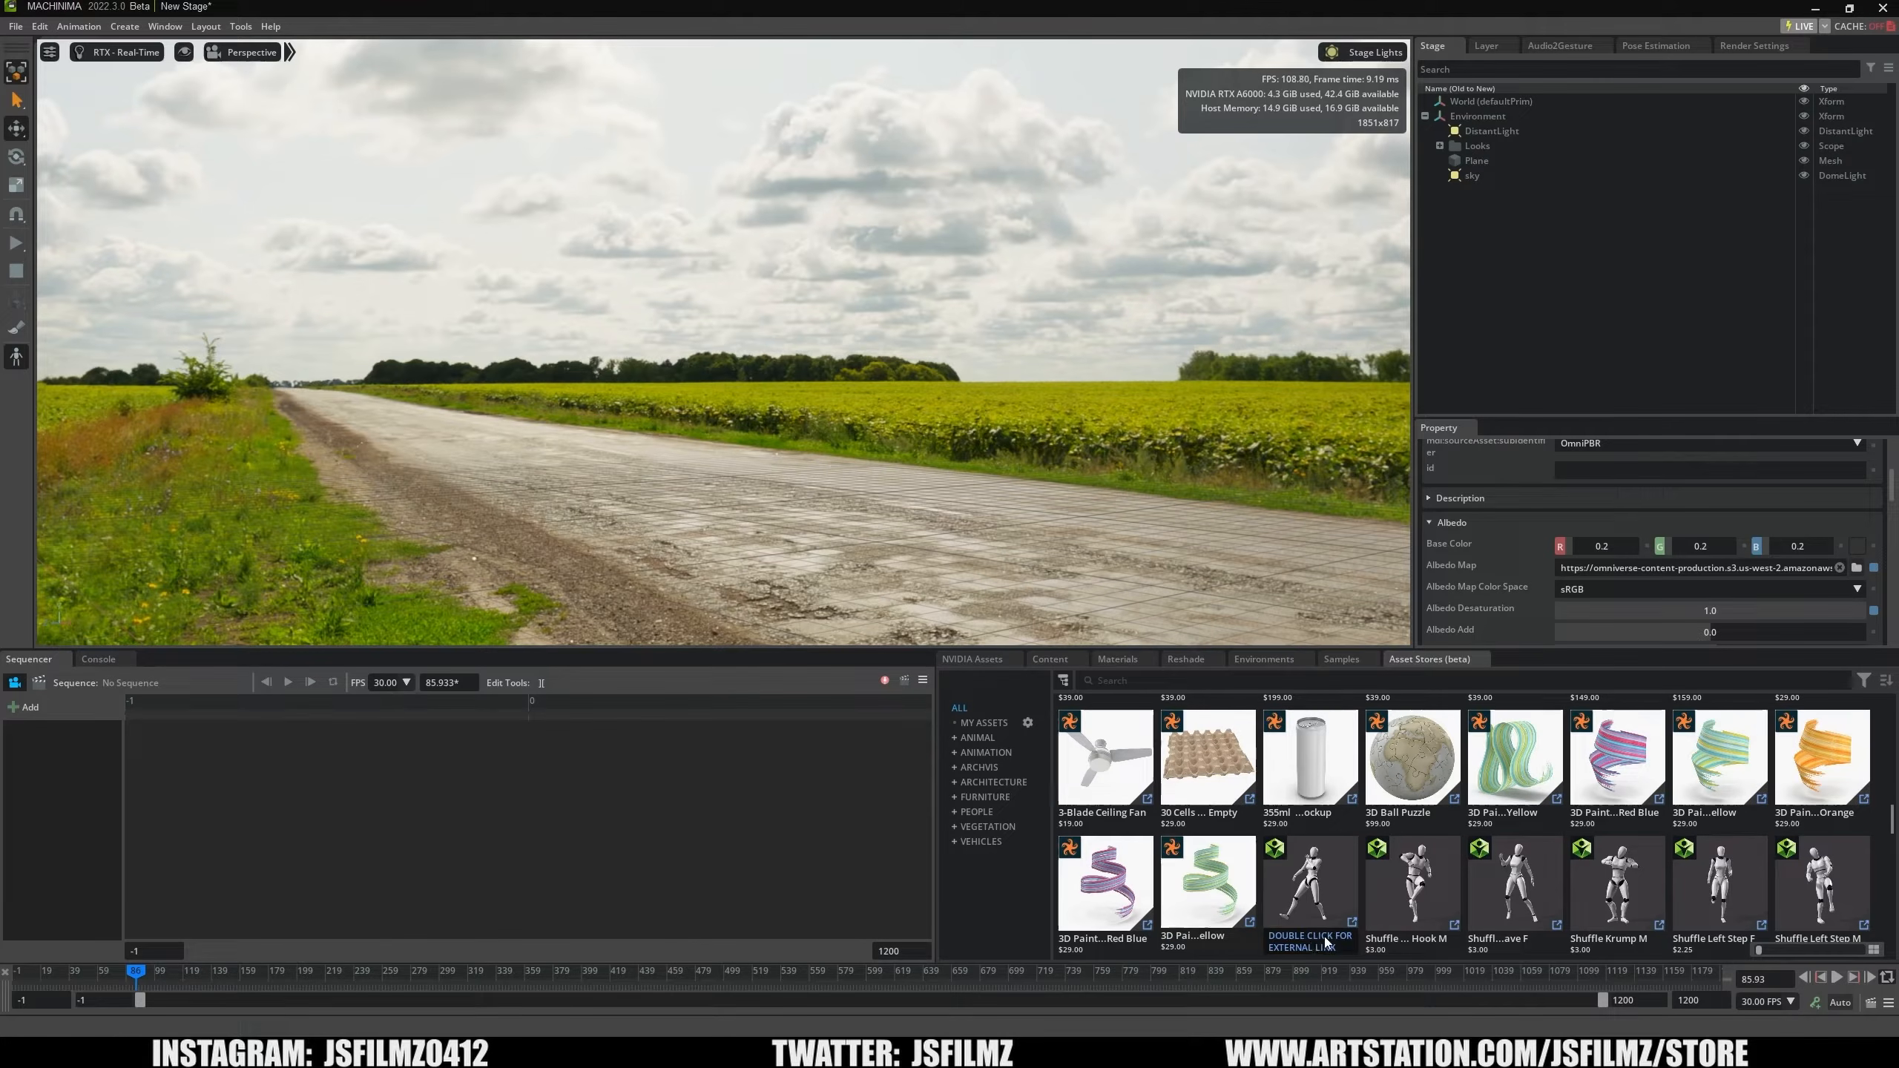
scroll(1465, 877, up, 3)
scroll(1465, 875, down, 3)
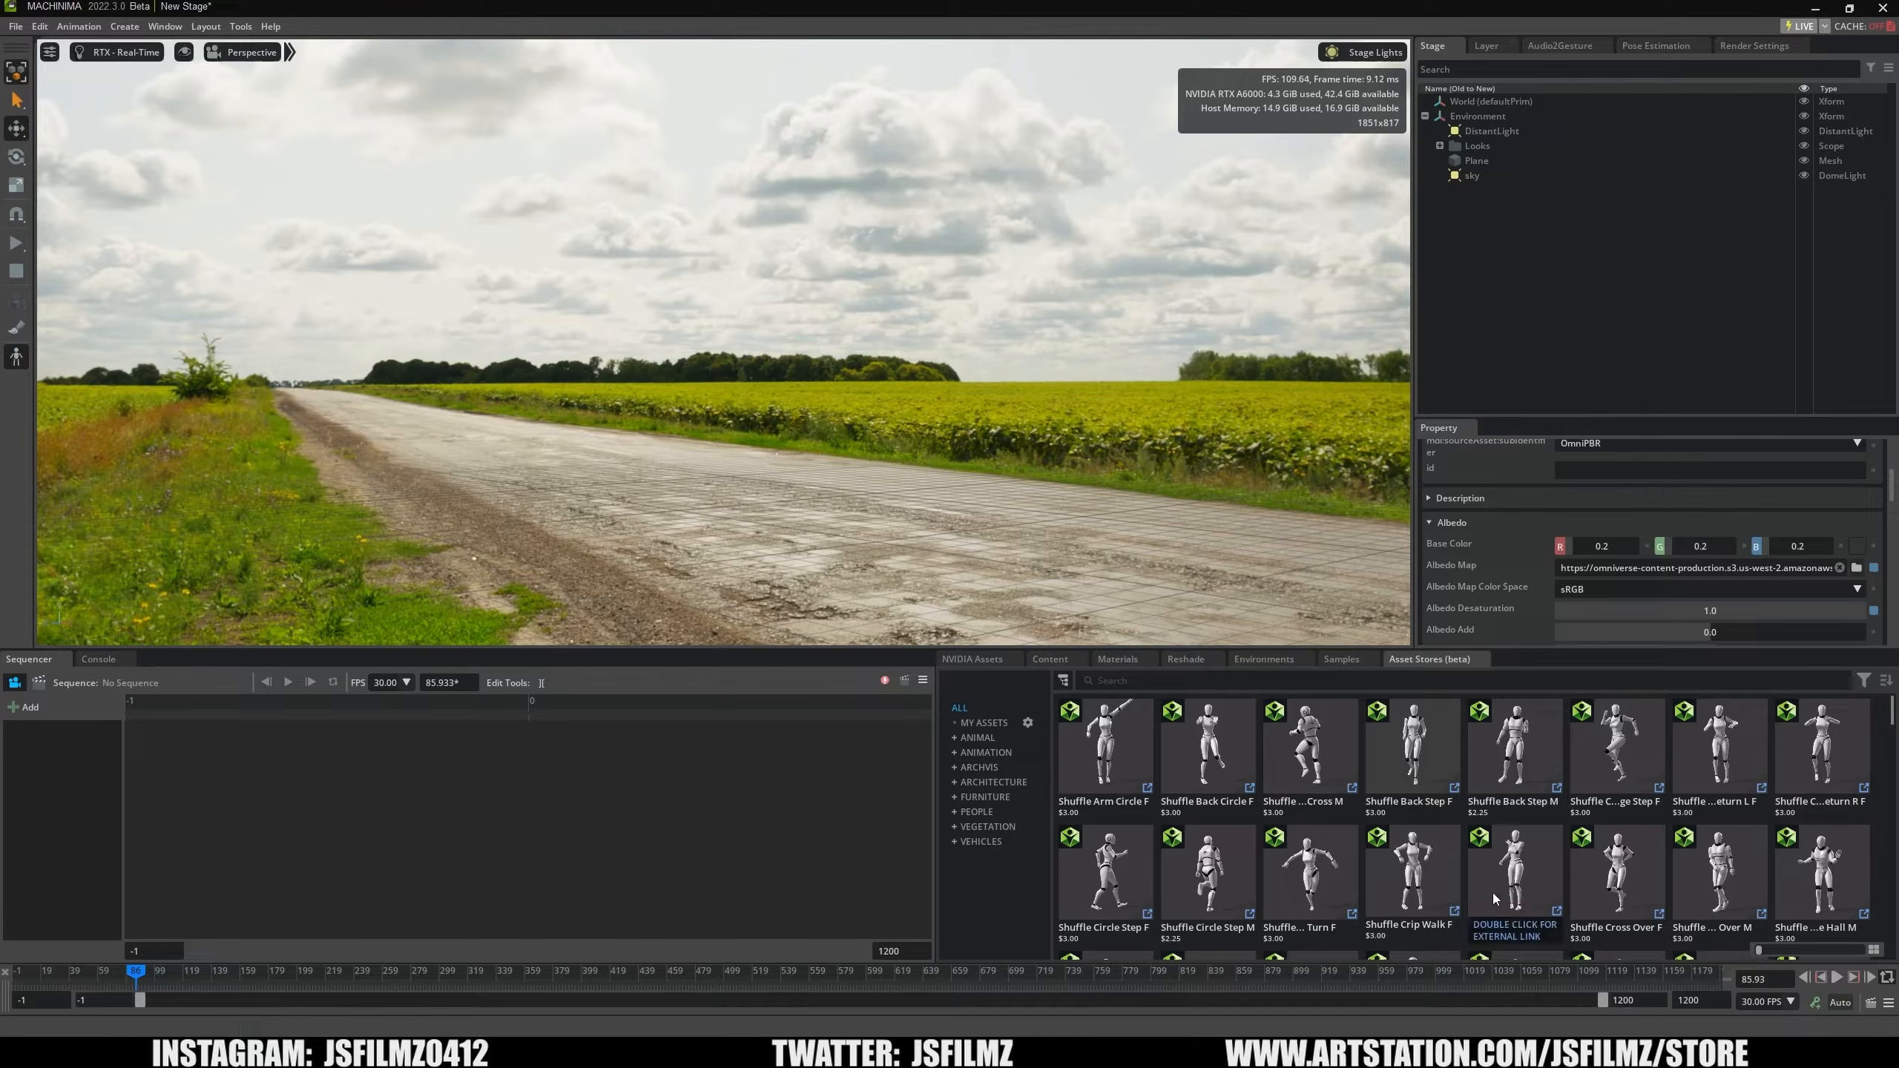
Try the timeline's frame rate options and playback, and switch automatic keyframing on and back off.
click(1787, 1001)
click(1790, 1001)
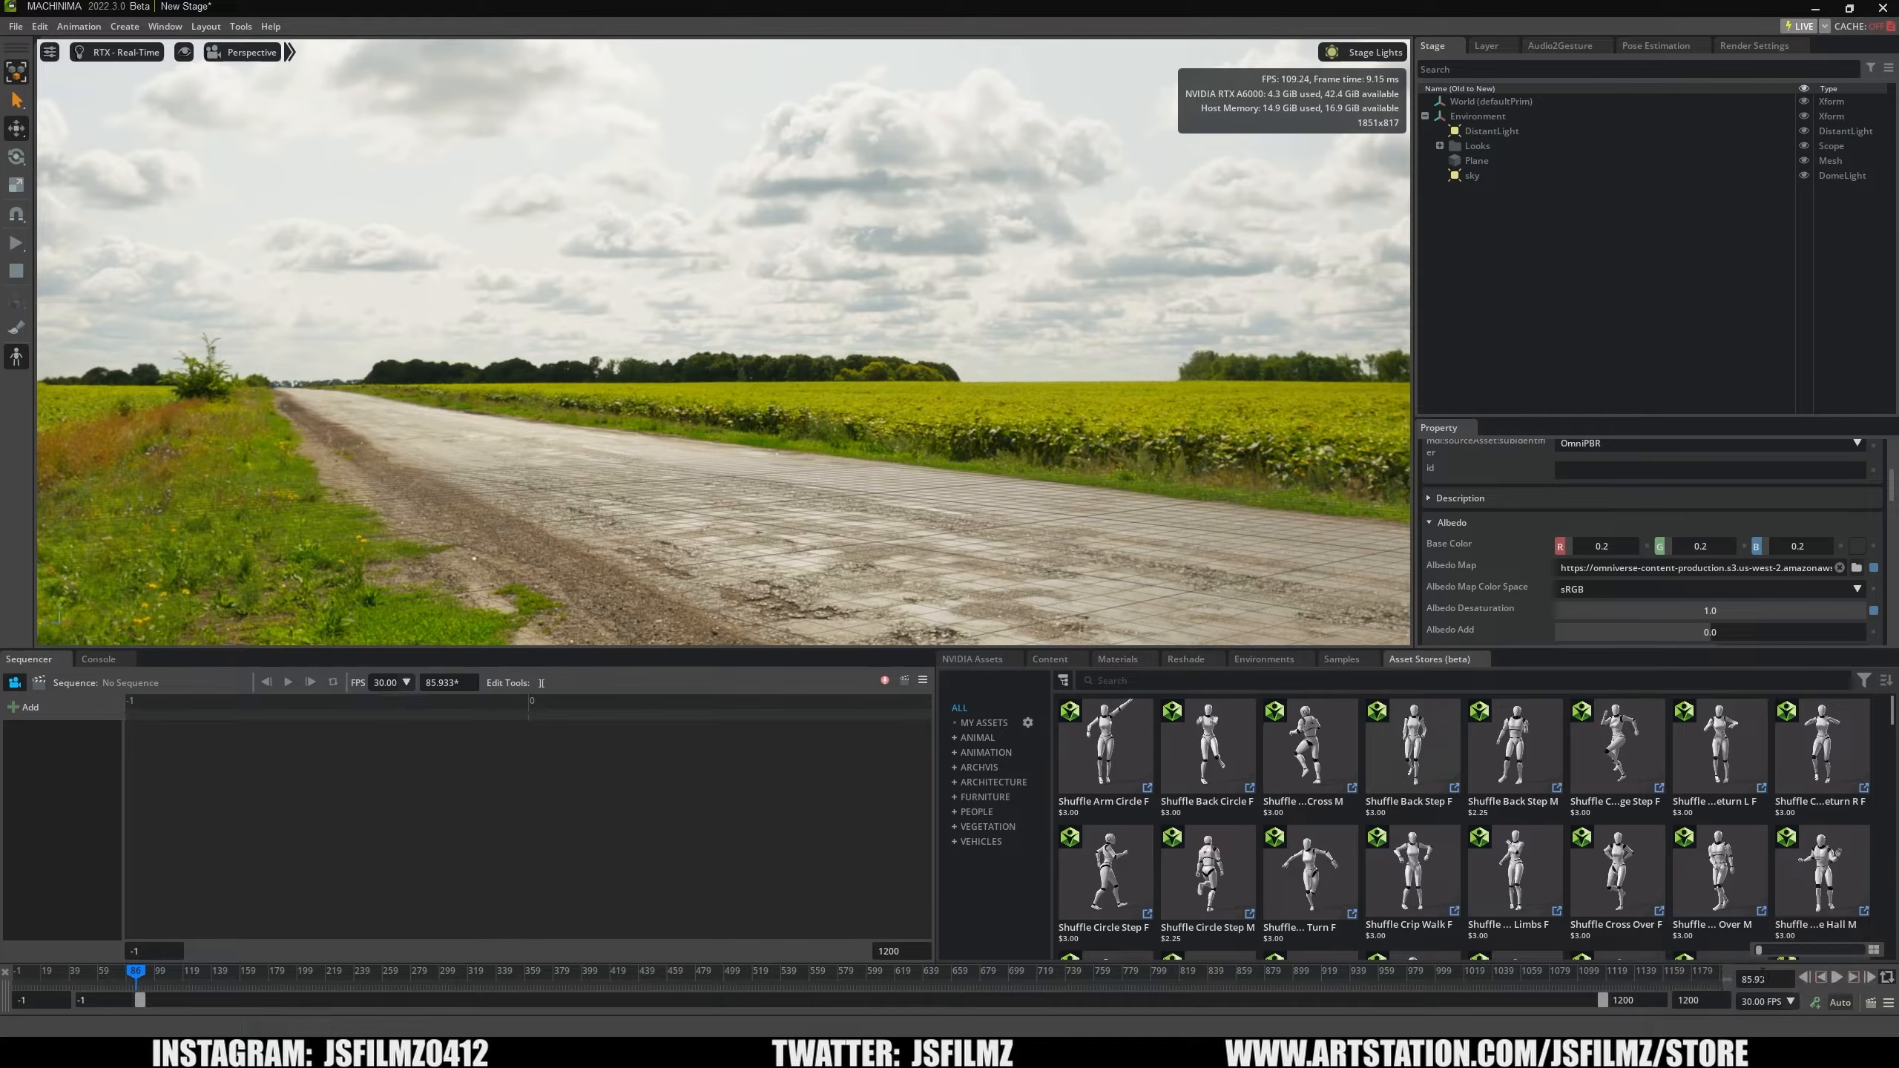
click(1774, 986)
click(1835, 984)
click(1838, 1003)
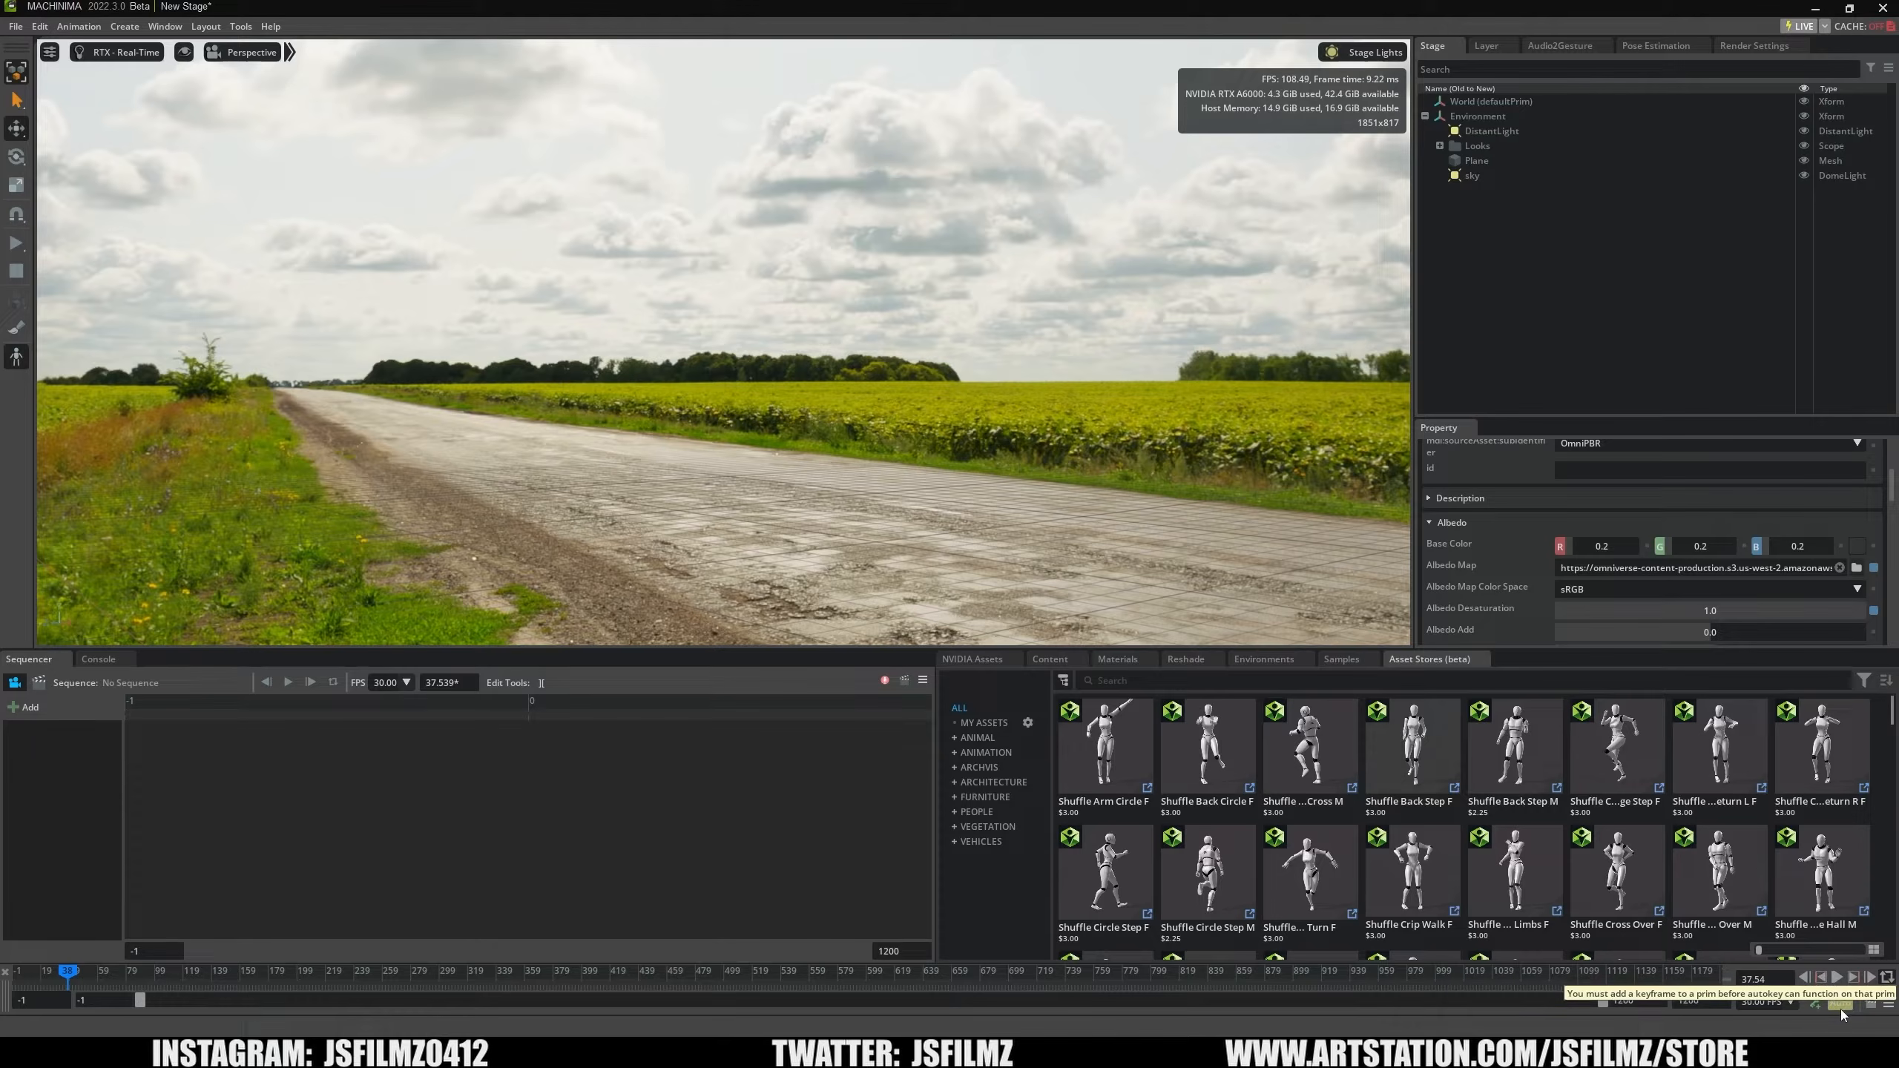
click(1837, 1003)
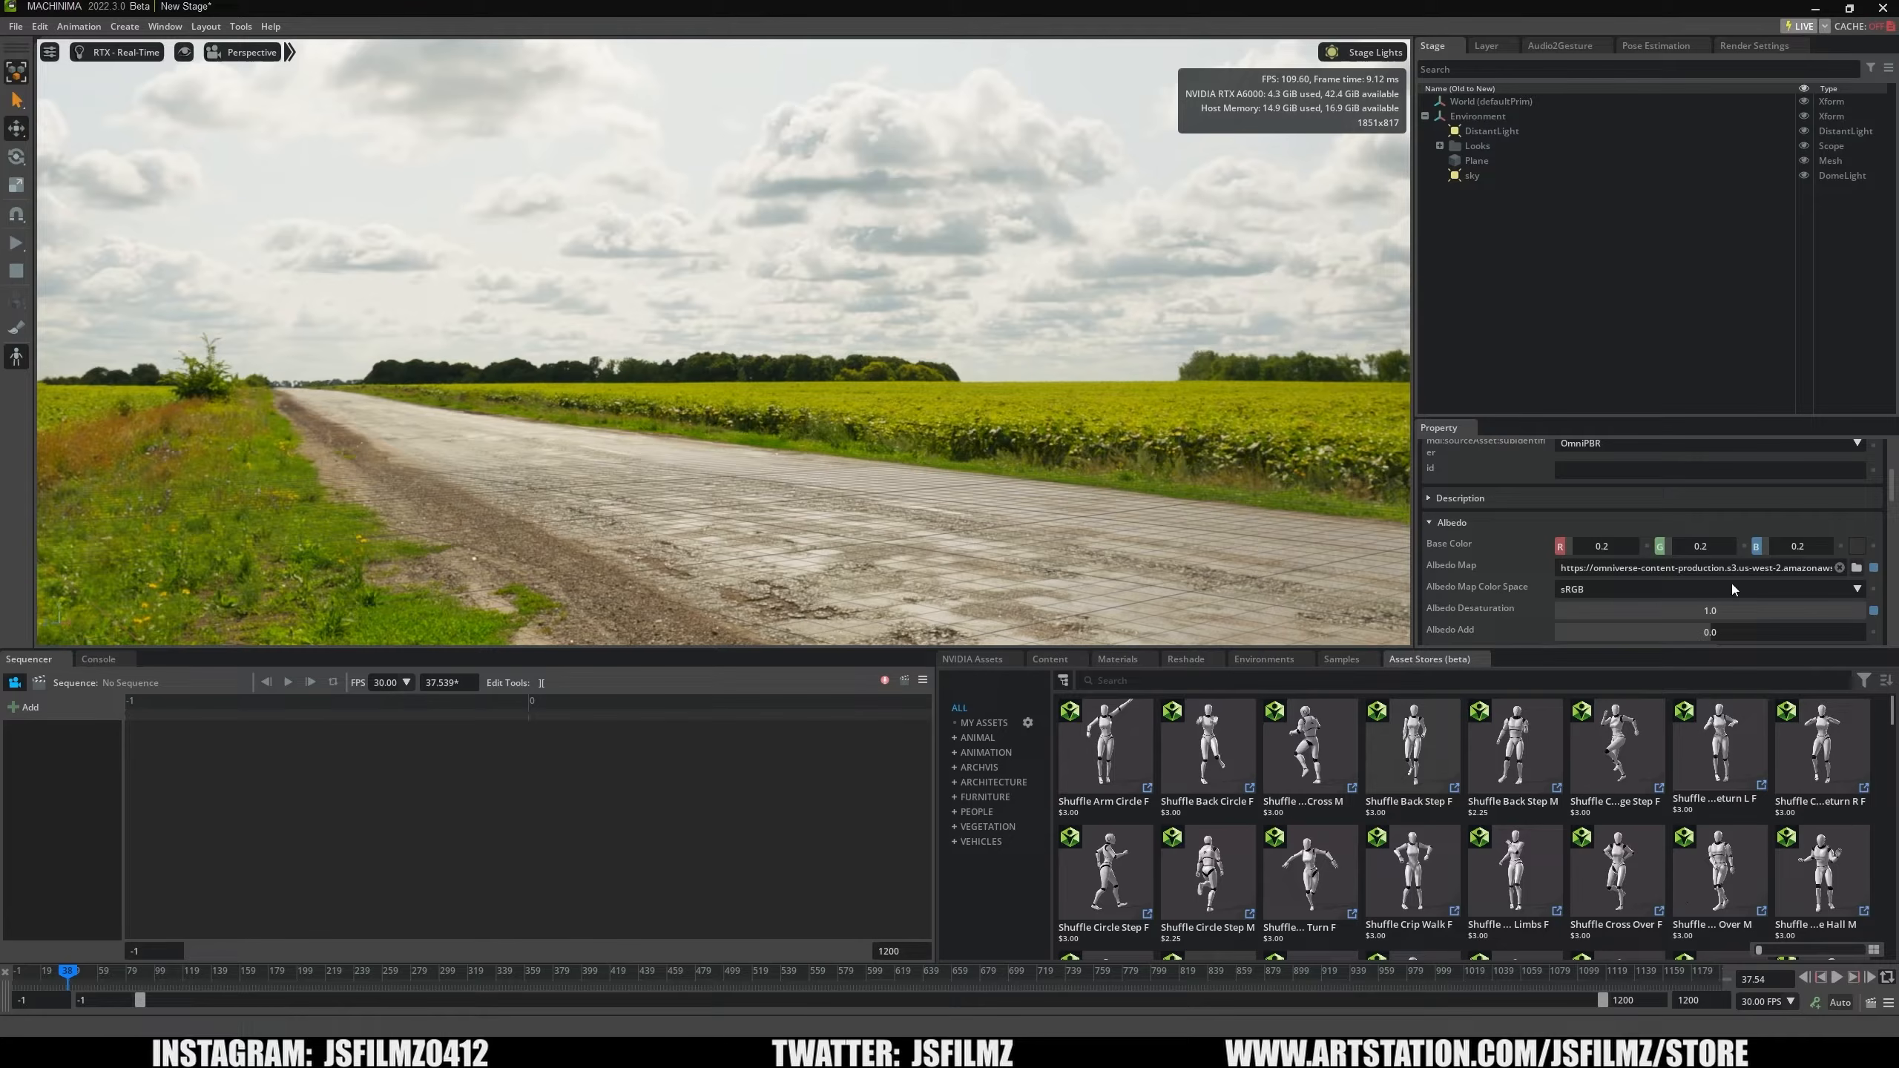
Shrink the sequencer and asset browser area to give the viewport and object properties more height.
drag(1893, 498, 1893, 457)
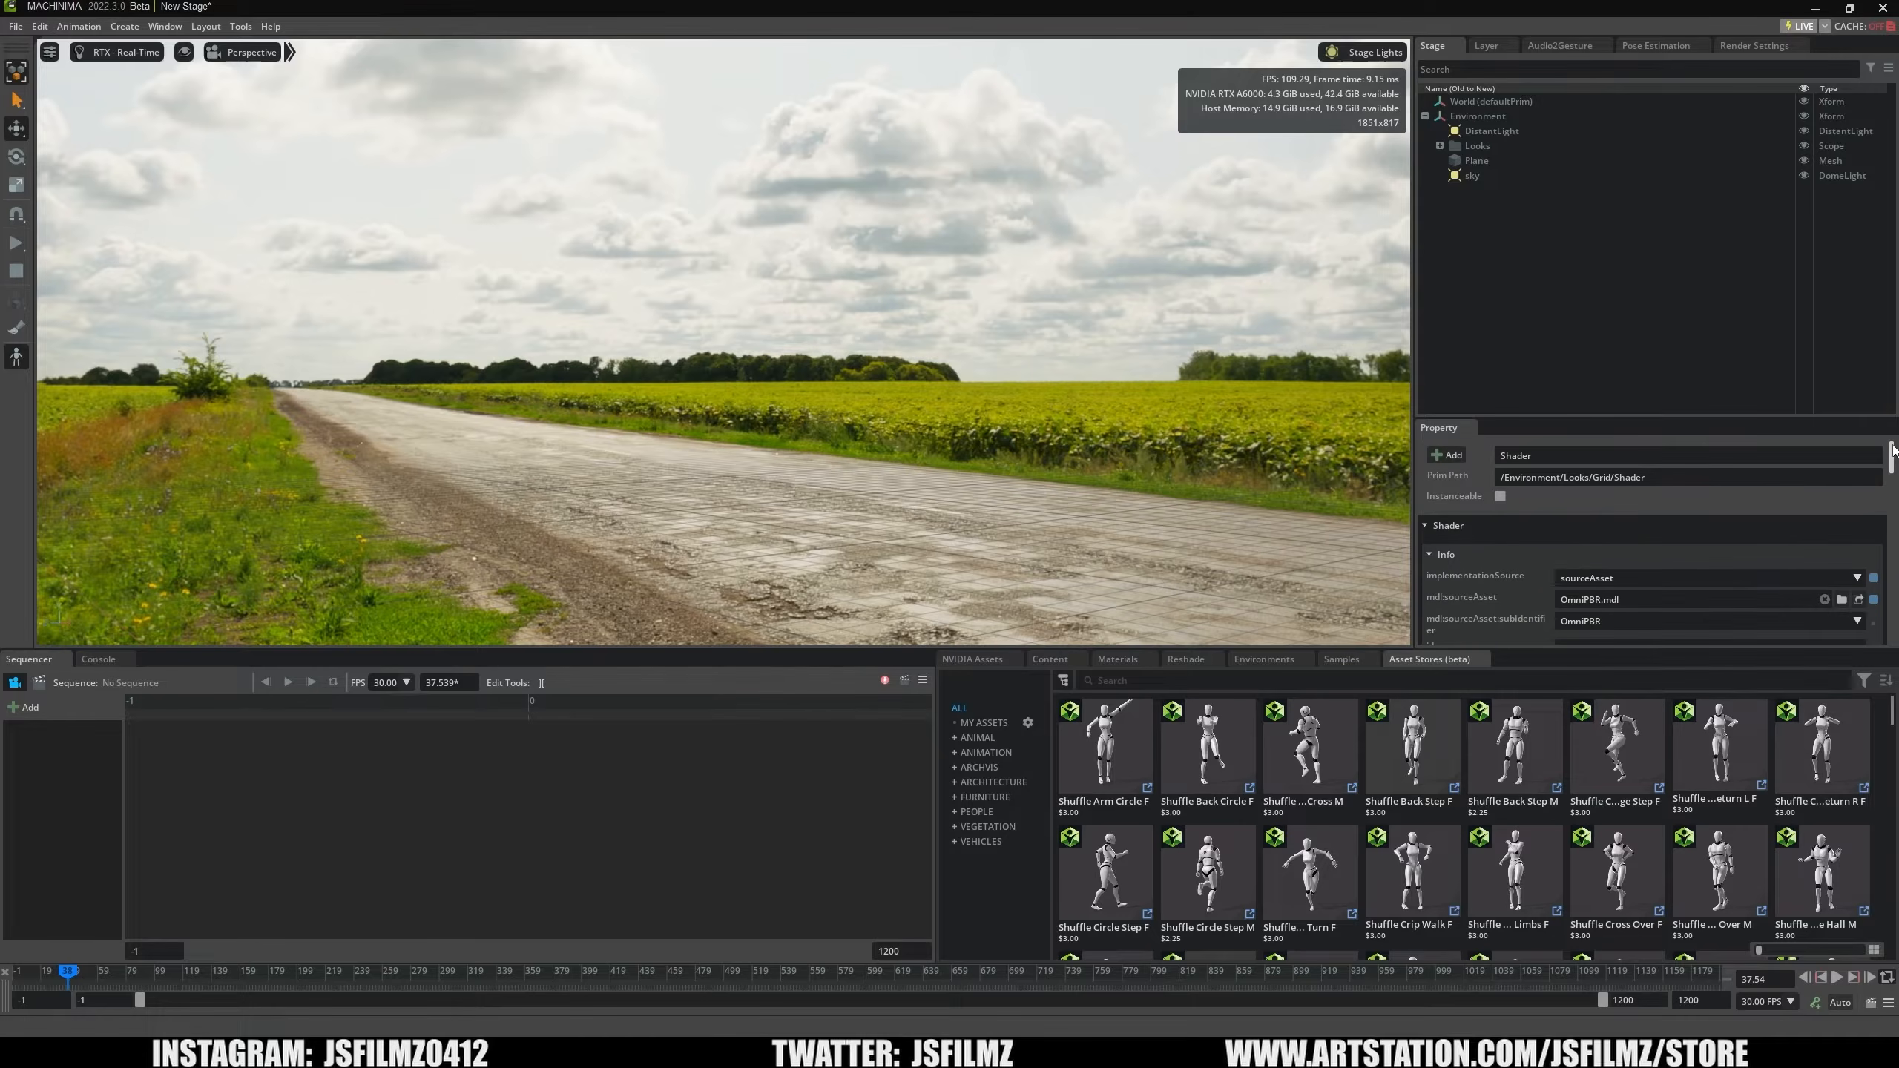
drag(1552, 657, 1553, 729)
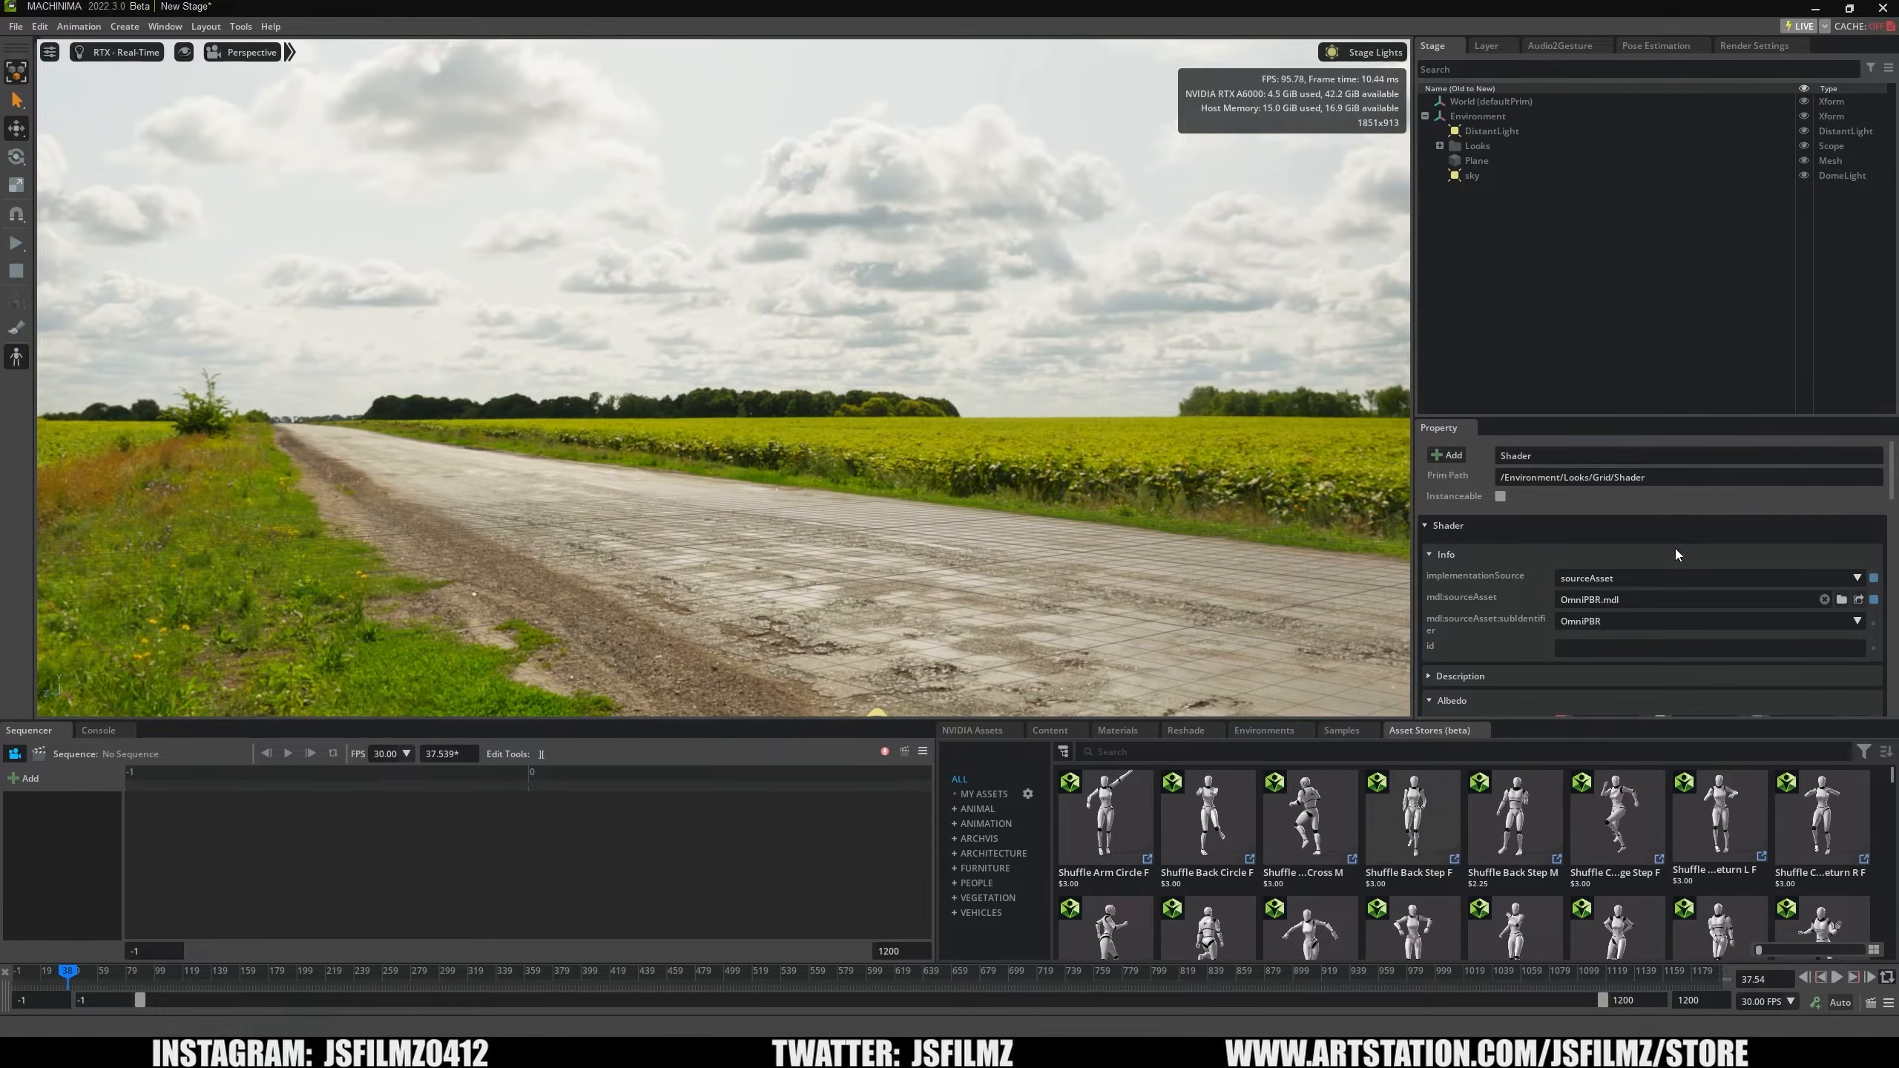
mouse_move(1892, 486)
mouse_down()
mouse_move(1890, 680)
mouse_move(1885, 482)
mouse_up()
Look at the distant light's properties, and hide the sky dome light and show it again.
click(1496, 131)
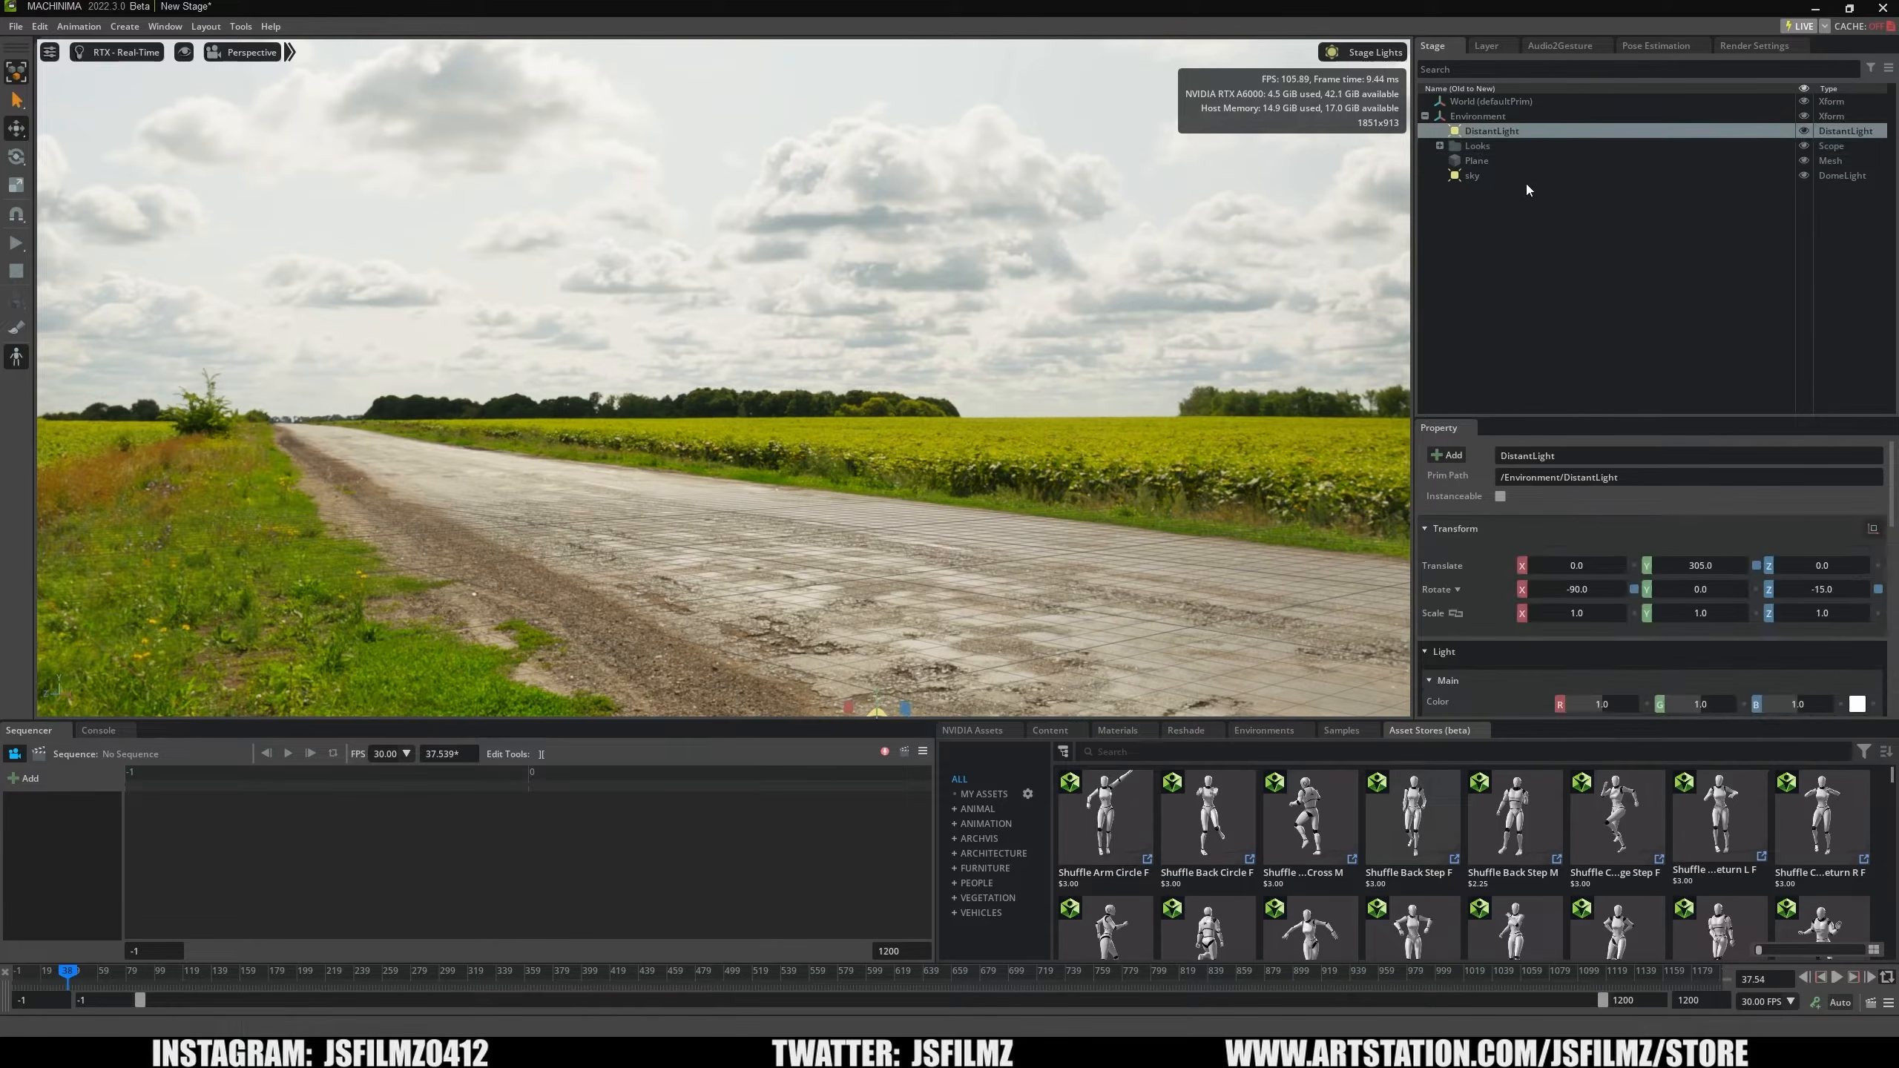
click(1519, 181)
click(1804, 175)
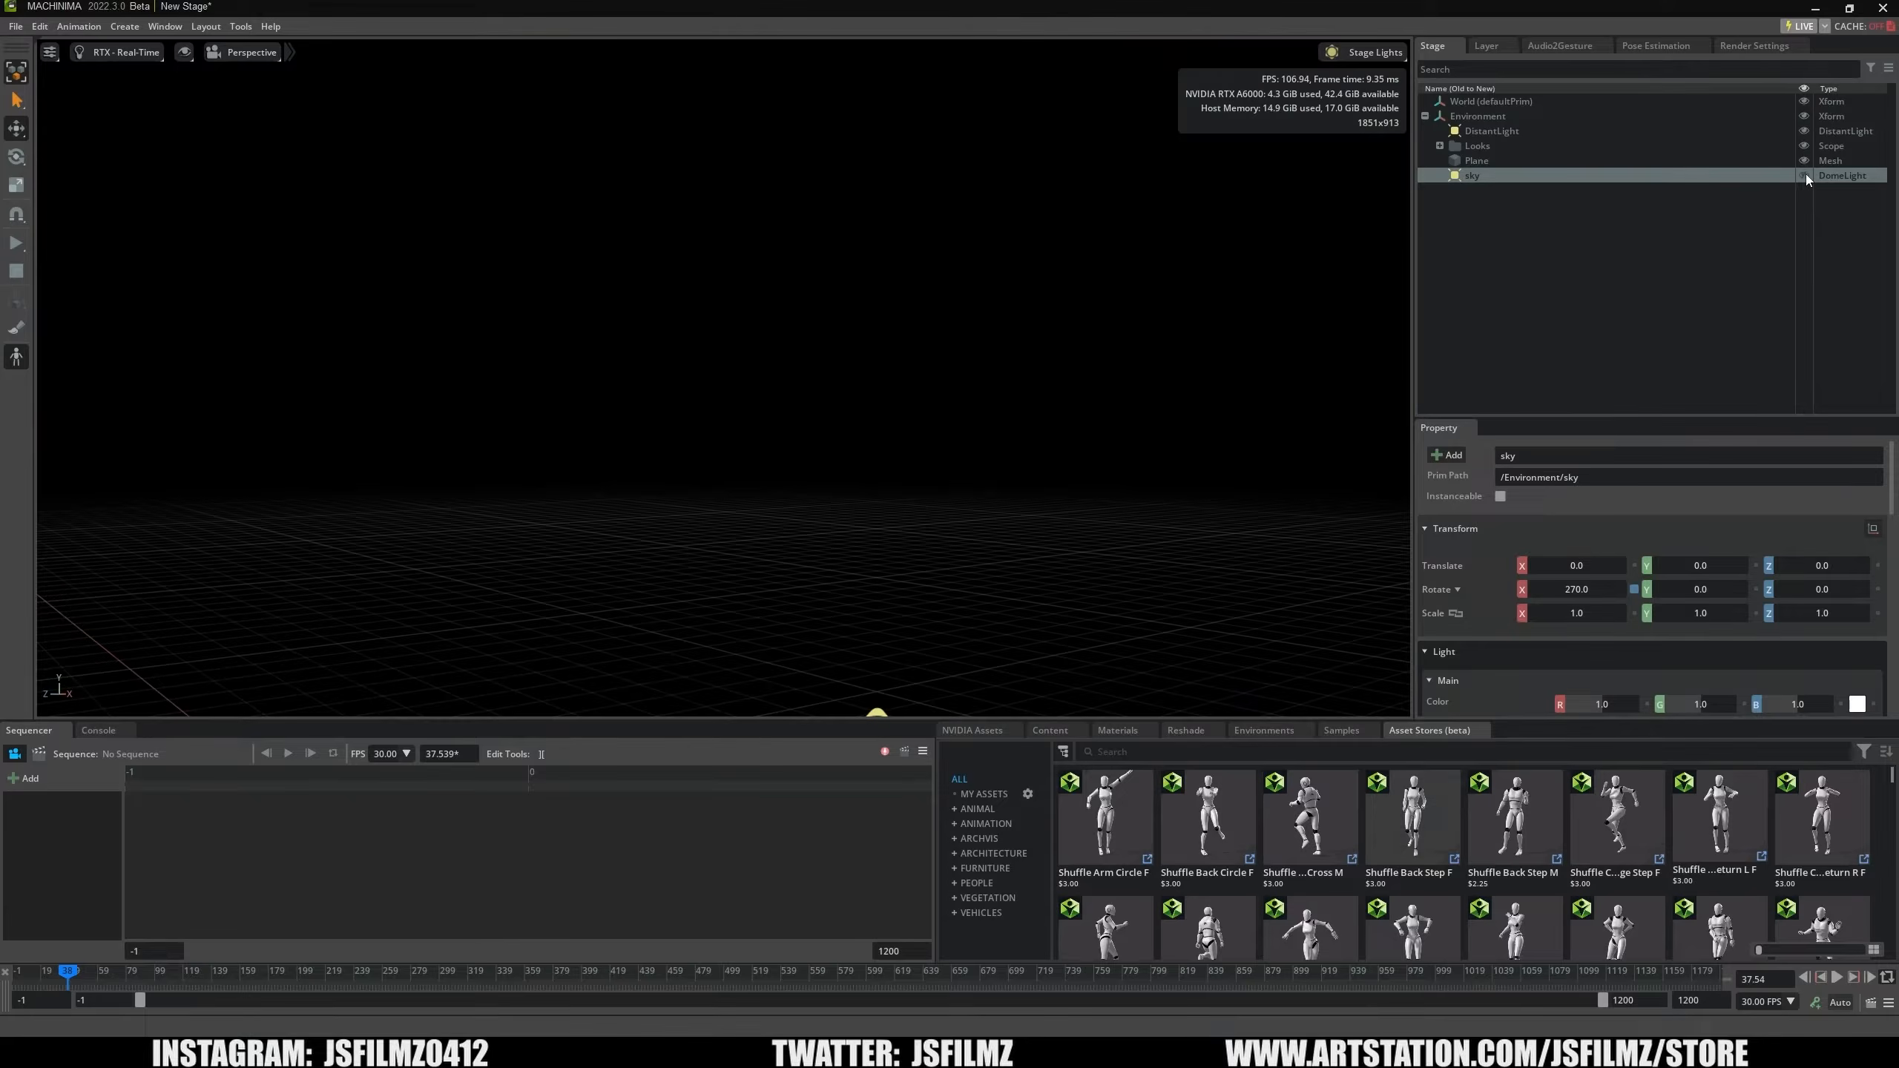
click(1805, 175)
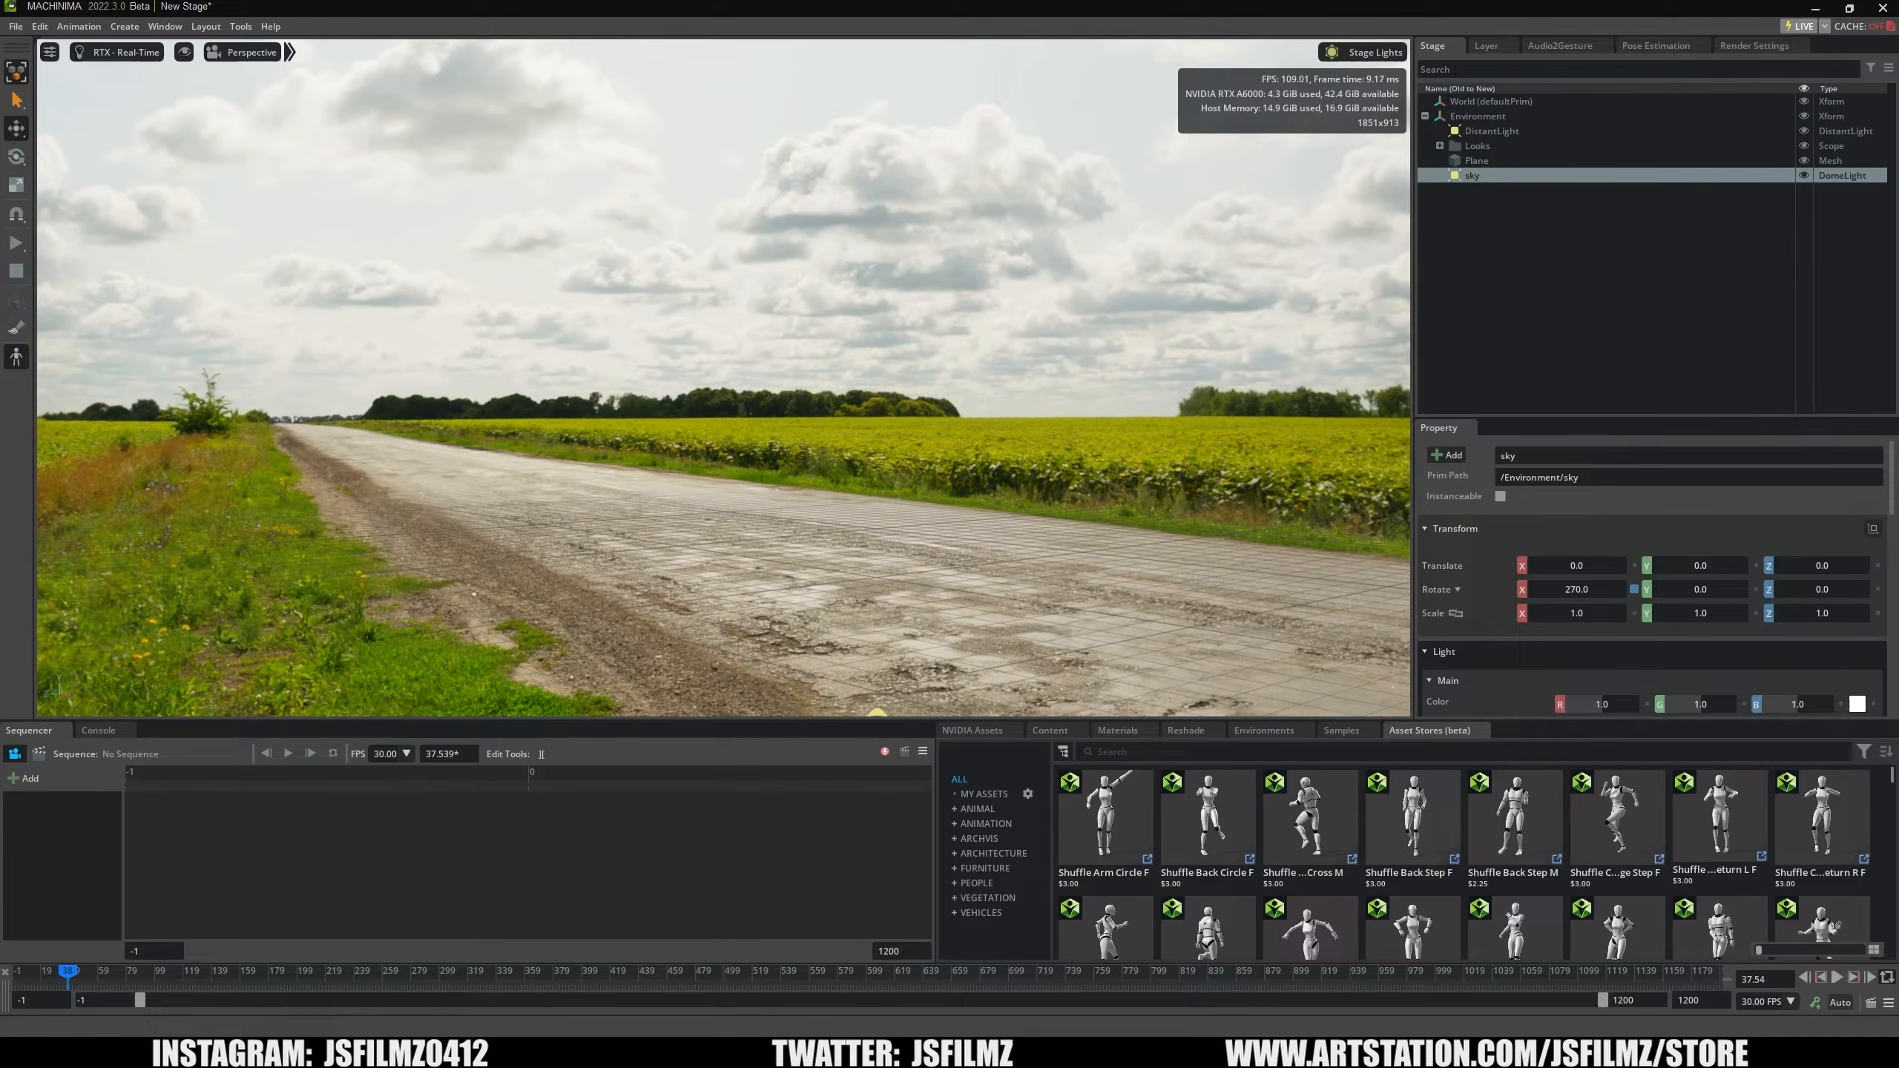
Examine the Audio2Gesture pipelines and the Pose Estimation options.
click(1546, 49)
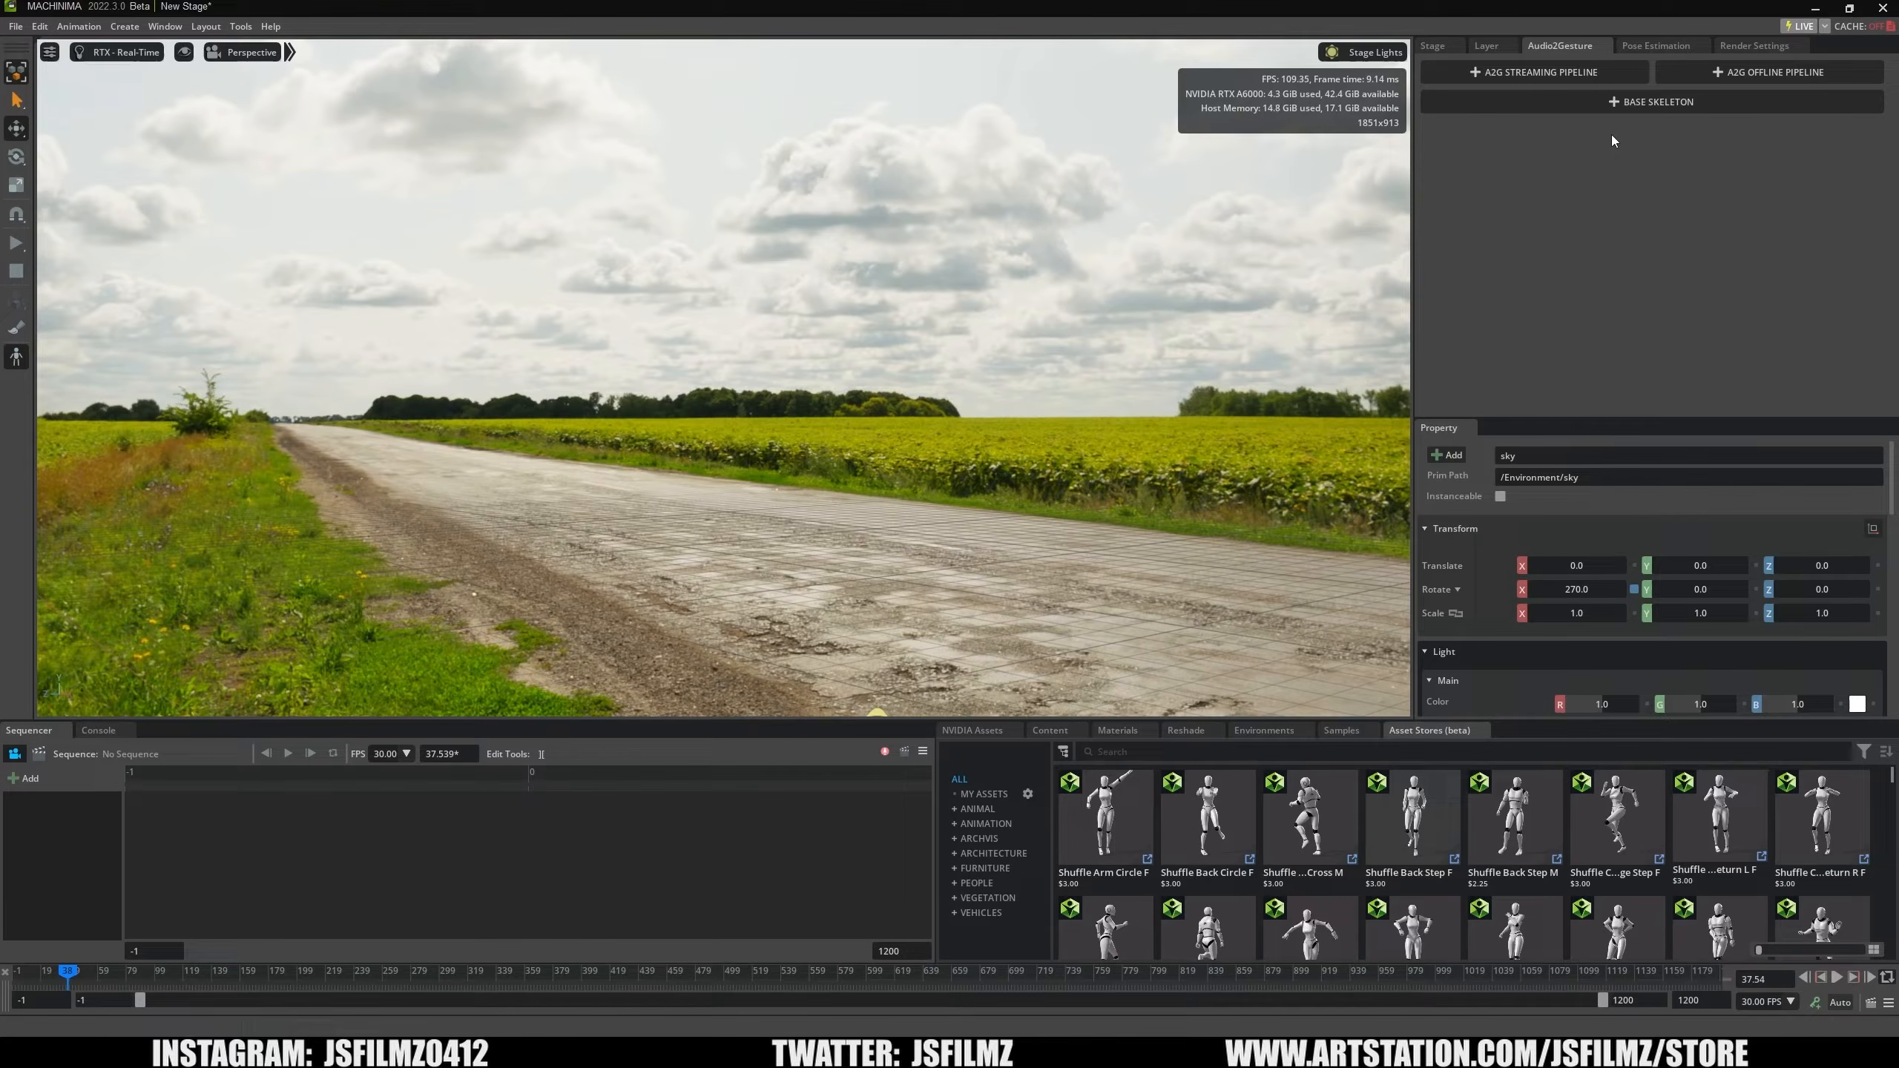
click(1644, 47)
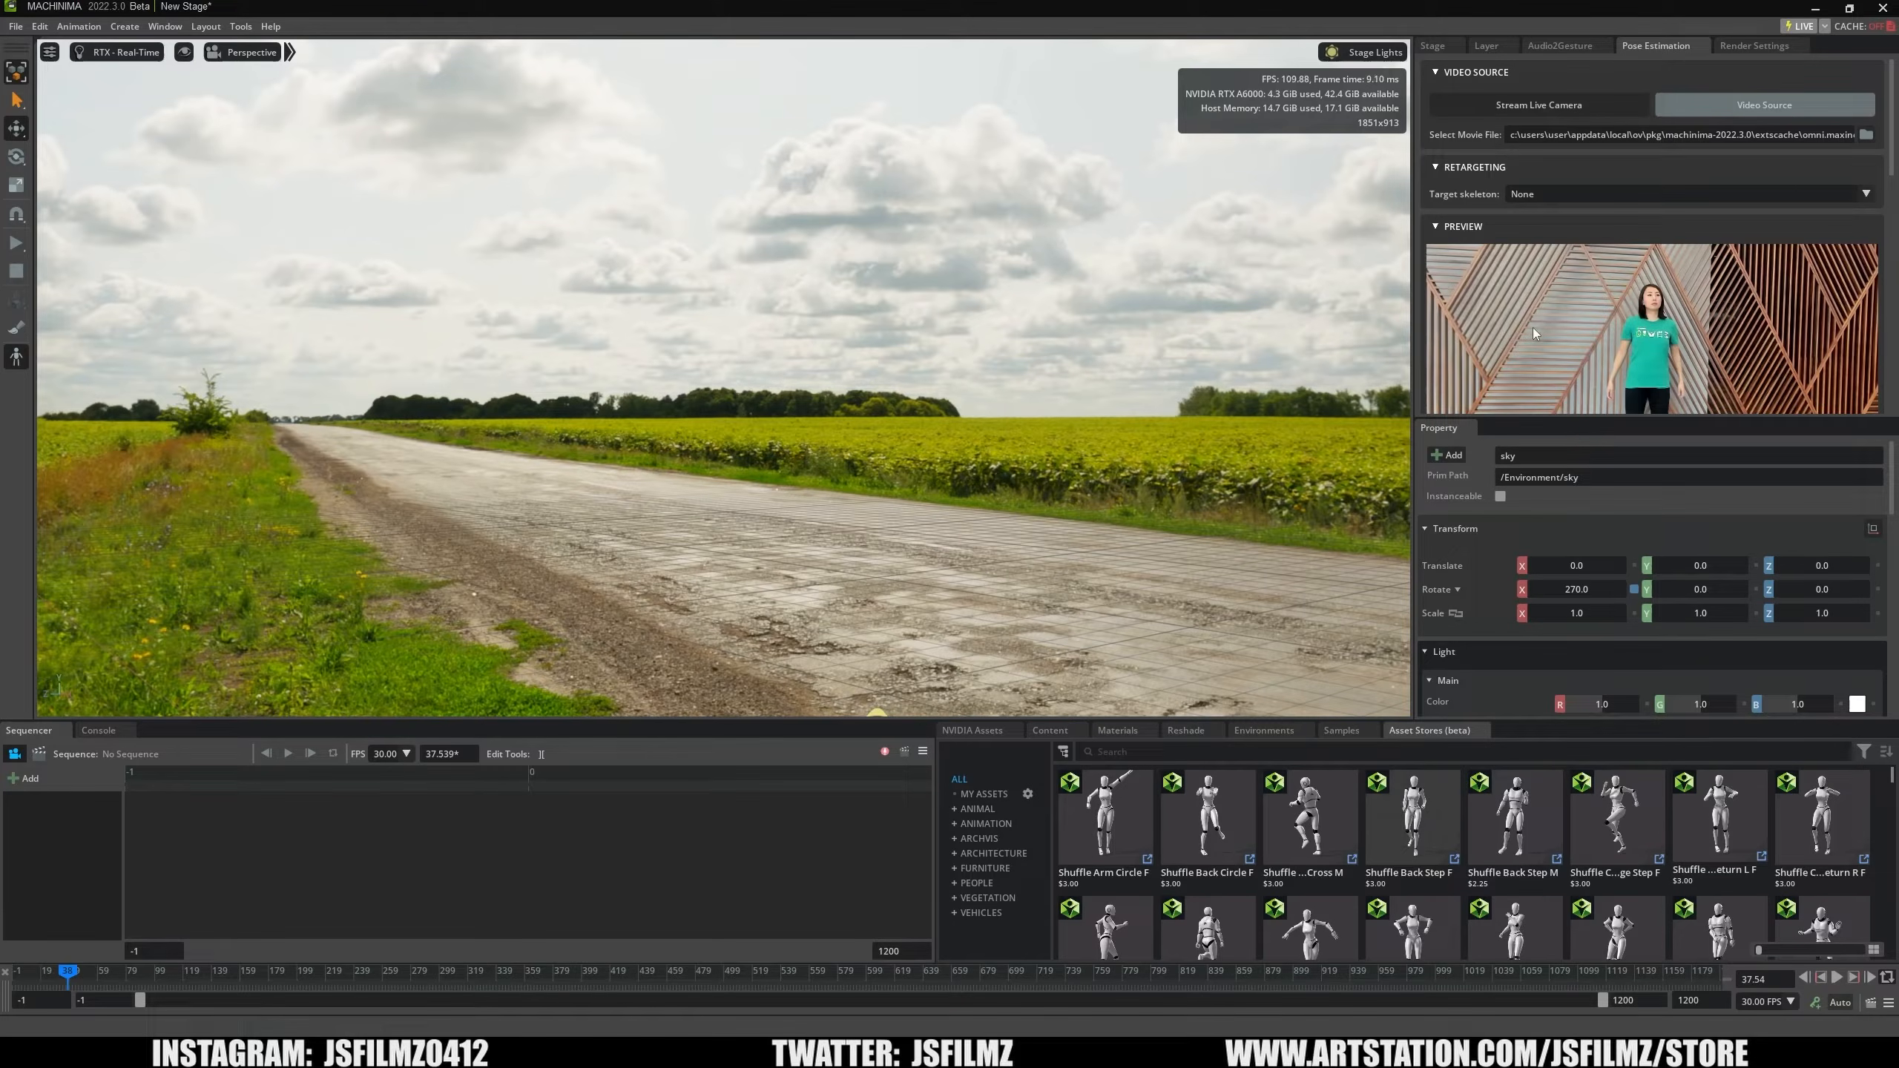
Set the renderer in the render settings to Interactive (Path Tracing).
click(1730, 49)
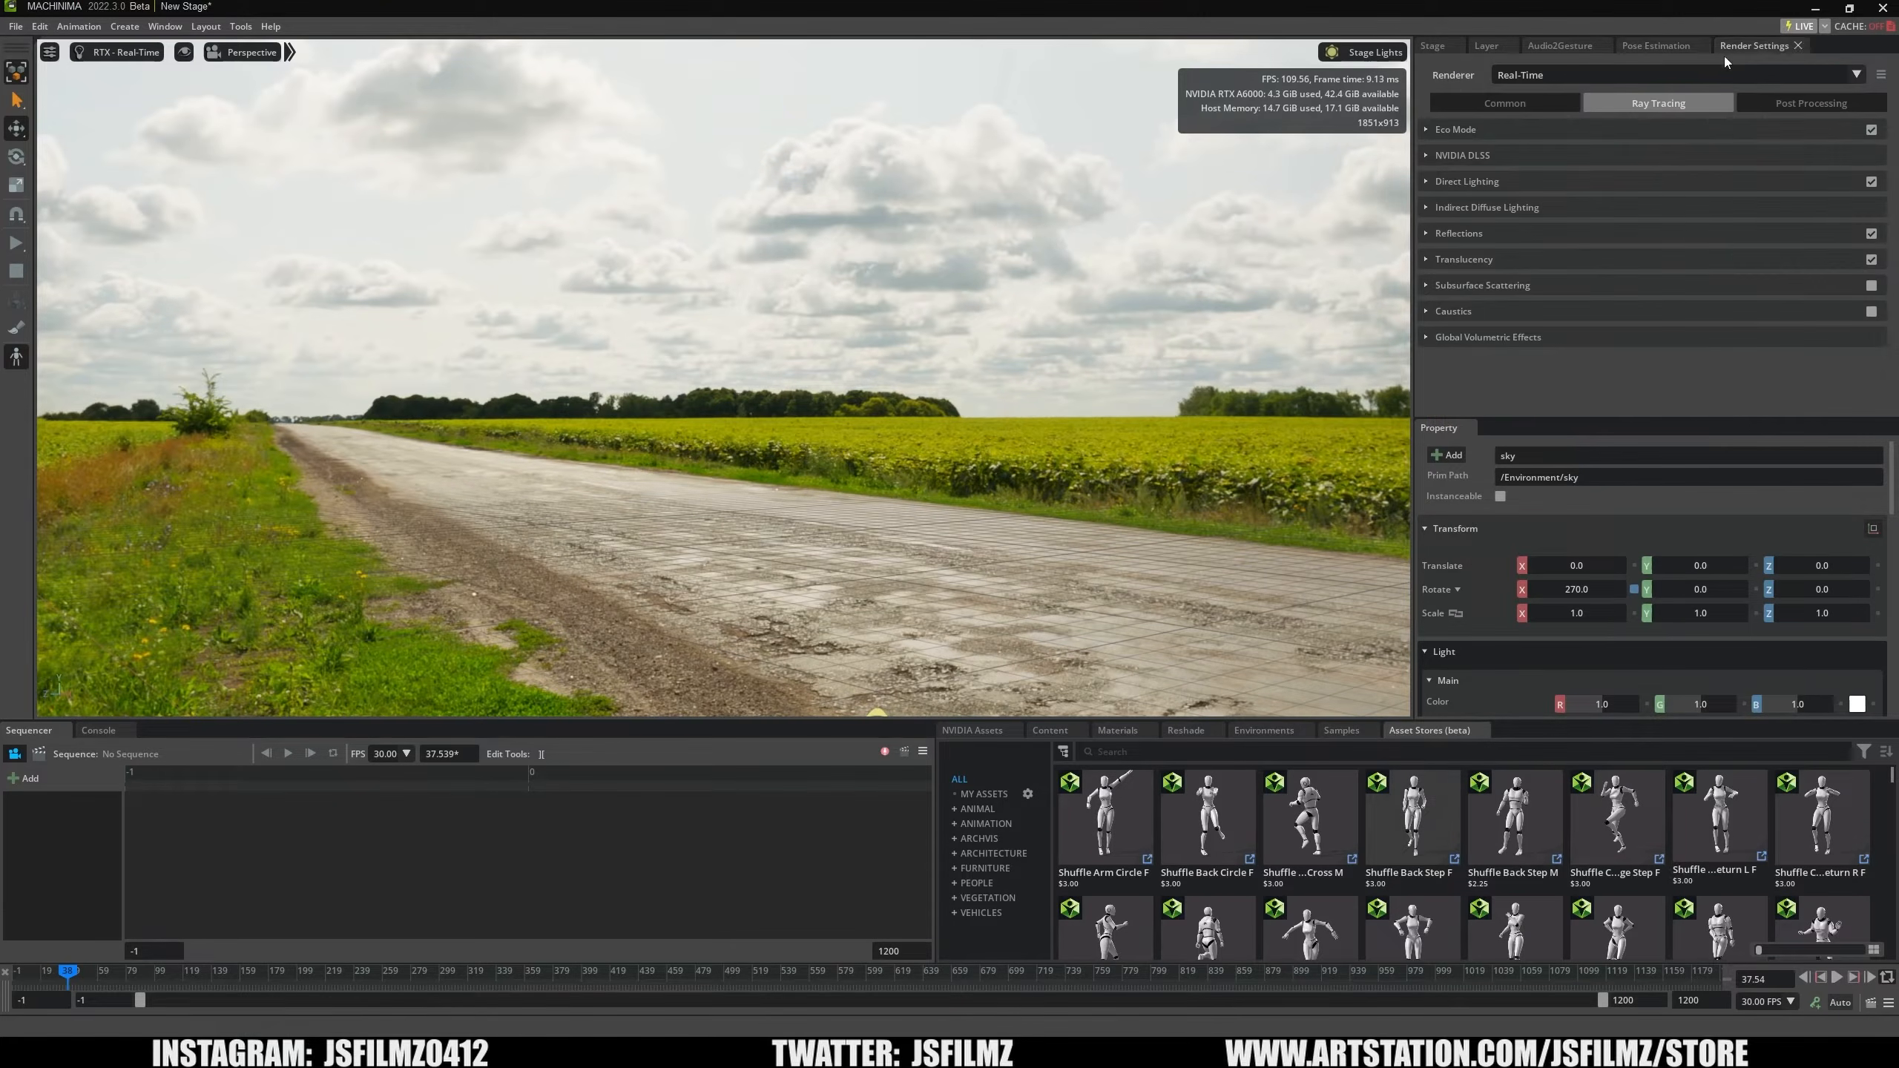
click(1568, 76)
click(1552, 130)
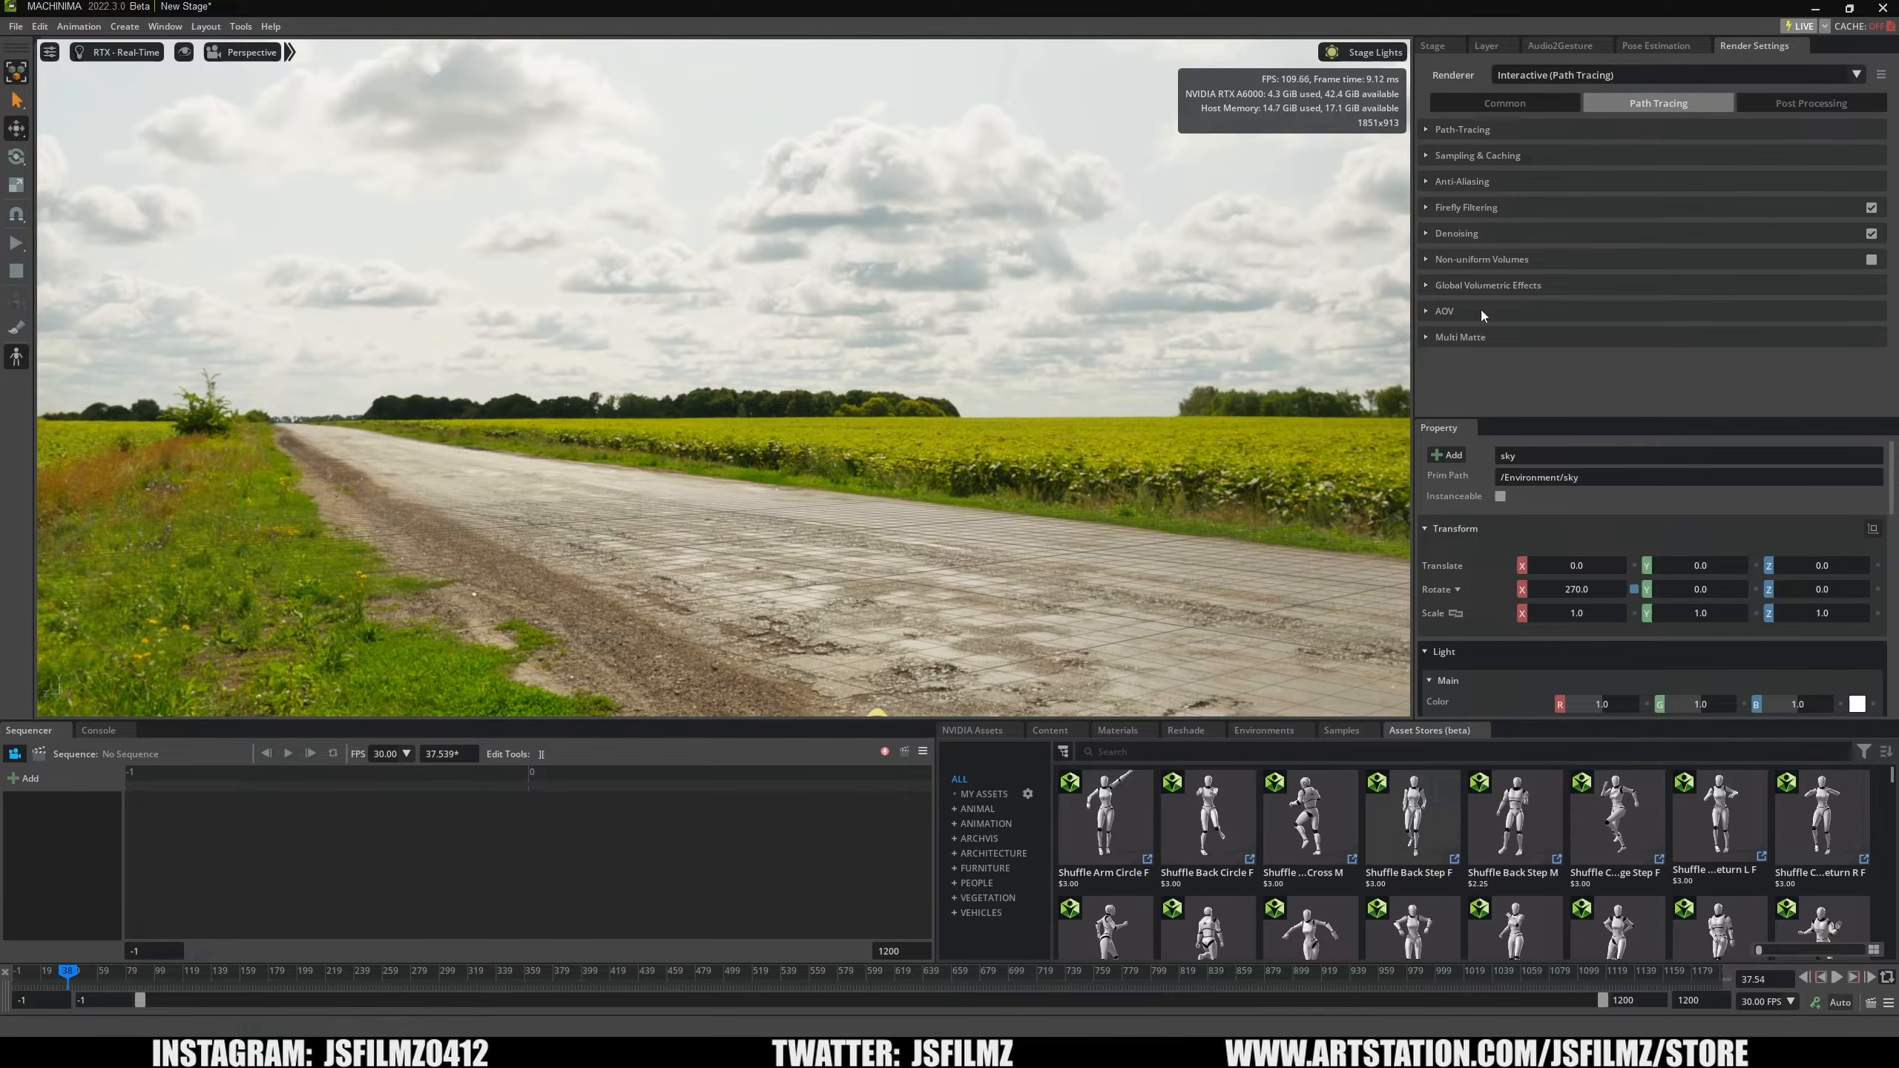
Examine the common and post-processing render settings, and return to the path tracing settings.
click(1529, 102)
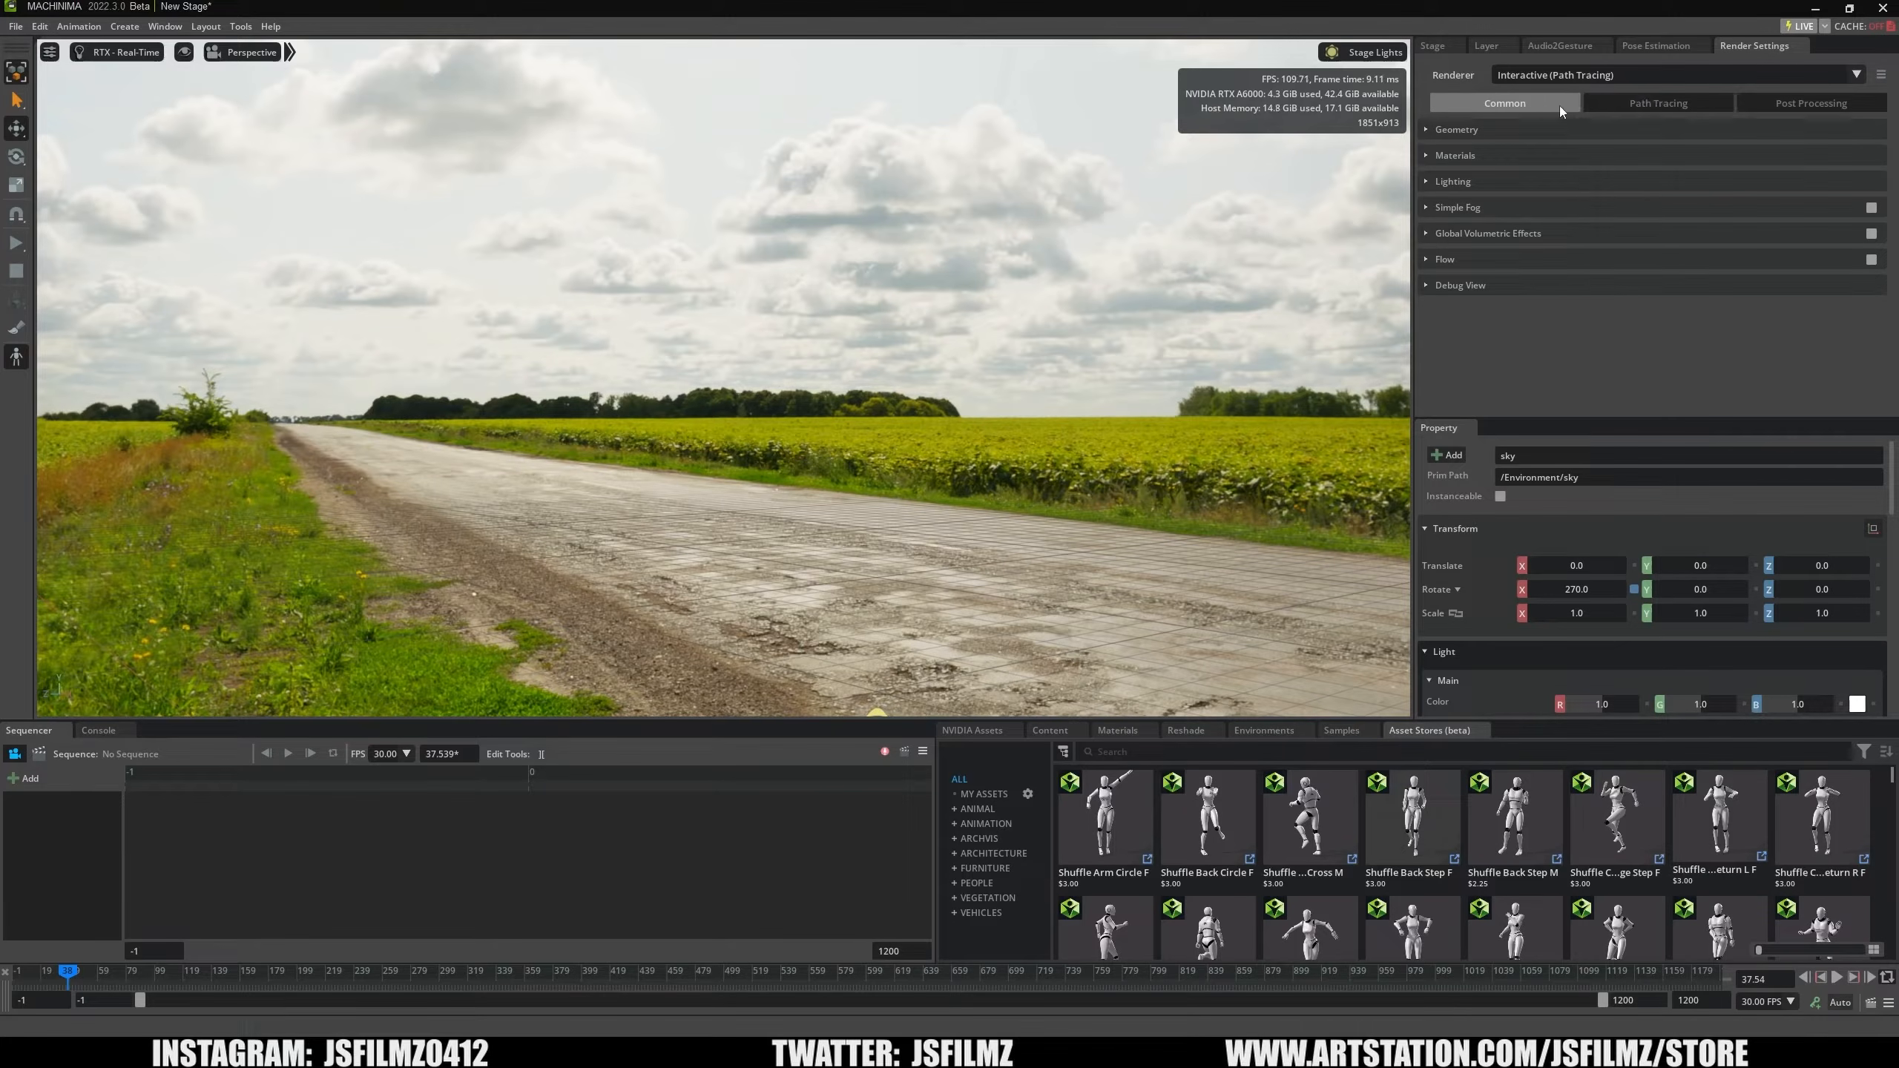
click(1804, 107)
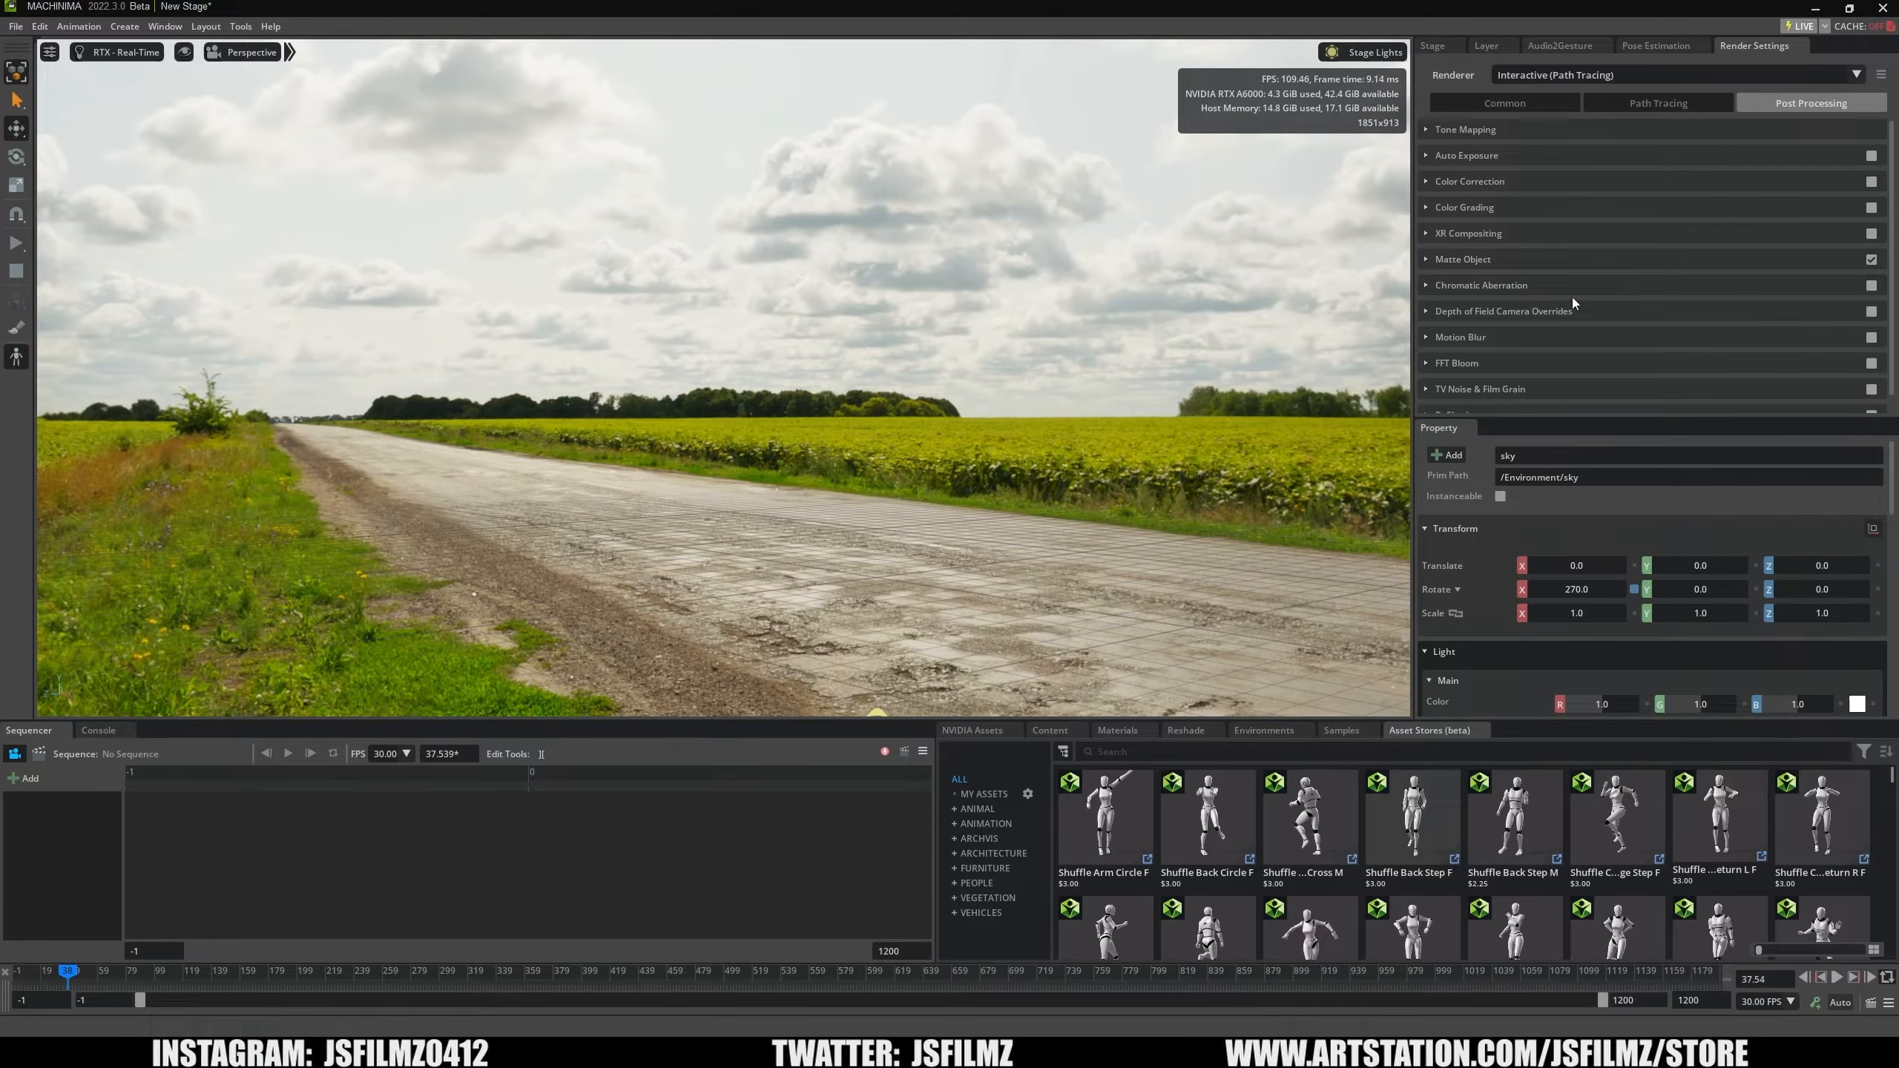
click(1644, 104)
Set the viewport's grid line width to 7.
mouse_move(1105, 212)
right_down()
mouse_move(1145, 255)
mouse_move(1136, 327)
mouse_move(1146, 211)
right_up()
right_drag(525, 156, 261, 156)
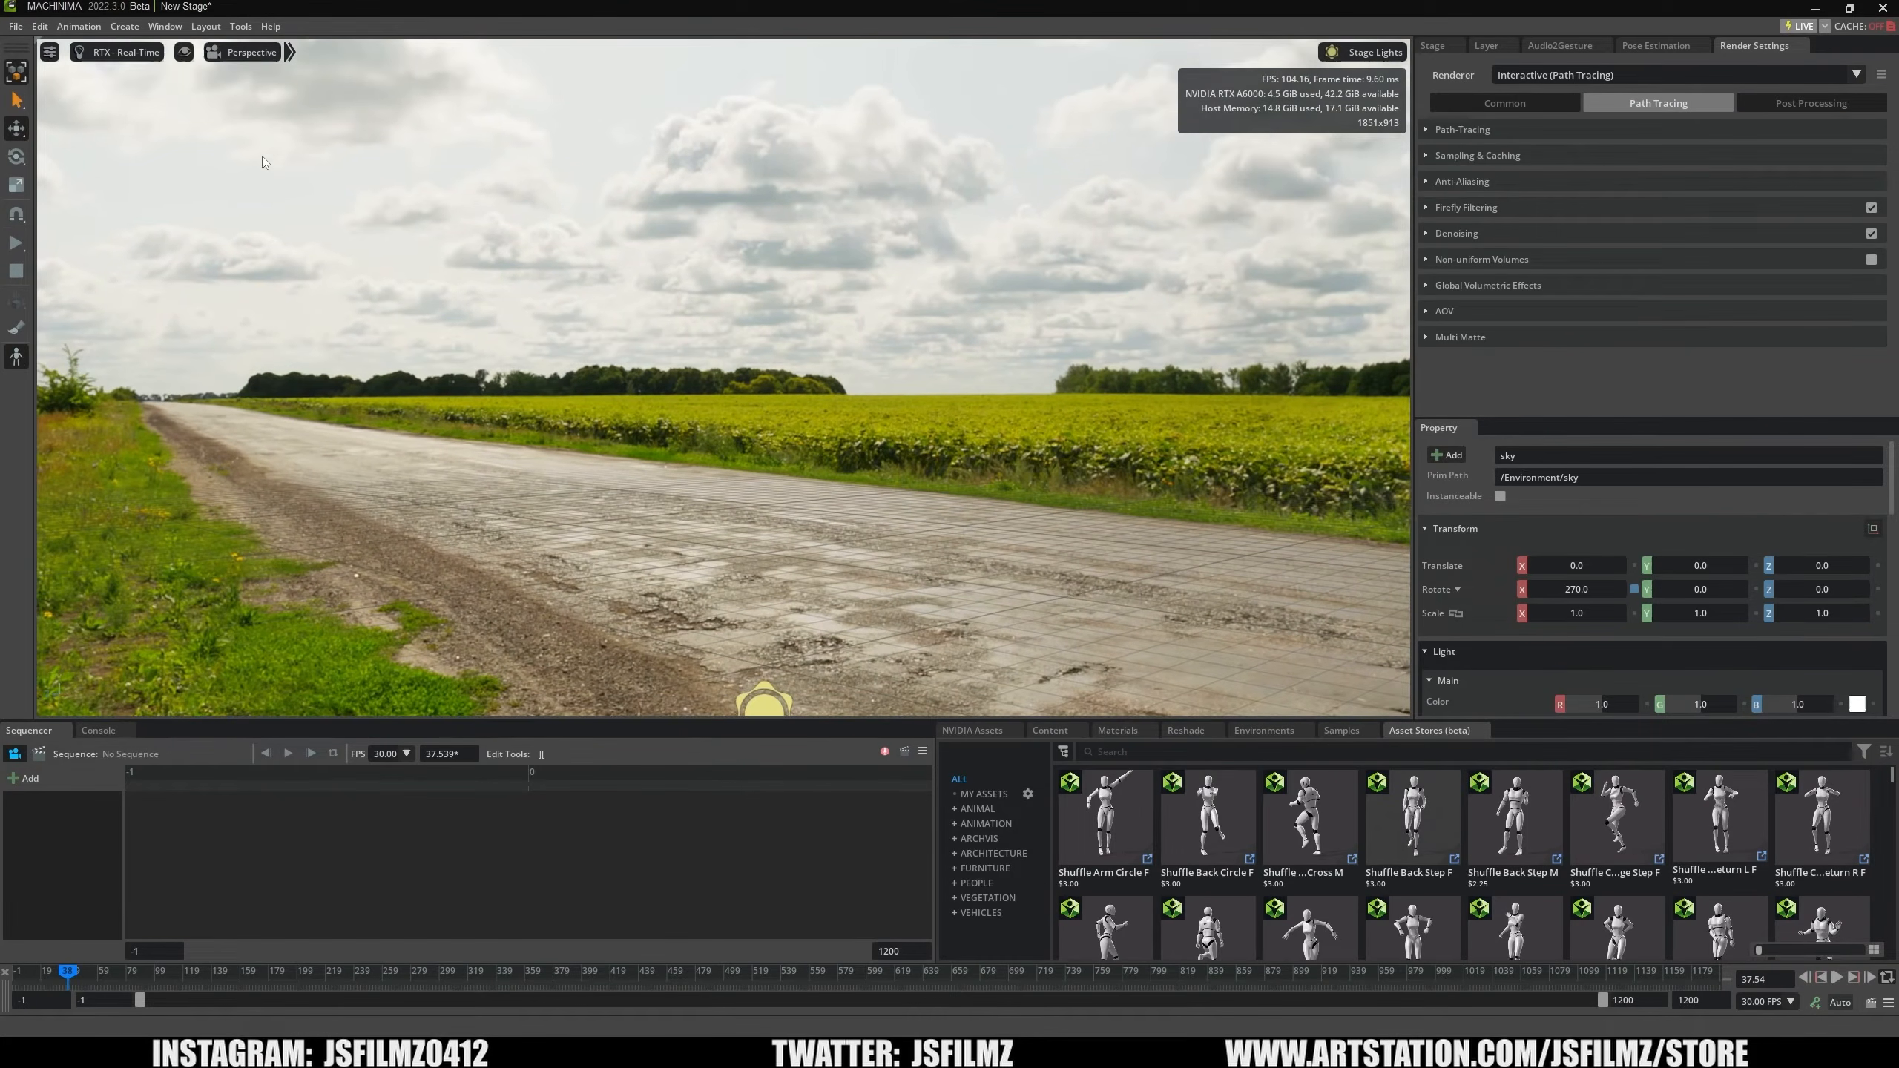
click(49, 53)
mouse_move(67, 86)
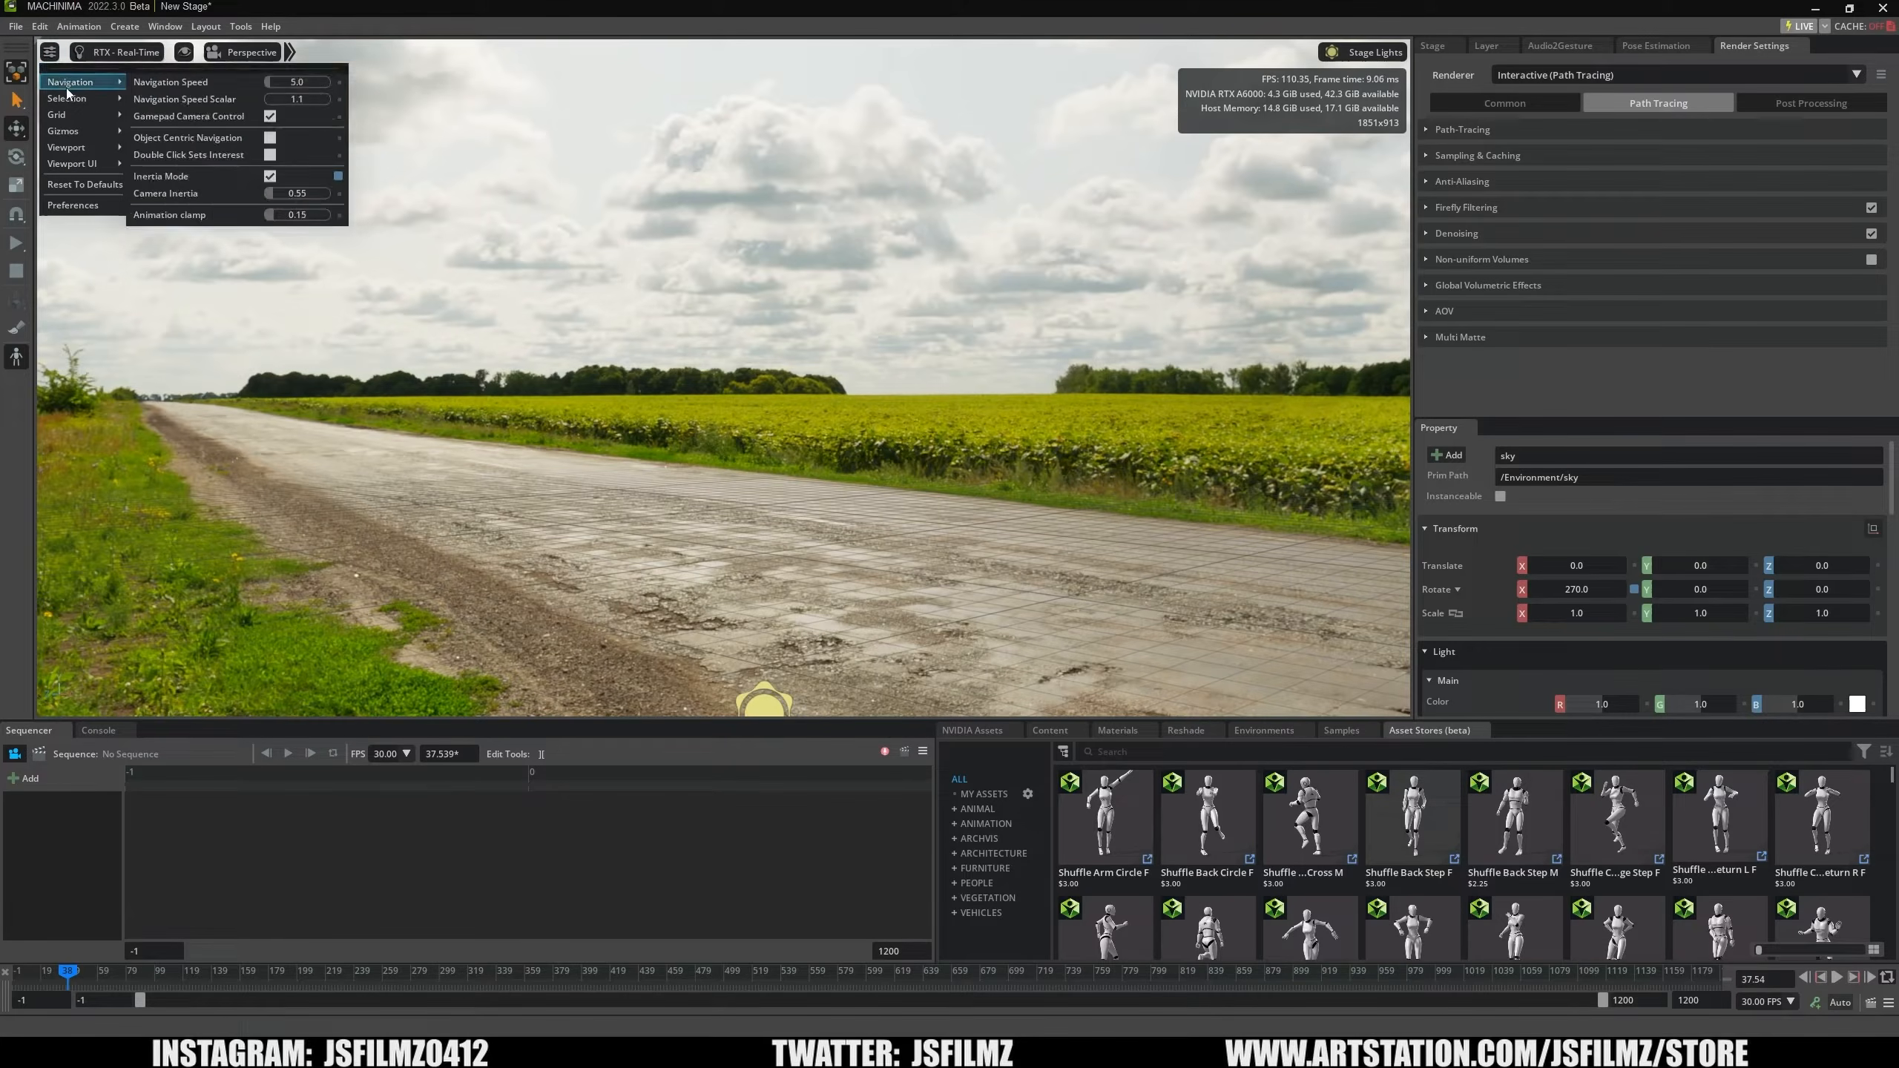
mouse_move(68, 121)
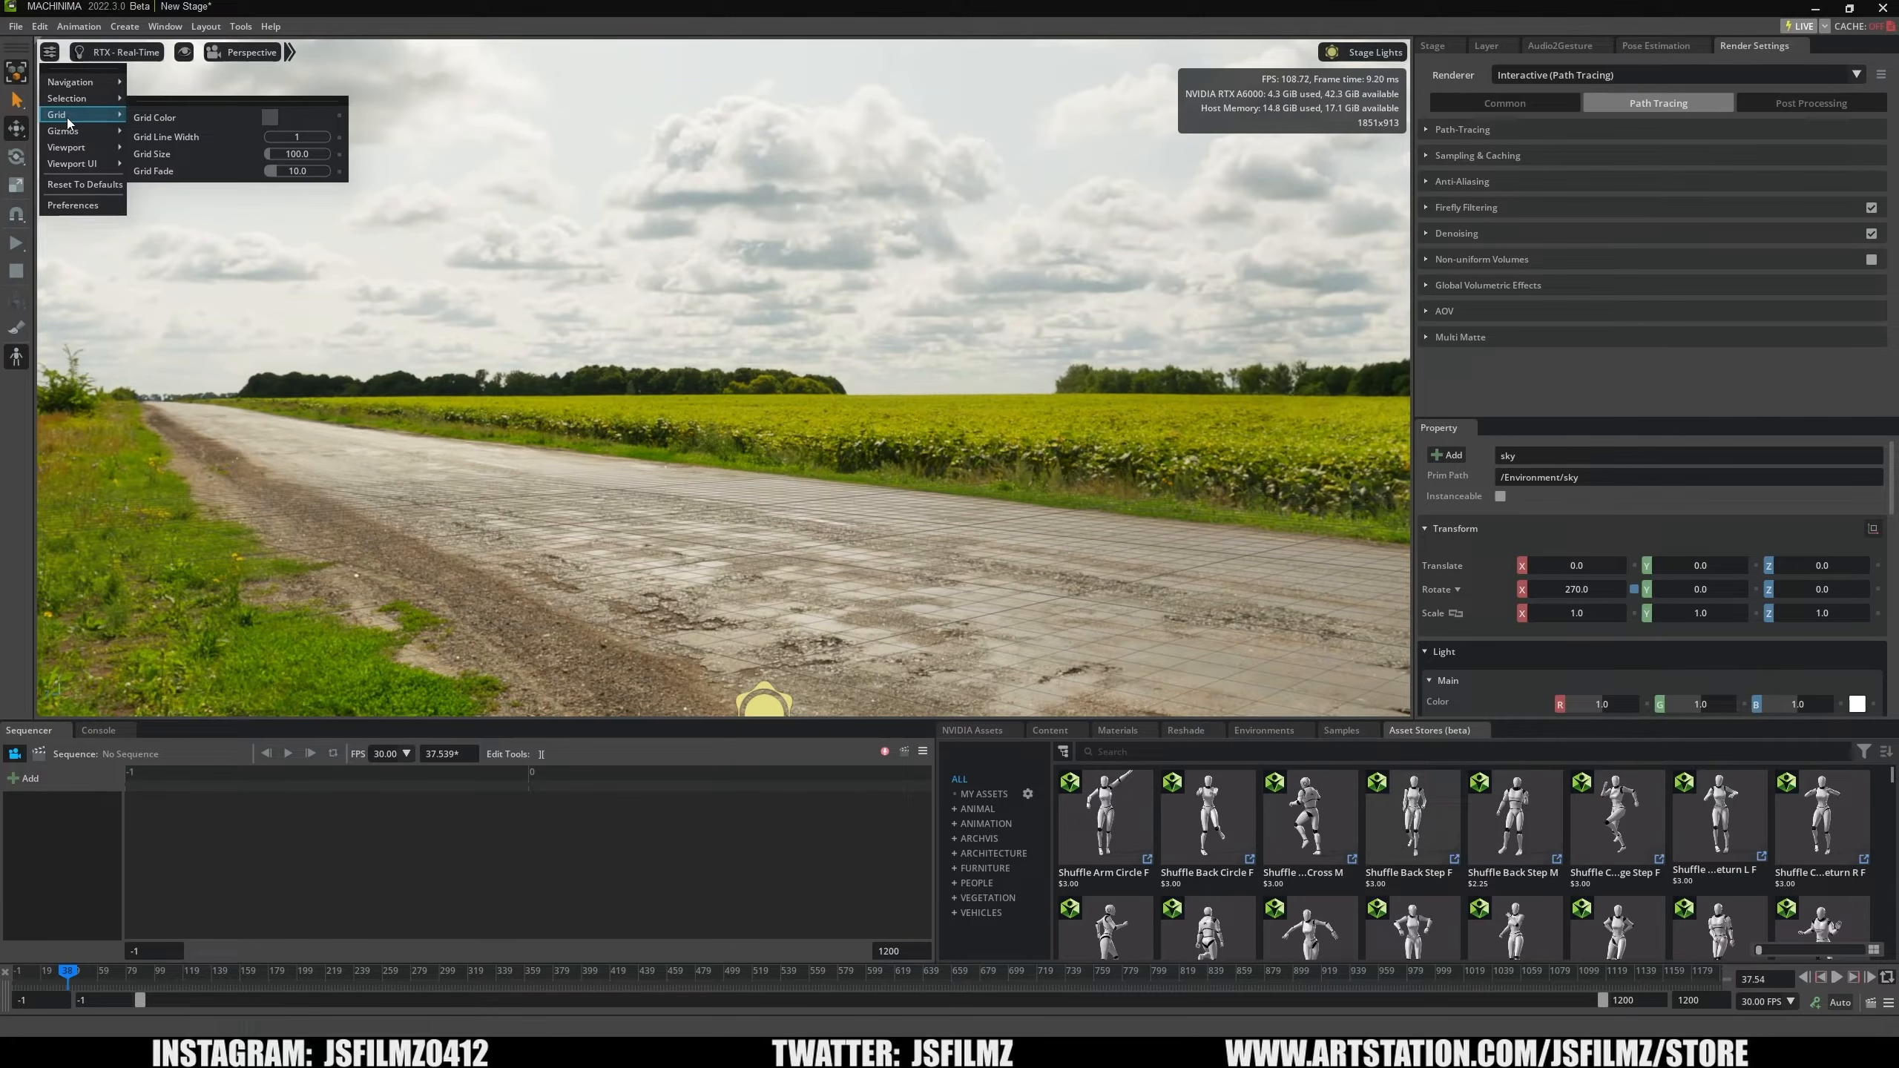
drag(297, 142, 308, 142)
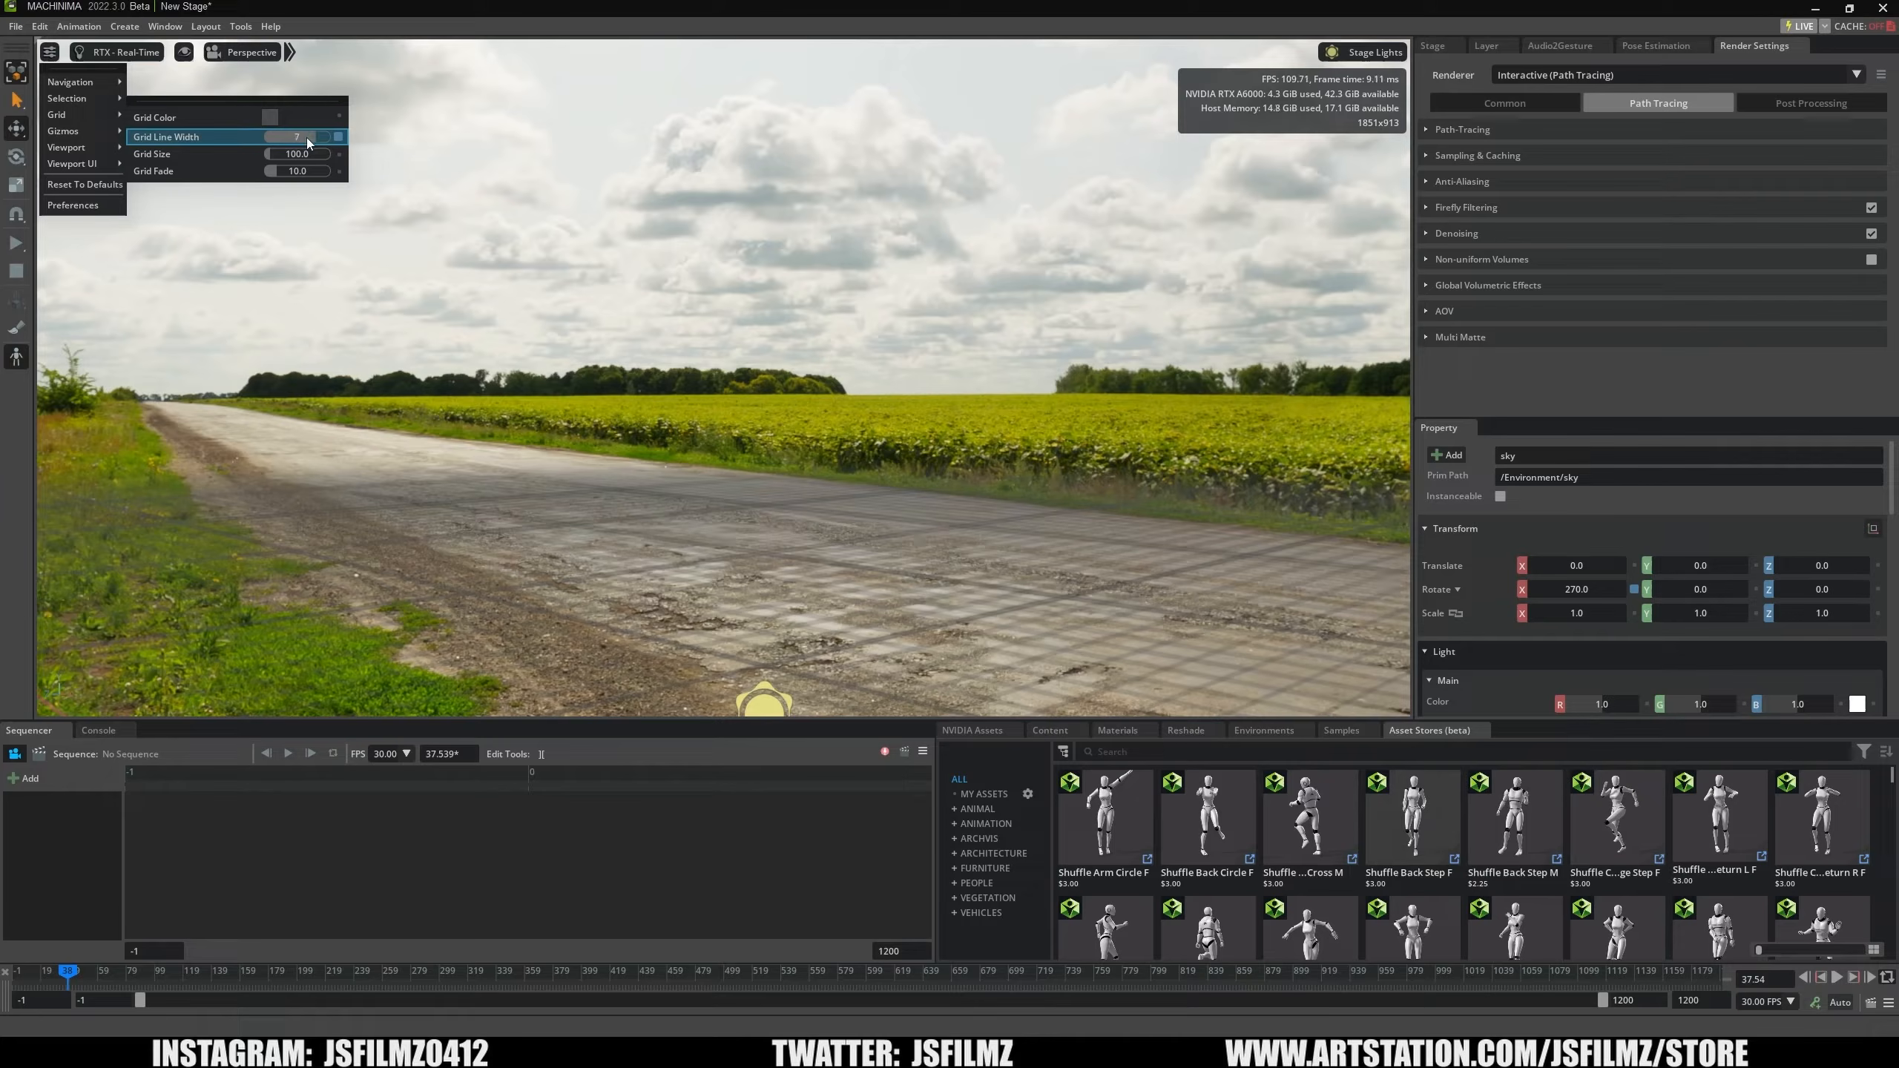
mouse_move(108, 105)
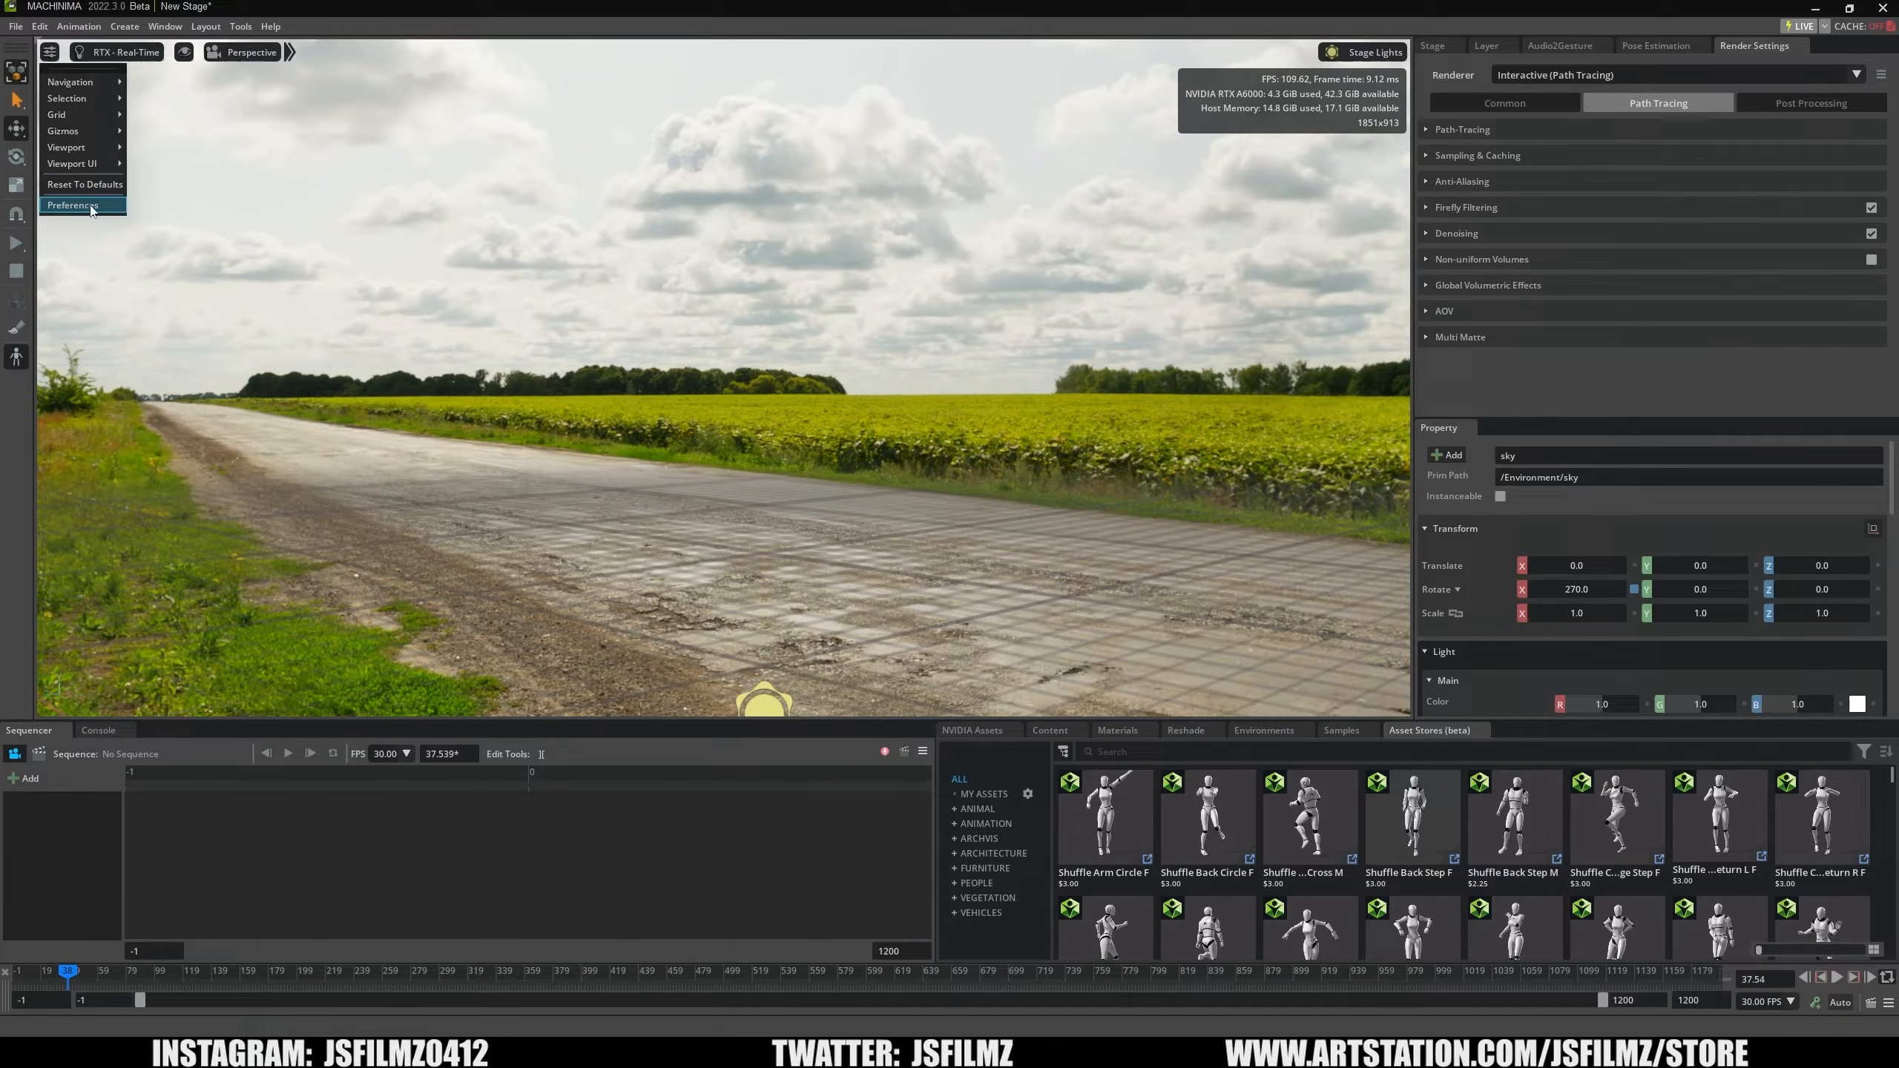
Try the Wireframe rendering mode and the camera light, restoring the Default mode and stage lights.
click(116, 54)
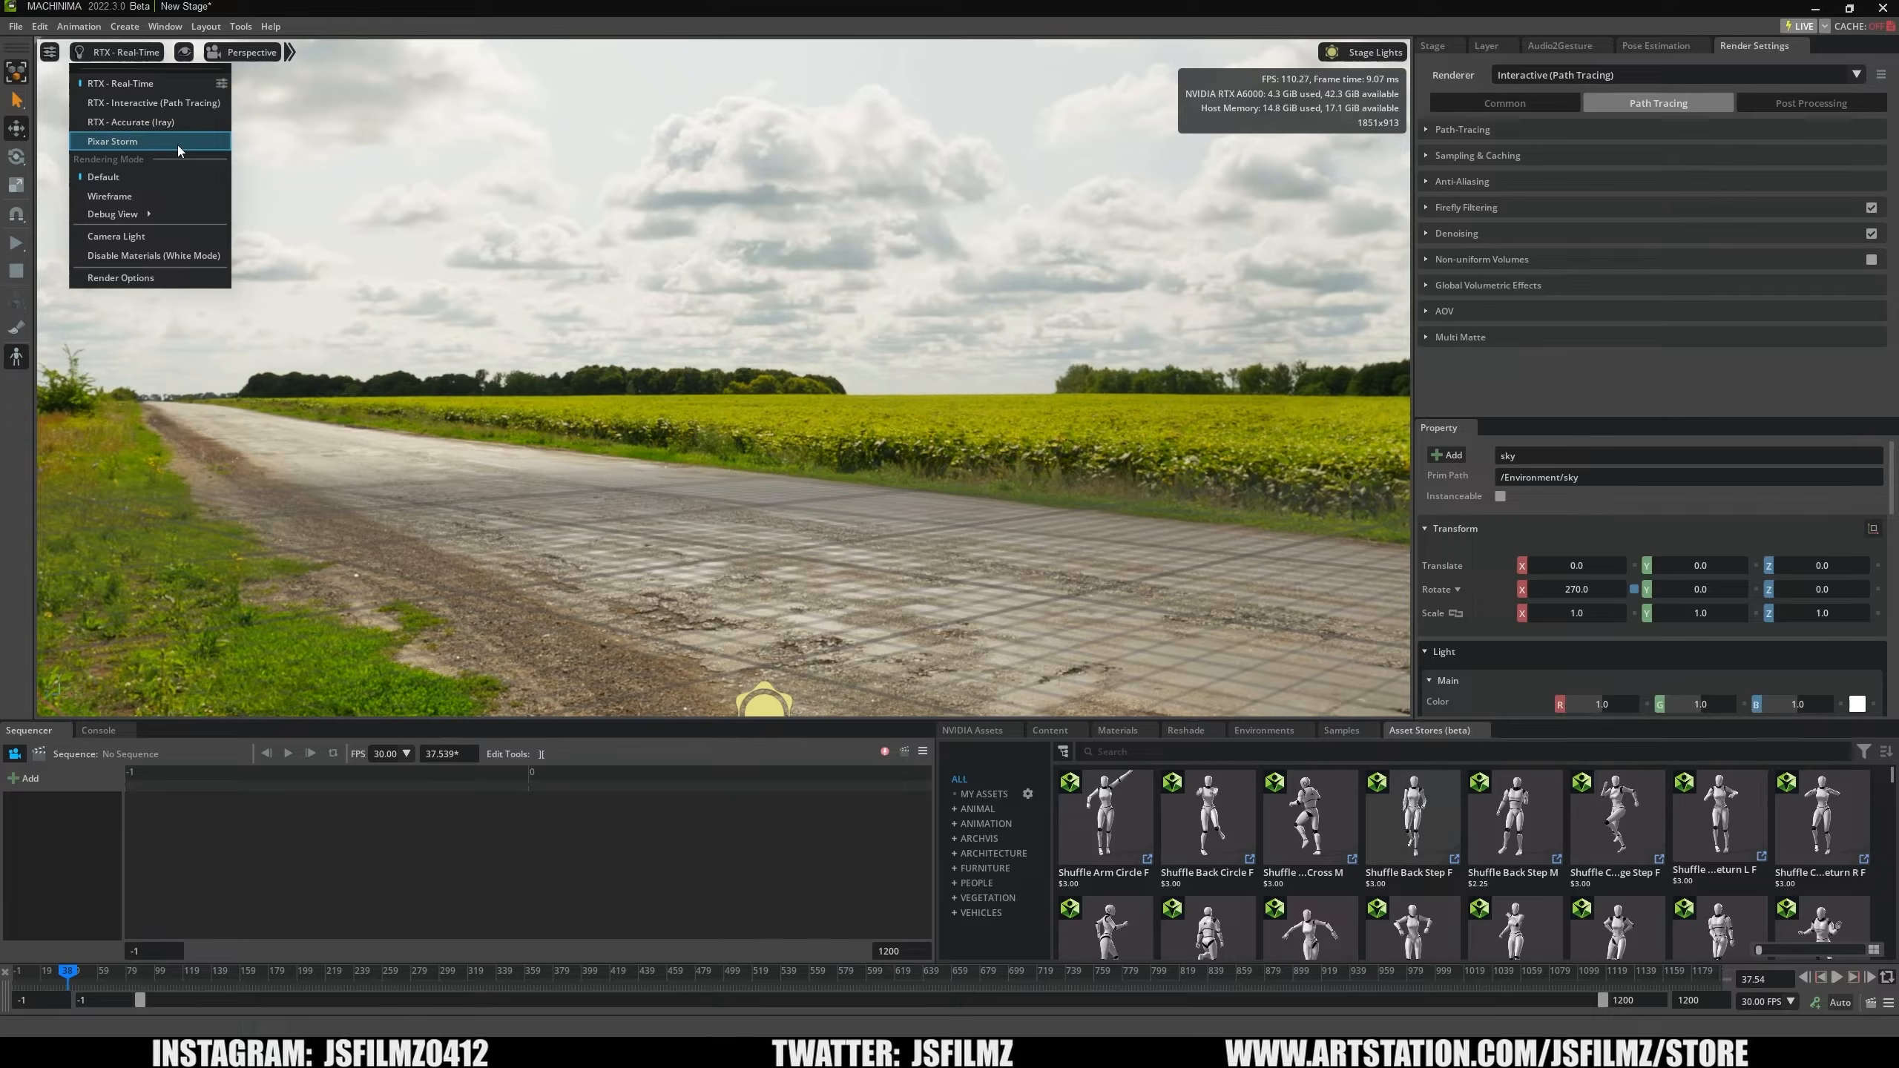
click(127, 193)
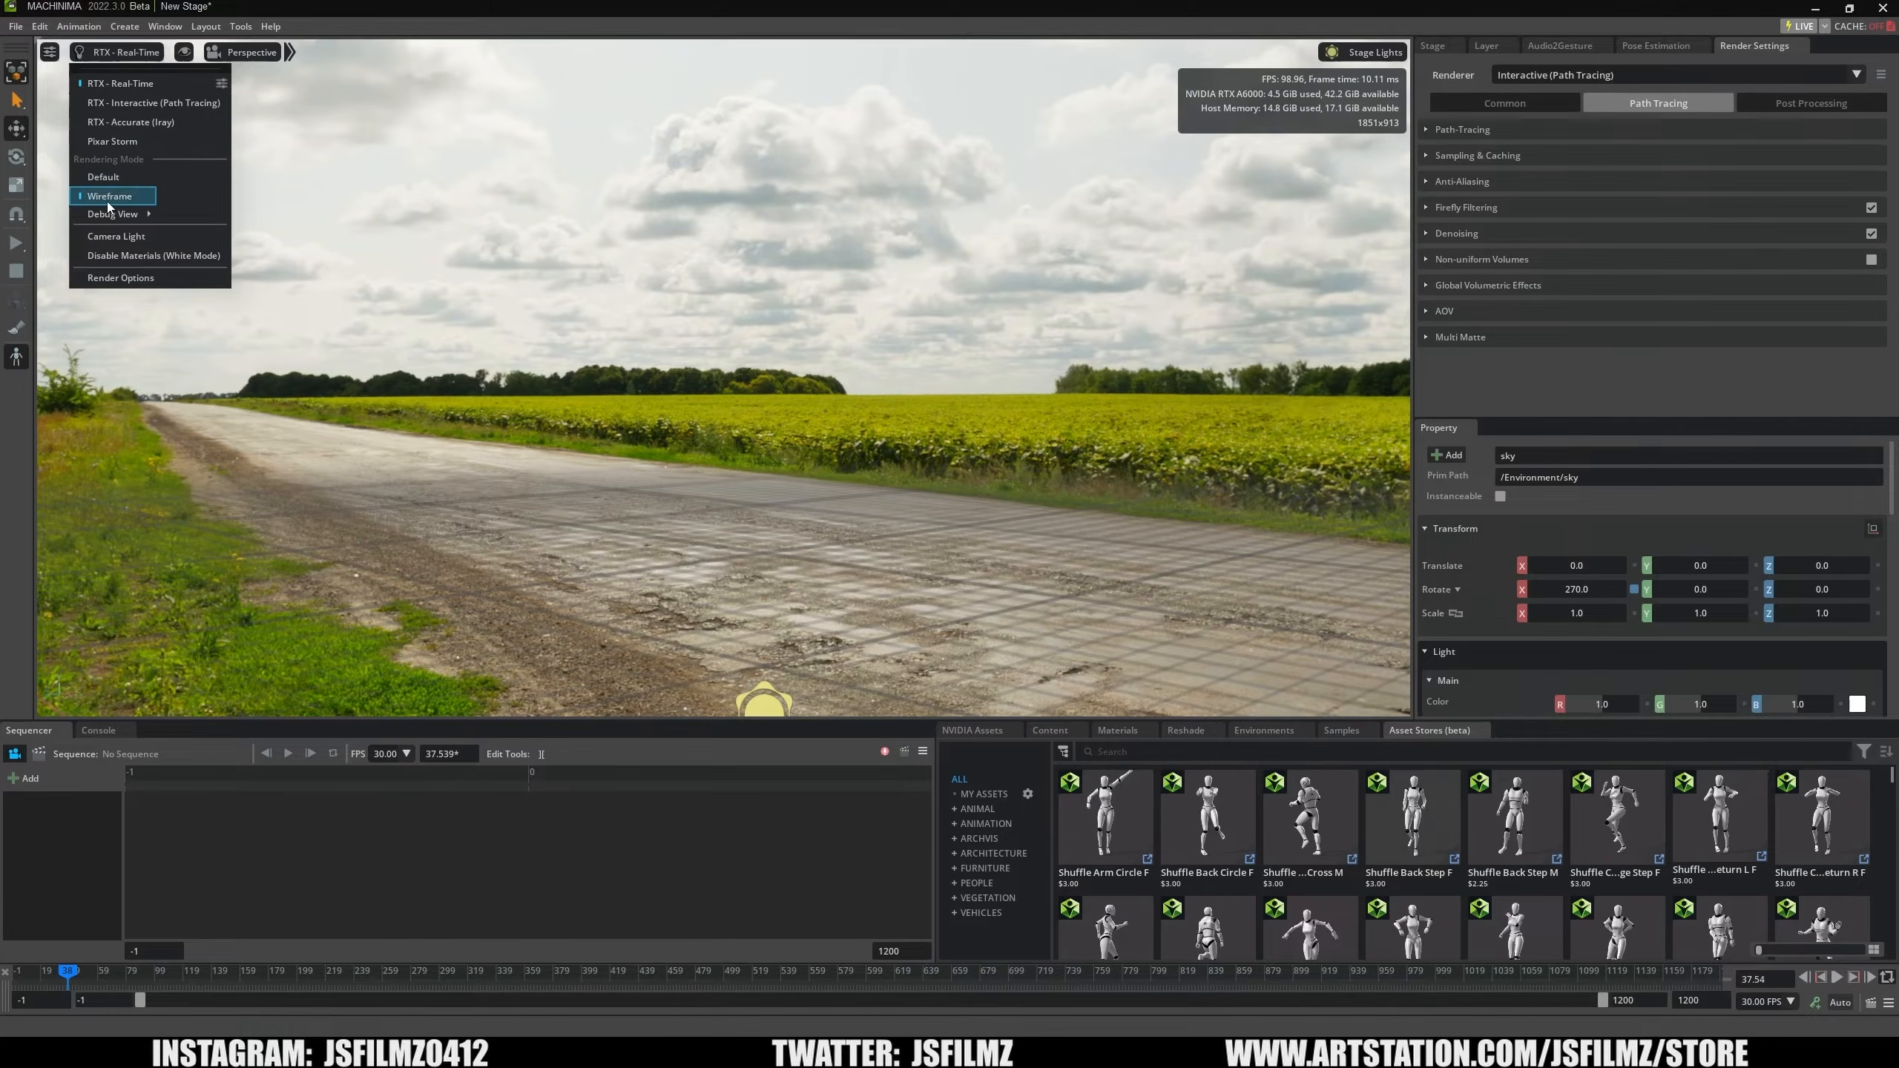
click(122, 183)
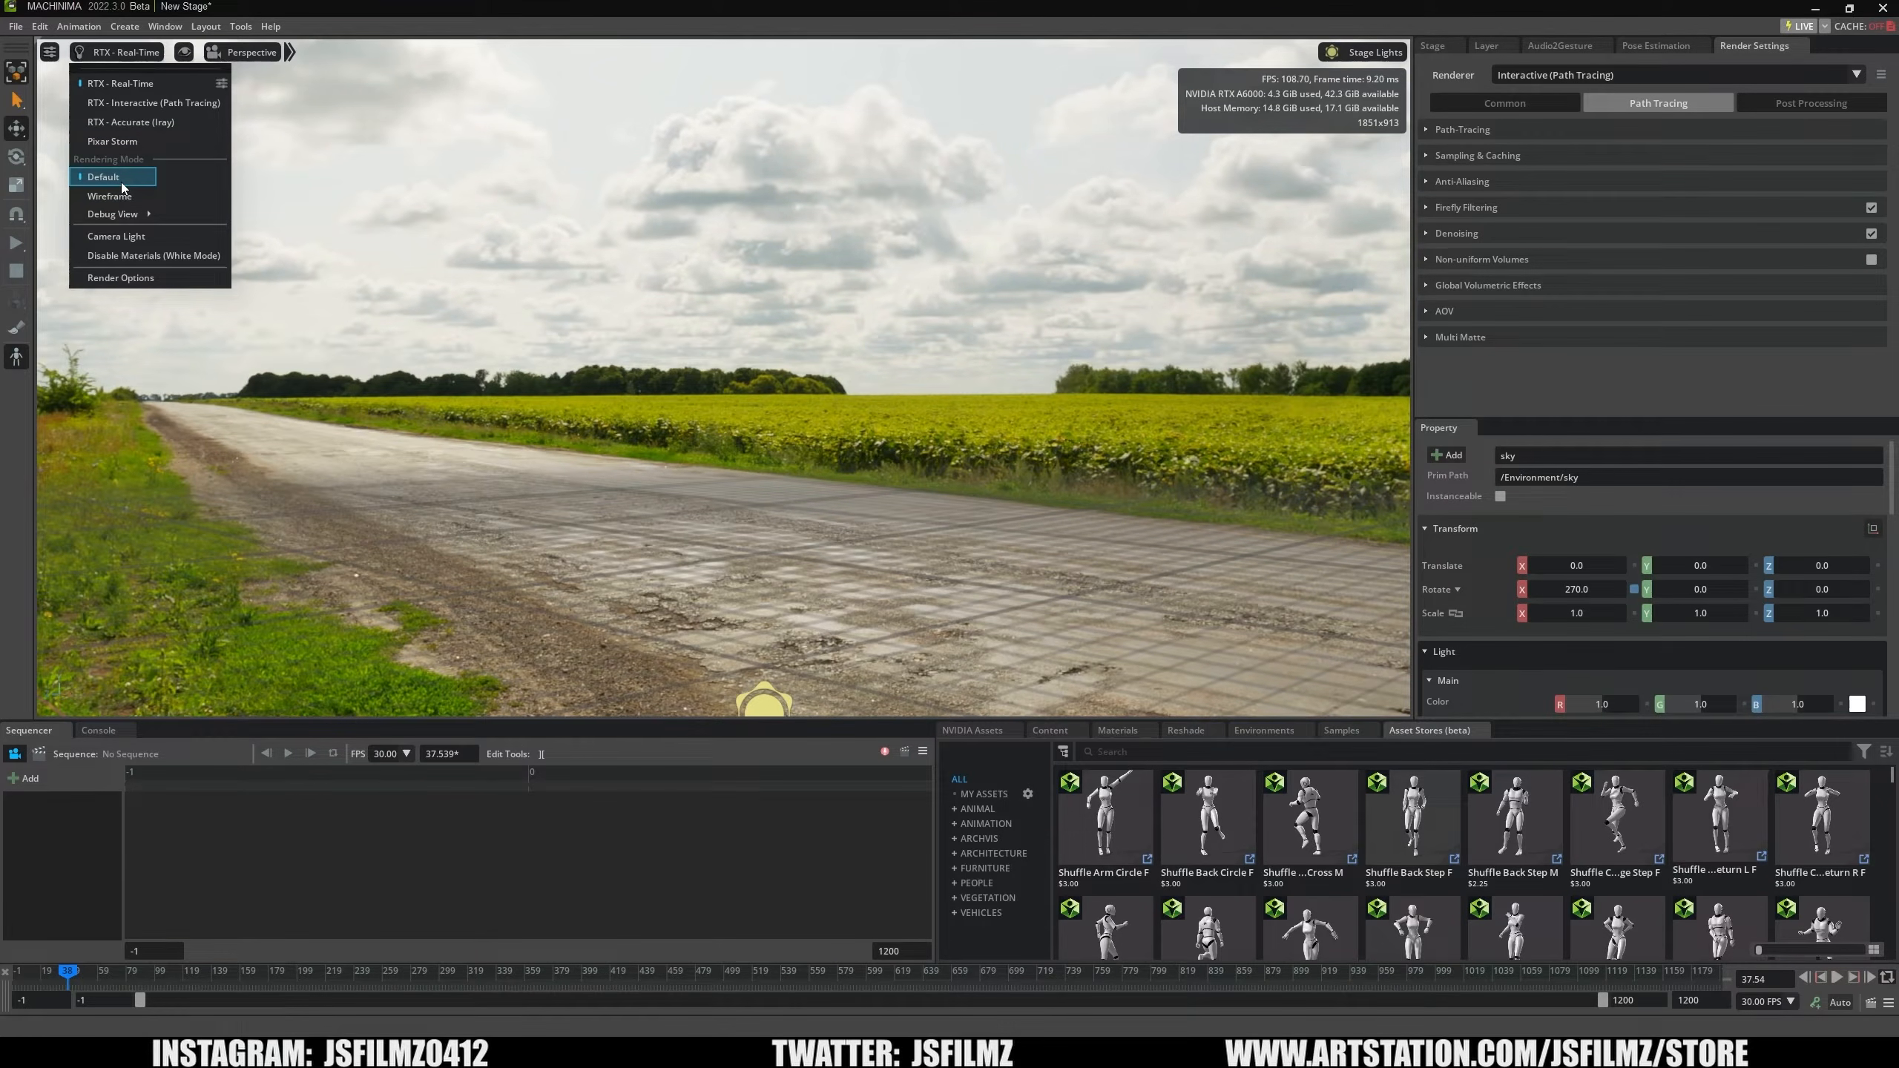
click(127, 235)
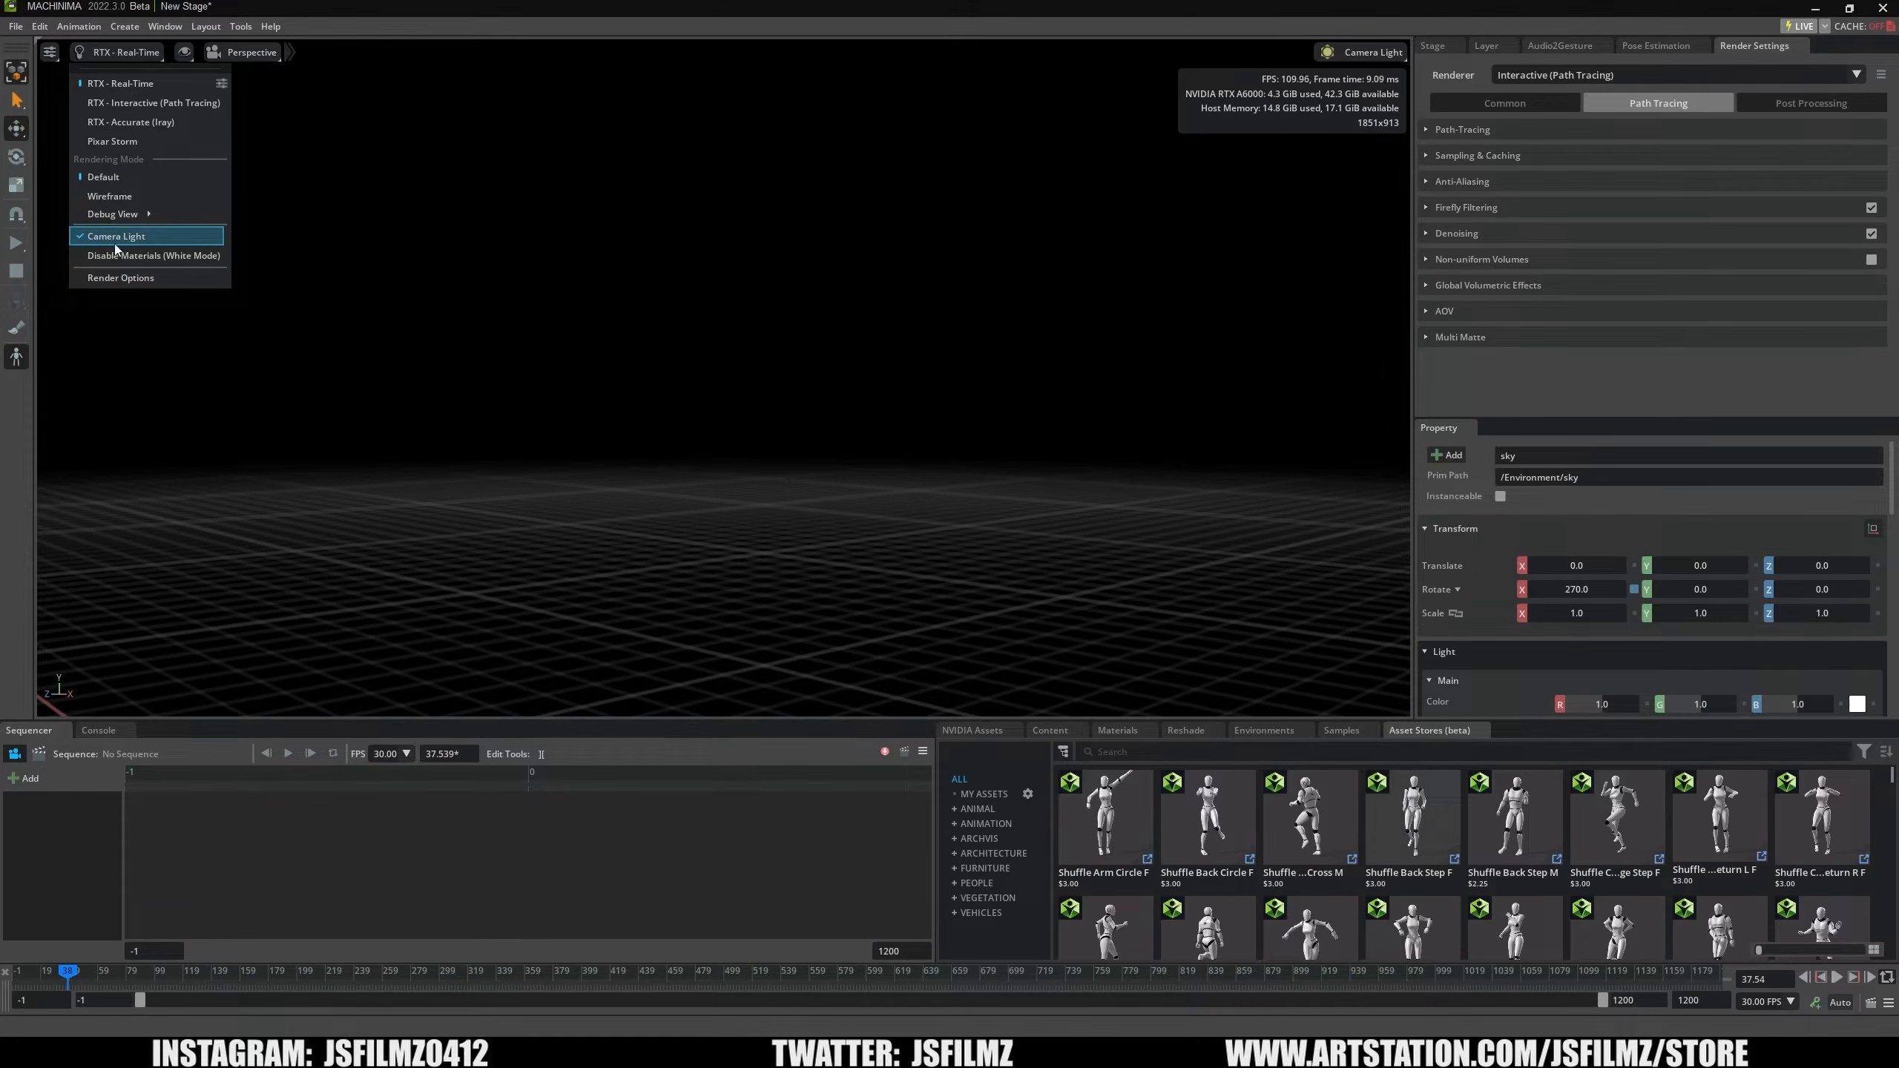
click(128, 238)
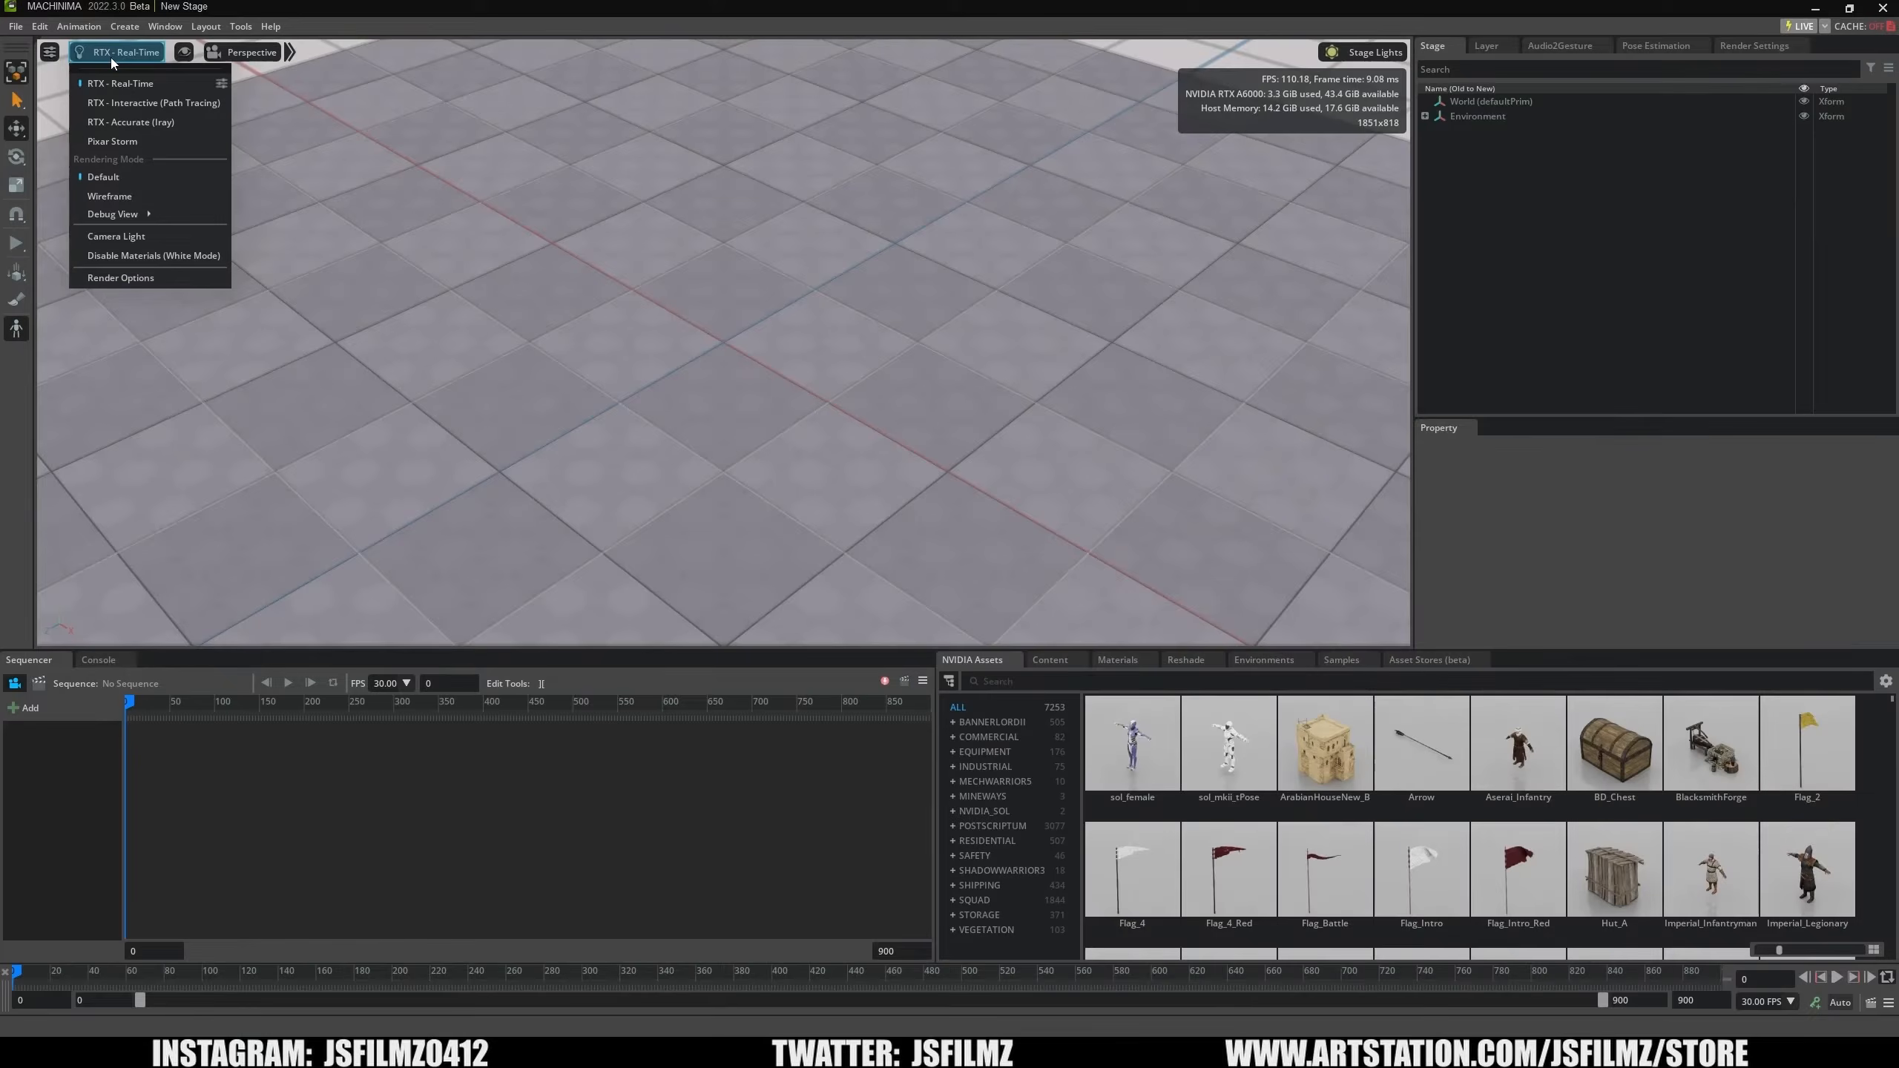
click(177, 56)
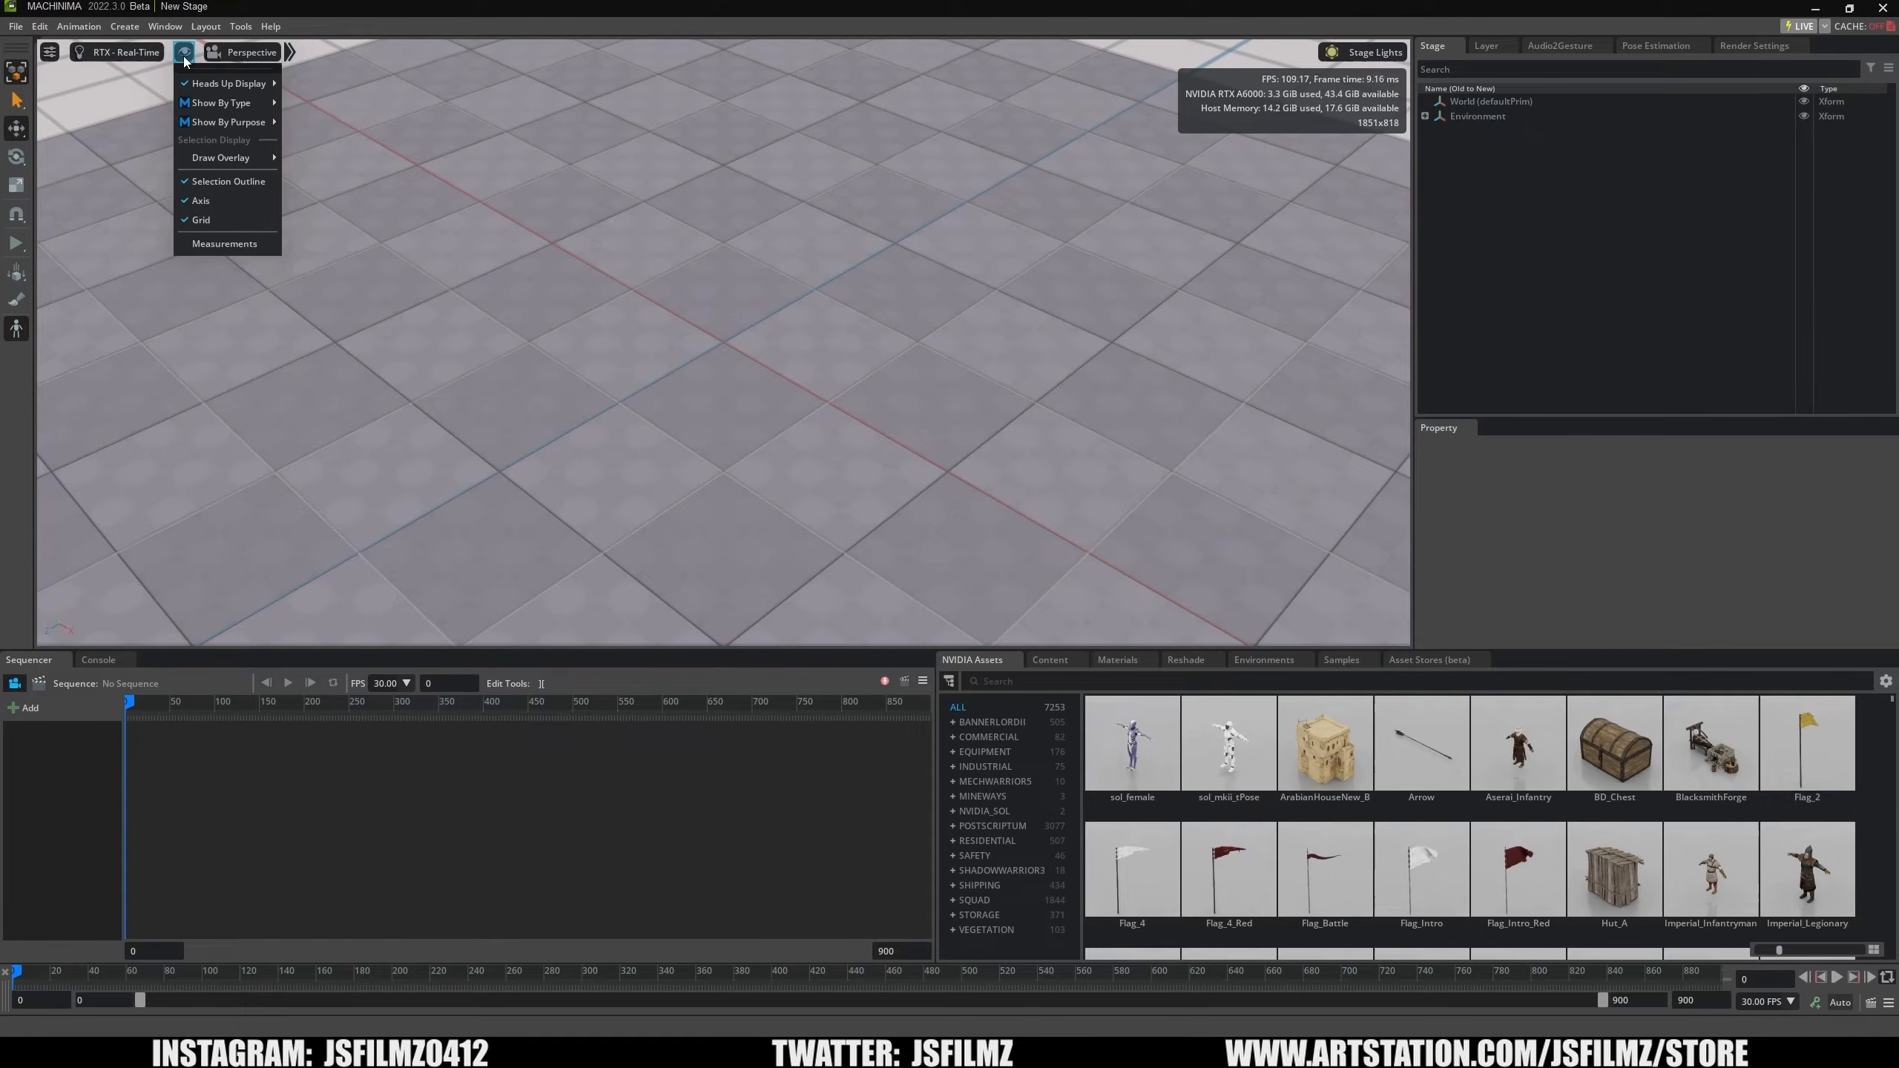
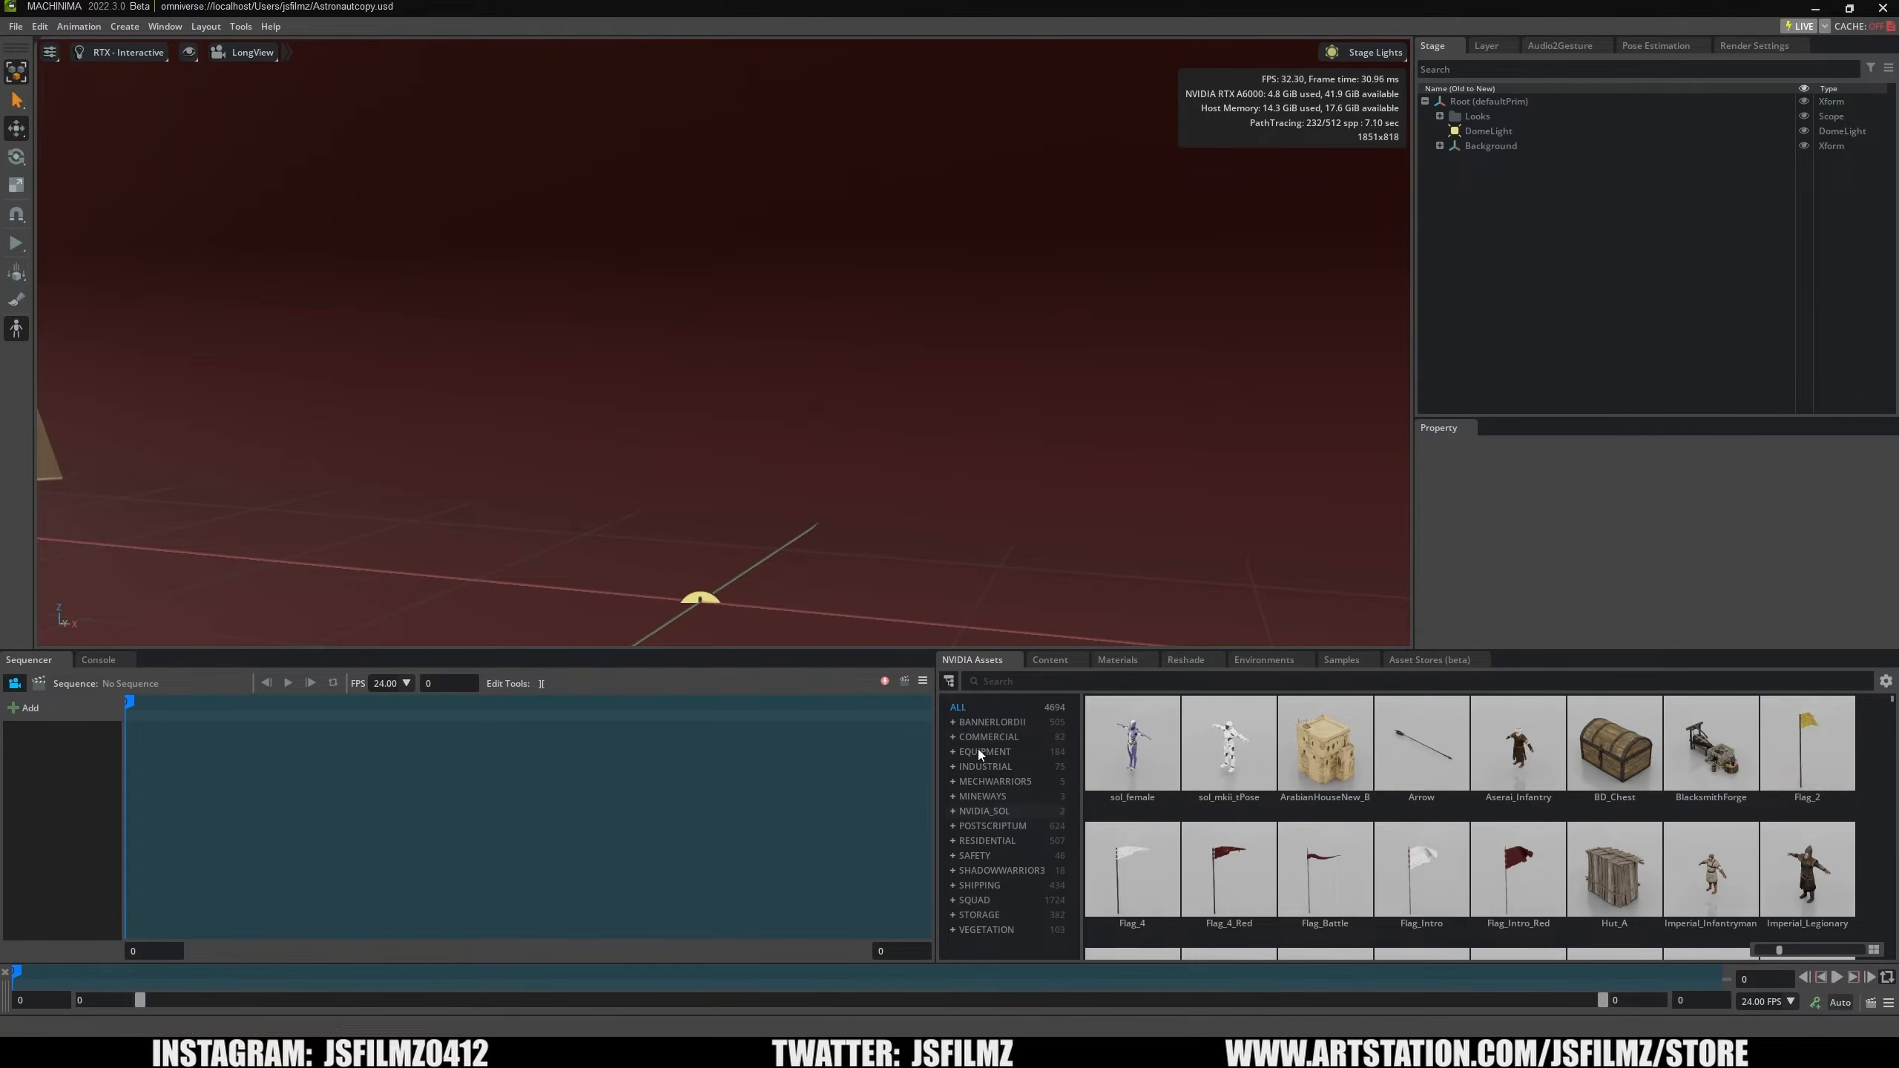
Show only the ShadowWarrior3 category in the NVIDIA asset library.
click(1018, 872)
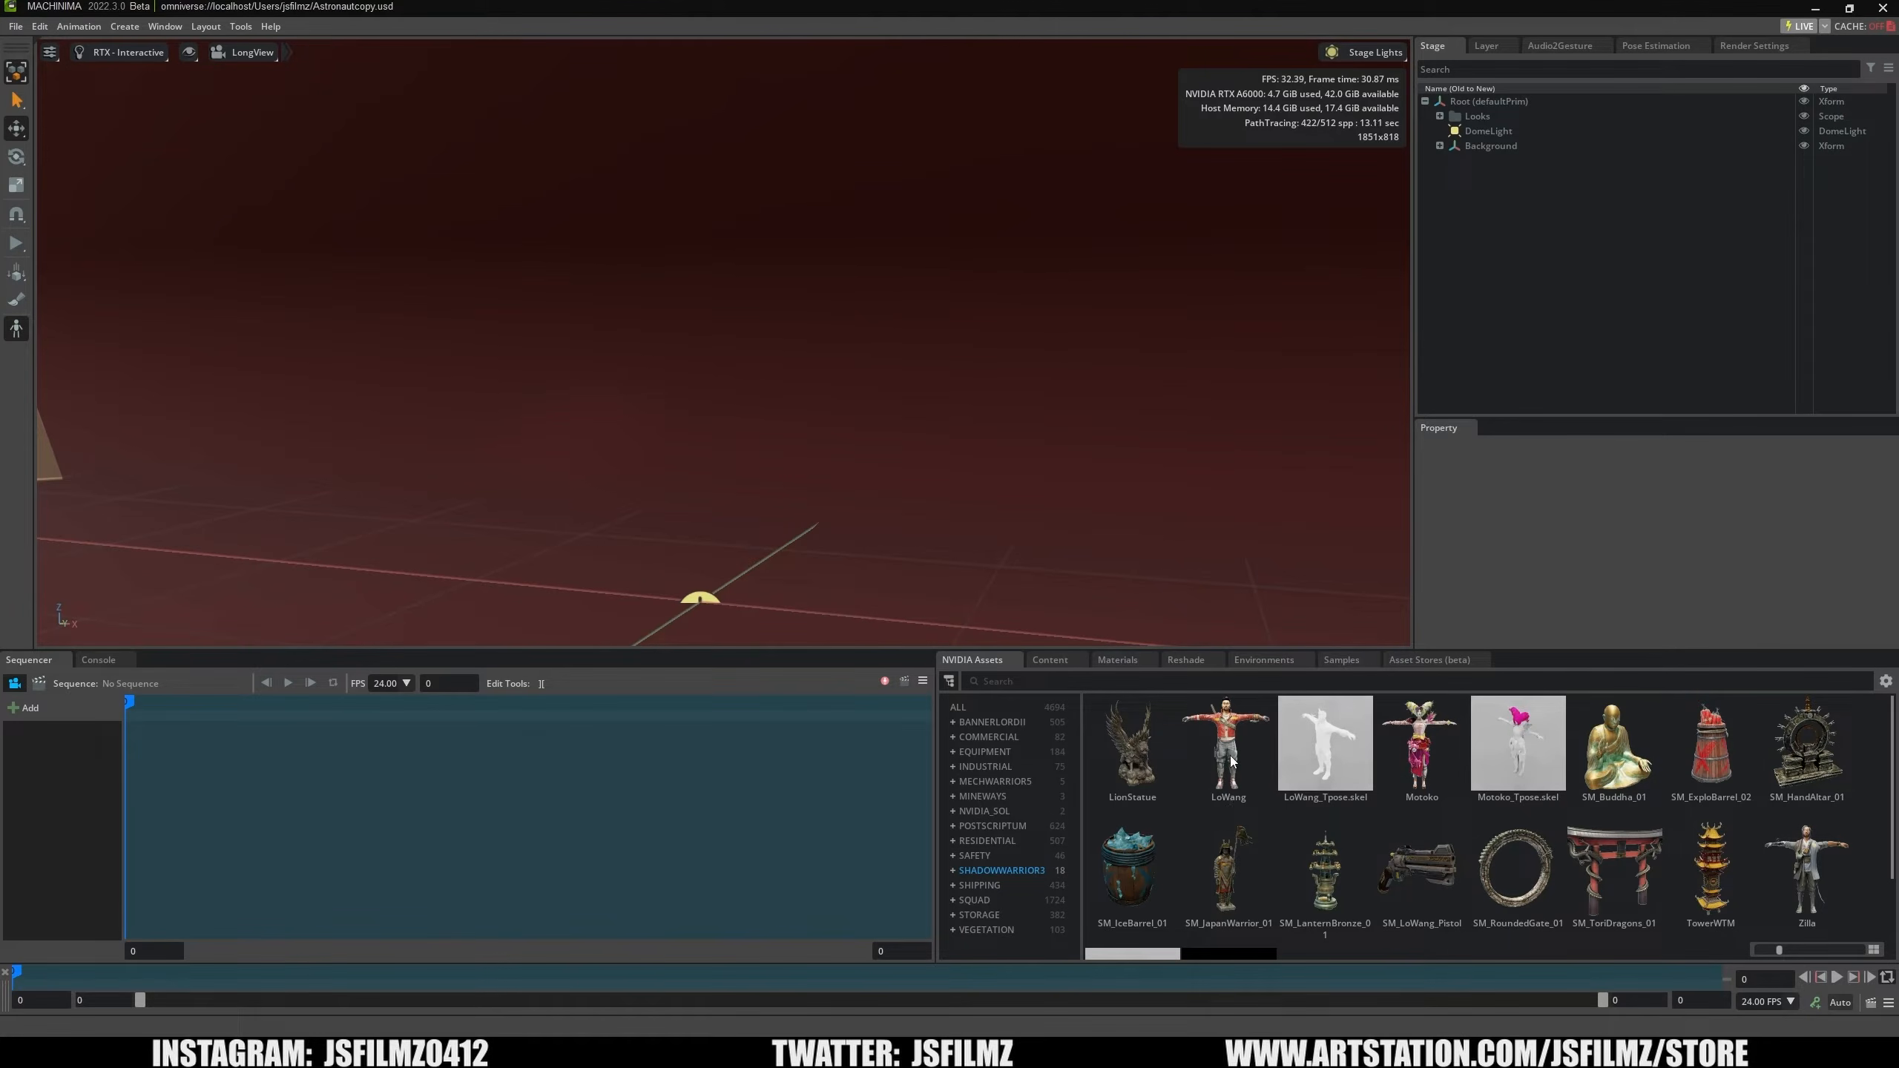
Add the LoWang character from the asset library to the scene.
drag(1231, 759, 861, 590)
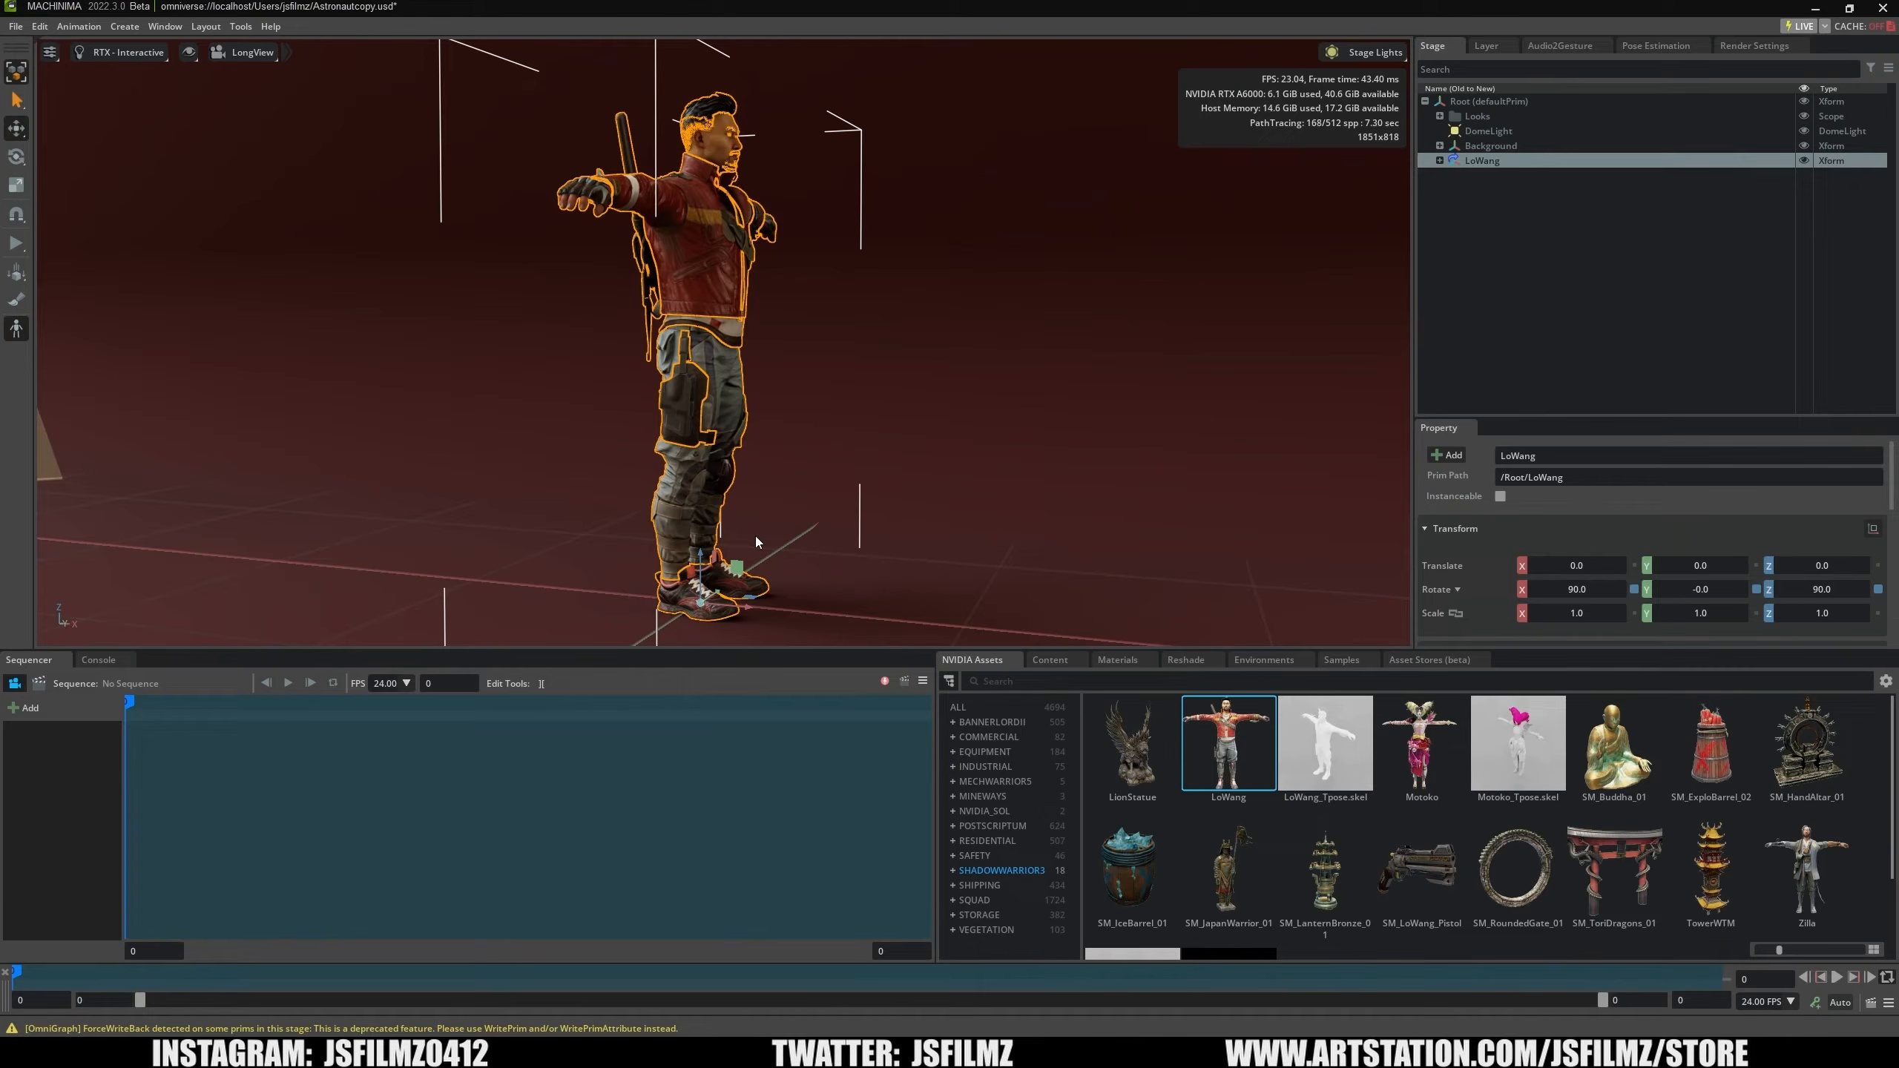
key(e)
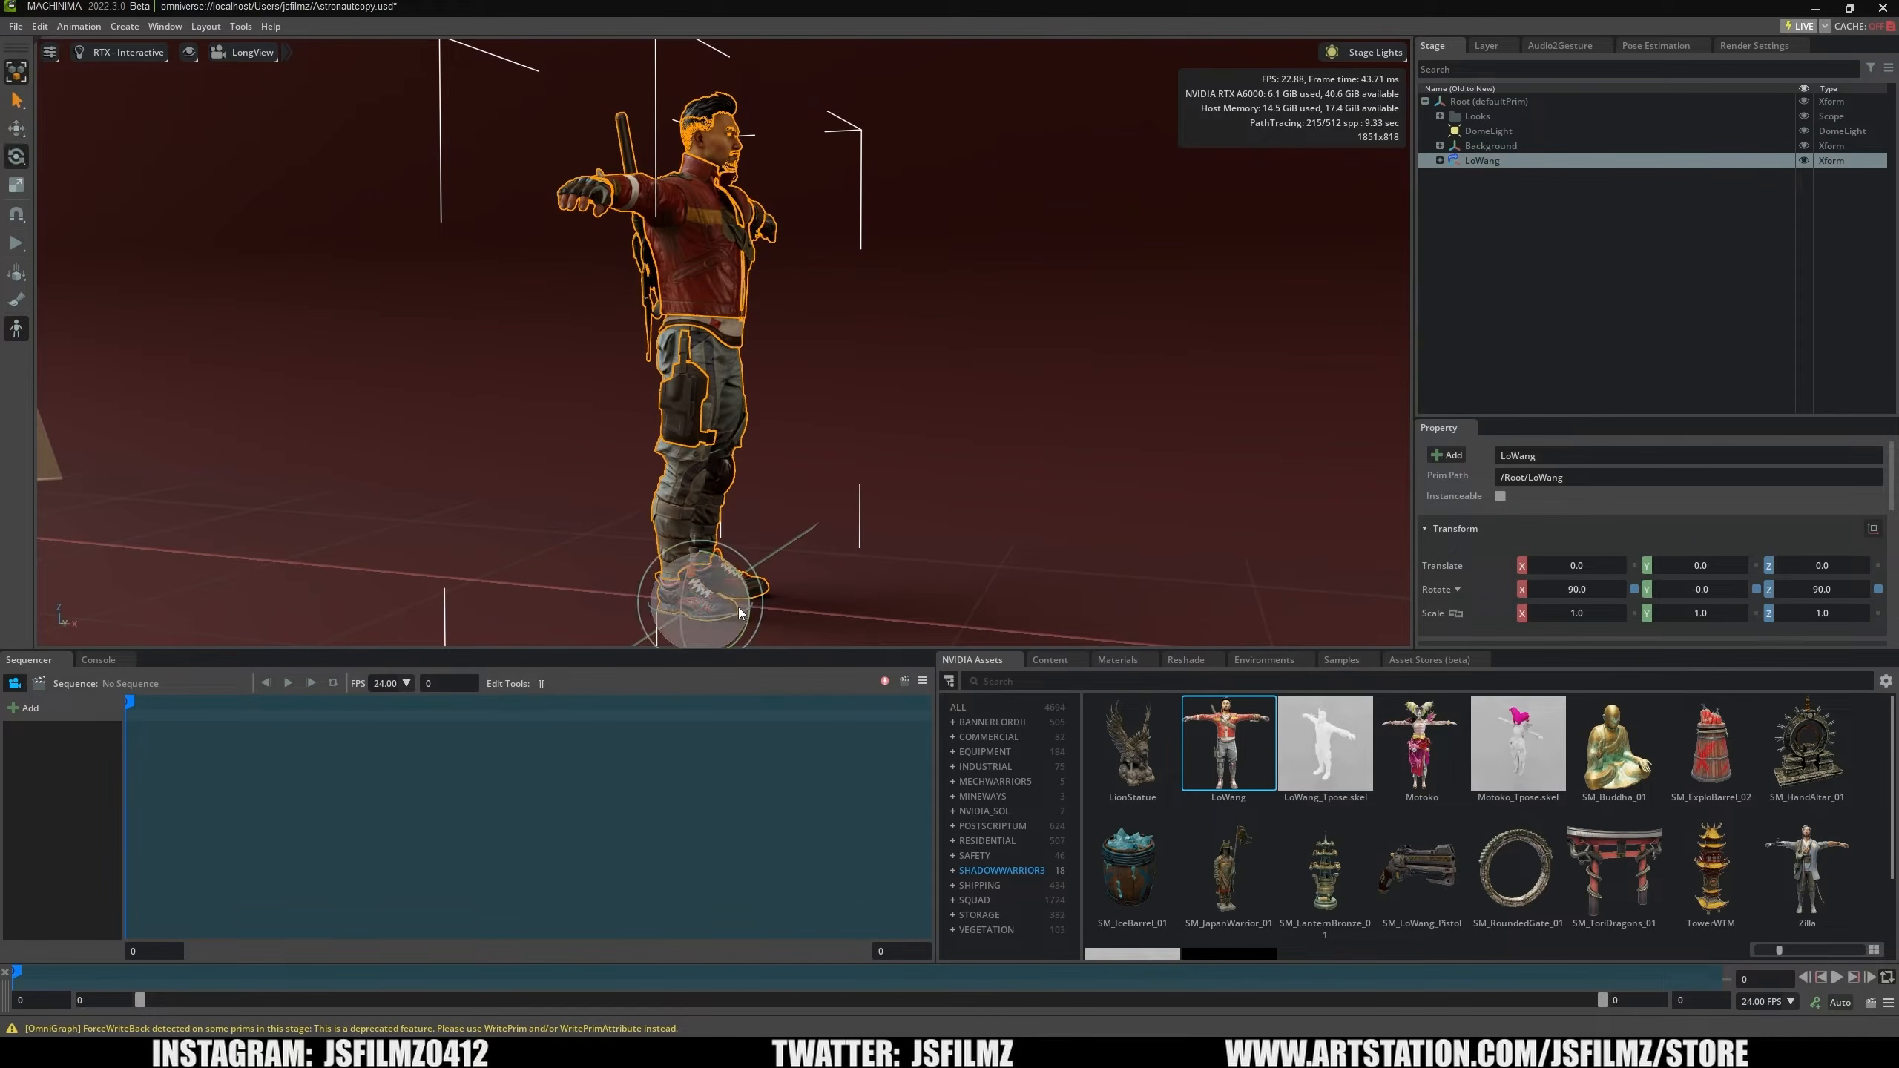
drag(733, 615, 620, 615)
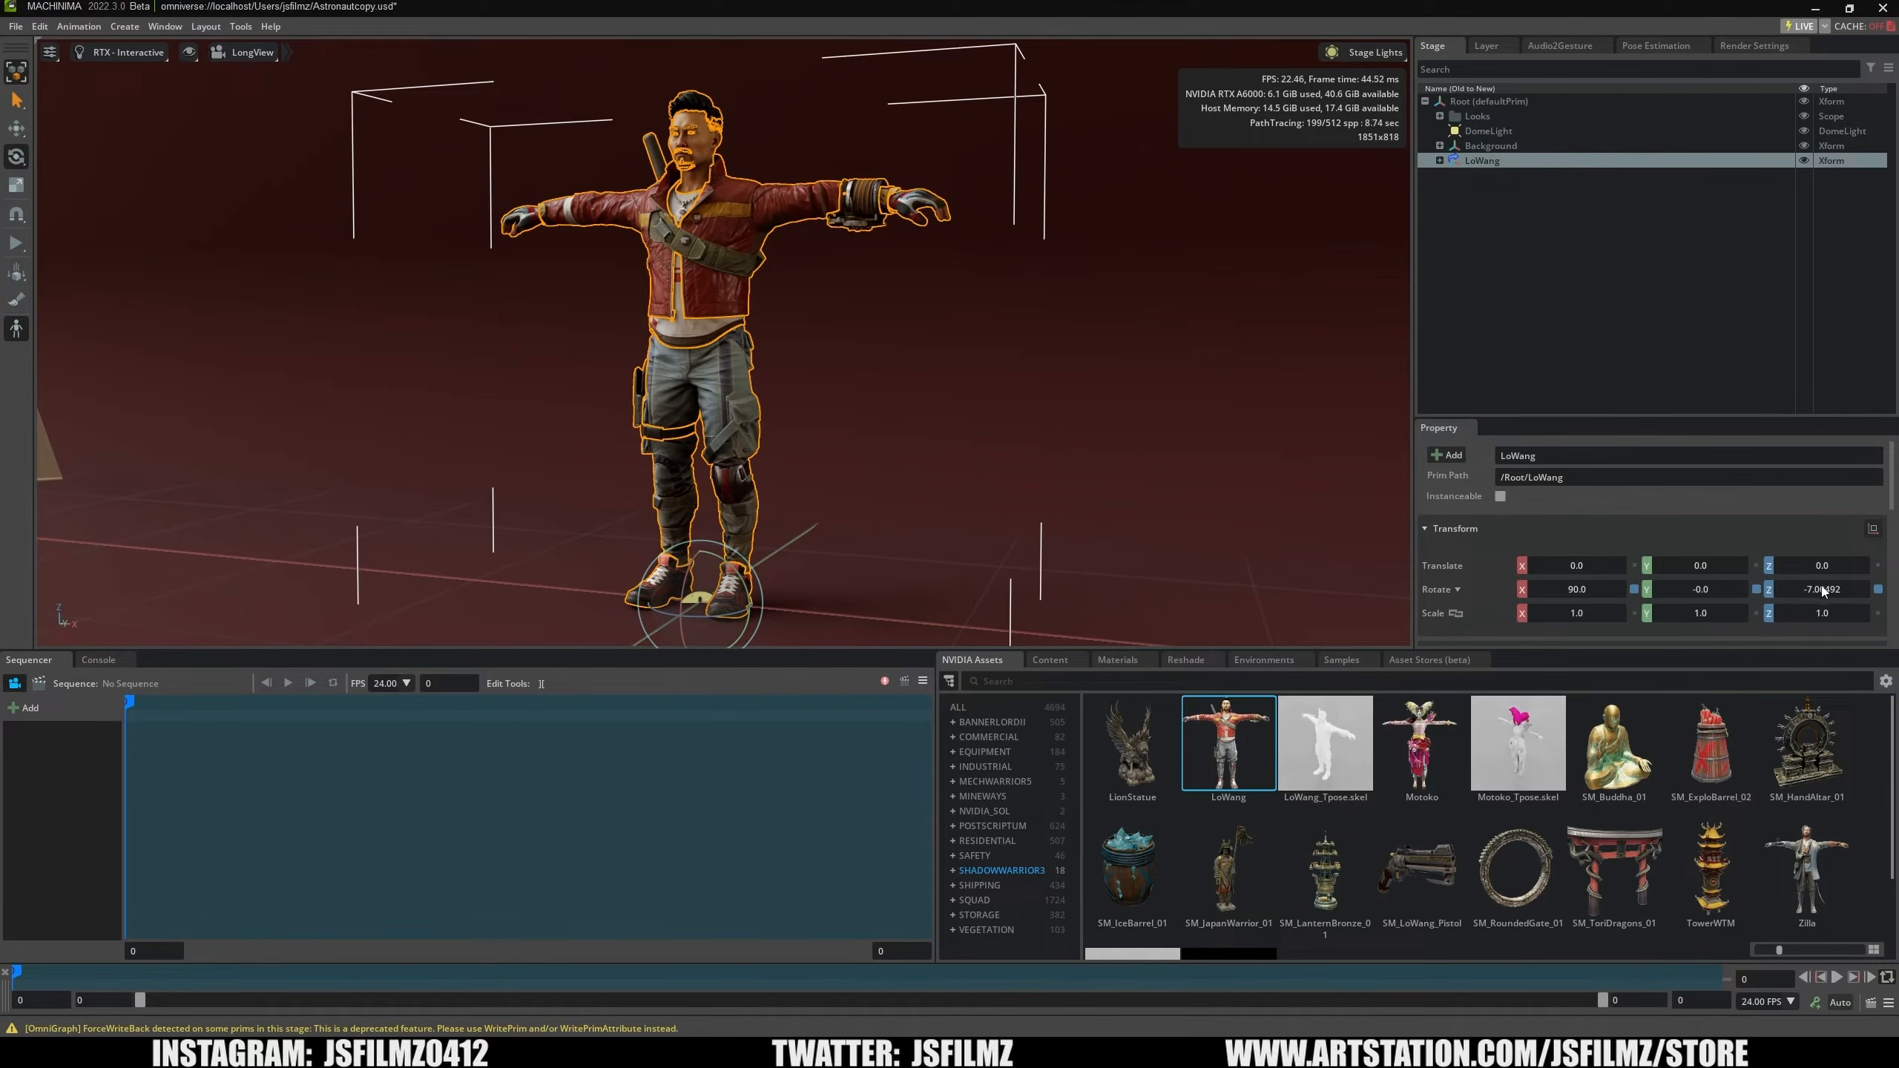
key(ctrl+z)
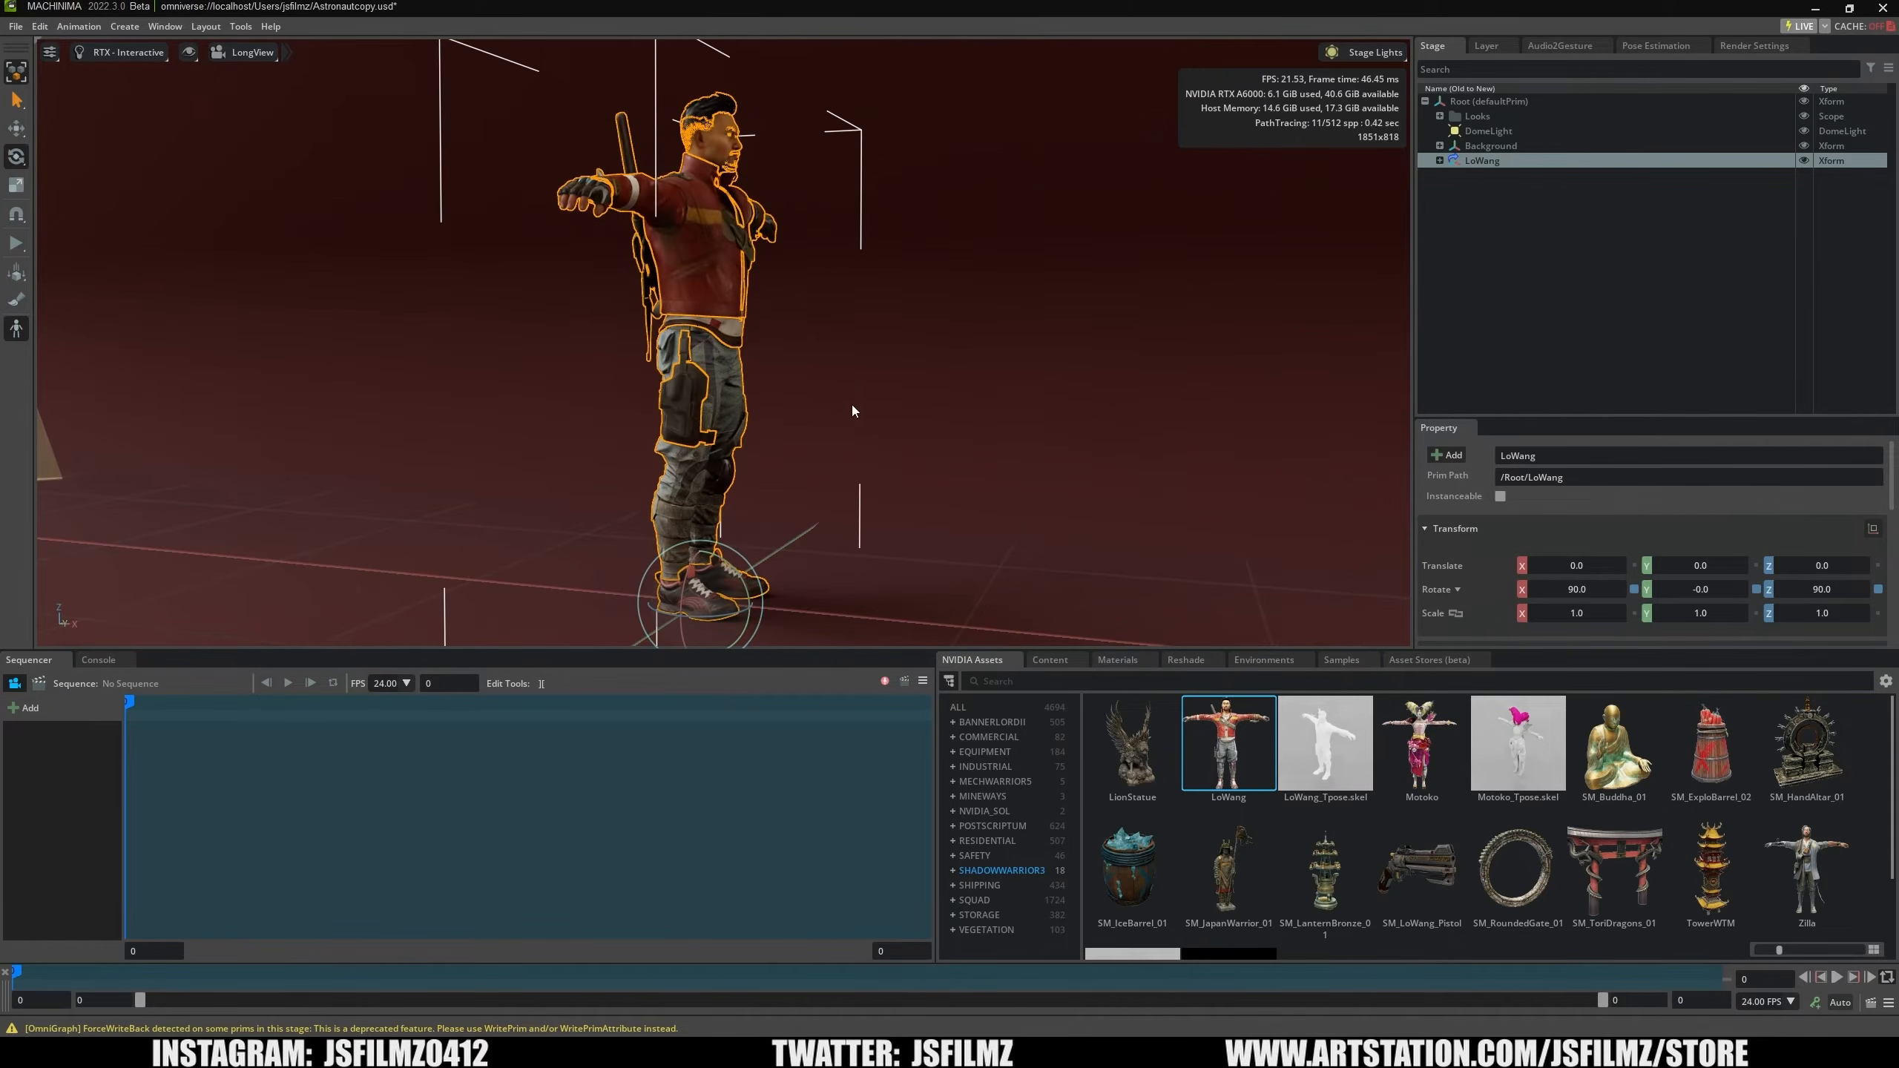
Set the LoWang character's Z rotation to 0.
double_click(1823, 591)
text(0)
key(Return)
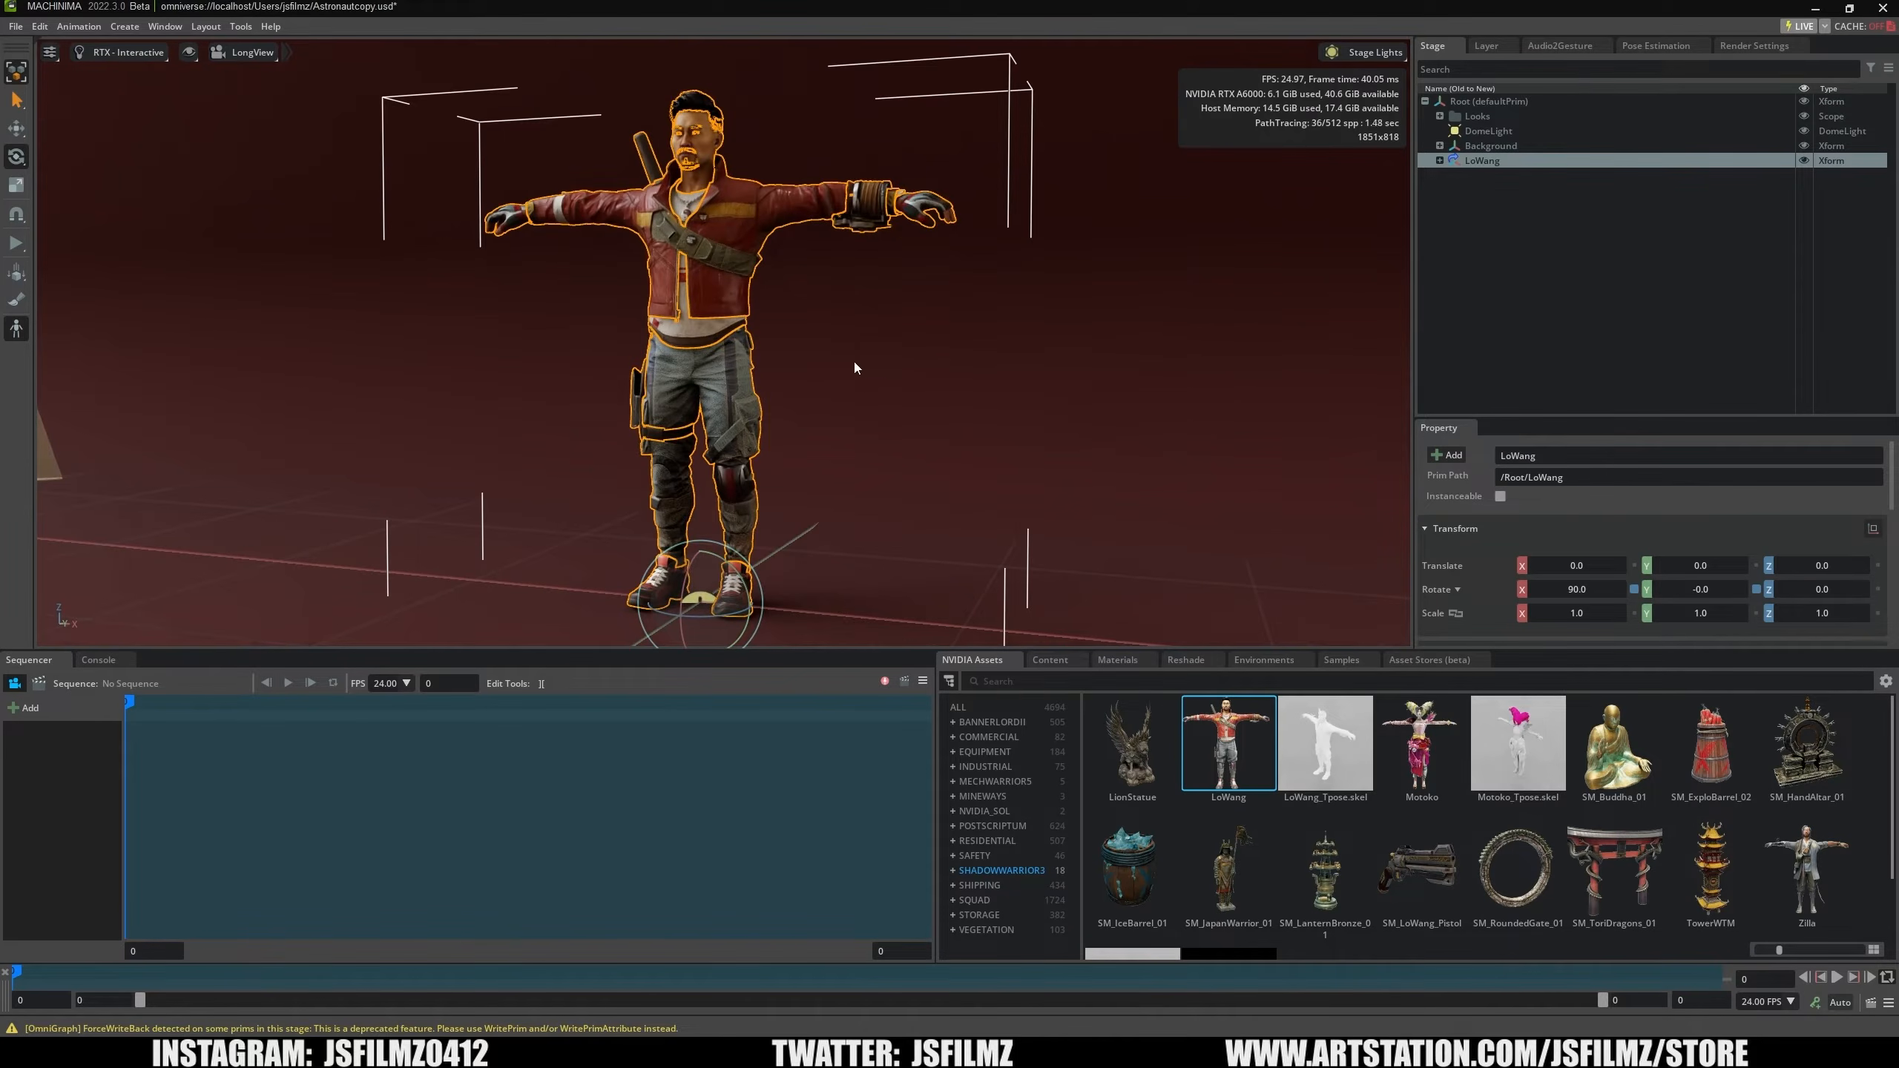
Switch the viewport renderer to RTX - Real-Time.
scroll(845, 350, down, 2)
right_drag(894, 347, 1058, 283)
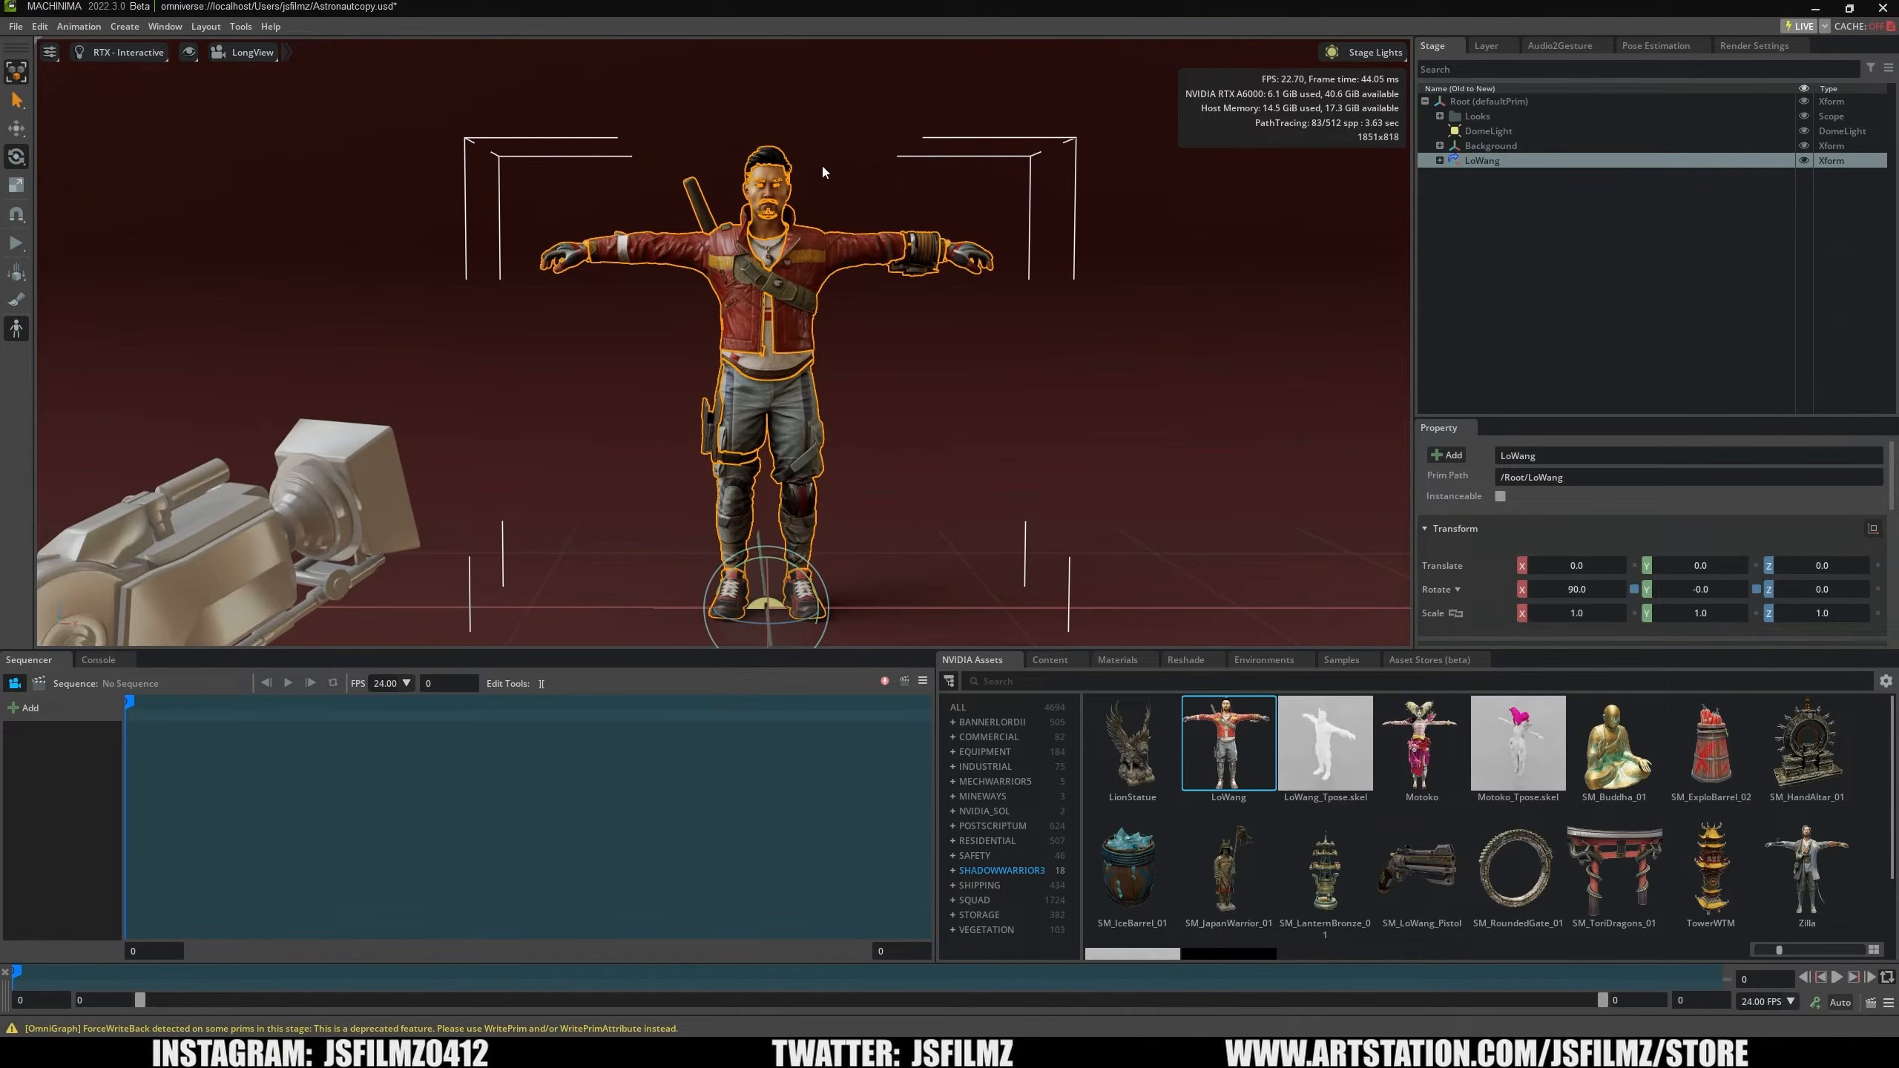
click(131, 53)
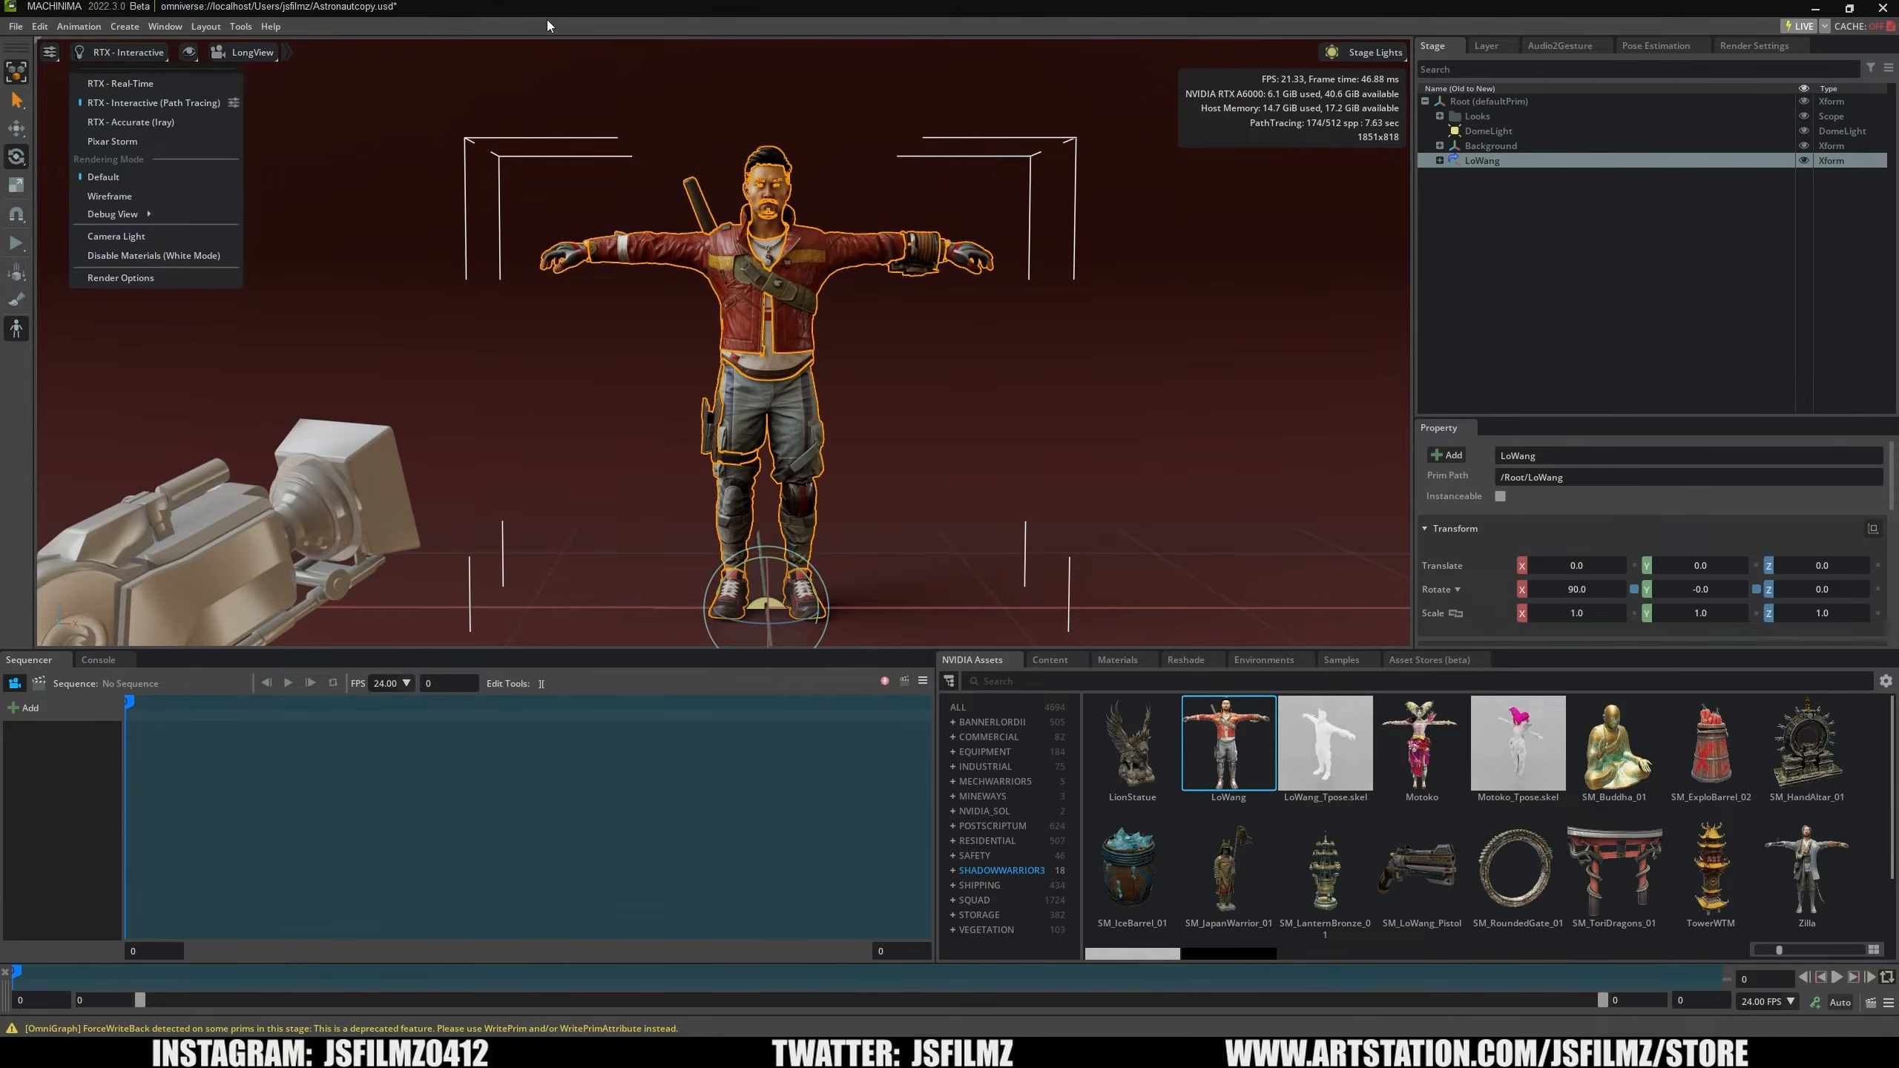
click(114, 84)
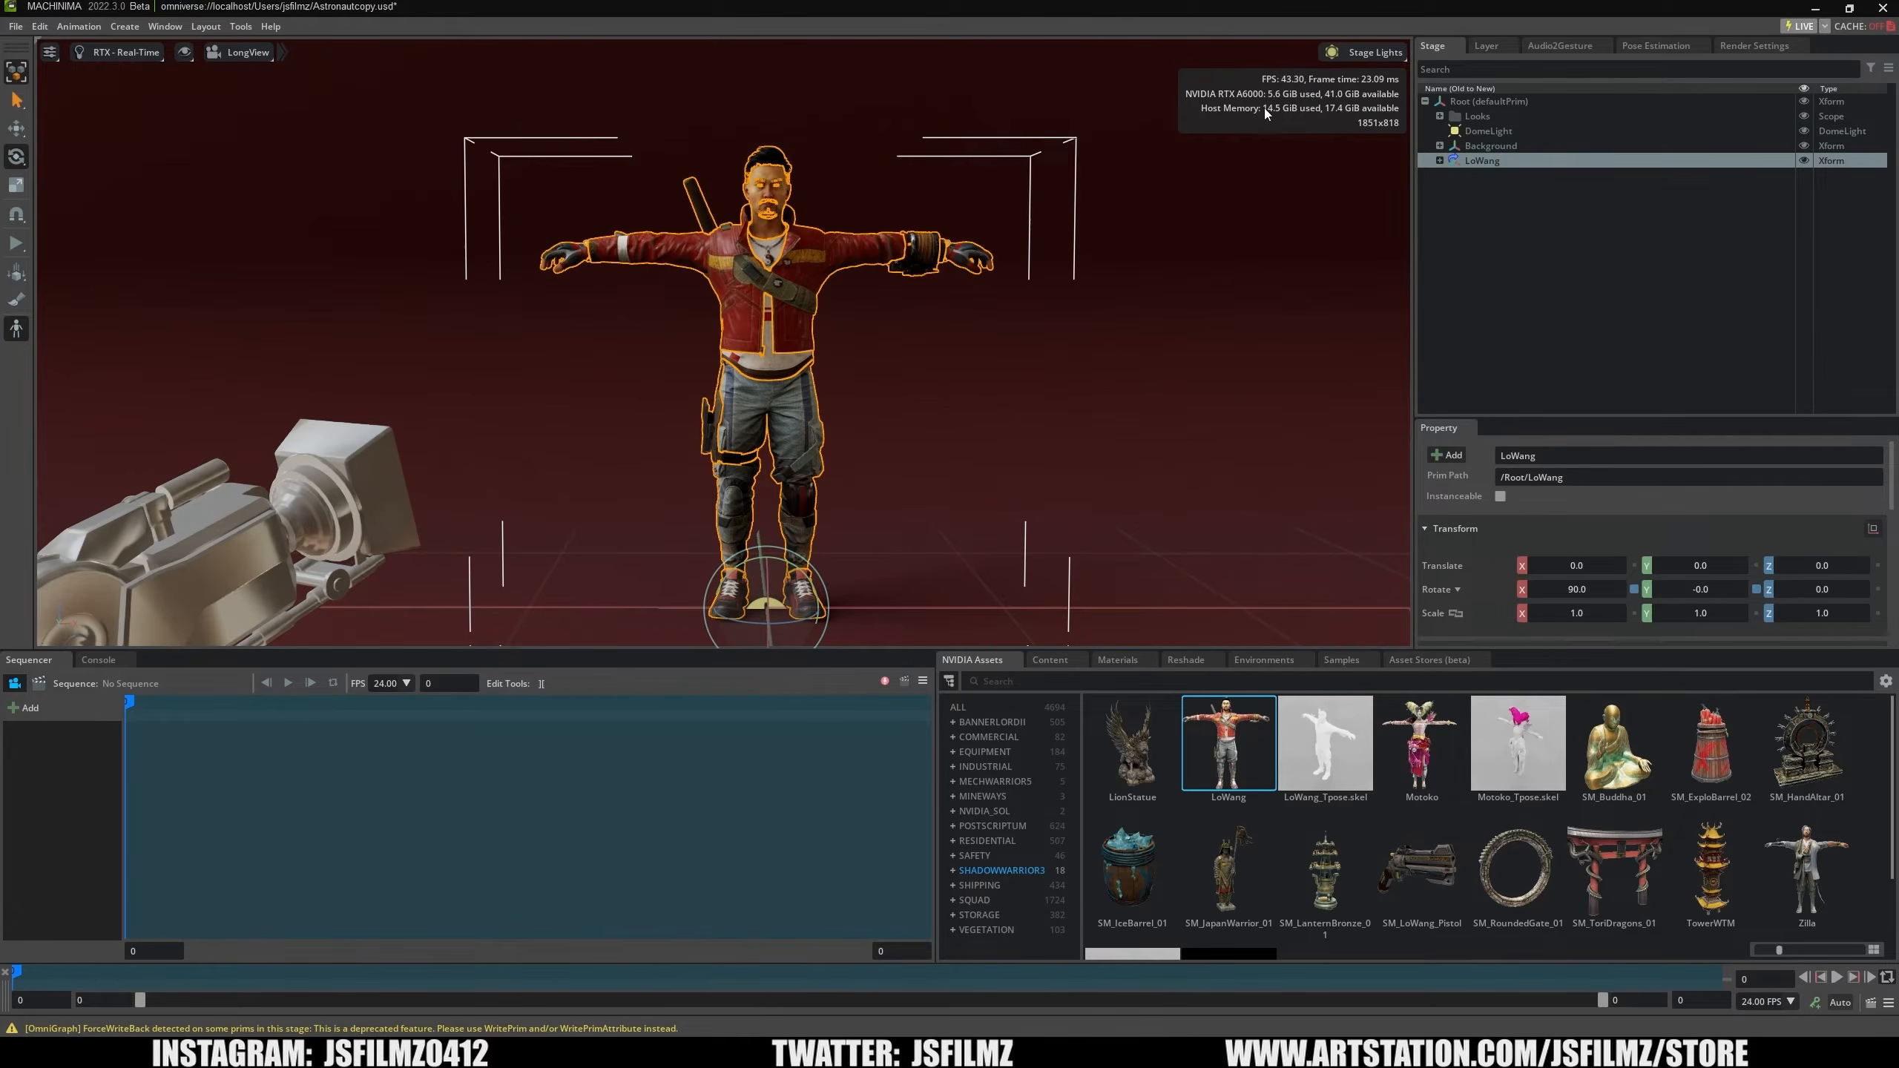
key(w)
right_drag(1047, 264, 1052, 263)
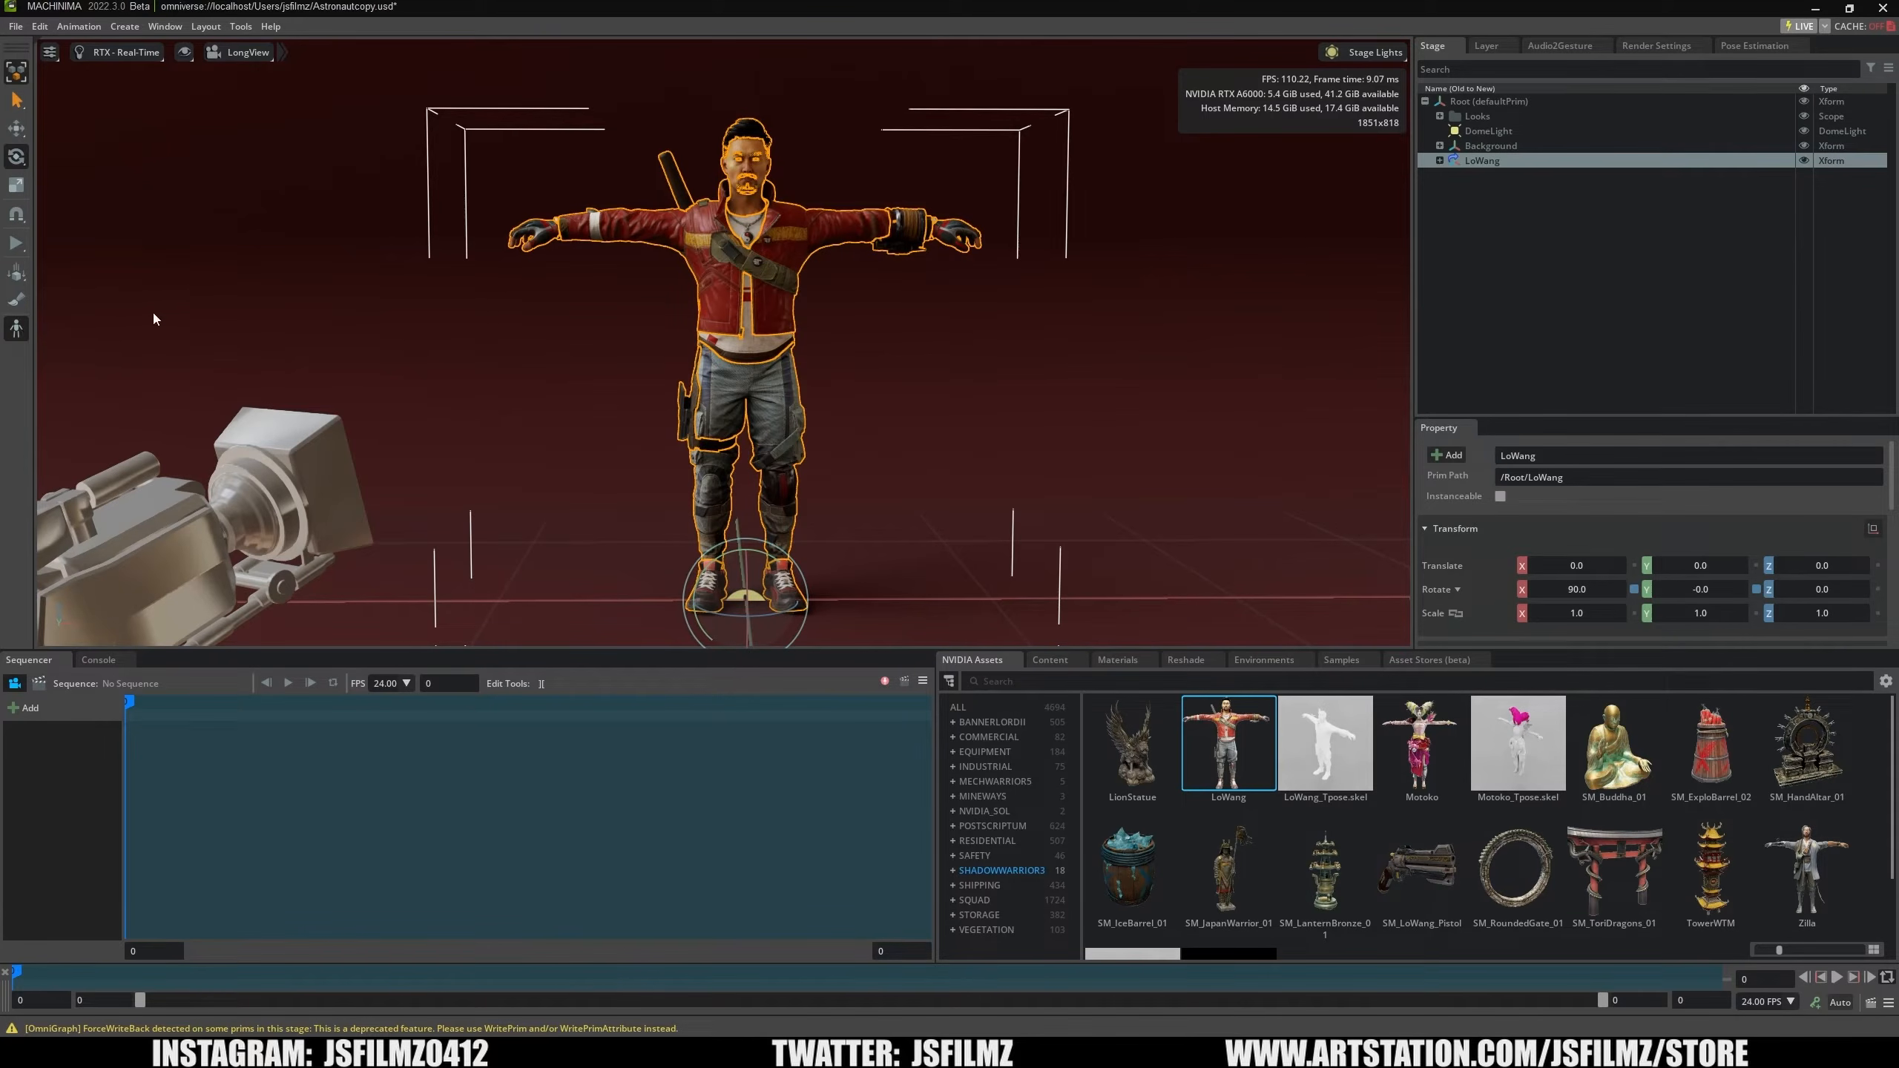
Load takeone.mp4 from the Downloads folder as the video source for pose estimation.
click(1751, 48)
drag(1511, 417, 1512, 572)
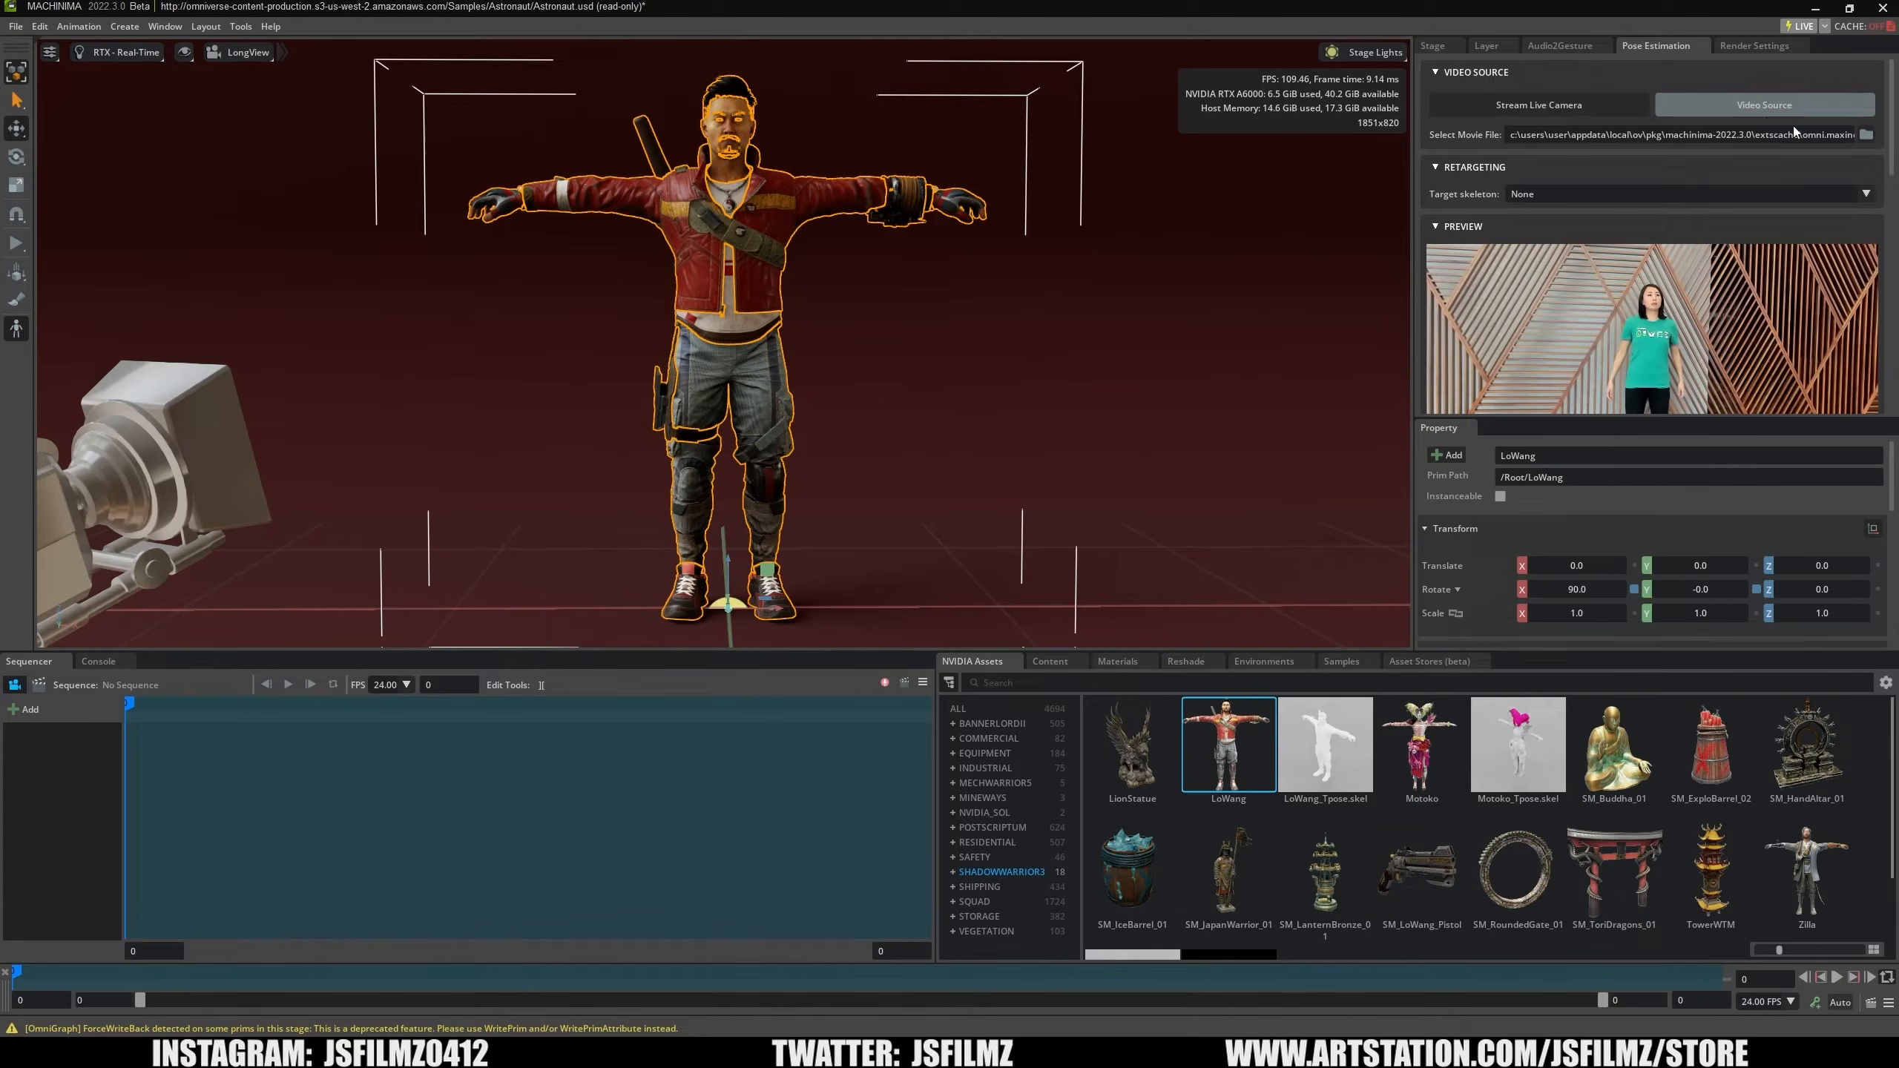
click(1867, 135)
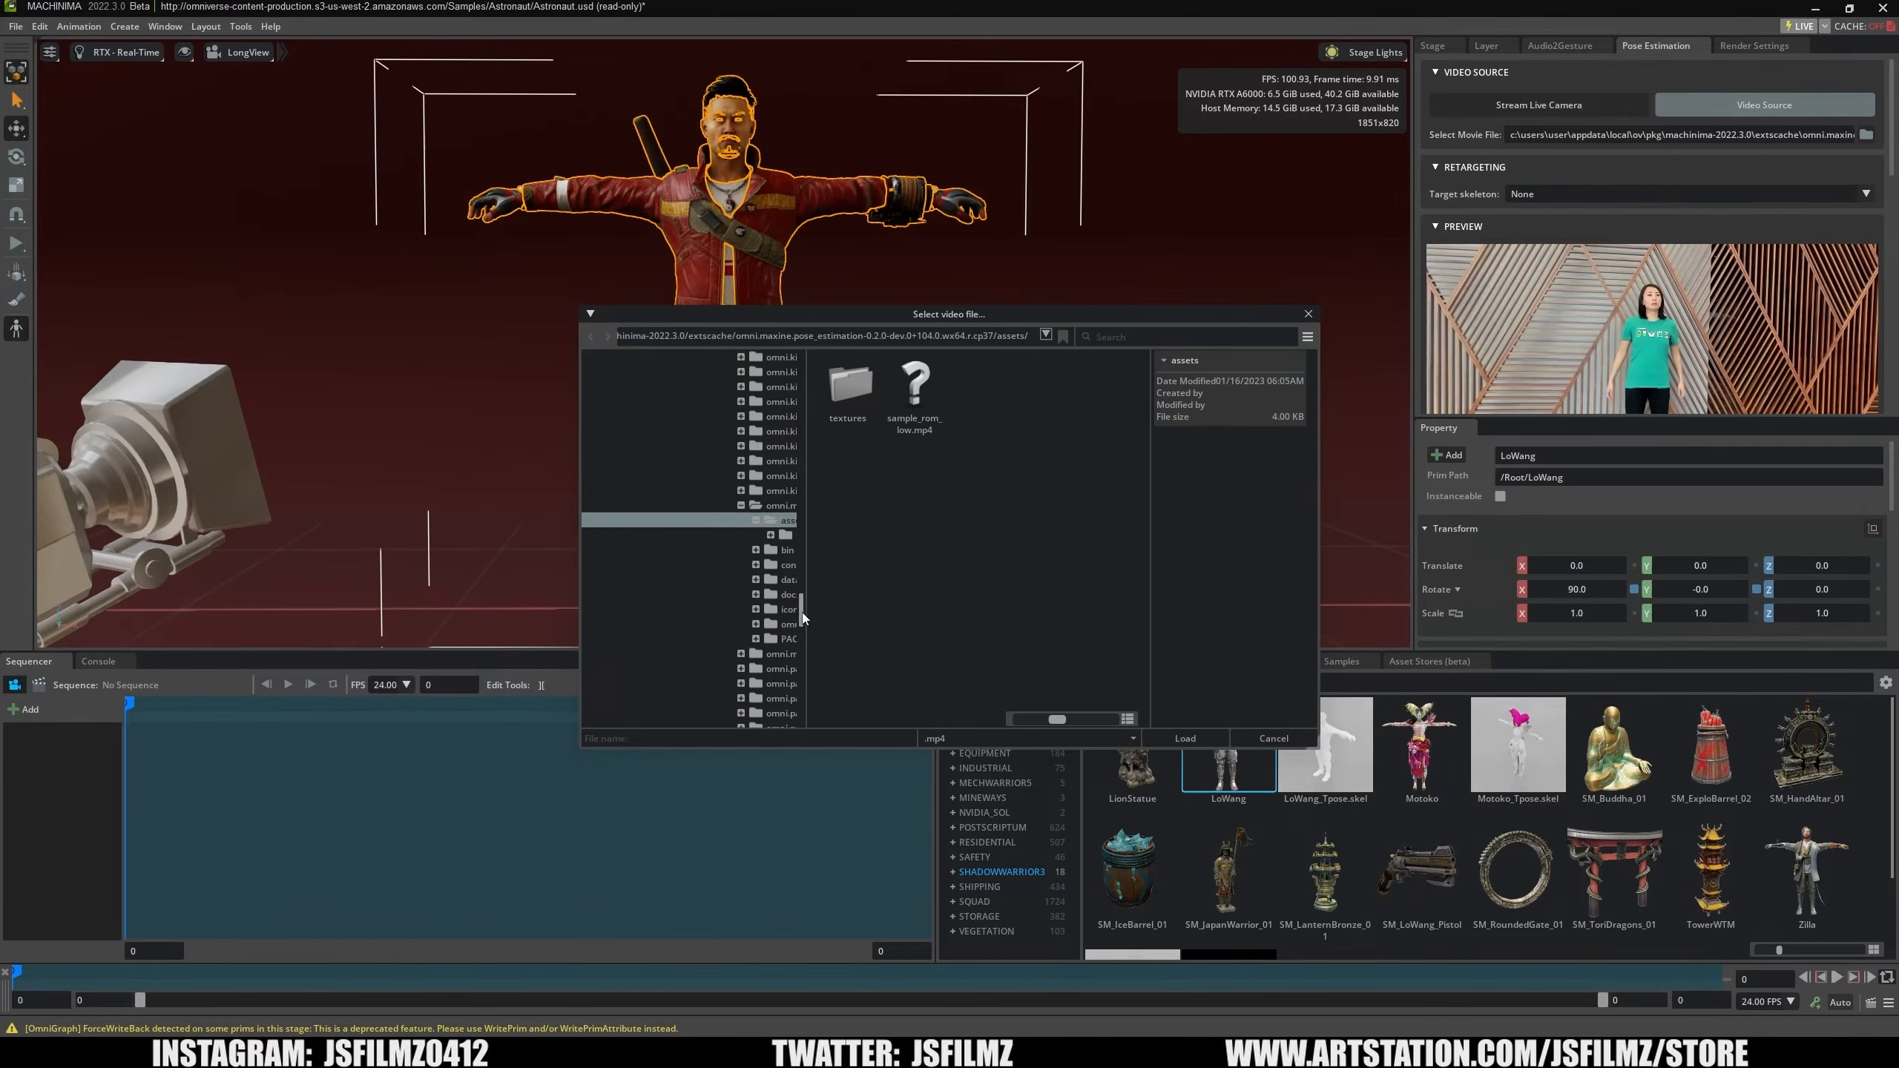
drag(800, 610, 800, 361)
click(675, 465)
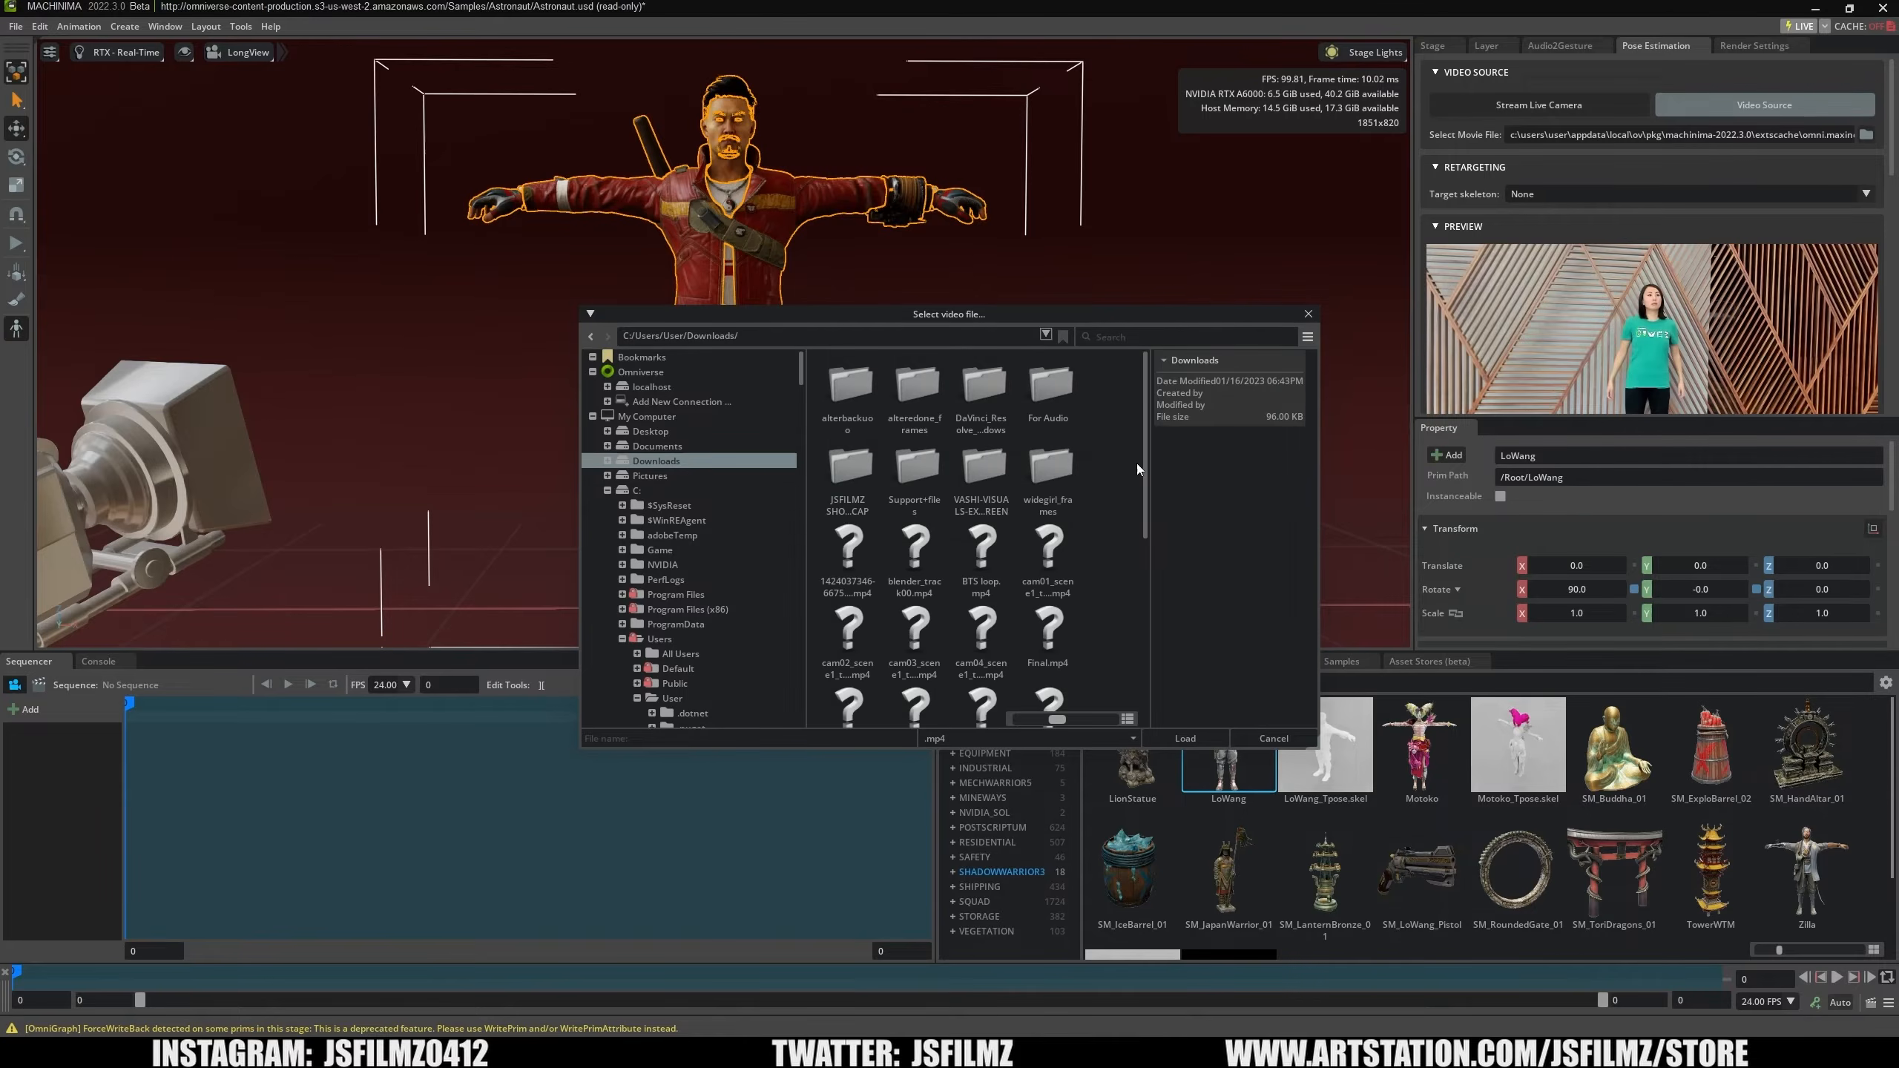
scroll(994, 495, down, 10)
click(1047, 514)
click(1185, 738)
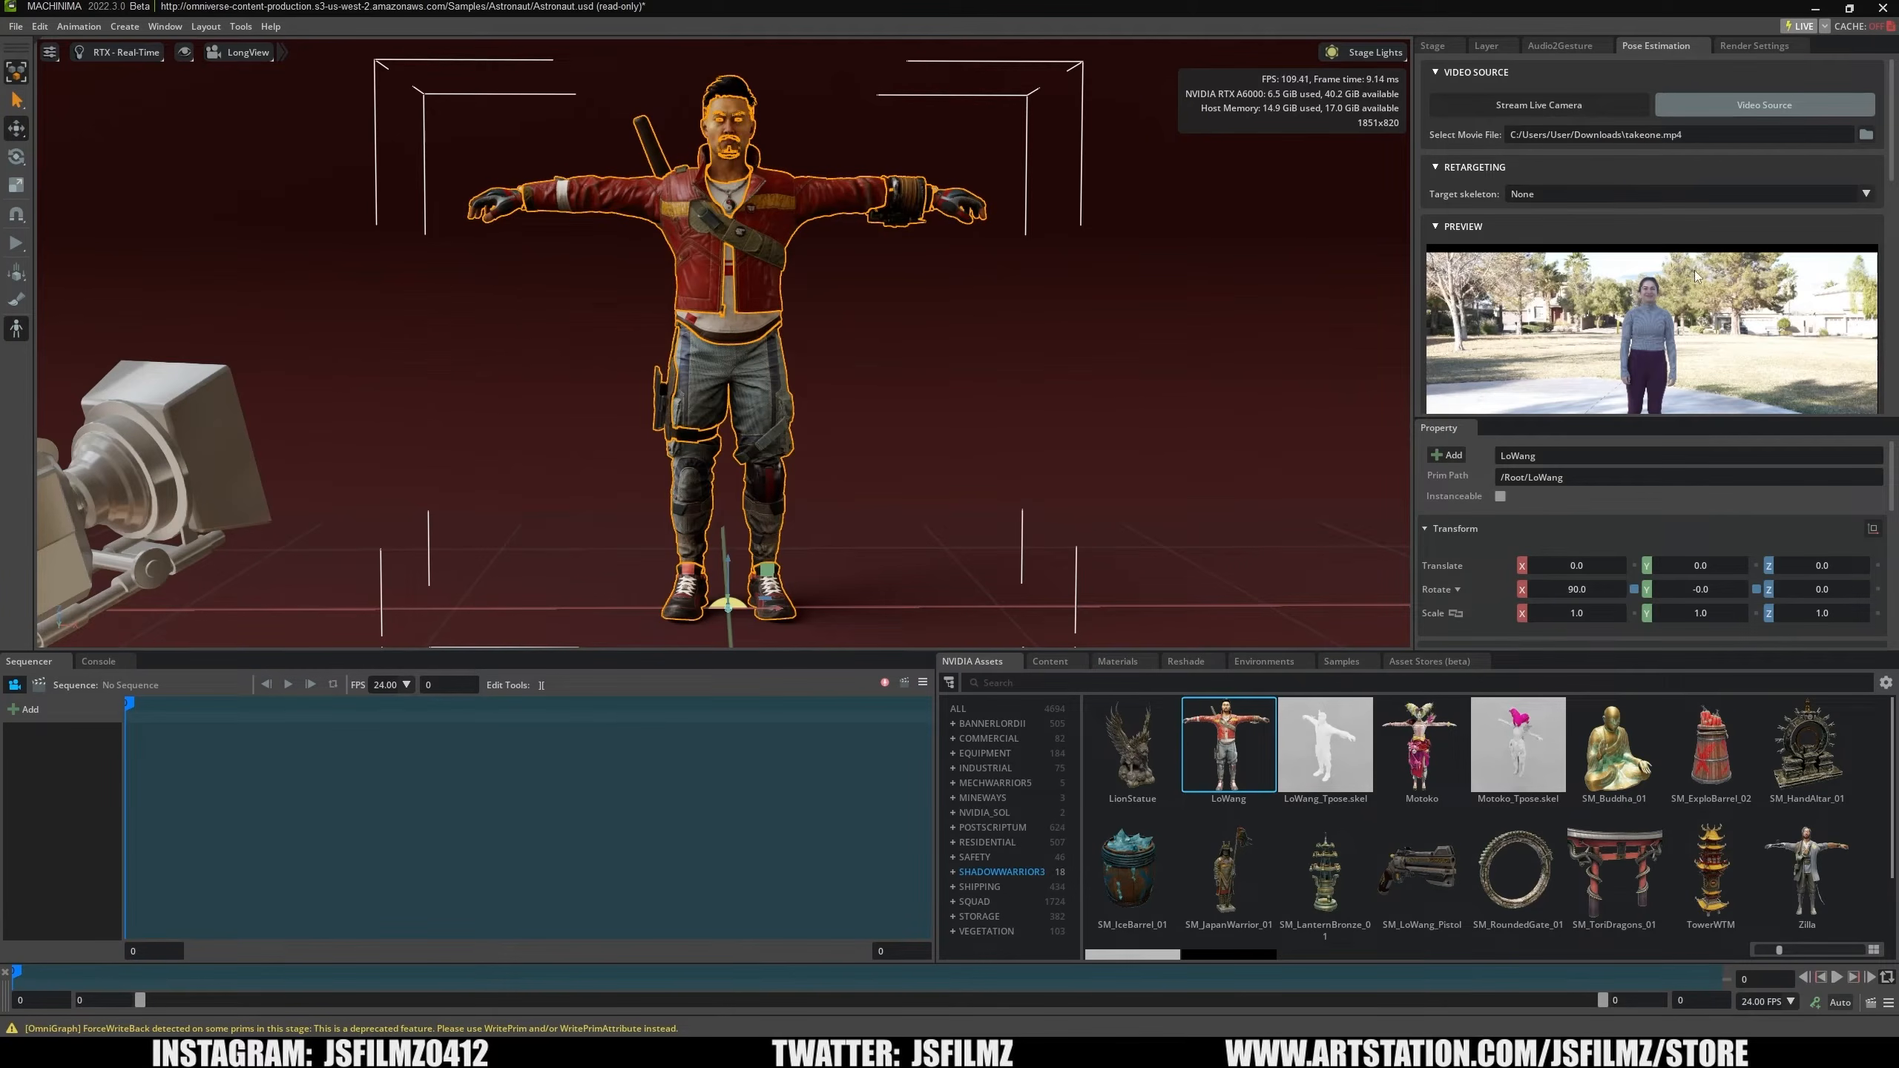
Choose /Root/LoWang/LoWang/Root as the pose estimation target skeleton and auto-retarget it.
drag(1555, 419, 1532, 538)
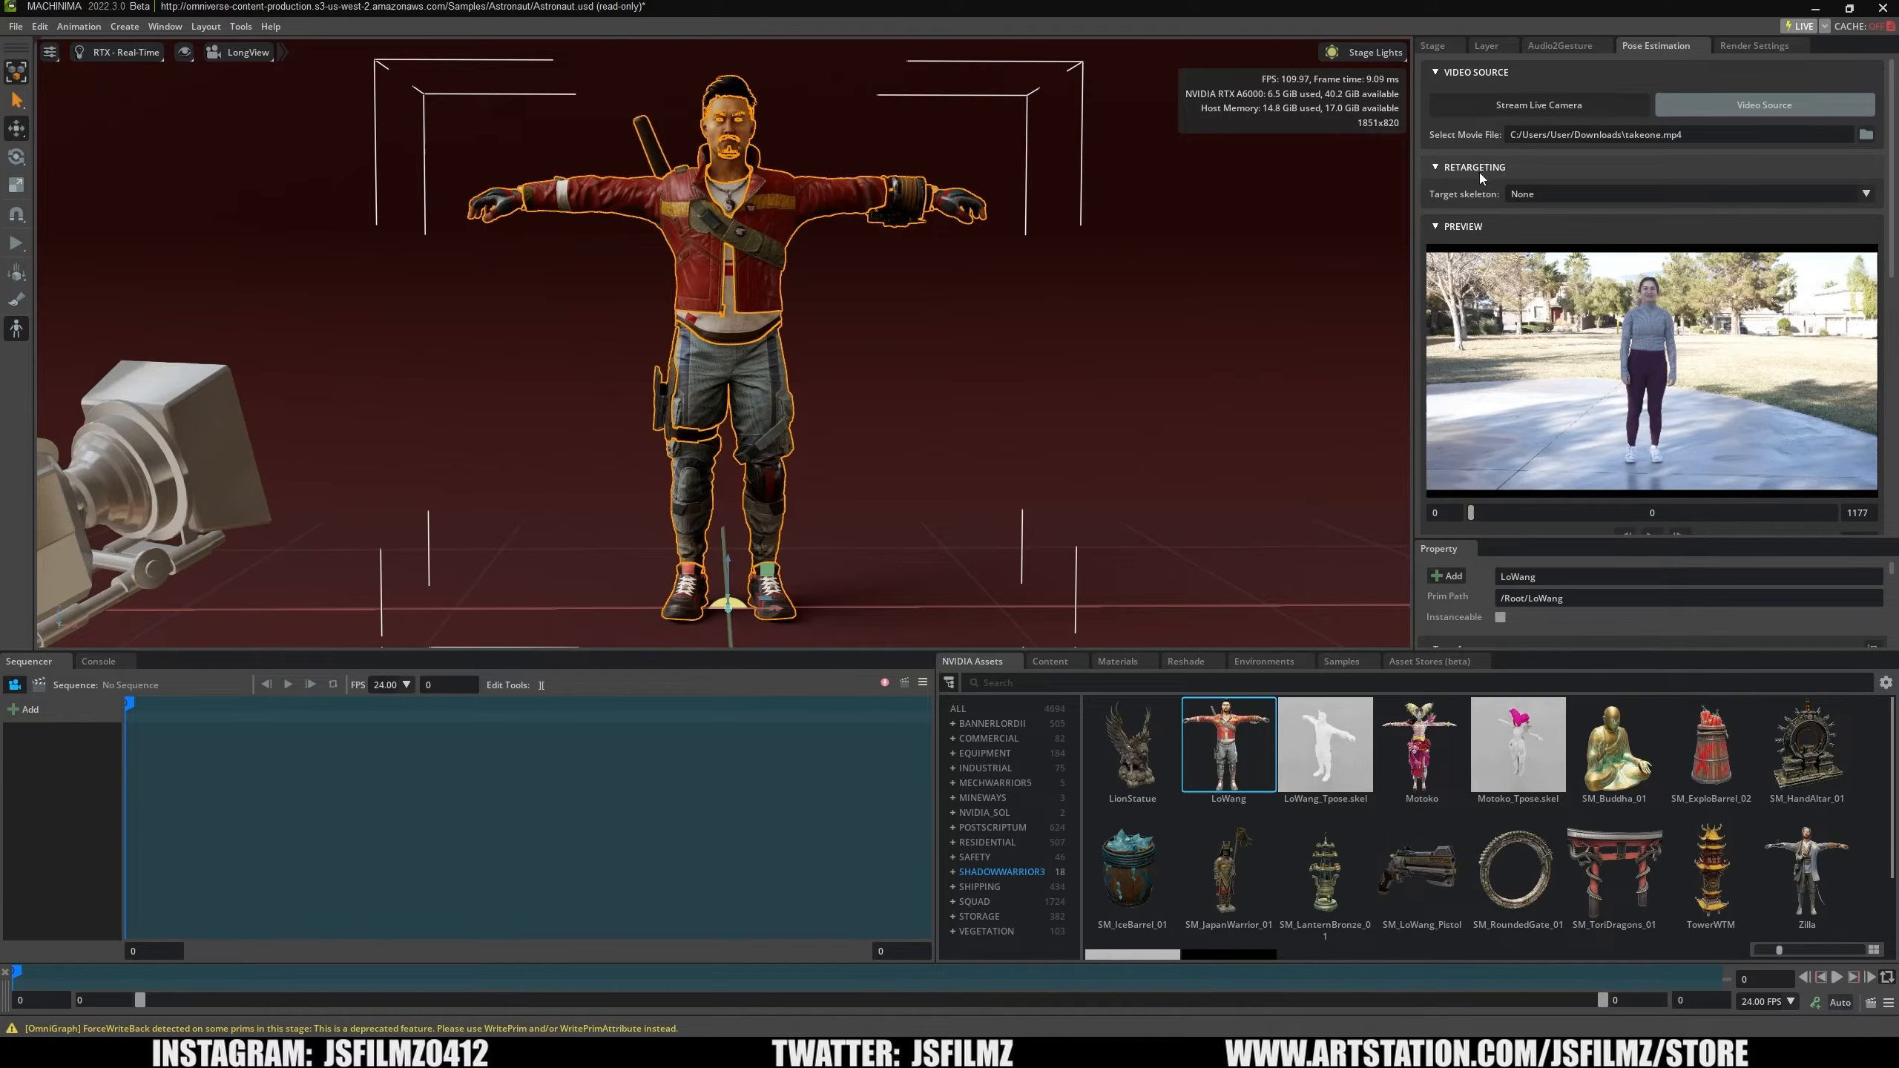
click(1549, 196)
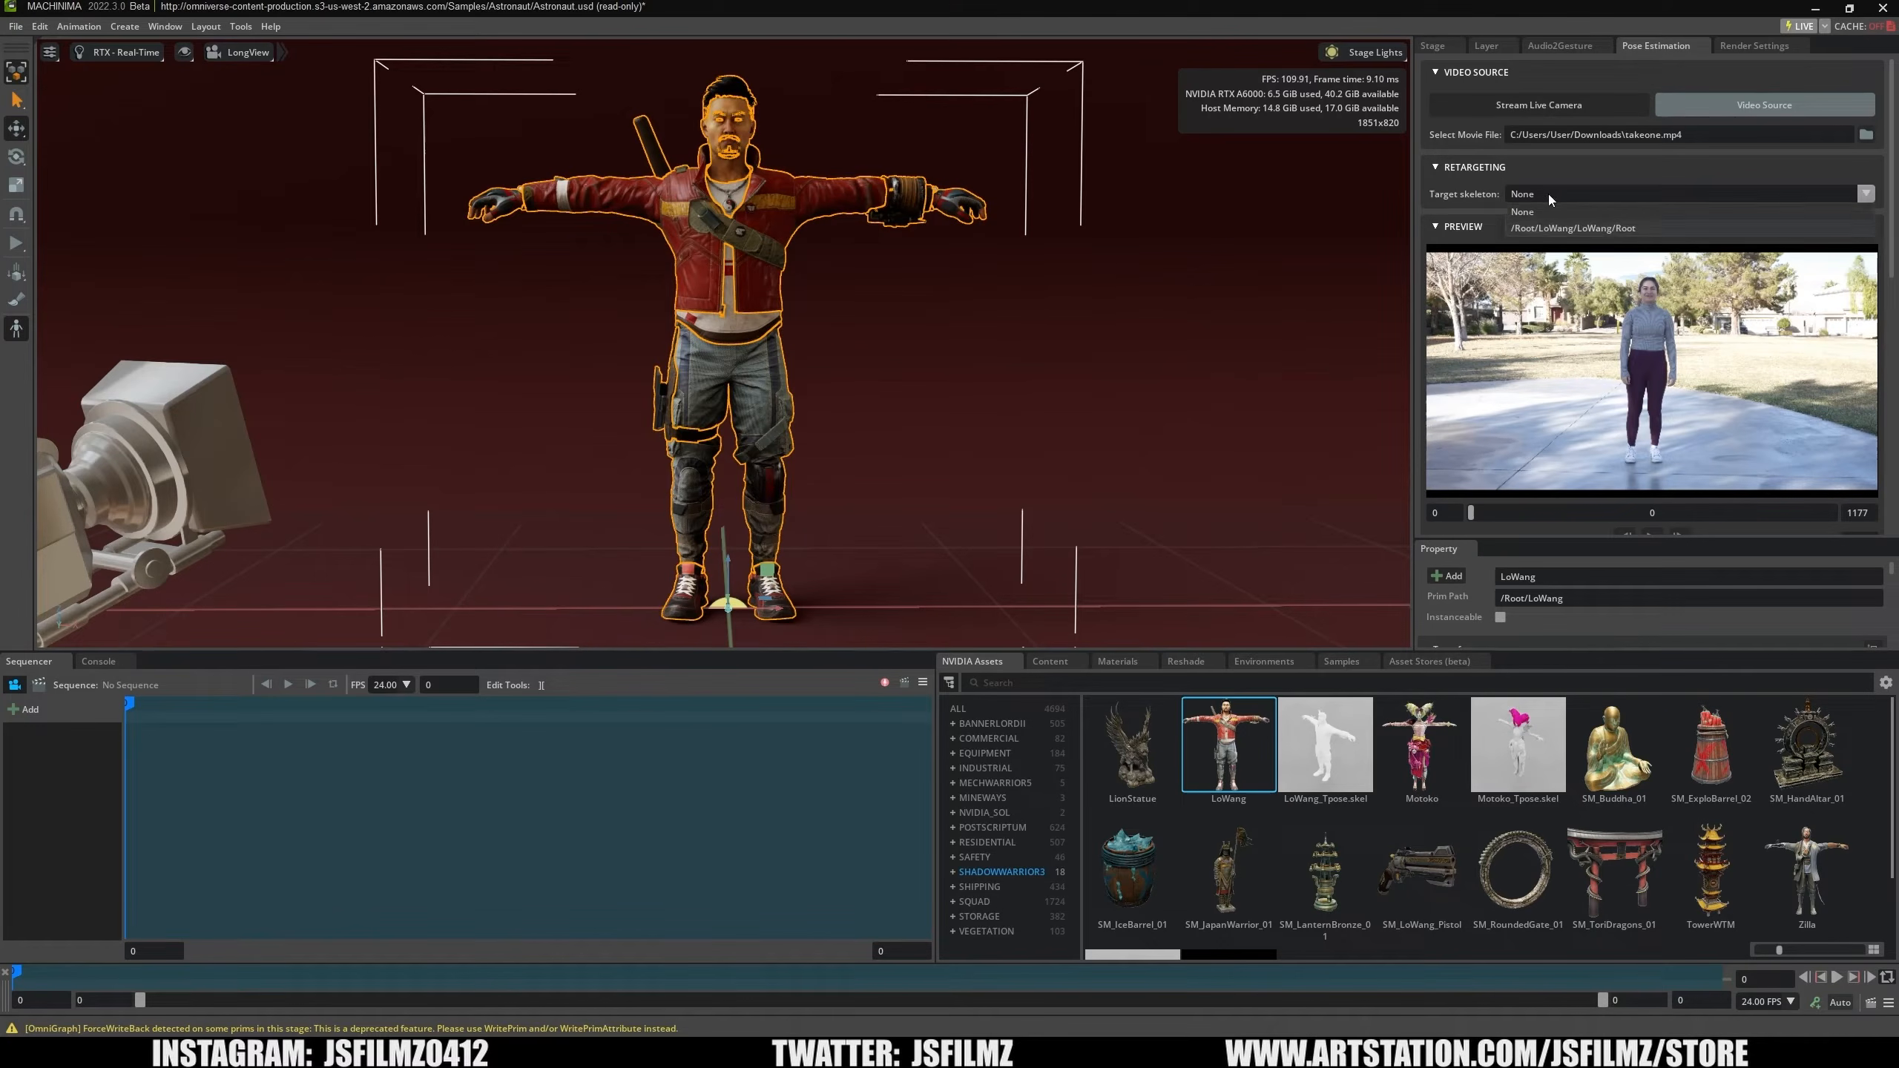
click(1564, 229)
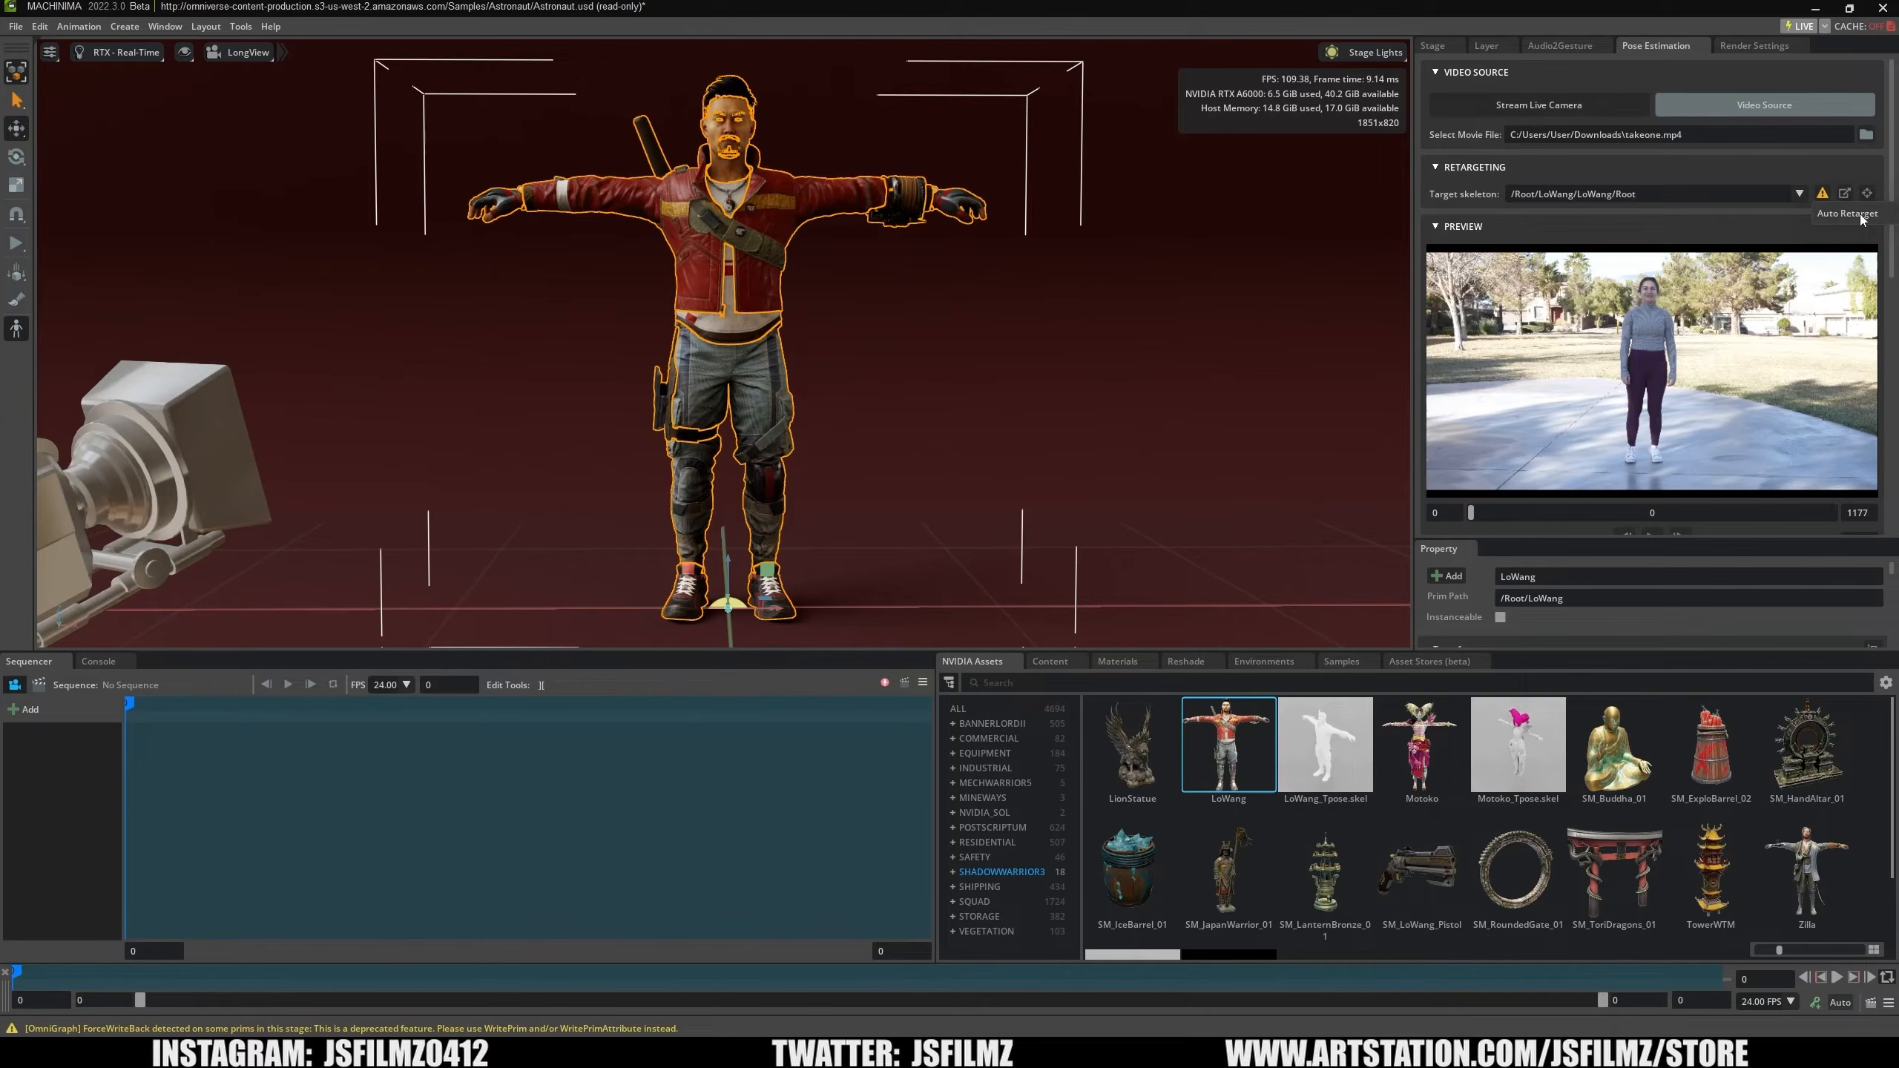
click(1861, 215)
Set the end frame of the pose estimation video to 240.
drag(1893, 244, 1895, 313)
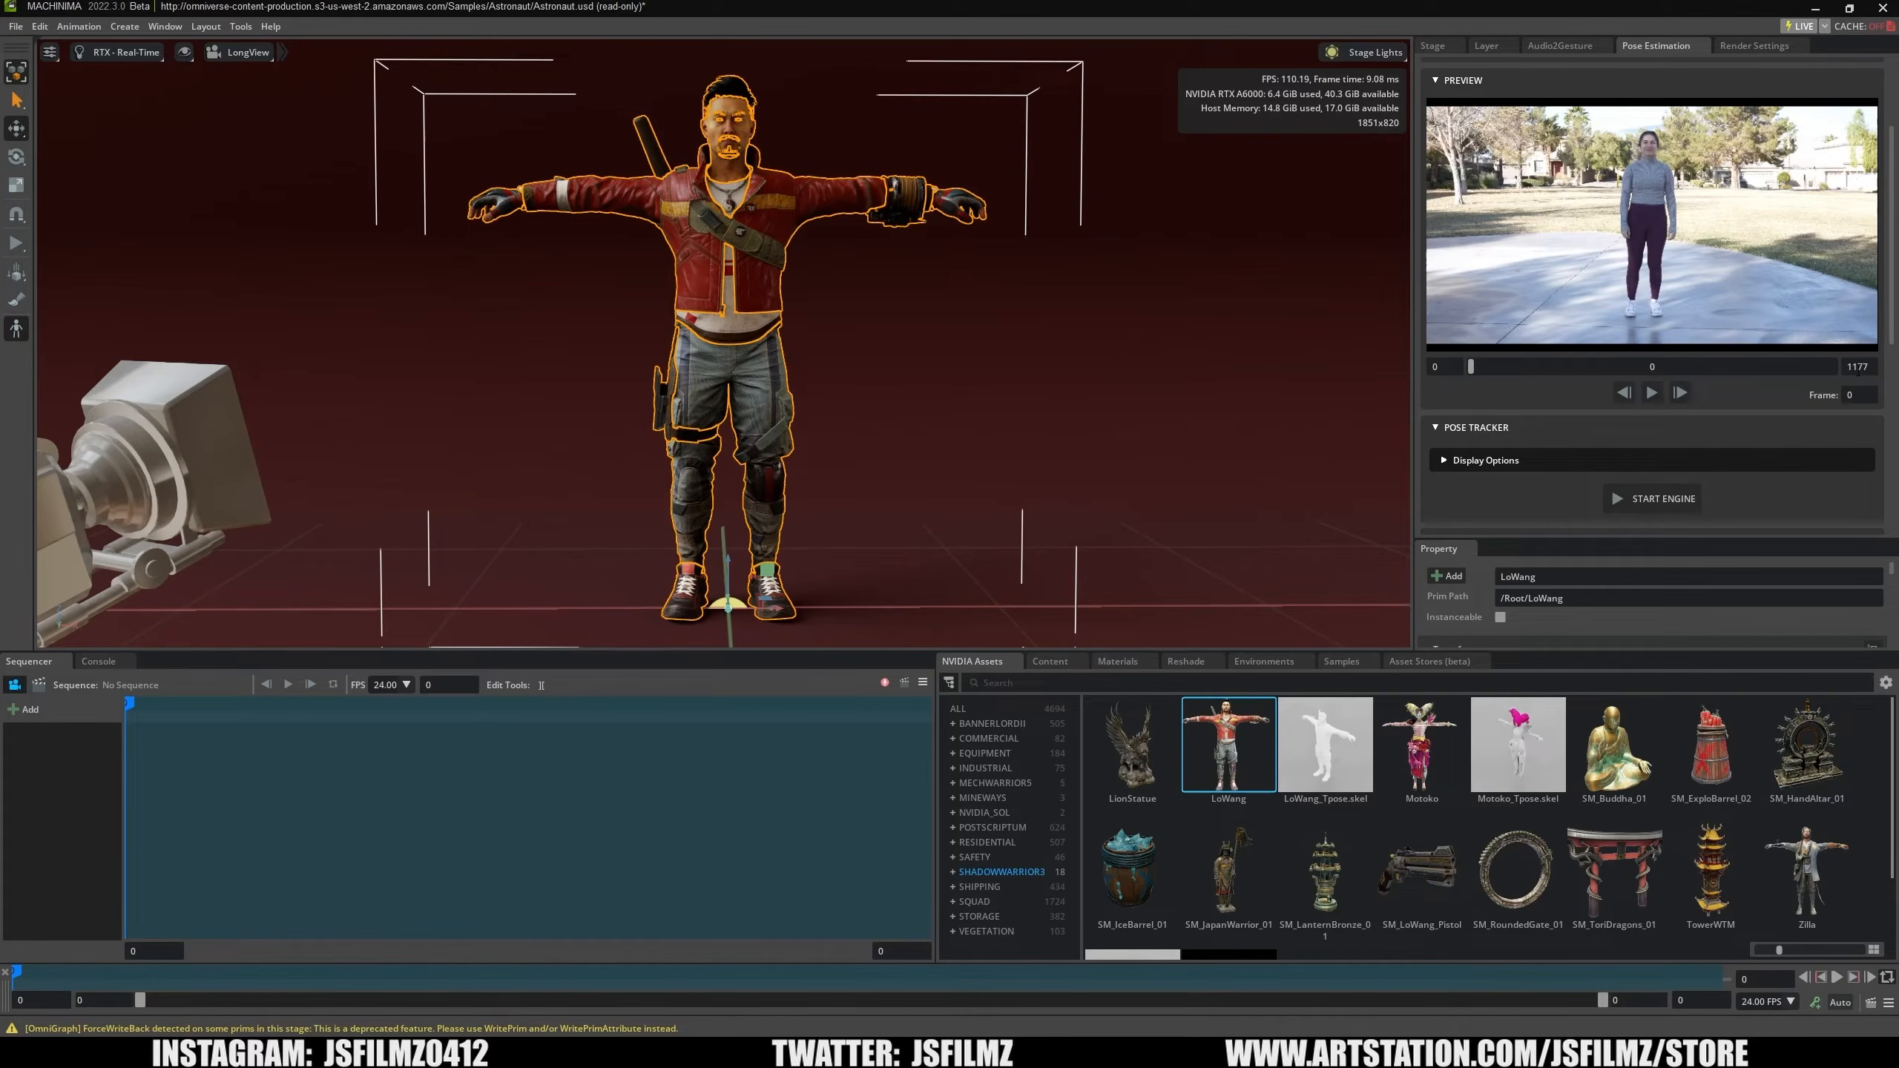
double_click(1858, 366)
text(240)
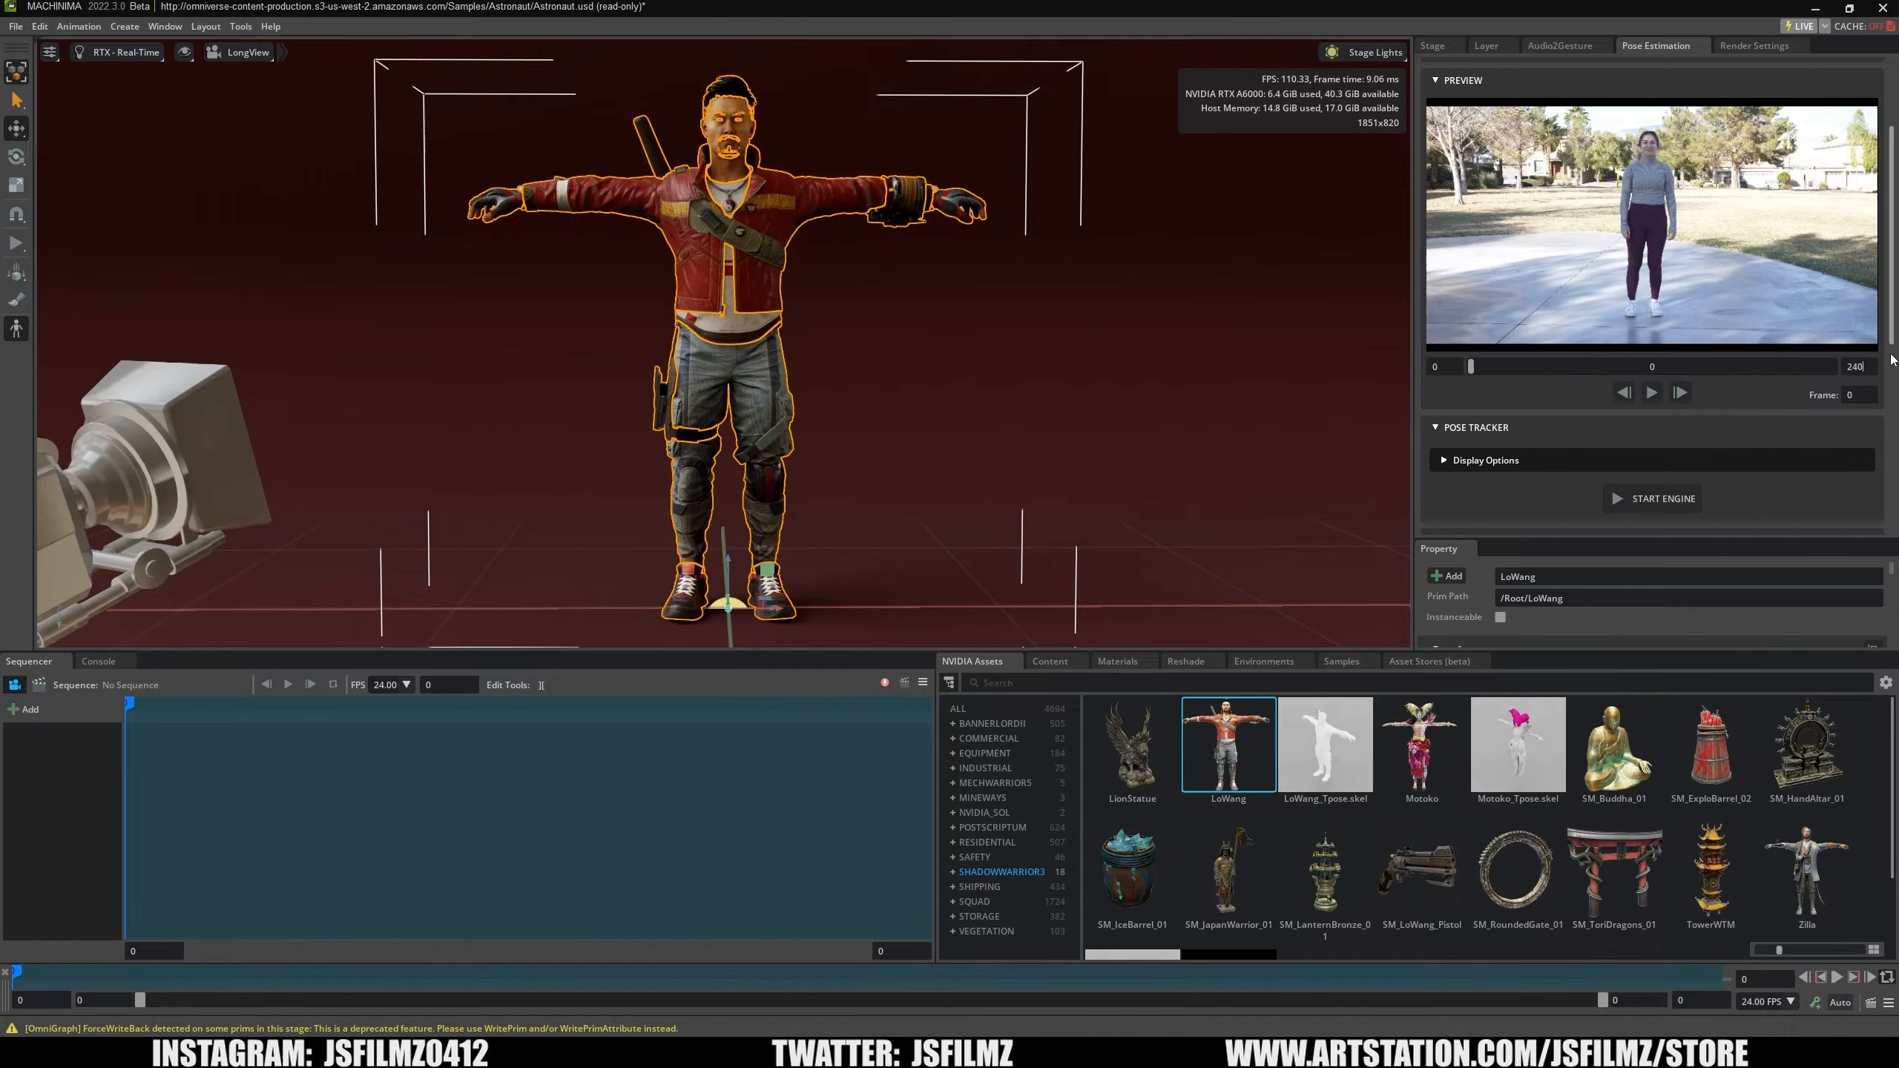
scroll(1893, 359, down, 3)
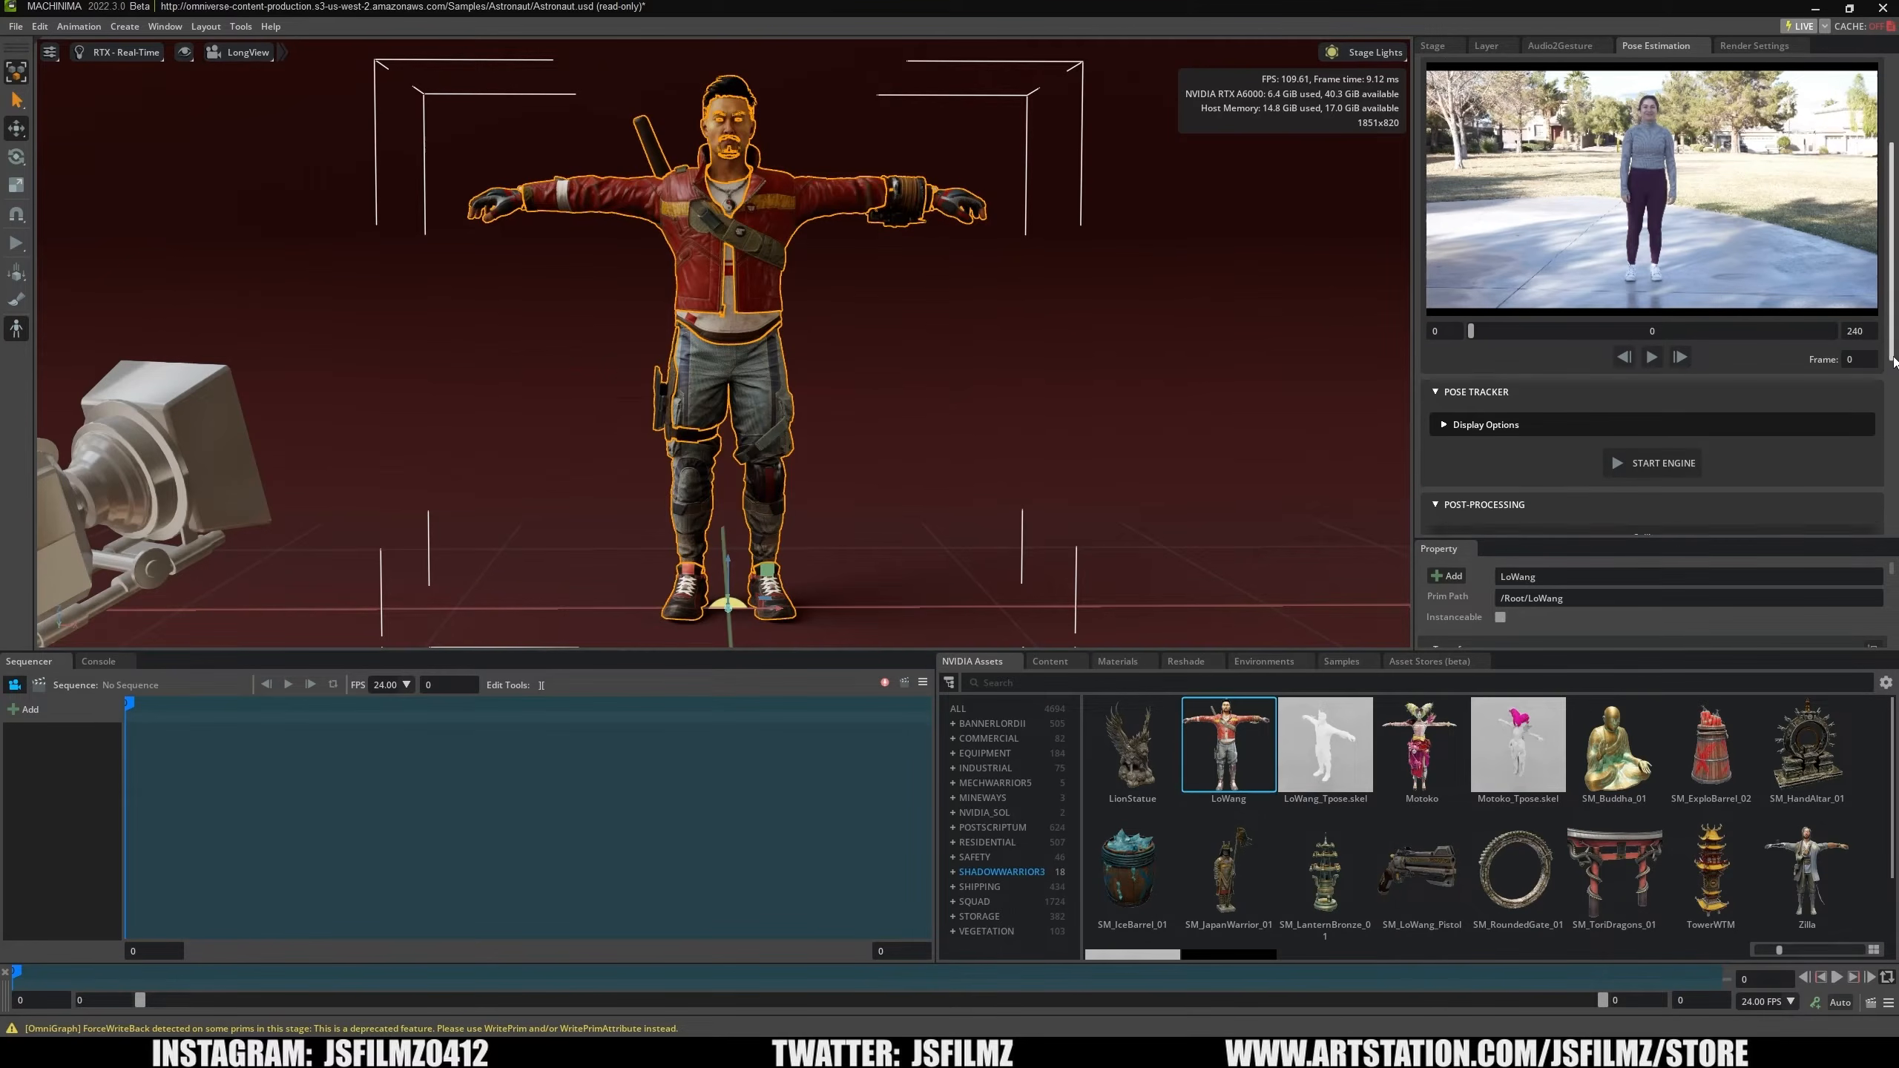
Play part of the source video preview, pause it and rewind it to frame 0.
scroll(1893, 360, up, 5)
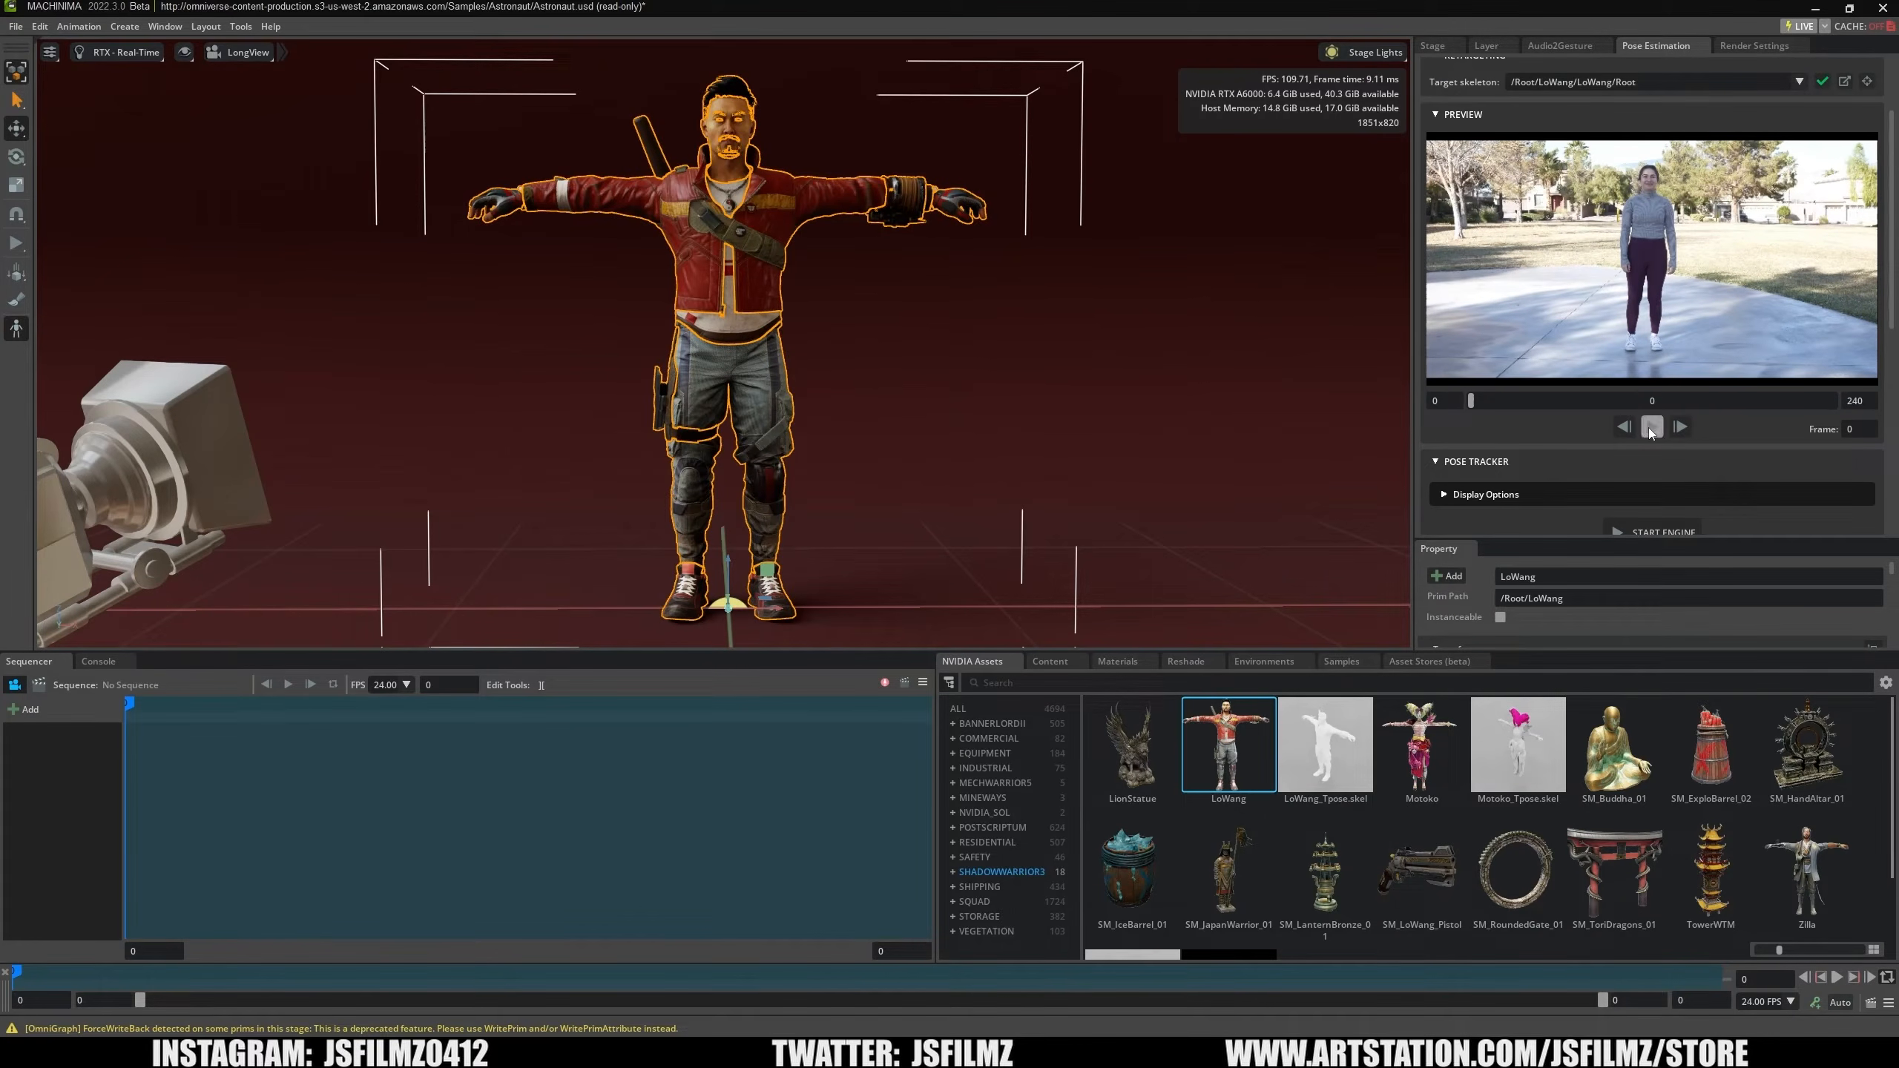
click(1652, 428)
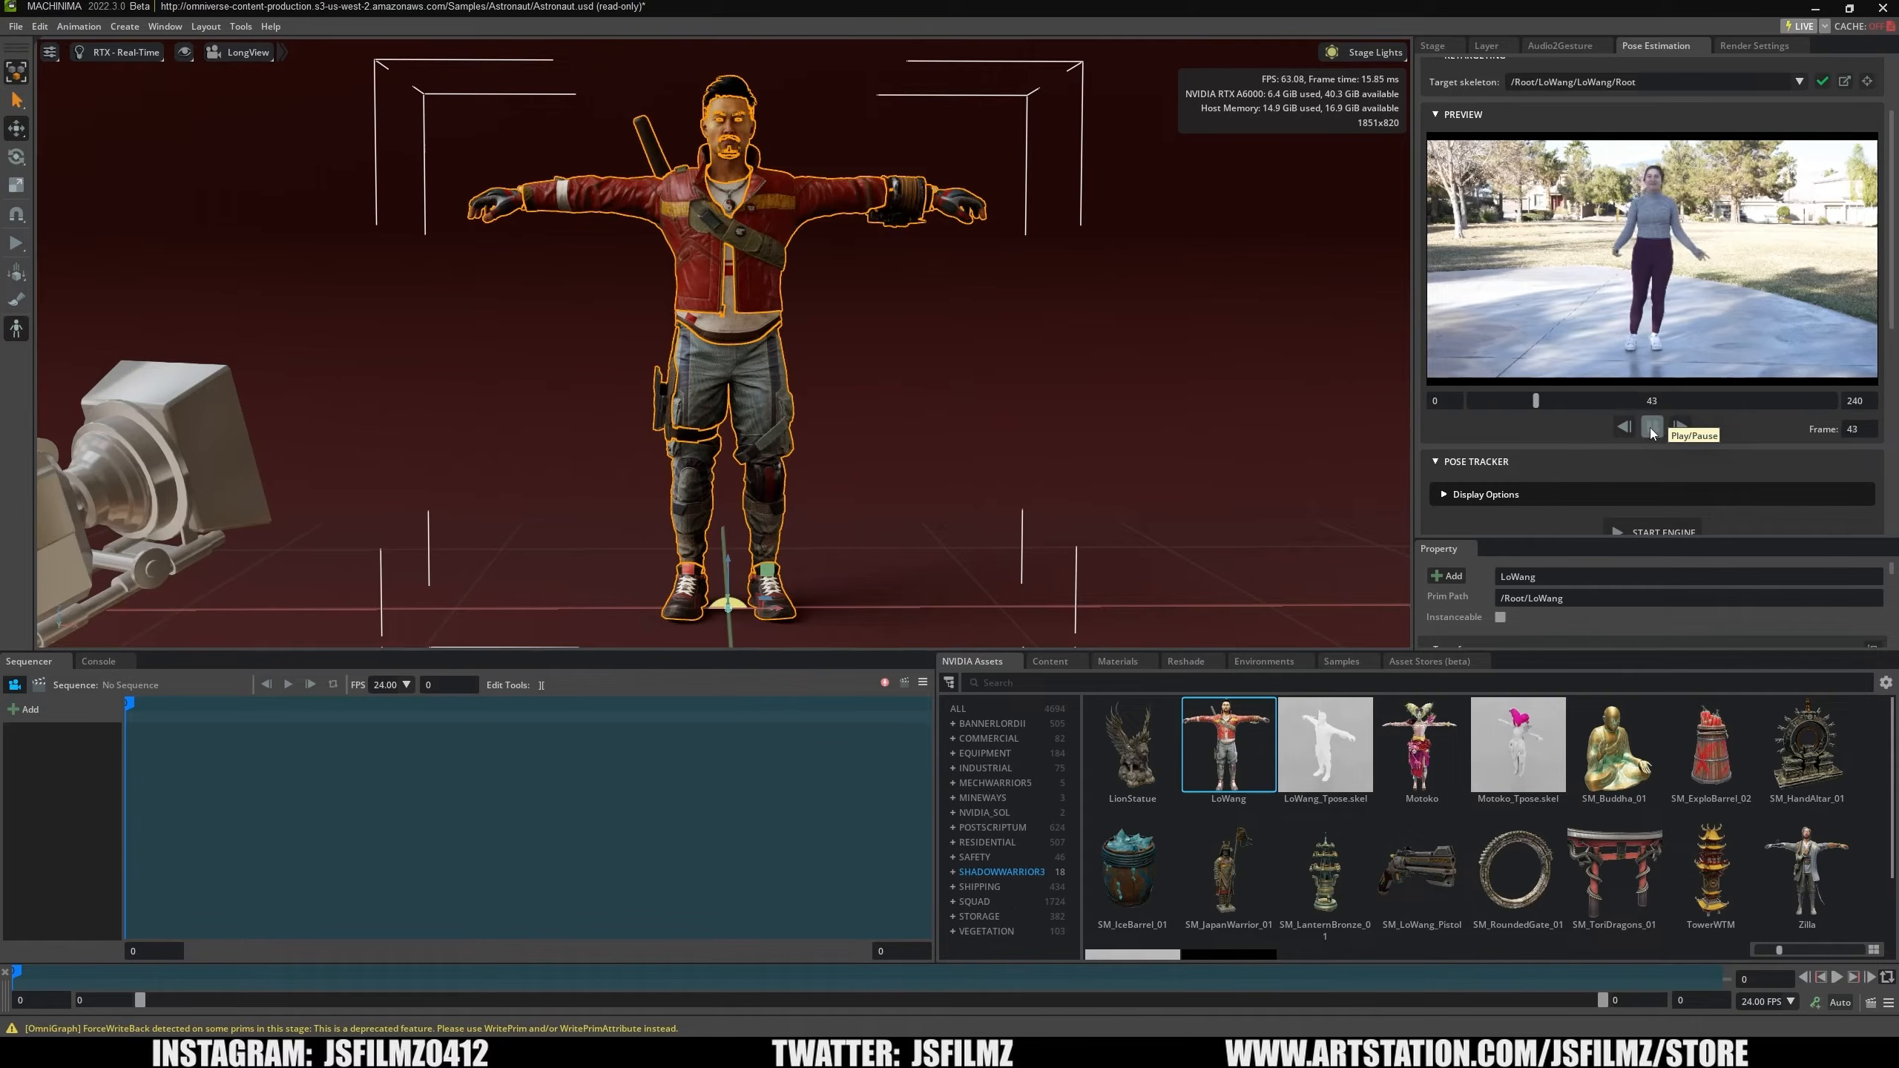
click(1652, 428)
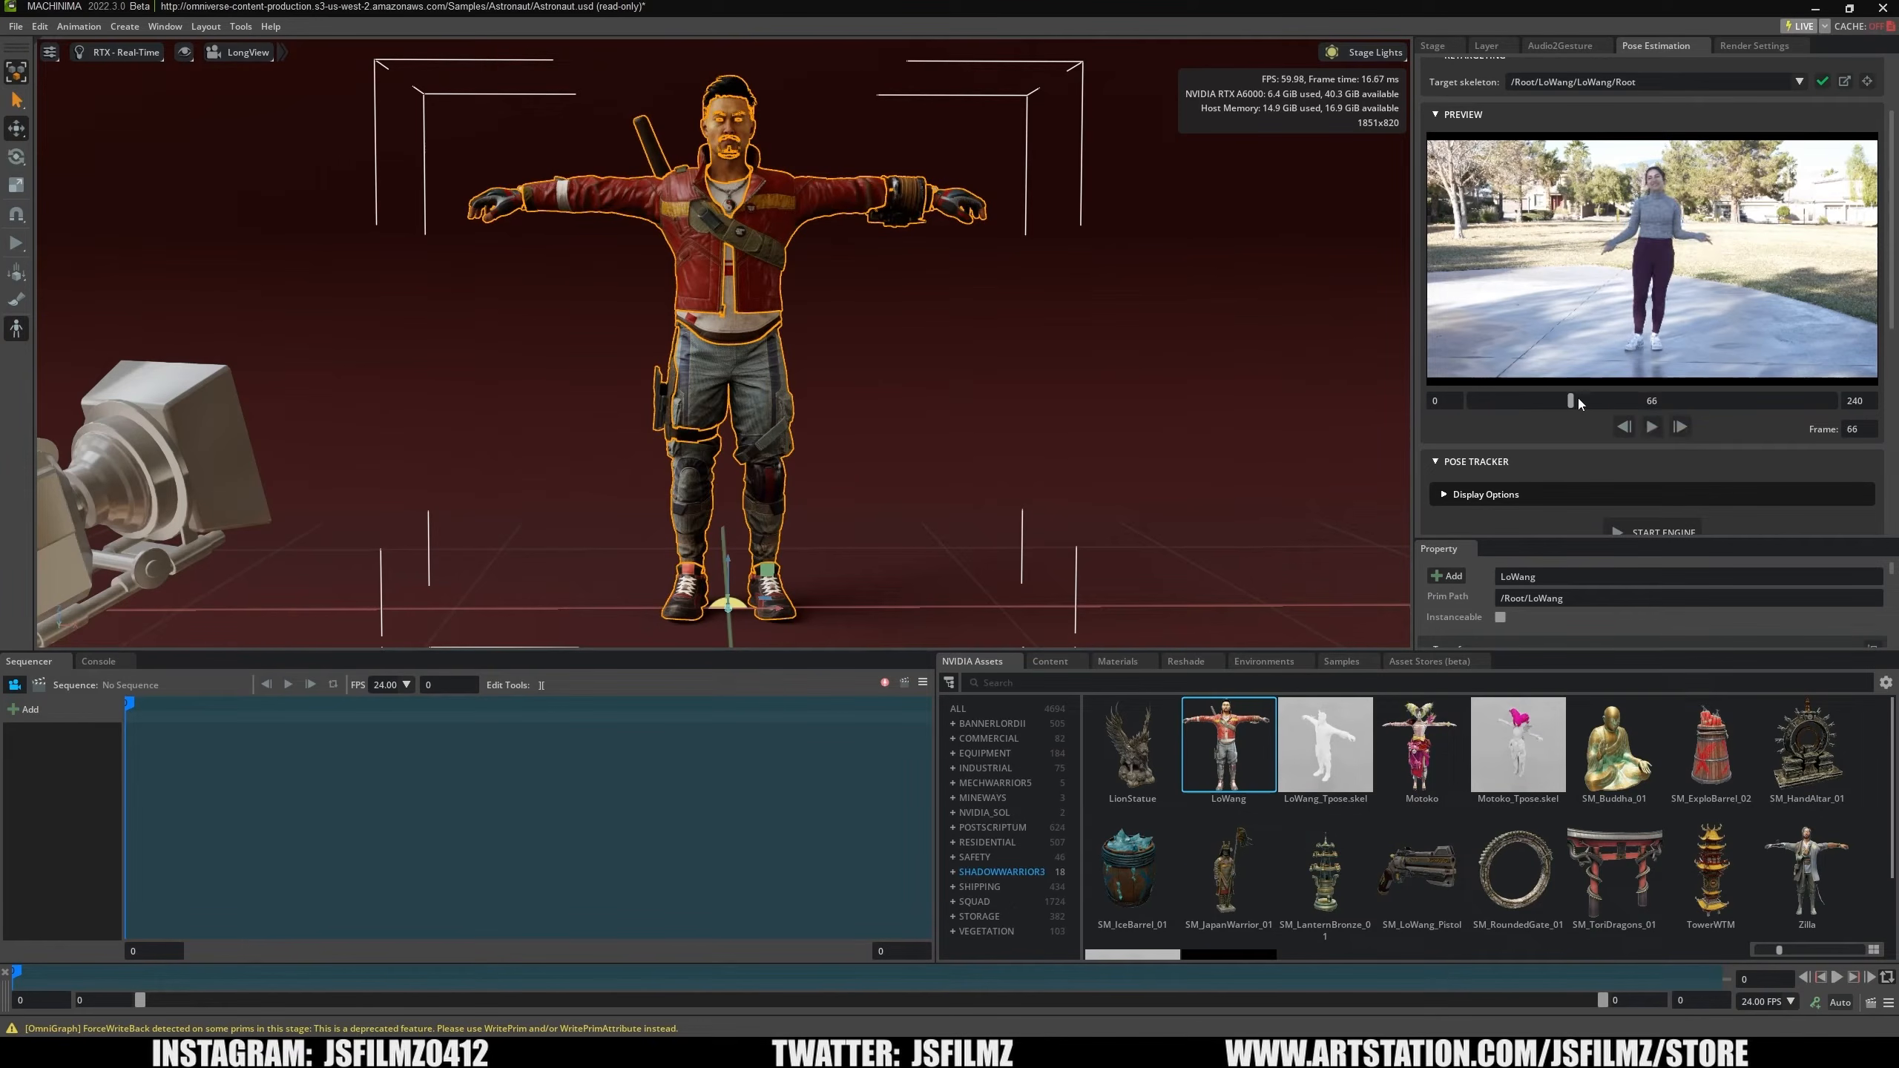
click(1508, 404)
drag(1505, 403, 1445, 404)
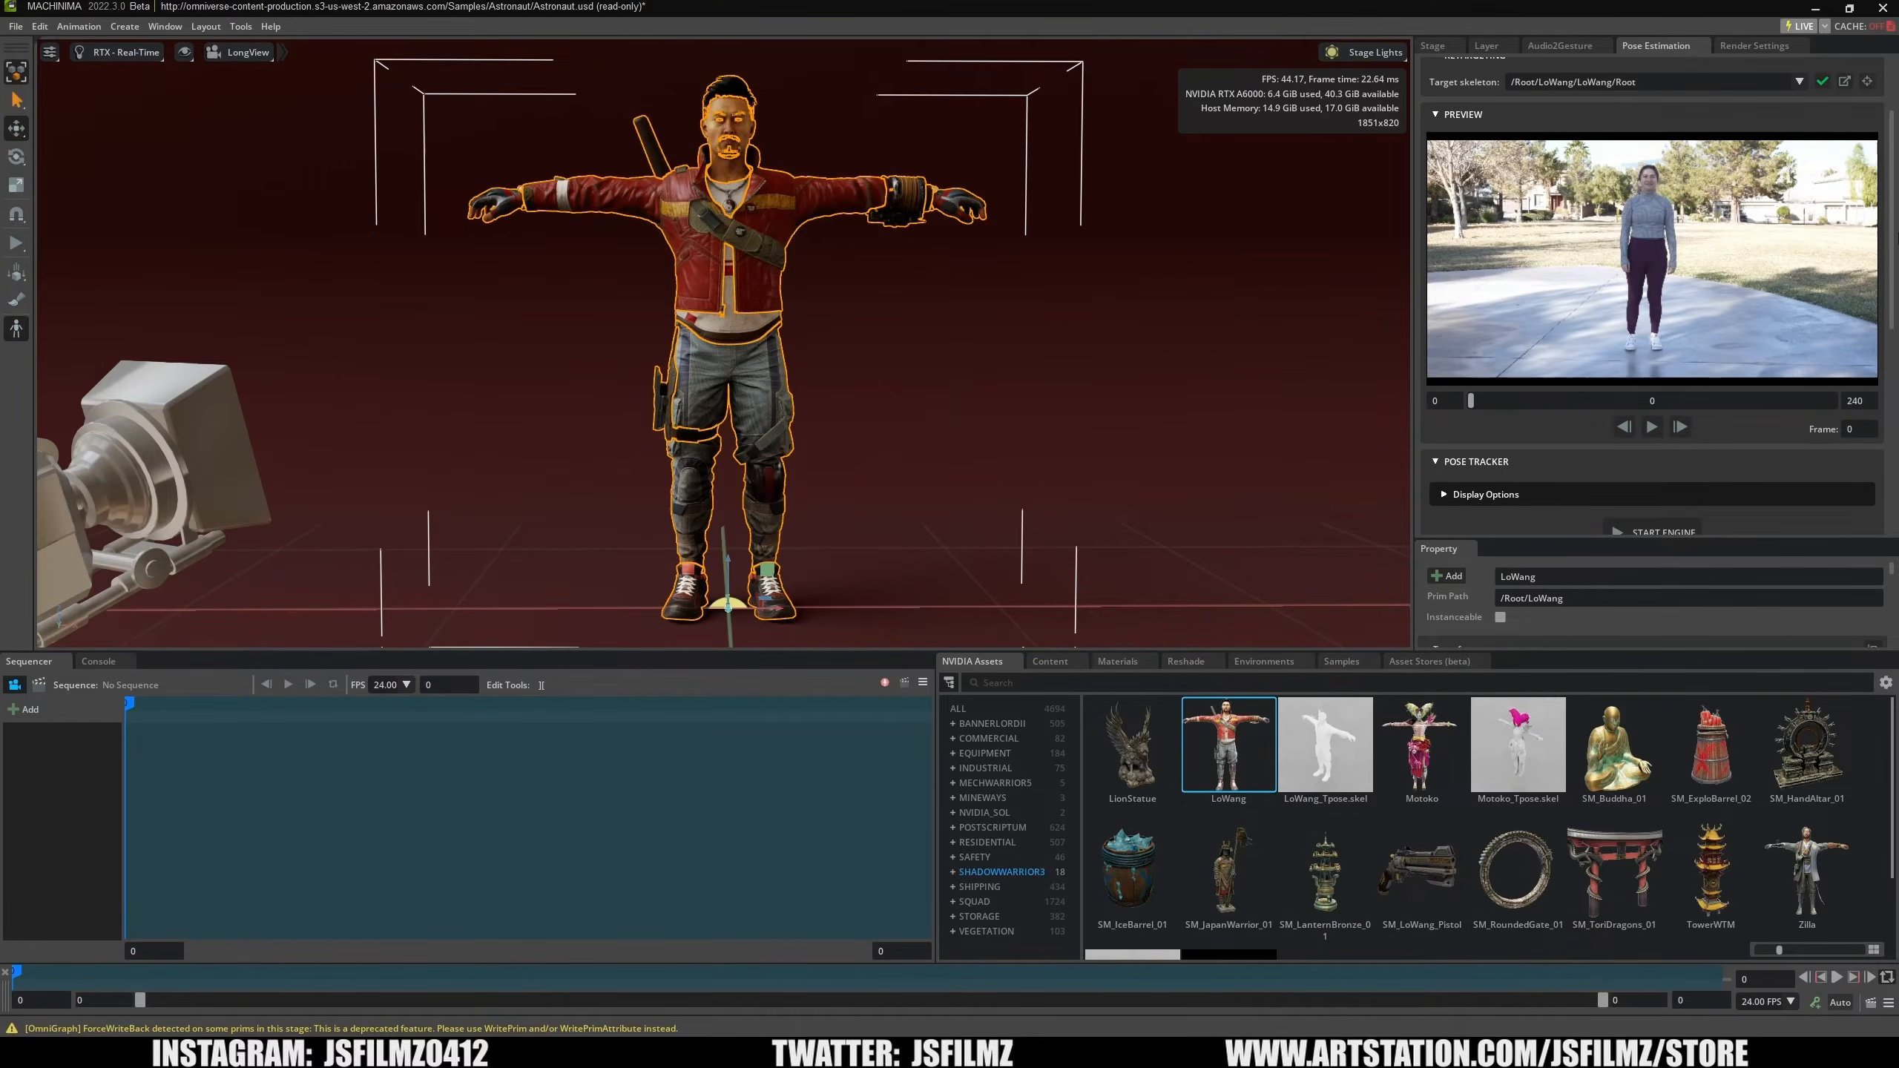
Start the pose tracker engine and play the source video to animate the character.
scroll(1694, 449, down, 2)
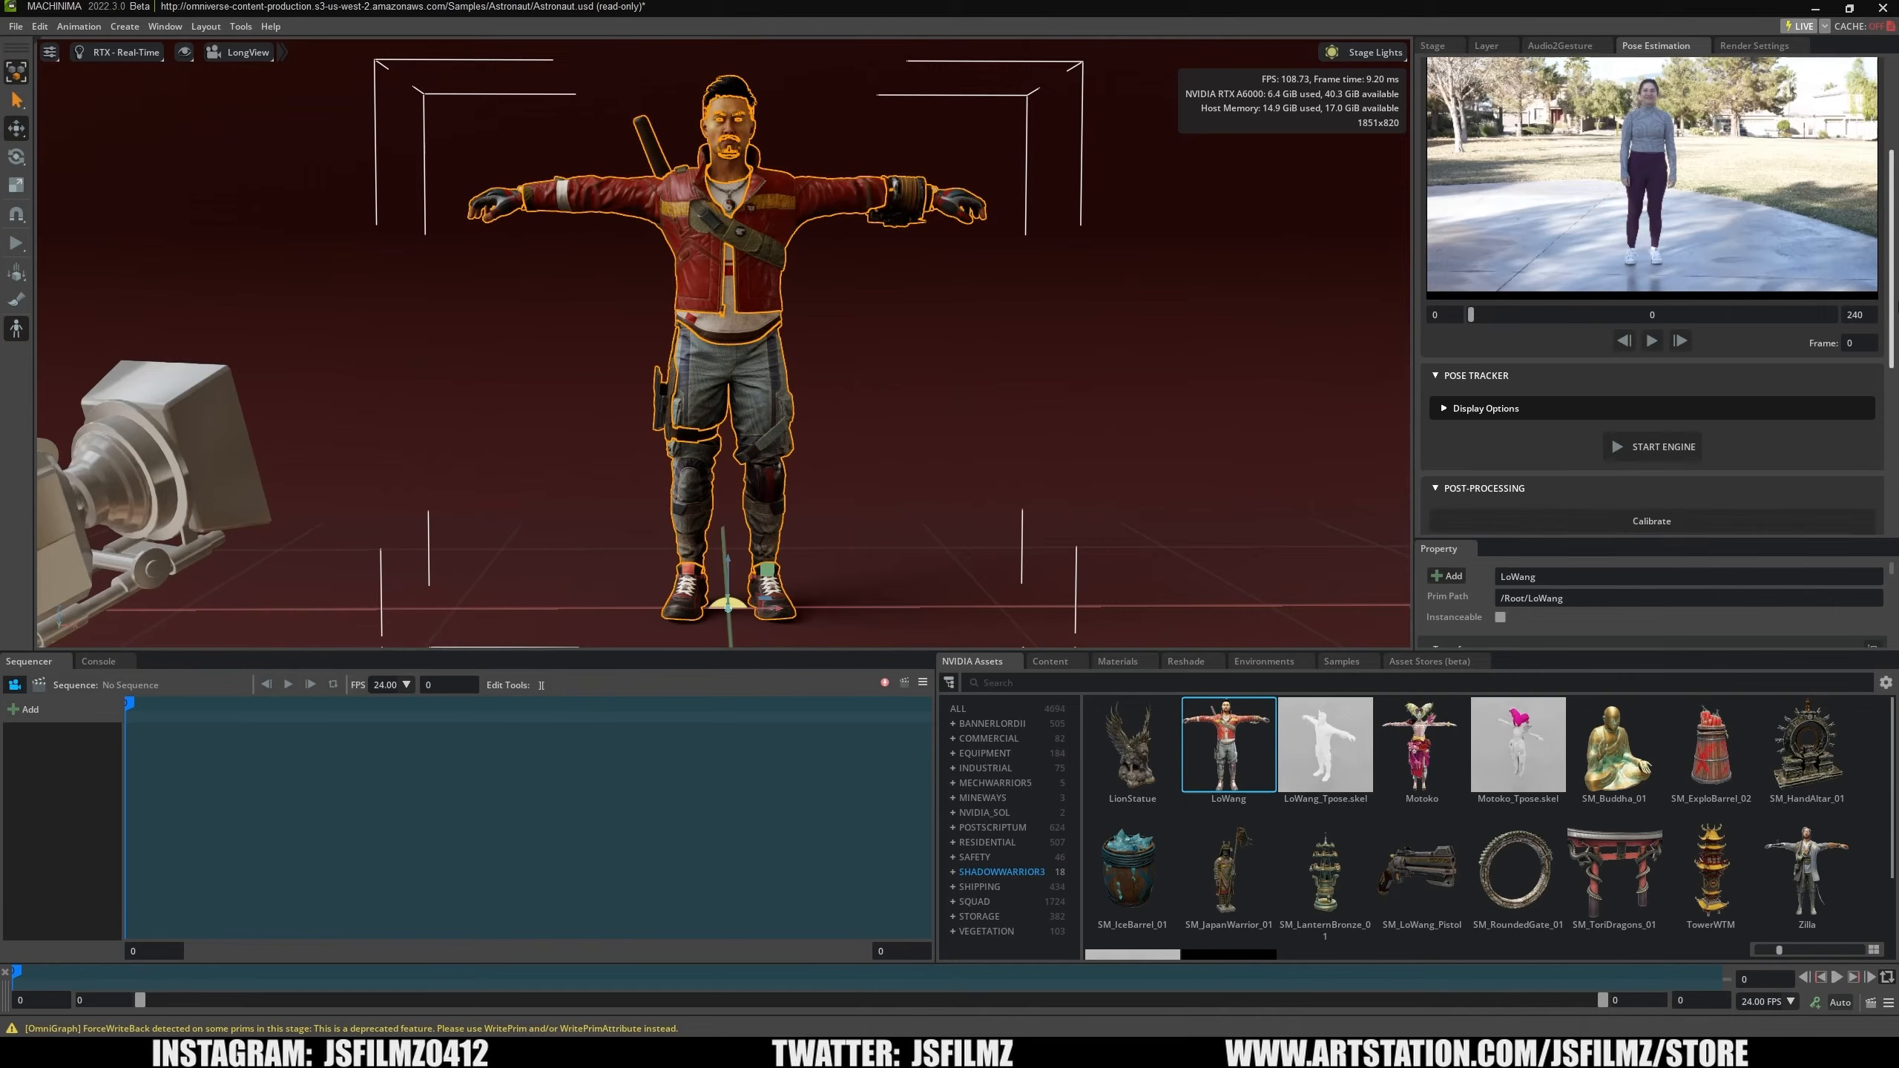
click(1691, 446)
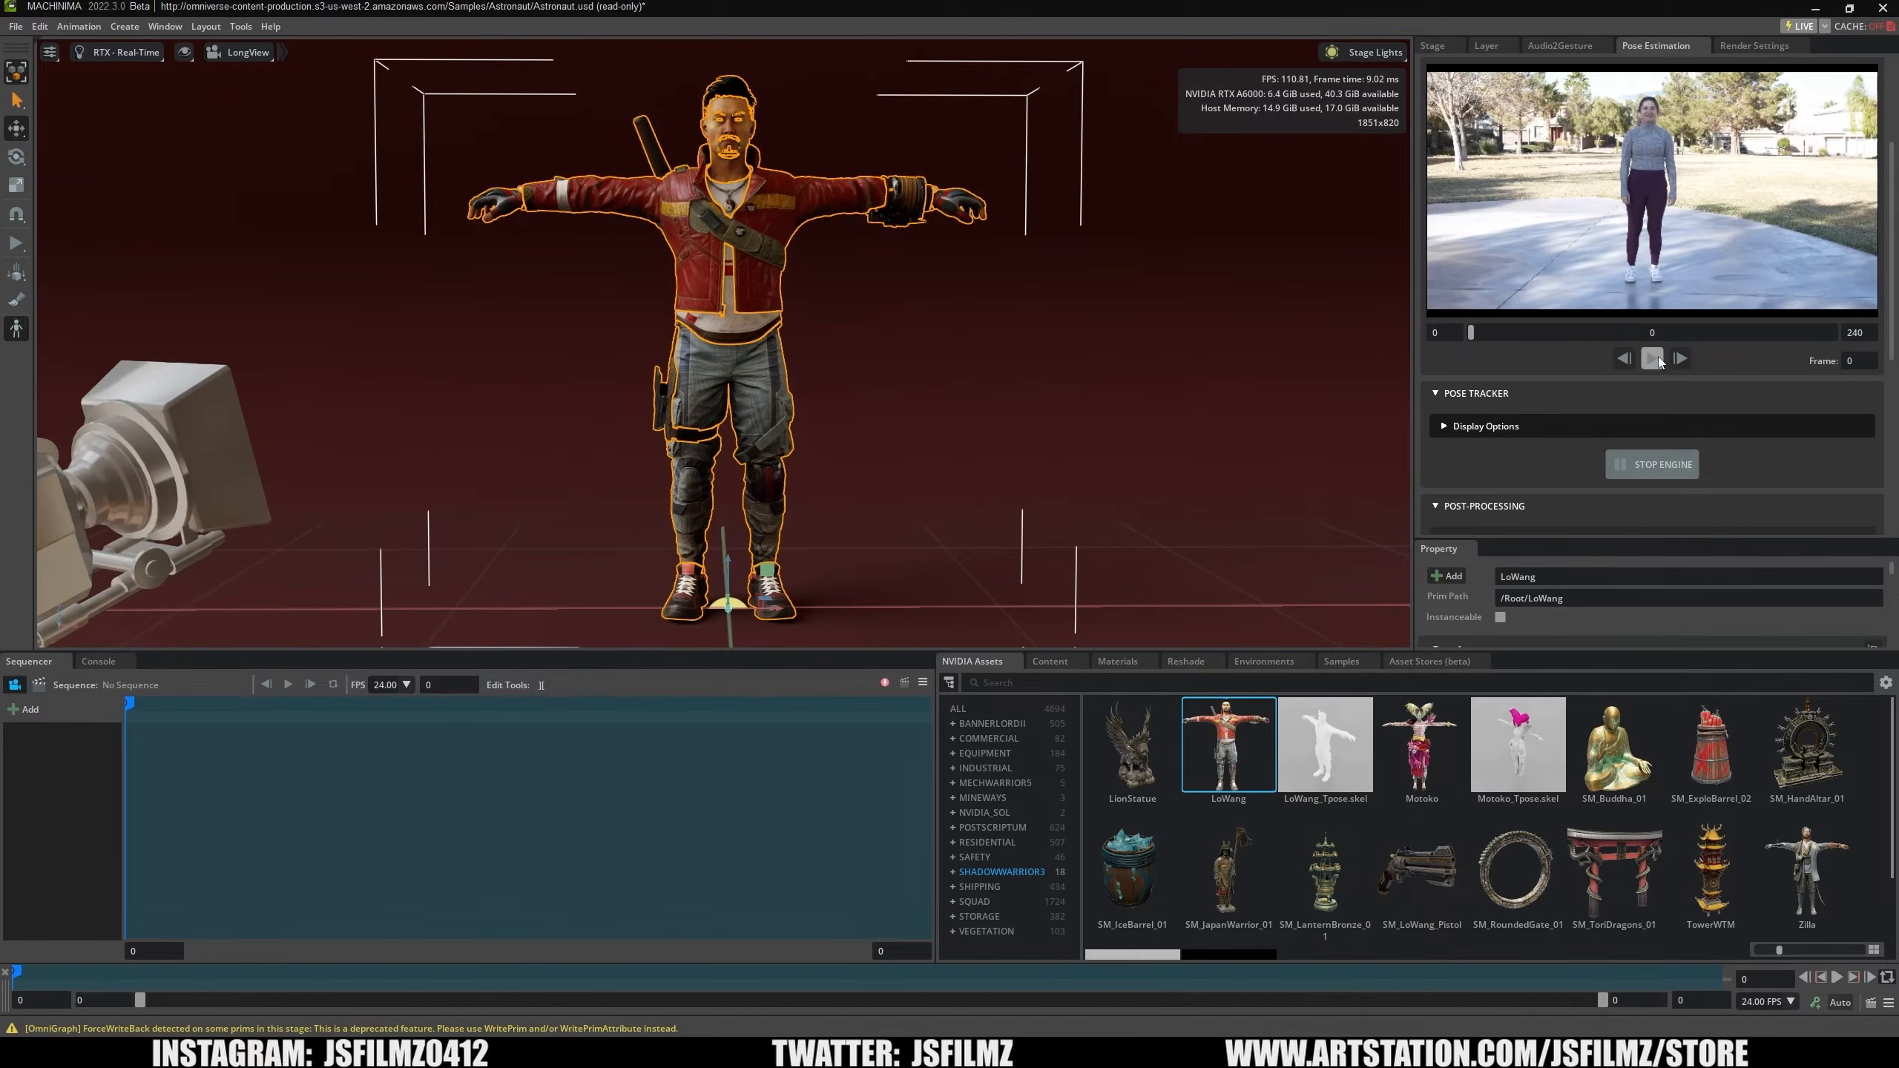
click(1654, 359)
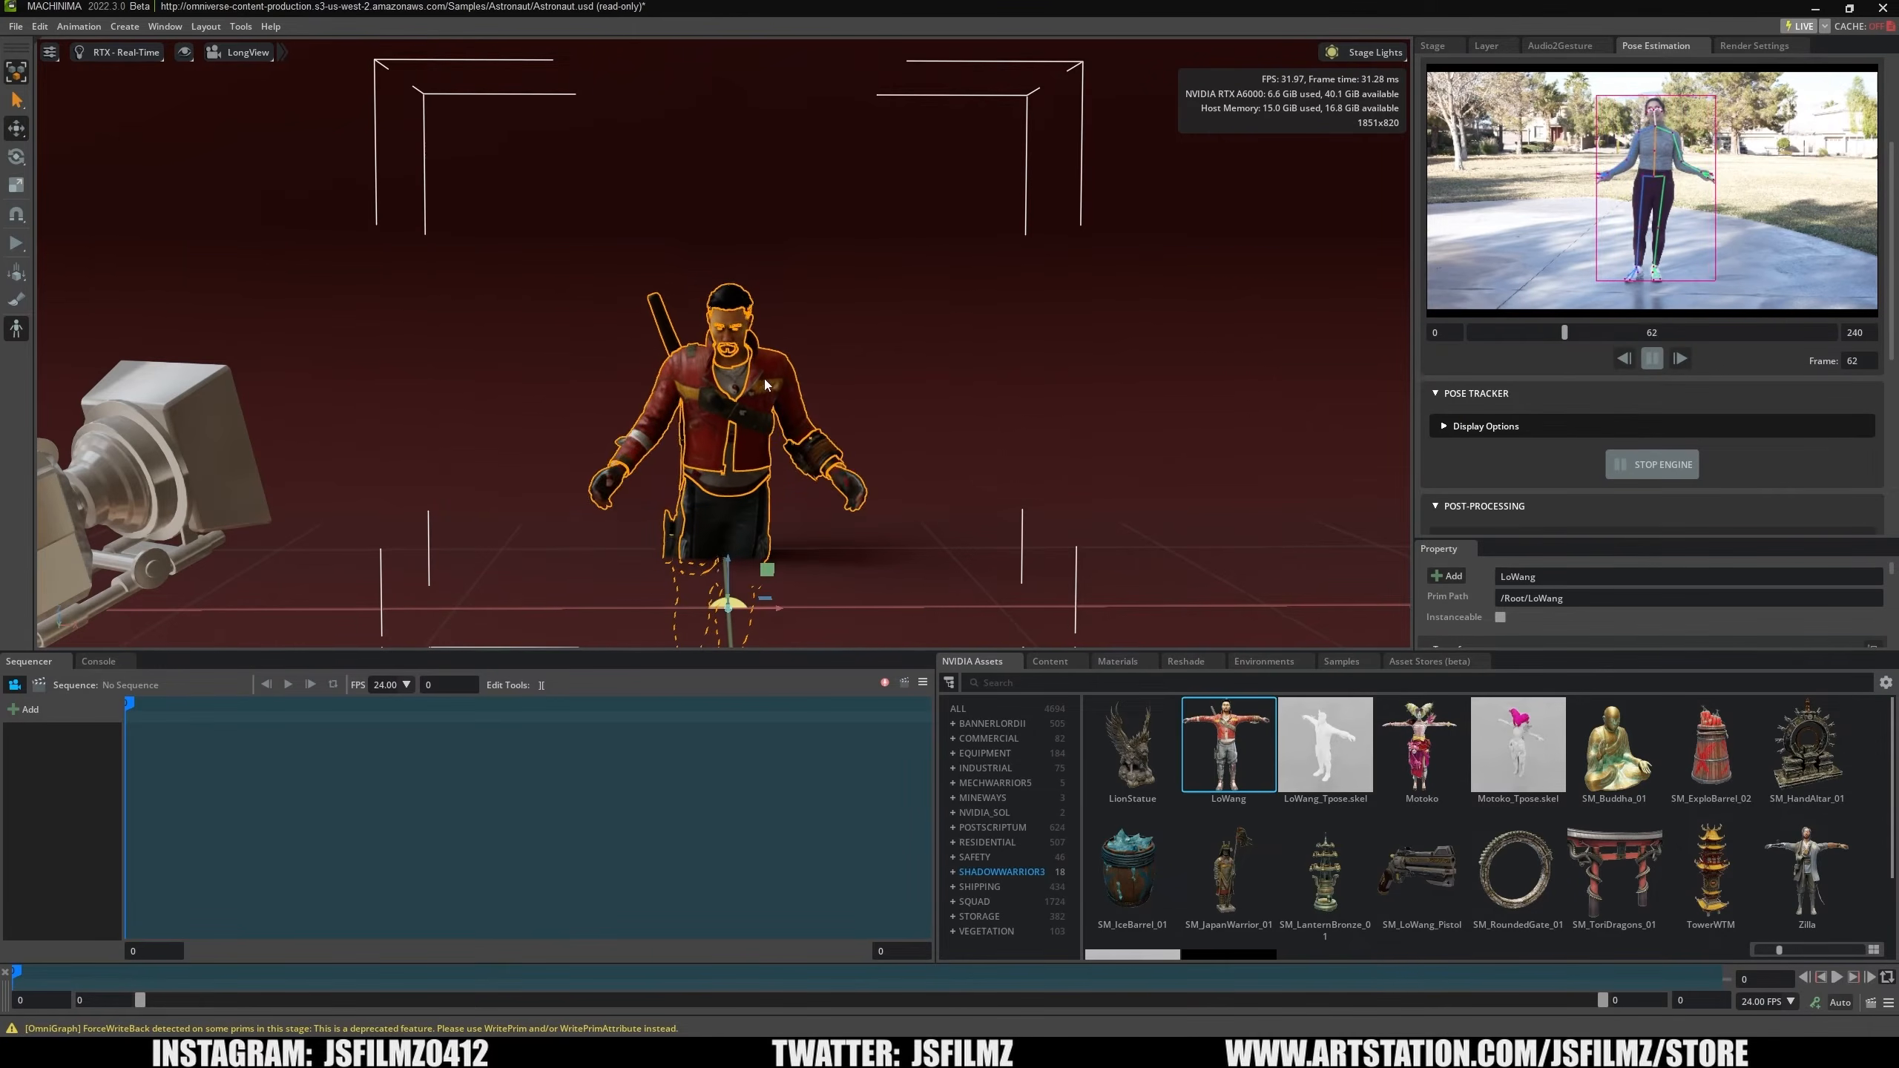
Calibrate the tracked pose in post-processing while the video plays.
scroll(1894, 385, down, 1)
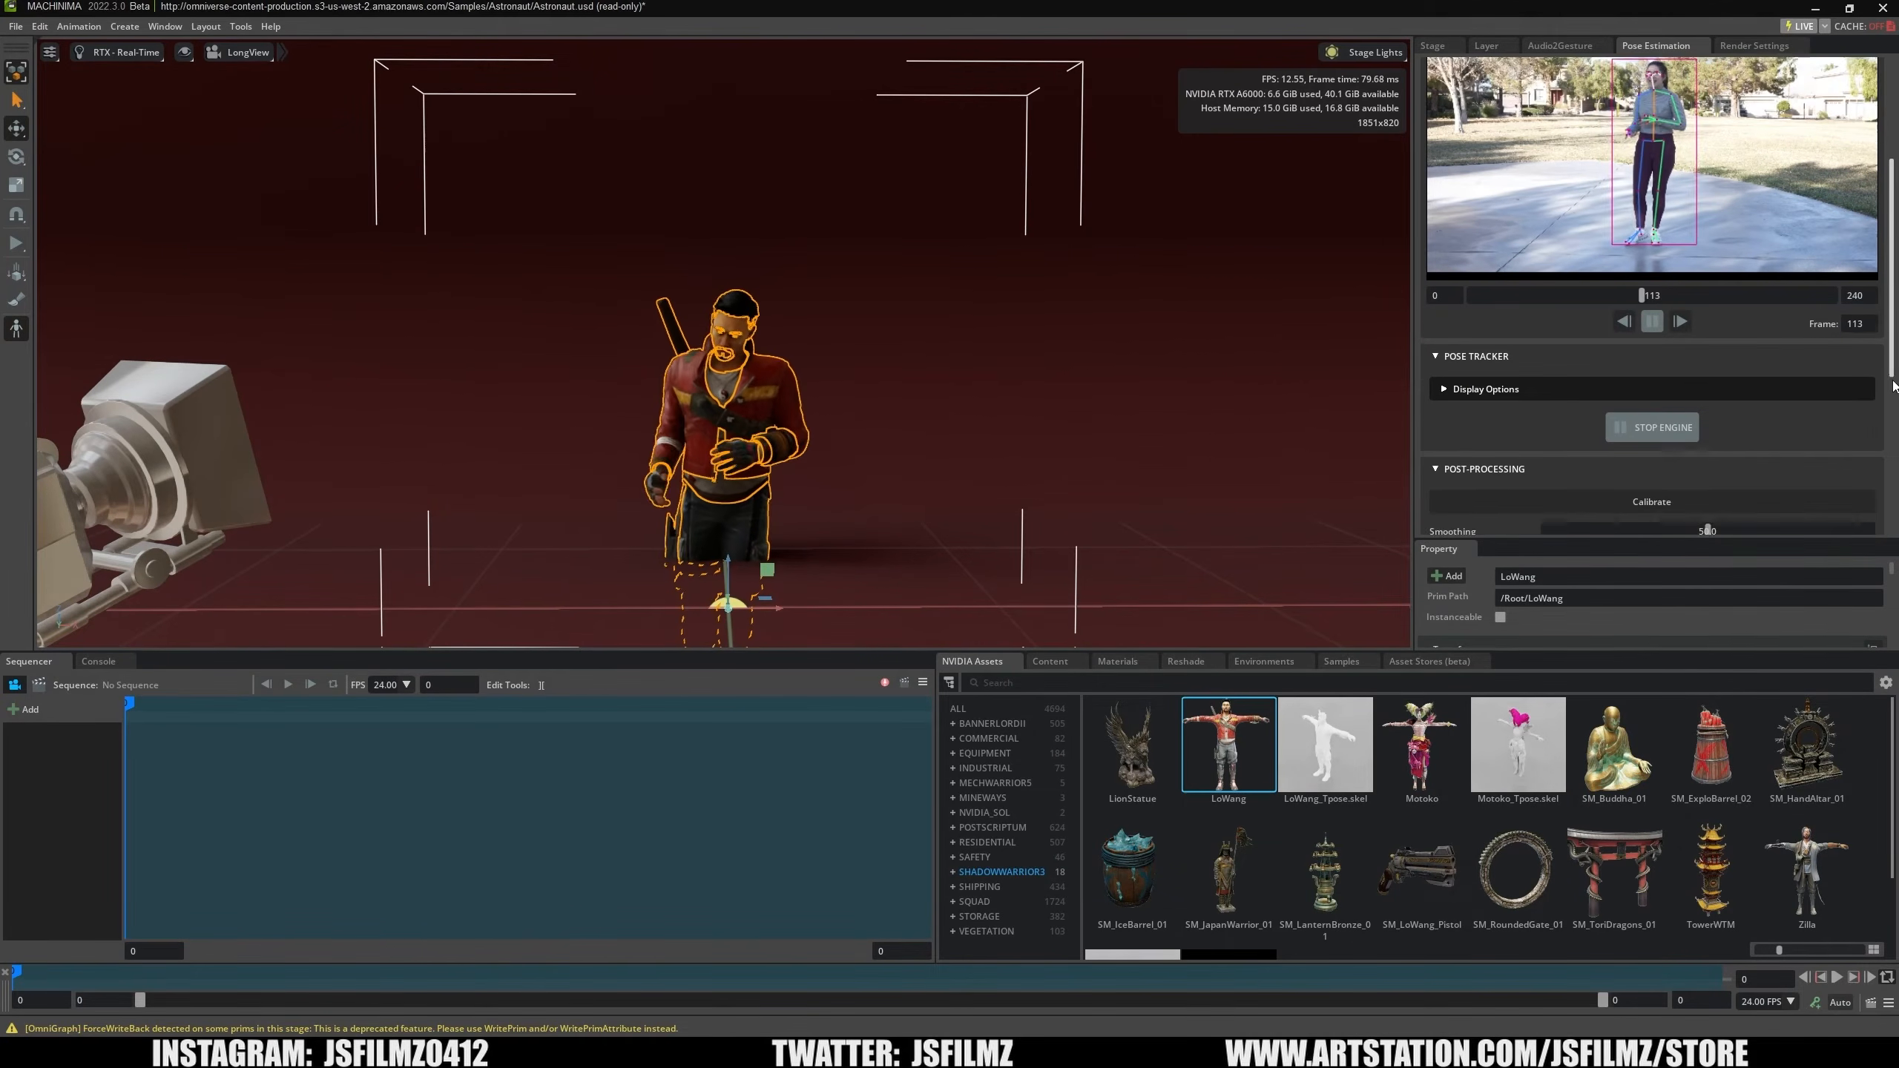
scroll(1894, 386, down, 2)
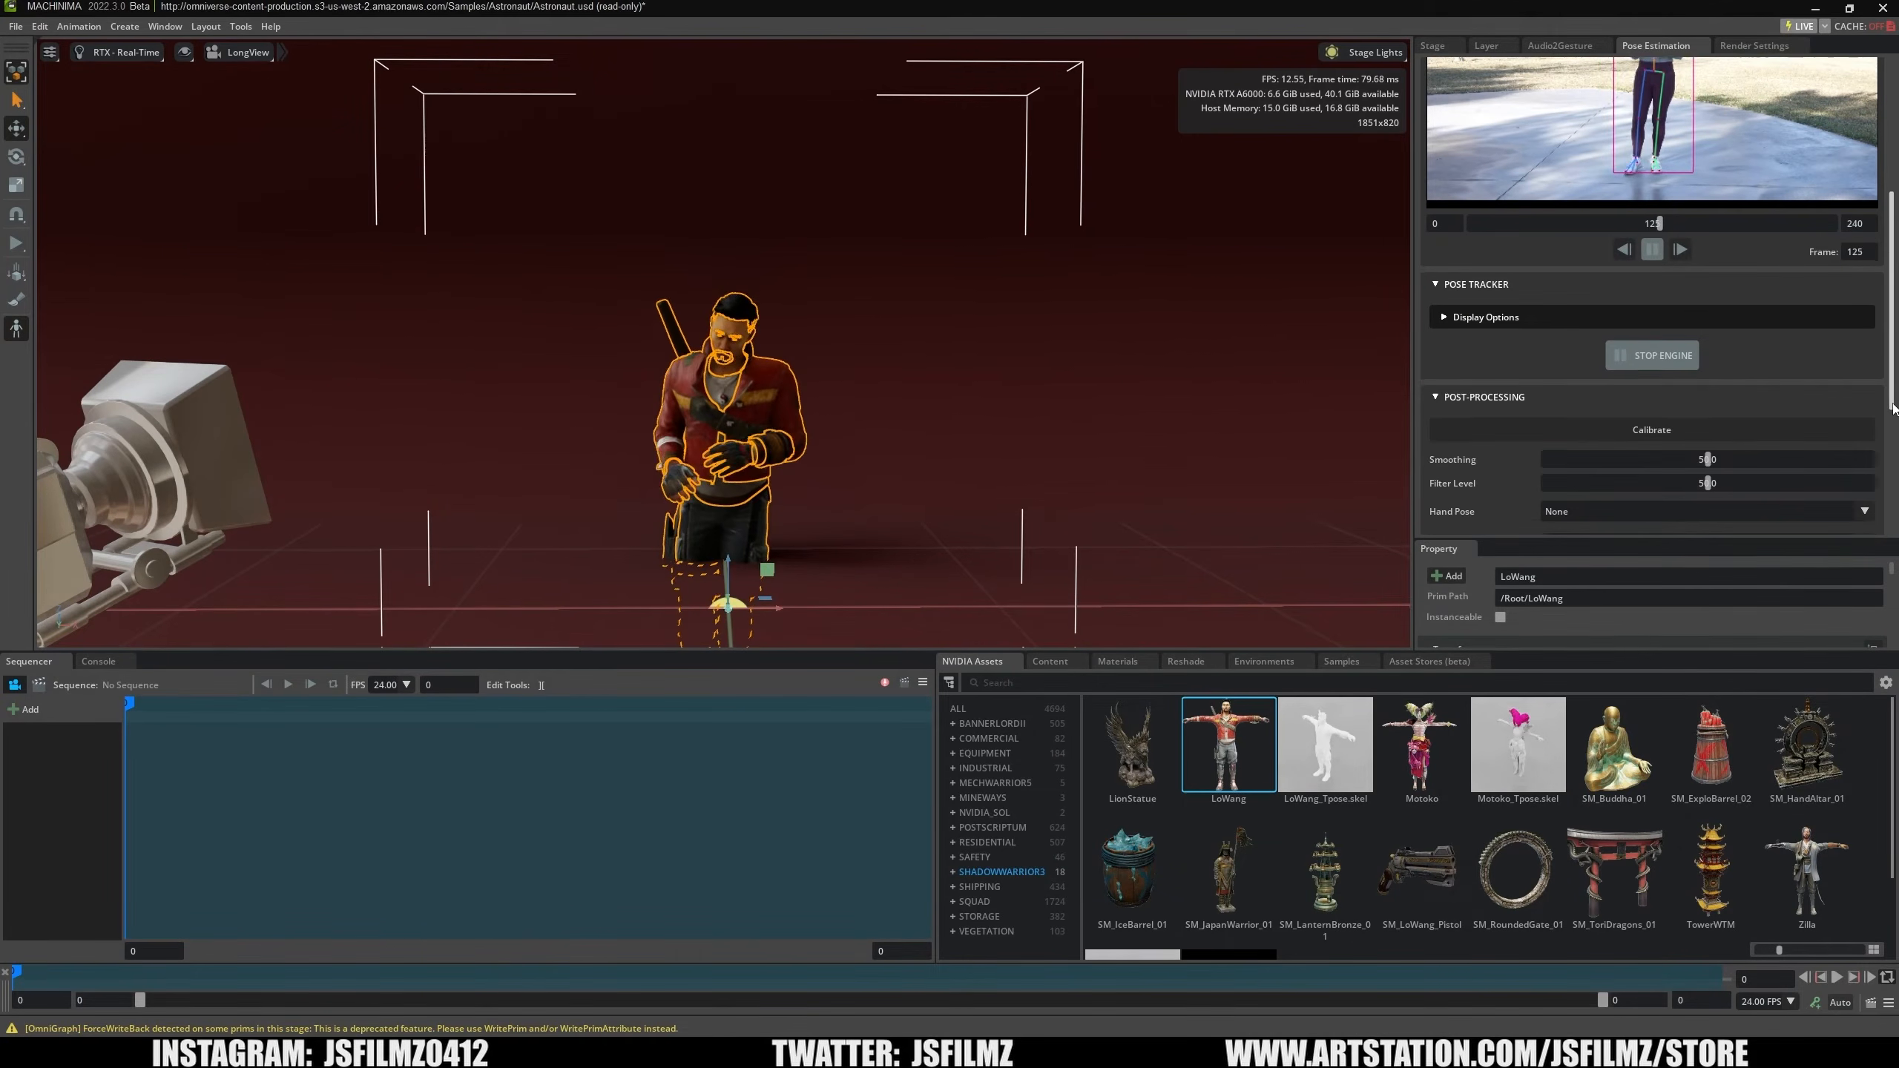
click(1510, 429)
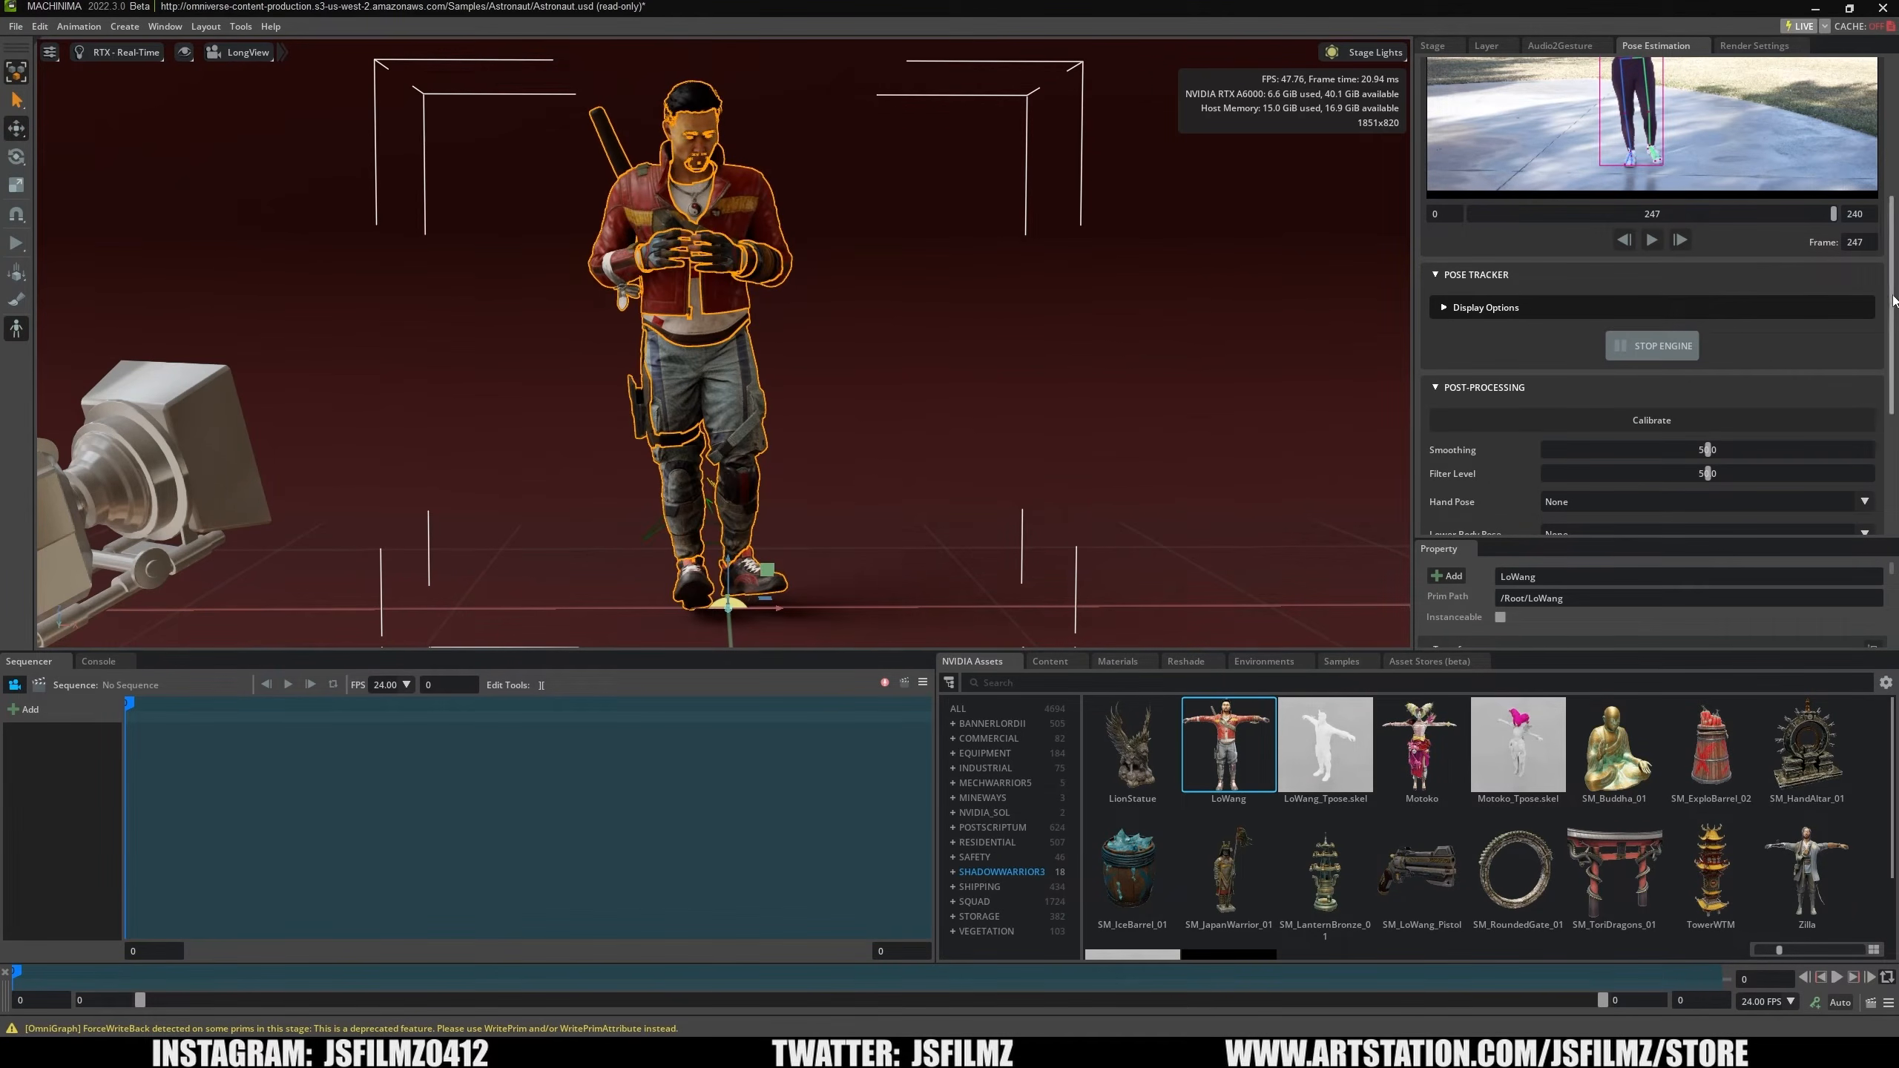
Set the Lower Body Pose to Standing and resume the video playback.
drag(1895, 292, 1895, 370)
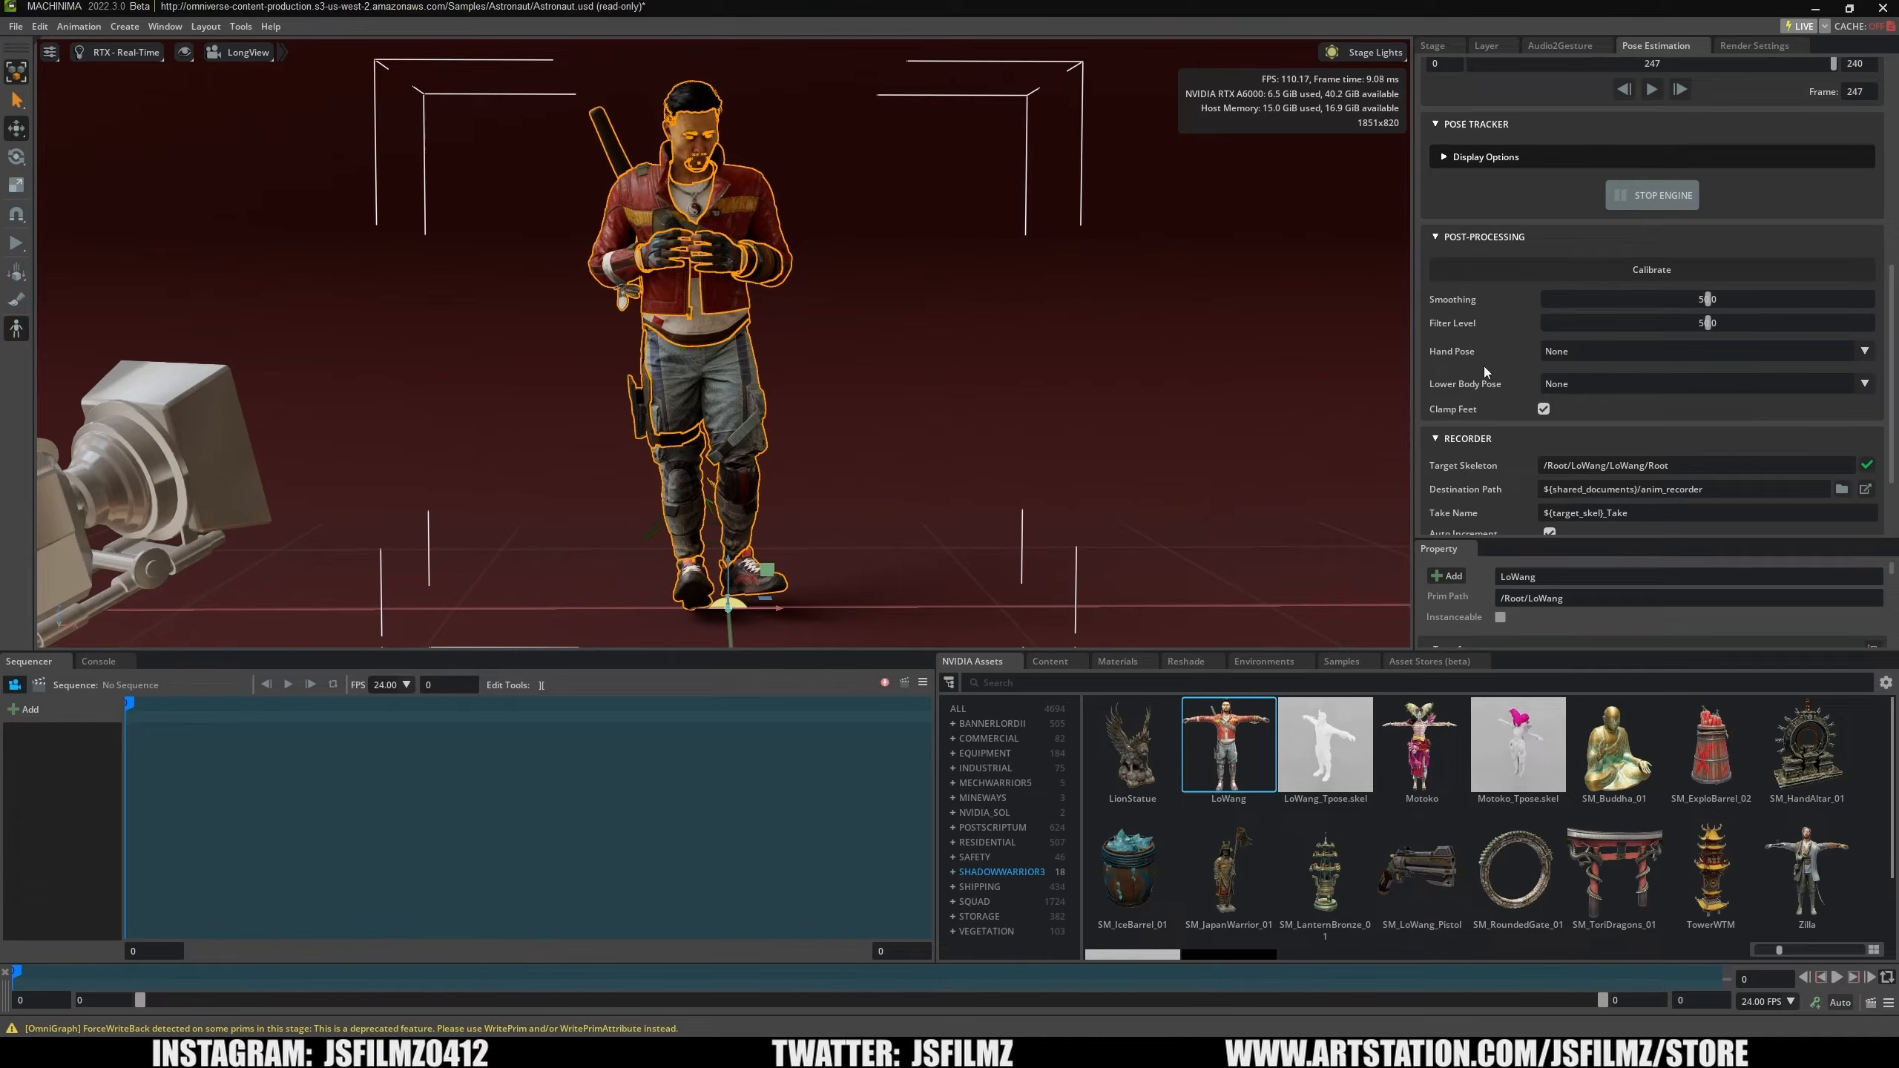
click(1562, 383)
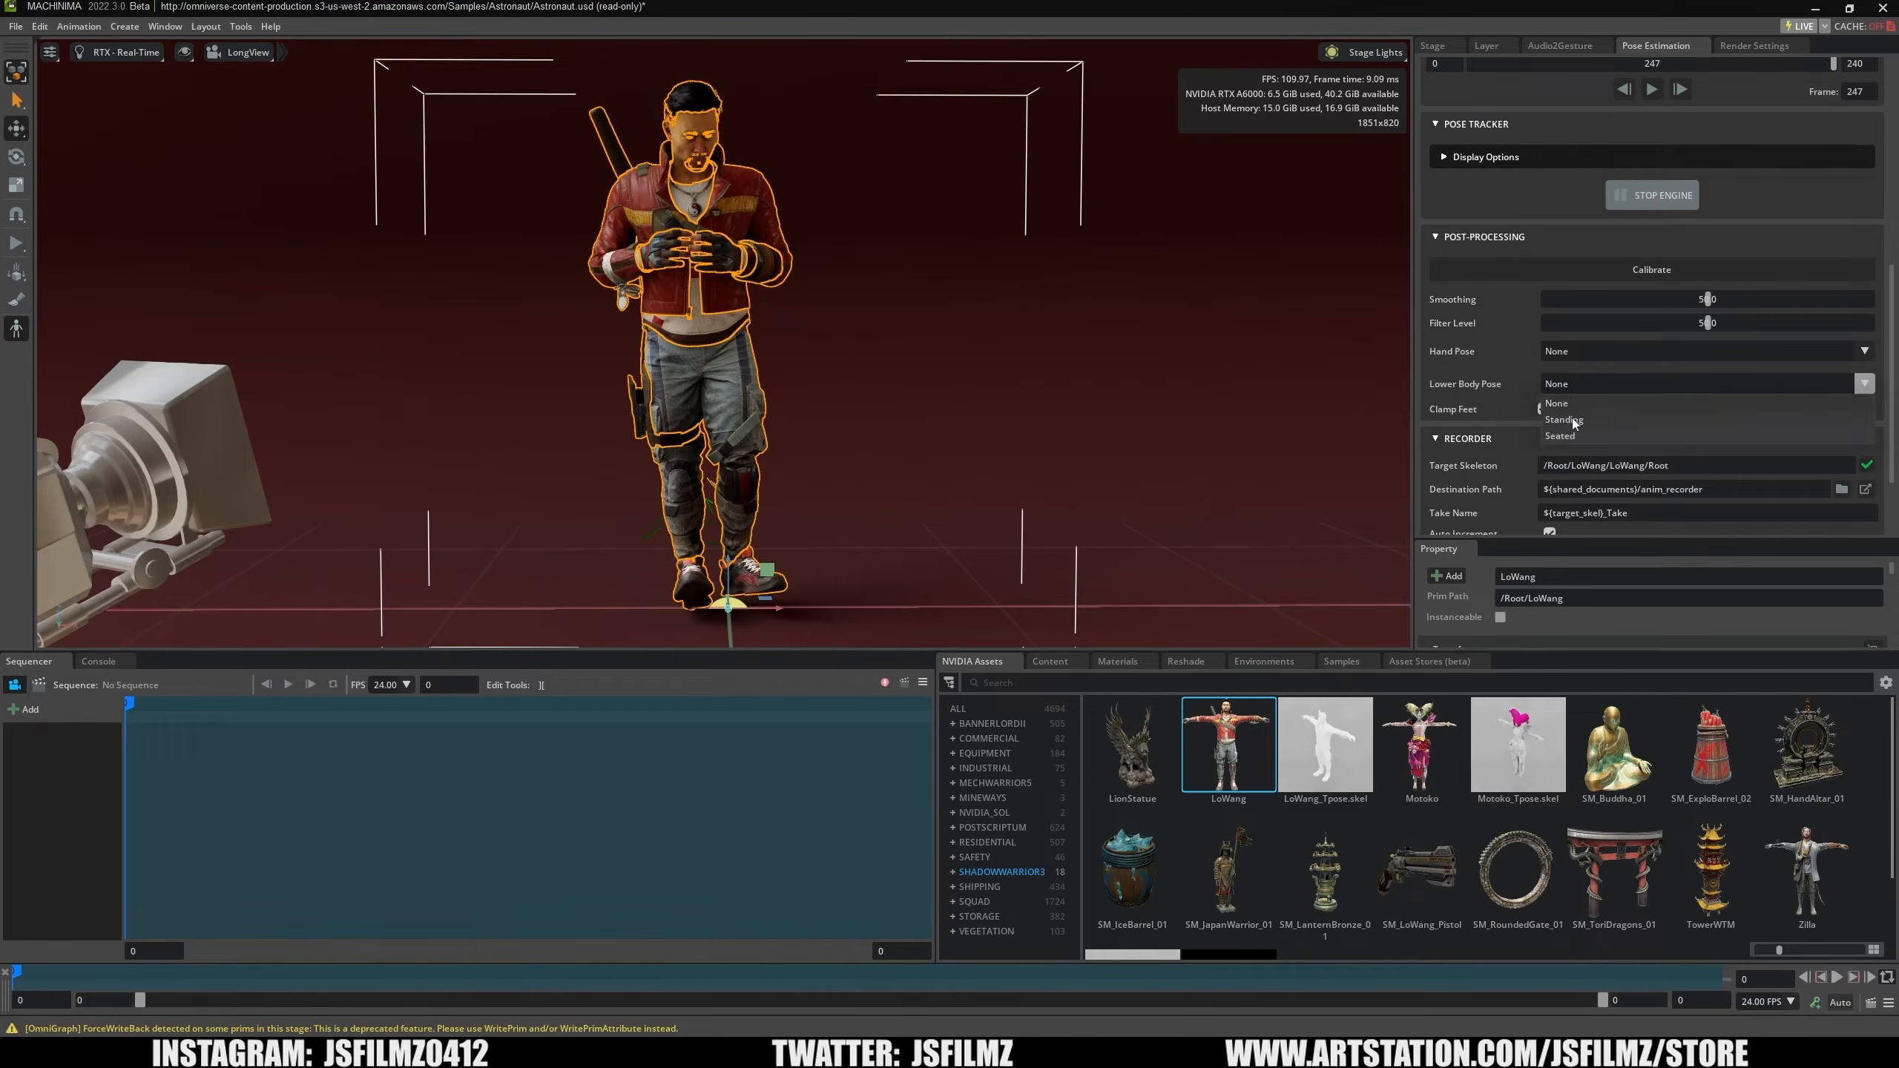
click(1562, 414)
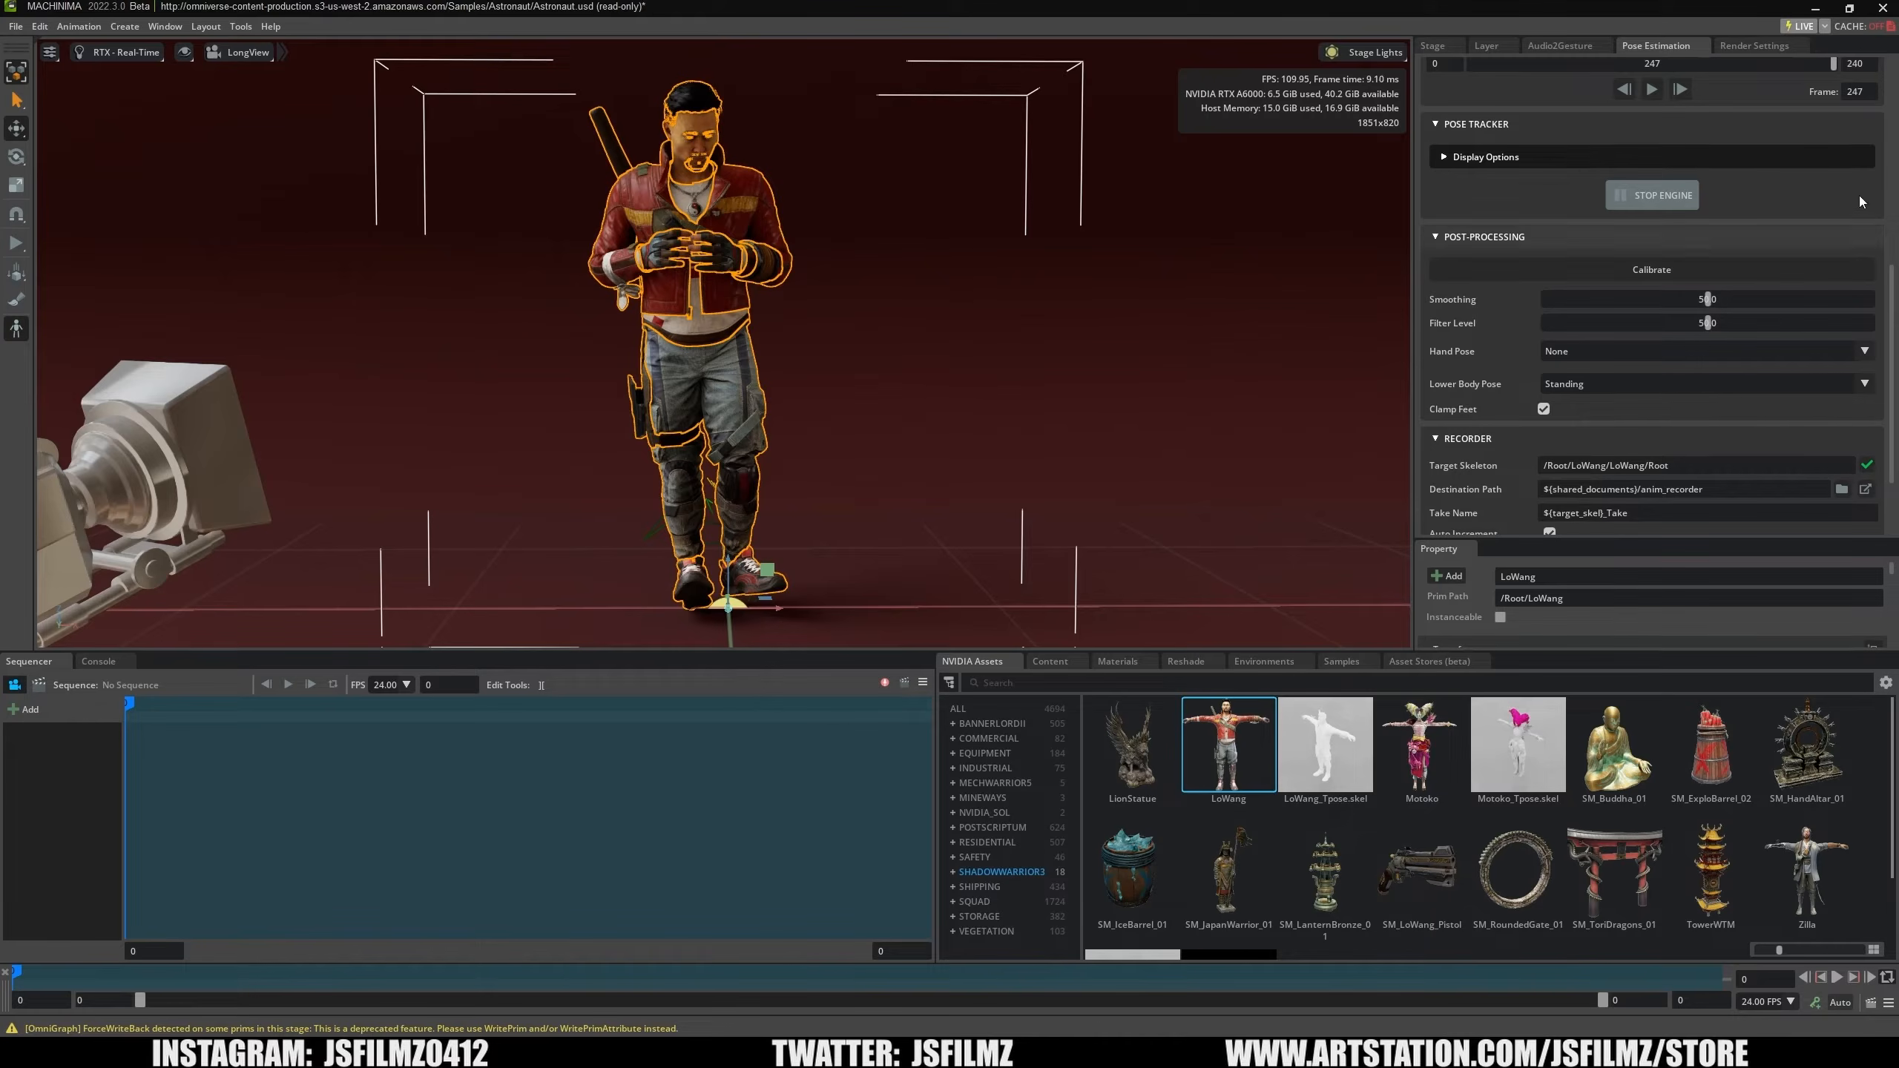
click(1652, 89)
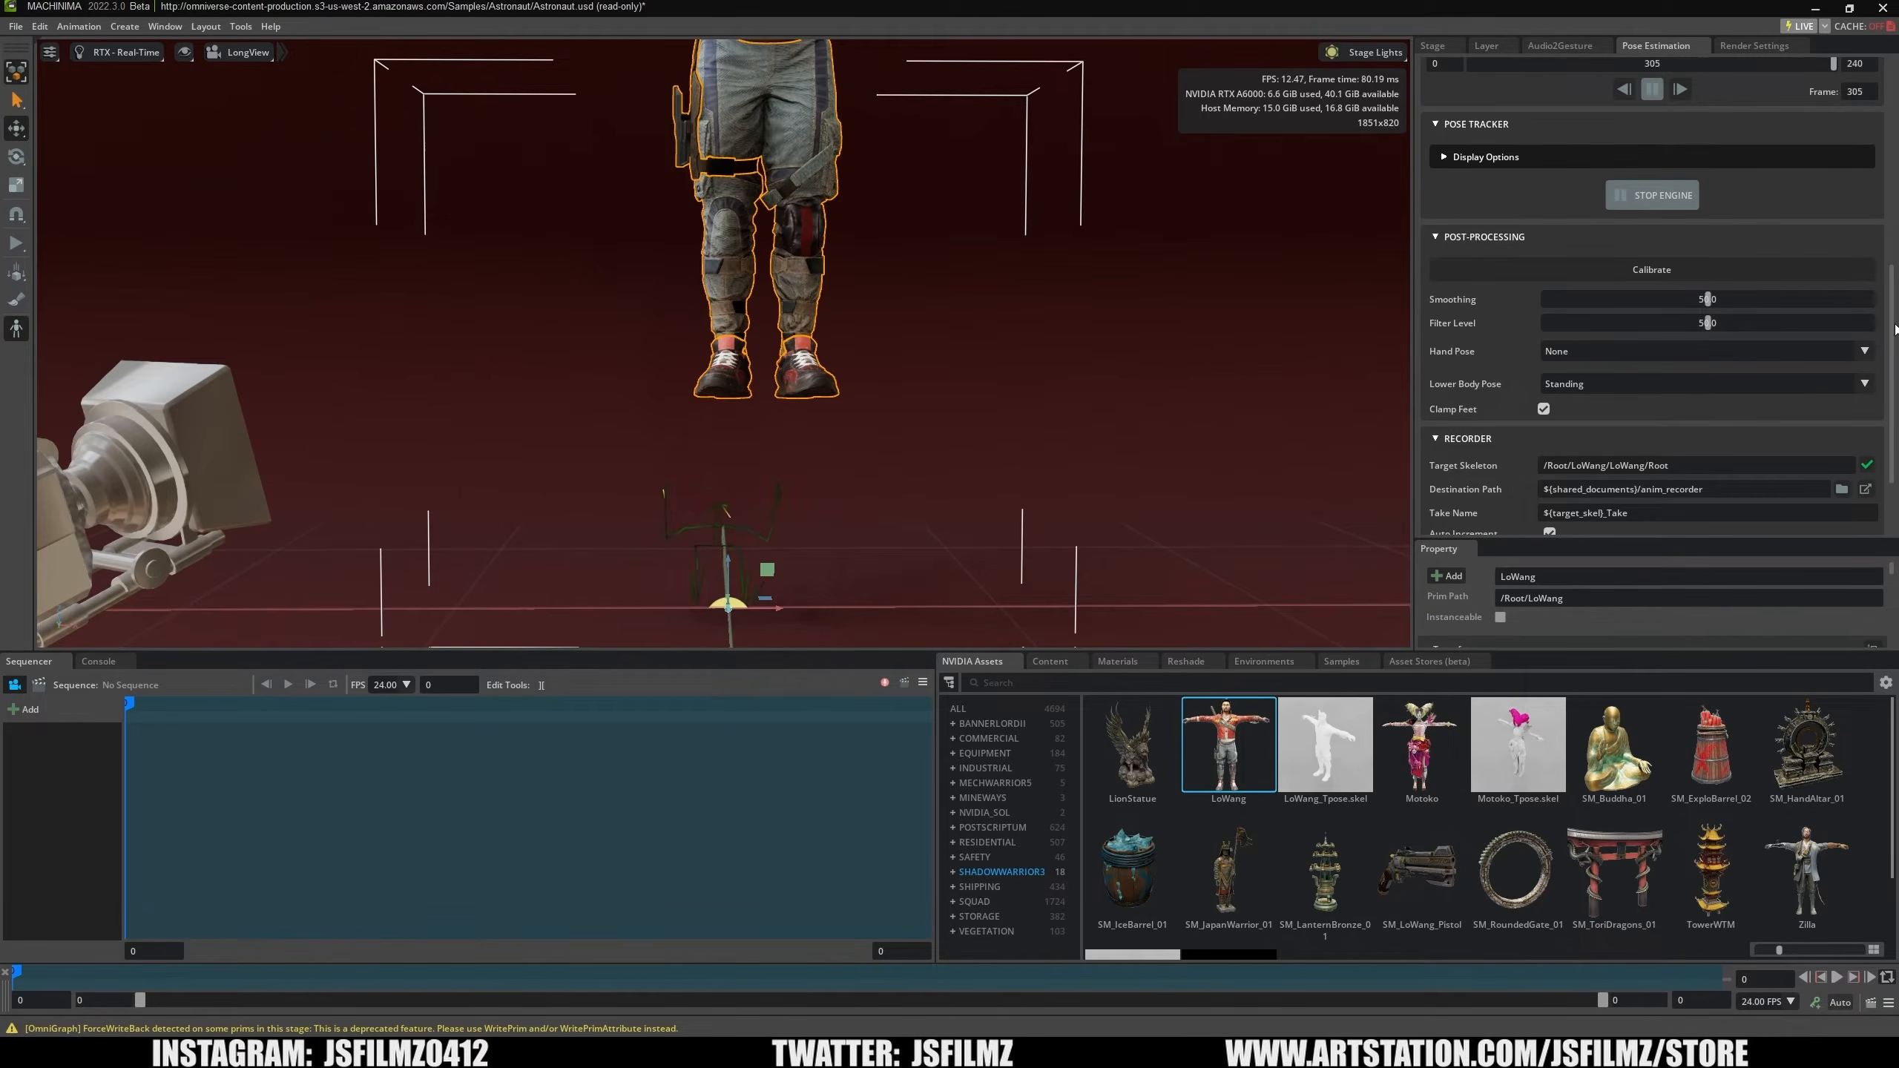
Recalibrate the tracked pose during playback, and select the background in place of the character.
scroll(1673, 408, up, 3)
click(1673, 405)
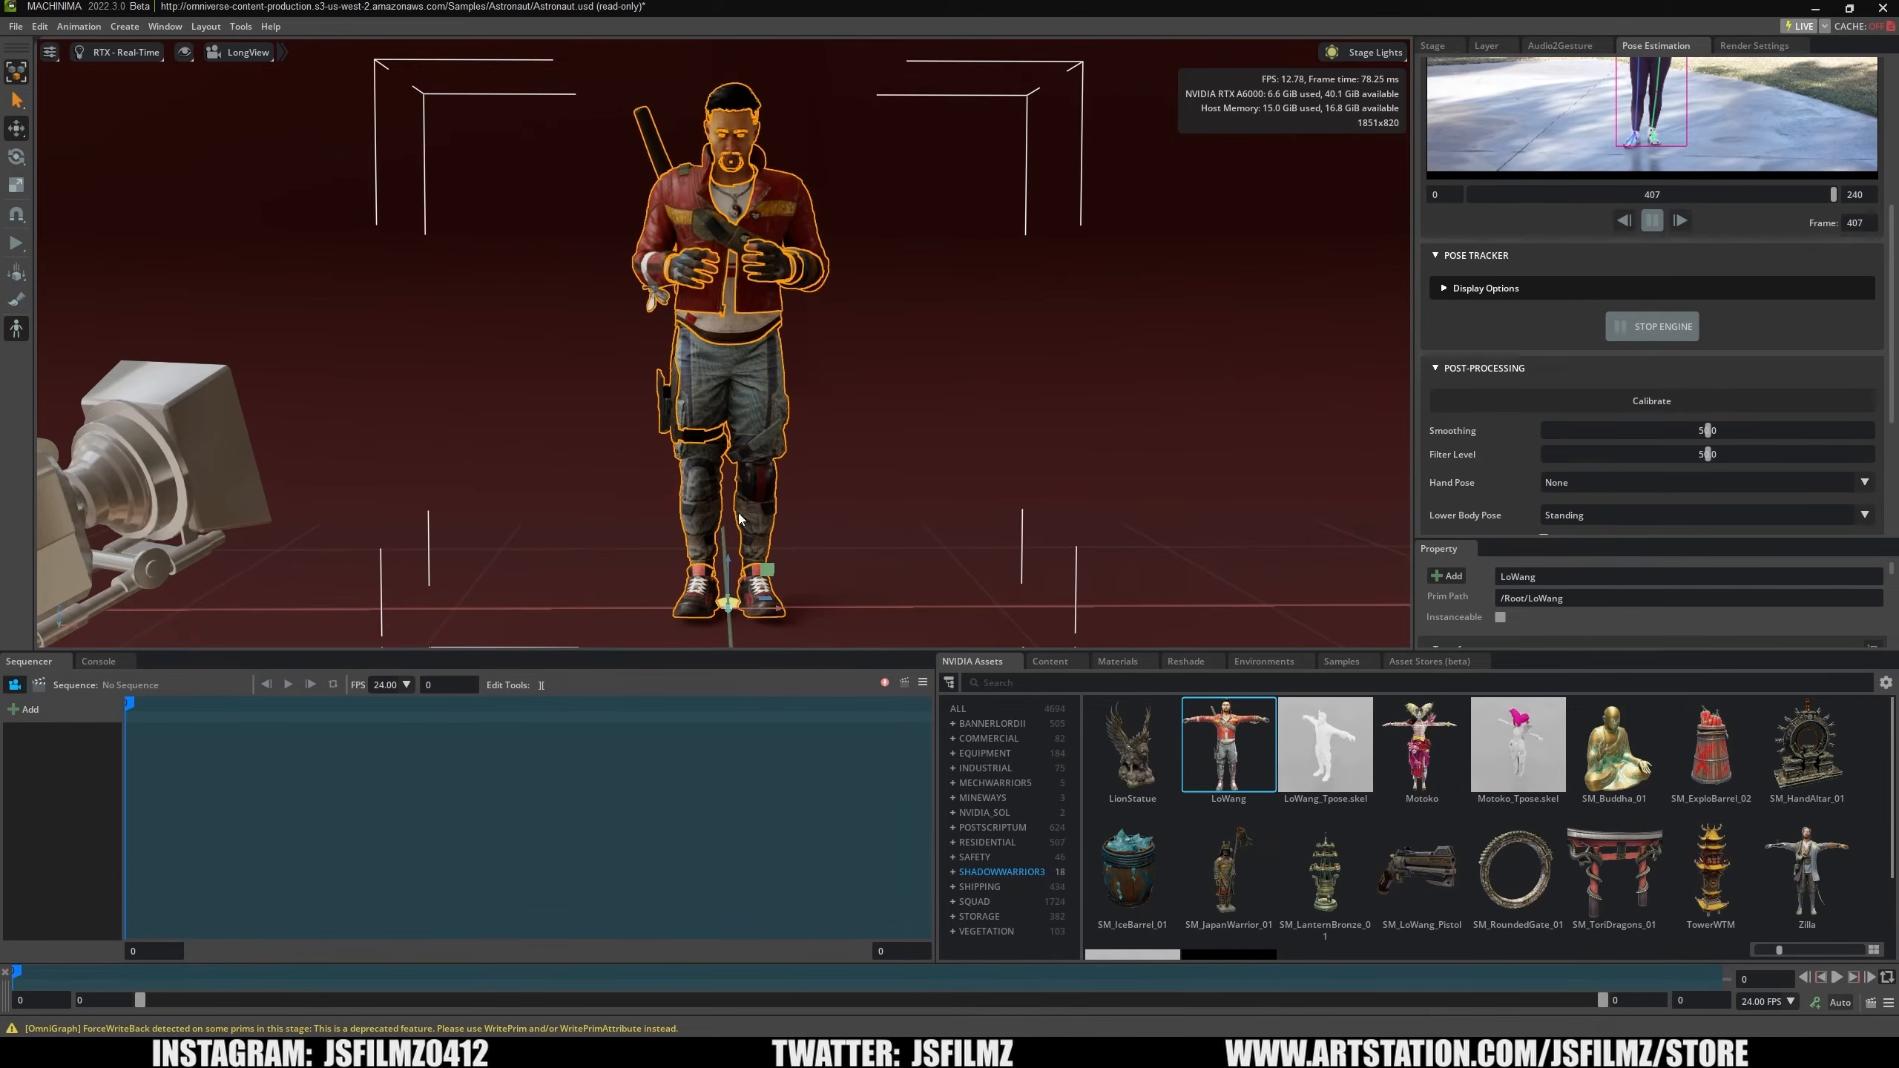
click(1124, 412)
drag(1894, 307, 1896, 213)
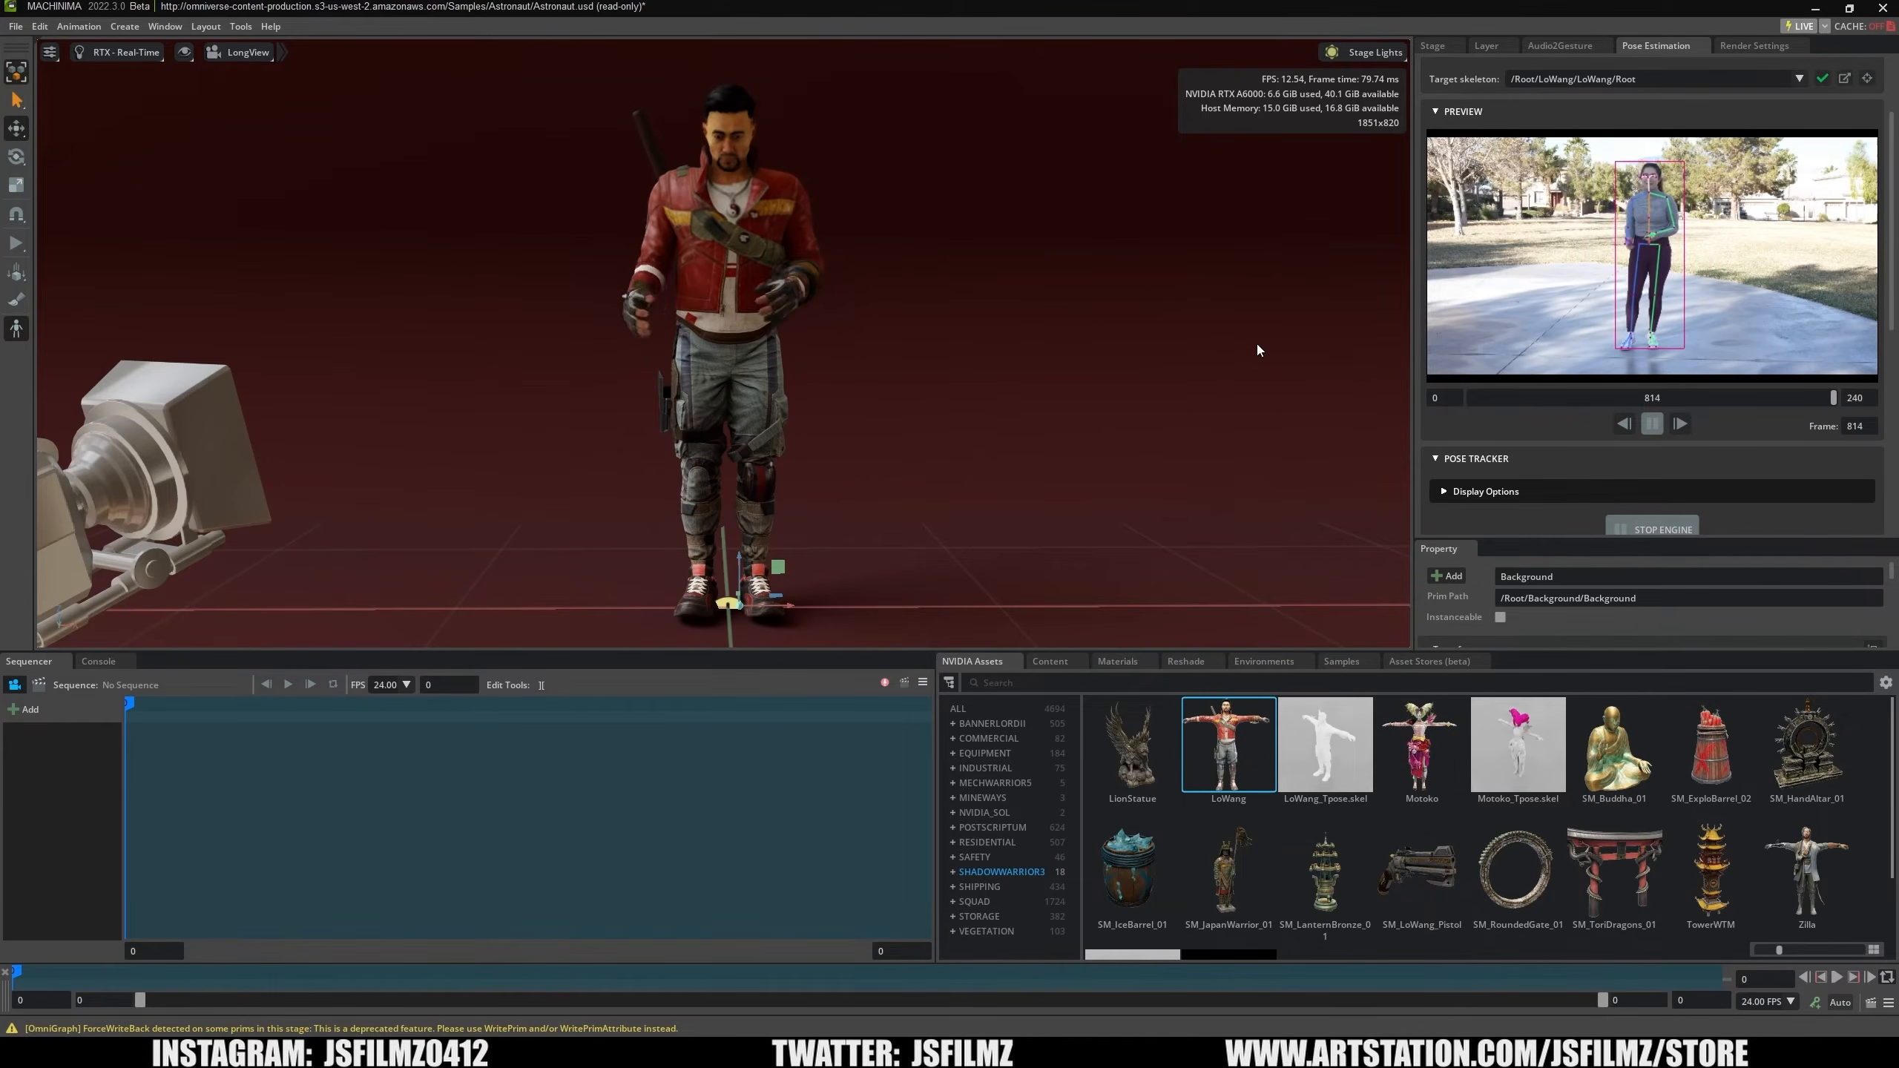
Pause the source video and stop the pose tracker engine.
click(1652, 424)
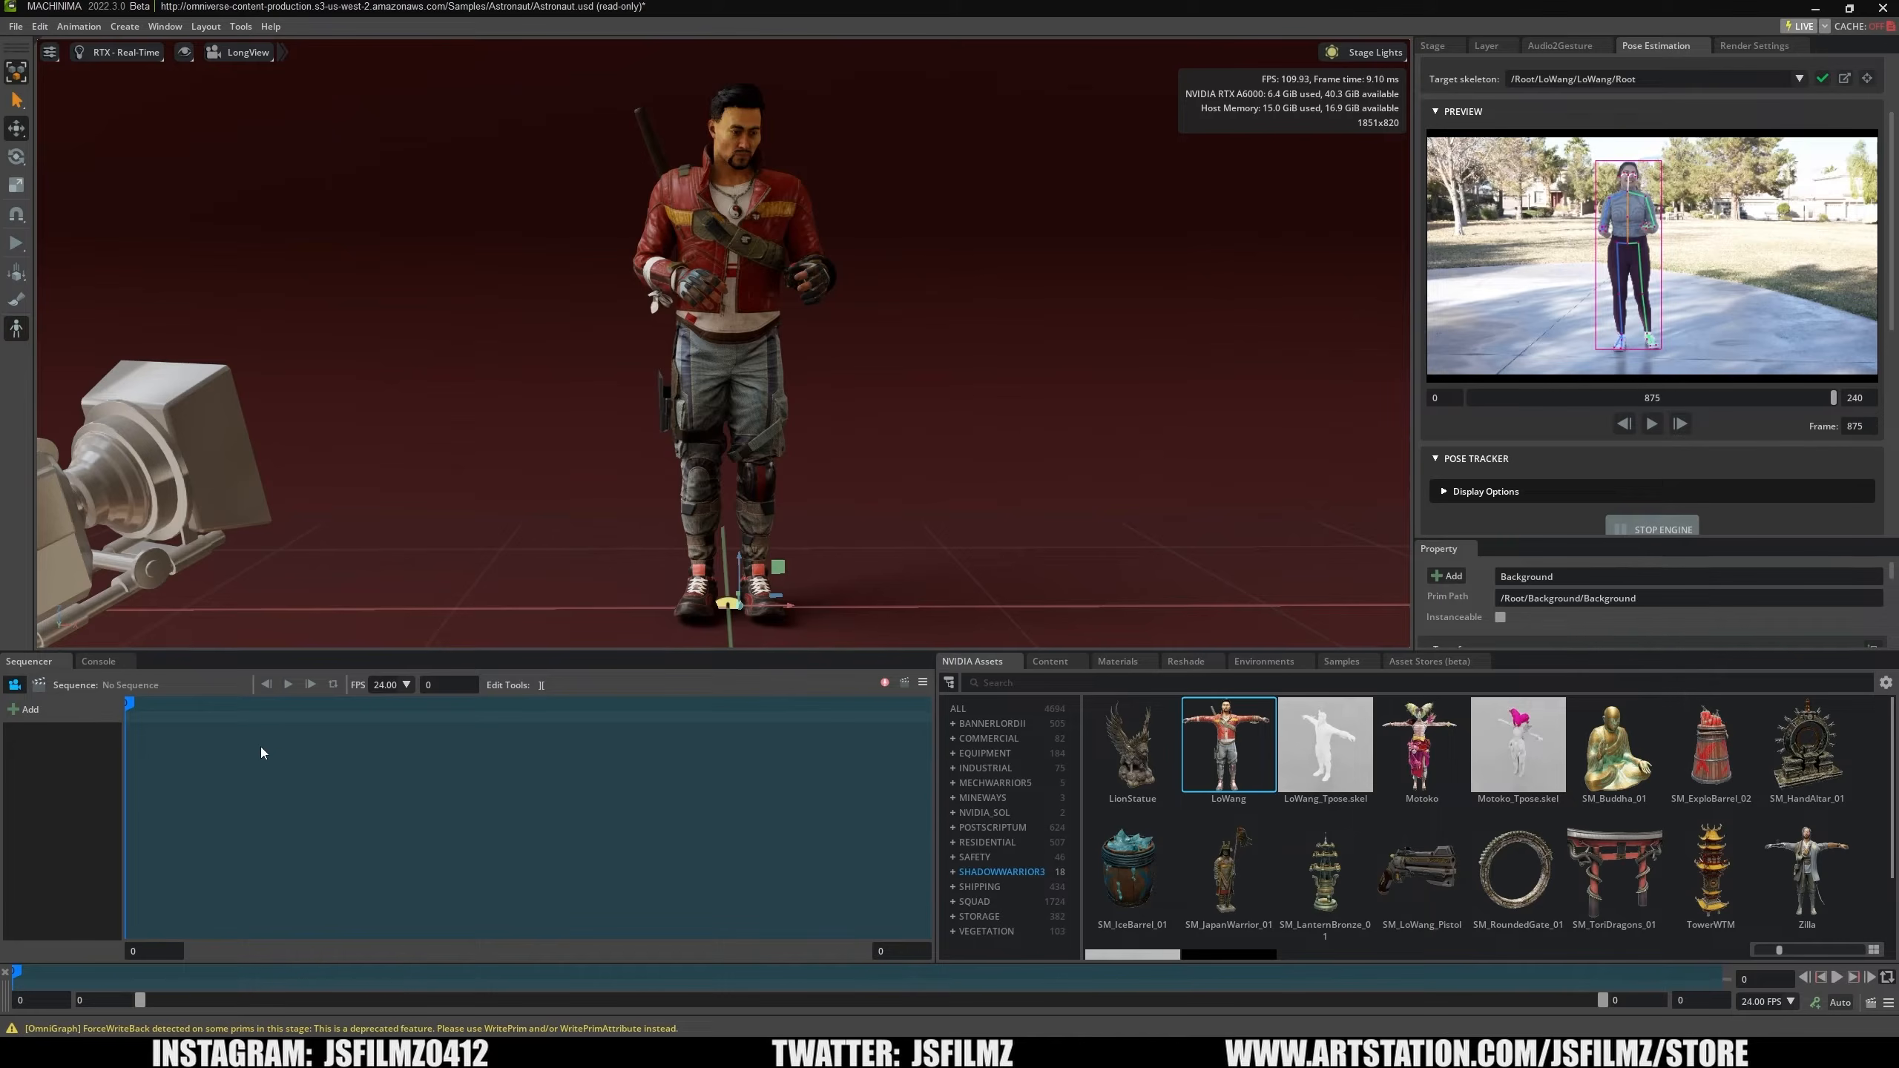
click(1637, 532)
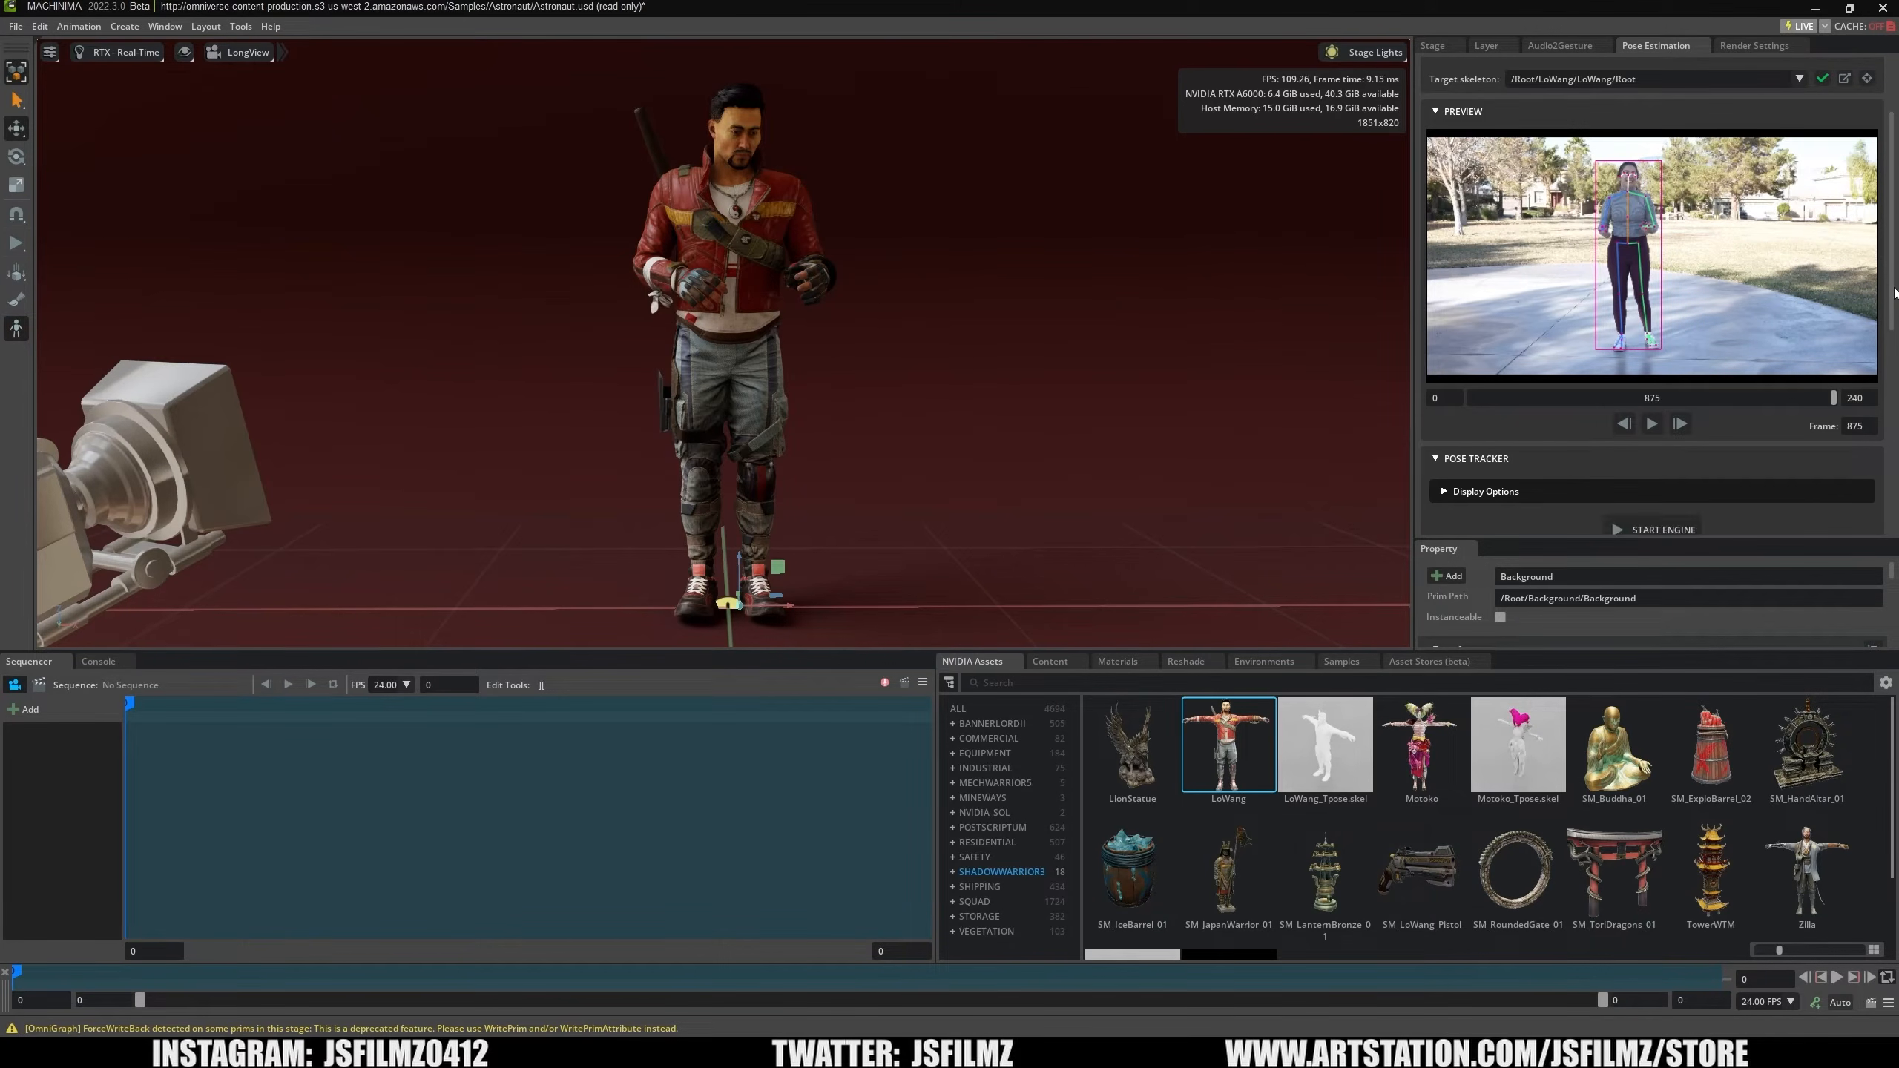
Record a take of the LoWang skeleton's animation with the recorder's auto-incremented take name.
scroll(1895, 311, down, 3)
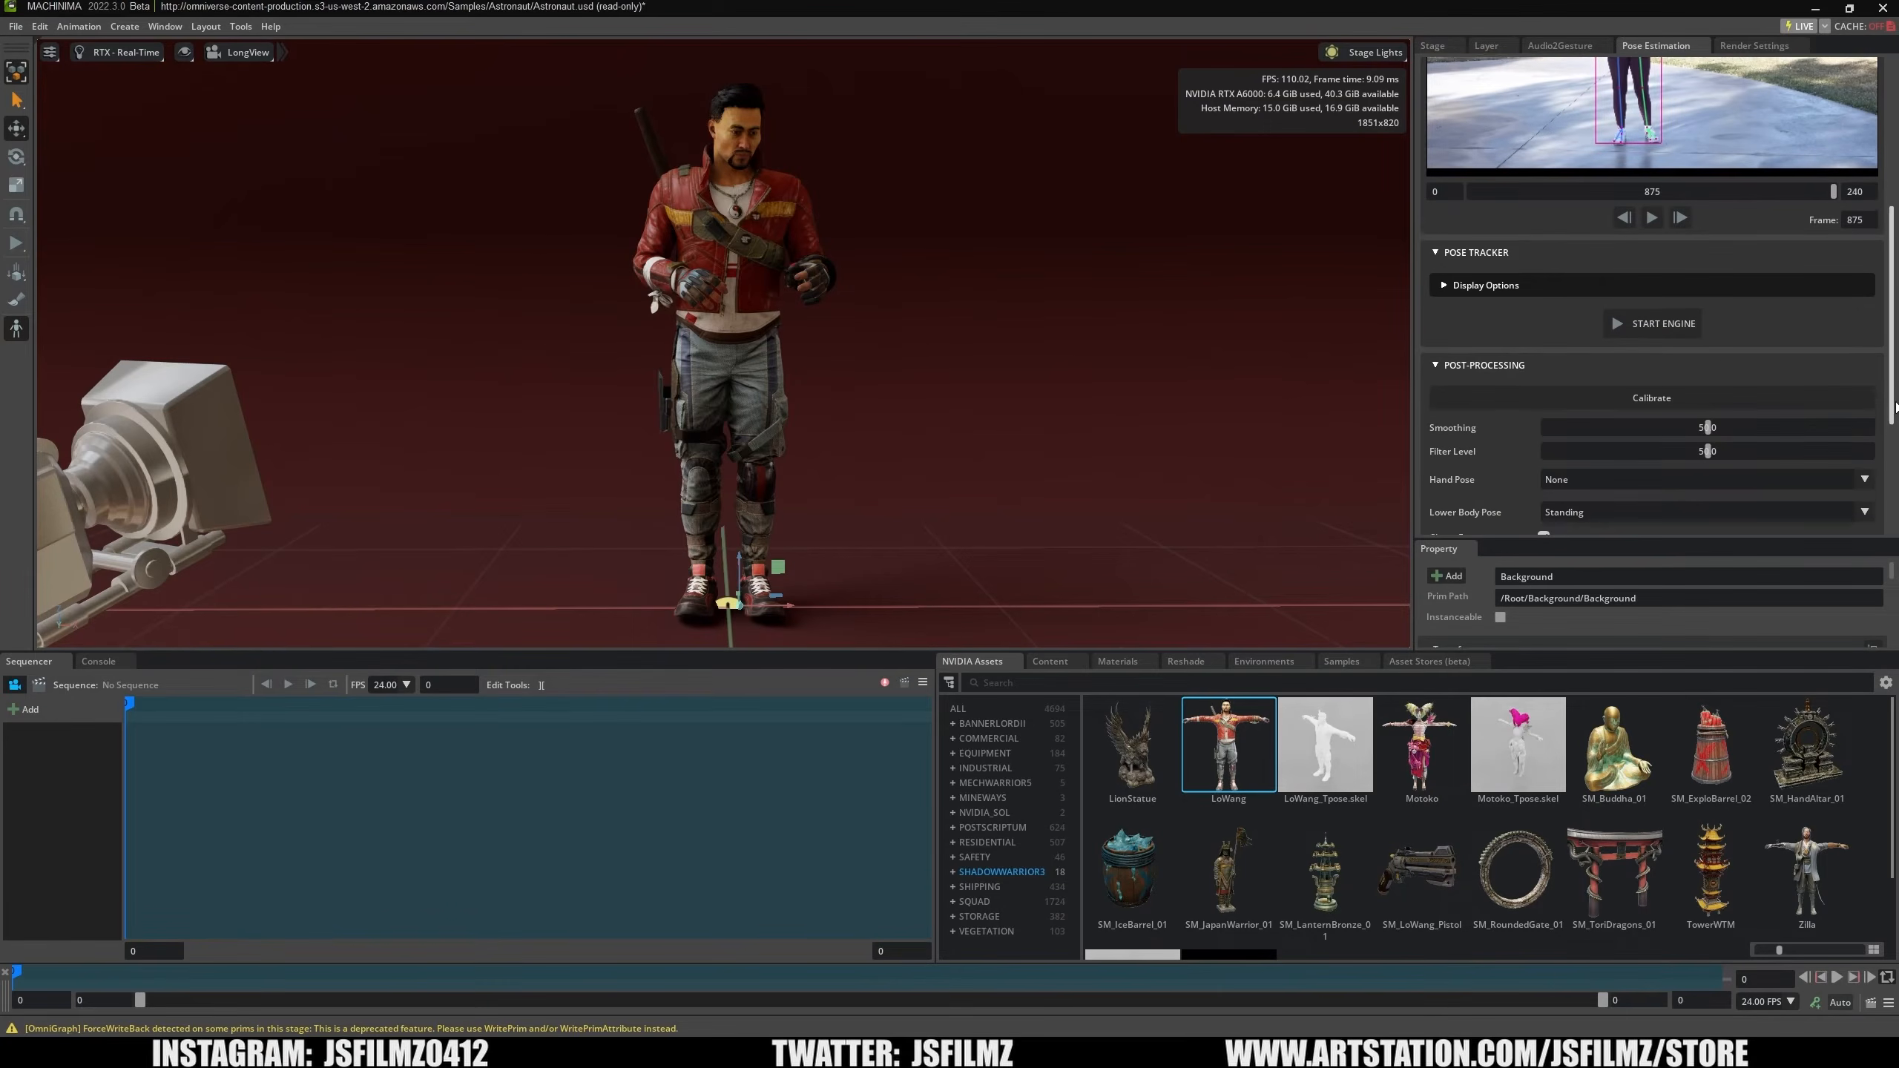
scroll(1518, 428, down, 3)
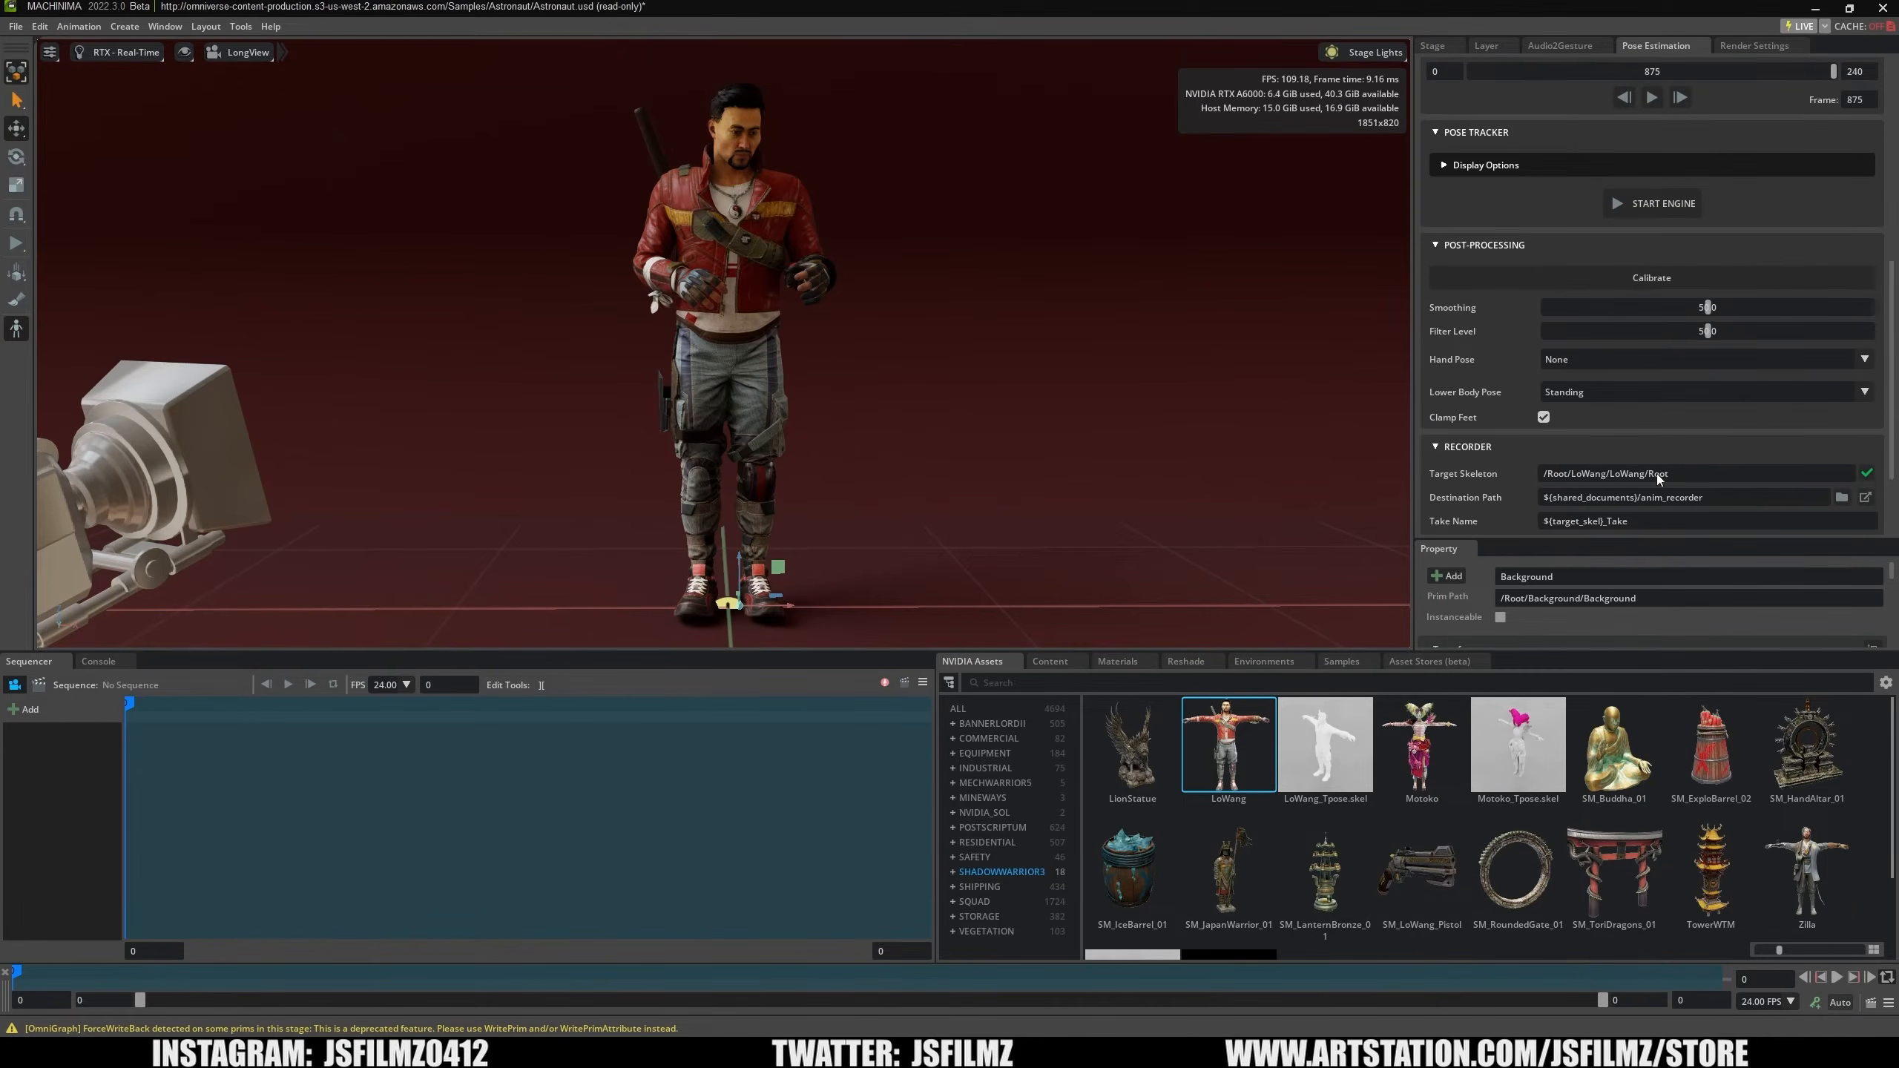
scroll(1518, 428, down, 1)
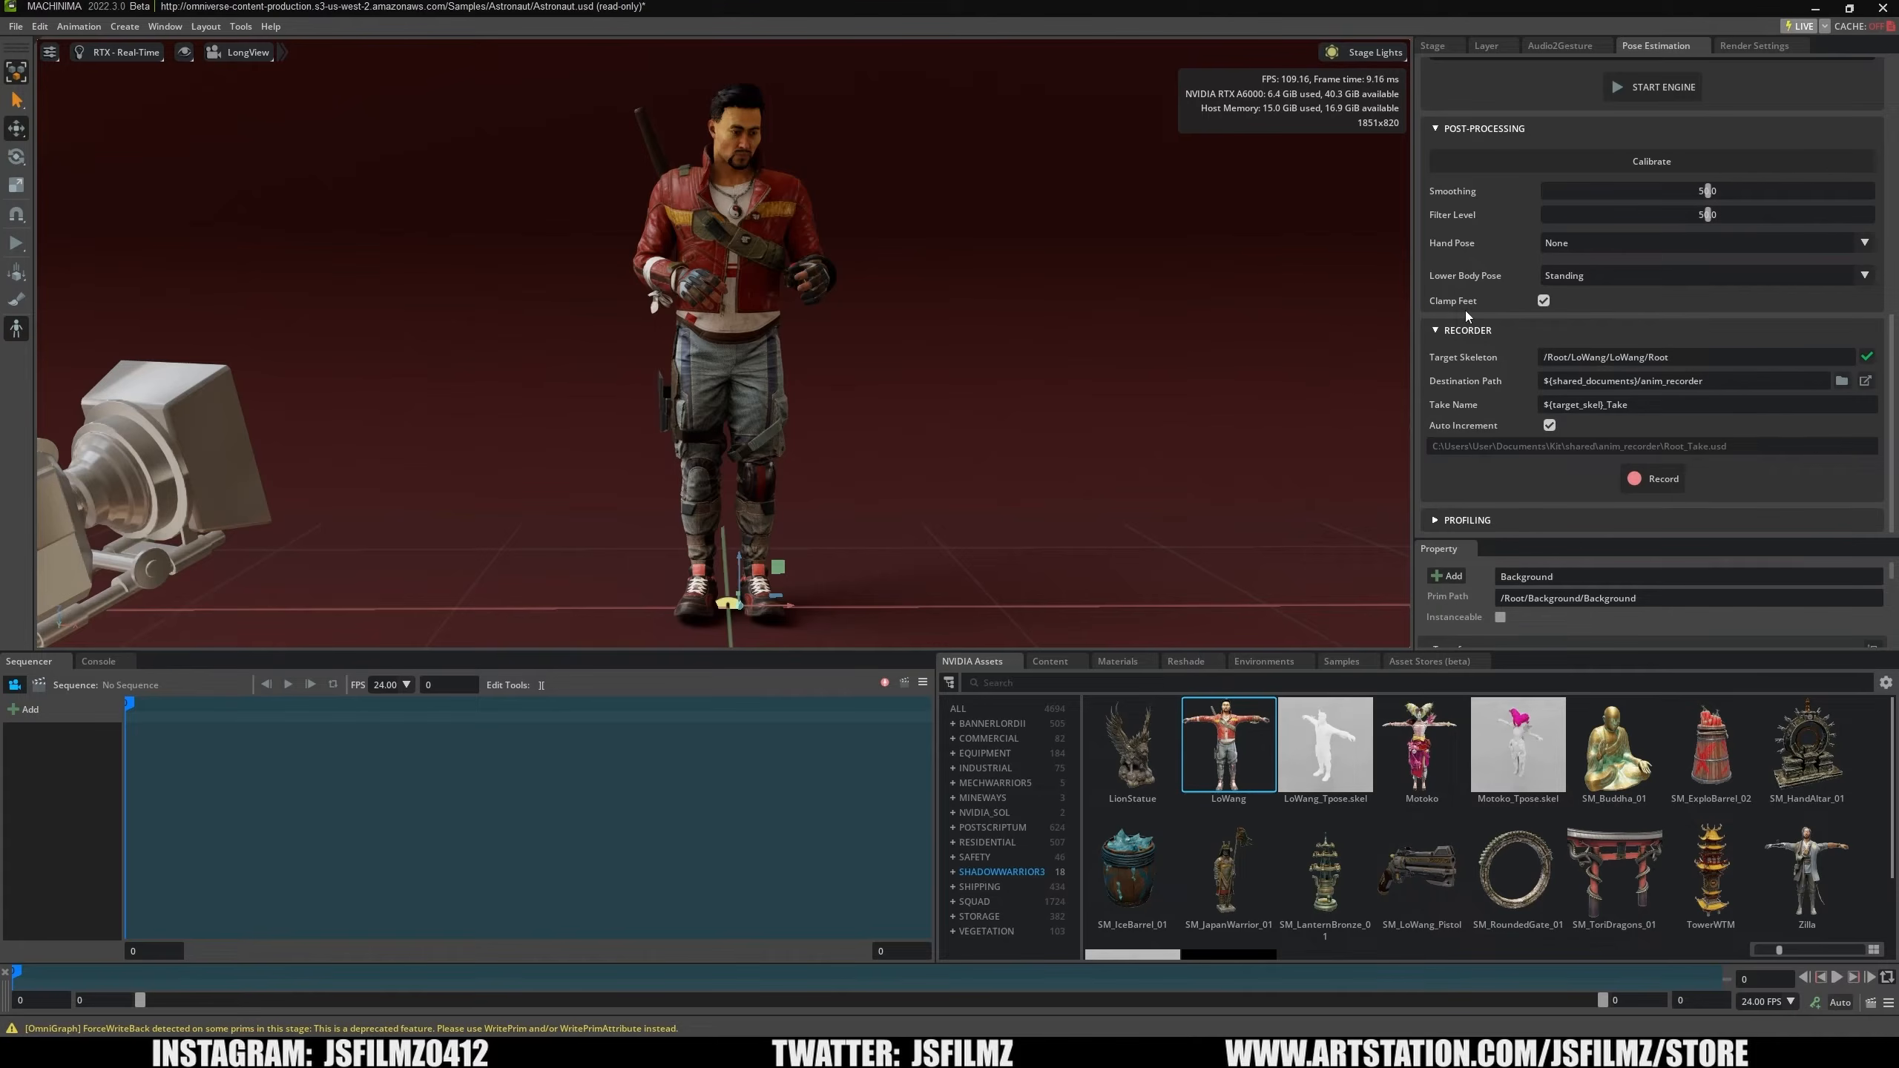
click(1670, 481)
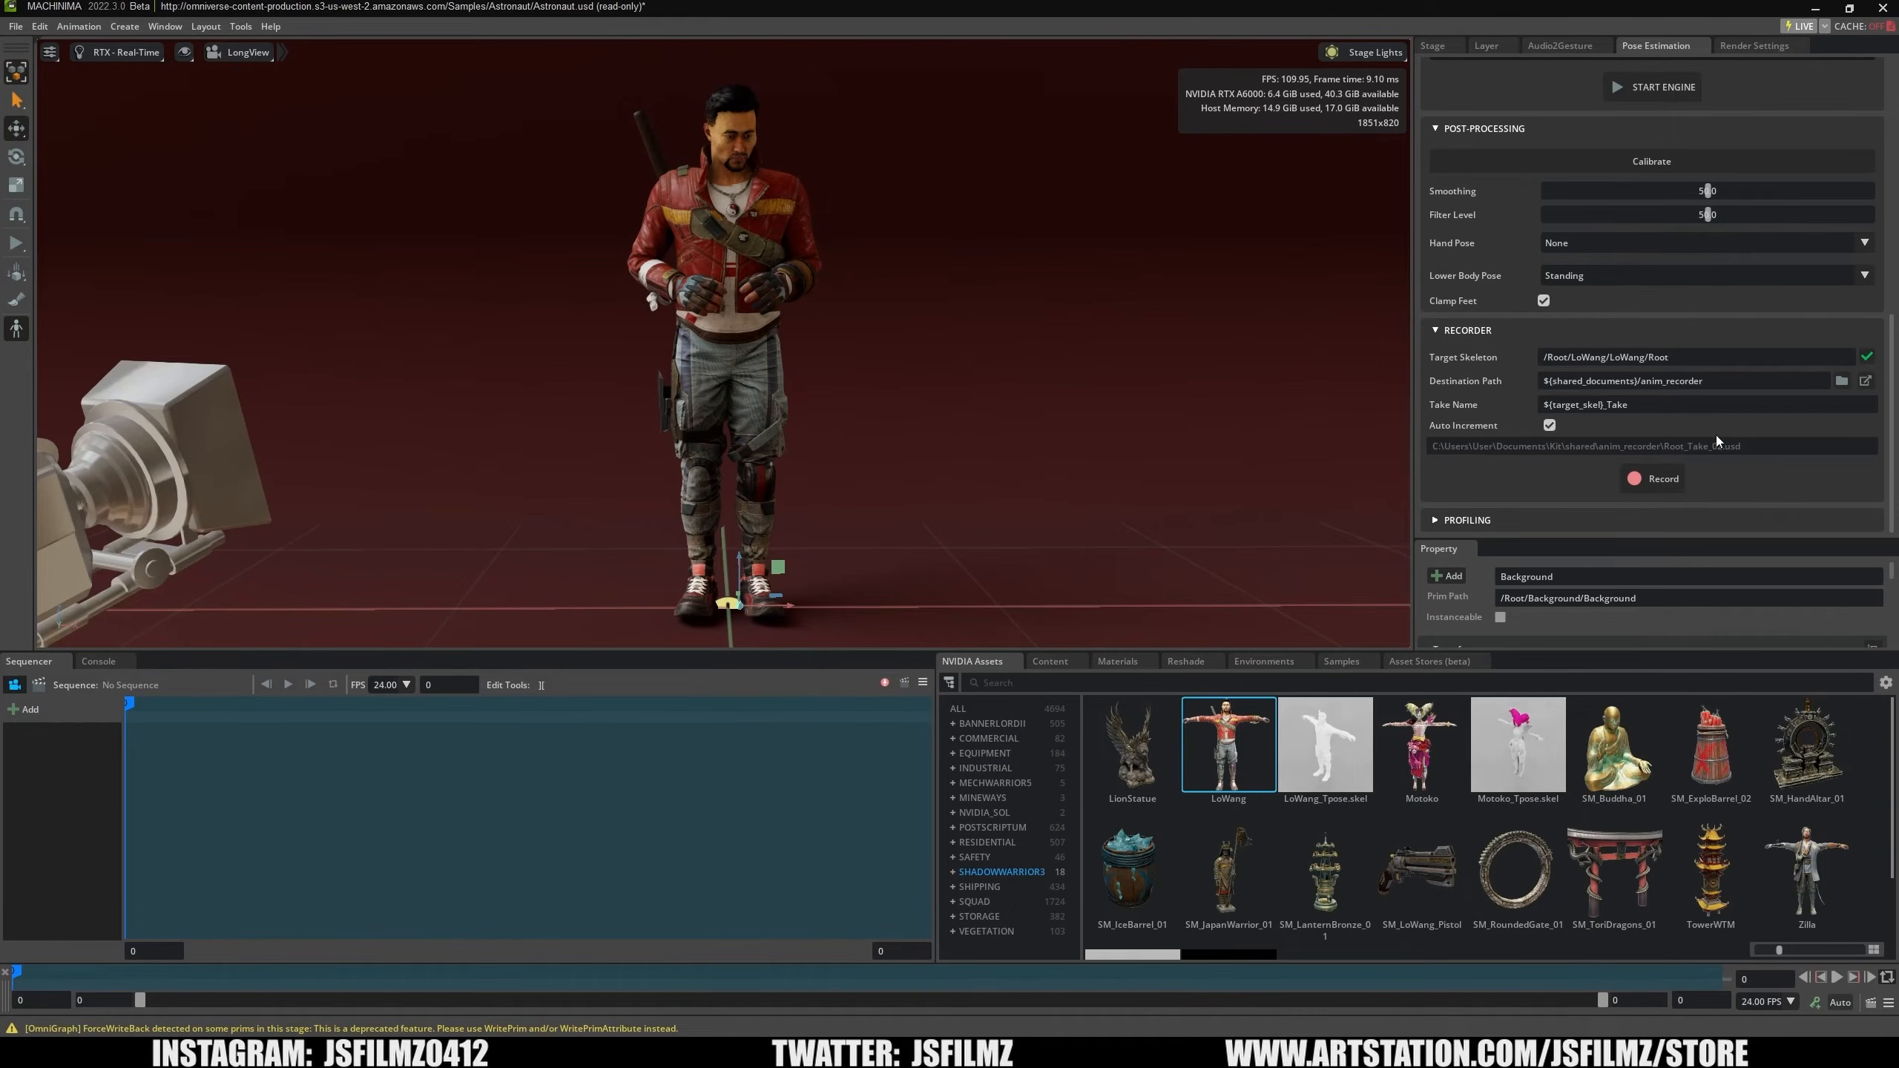
Copy the recording's folder path and open Documents/Kit/shared/anim_recorder in the content browser.
drag(1668, 447, 1318, 455)
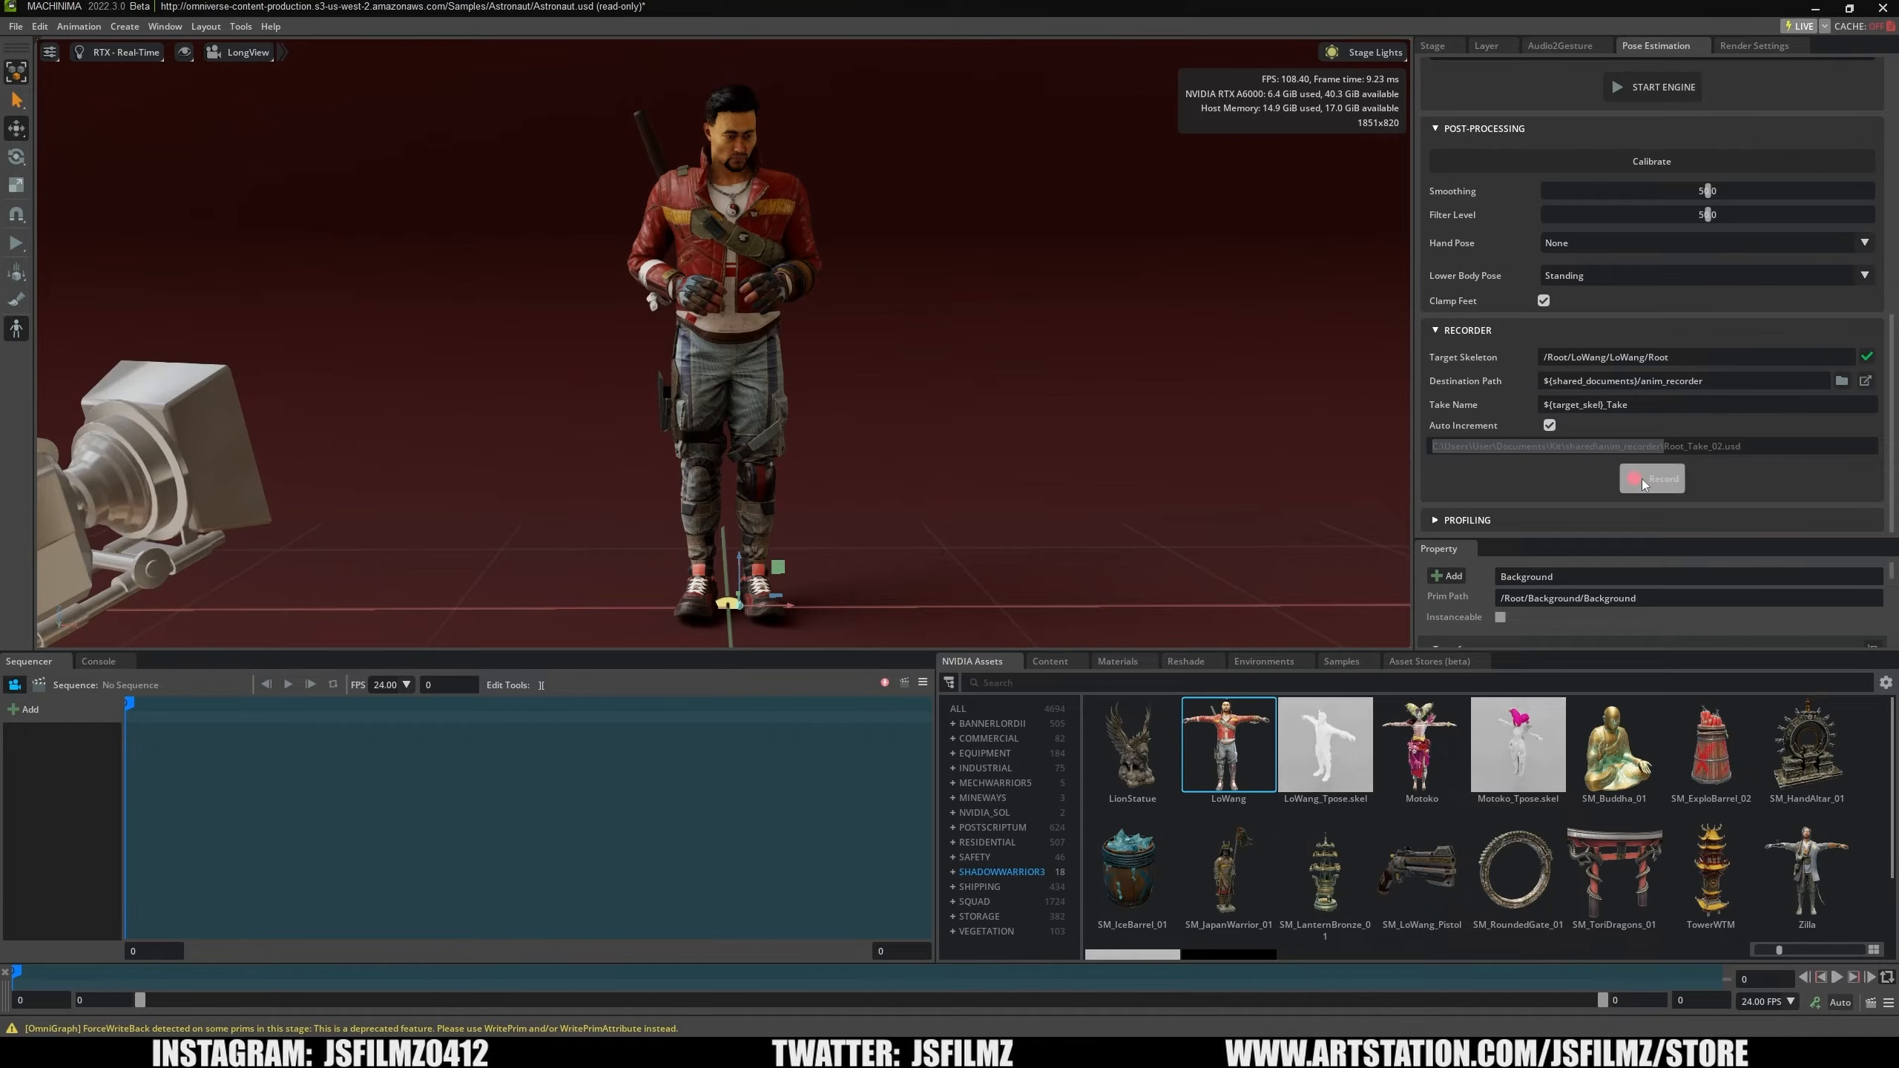
click(1098, 648)
click(1050, 661)
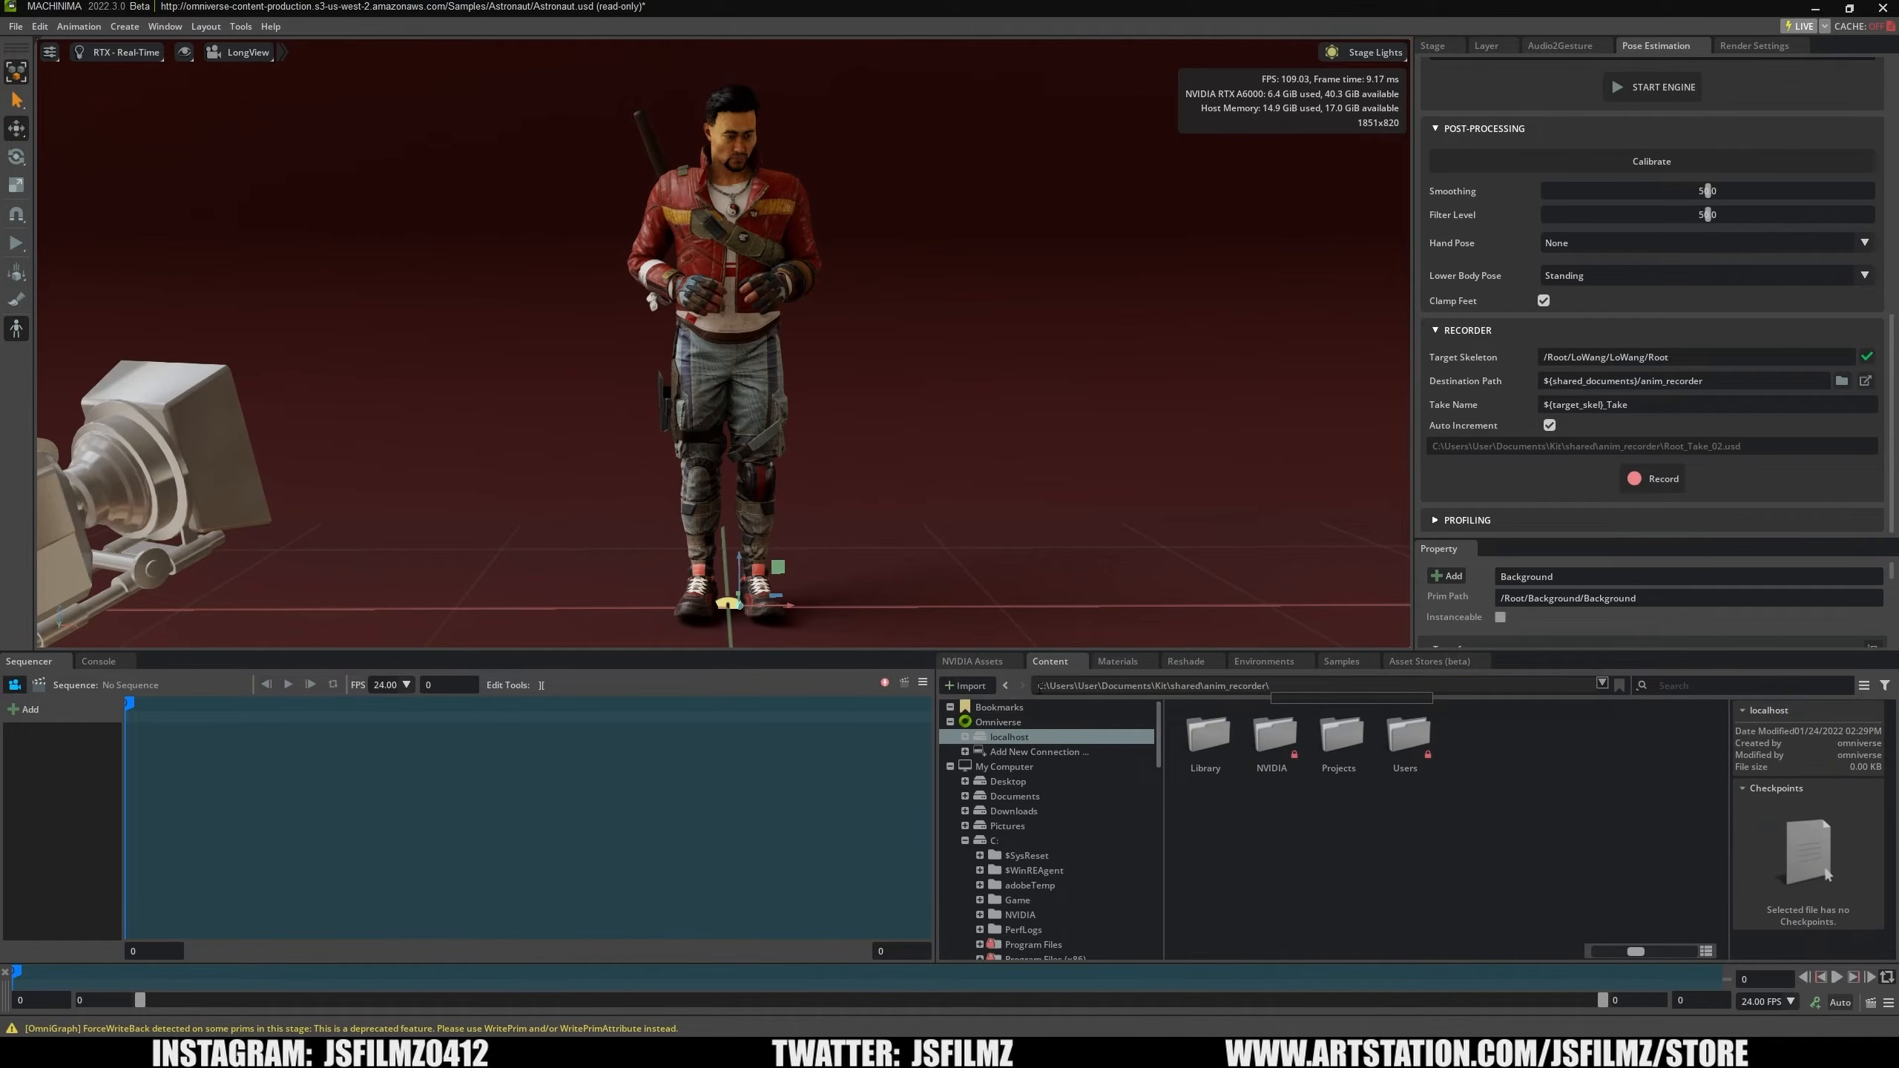
key(Return)
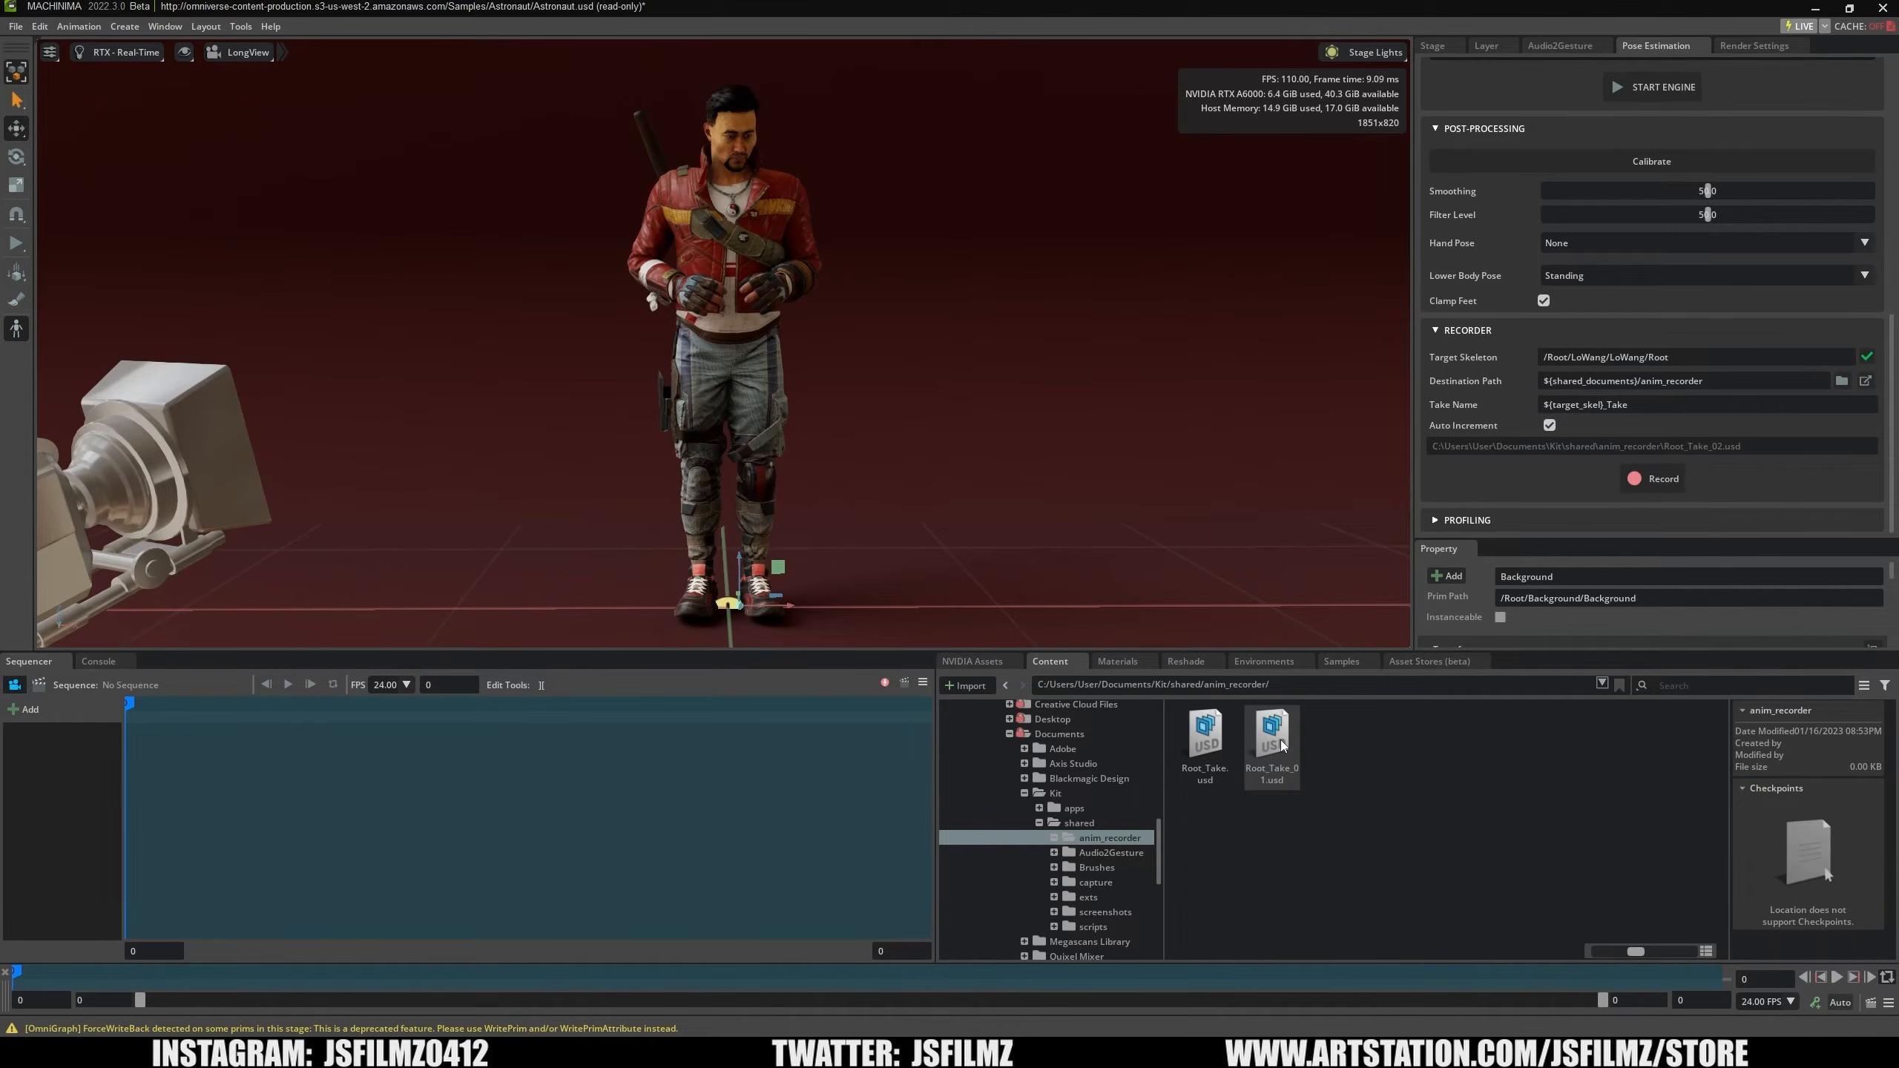
Select the whole LoWang character in the stage and add it to the sequencer as a track.
click(1453, 45)
click(765, 217)
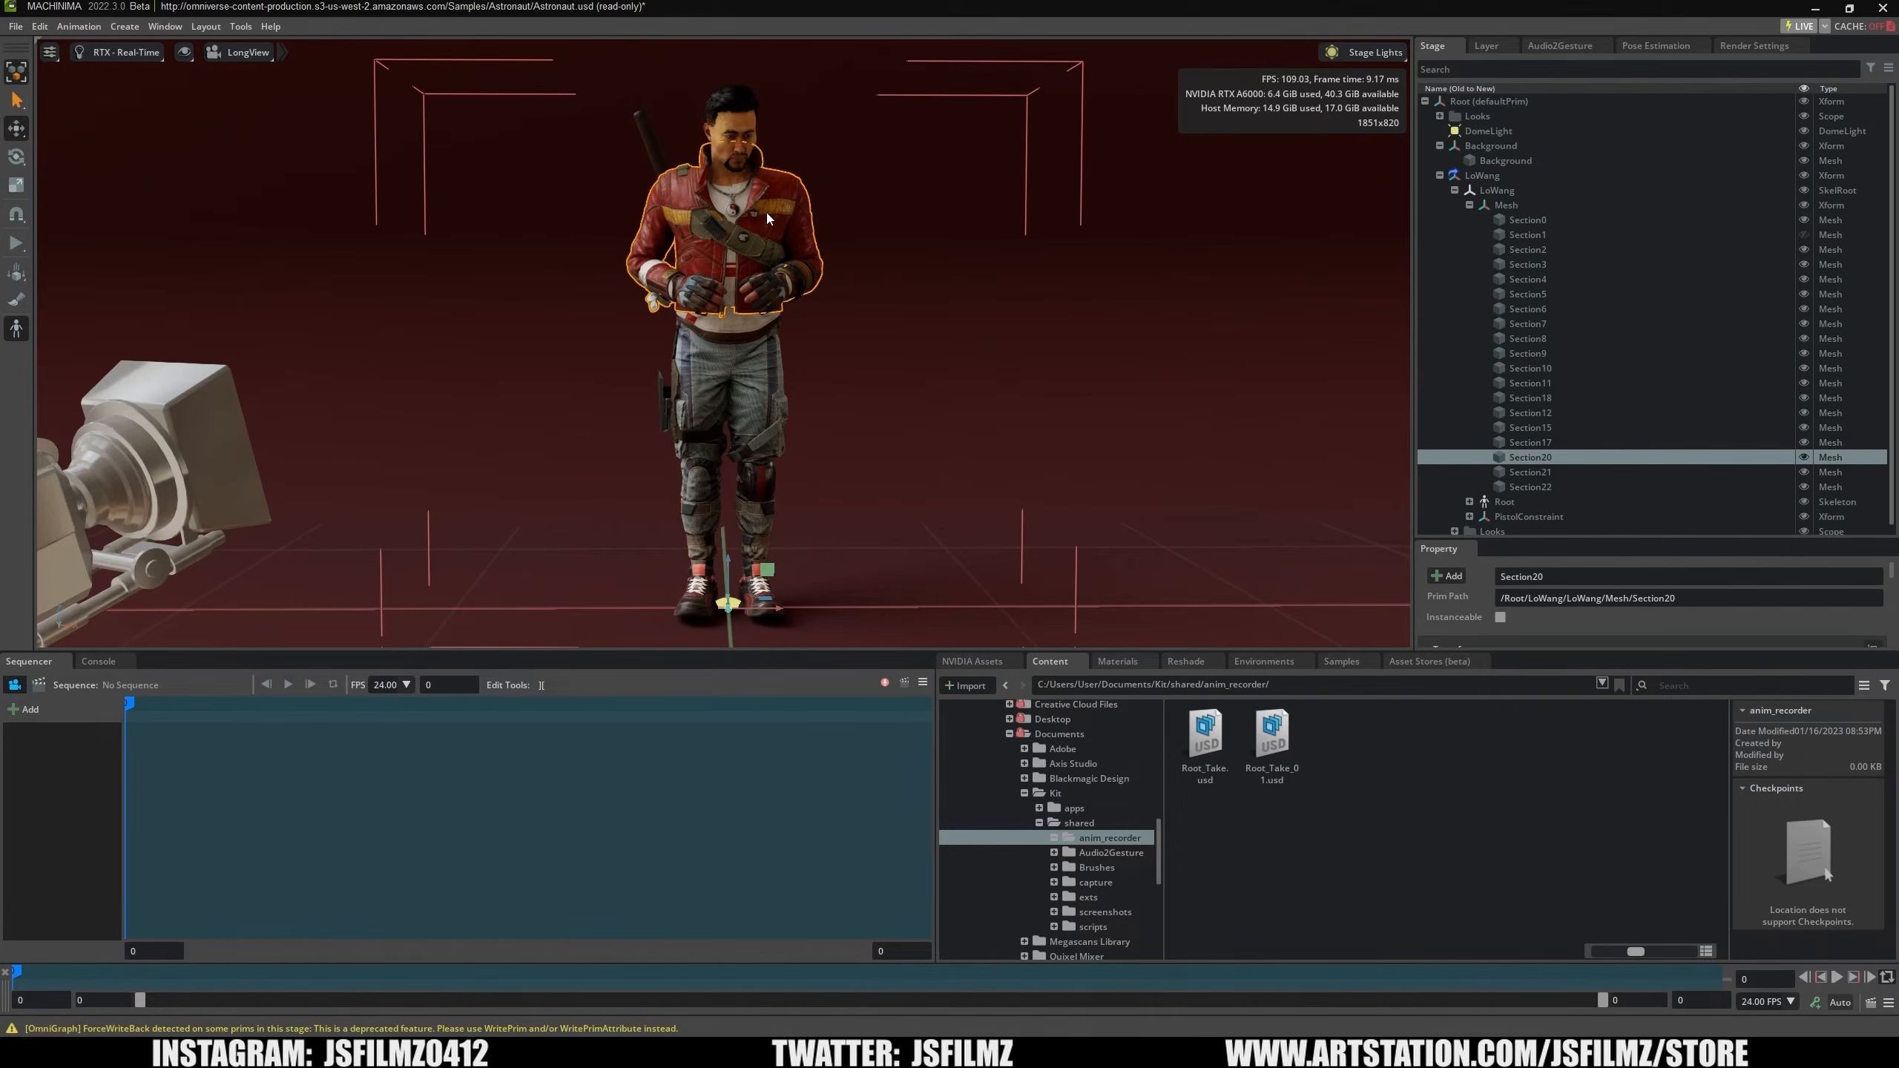
click(1480, 178)
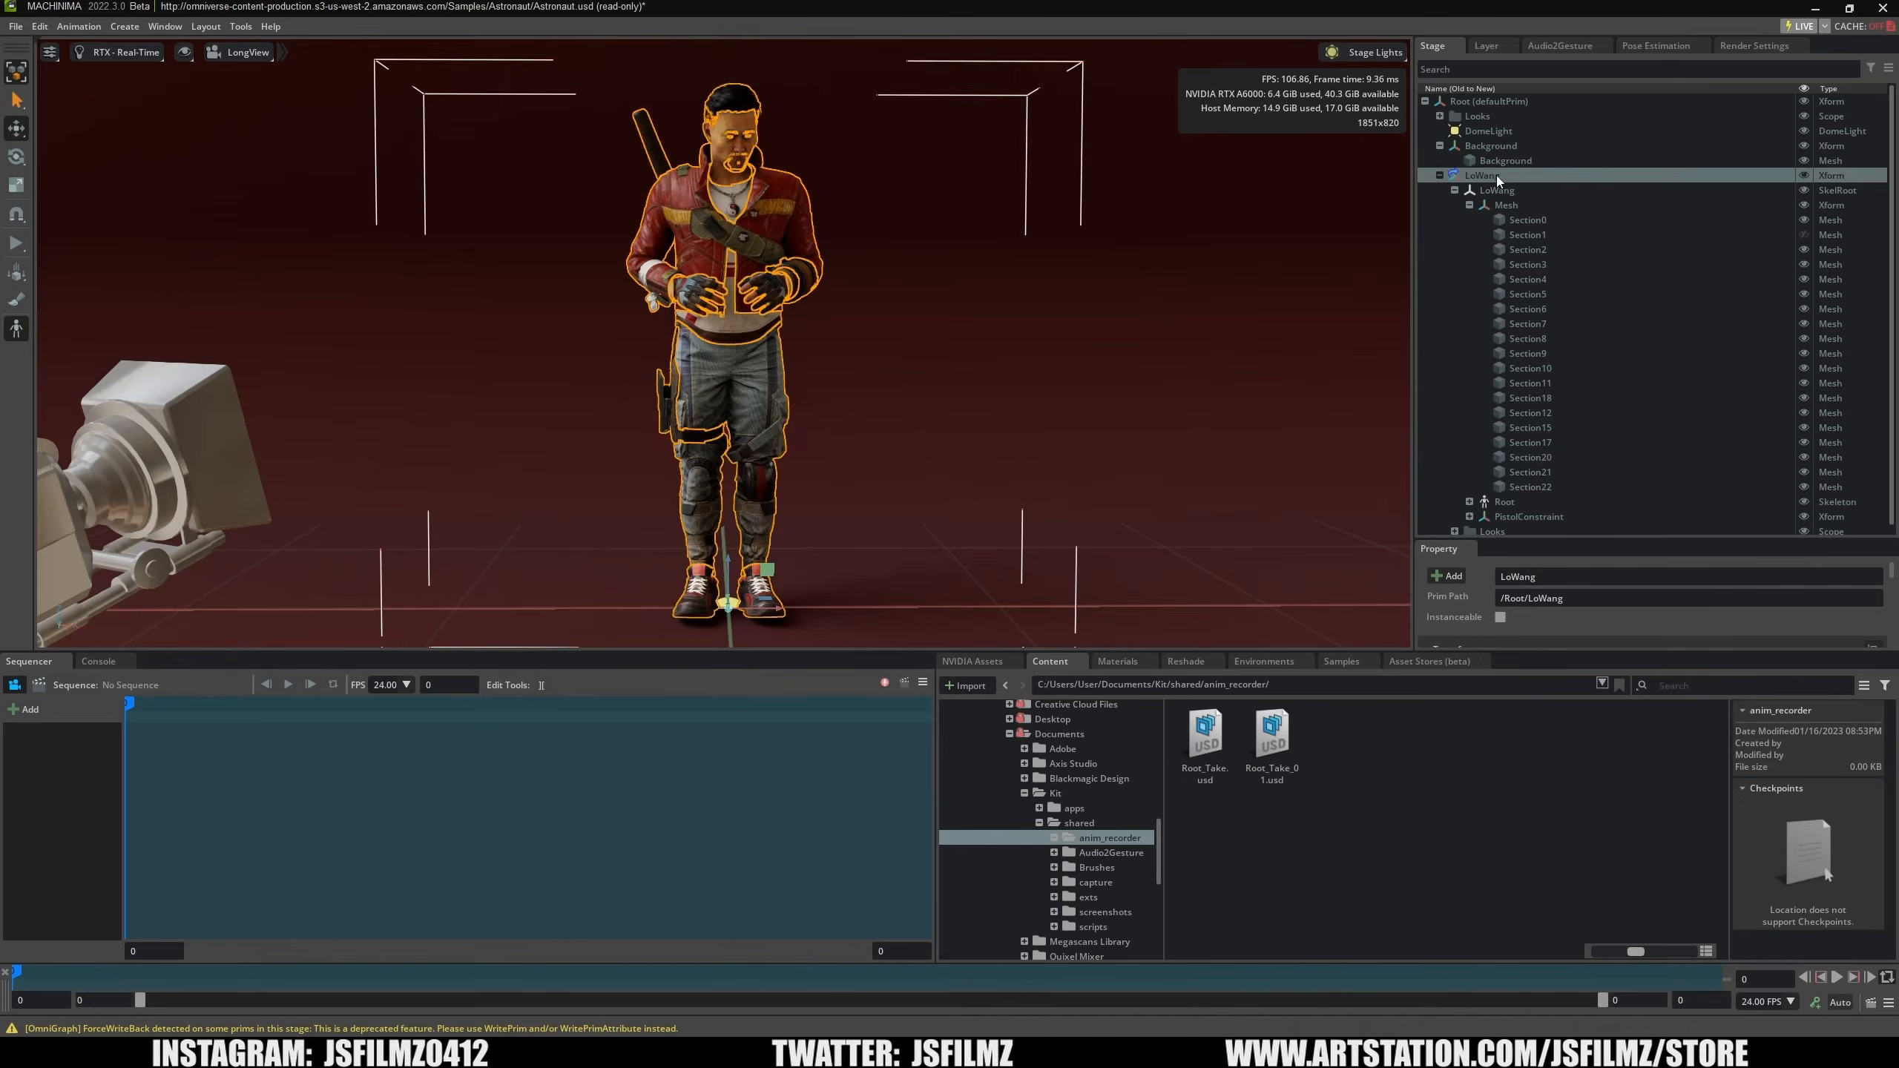
drag(1496, 183, 144, 739)
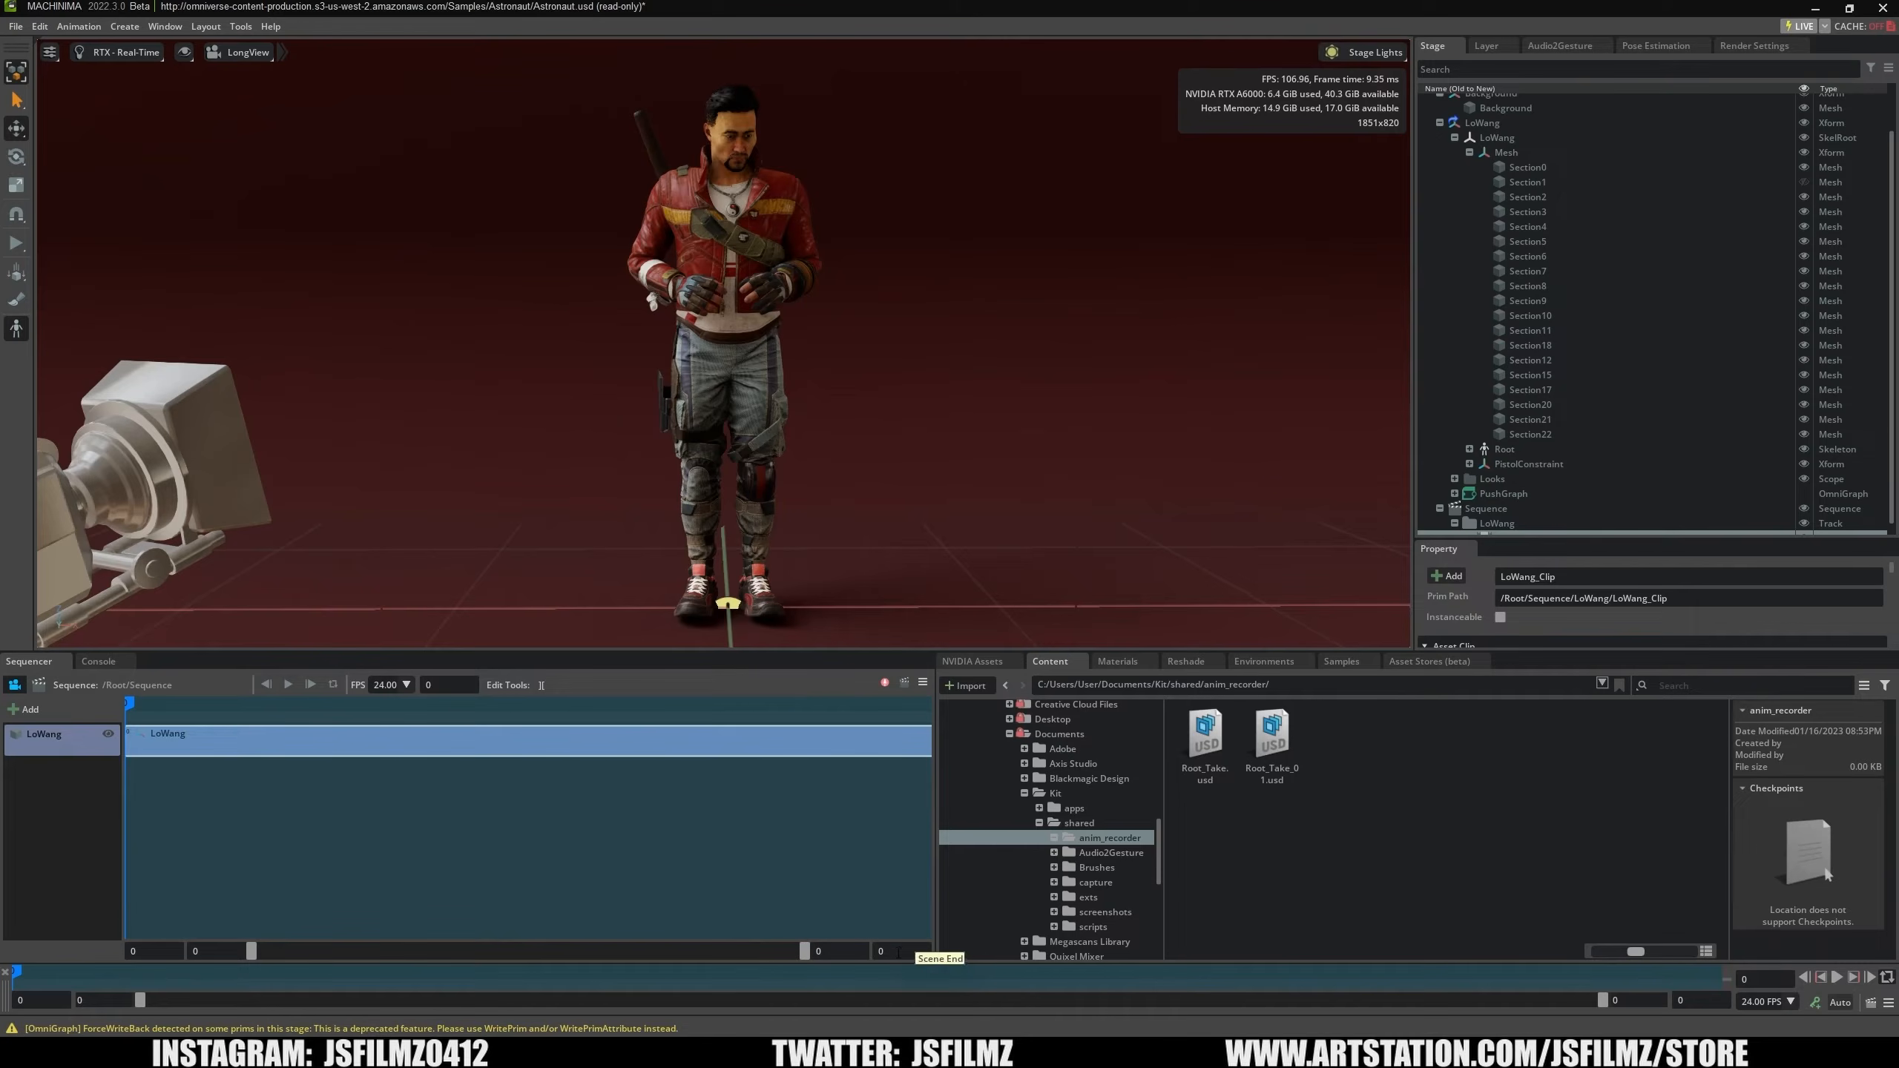
Set the scene end to frame 500 and widen the sequencer's visible range to about 220 frames.
drag(892, 952, 838, 952)
text(500)
key(Return)
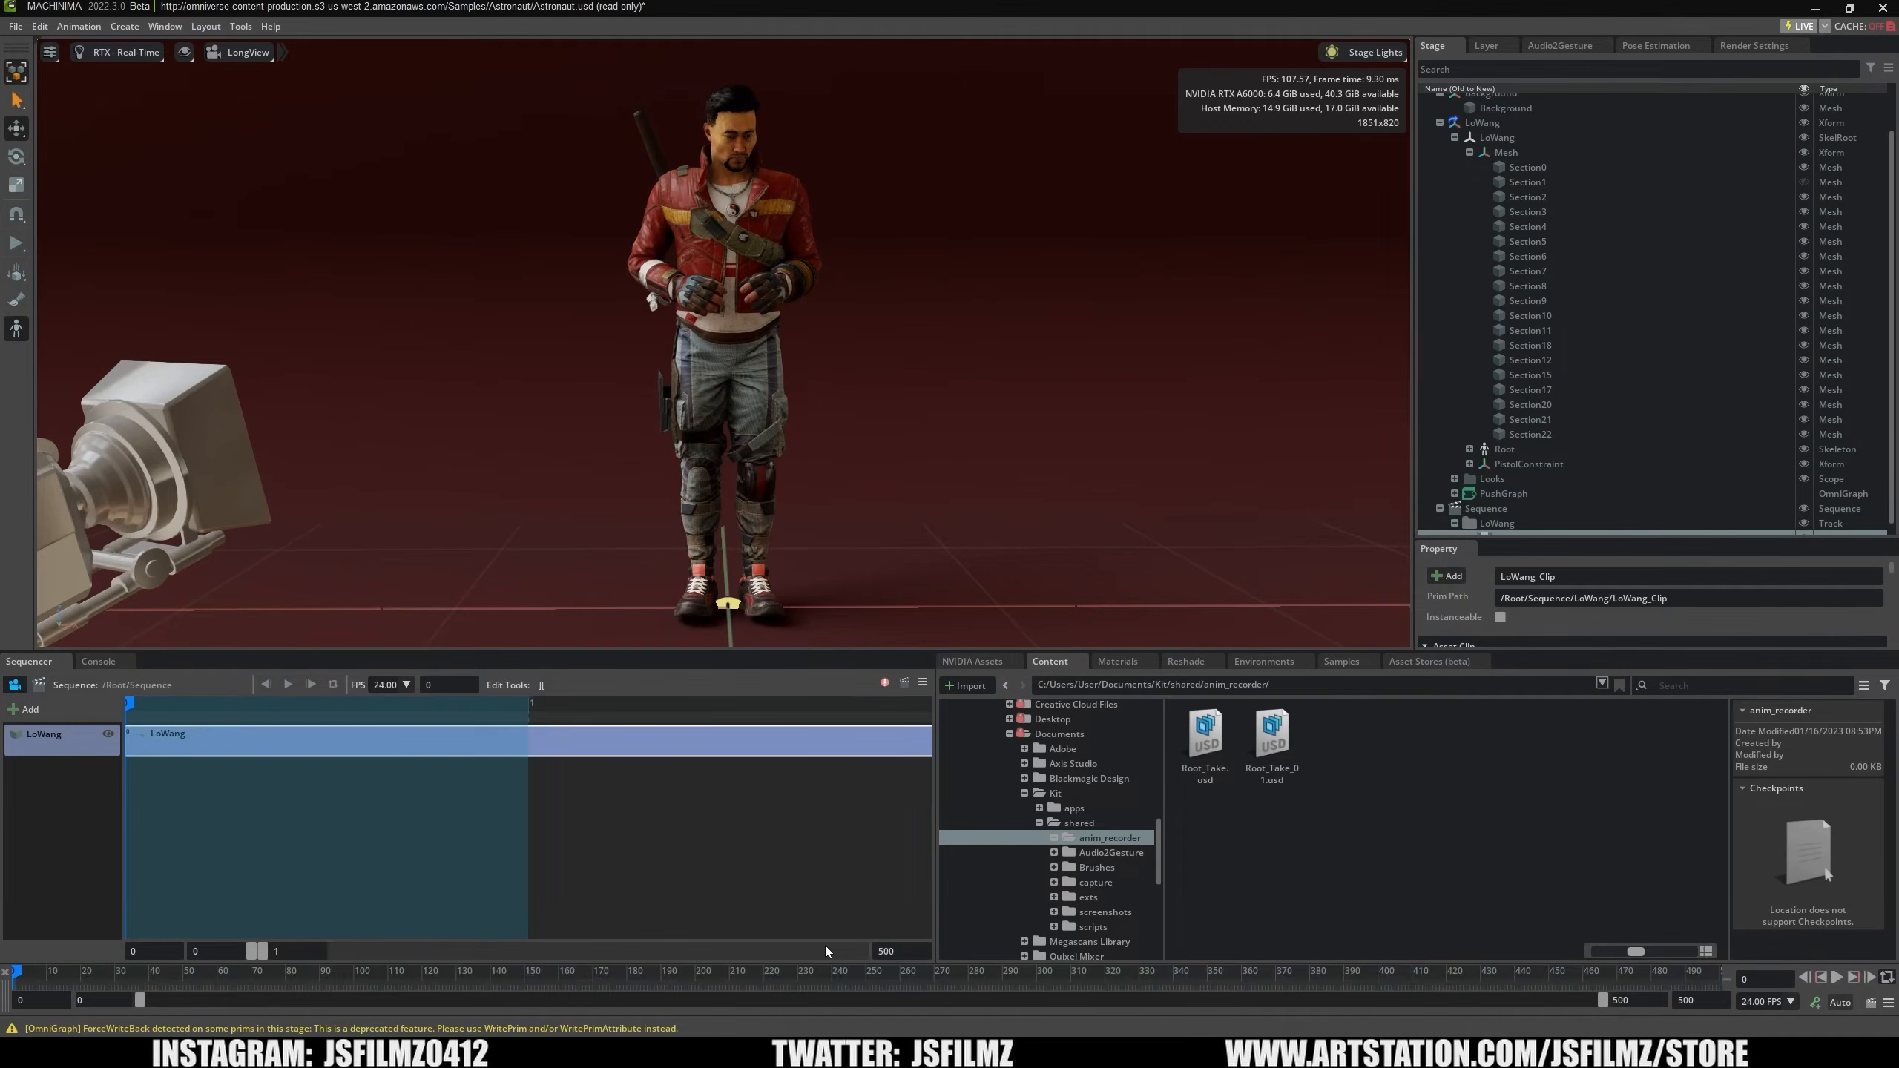
scroll(647, 865, down, 2)
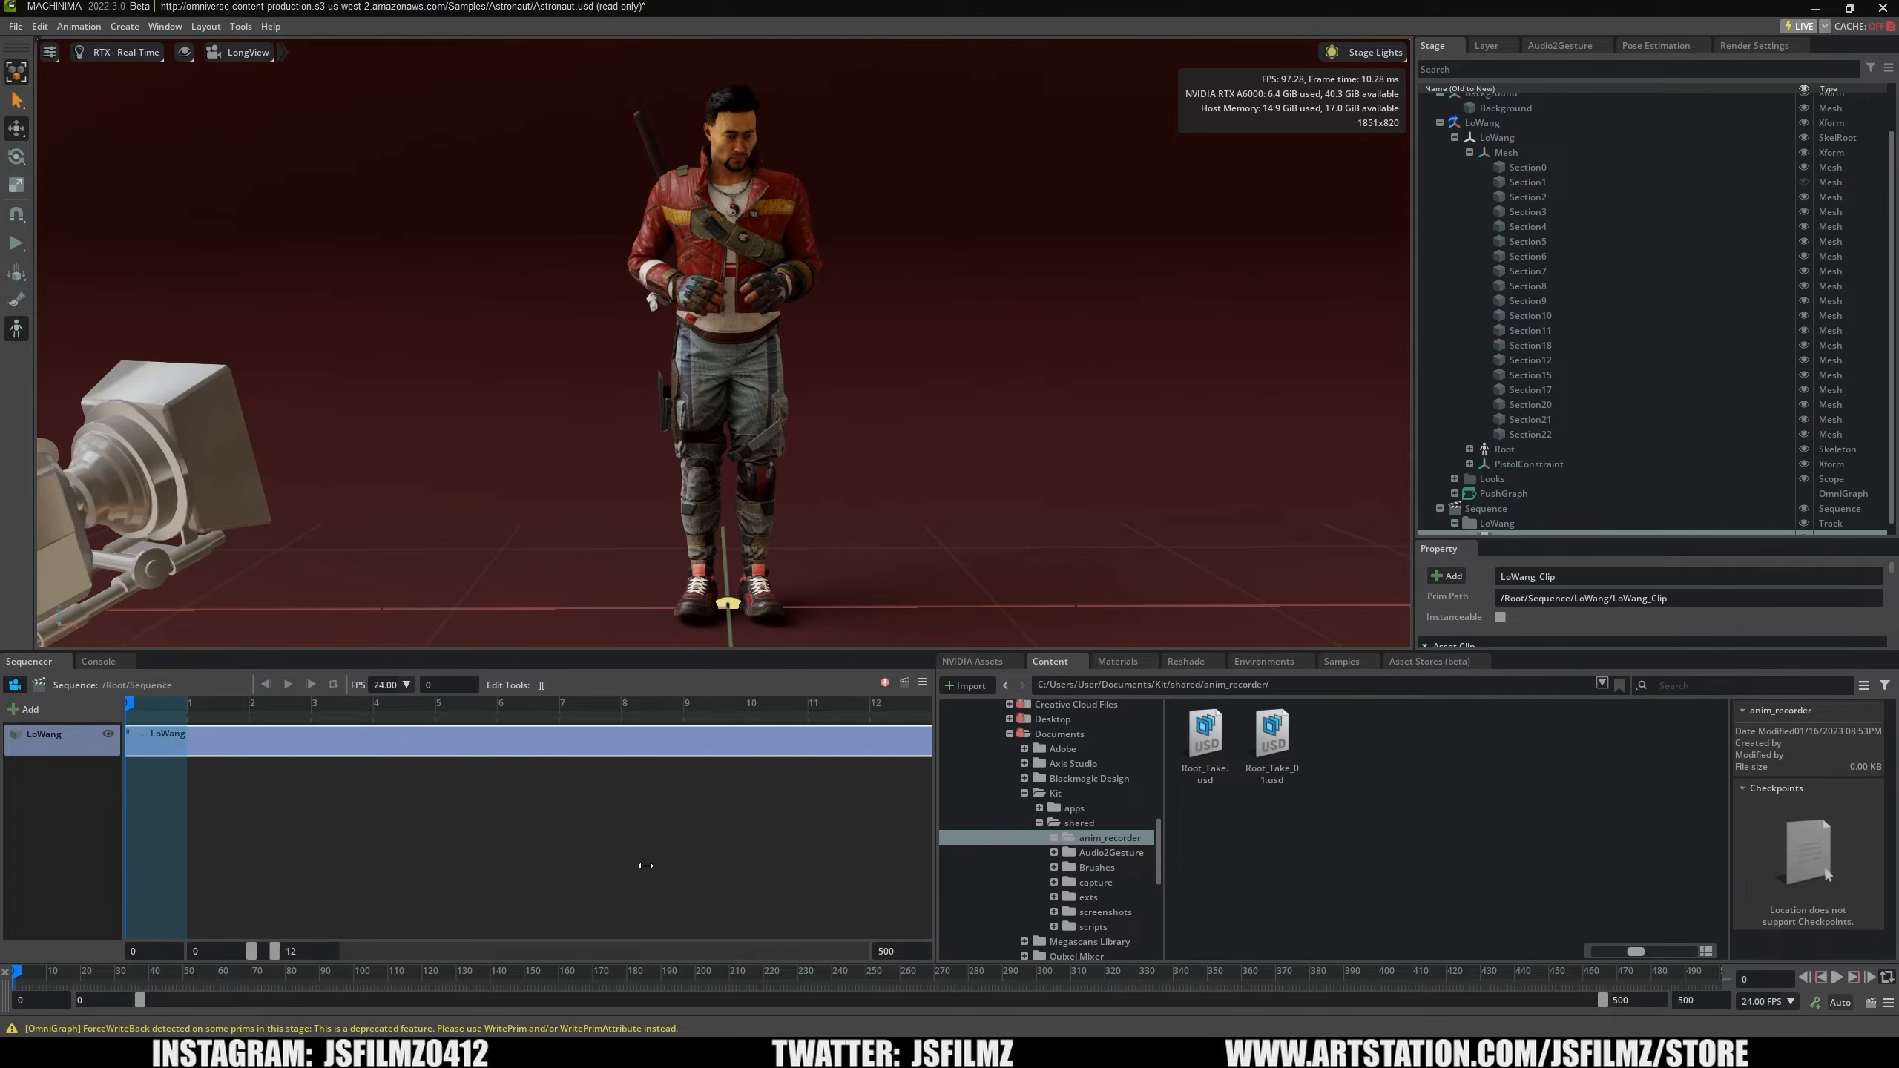
scroll(646, 865, up, 4)
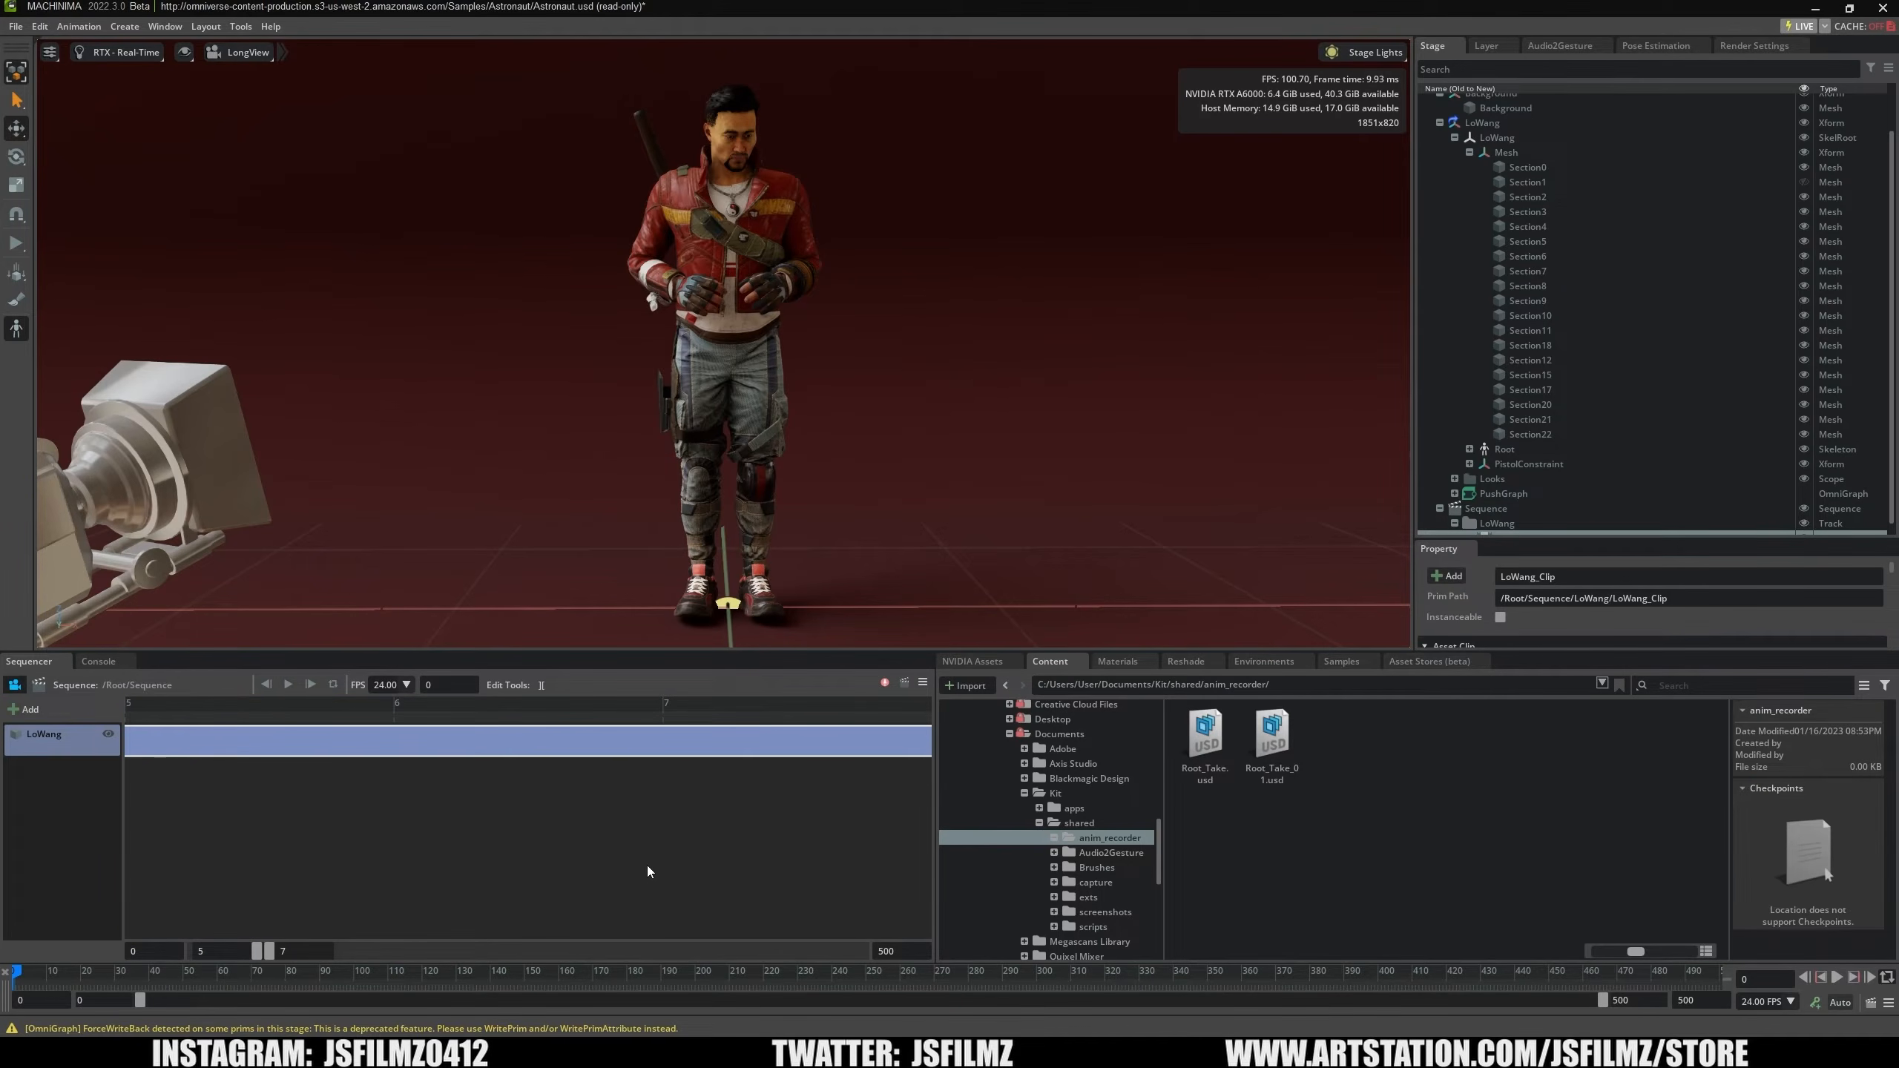
scroll(648, 872, down, 5)
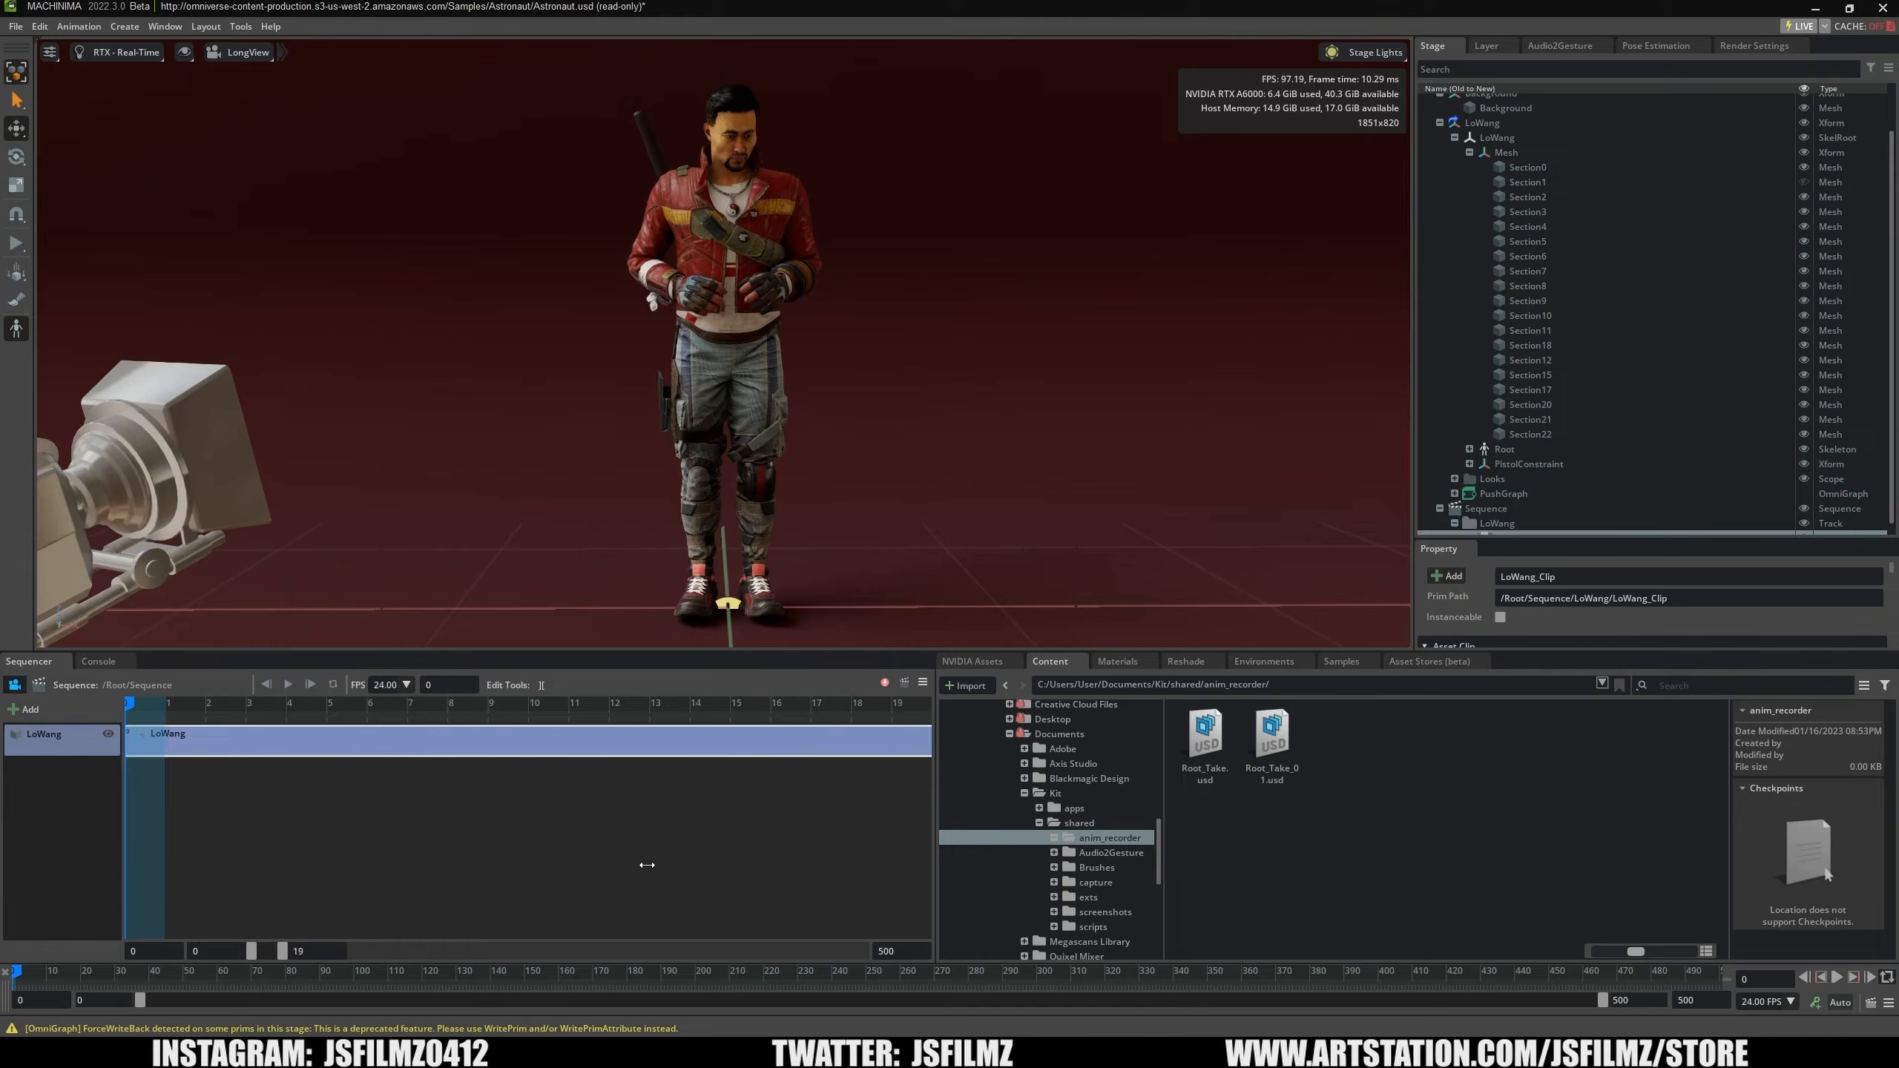
scroll(647, 865, down, 5)
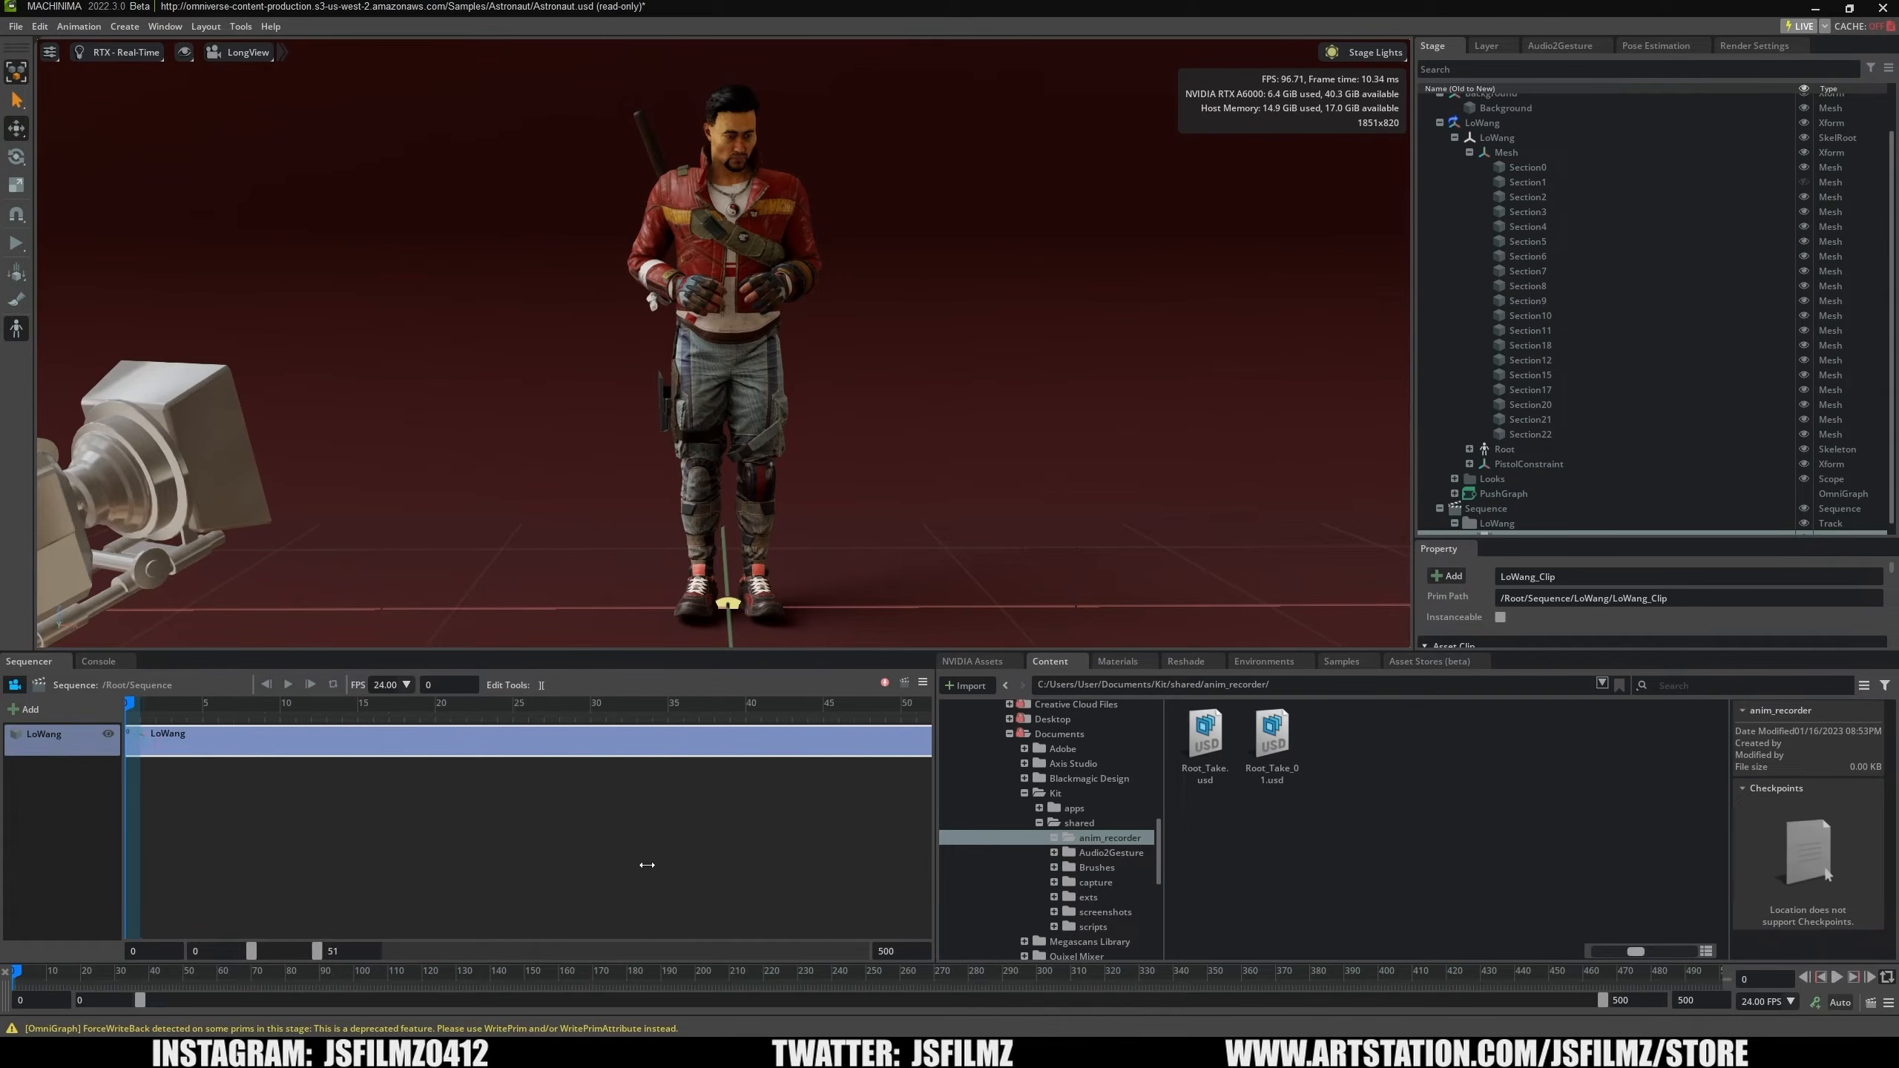
scroll(647, 865, down, 5)
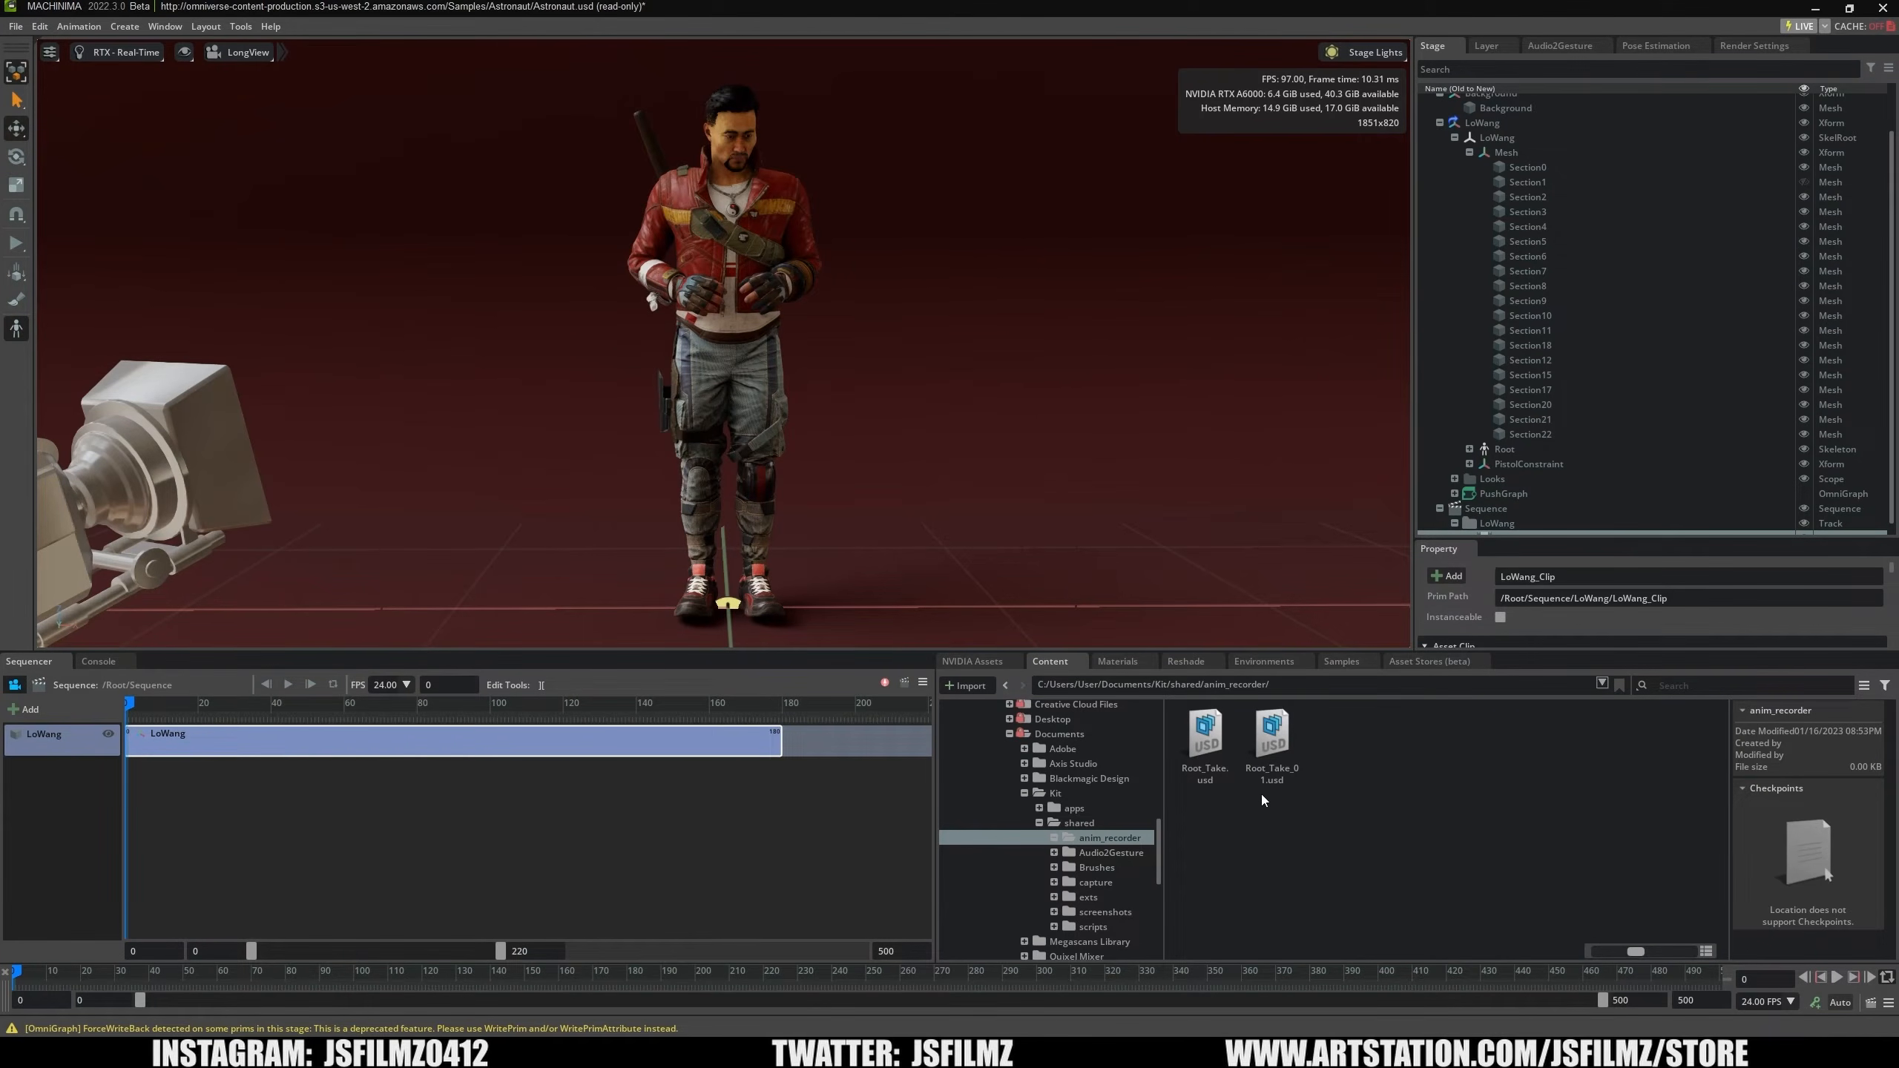
Apply the recorded Root_Take_01.usd animation to the LoWang clip and play the sequence.
drag(1274, 763, 136, 743)
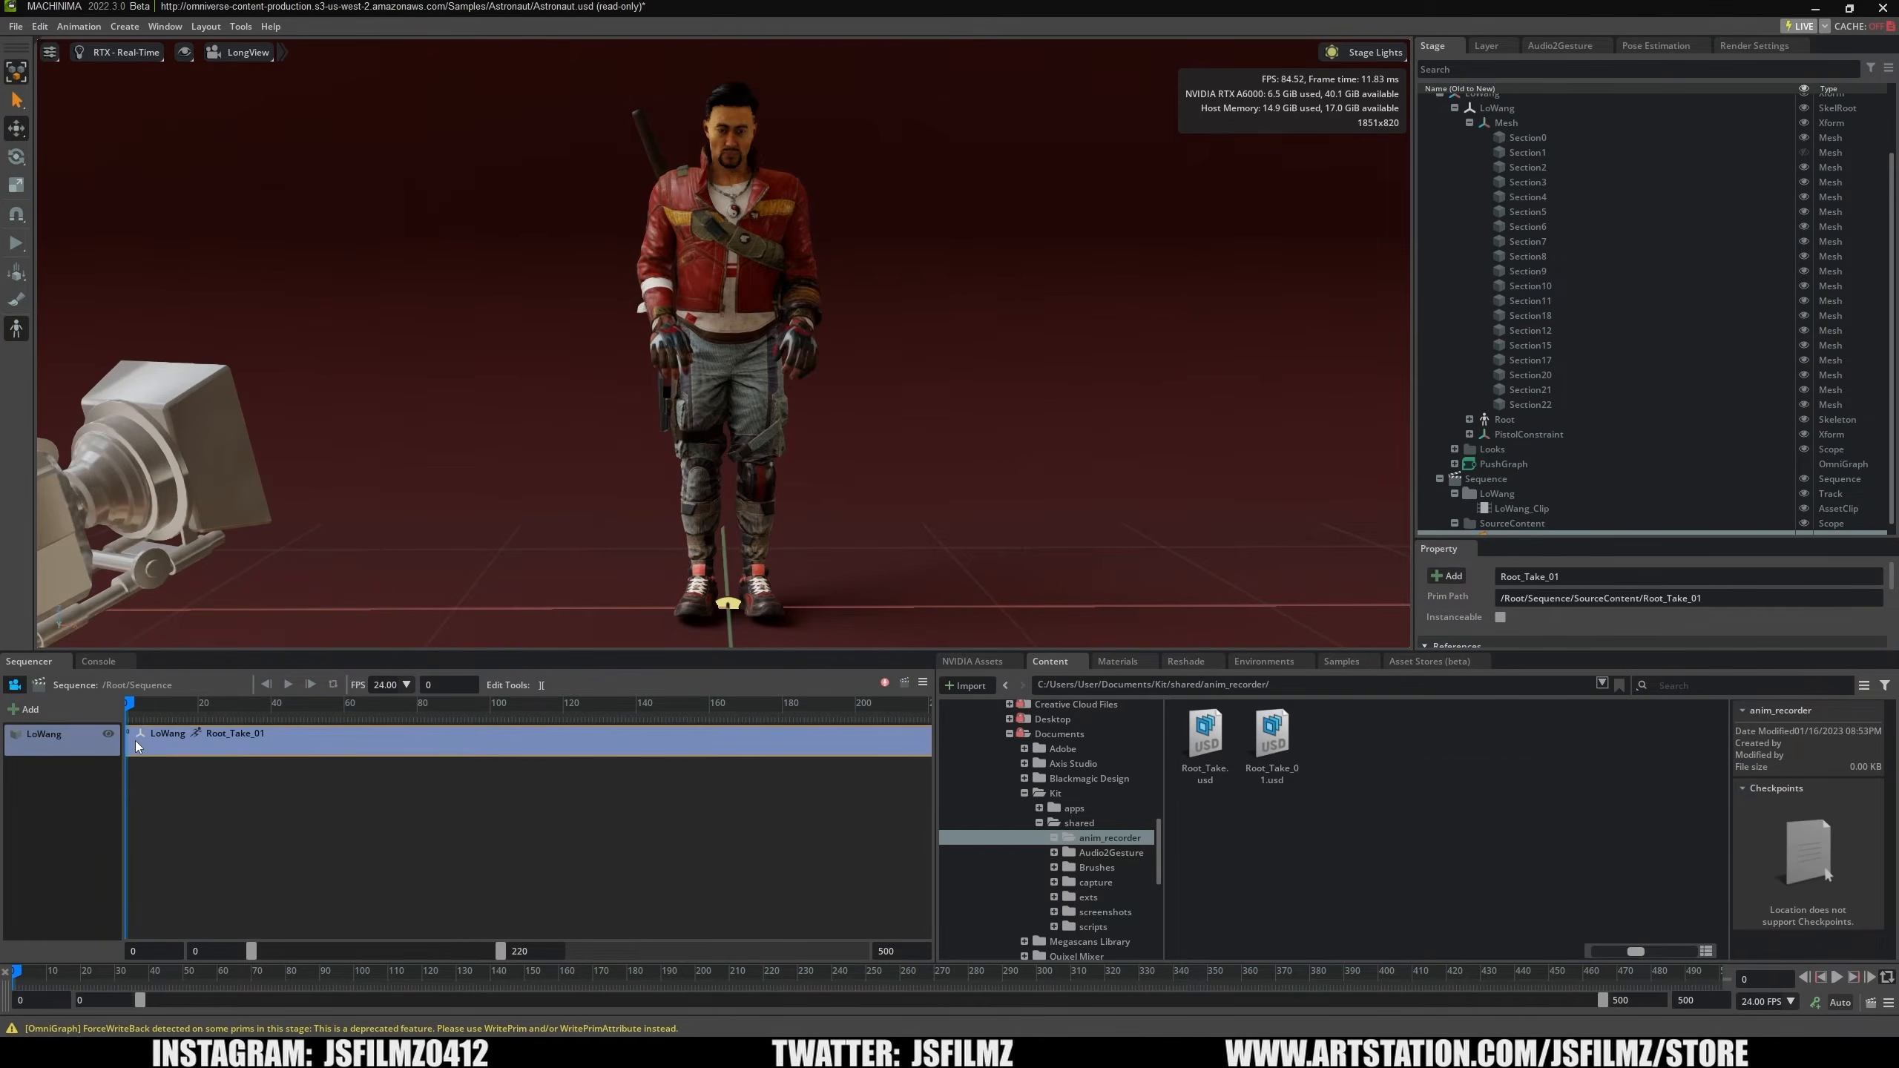
click(288, 687)
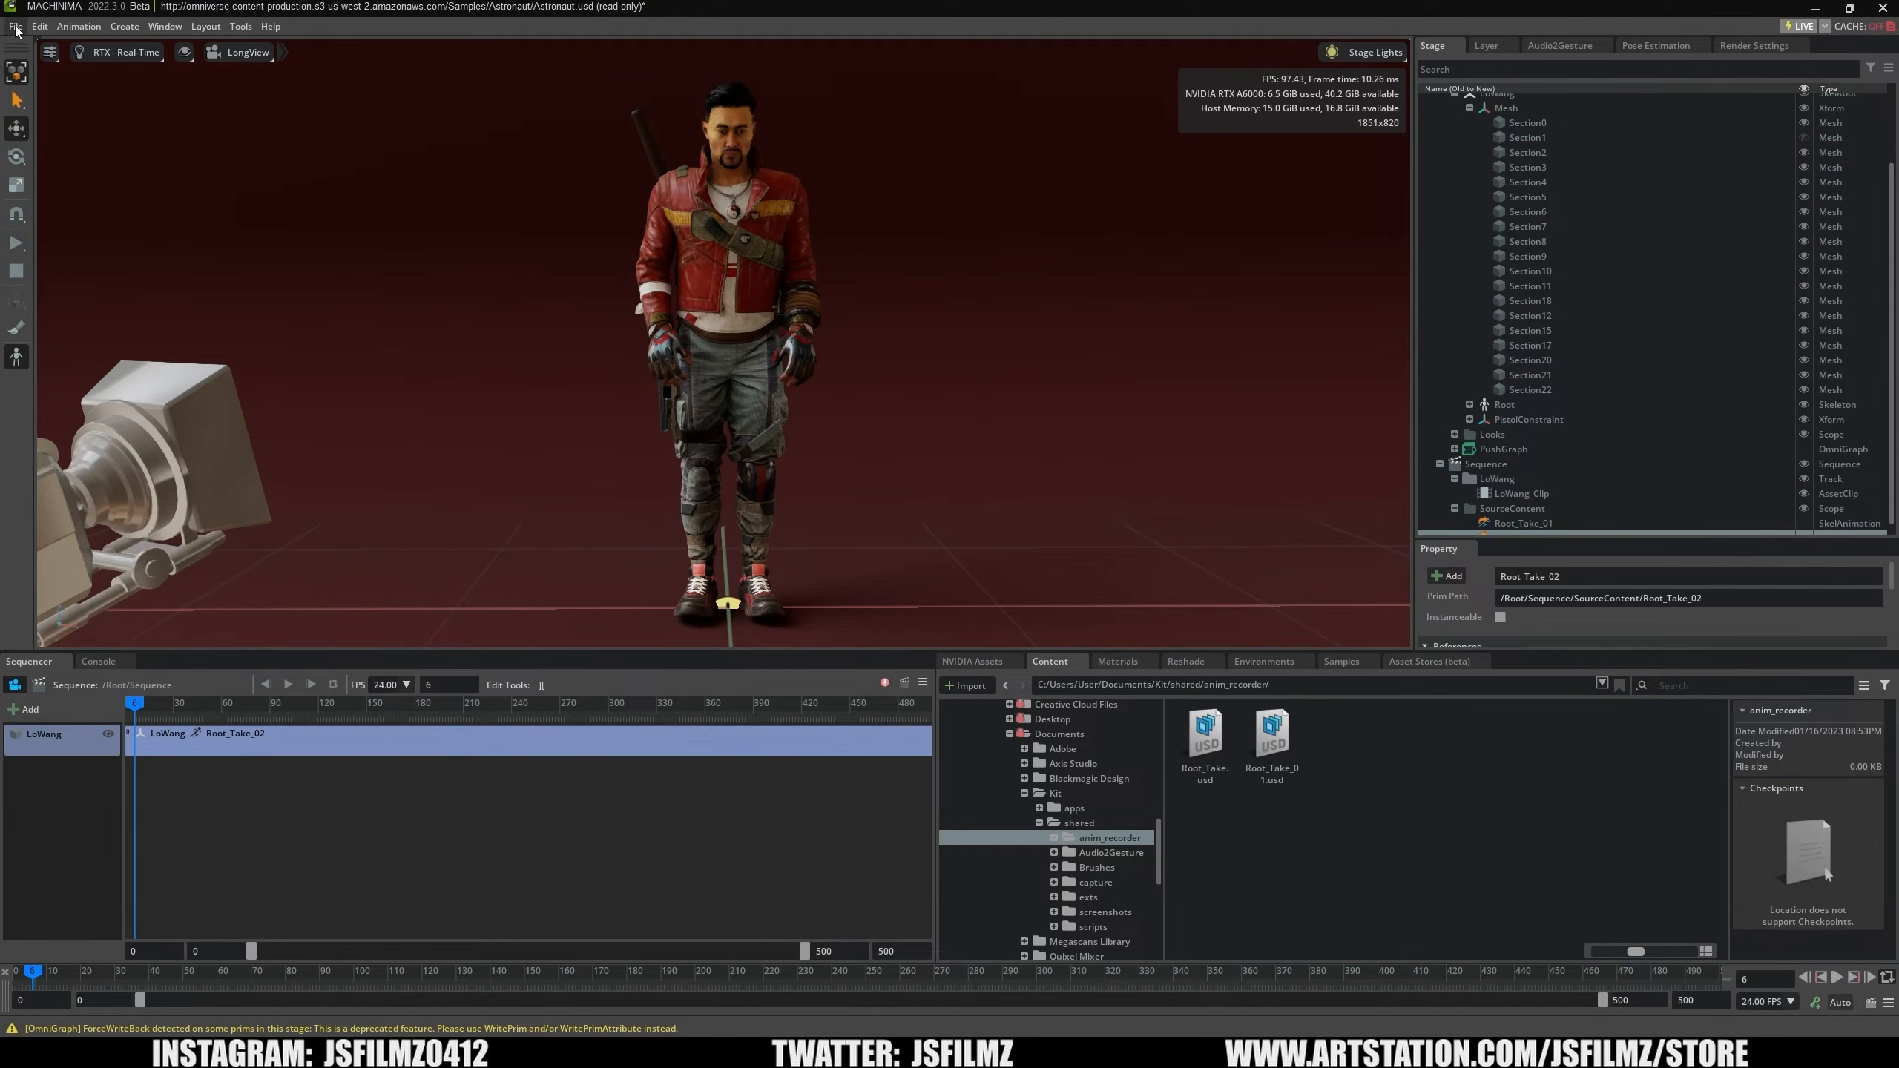
Save the scene over the existing Astronautcopy.usd file.
click(16, 28)
click(41, 172)
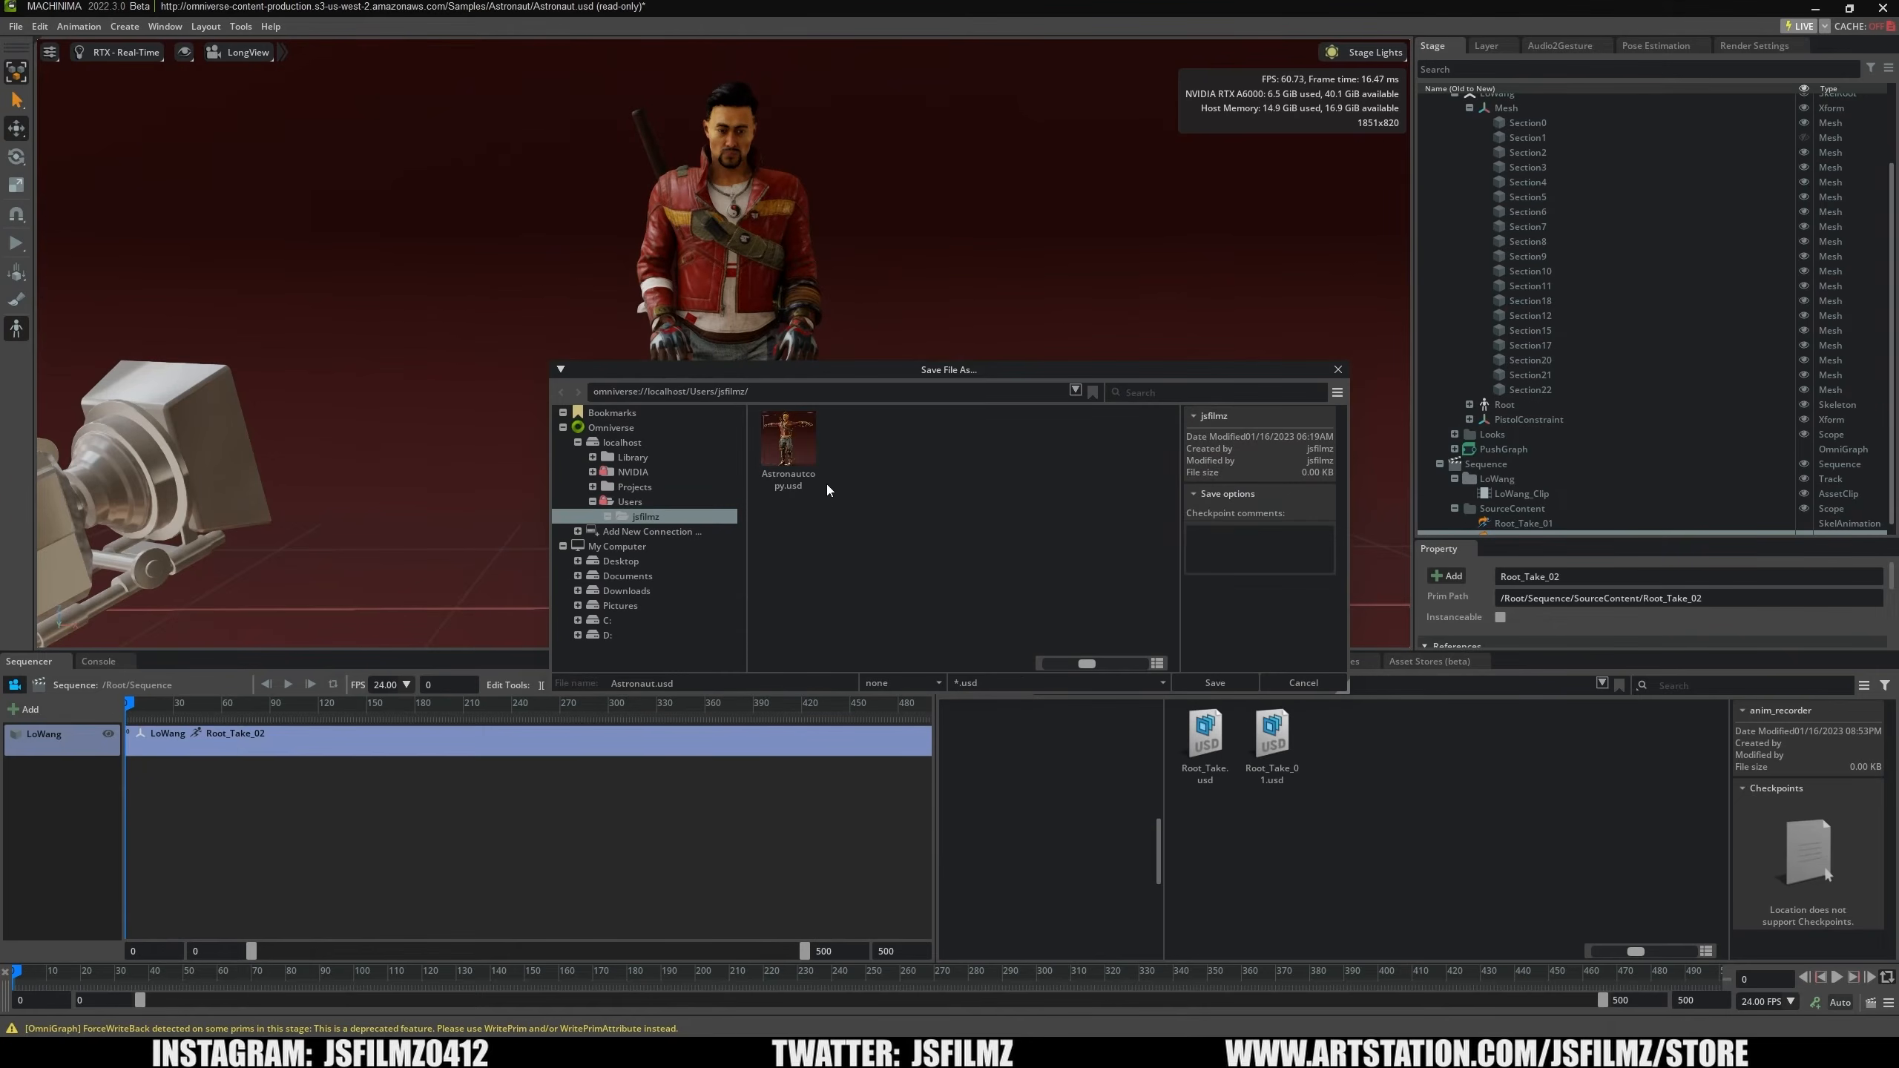
double_click(803, 443)
click(932, 550)
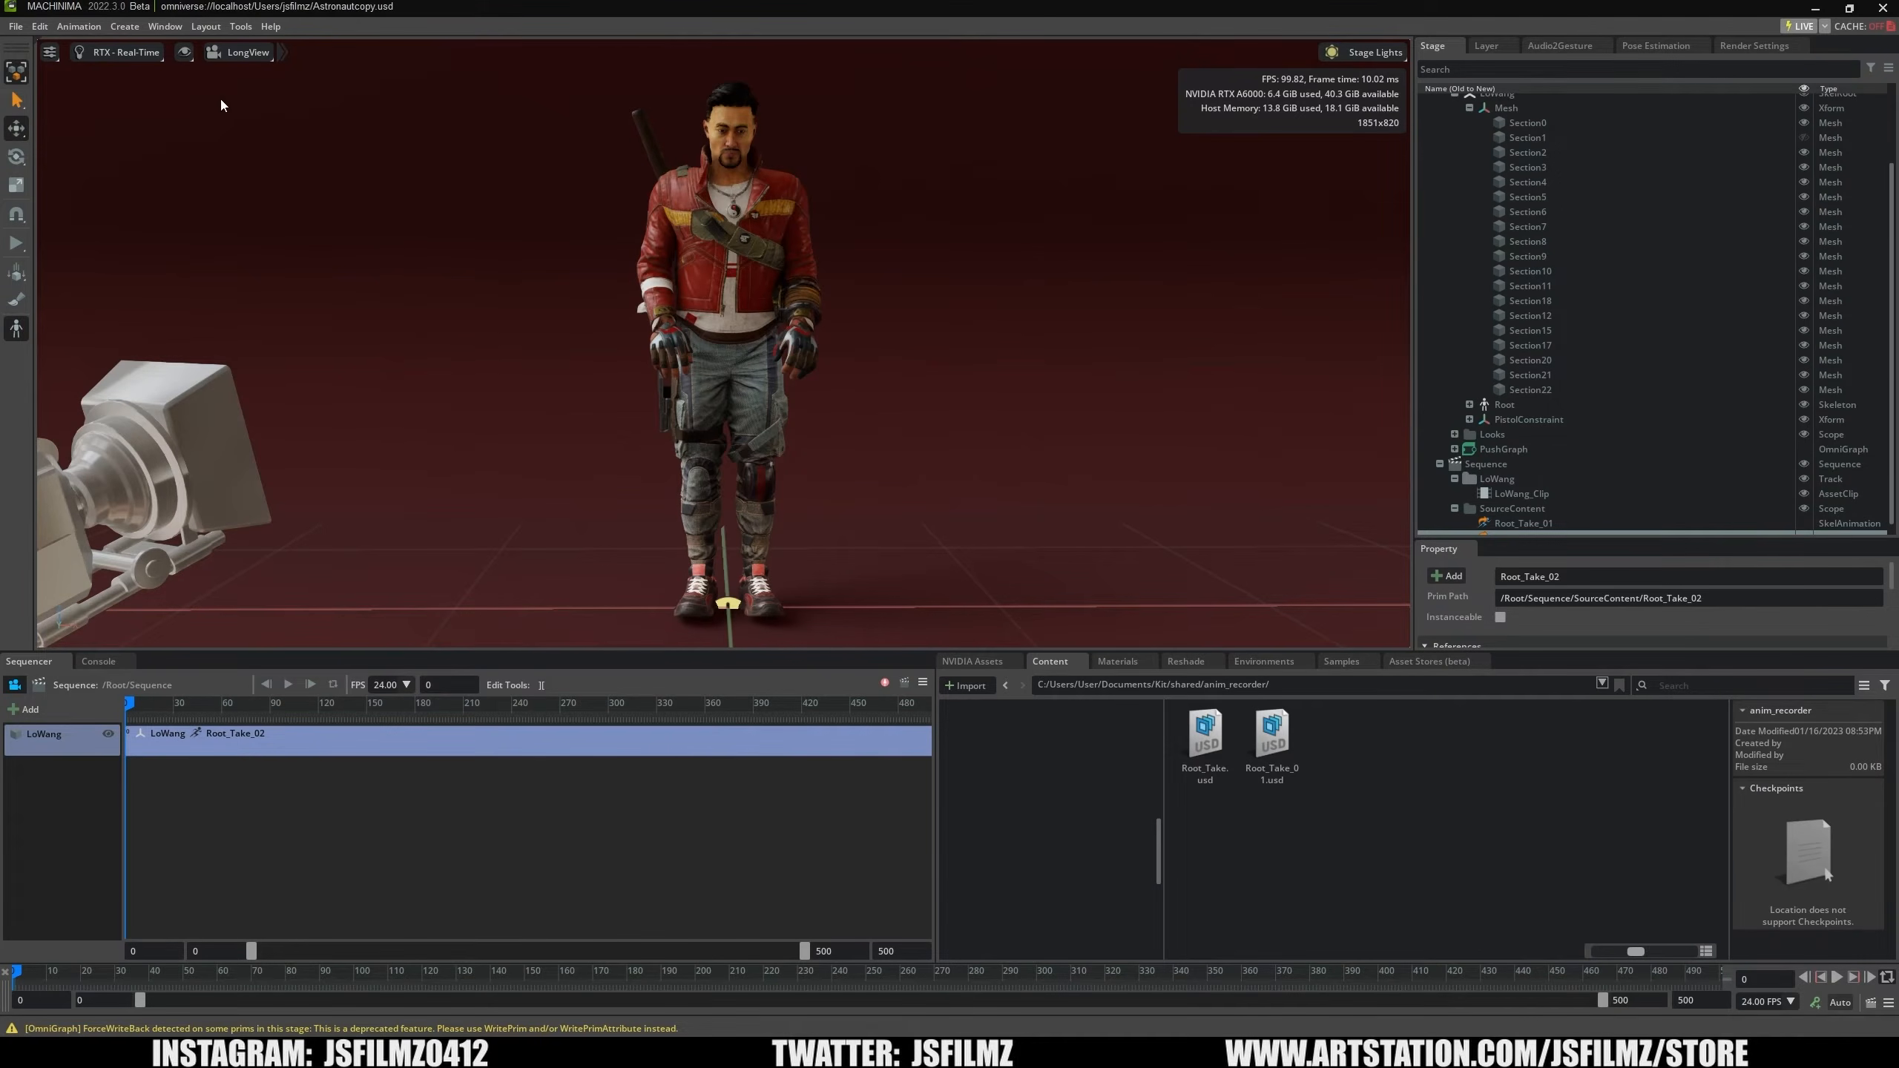
Create a cylinder light and move it beside LoWang's head, to about X -55 and Z 172.
click(128, 28)
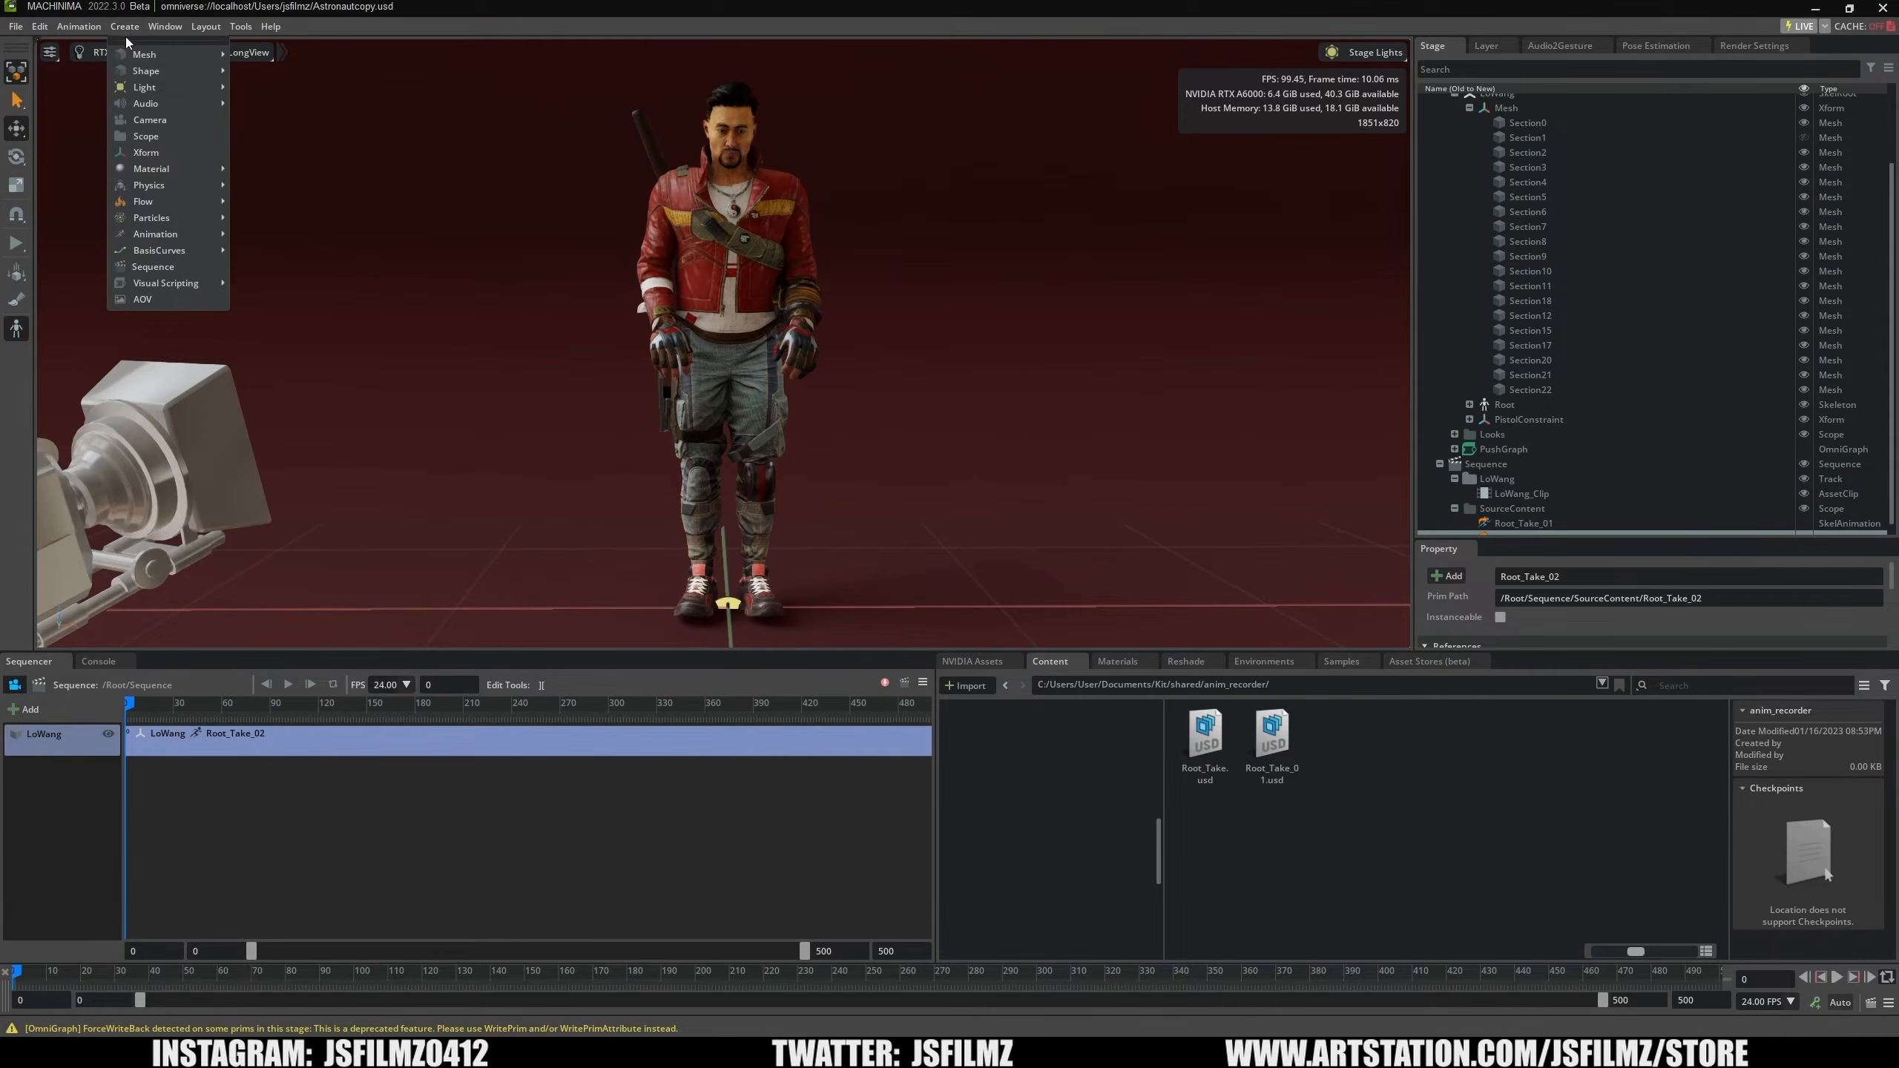
mouse_move(133, 88)
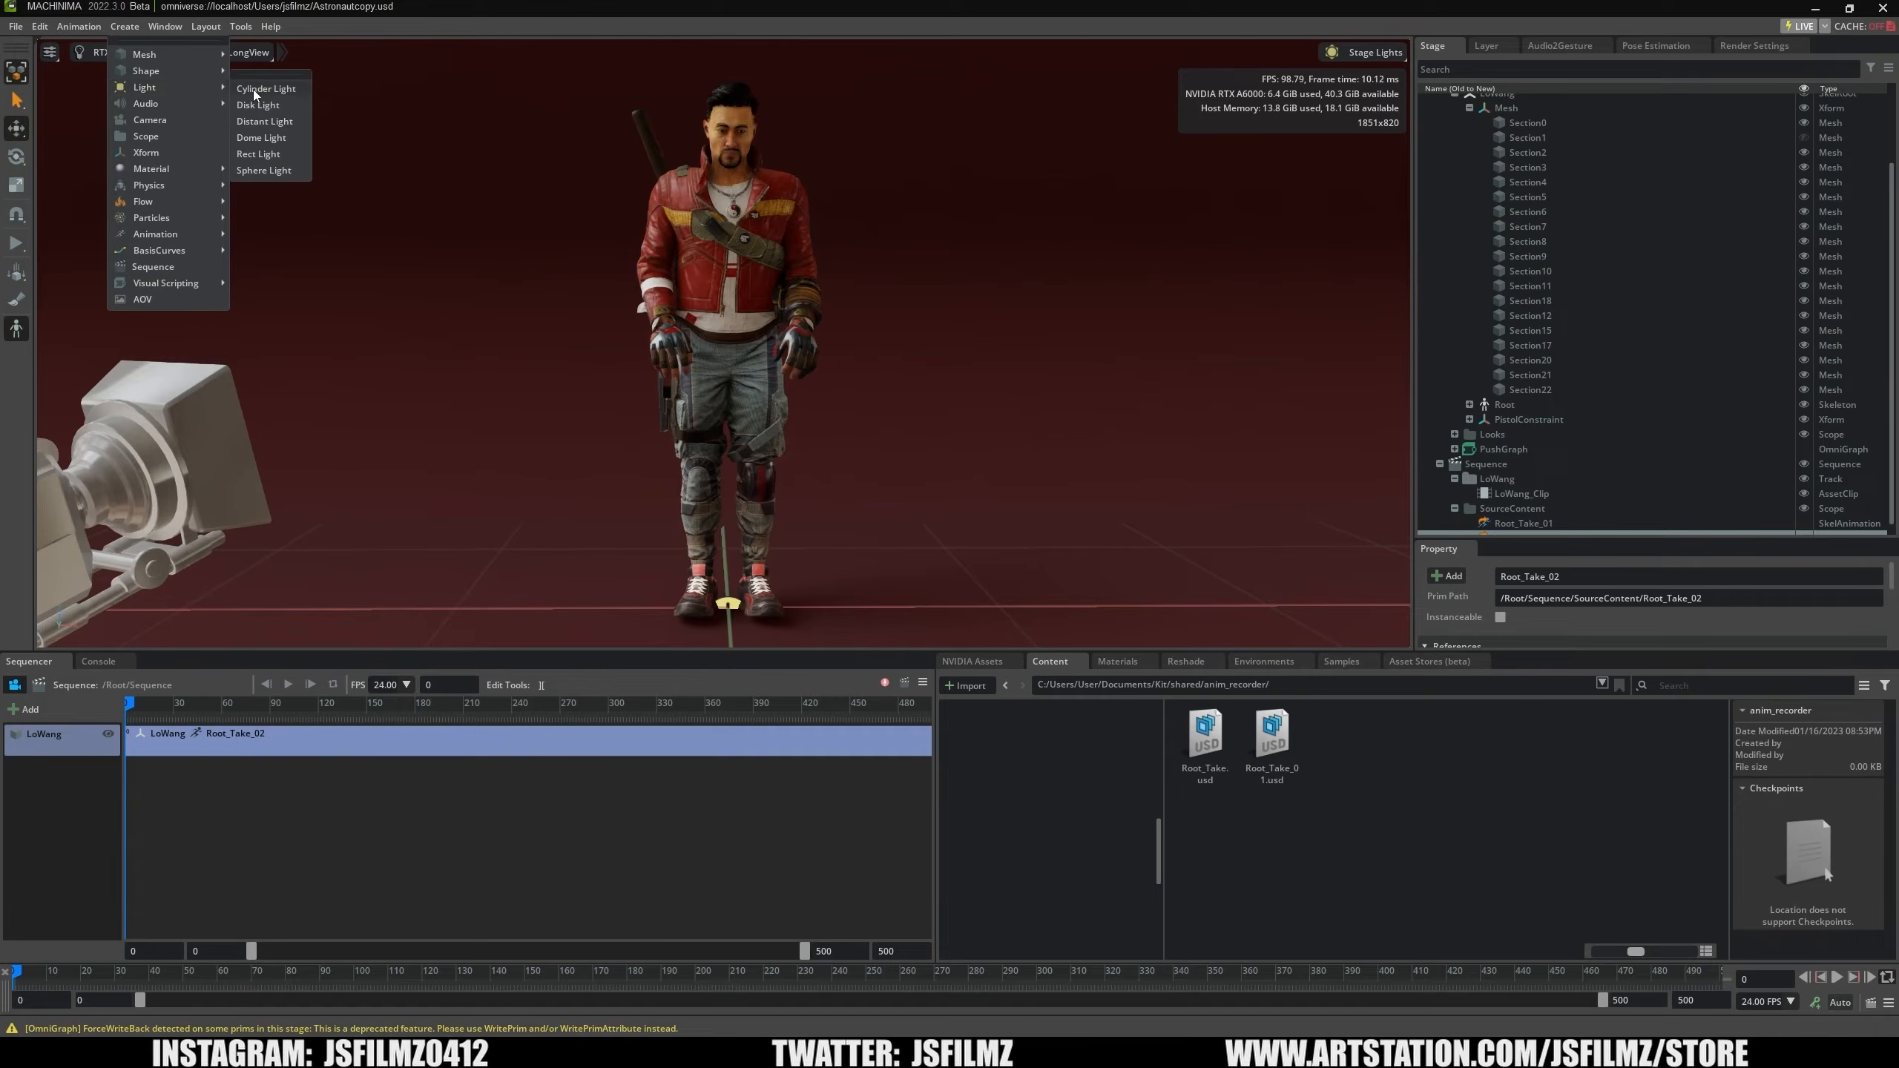
click(286, 90)
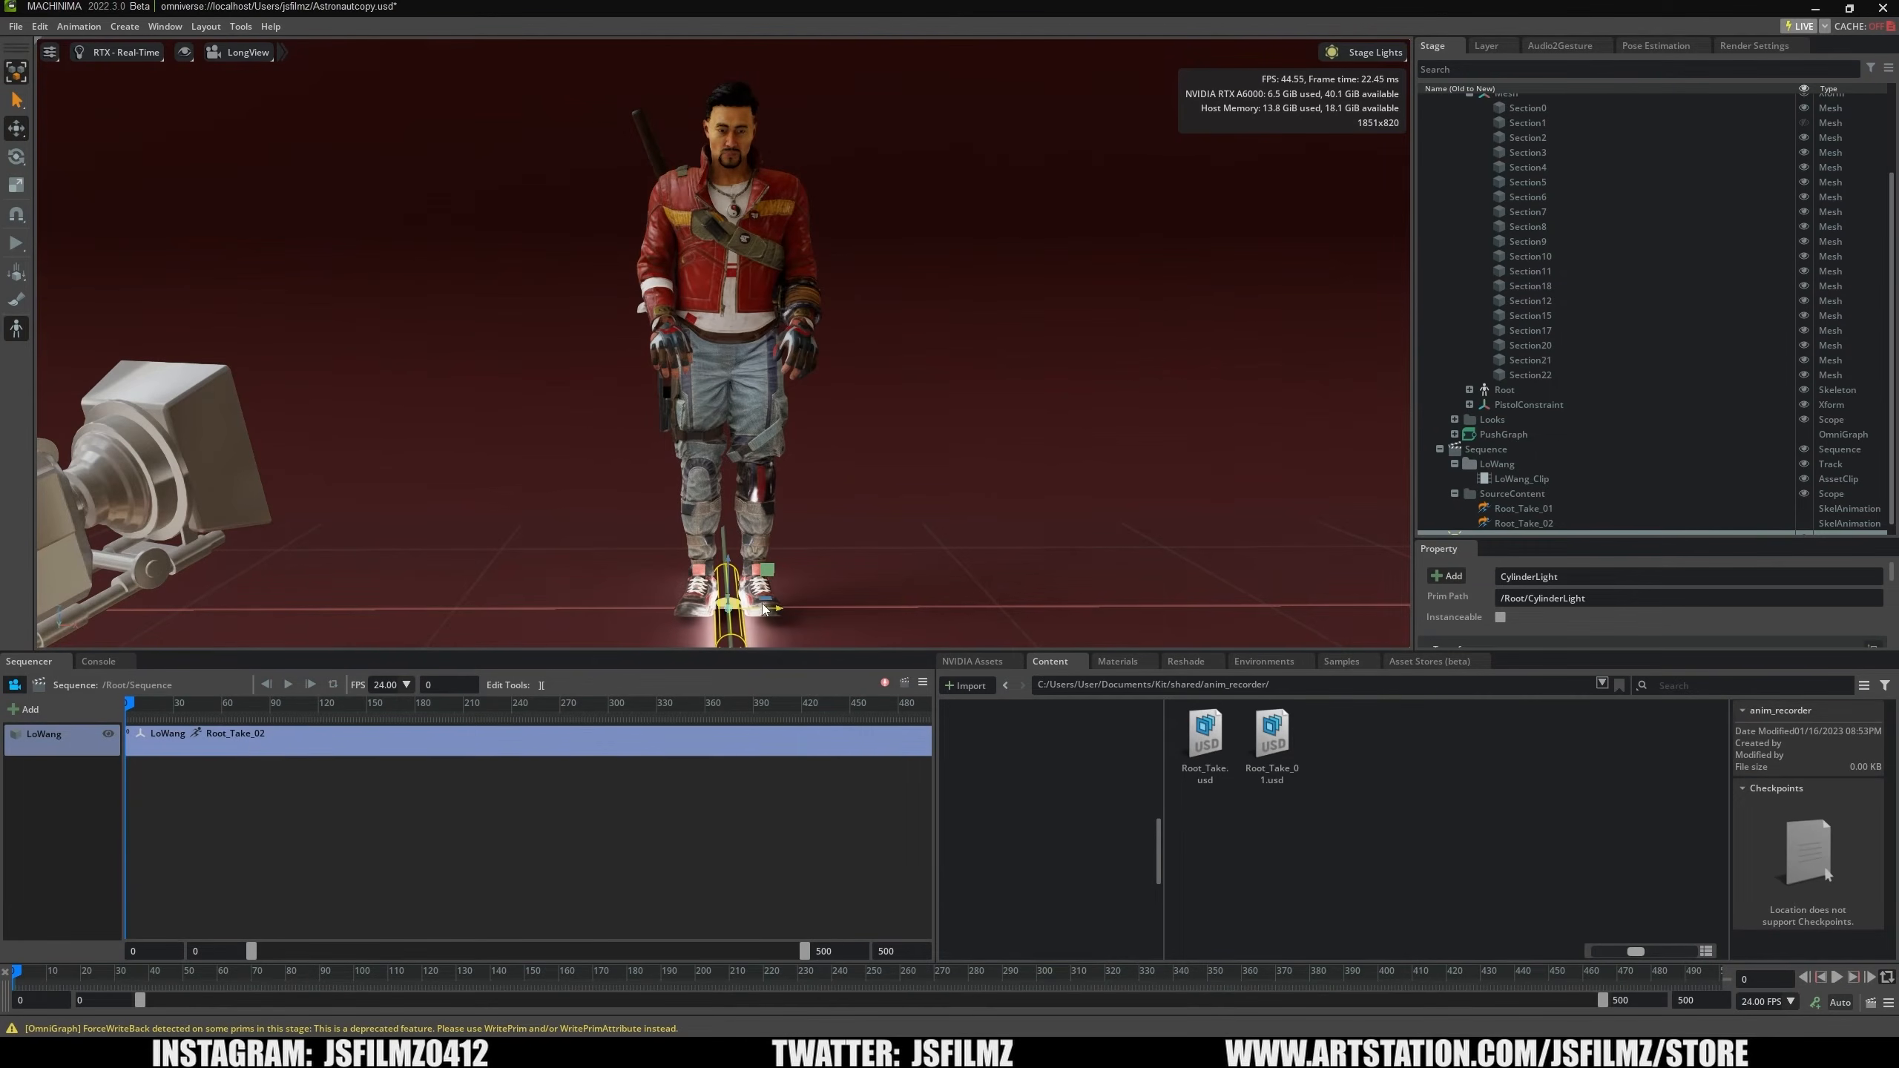
drag(761, 610, 542, 572)
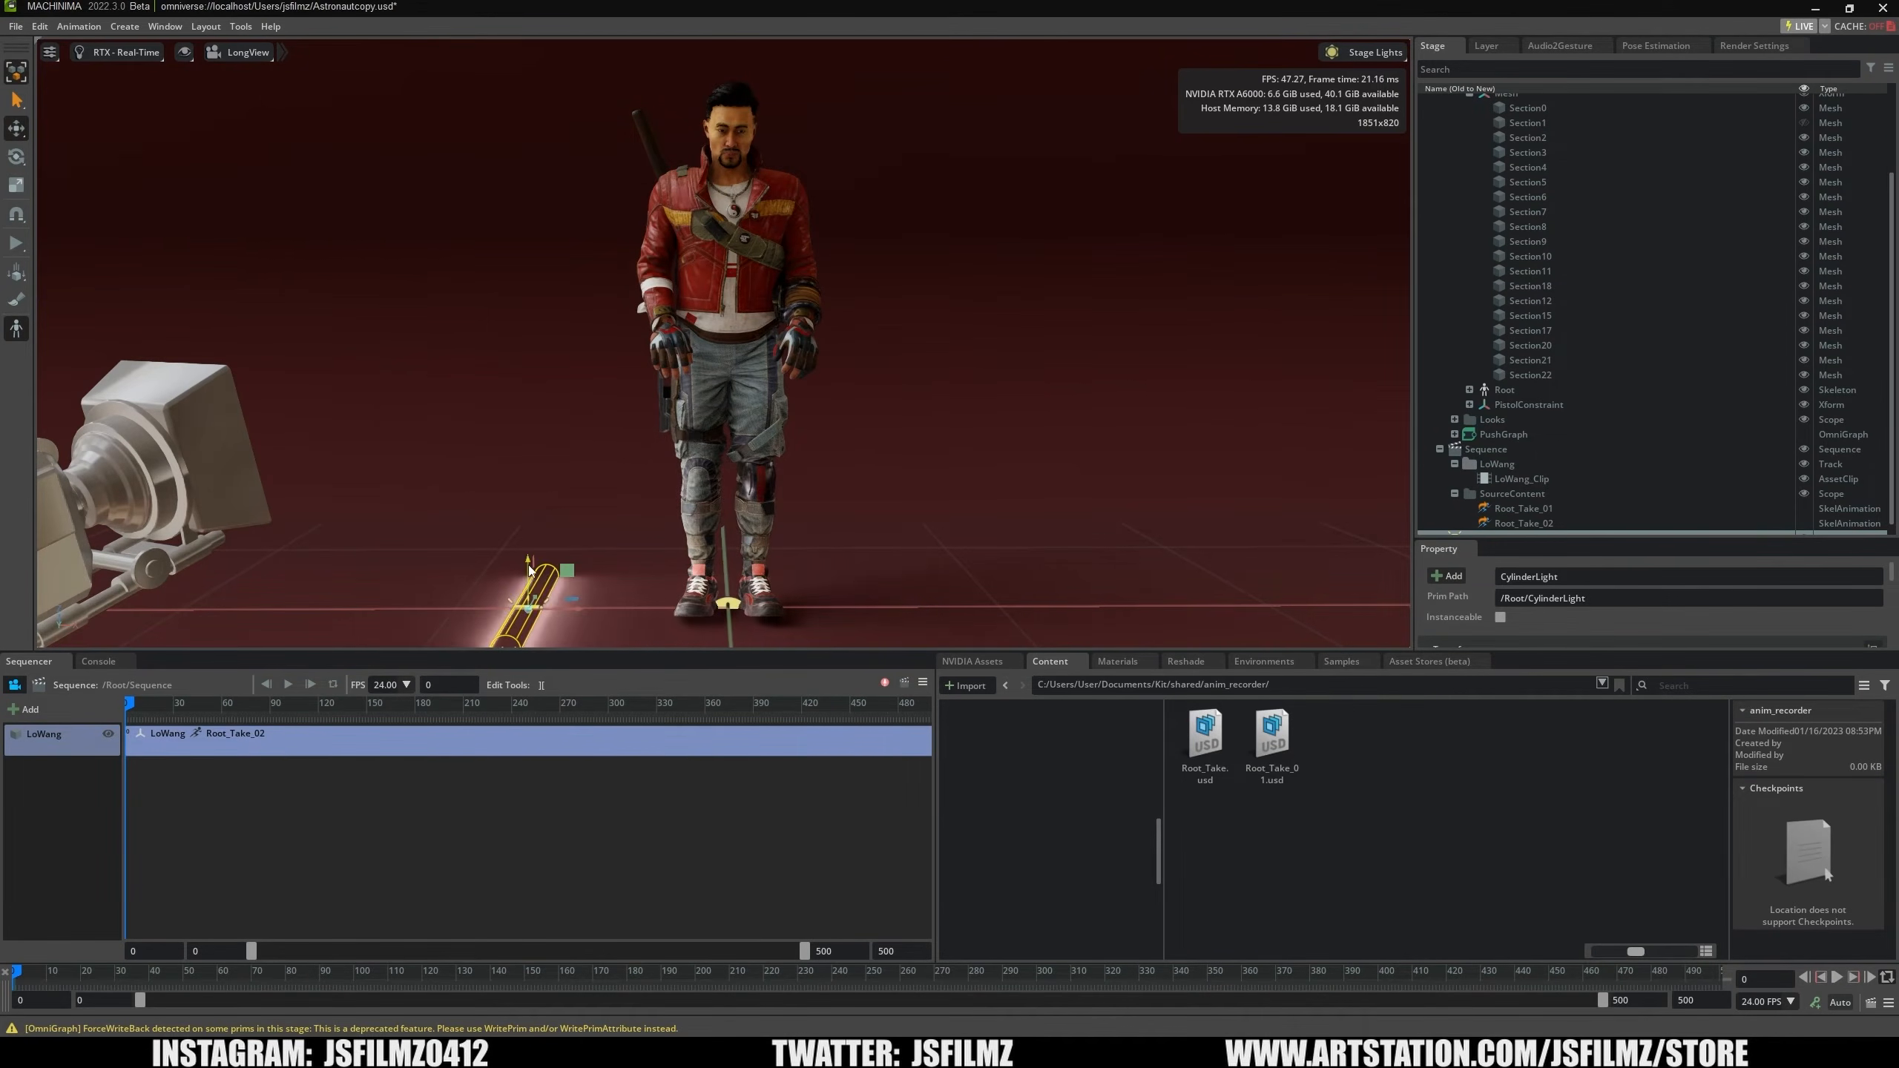
drag(517, 442, 508, 201)
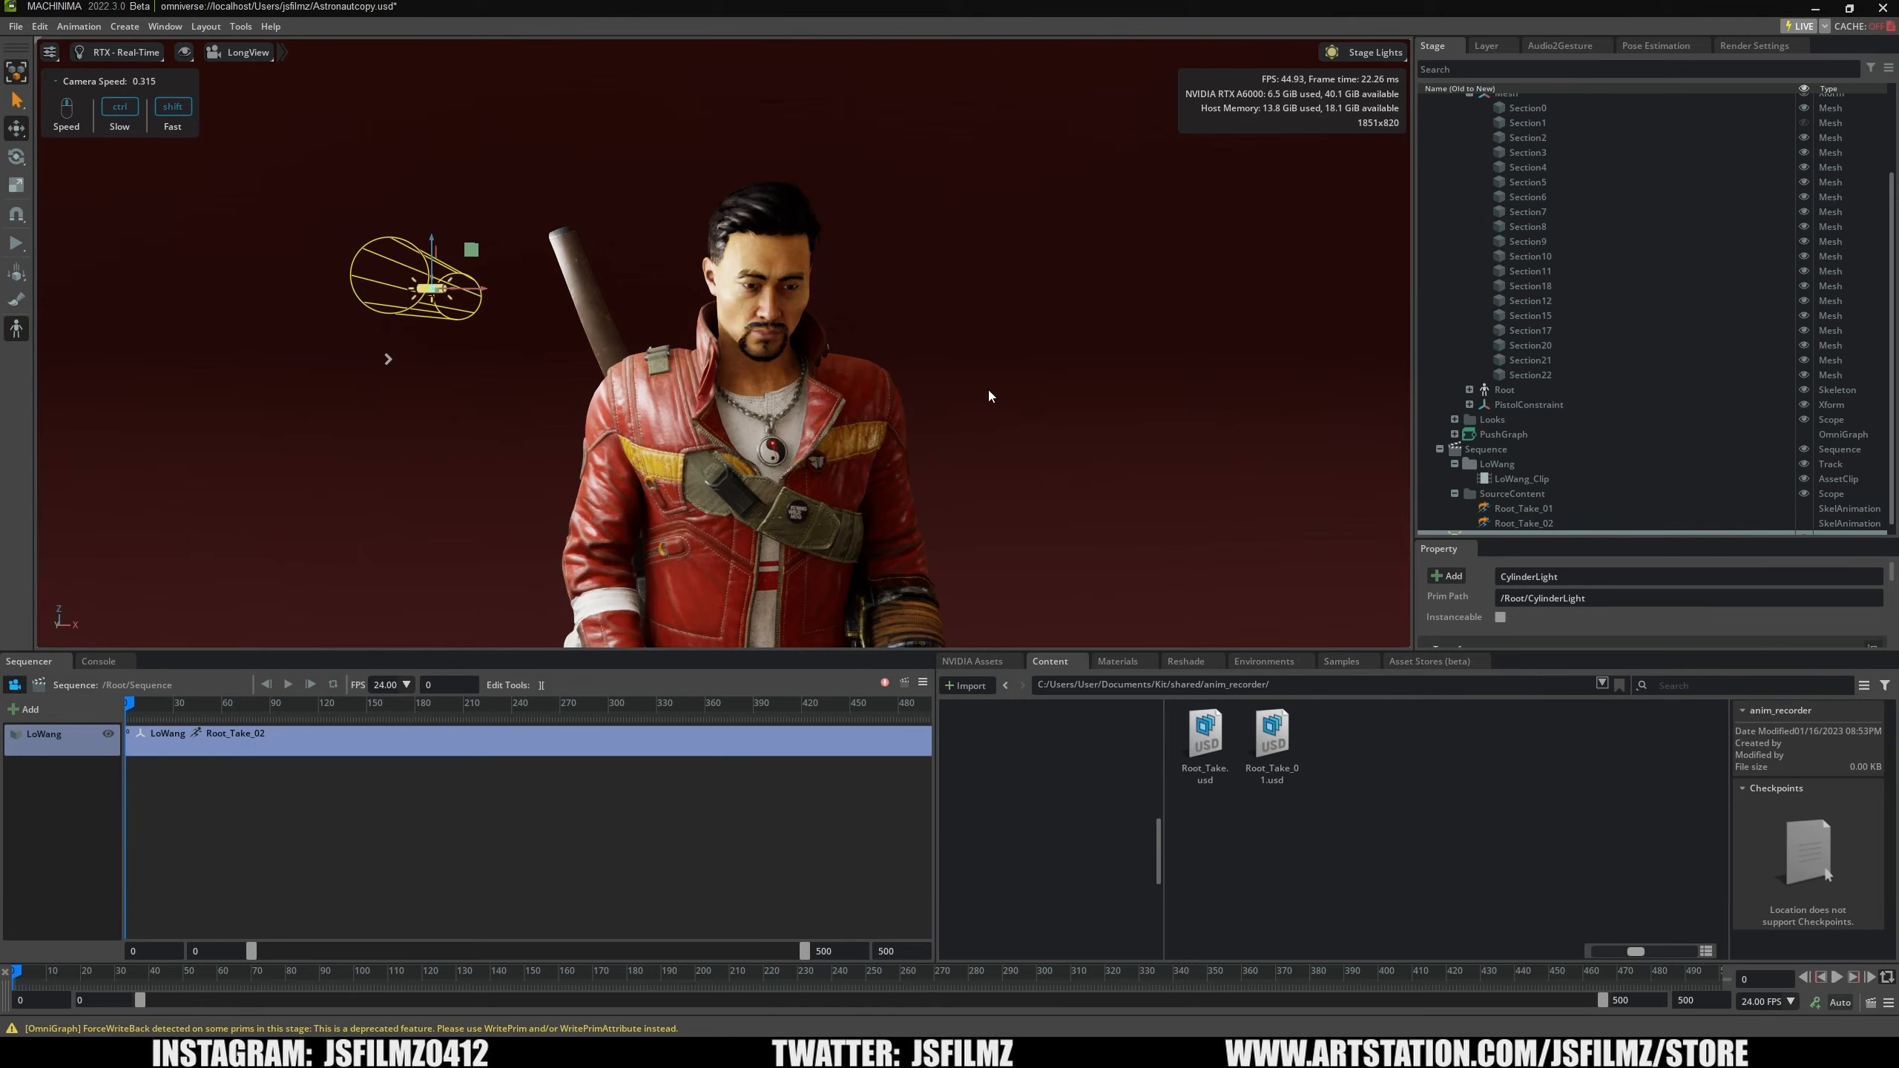
right_drag(989, 390, 995, 381)
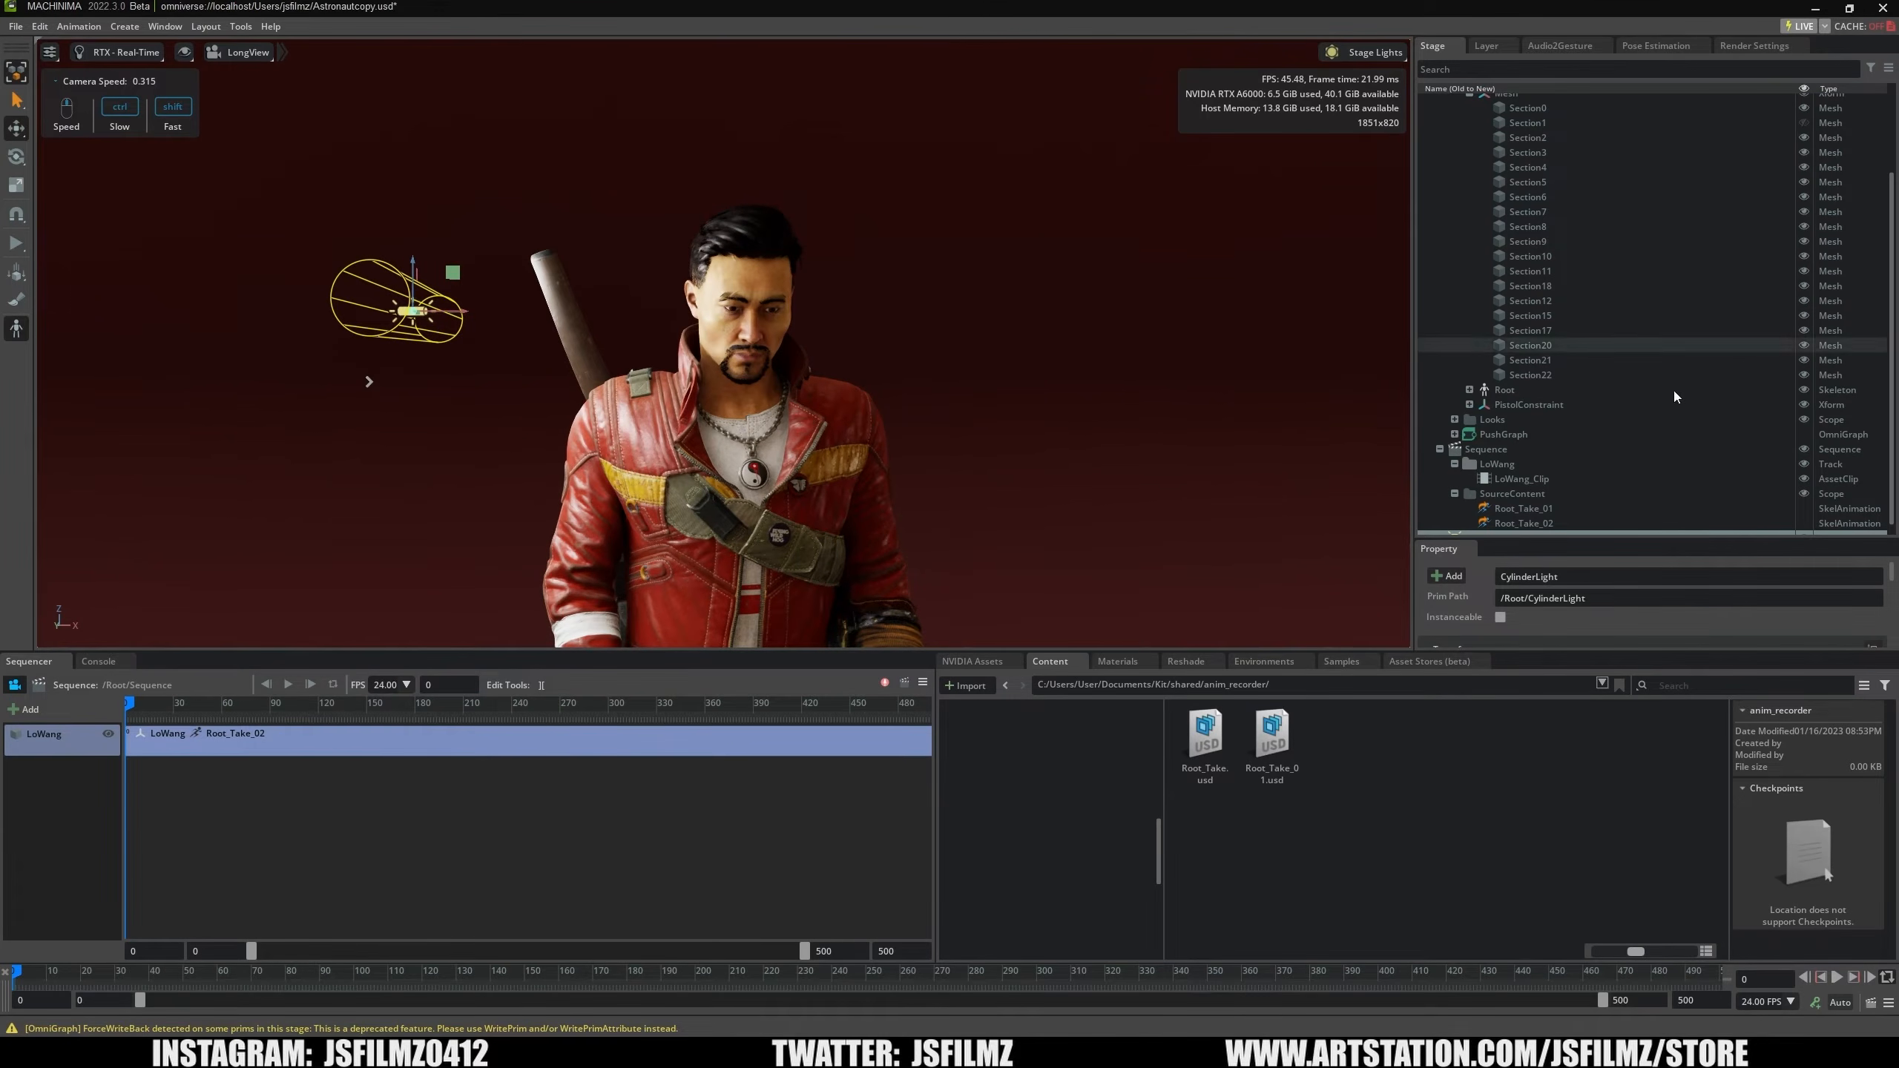
Enlarge the property area and set the cylinder light's color to near-white, with green and blue at 0.99999.
drag(1491, 539, 1495, 262)
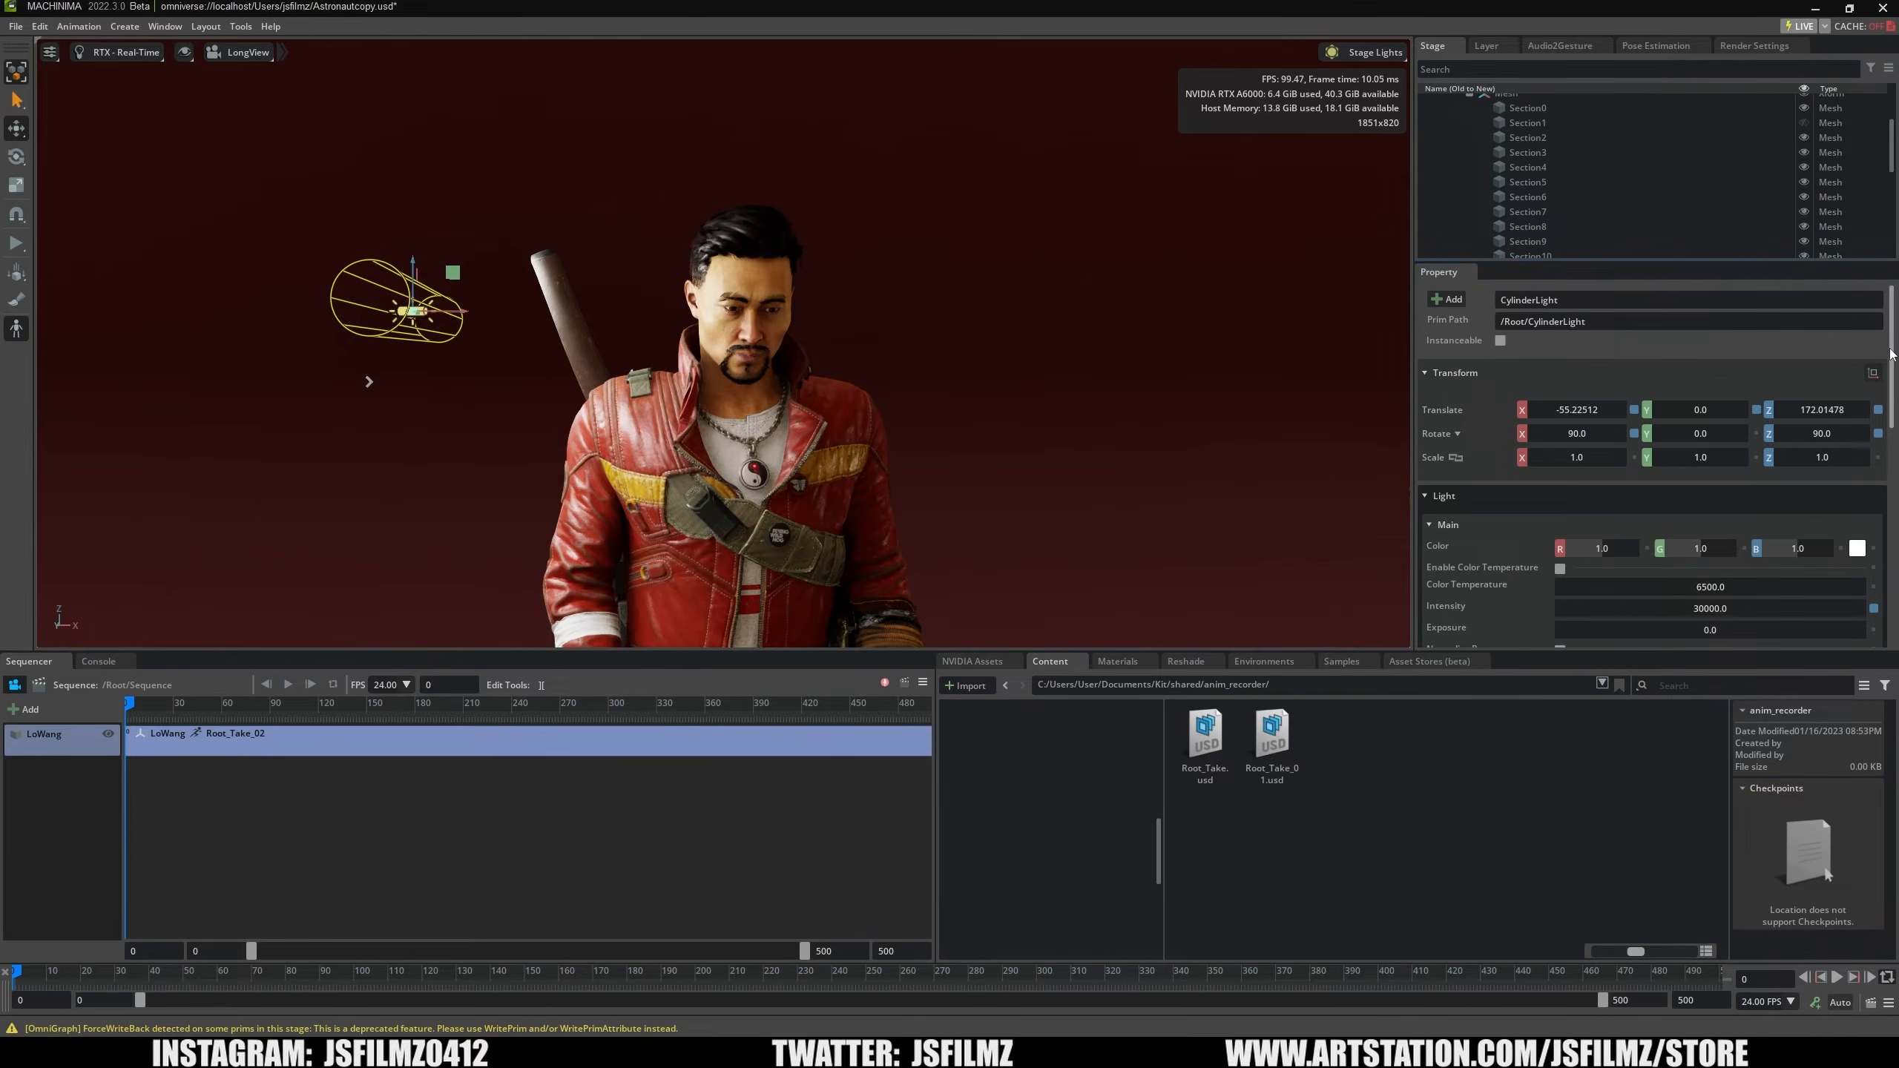
scroll(1894, 378, down, 2)
scroll(1894, 377, down, 1)
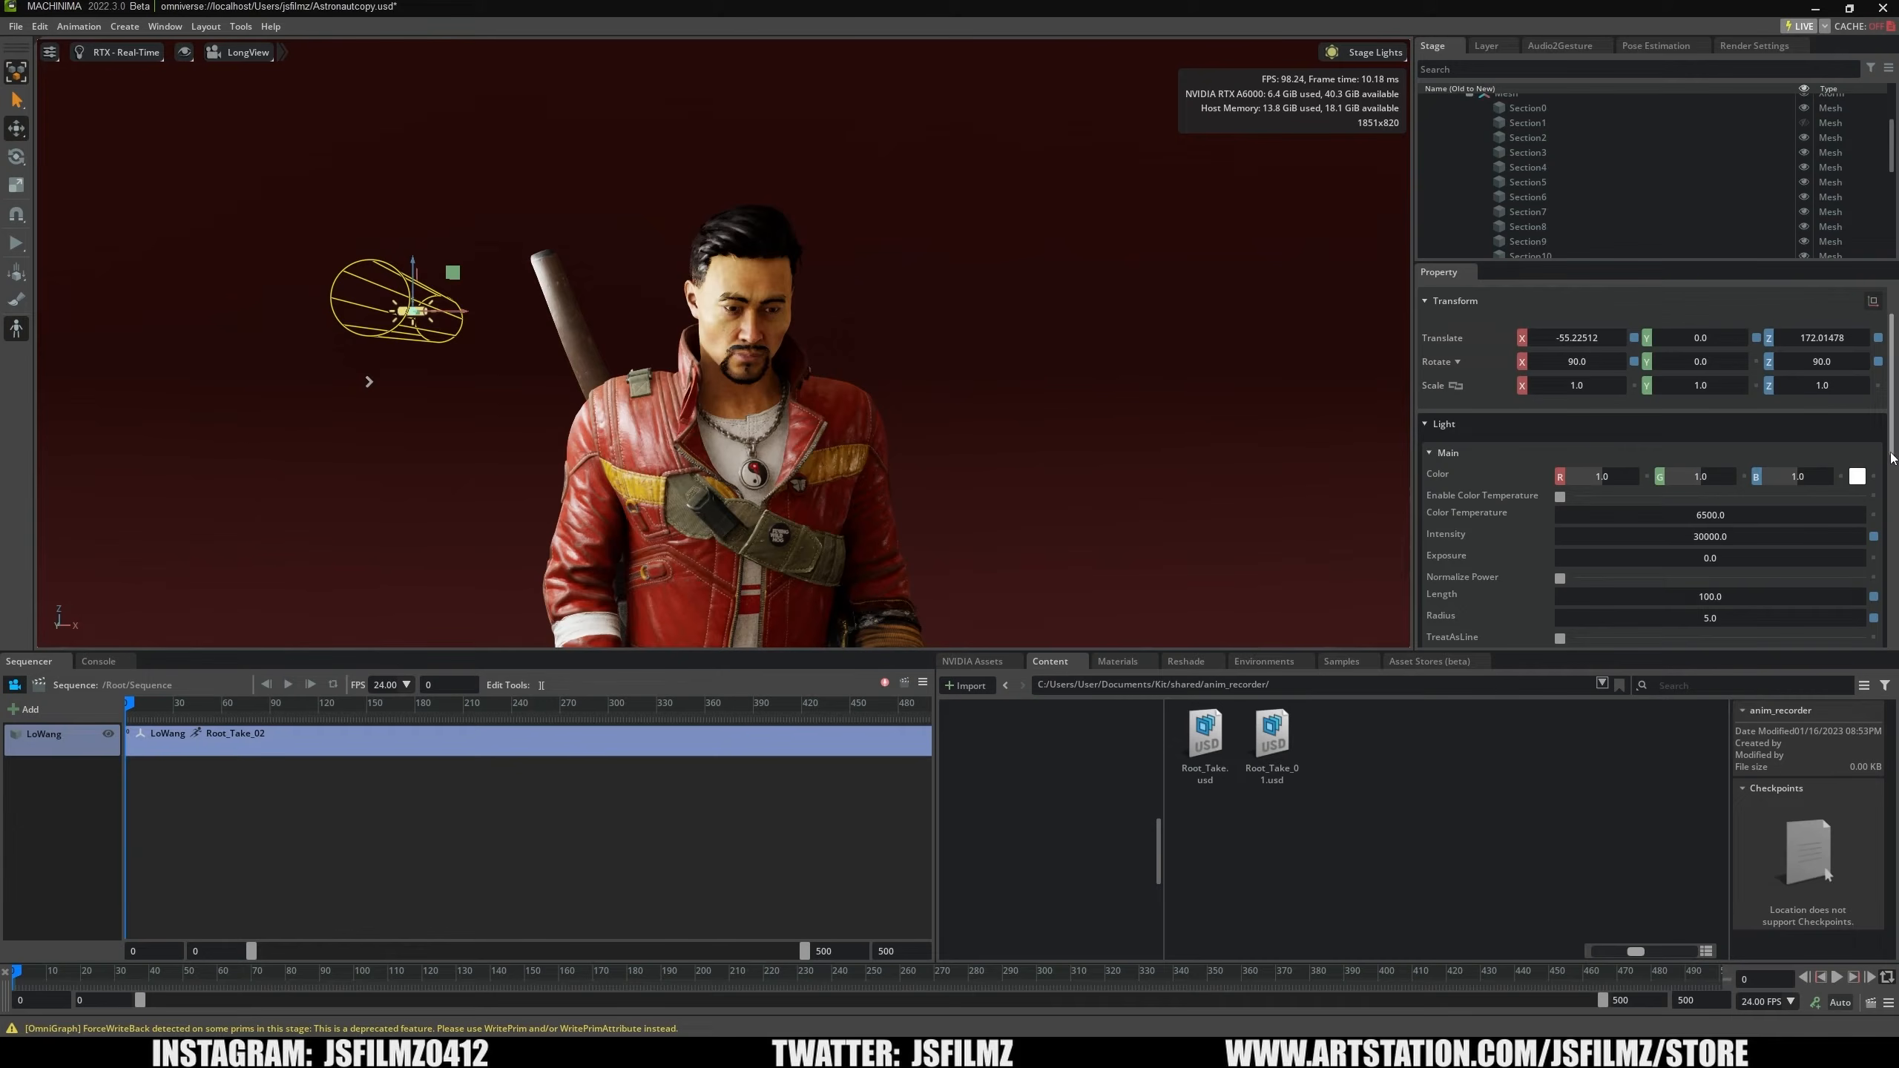
scroll(1689, 454, down, 2)
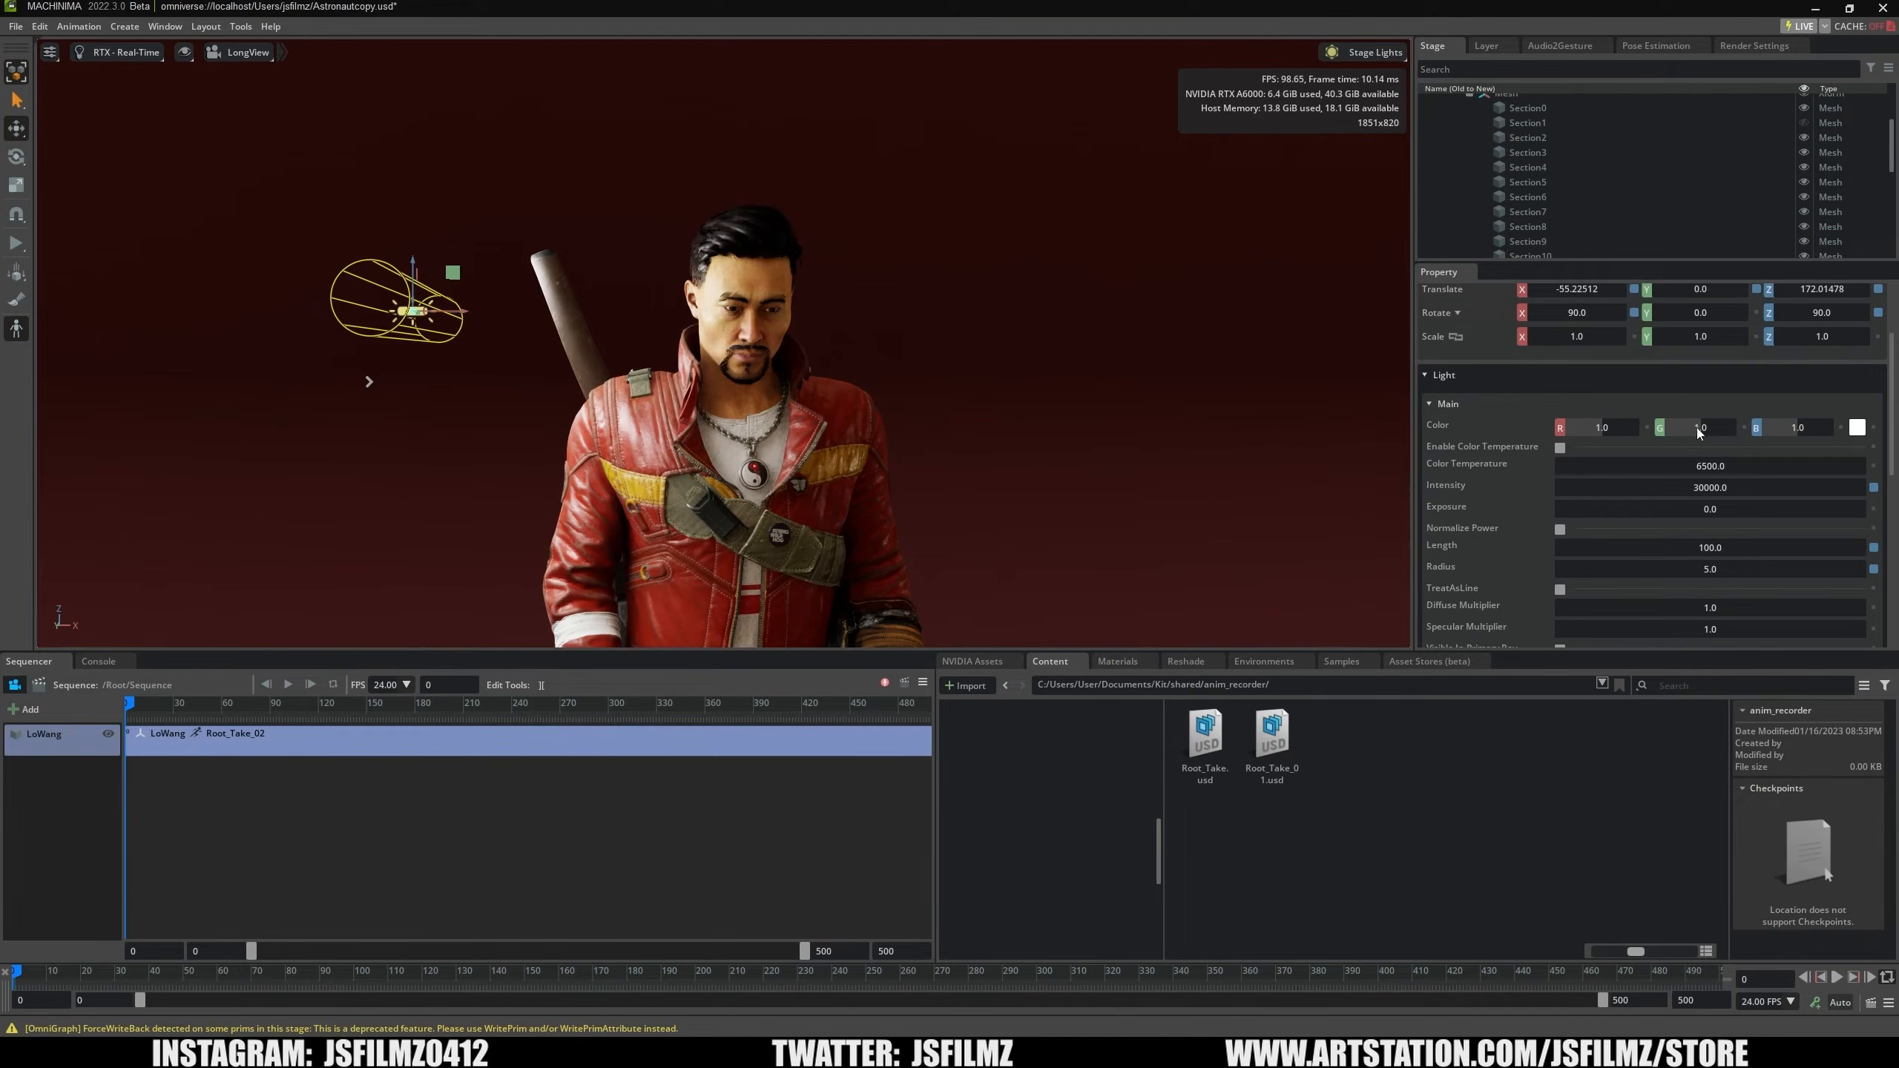
click(1857, 428)
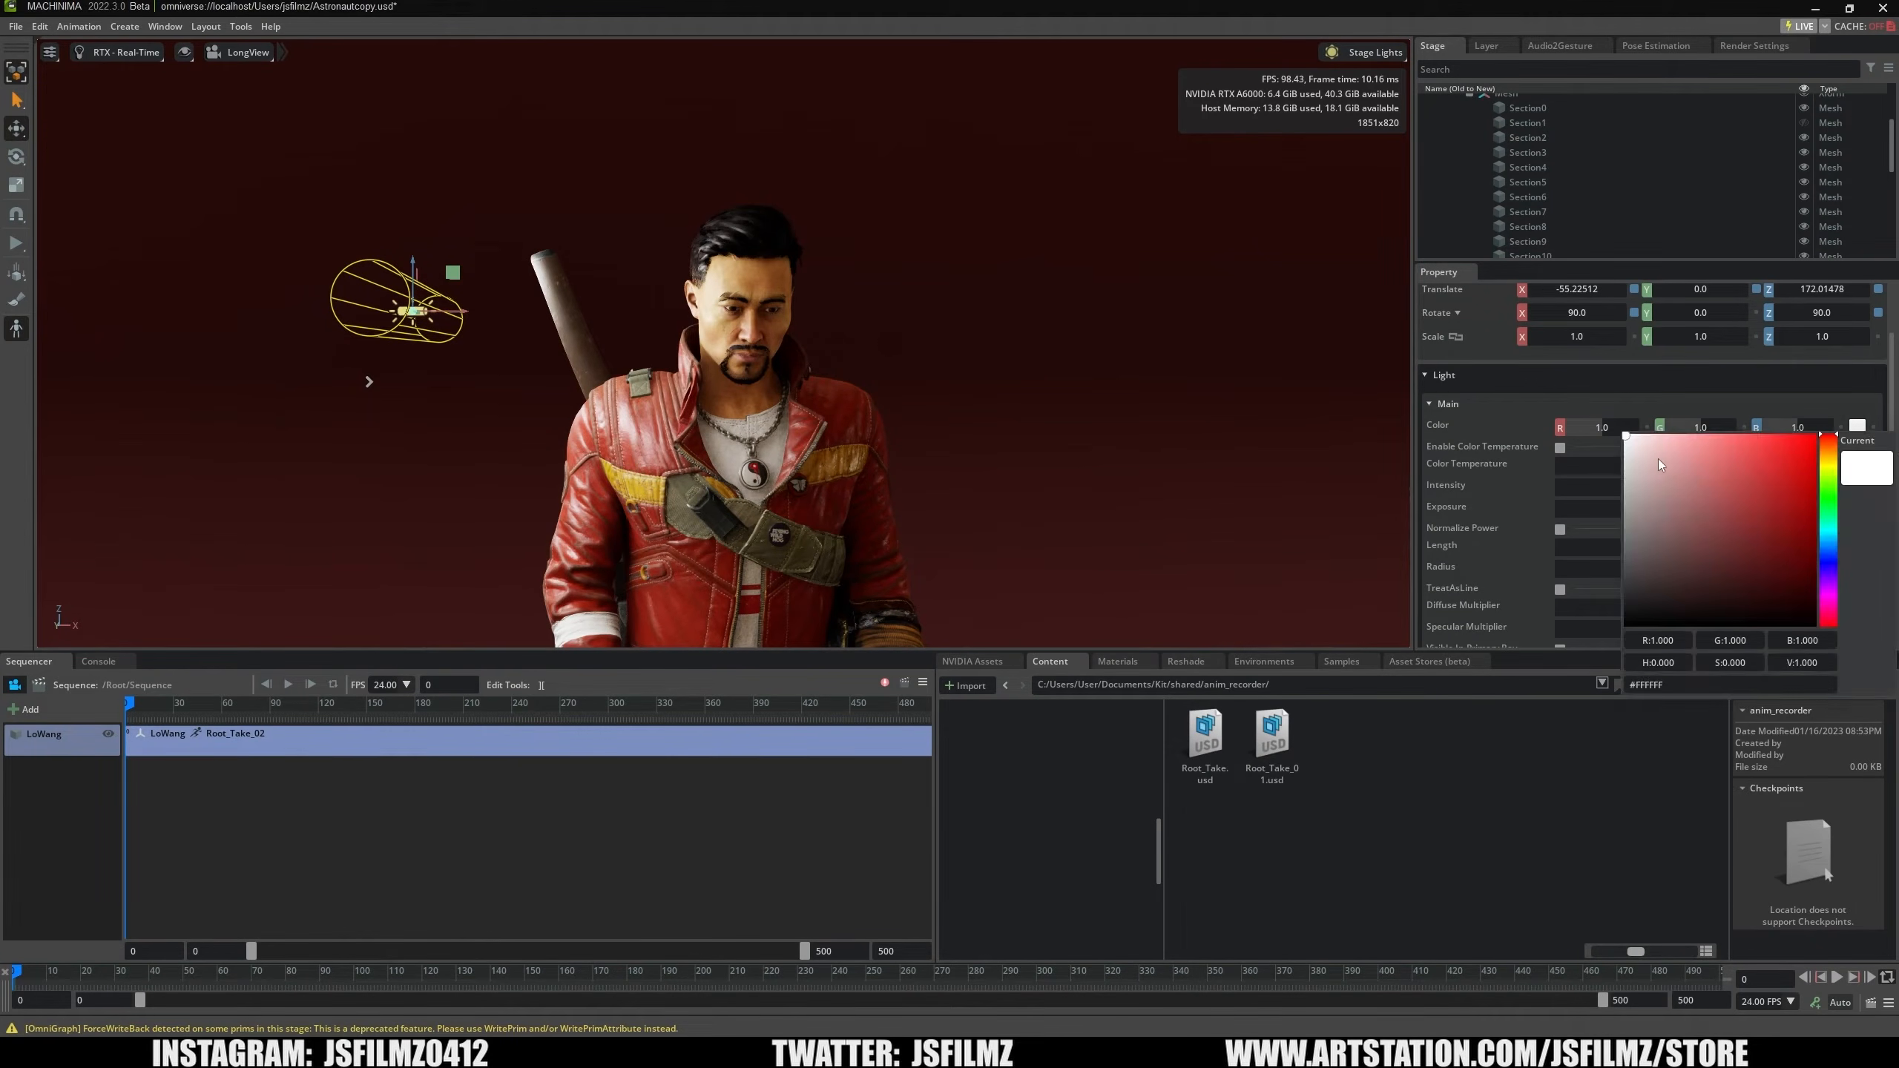
drag(1659, 459, 1518, 431)
click(1487, 427)
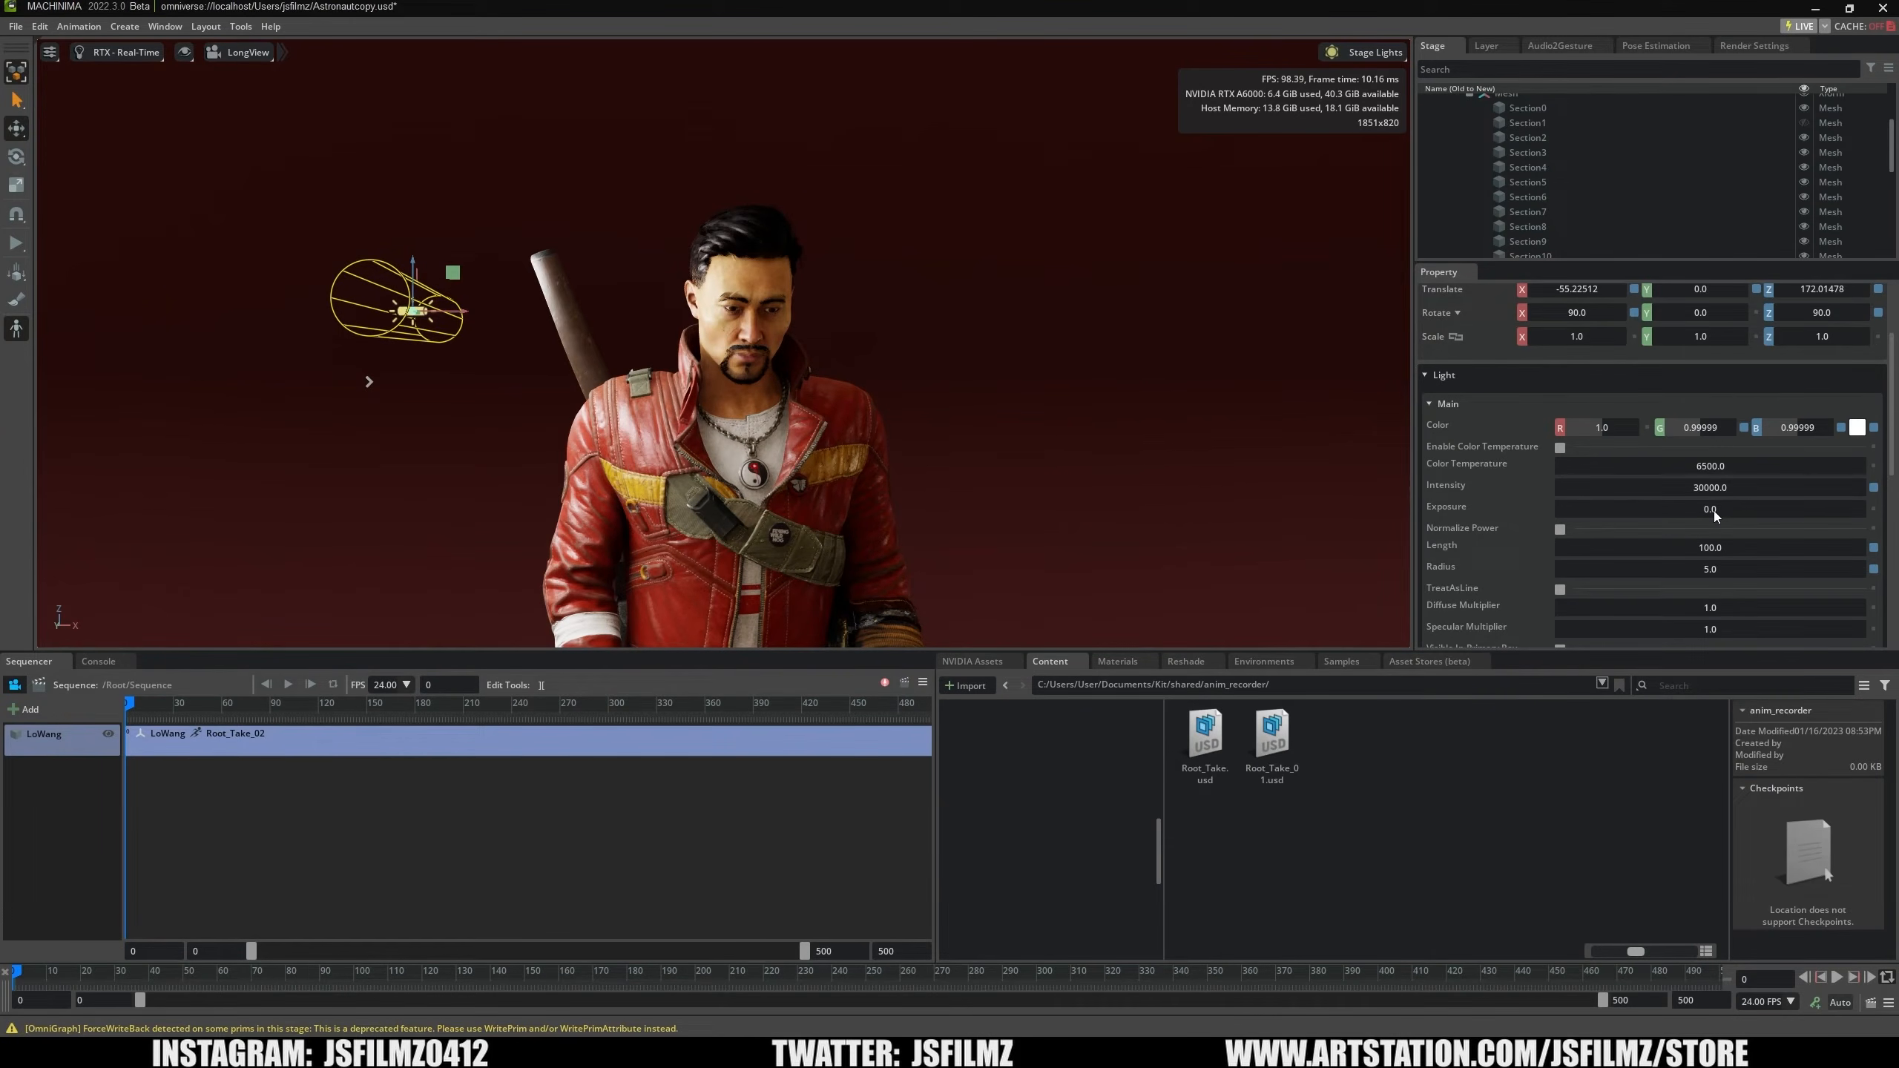
Try adjusting the cylinder light's length and radius.
scroll(1713, 511, down, 1)
mouse_move(1717, 488)
mouse_down()
mouse_move(1605, 500)
mouse_move(1766, 493)
mouse_move(1727, 495)
mouse_up()
mouse_move(1709, 509)
mouse_down()
mouse_move(1621, 511)
mouse_move(1825, 512)
mouse_move(1708, 515)
mouse_up()
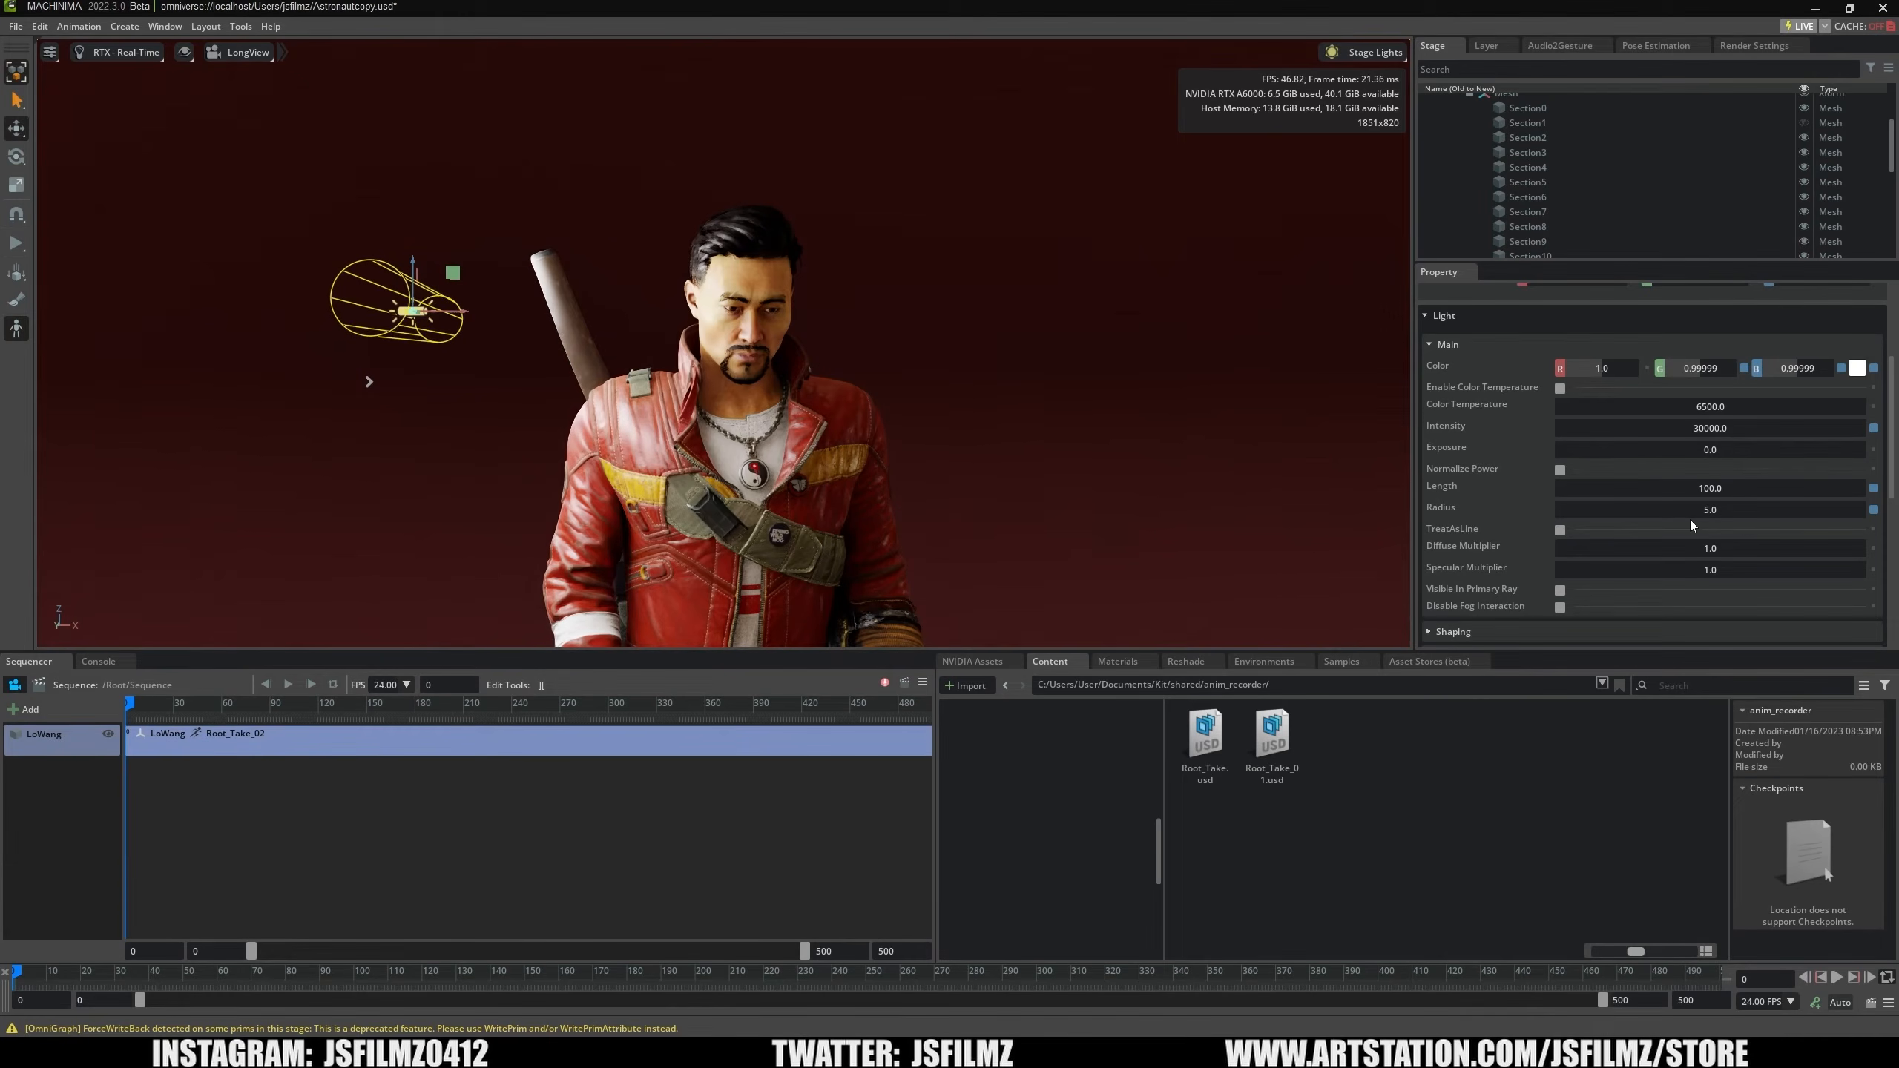
scroll(1651, 561, down, 1)
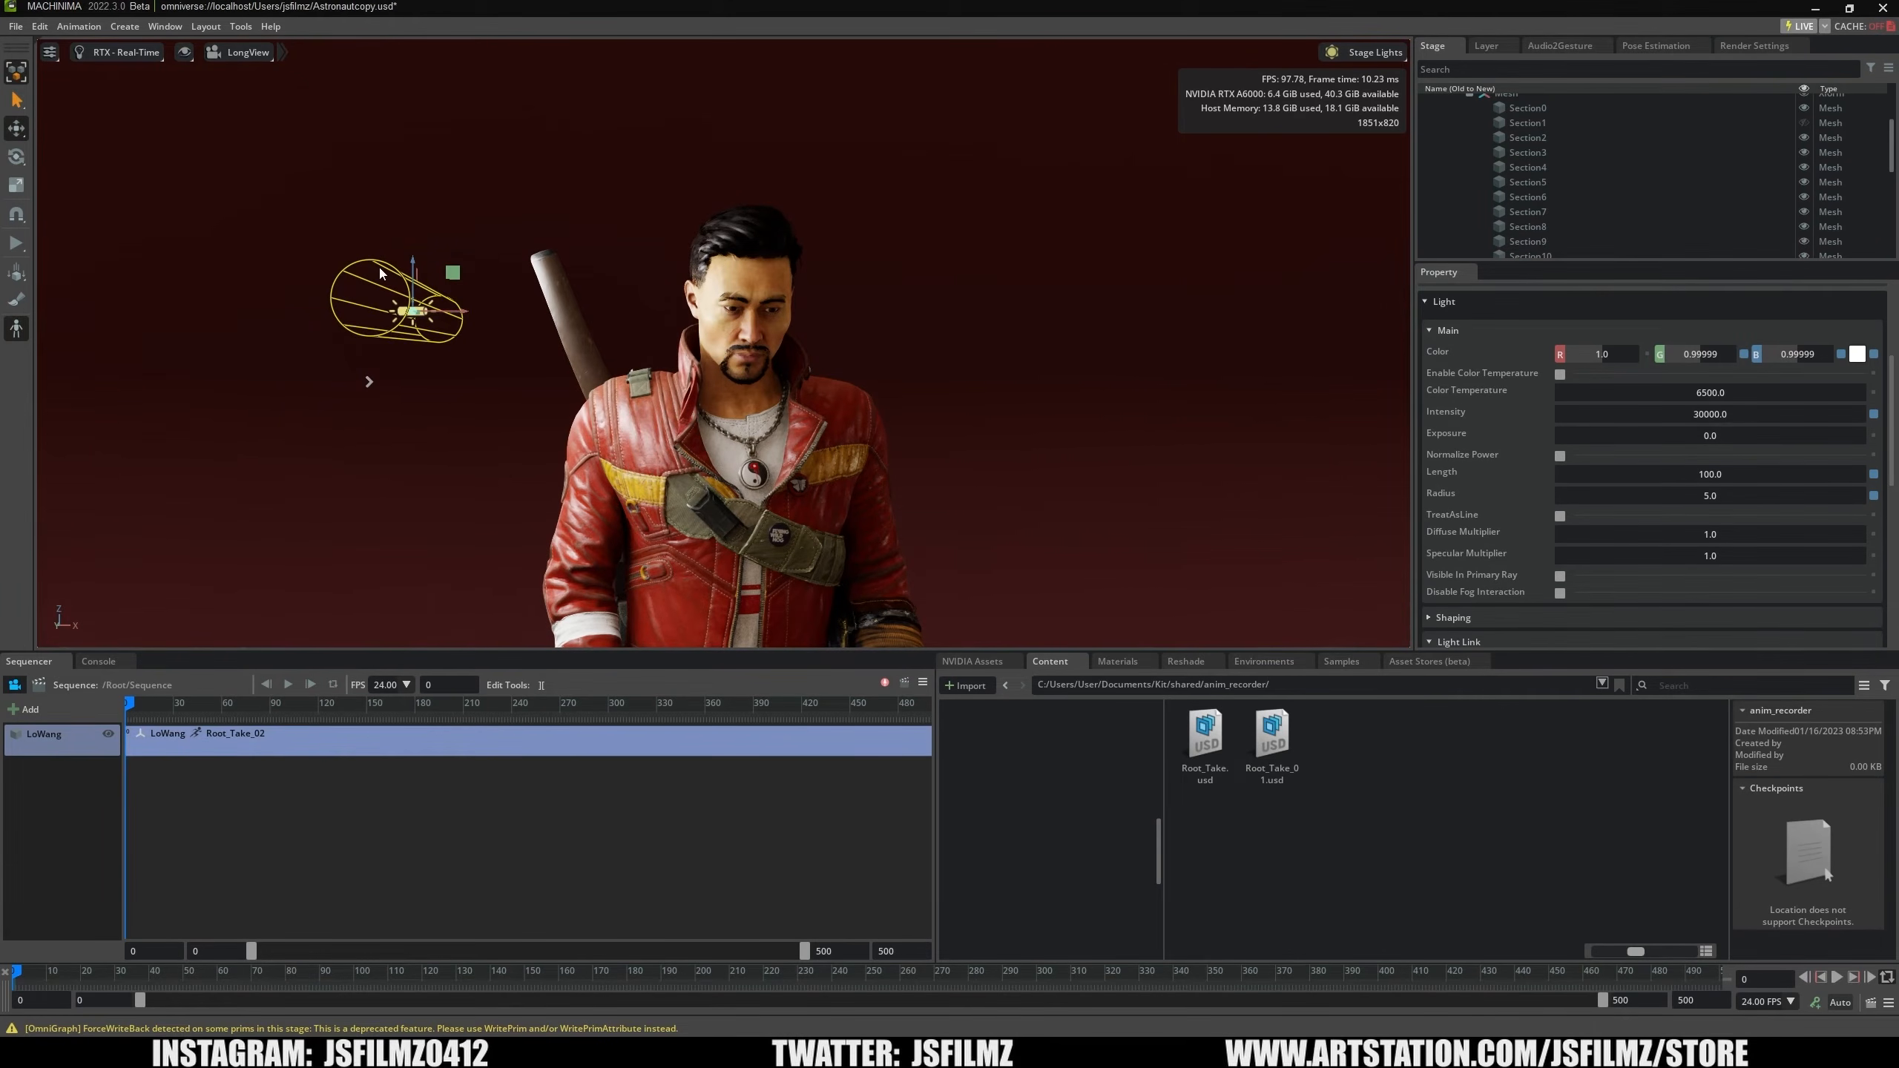
Remove the cylinder light and create a disk light in its place.
click(428, 270)
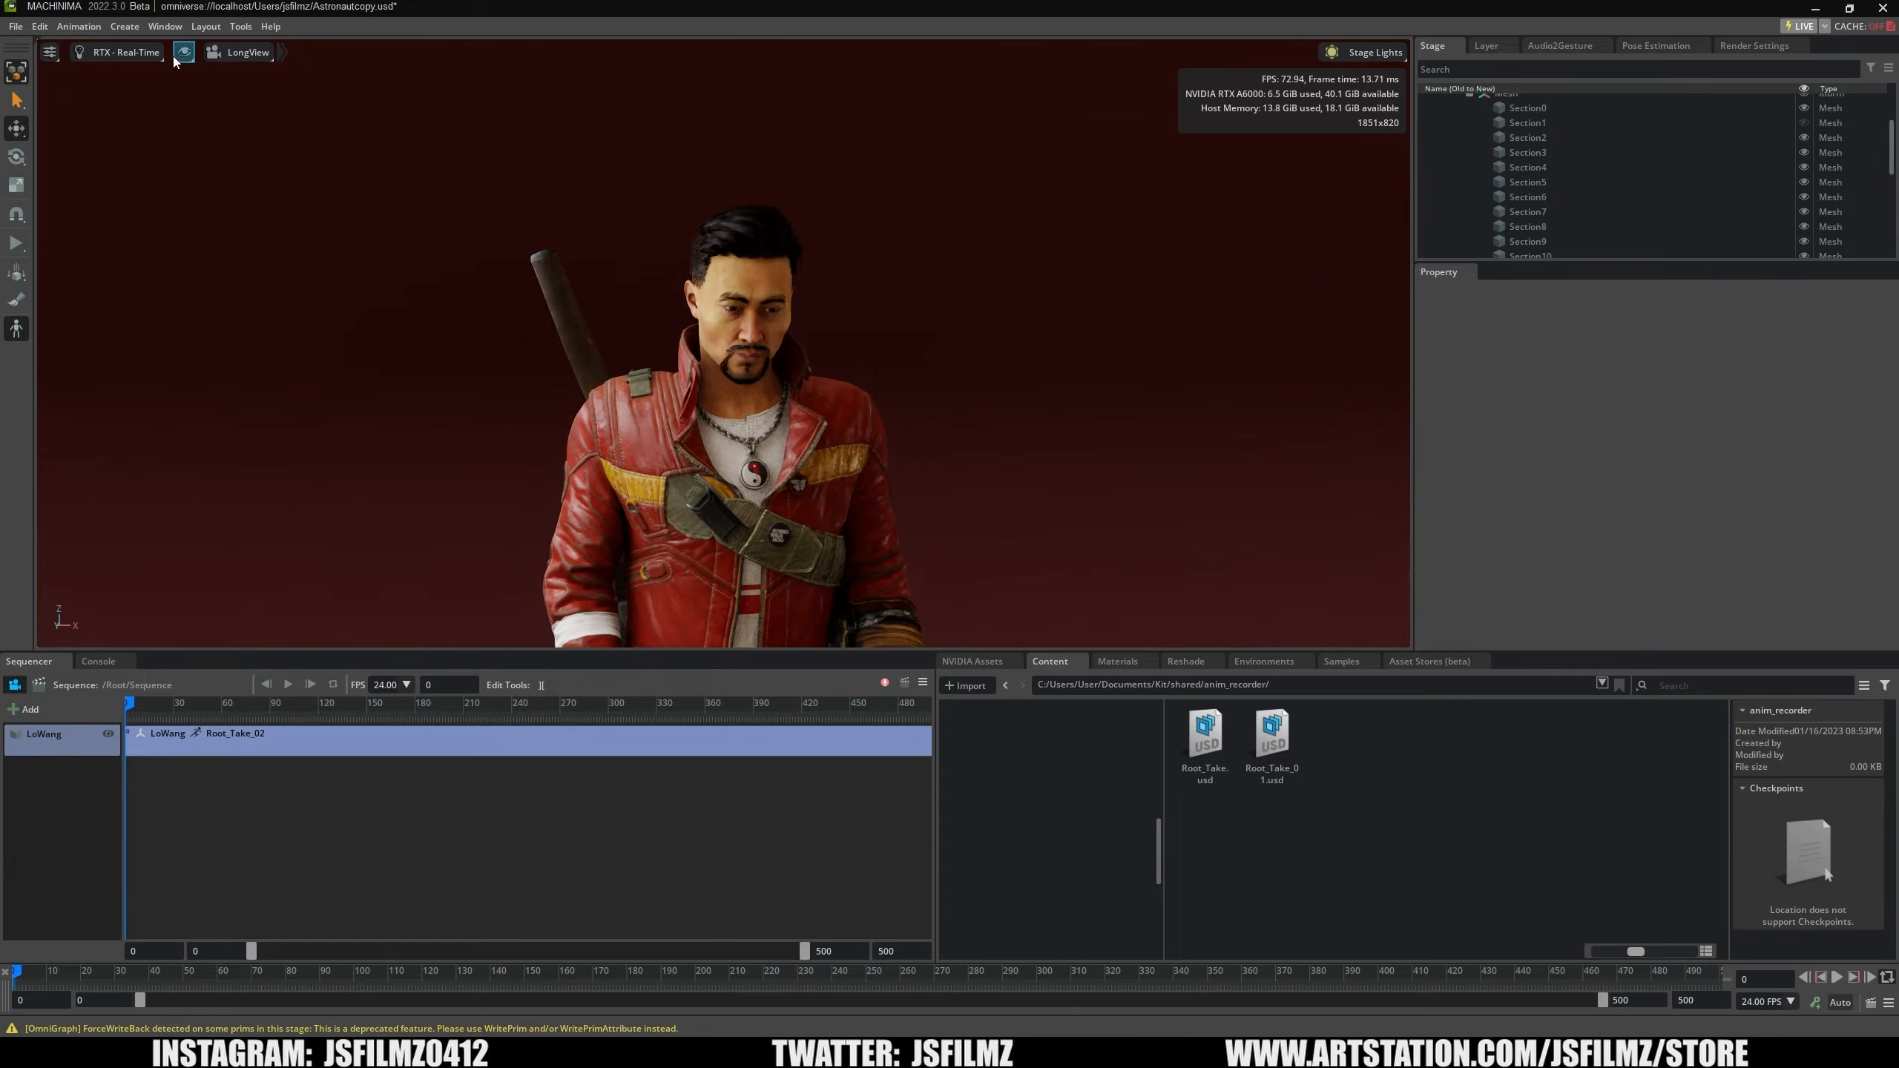
click(124, 27)
mouse_move(212, 93)
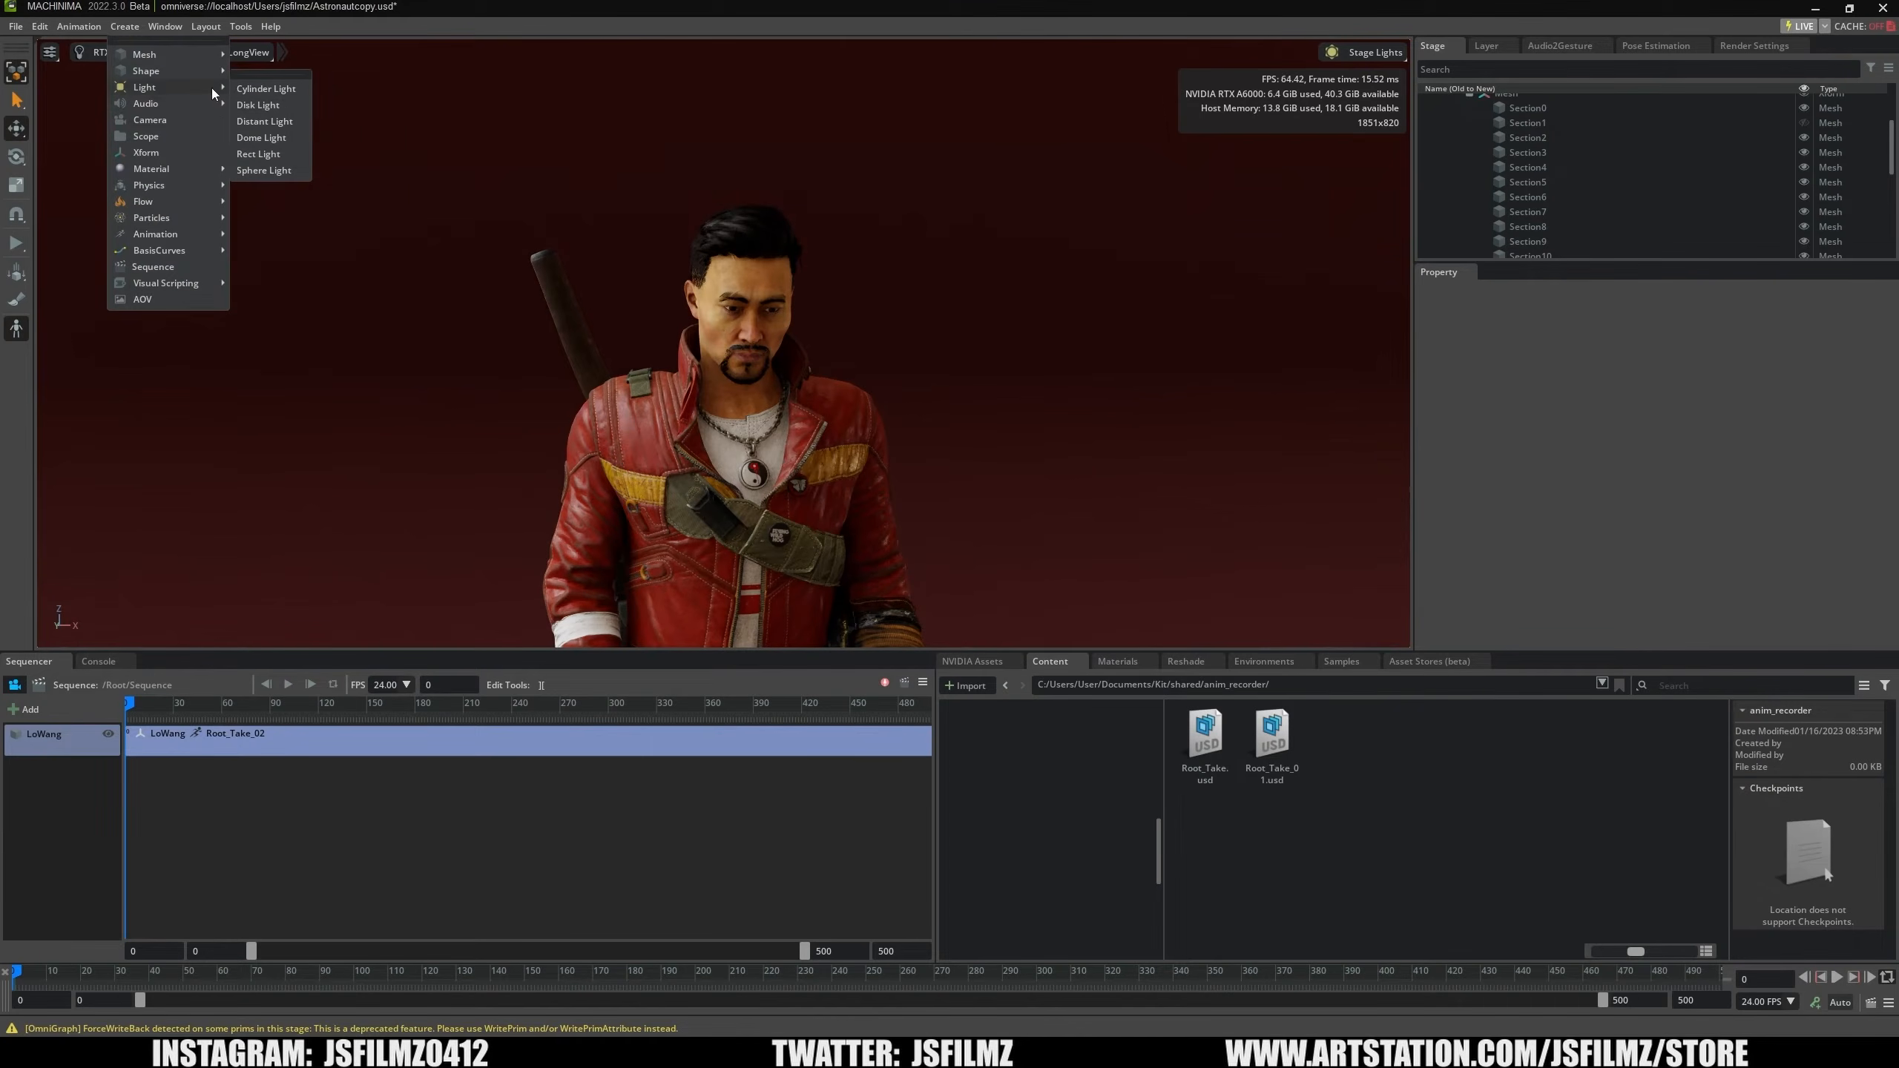
click(279, 108)
Move the disk light beside LoWang at about head height and bring its light properties into view.
right_drag(701, 422, 701, 523)
drag(701, 536, 1039, 184)
right_drag(1039, 184, 950, 343)
right_drag(814, 304, 810, 338)
drag(810, 339, 864, 372)
right_drag(1032, 394, 942, 396)
drag(1896, 393, 1887, 465)
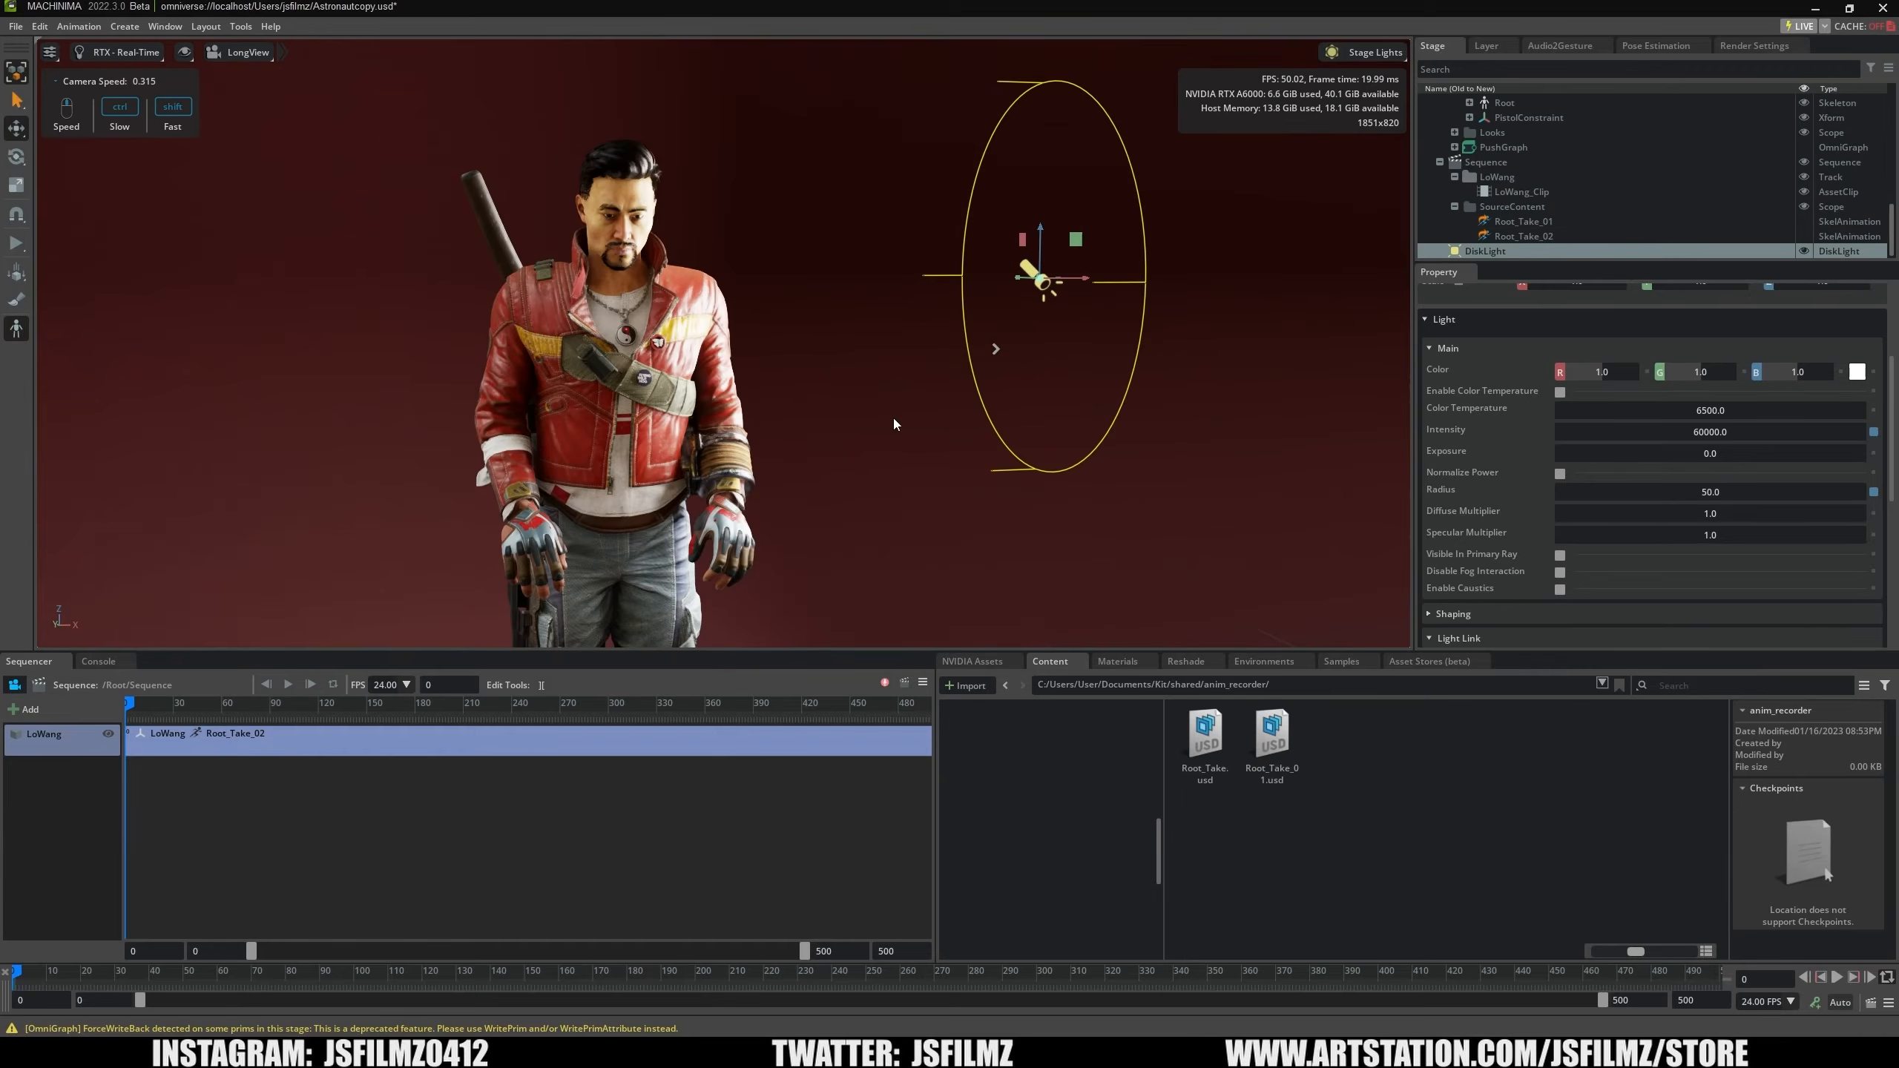
Replace the disk light with a distant light and set the distant light's angle to 25.6.
key(Delete)
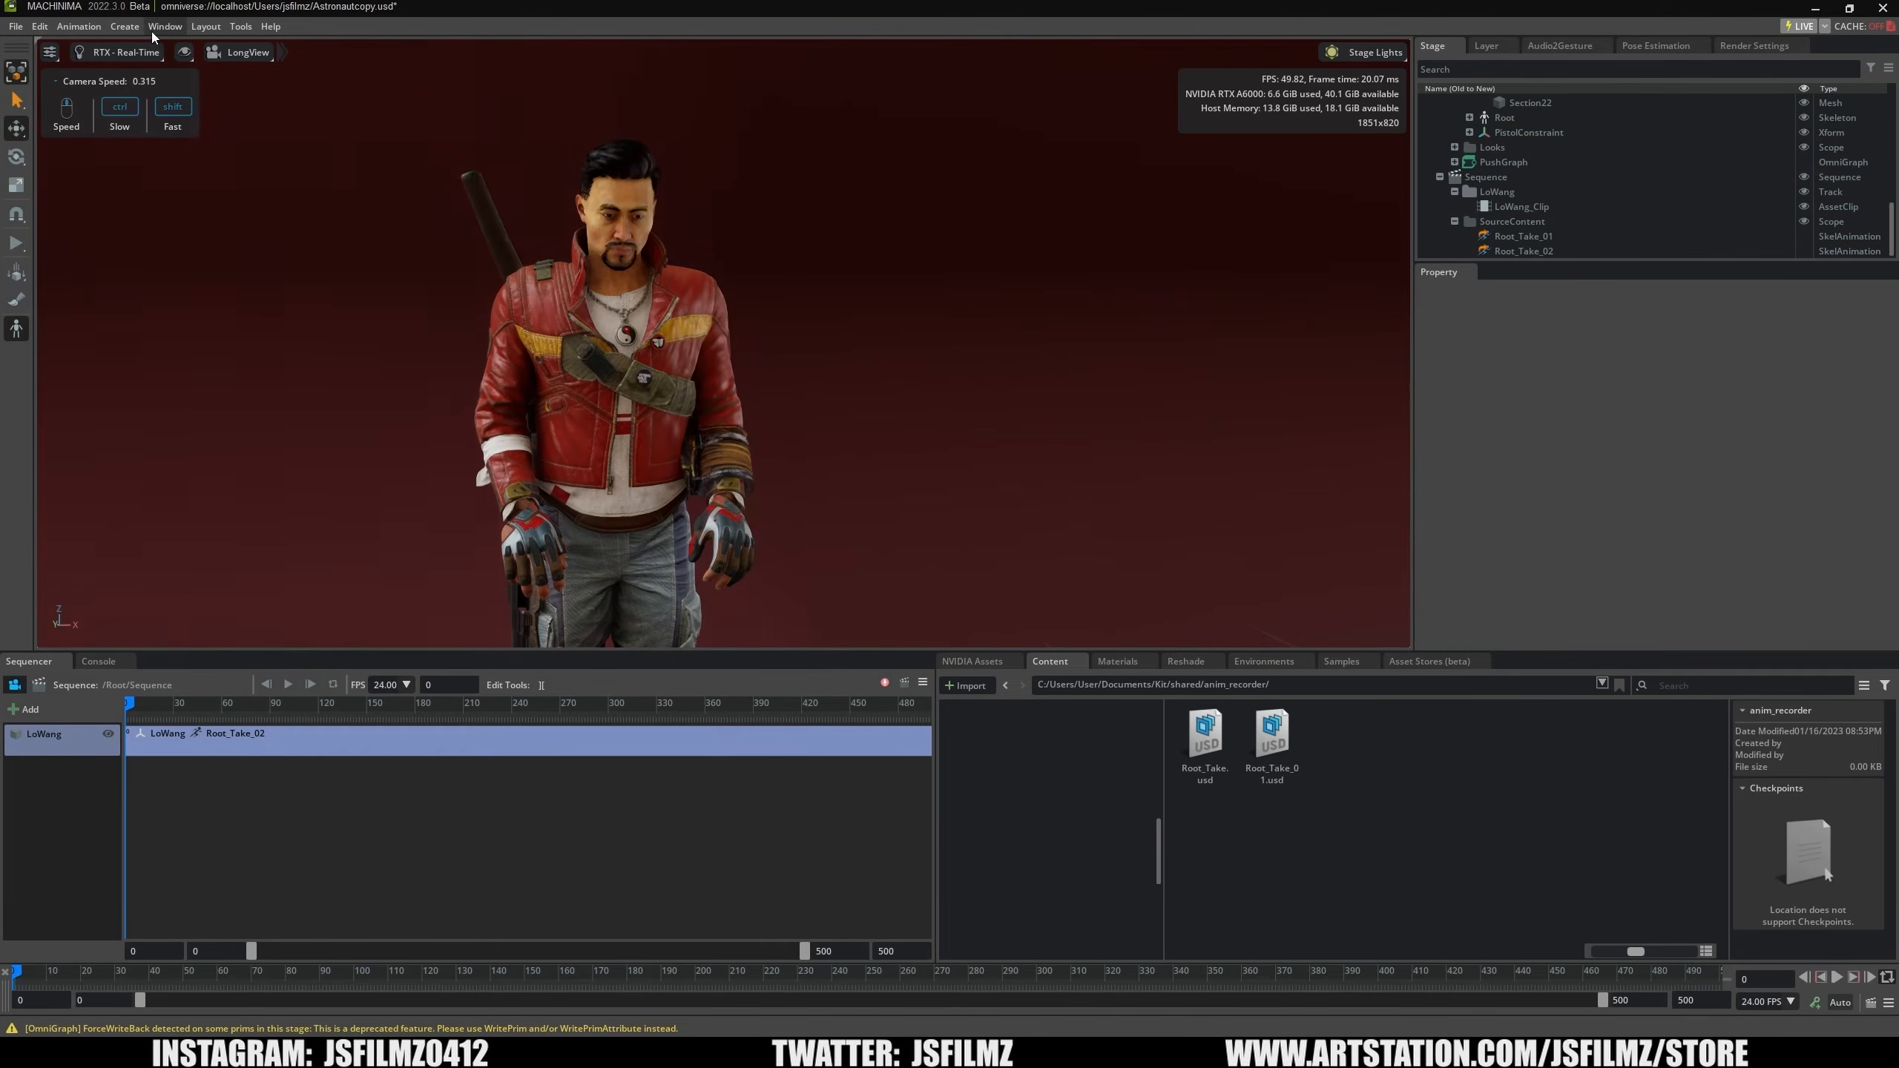
click(138, 28)
mouse_move(154, 89)
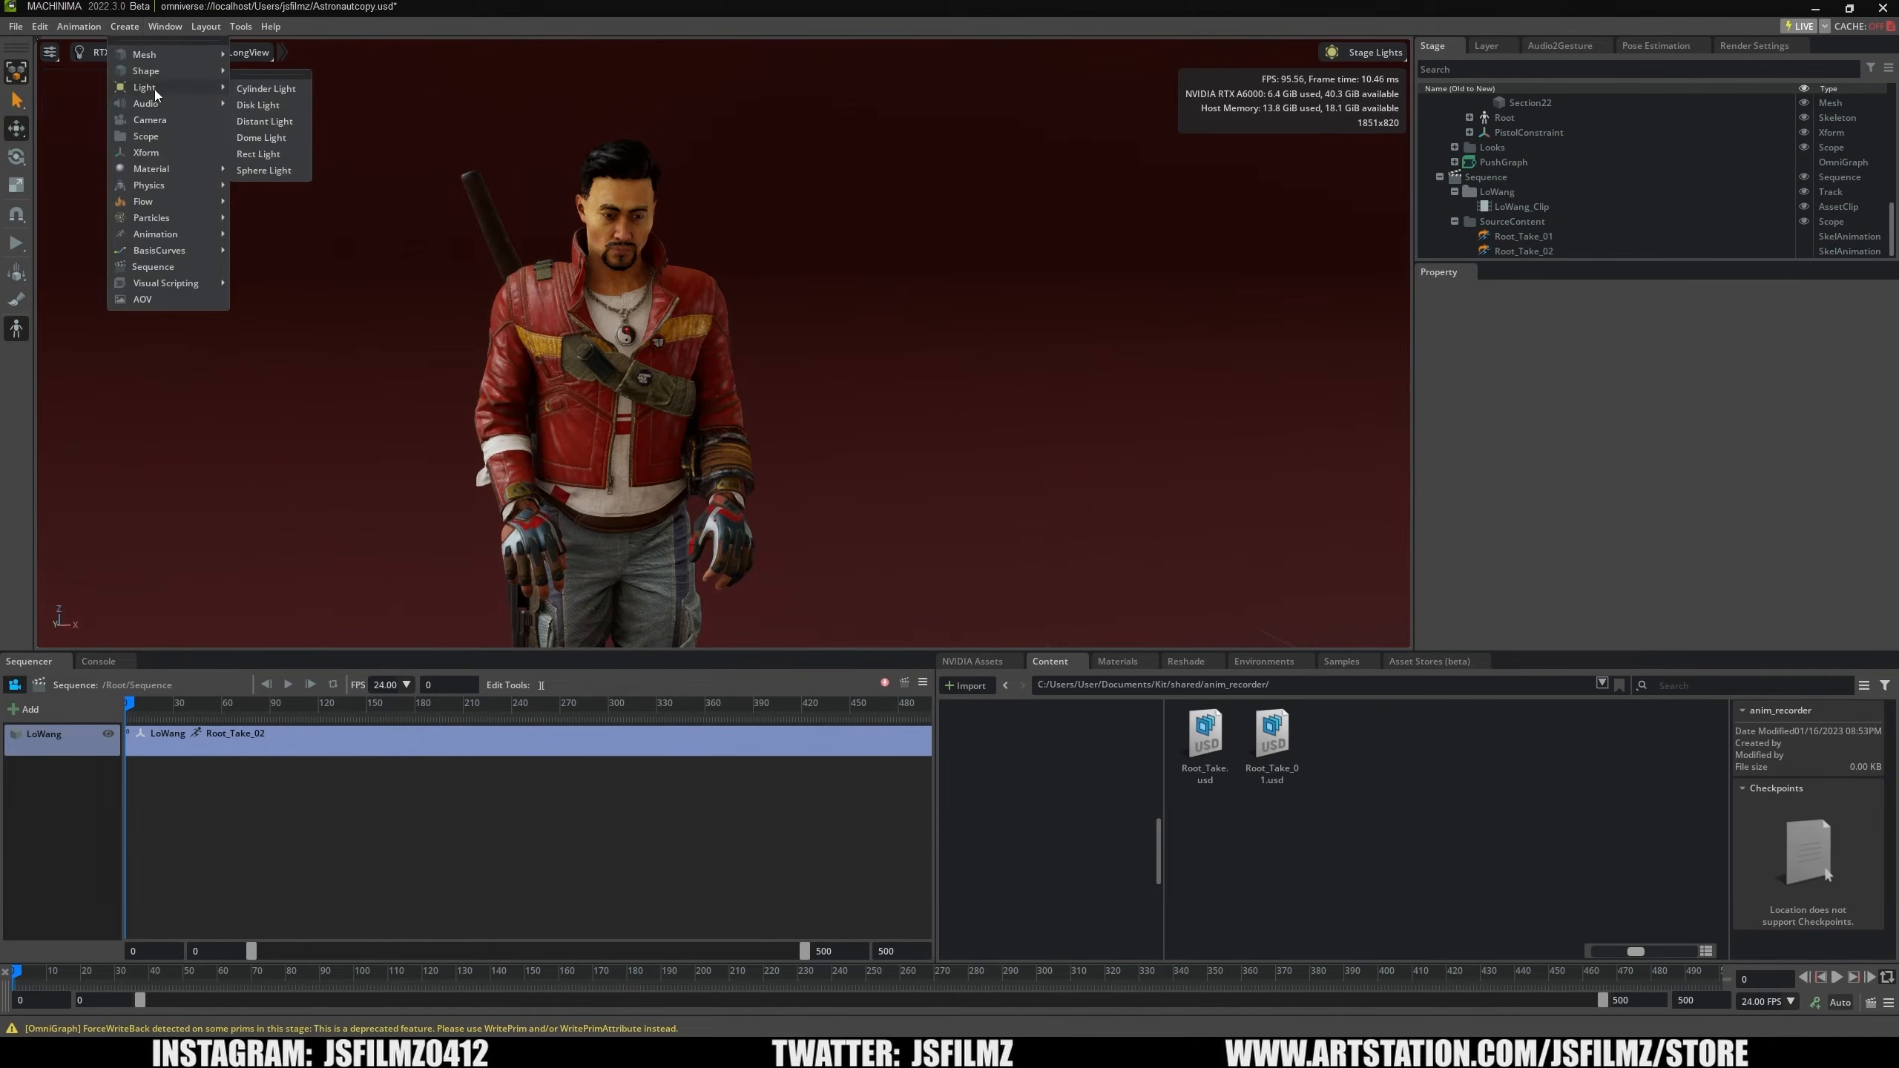
click(258, 120)
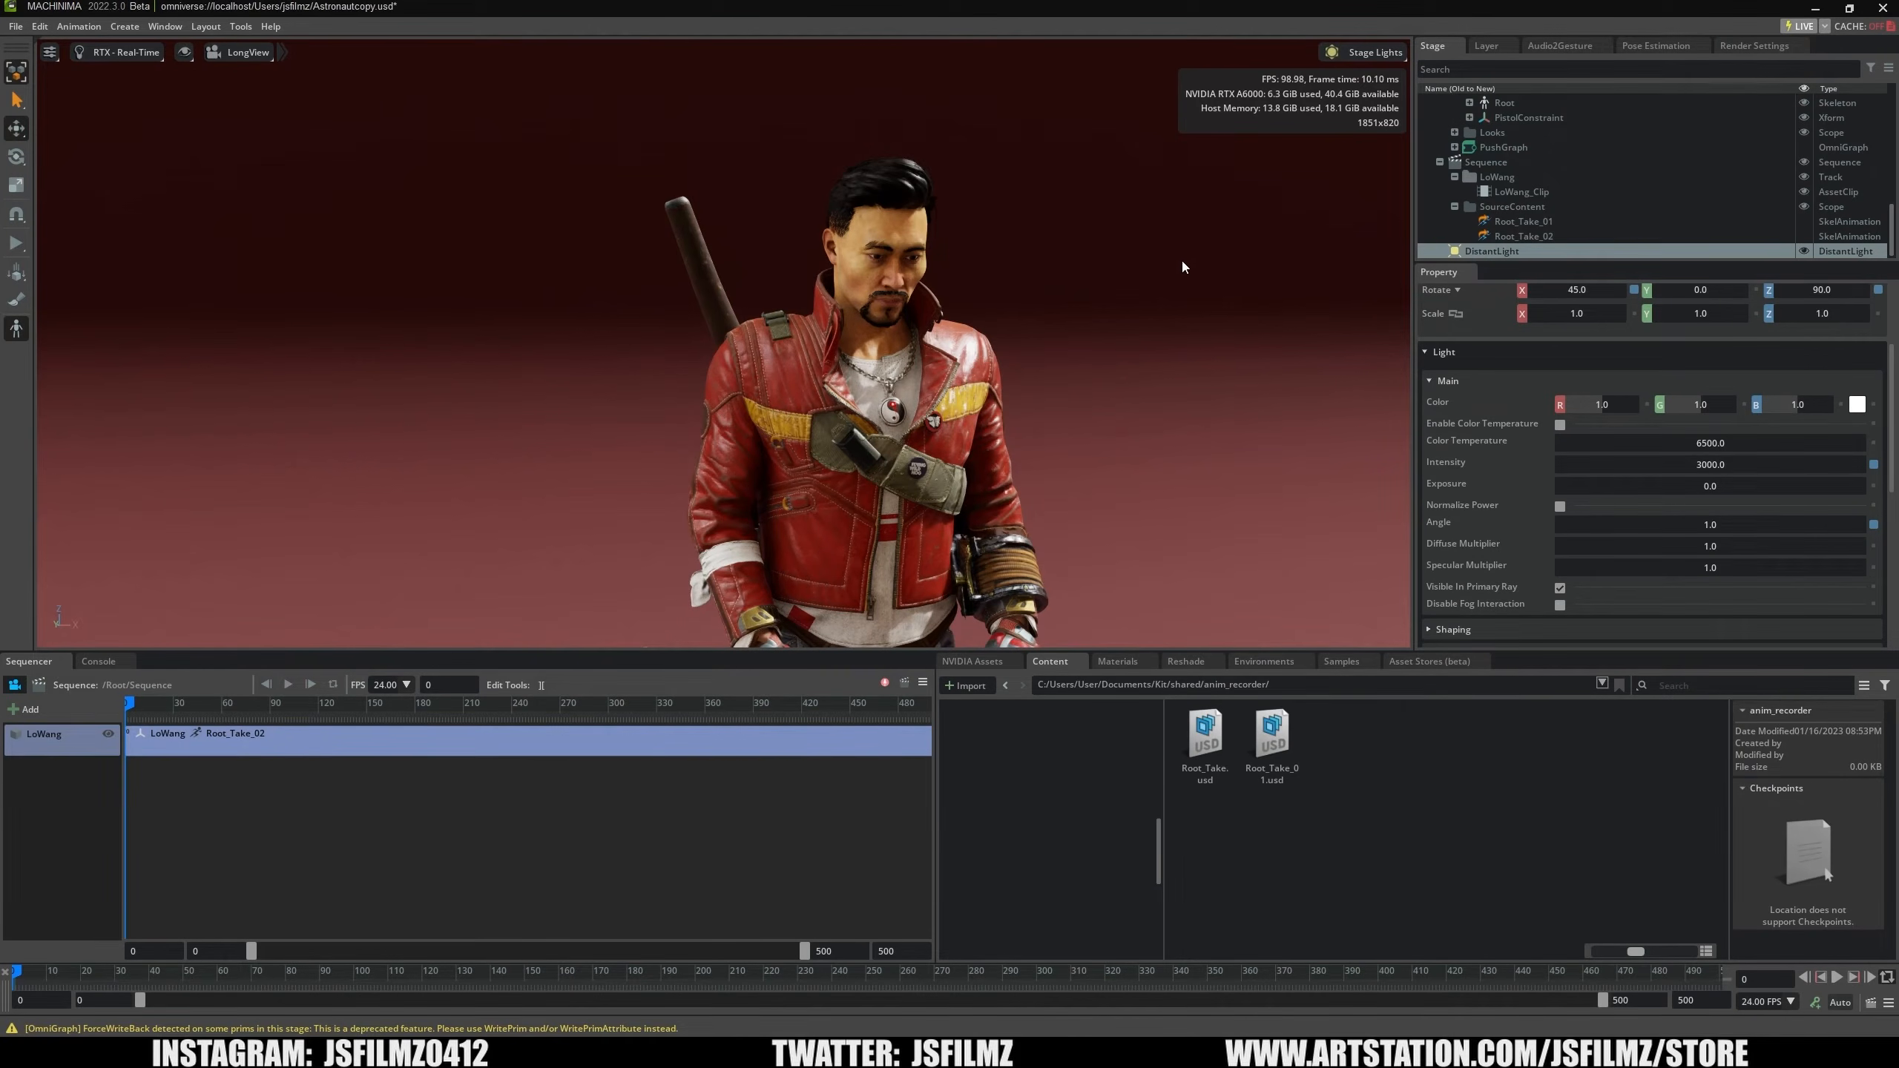
scroll(1420, 483, down, 1)
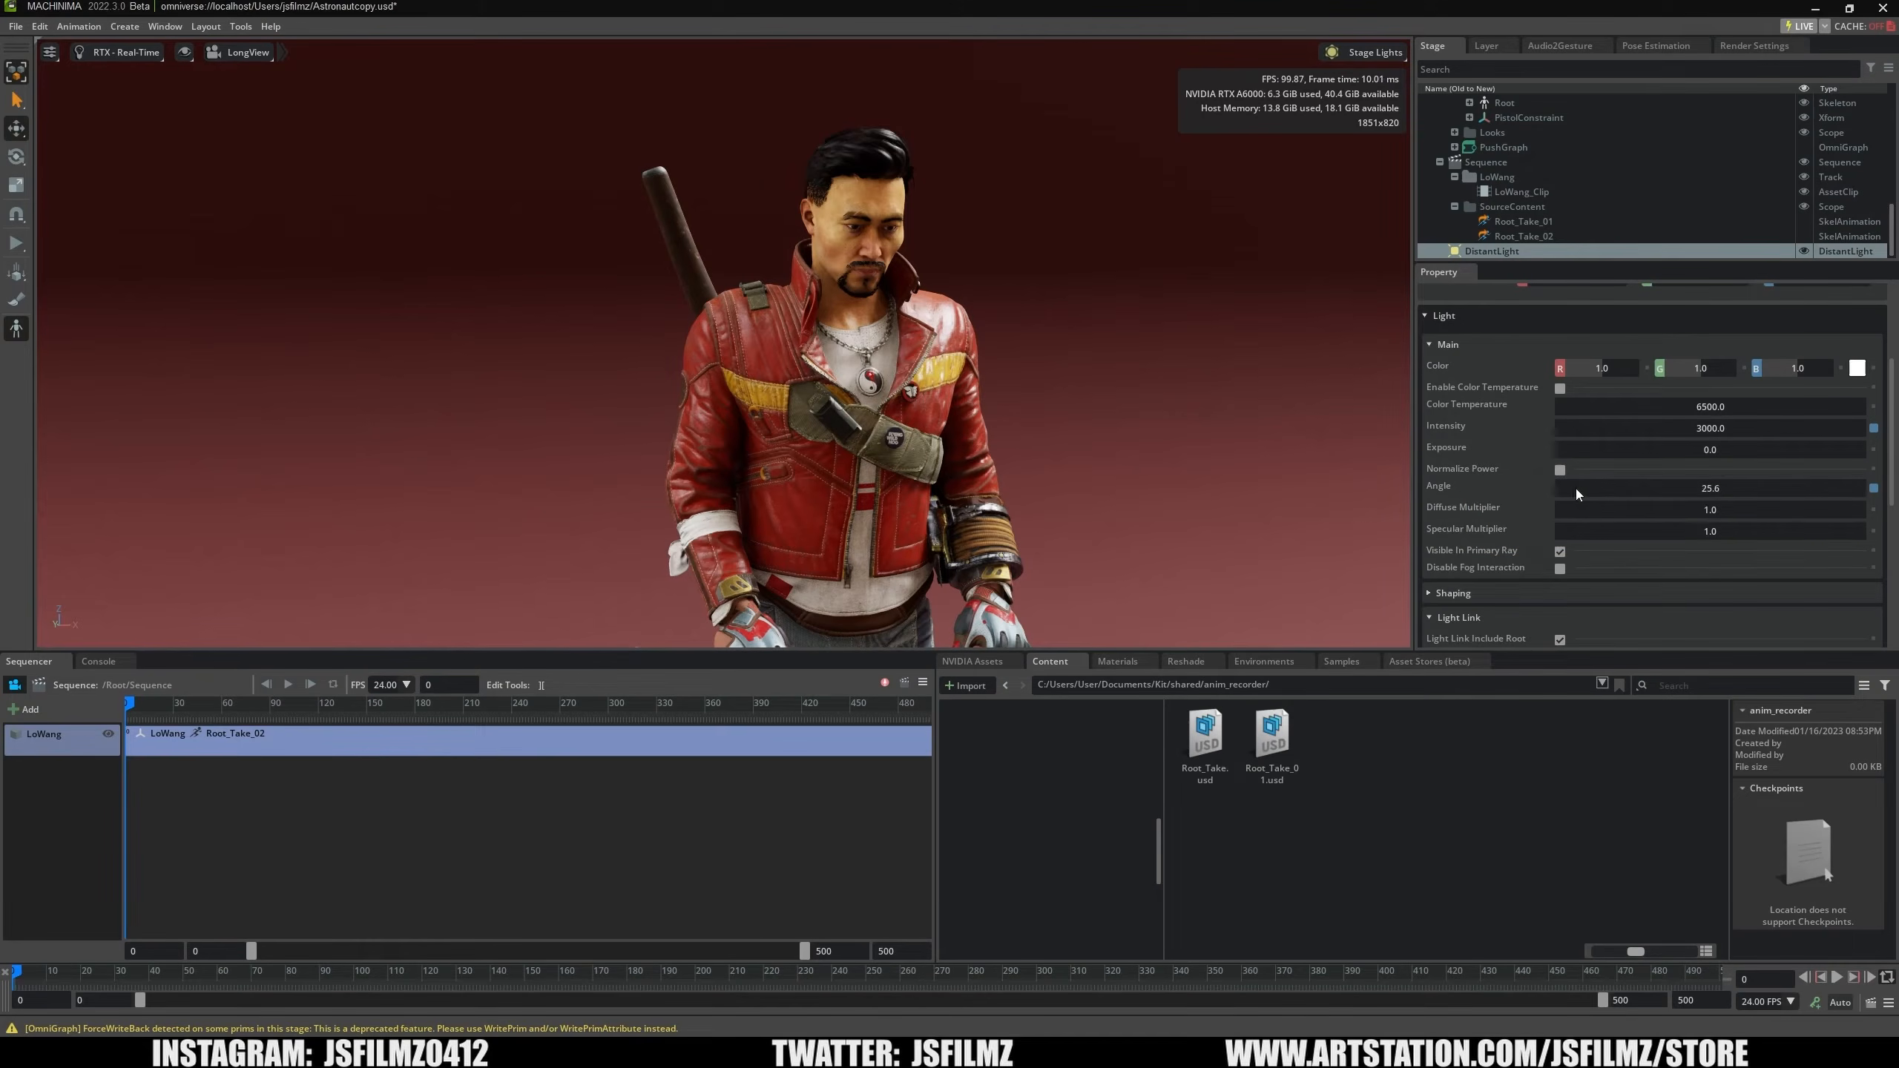
Replace the distant light with a dome light and review the dome light's properties.
key(Delete)
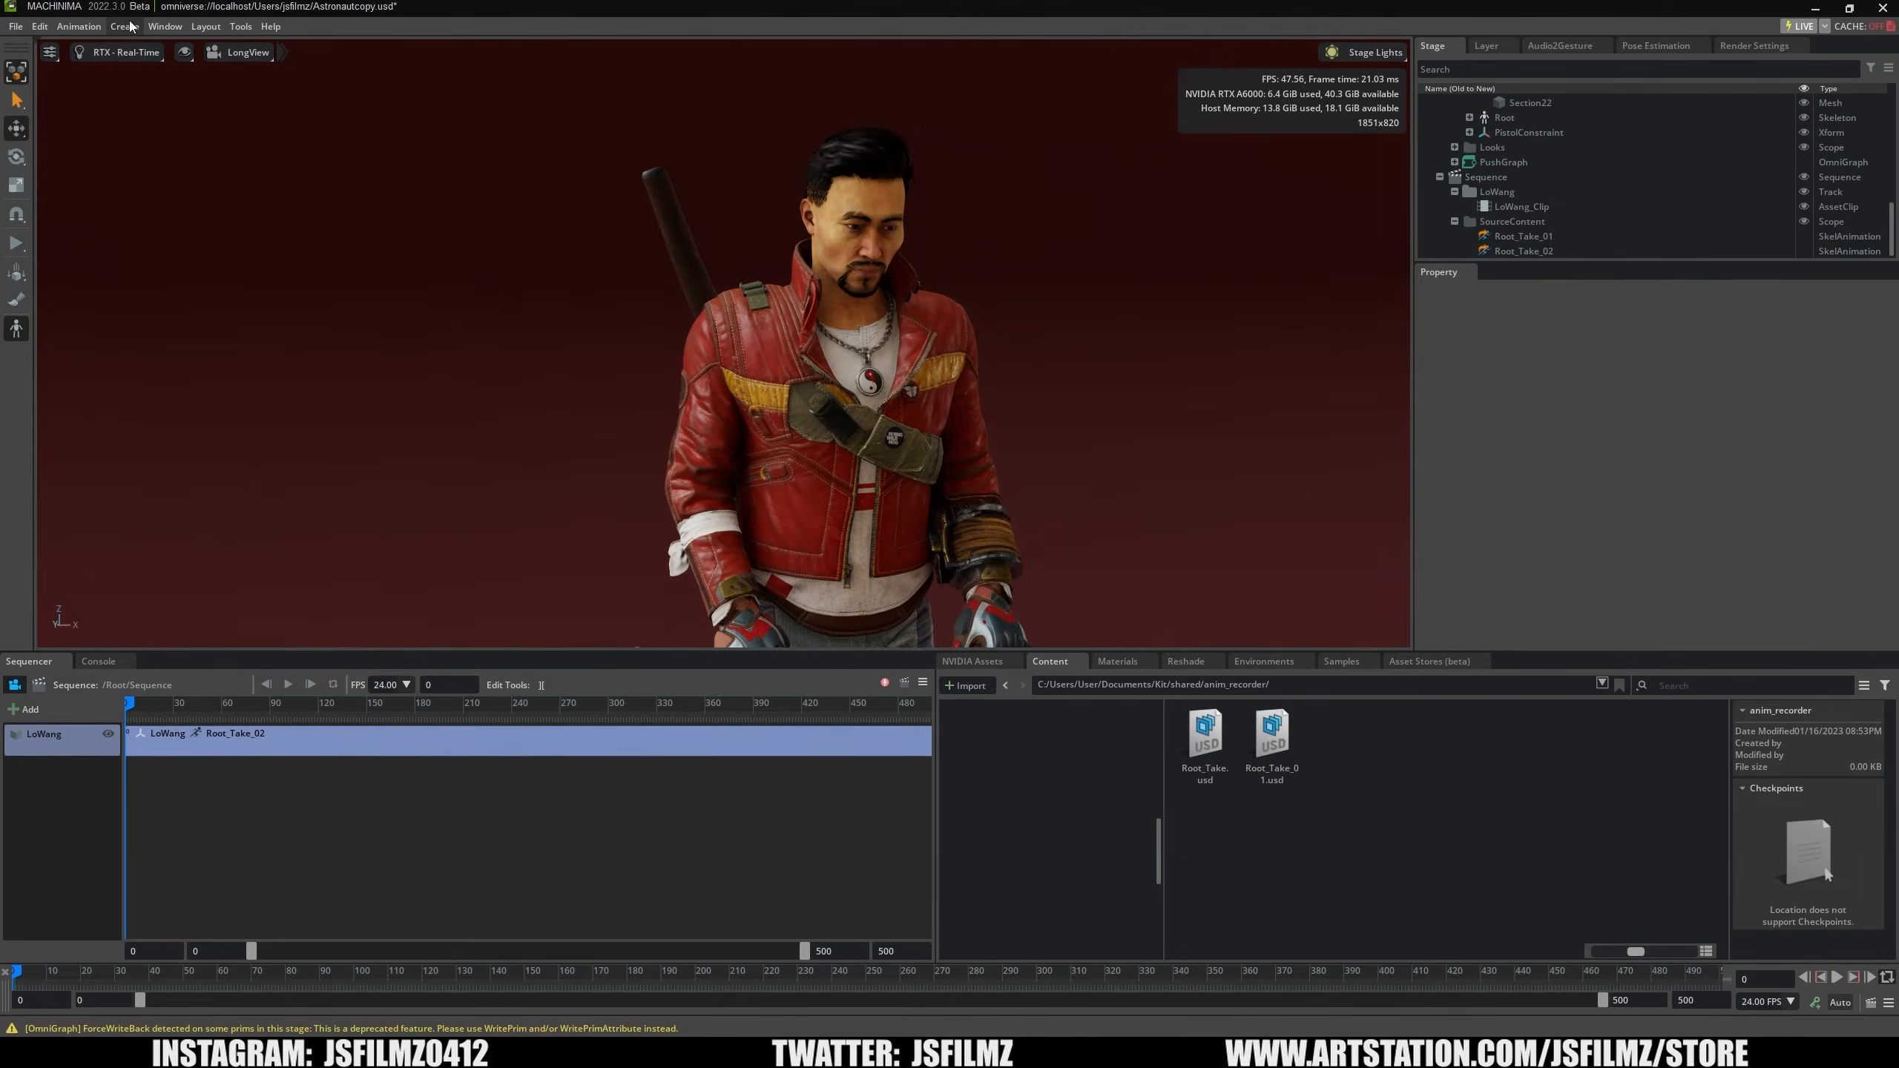
click(124, 25)
mouse_move(163, 172)
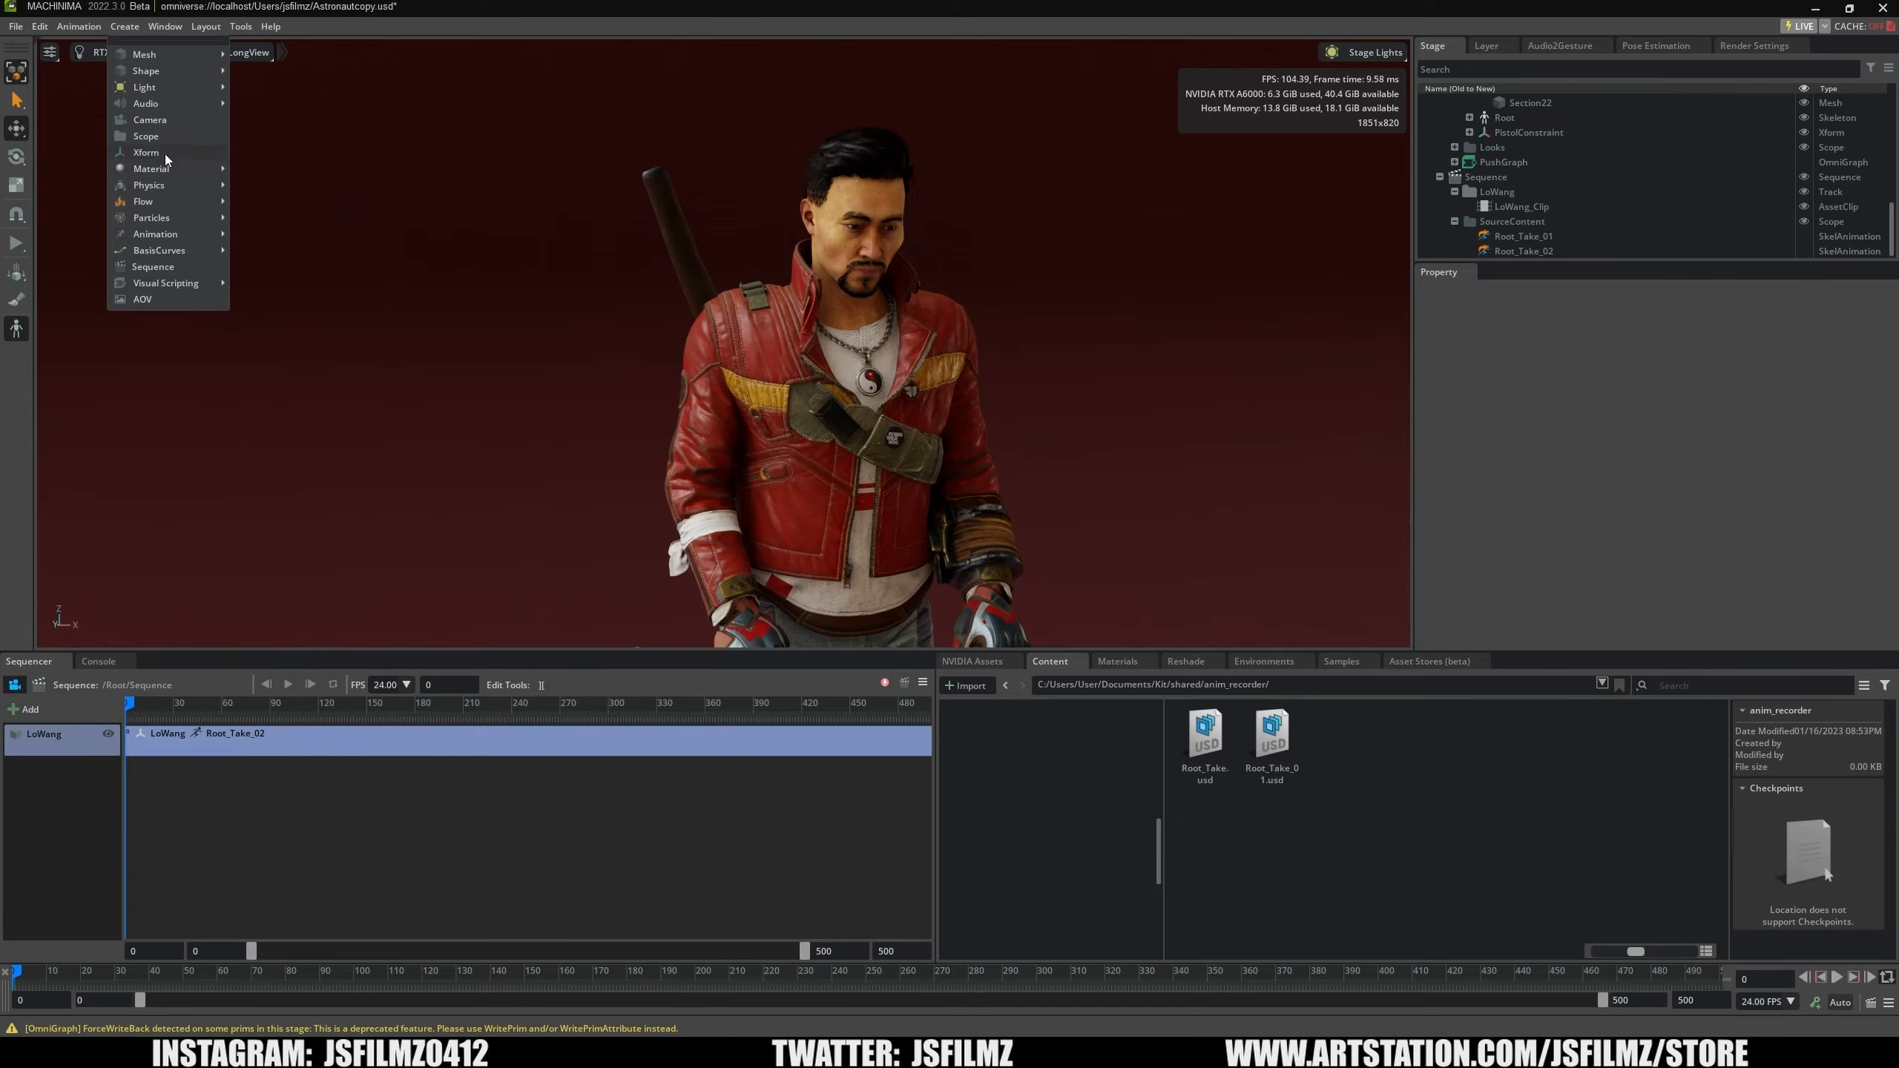
mouse_move(169, 93)
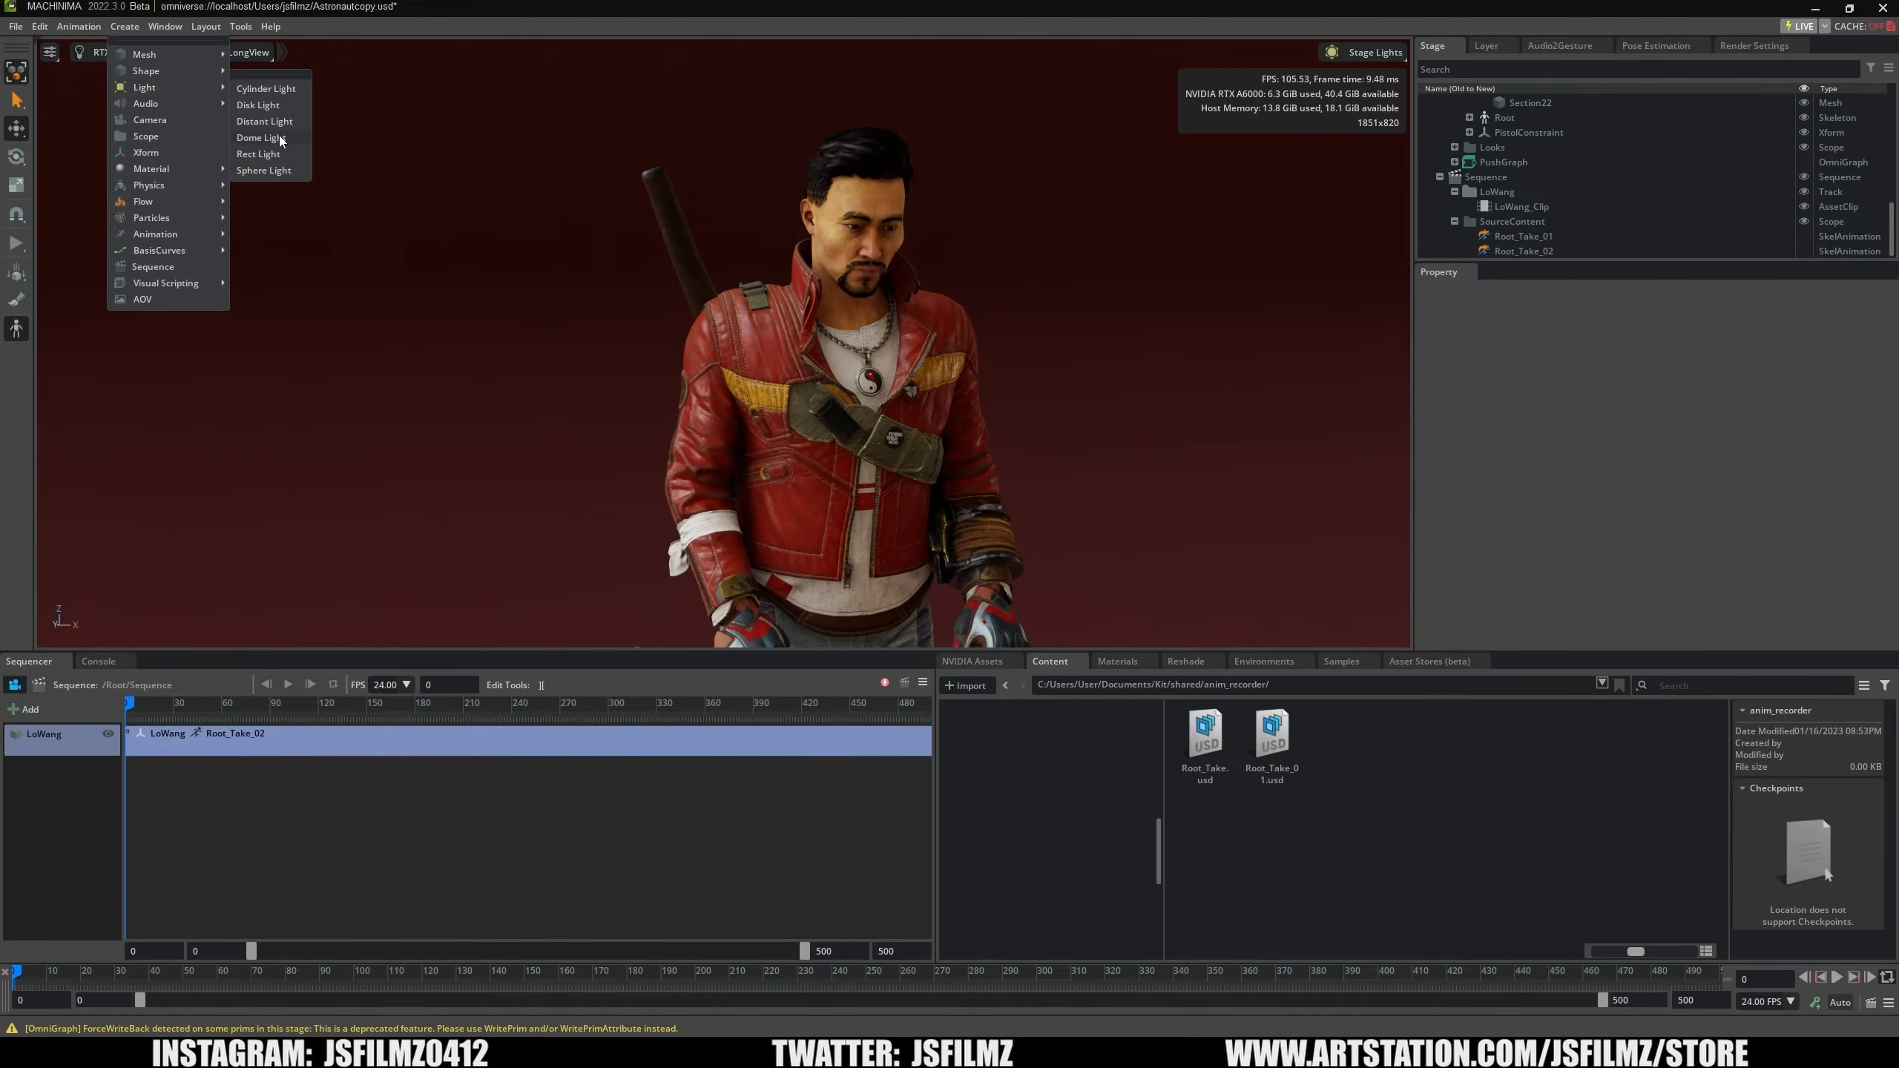
click(261, 138)
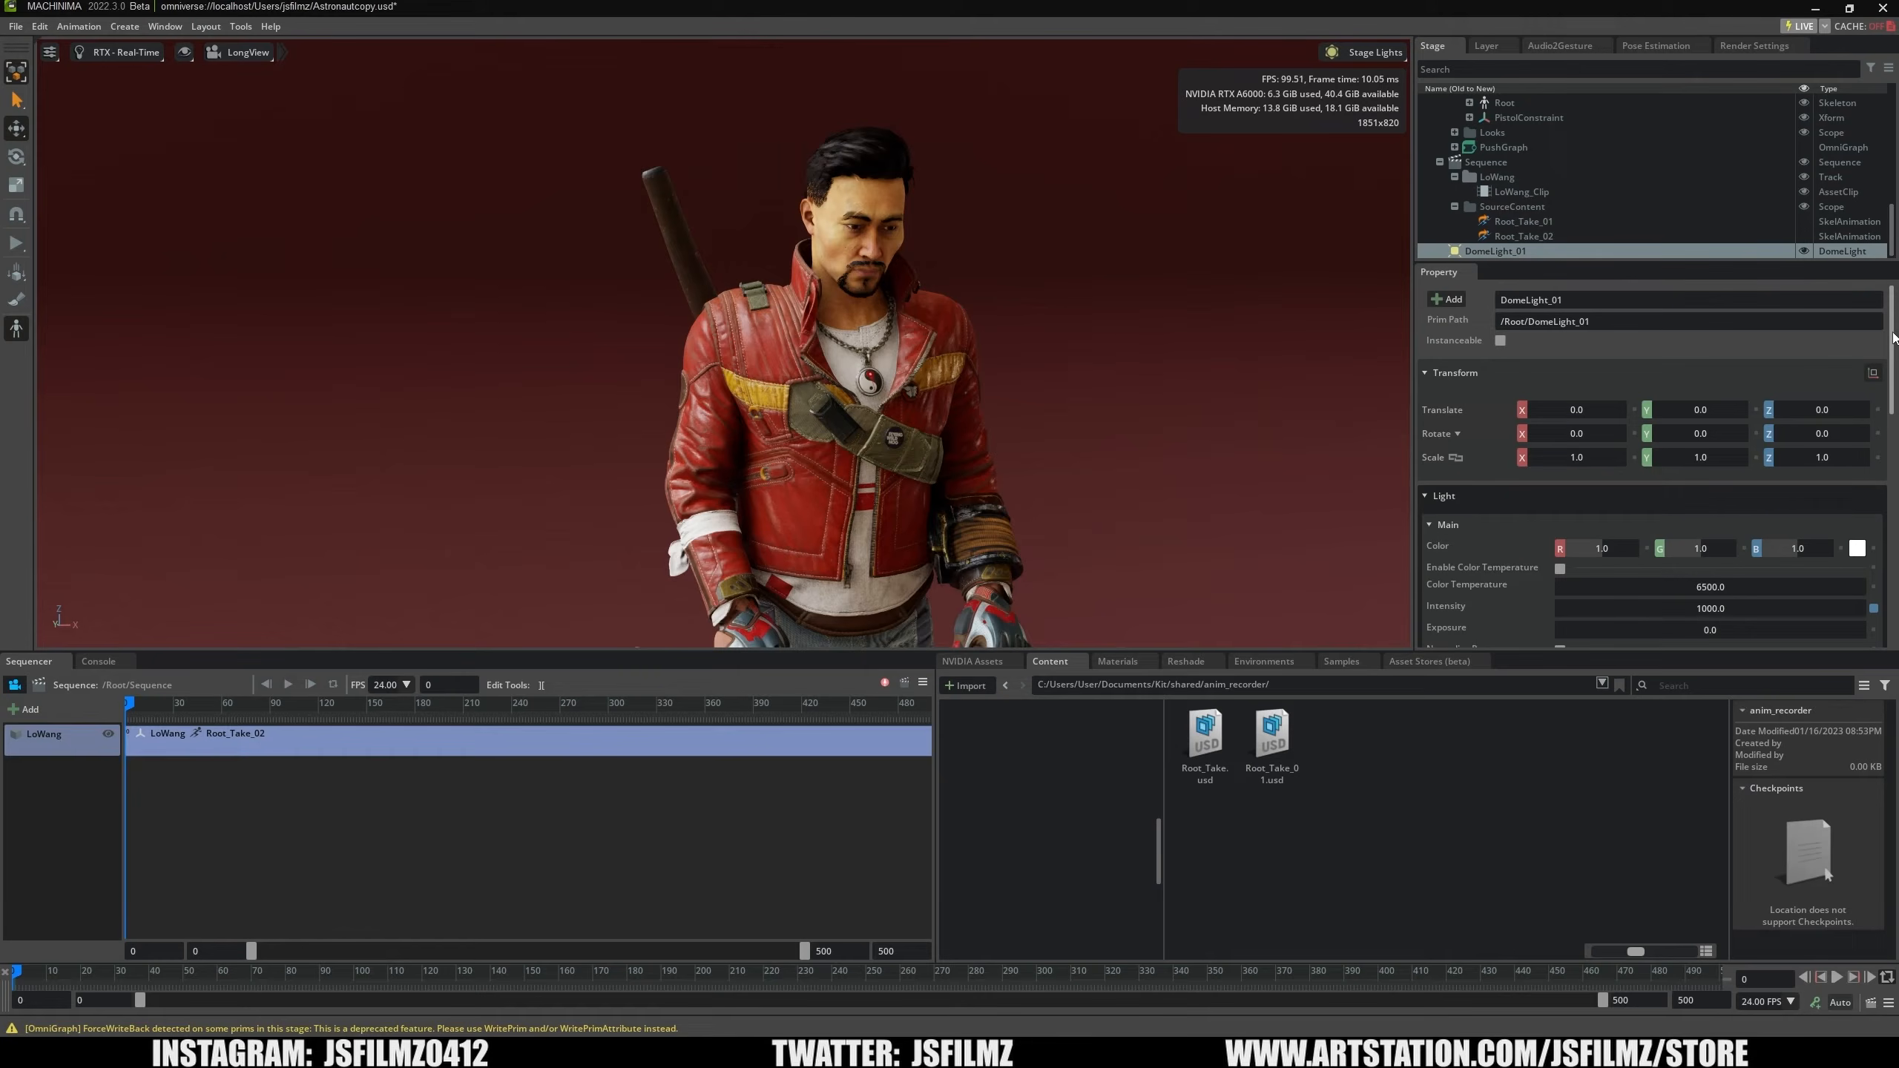
drag(1895, 337, 1894, 388)
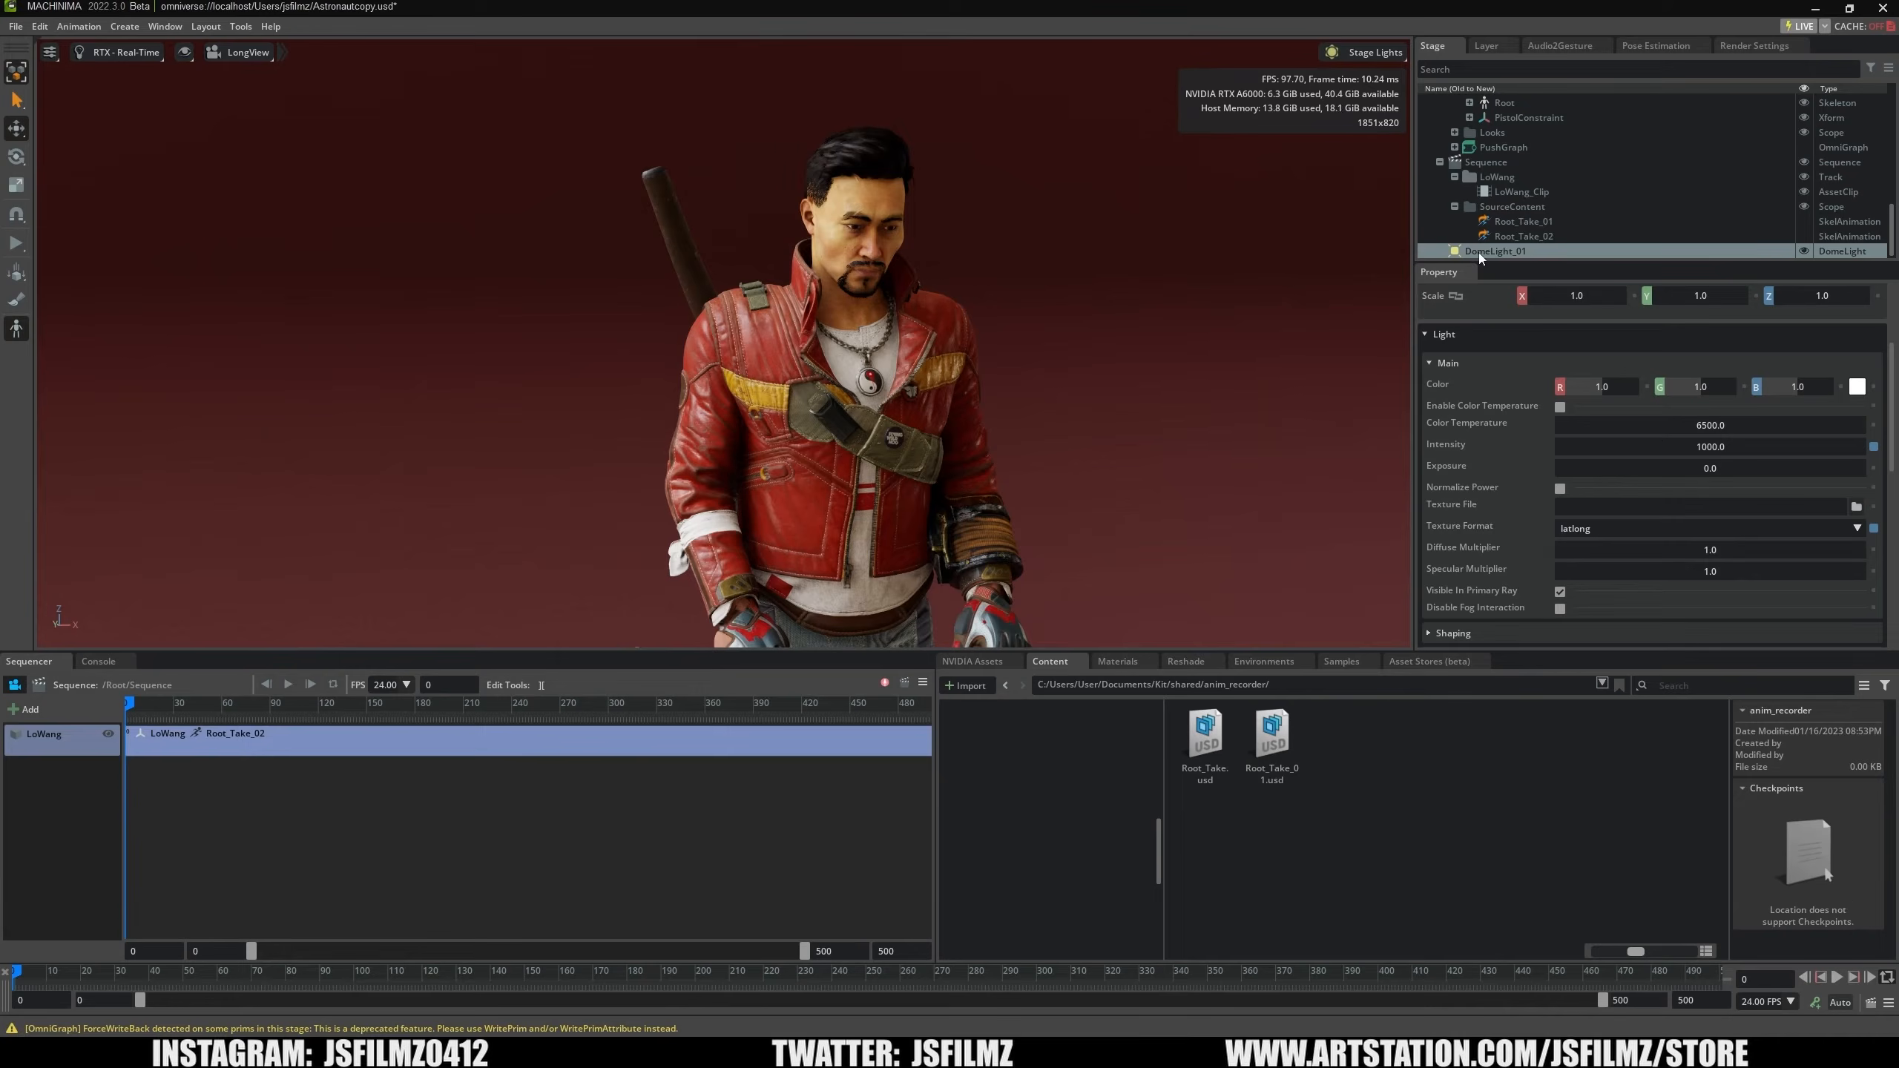
Replace the dome light with a rect light and move it beside LoWang, to about X 111 and Z 151.
key(Delete)
click(124, 26)
mouse_move(153, 88)
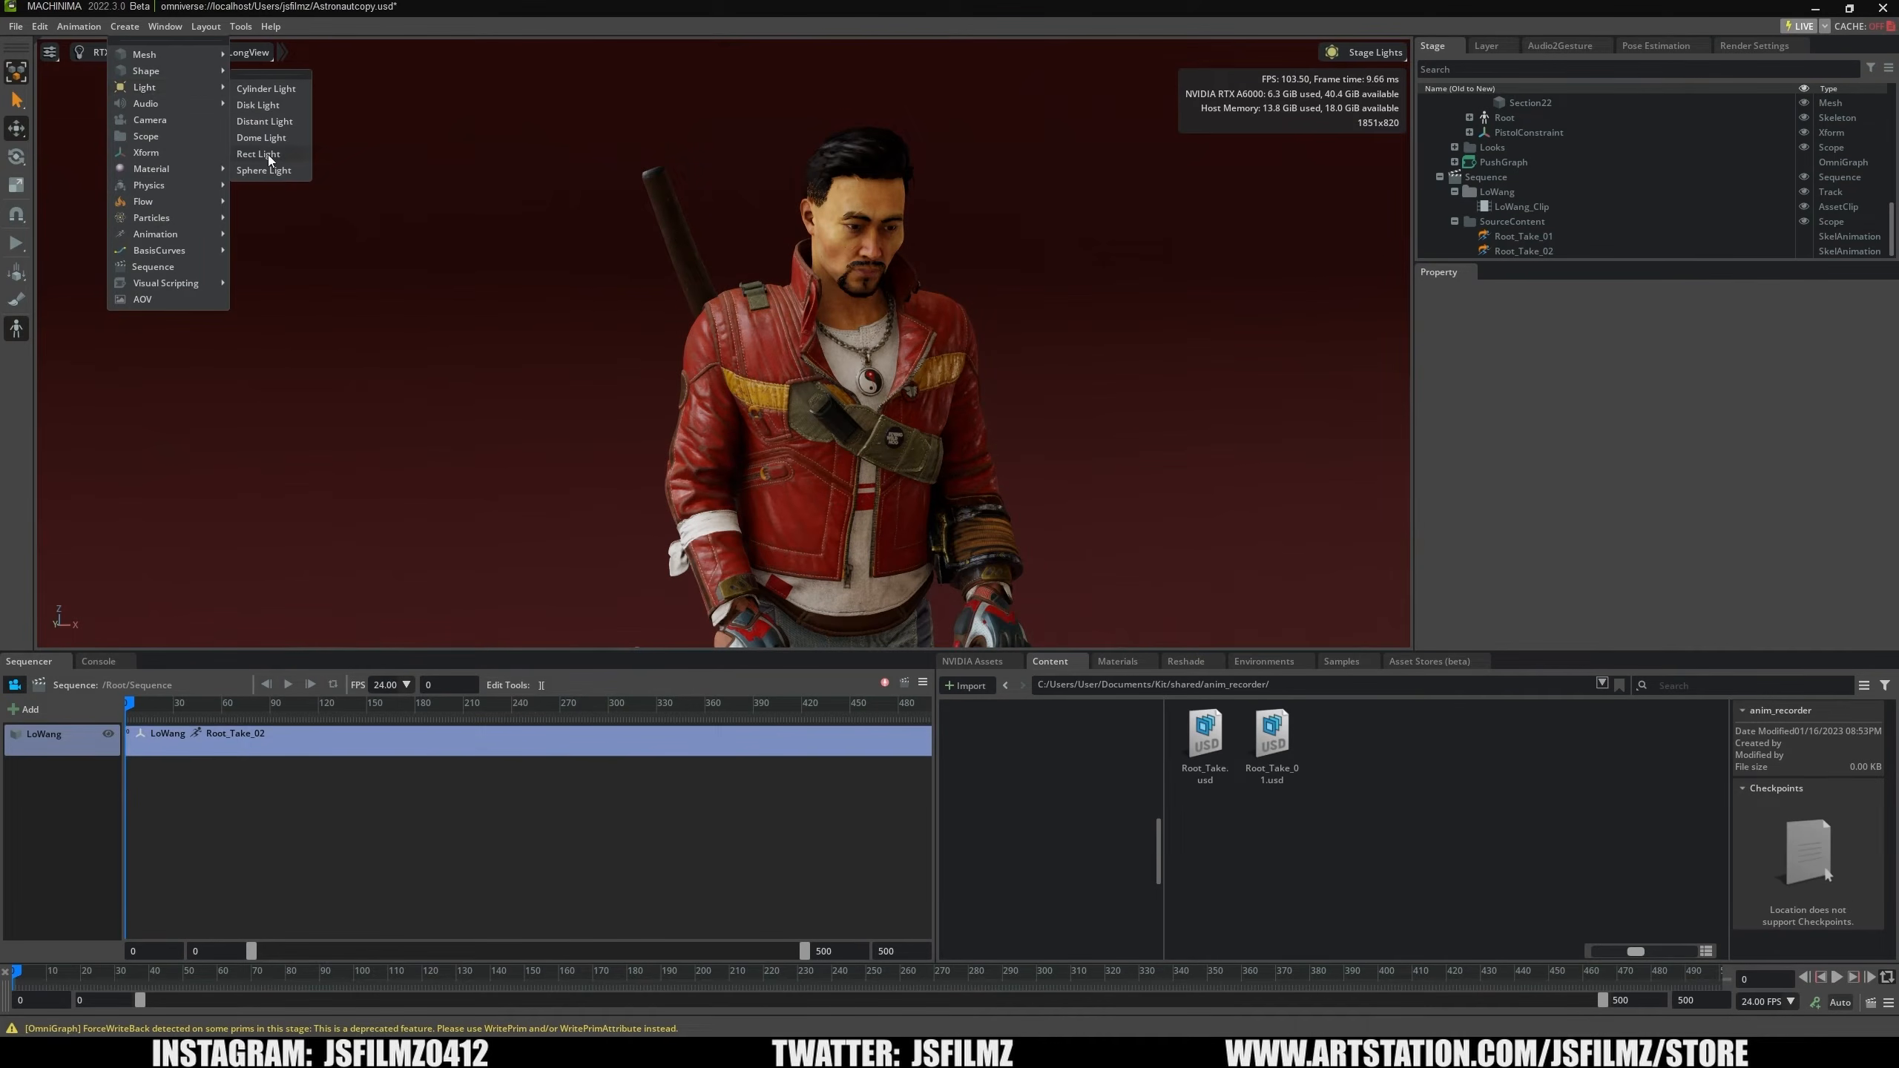
click(258, 154)
right_drag(1107, 448, 1157, 500)
drag(781, 526, 1019, 219)
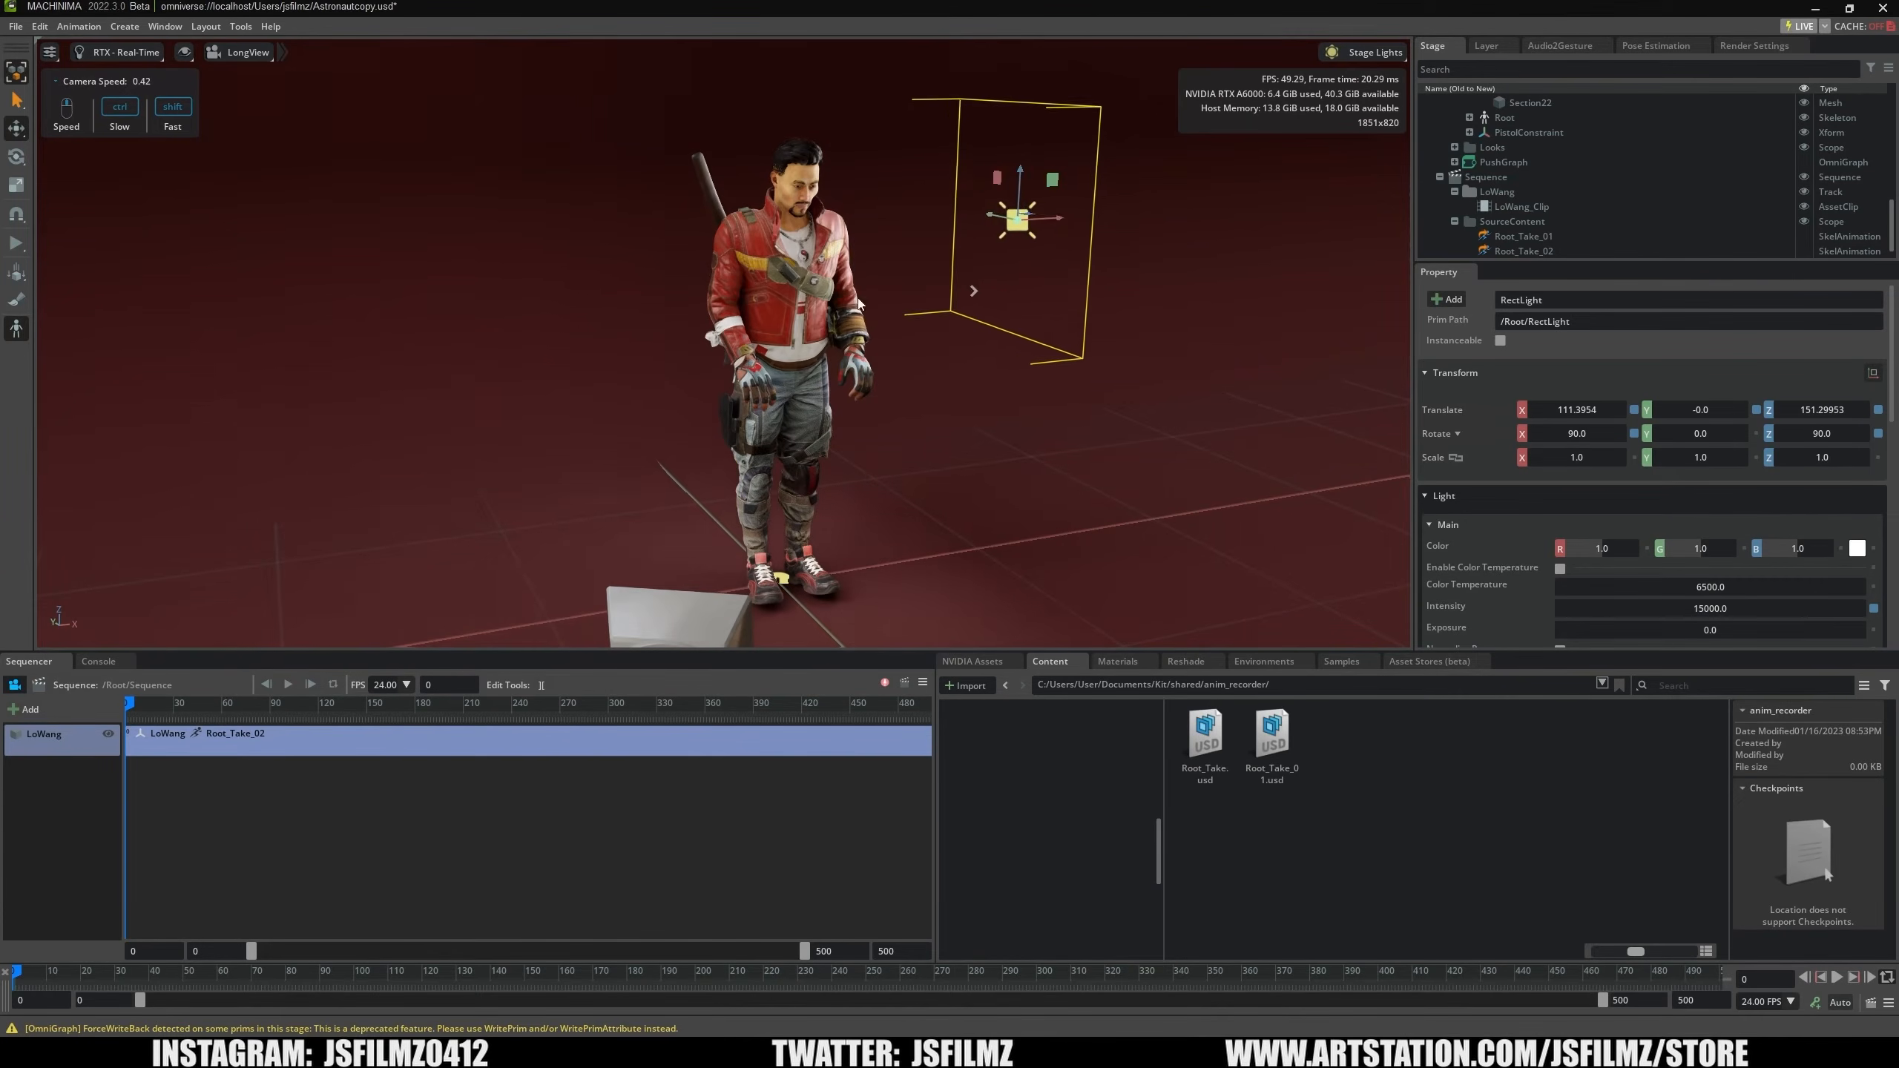
Move the rect light to about Y -36 and raise it to about Z 166.
right_drag(858, 303, 795, 267)
drag(795, 267, 905, 291)
right_drag(988, 356, 845, 333)
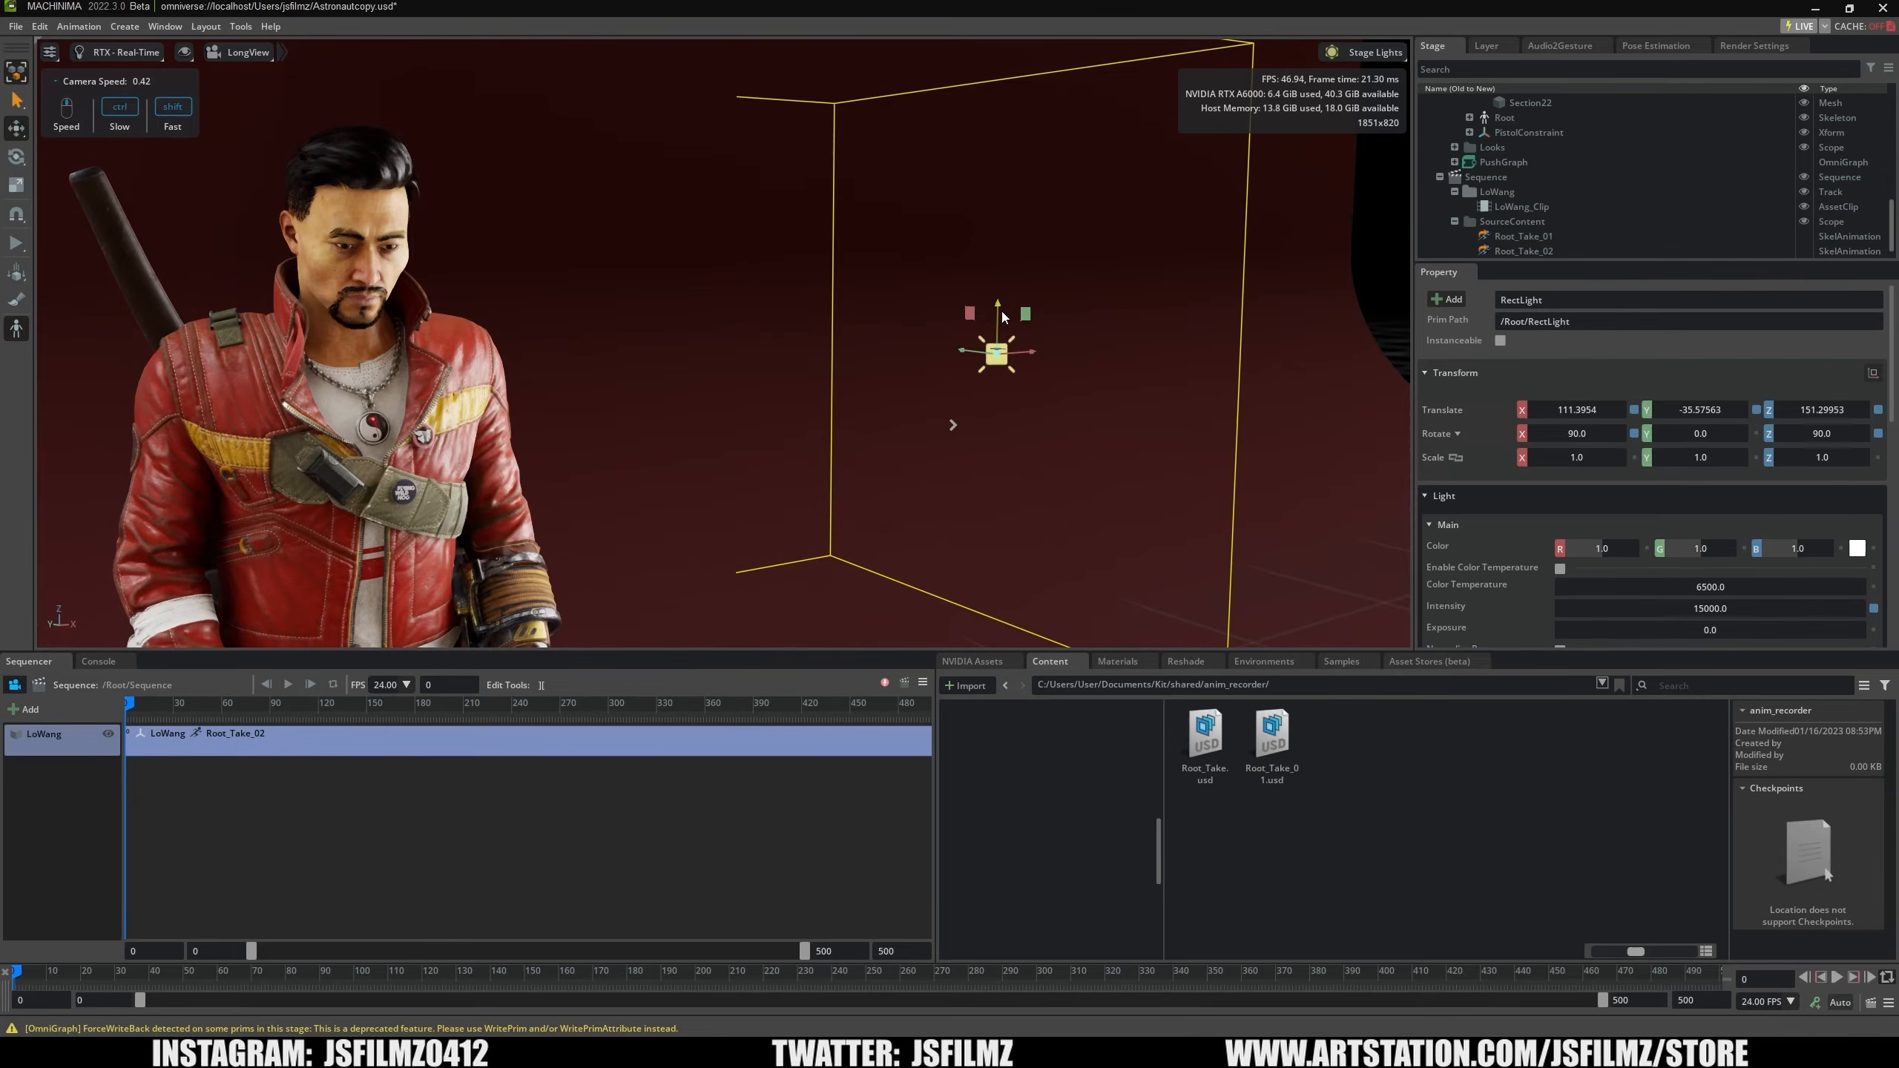
drag(1000, 308, 987, 229)
right_drag(965, 332, 855, 298)
scroll(858, 303, down, 2)
key(s)
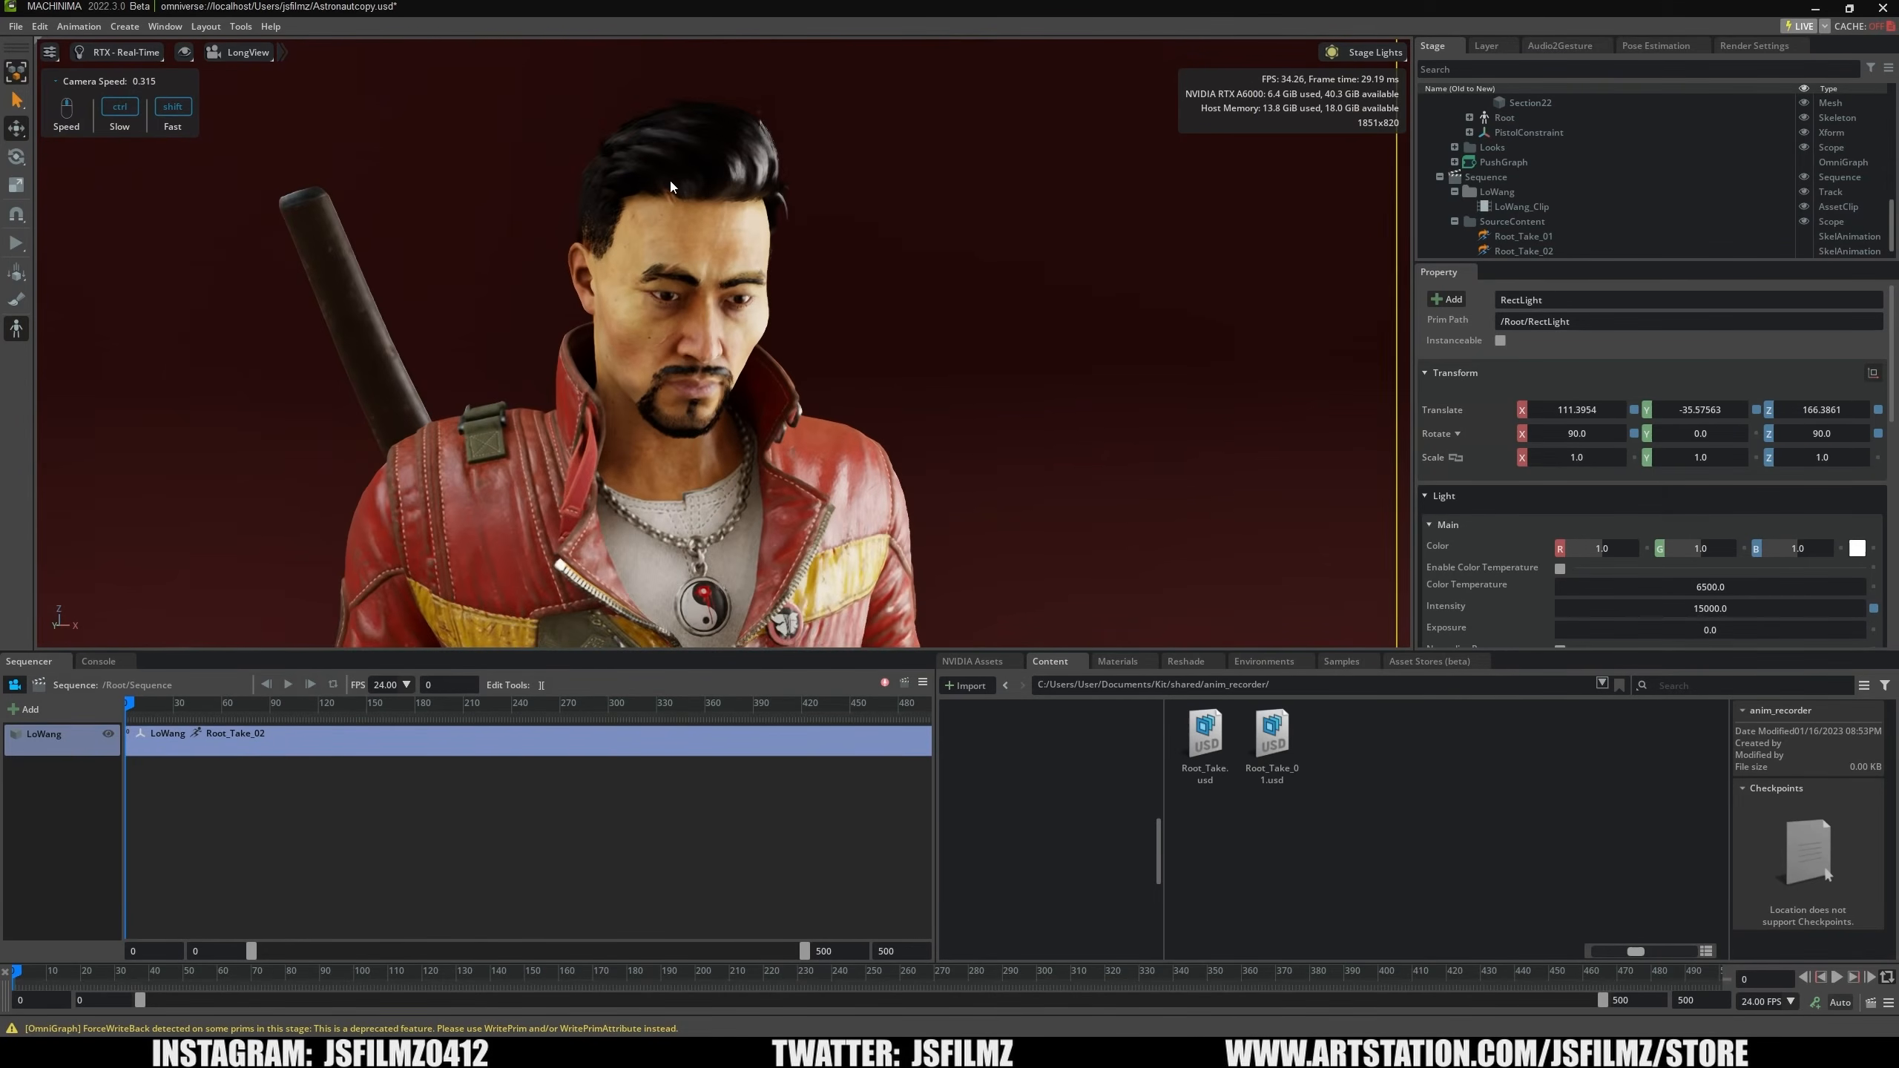
Compare LoWang's lighting in RTX - Interactive (Path Tracing) and RTX - Real-Time rendering, ending in real-time mode.
click(140, 54)
click(152, 103)
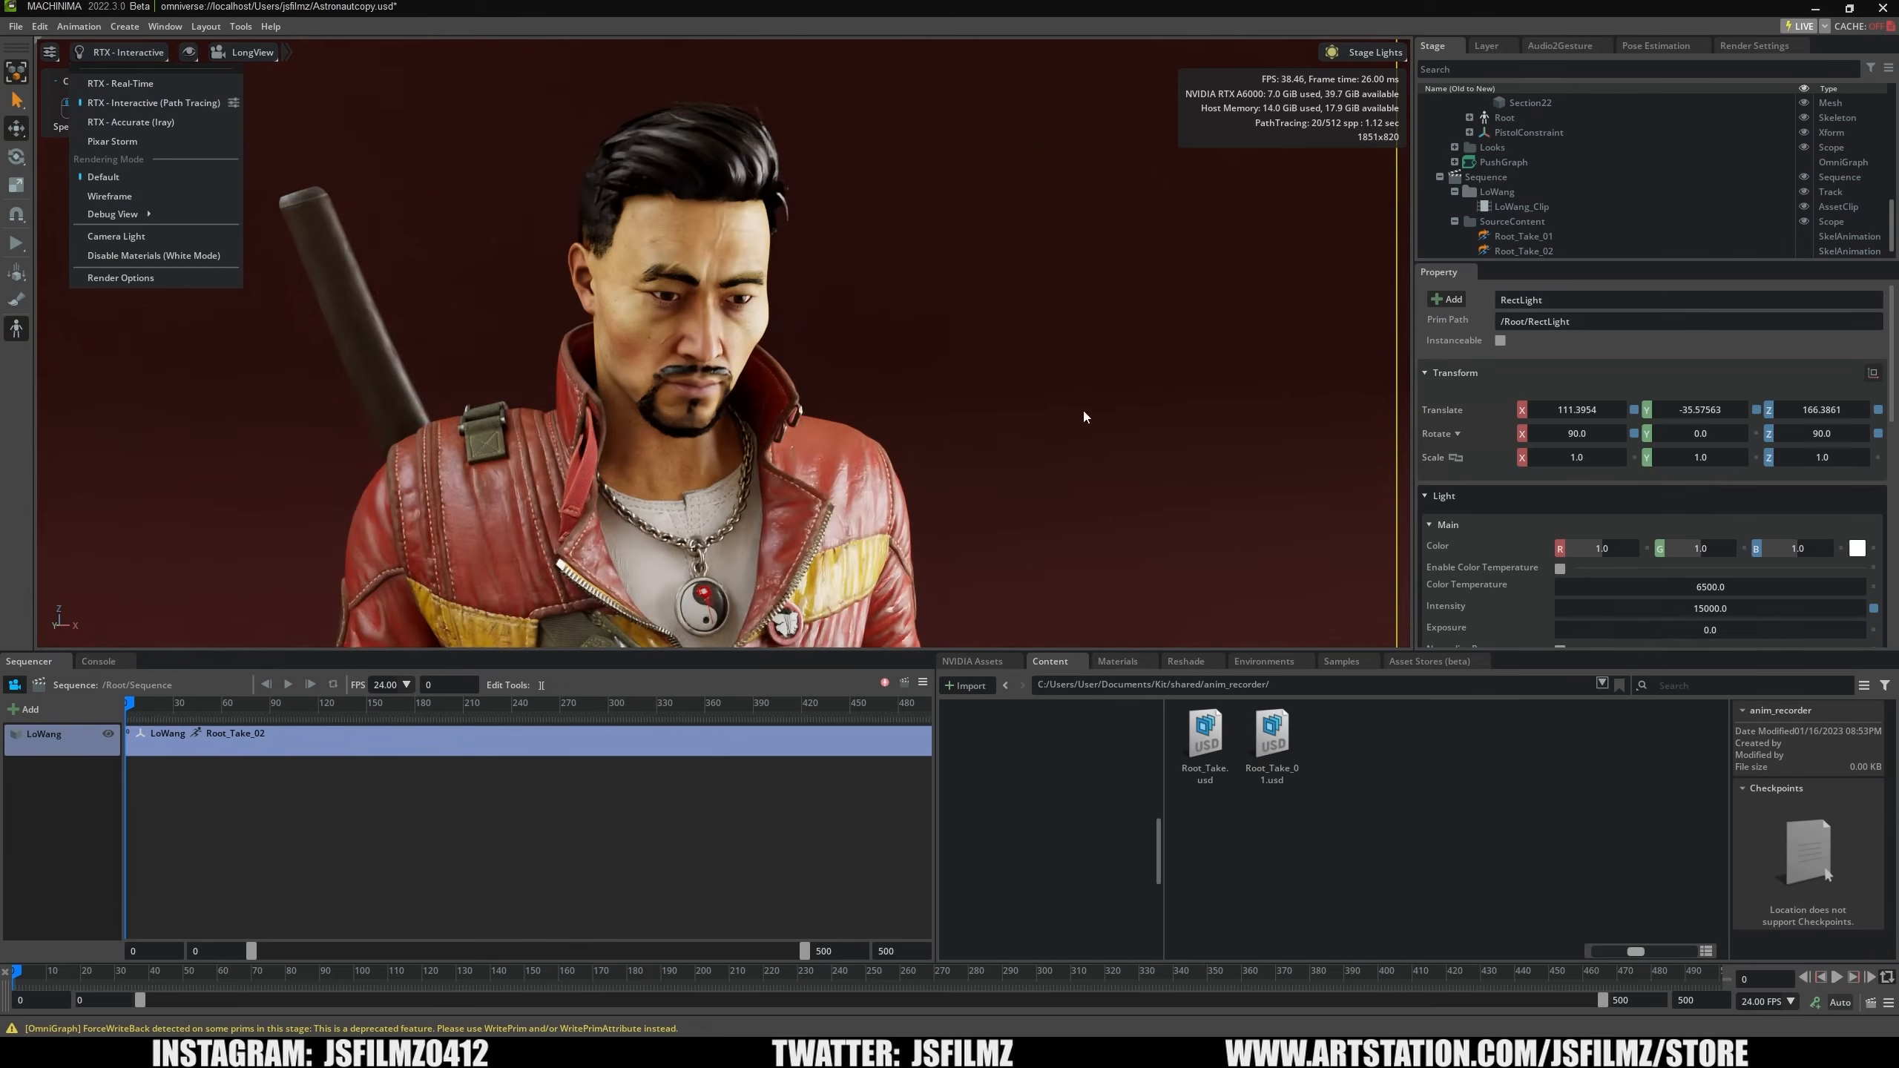
click(138, 83)
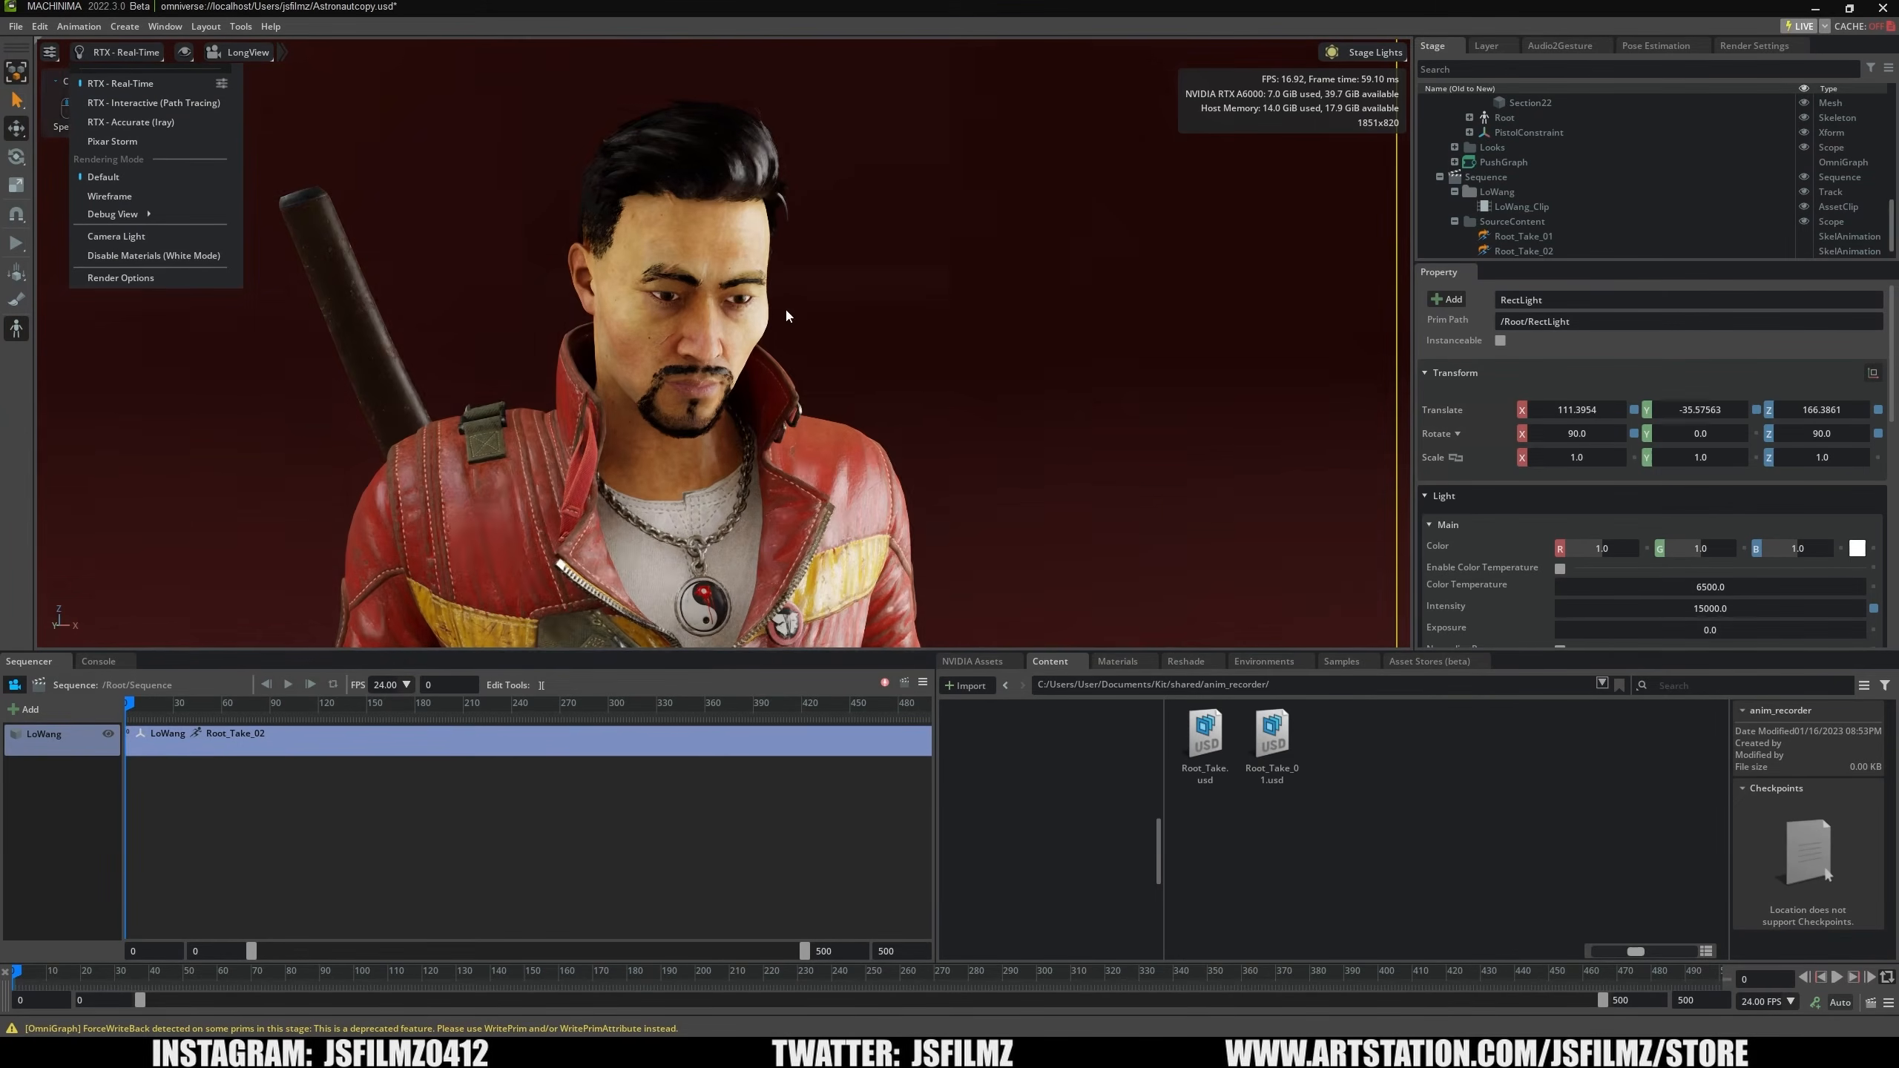
click(239, 52)
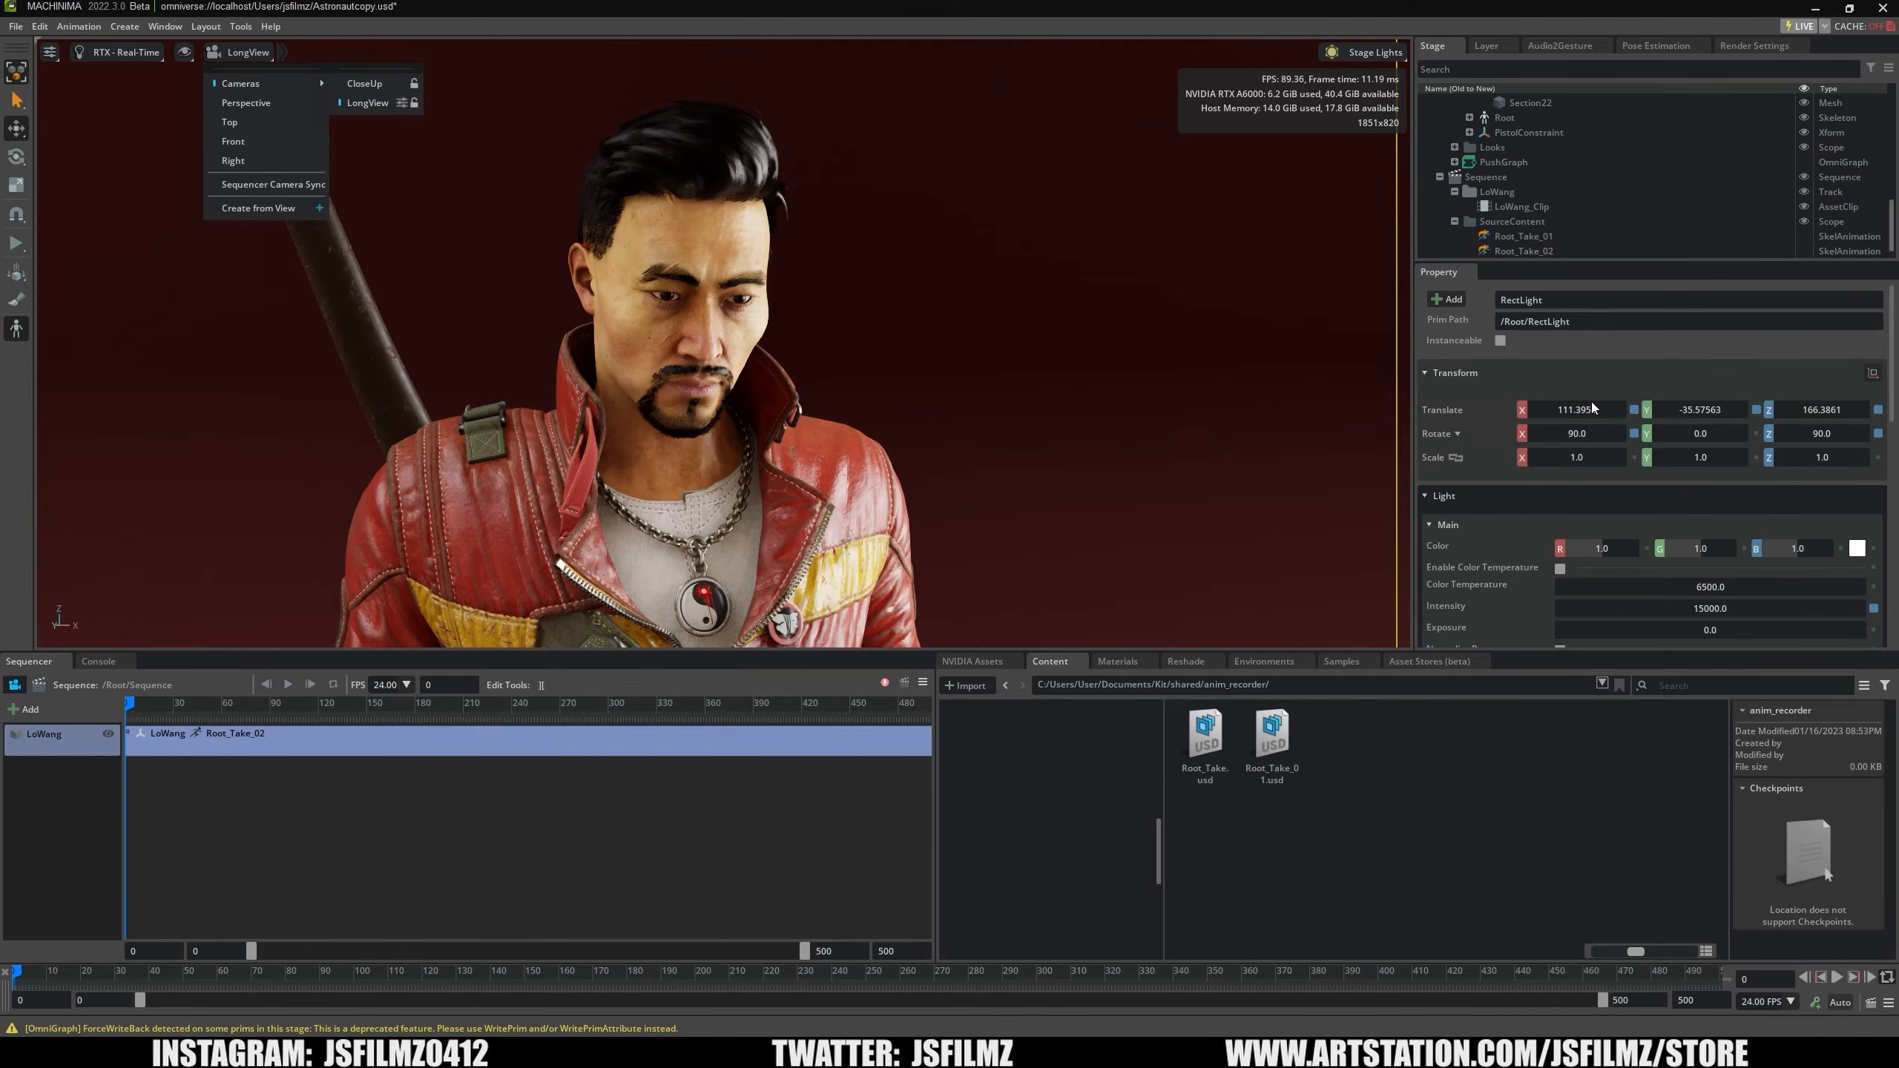
Set the rect light's height to 50 and move the light closer to LoWang.
scroll(1622, 408, down, 2)
scroll(1601, 234, down, 1)
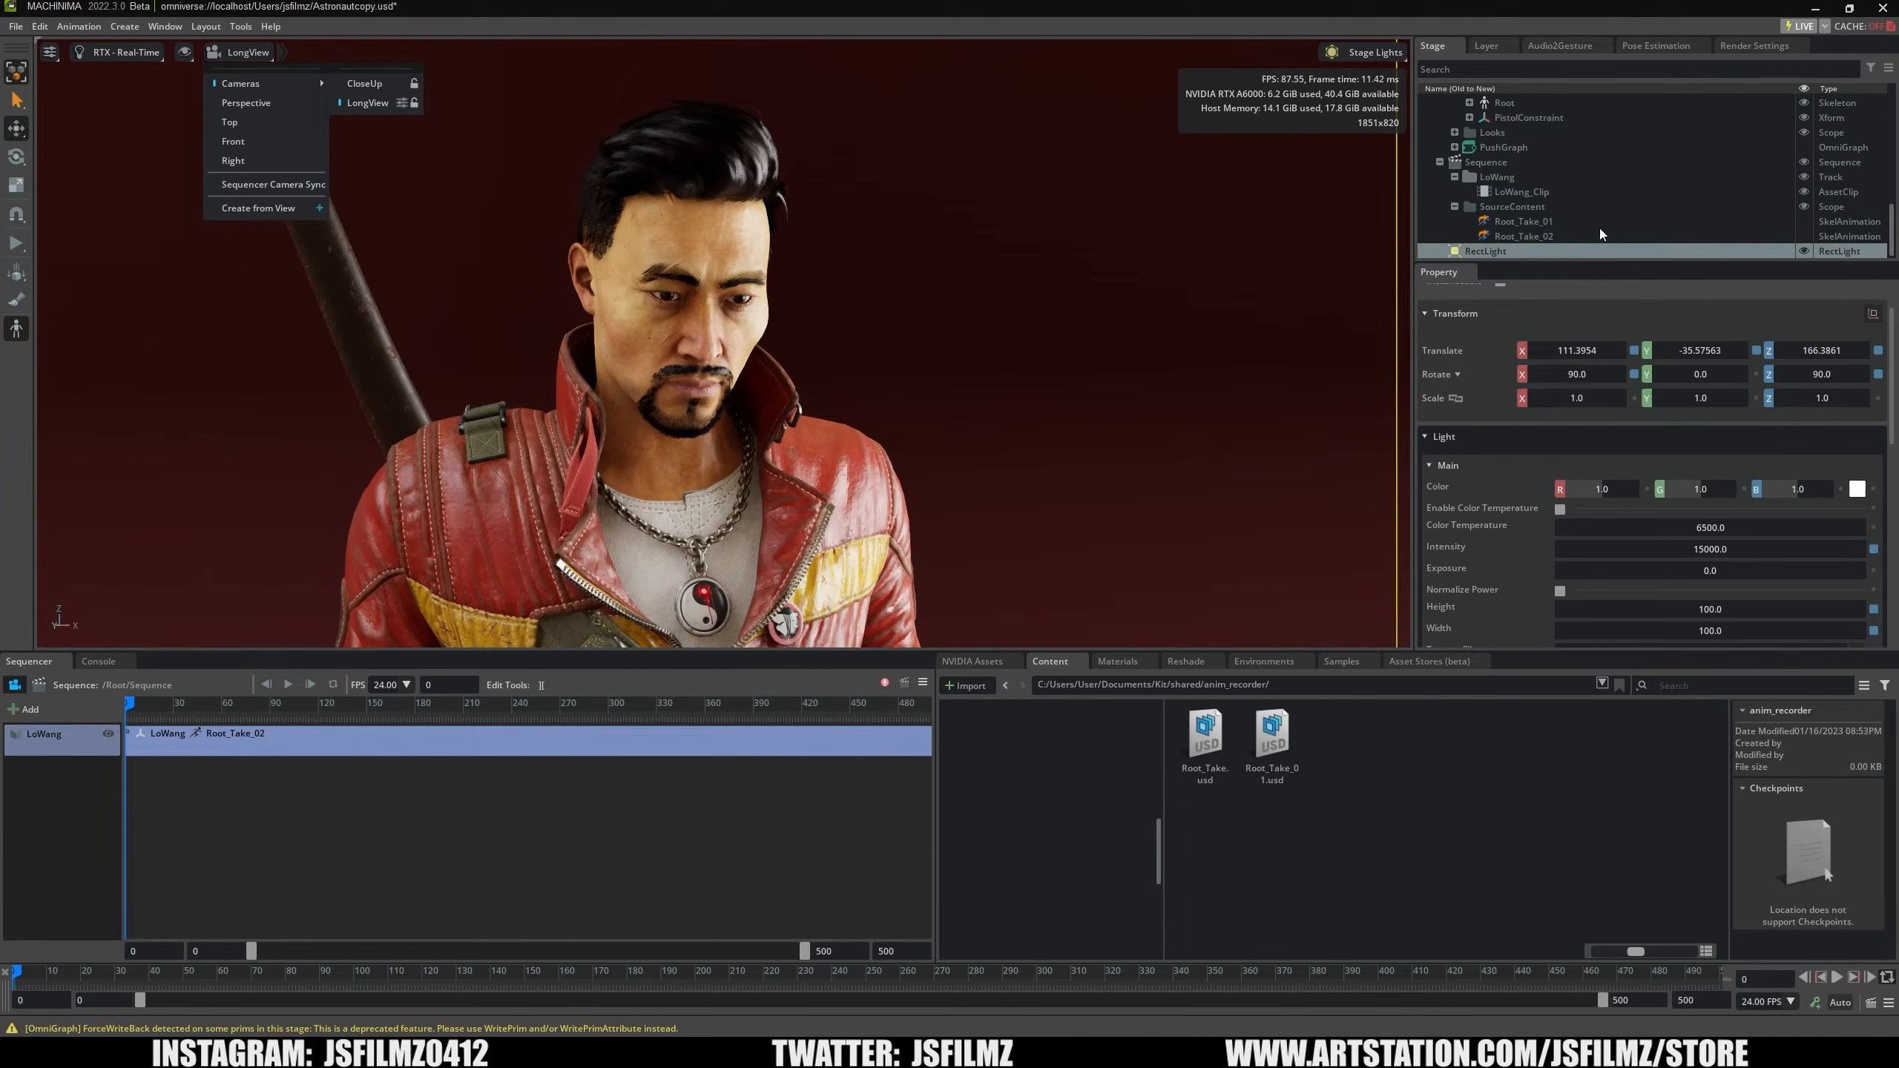
click(1895, 438)
drag(1895, 438, 1896, 475)
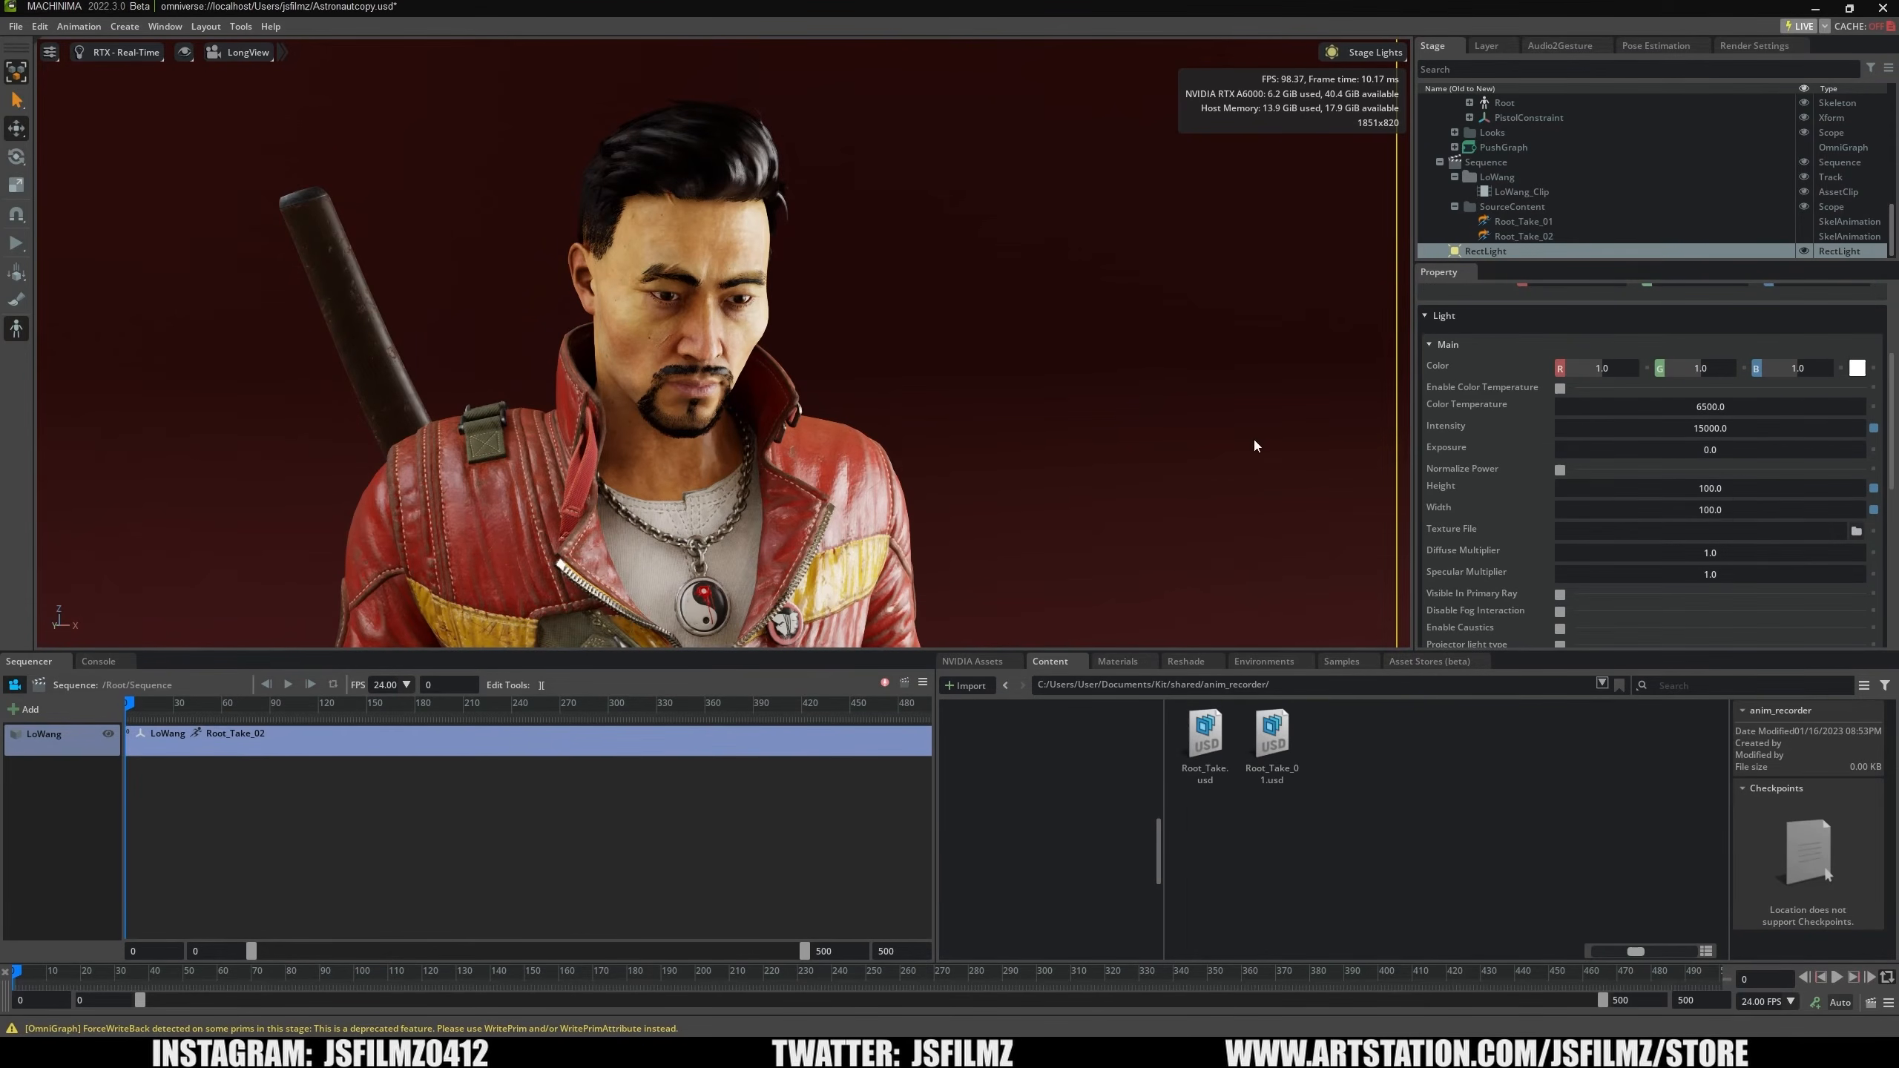
right_drag(1253, 446, 1199, 407)
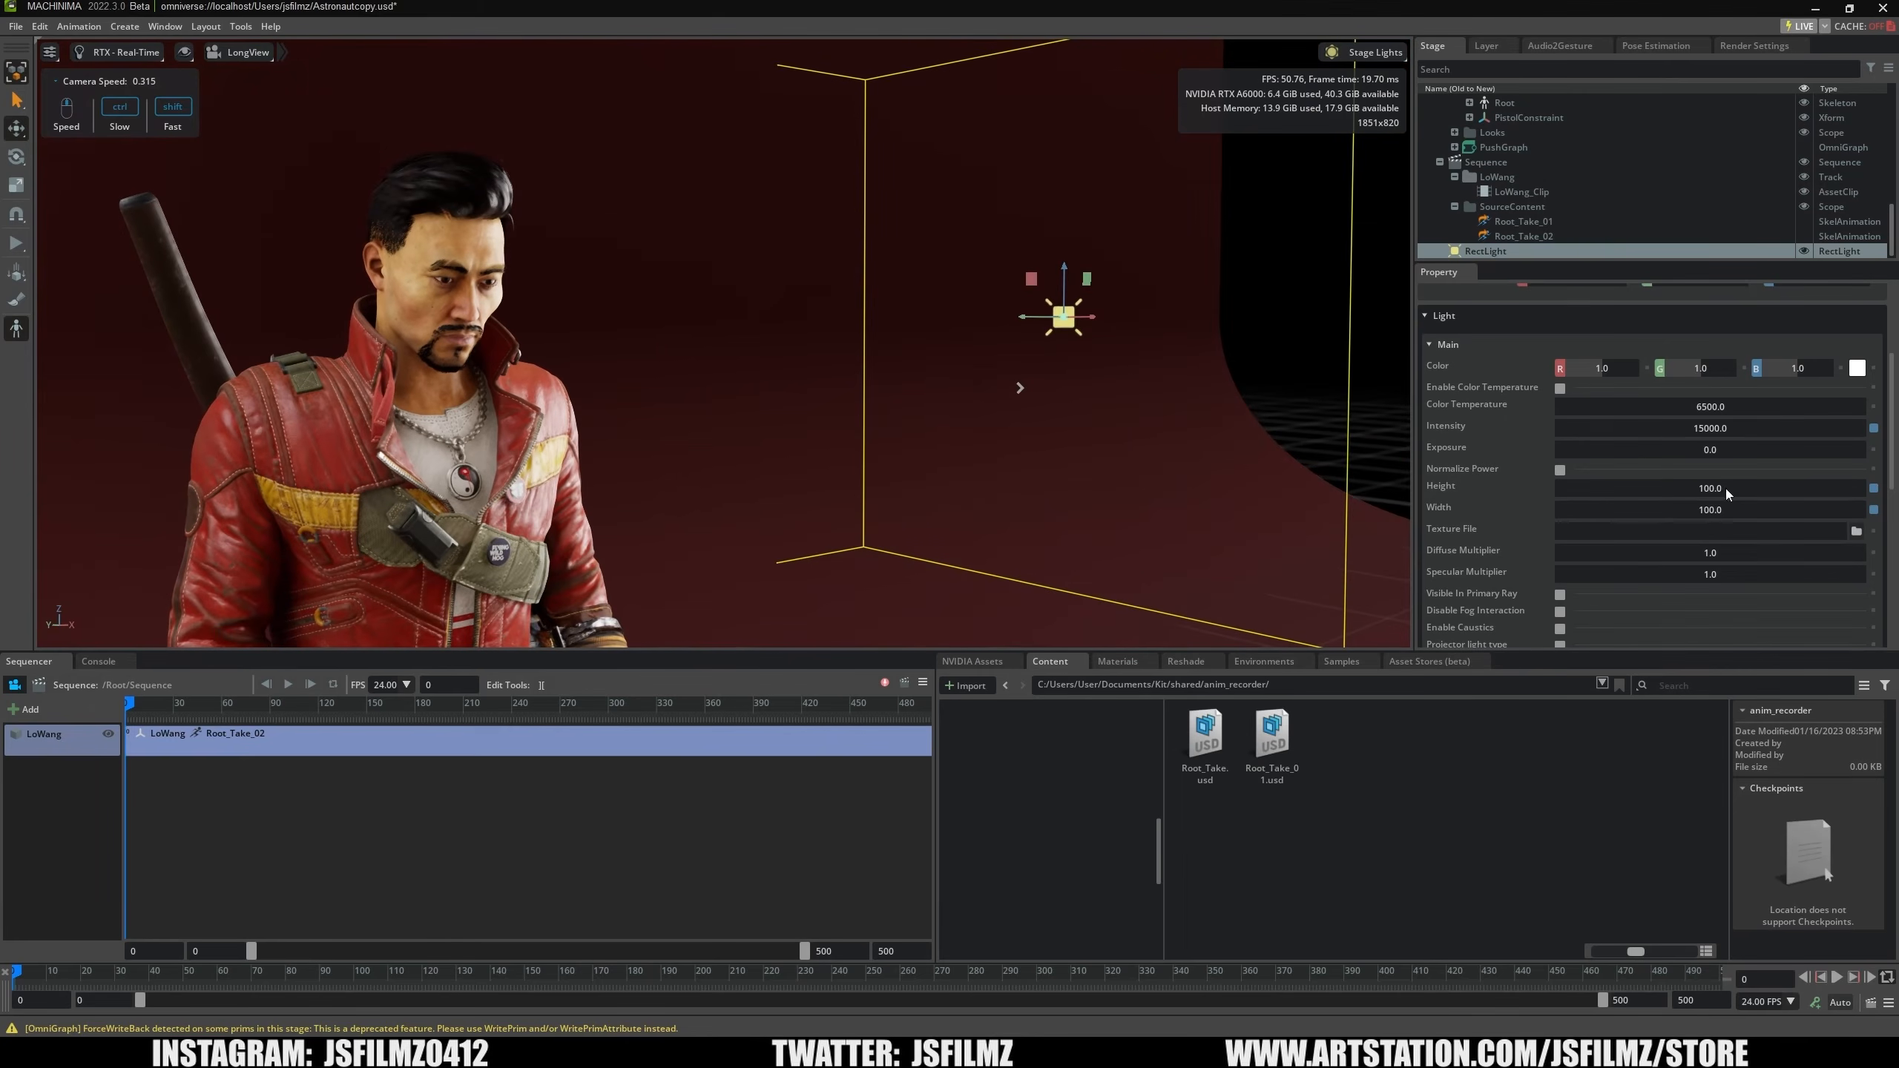
double_click(1712, 487)
text(50)
key(Return)
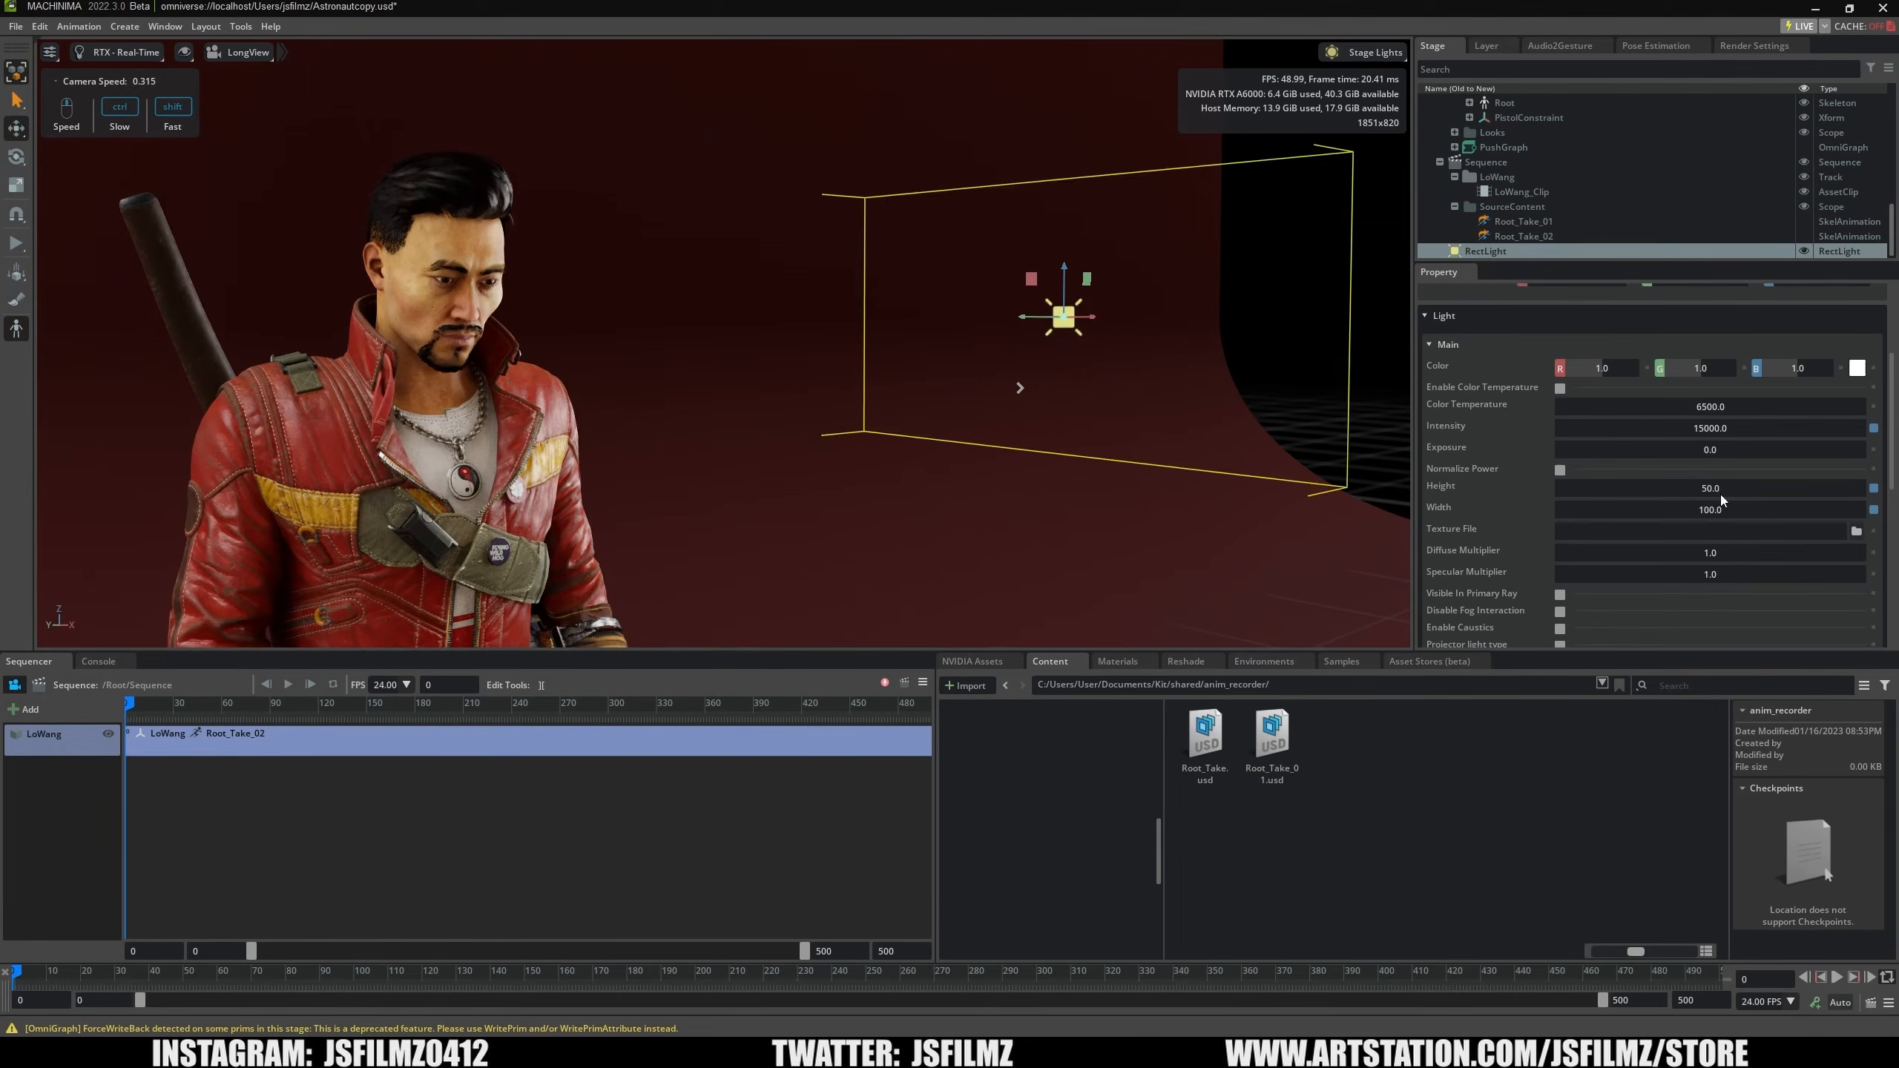
right_drag(1101, 338, 1066, 302)
drag(1065, 305, 1005, 279)
right_drag(1256, 346, 1197, 369)
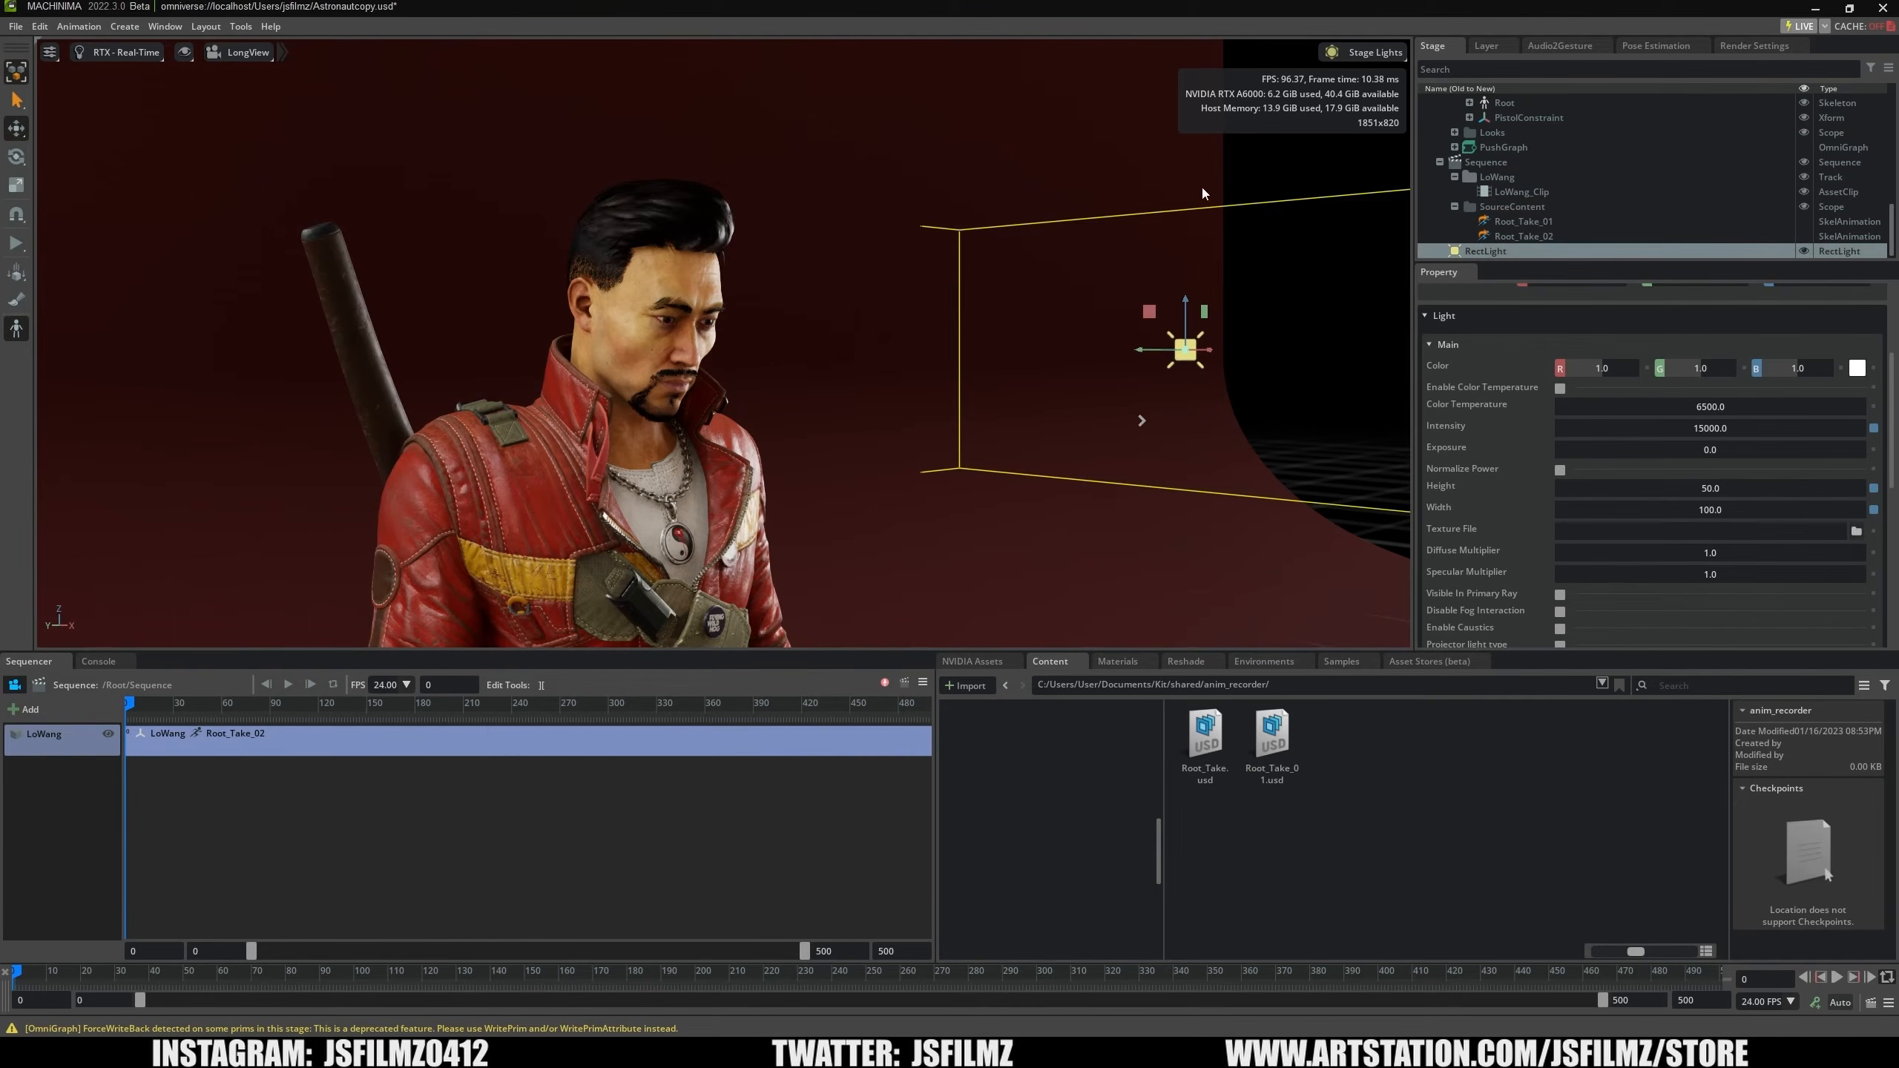
Replace the rect light with a sphere light and move it beside LoWang, to about X 105 and Z 157.
key(Delete)
click(124, 26)
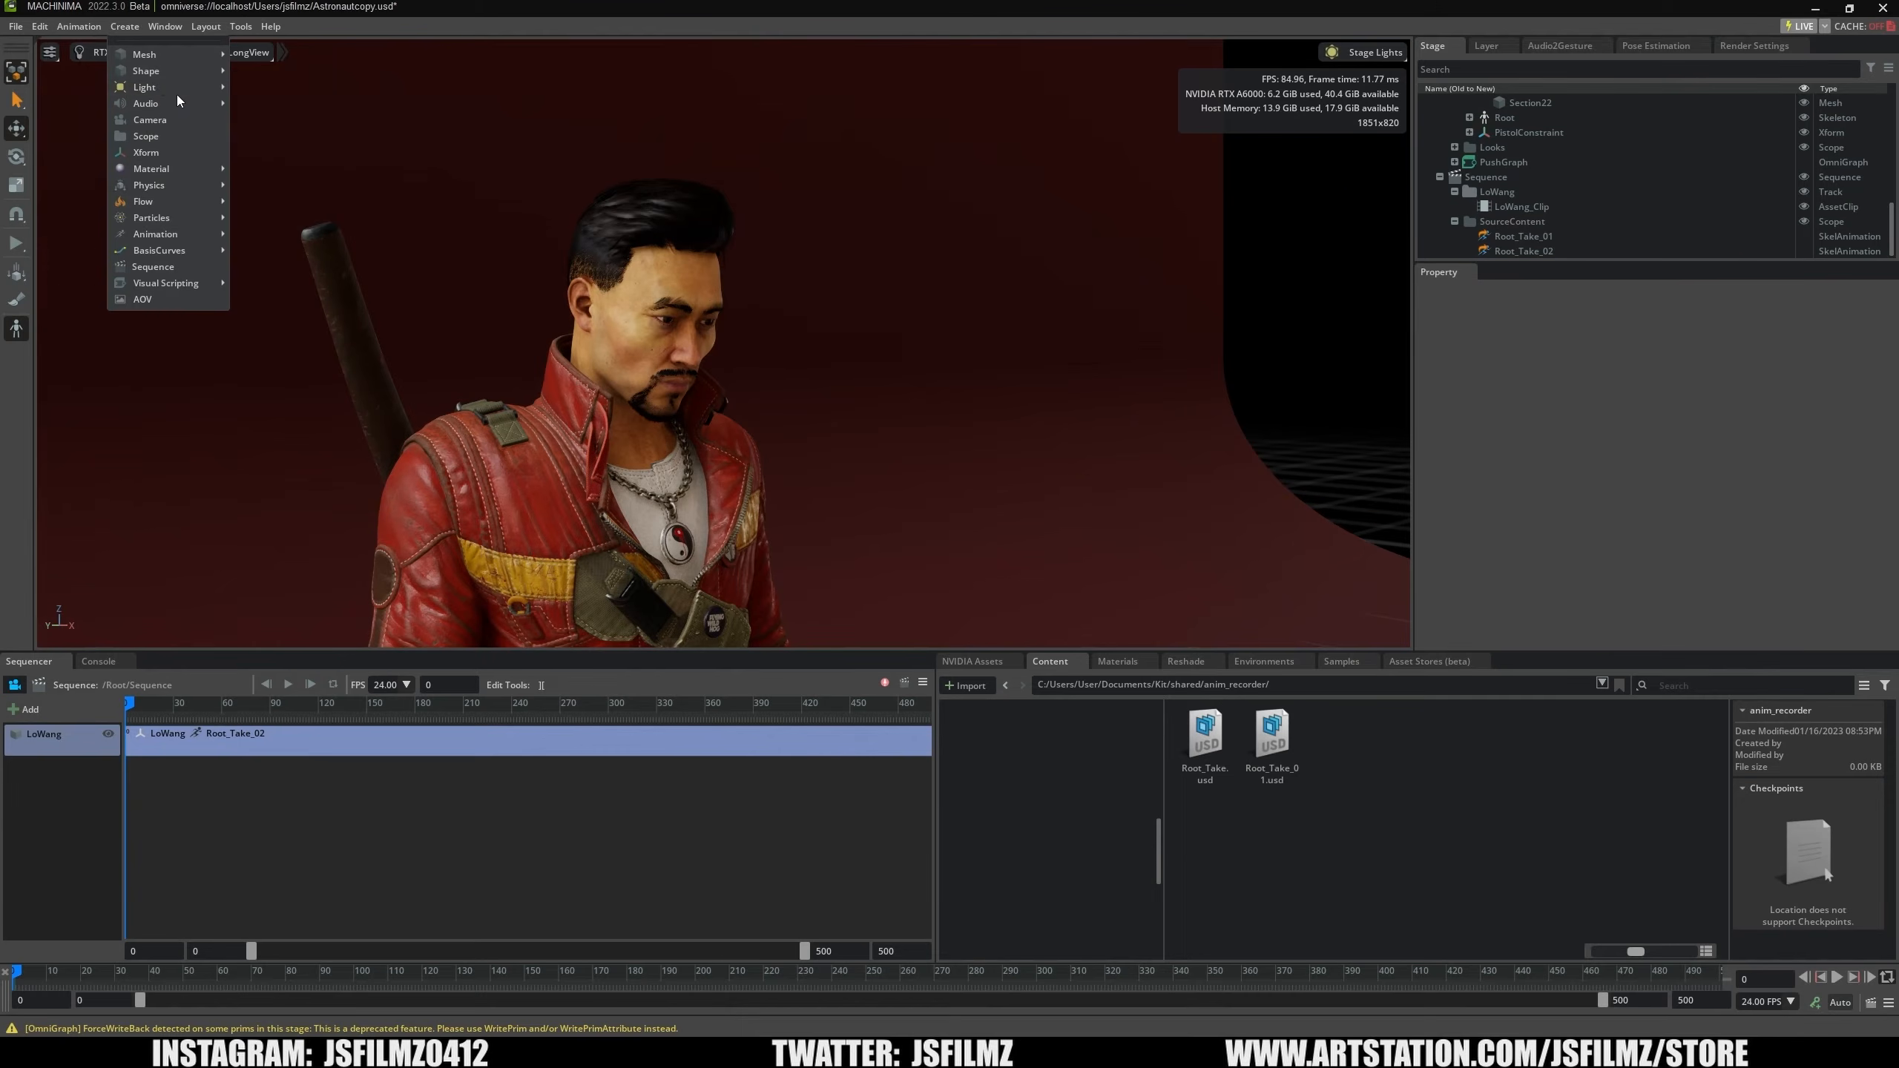
mouse_move(164, 87)
click(279, 169)
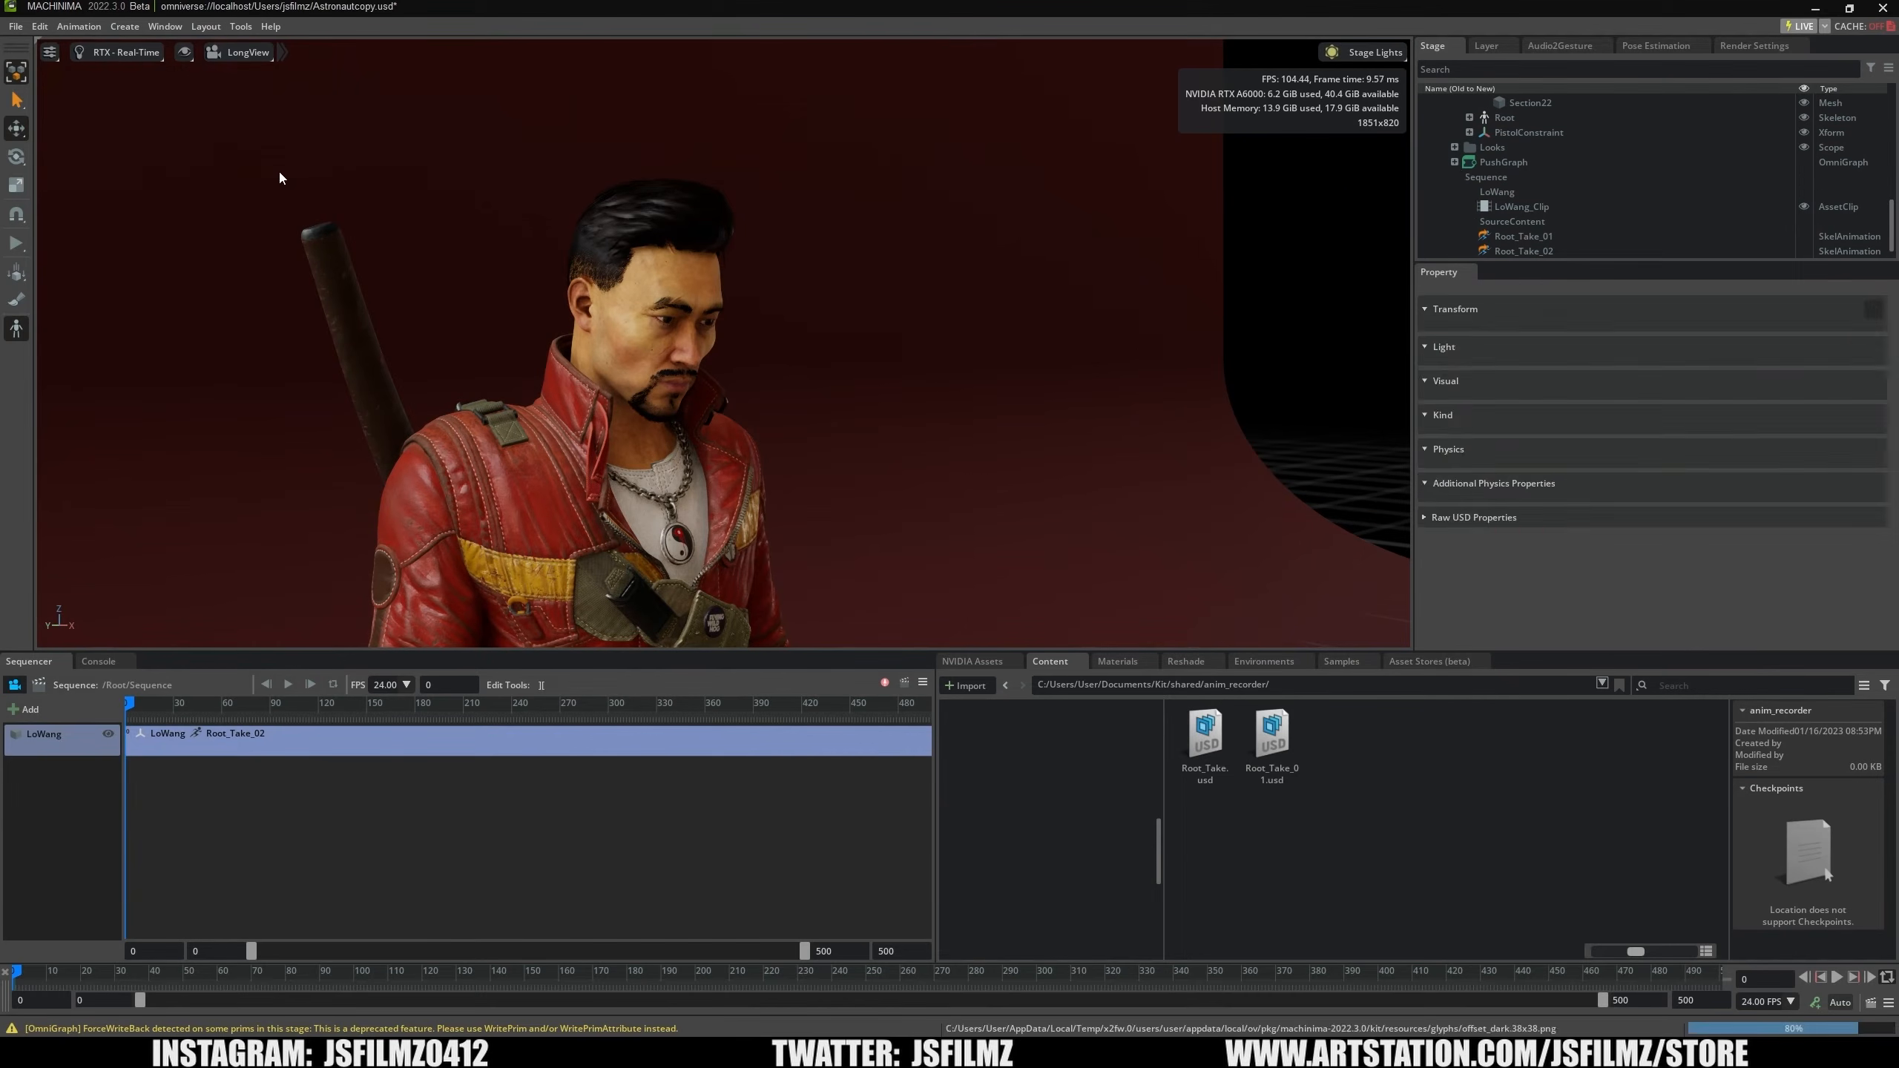
right_drag(920, 446, 668, 588)
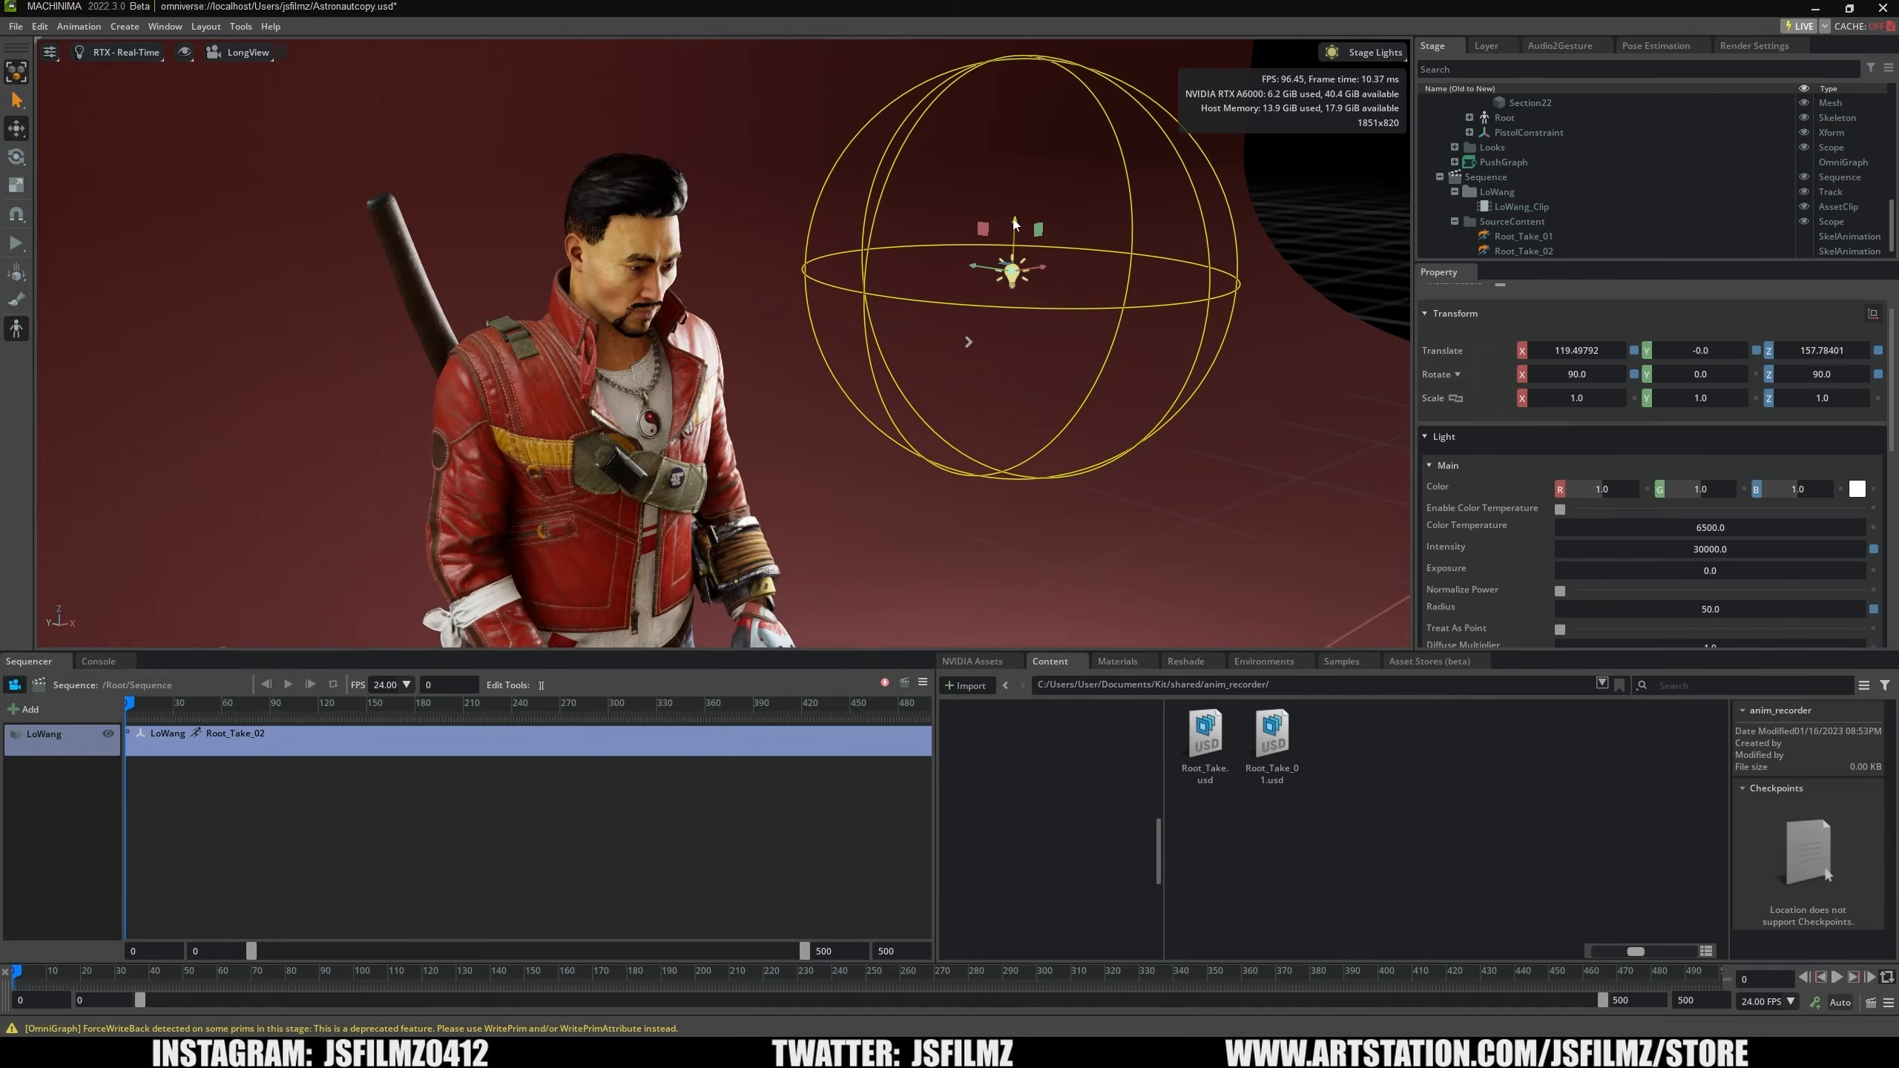
drag(1015, 223, 1002, 278)
Set the sphere light's radius to 37.3 and enable Treat As Point.
scroll(1749, 610, down, 2)
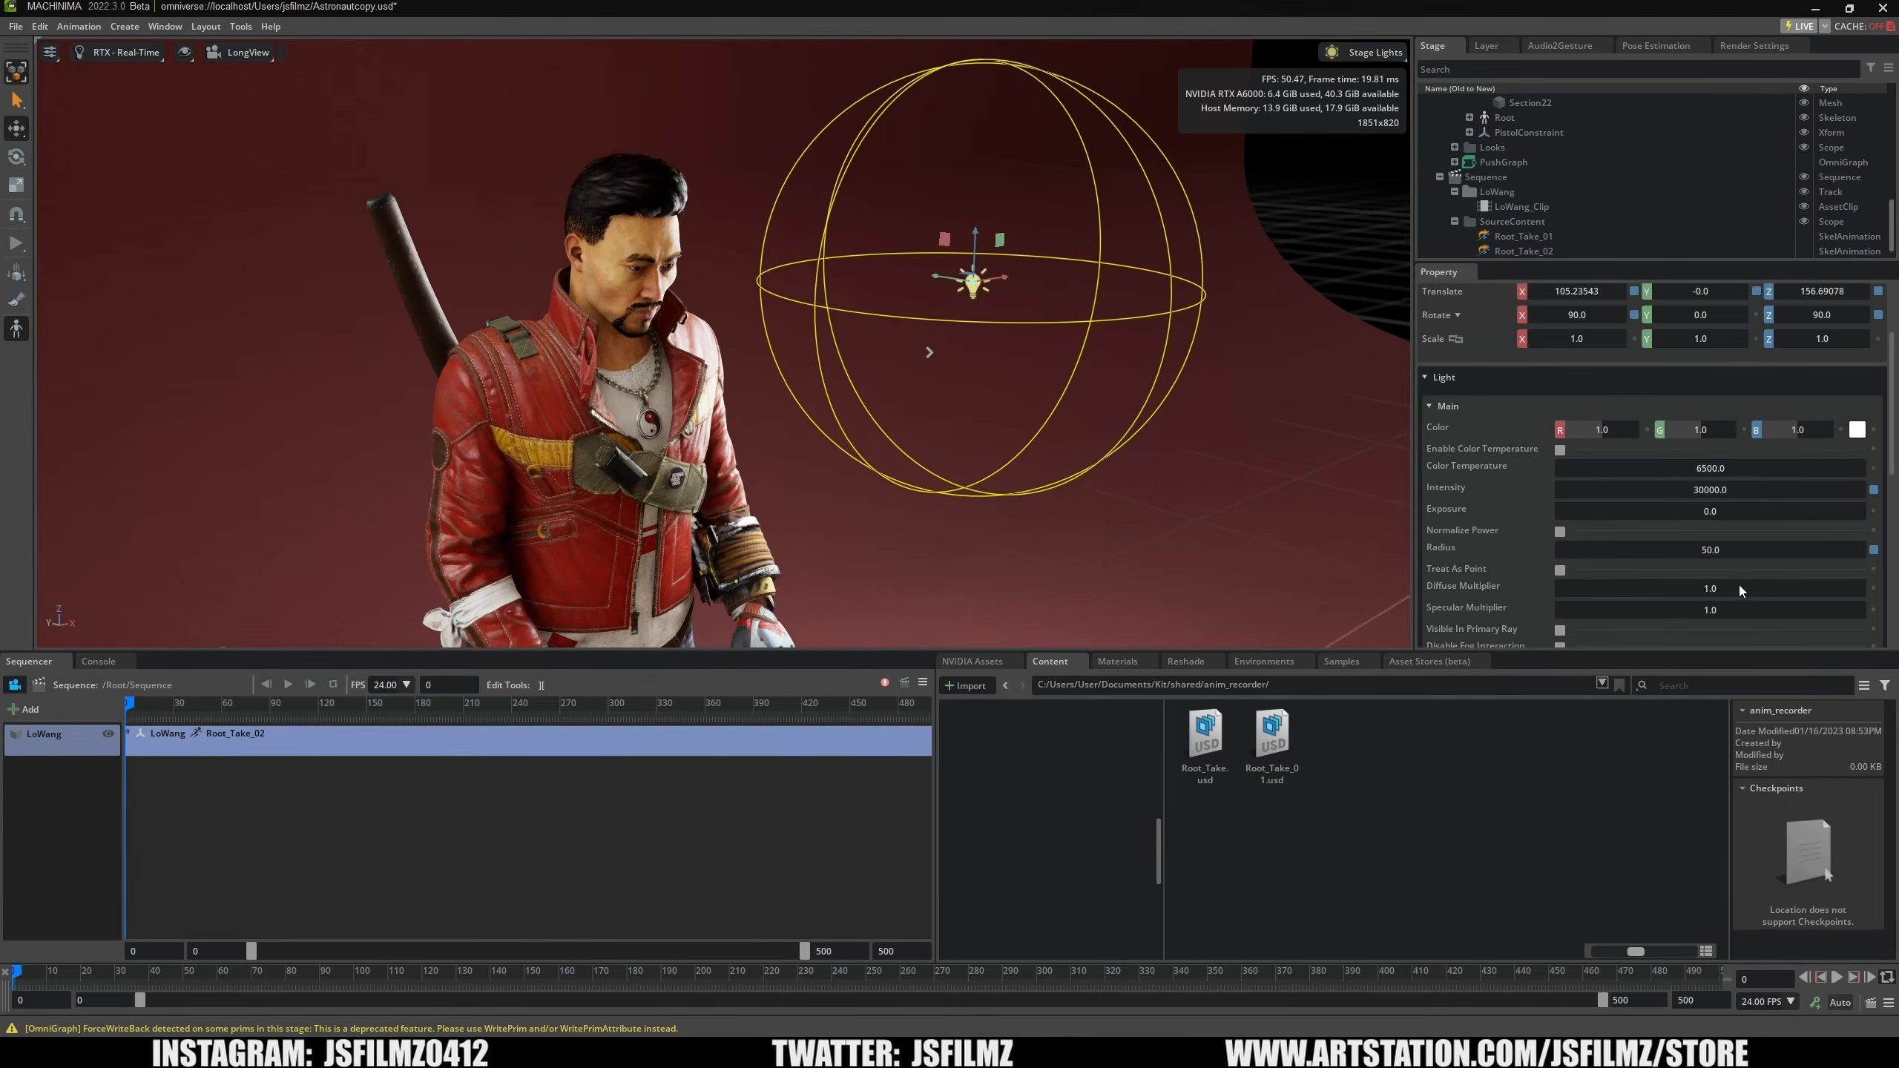
drag(1726, 555, 1639, 549)
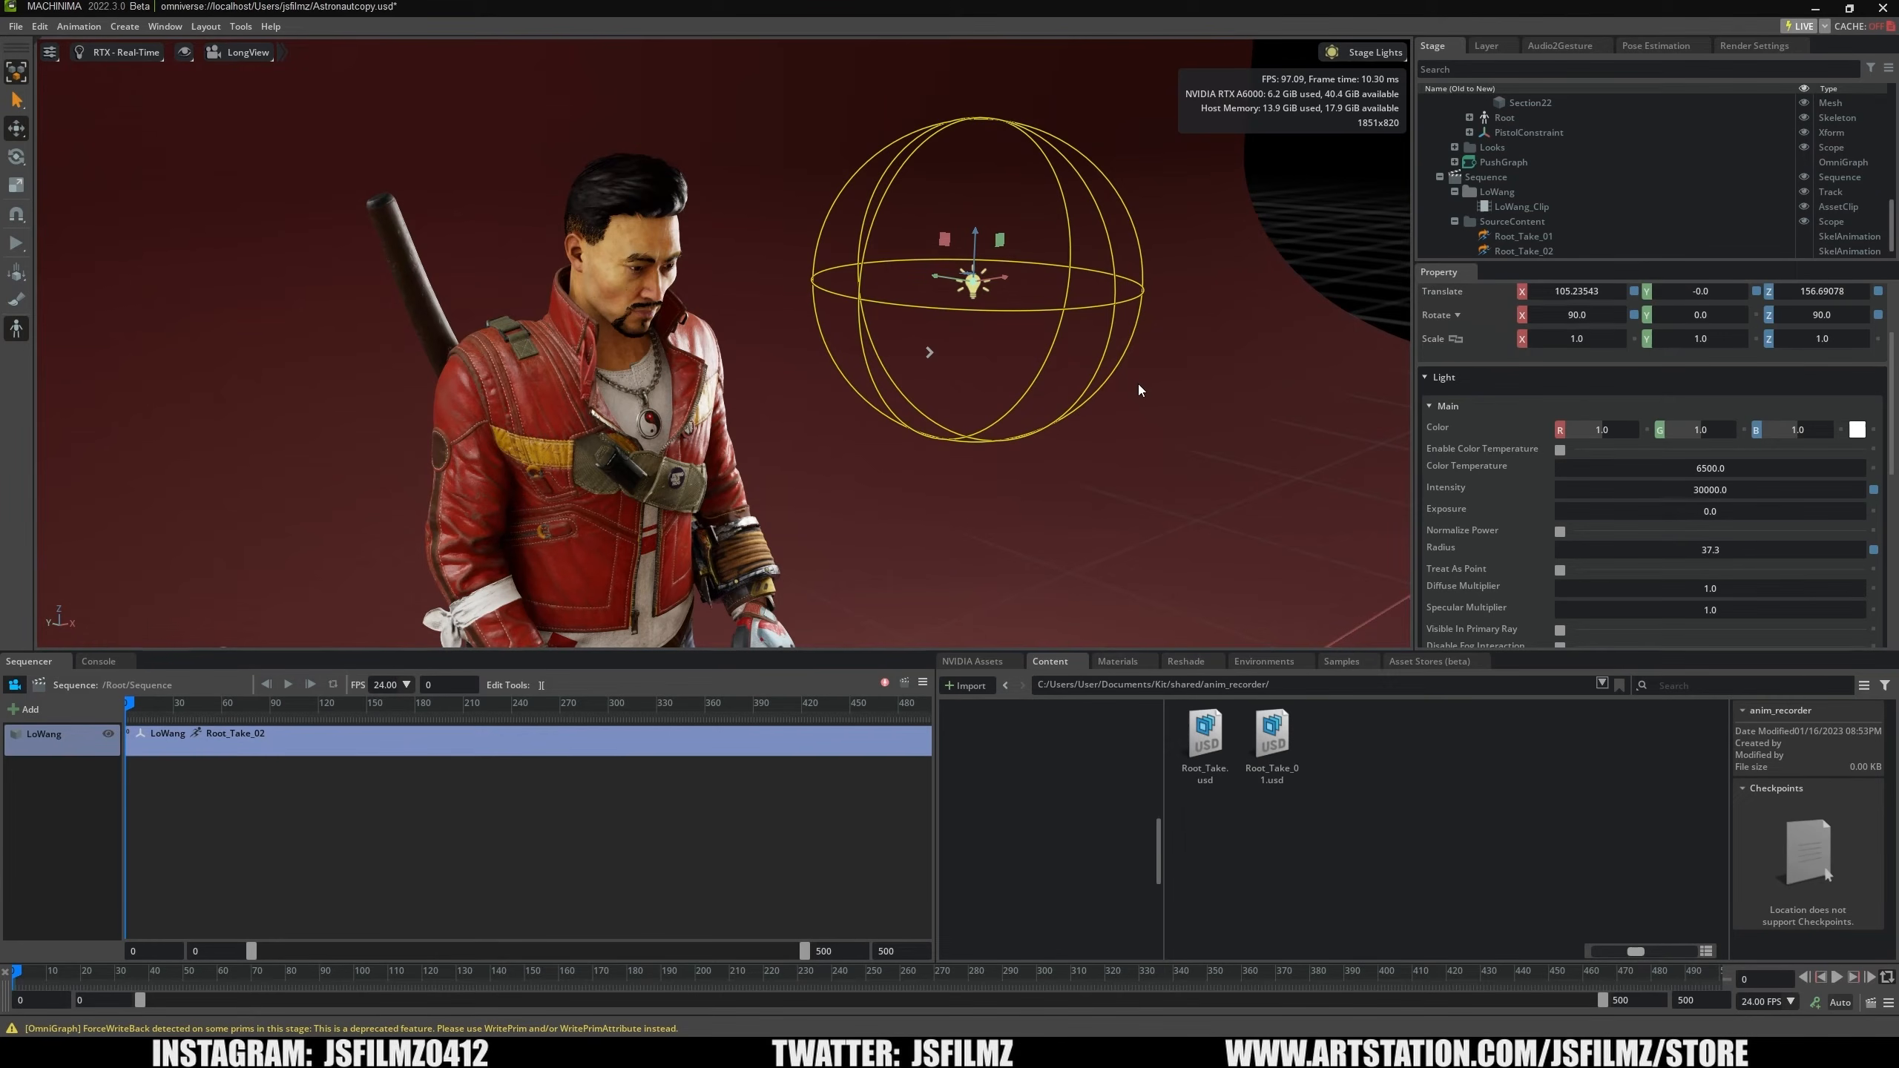
scroll(1772, 518, down, 2)
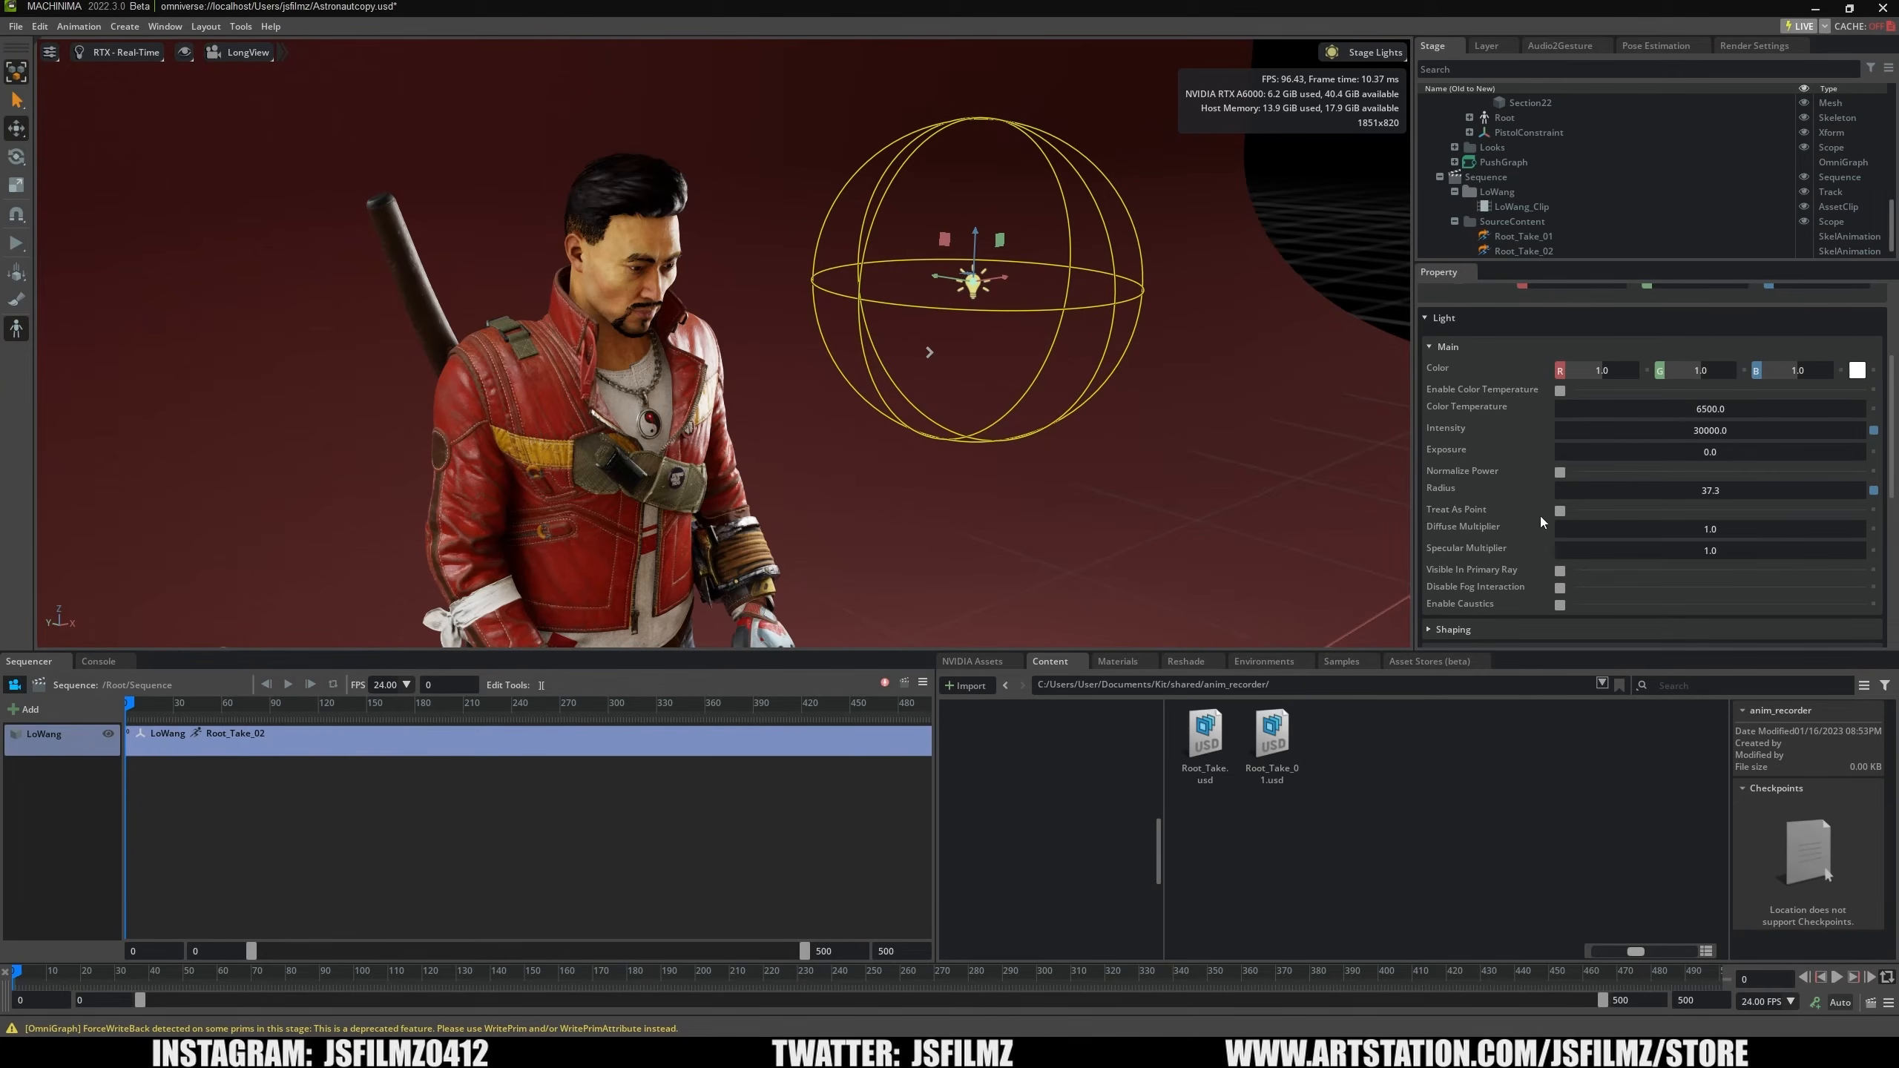
click(1560, 512)
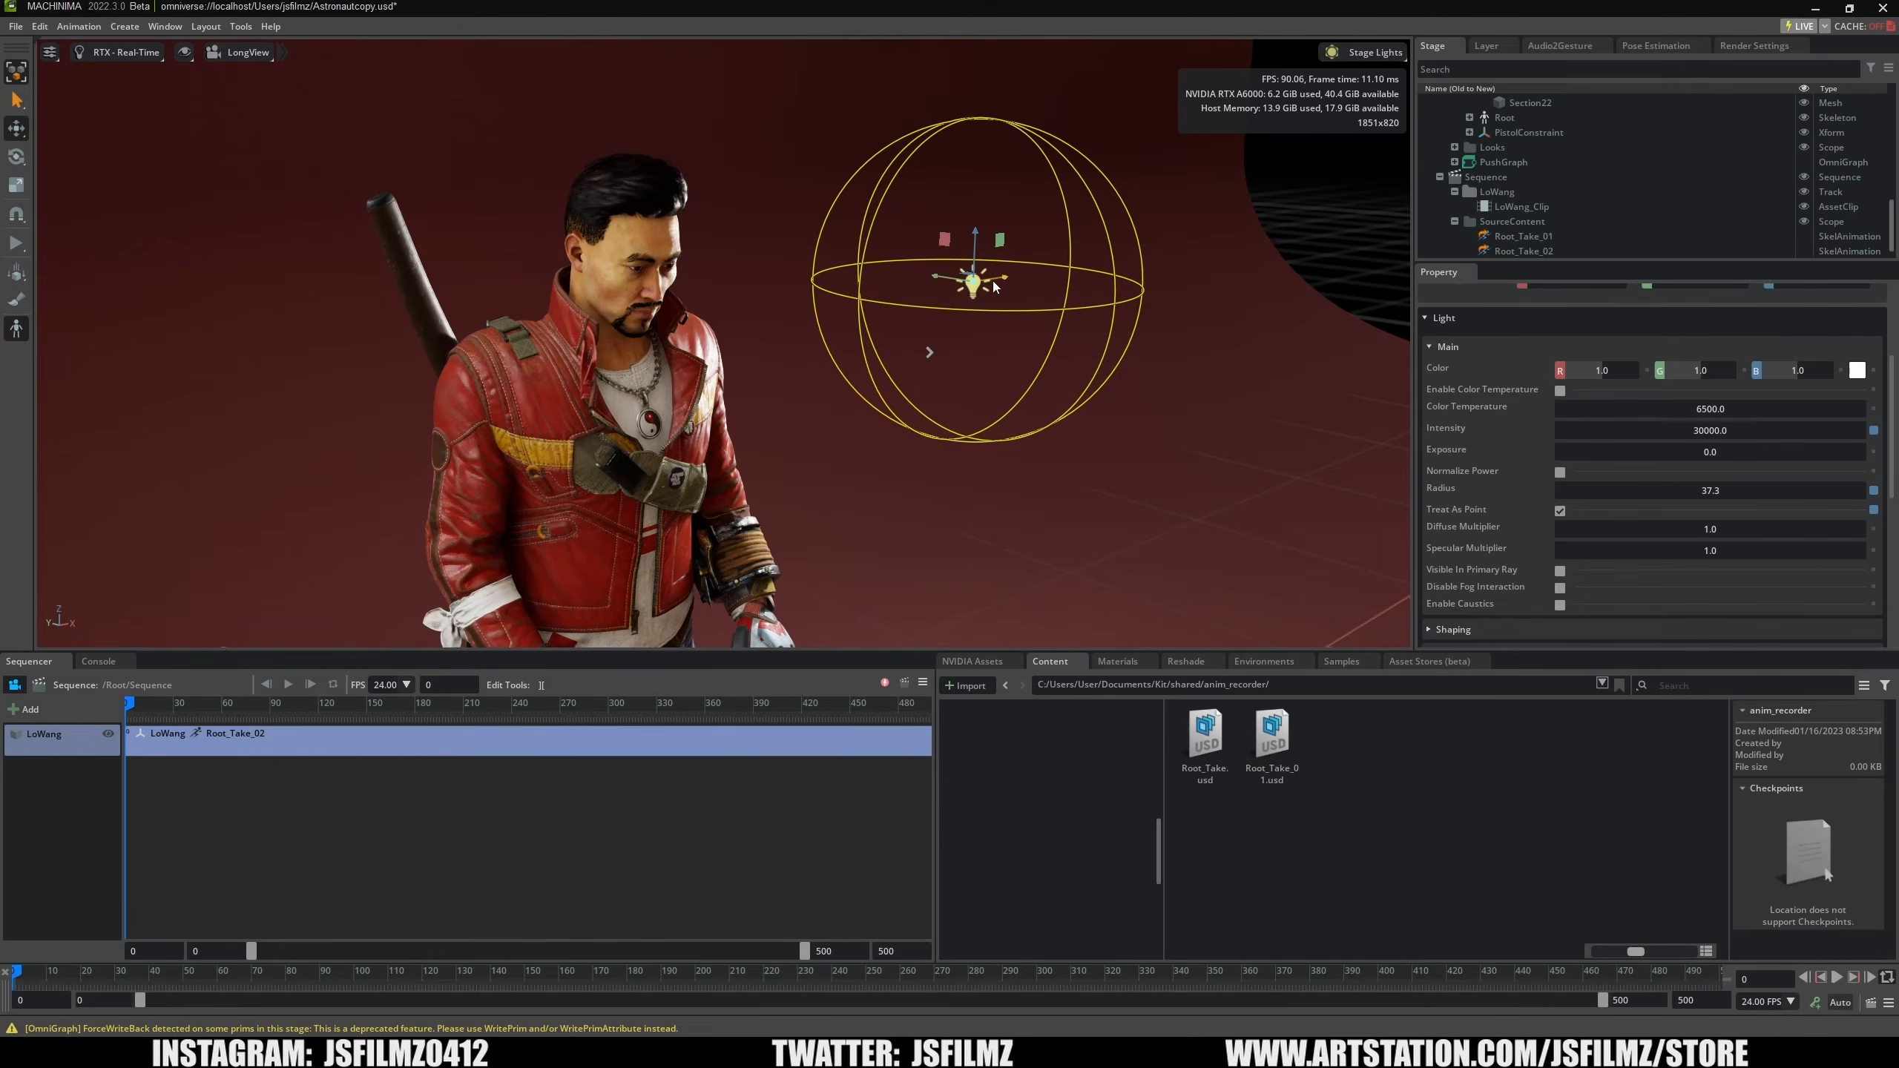
Move the sphere light closer to LoWang, switching Treat As Point off and on again to compare the lighting.
drag(1002, 282, 953, 287)
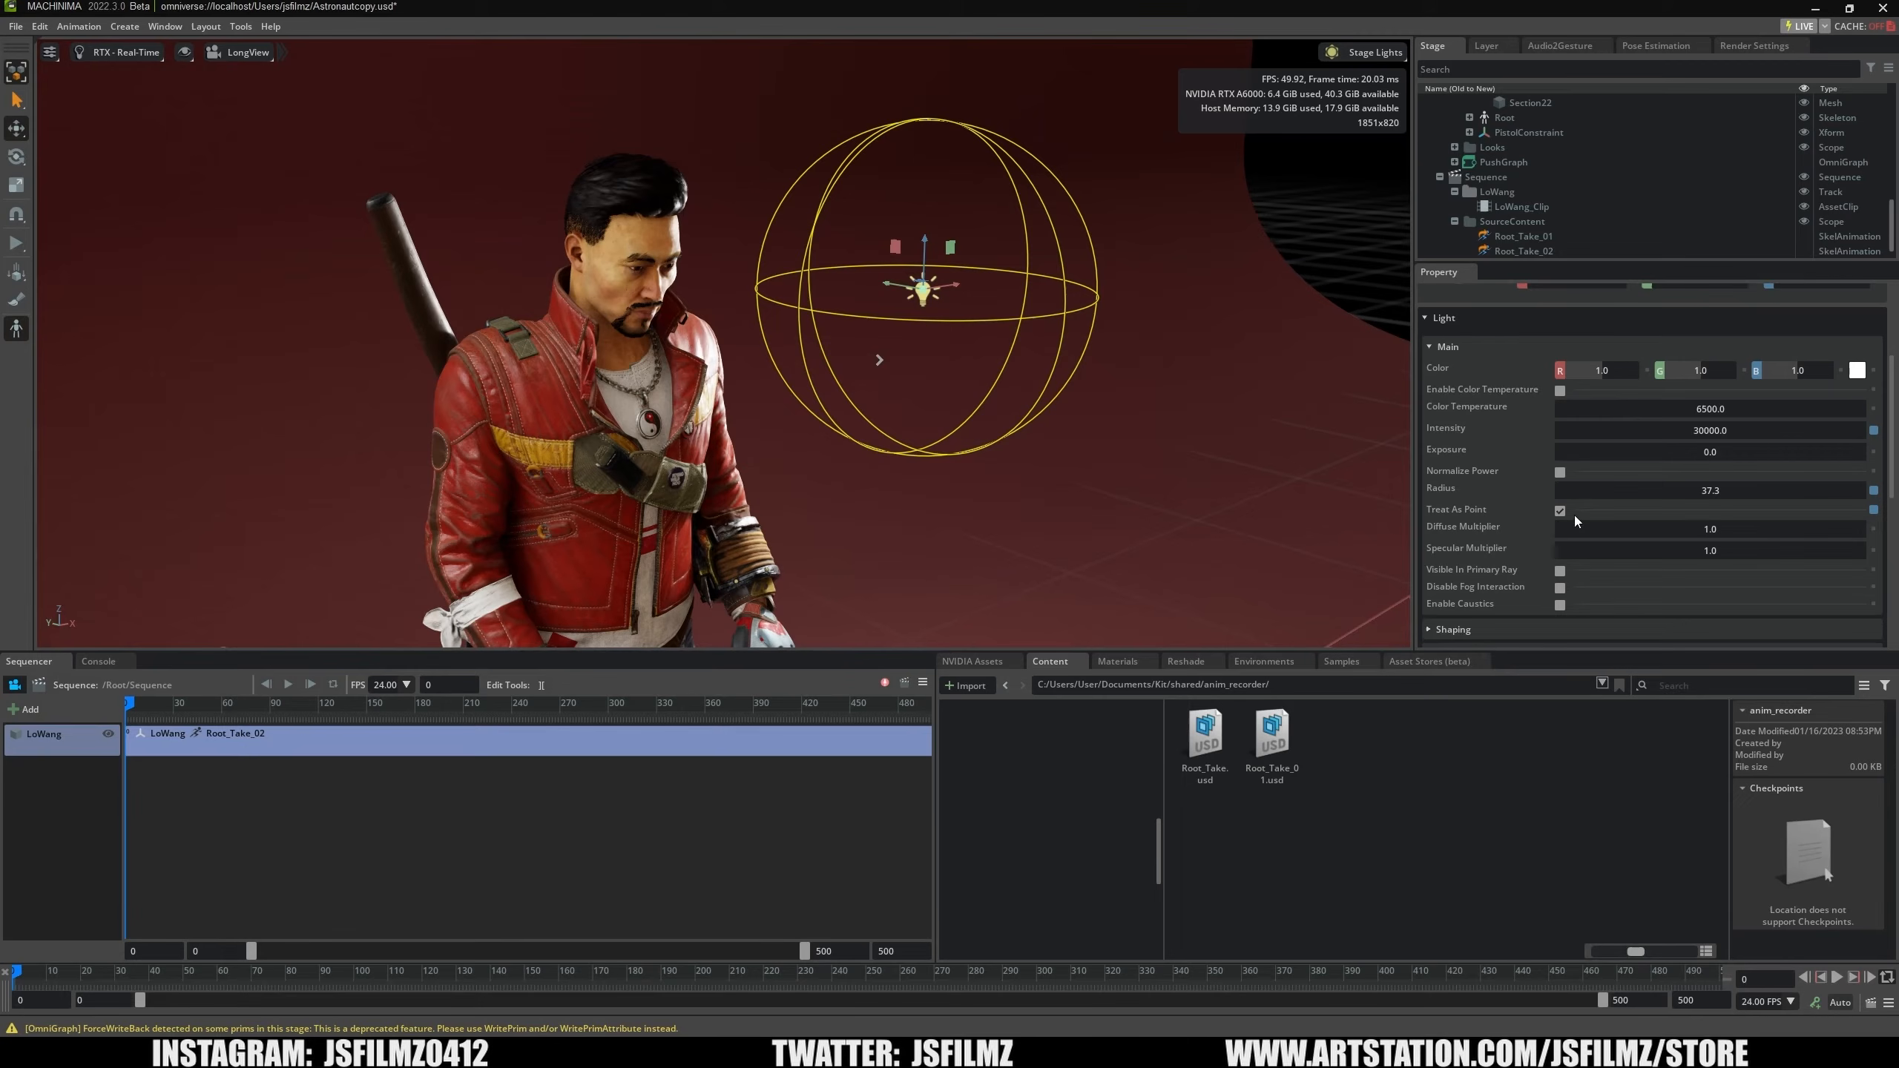
click(1560, 511)
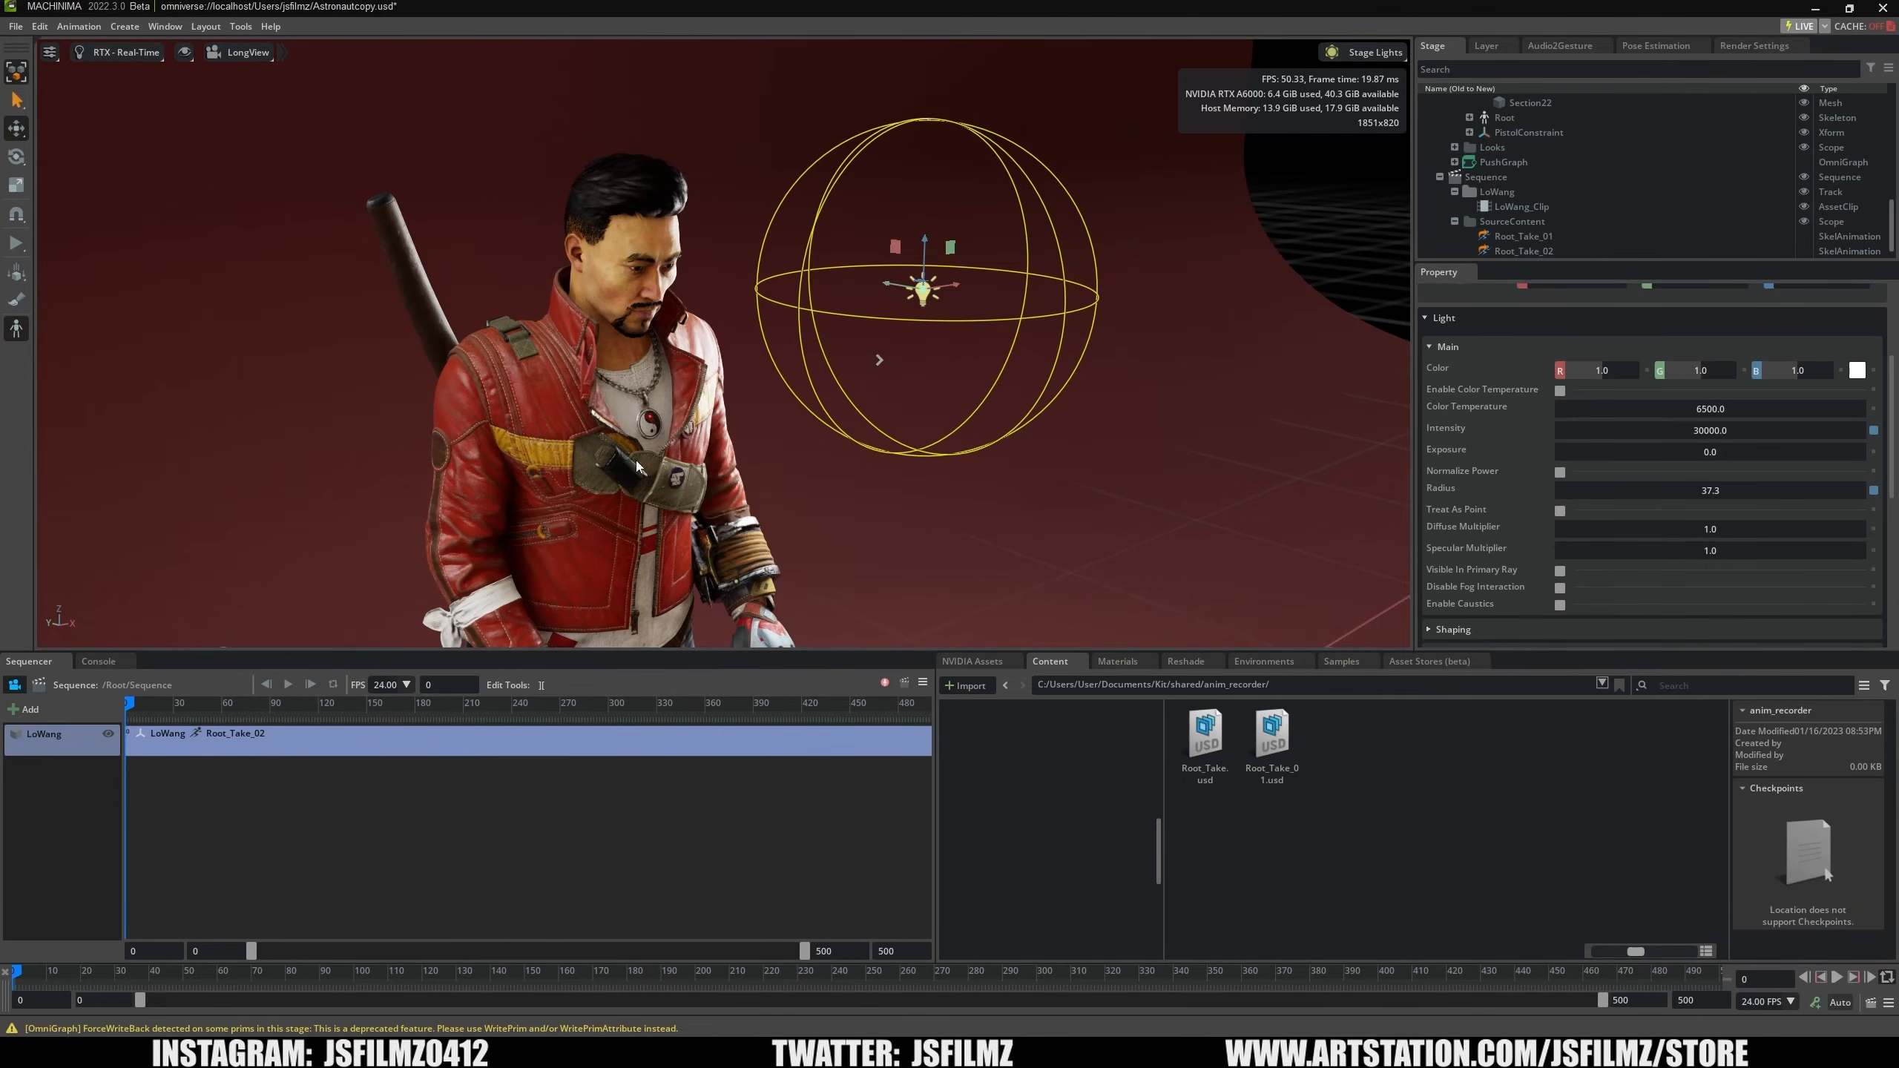
click(1560, 512)
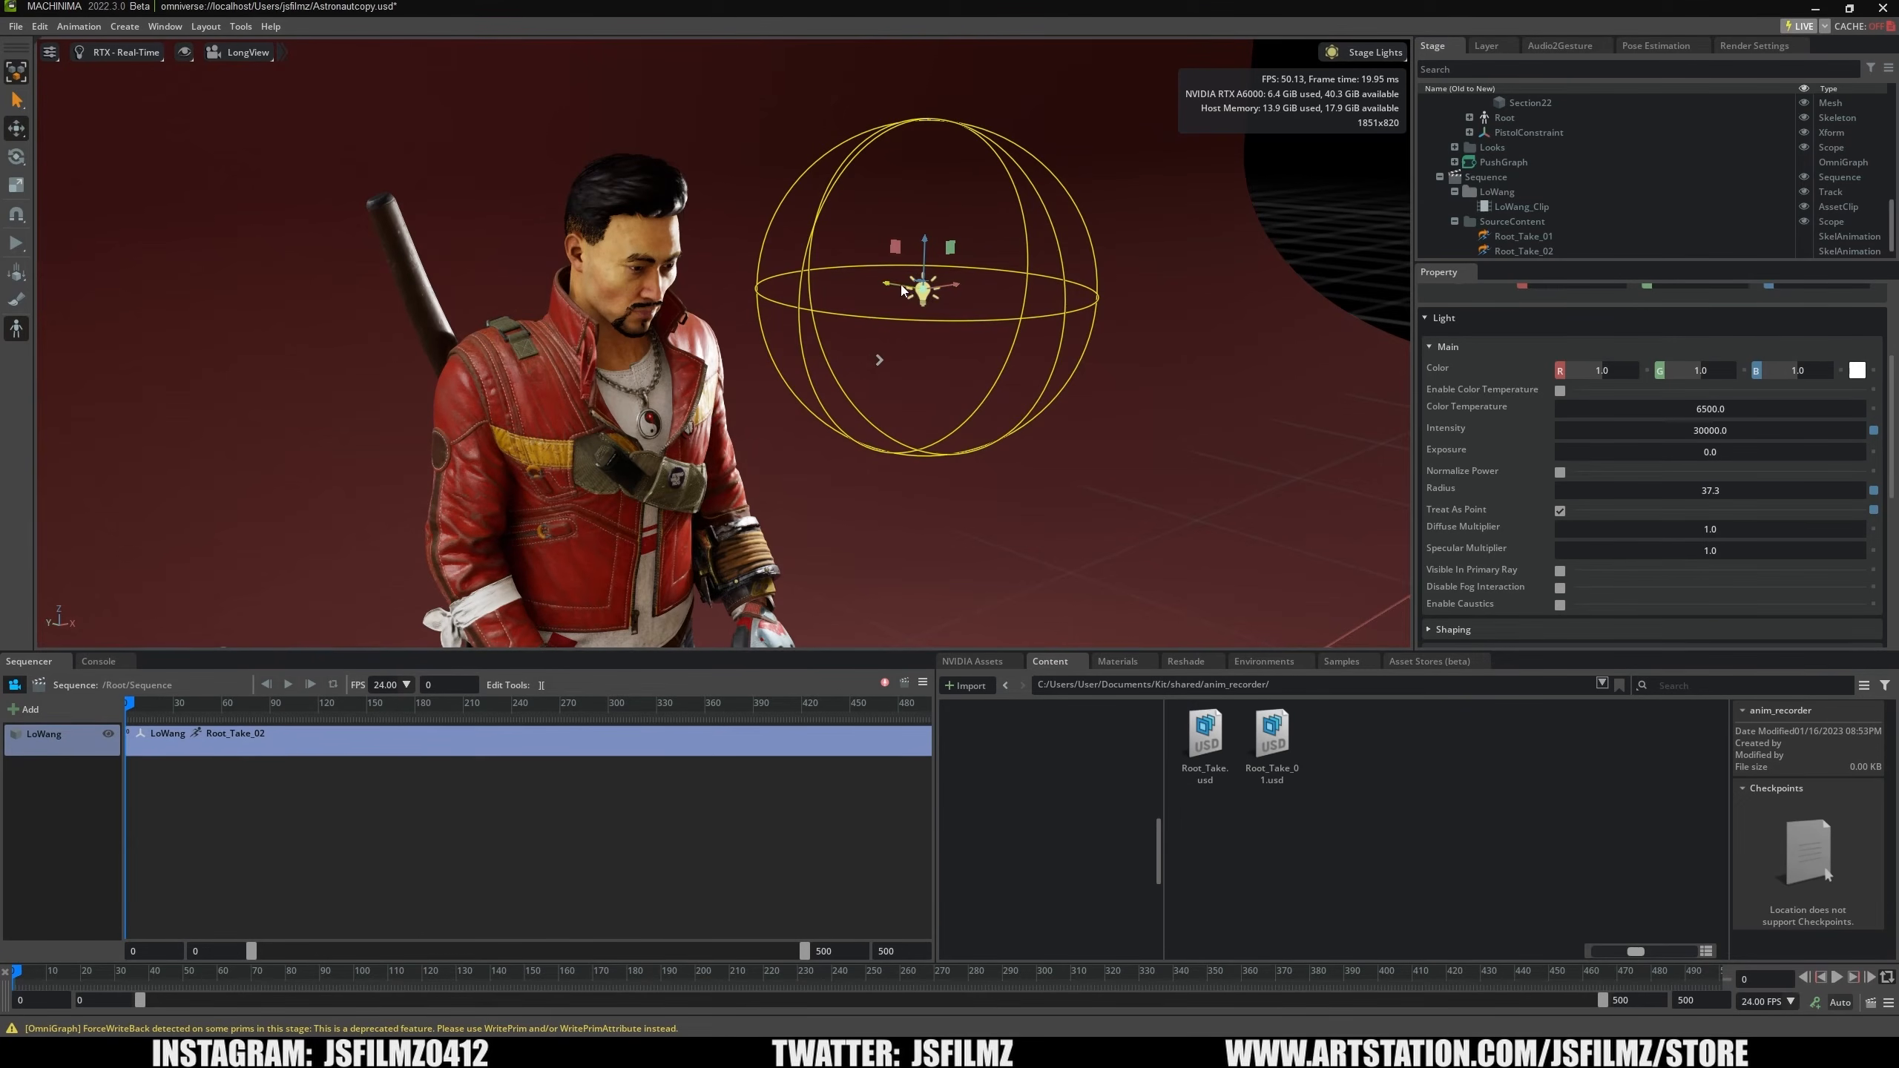
drag(901, 285, 920, 324)
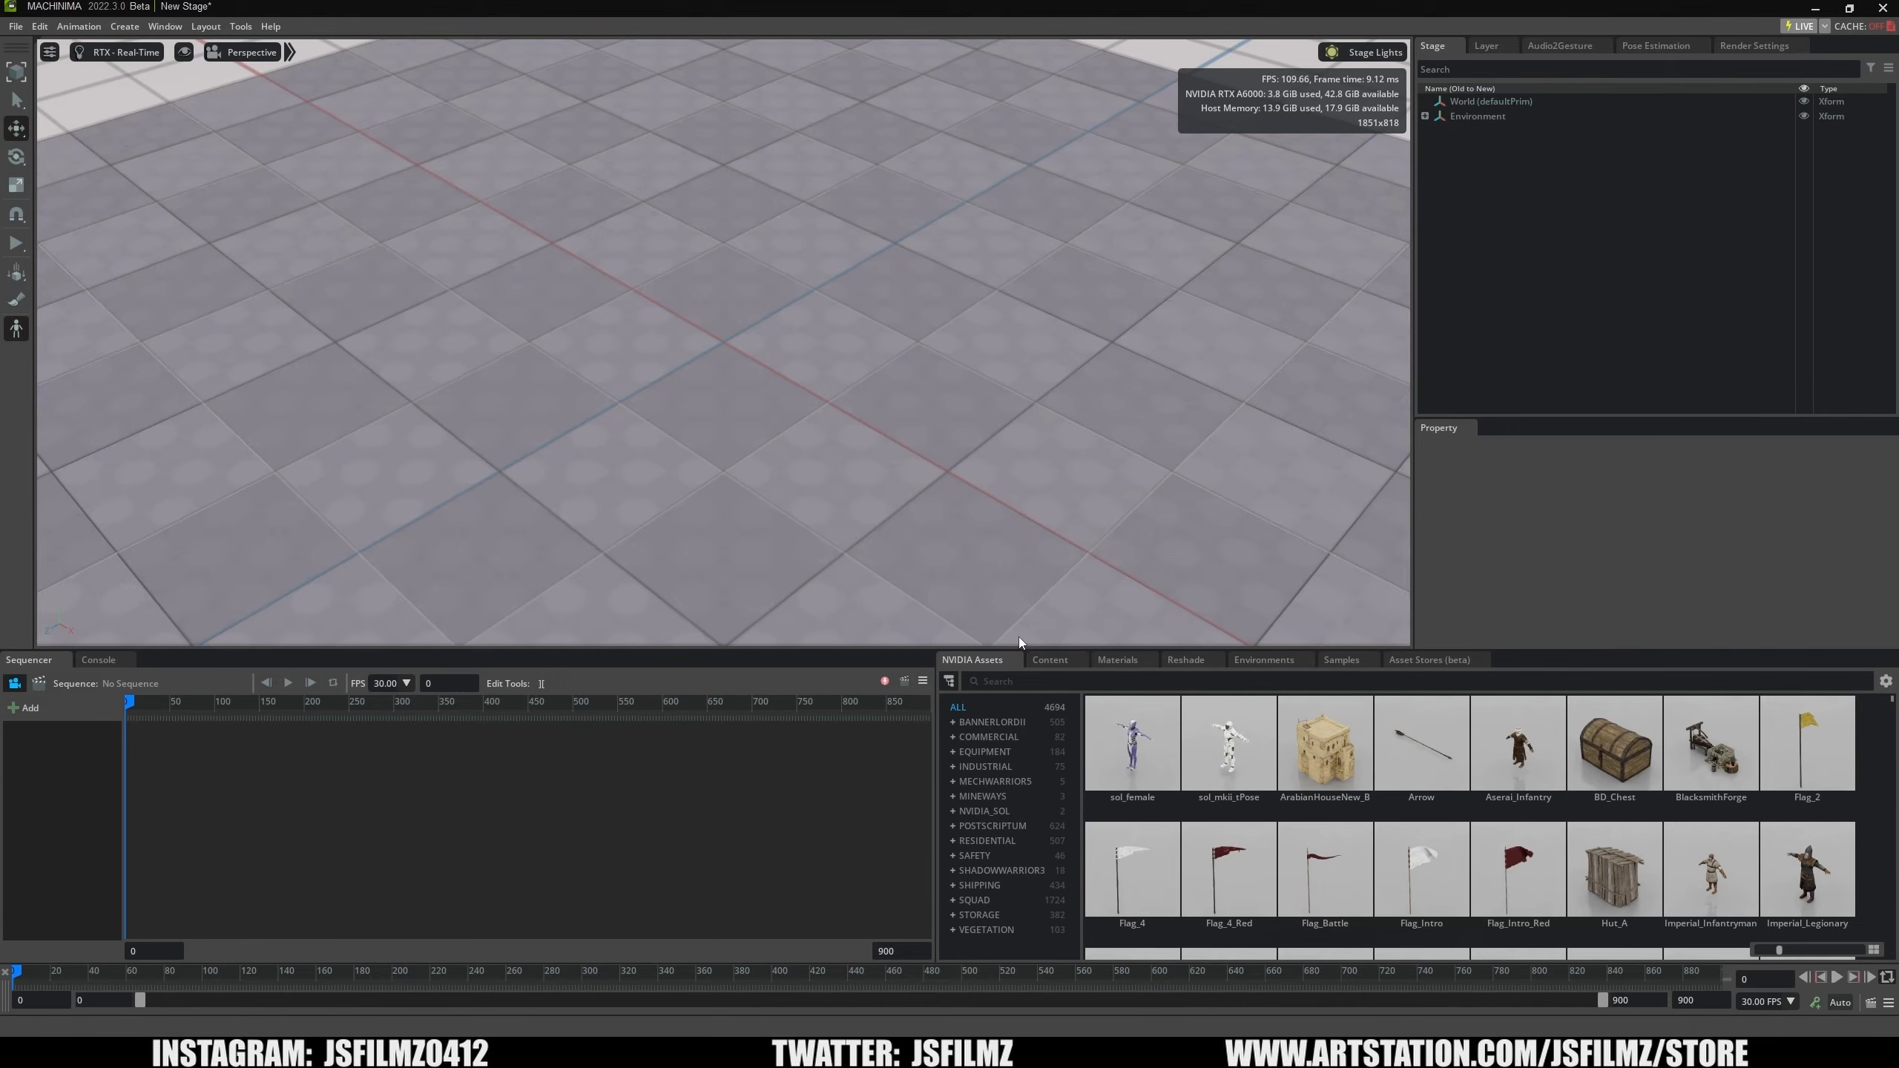
Open the EuclidVR_Stage sample scene without saving the current stage.
click(1339, 660)
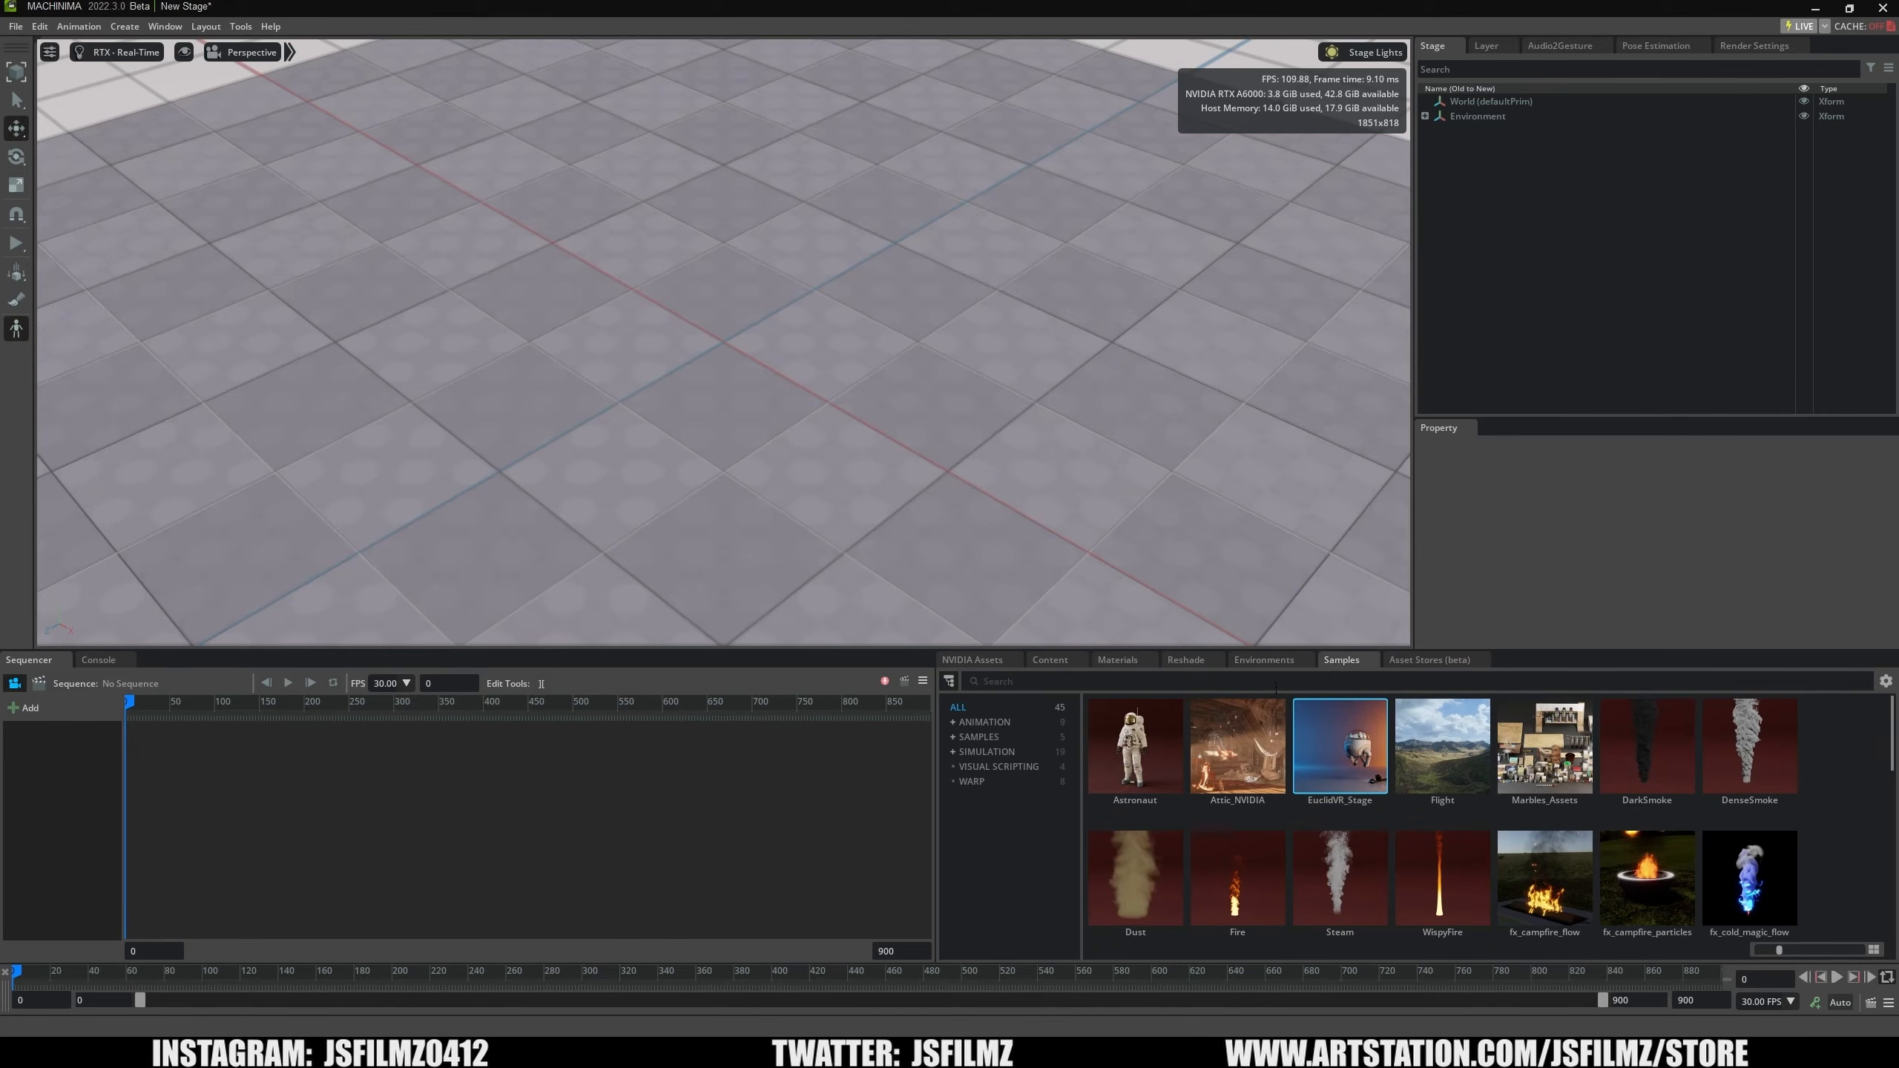
double_click(1330, 730)
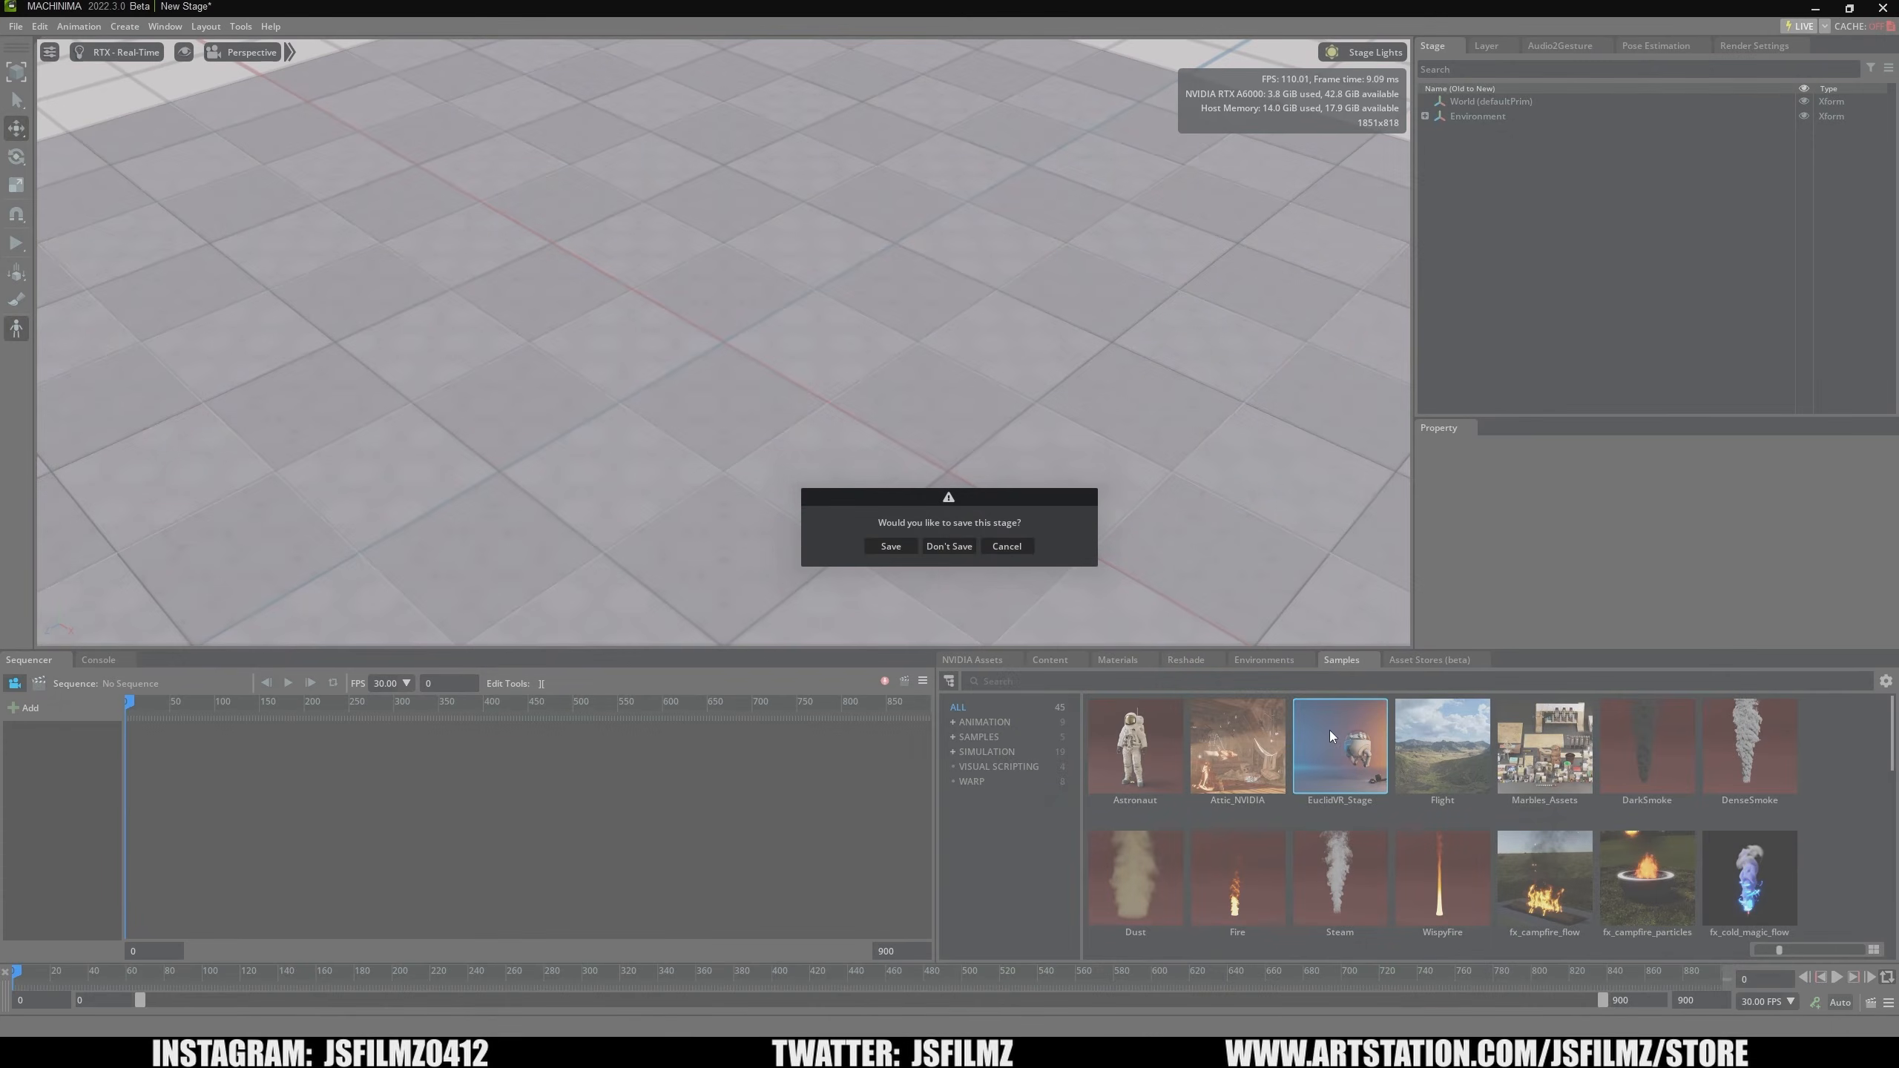
click(944, 544)
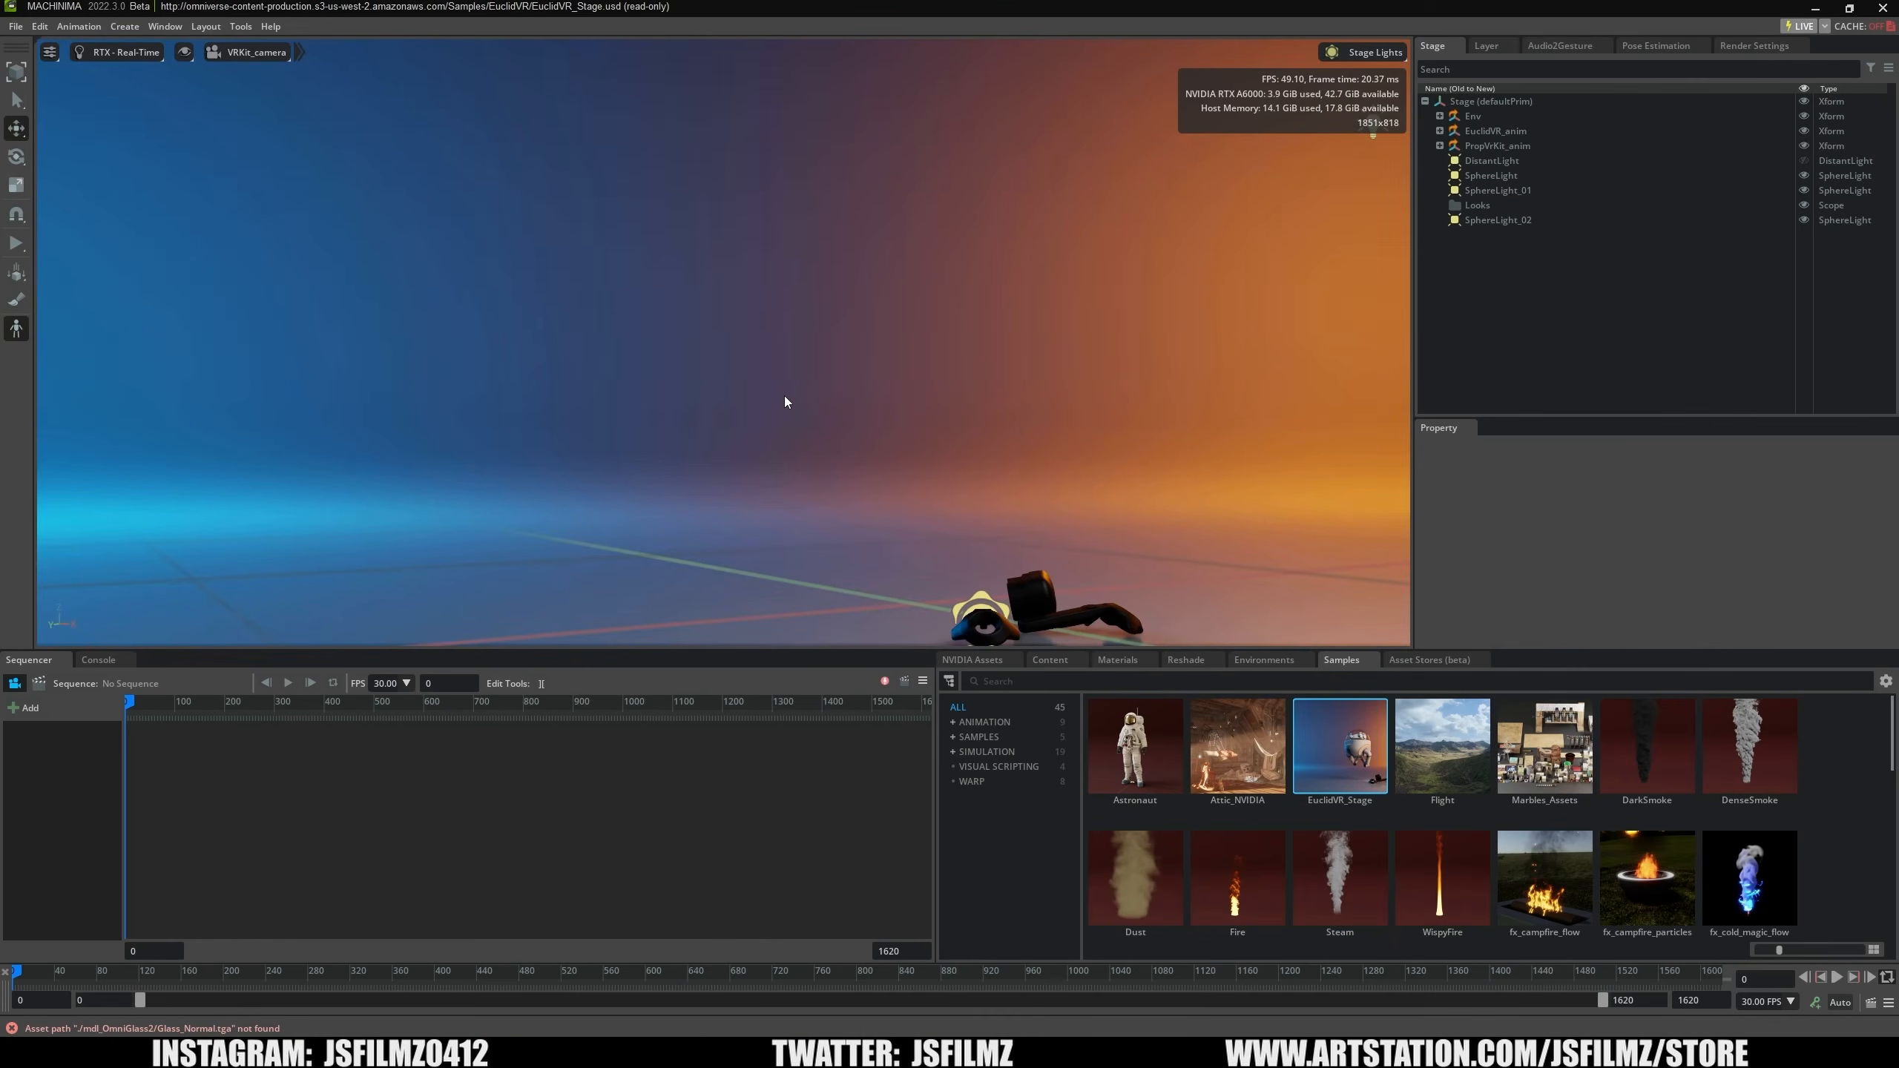
Try to delete the VR kit prop on the floor, and hide PropVrKit_anim in the scene instead.
click(1011, 562)
key(Delete)
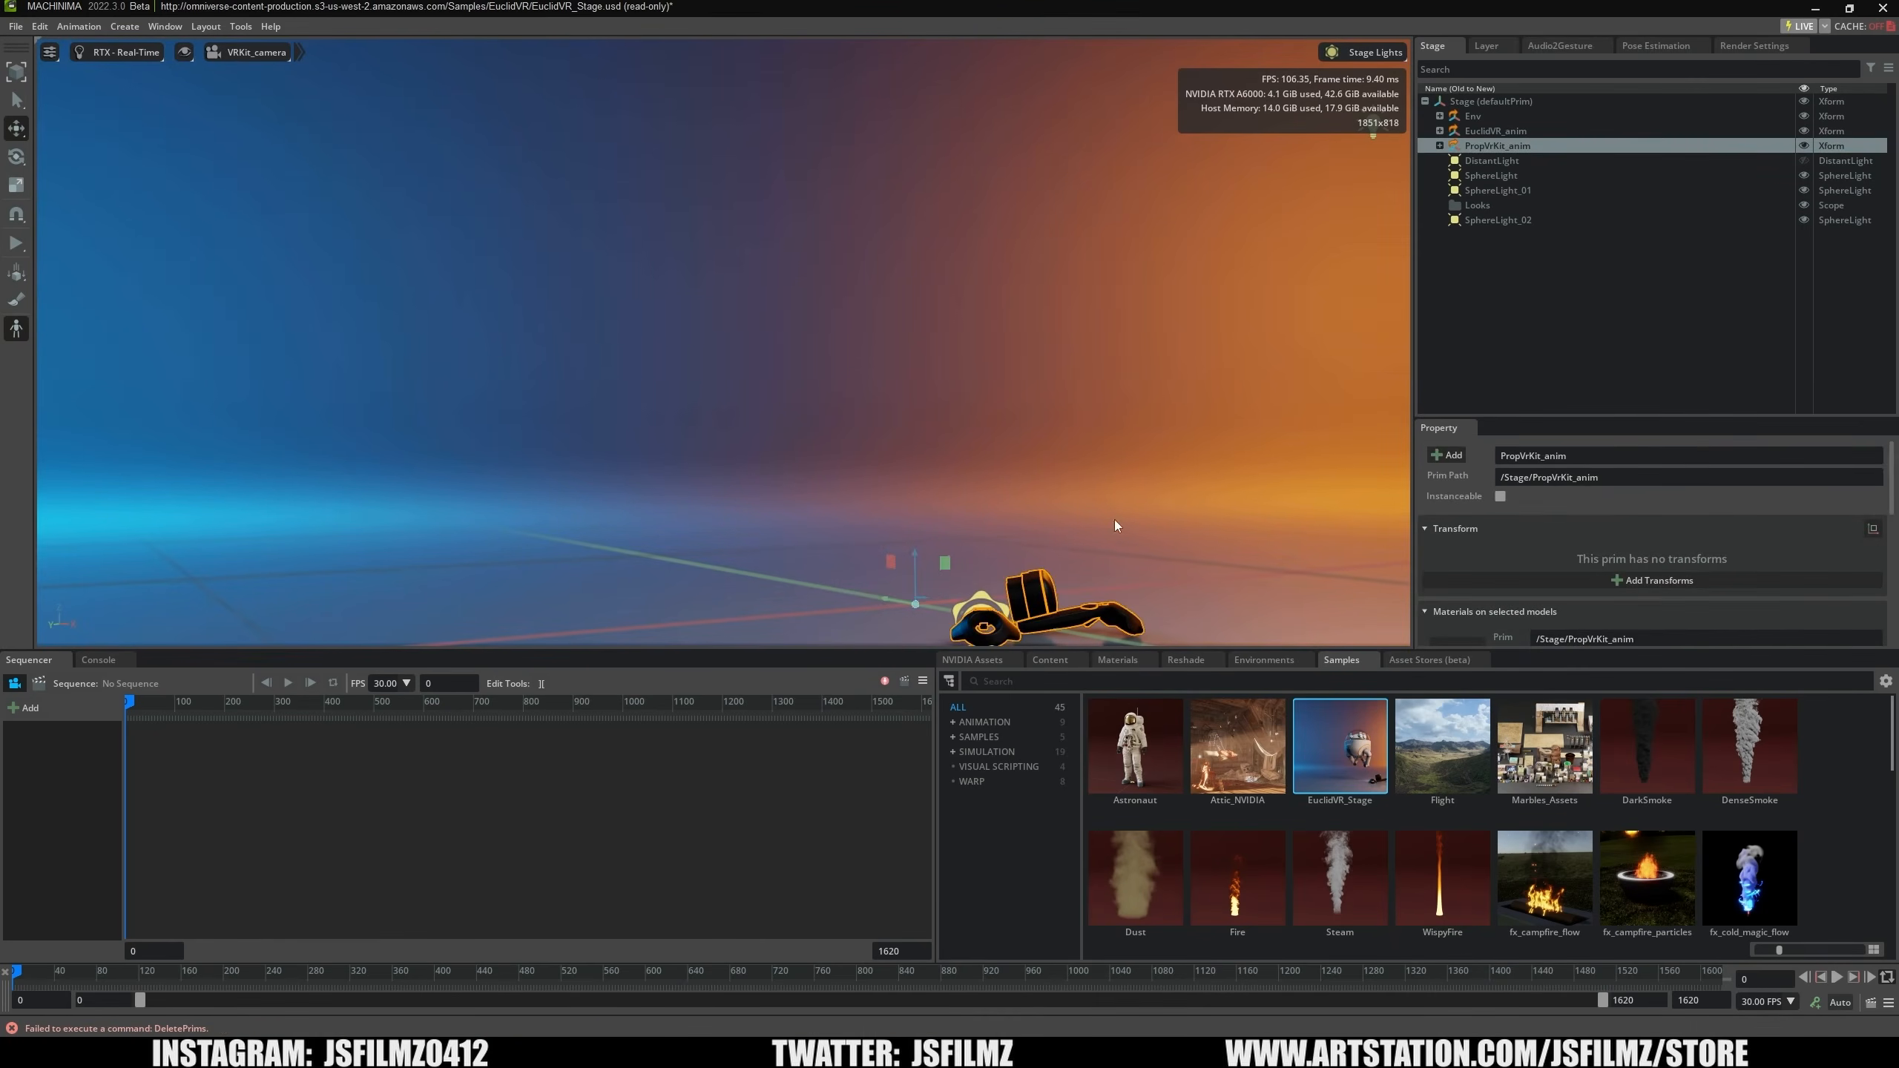
click(1804, 145)
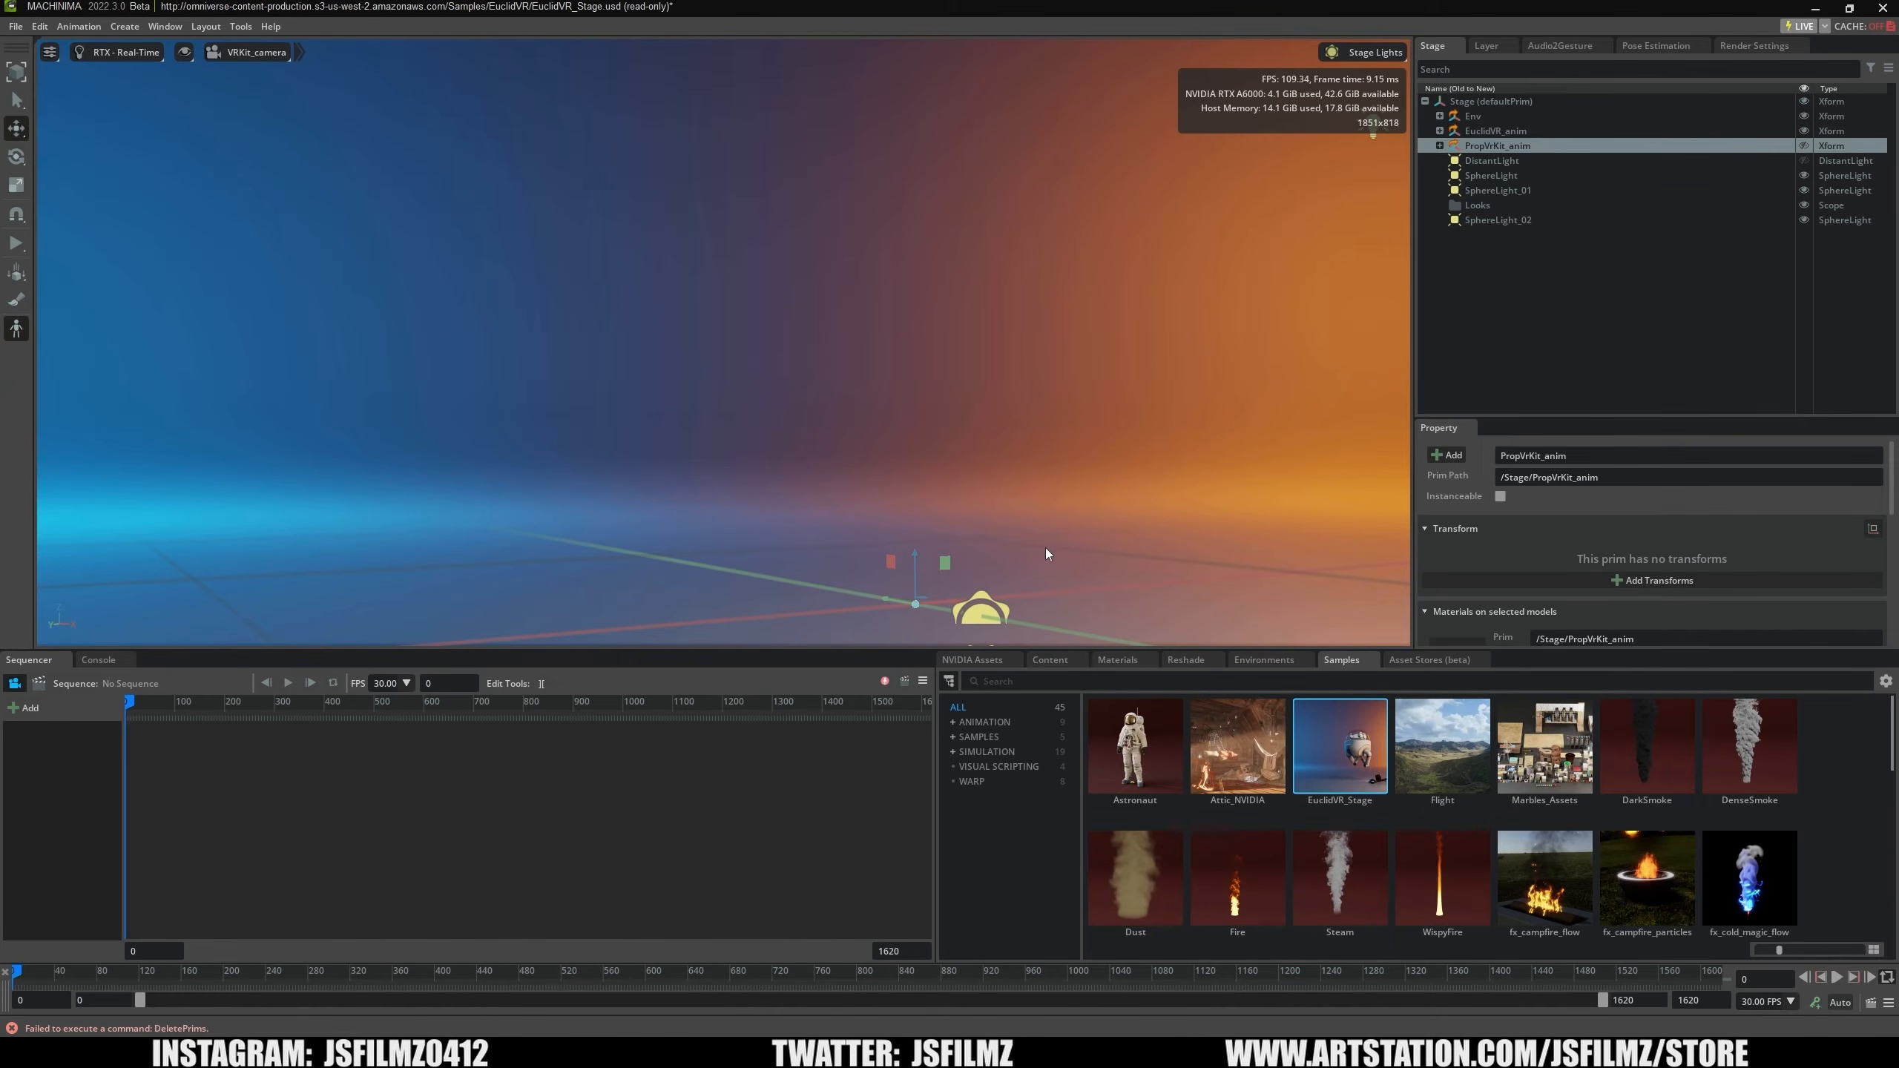
Place the Motoko character from the ShadowWarrior3 asset collection on the stage floor.
click(994, 662)
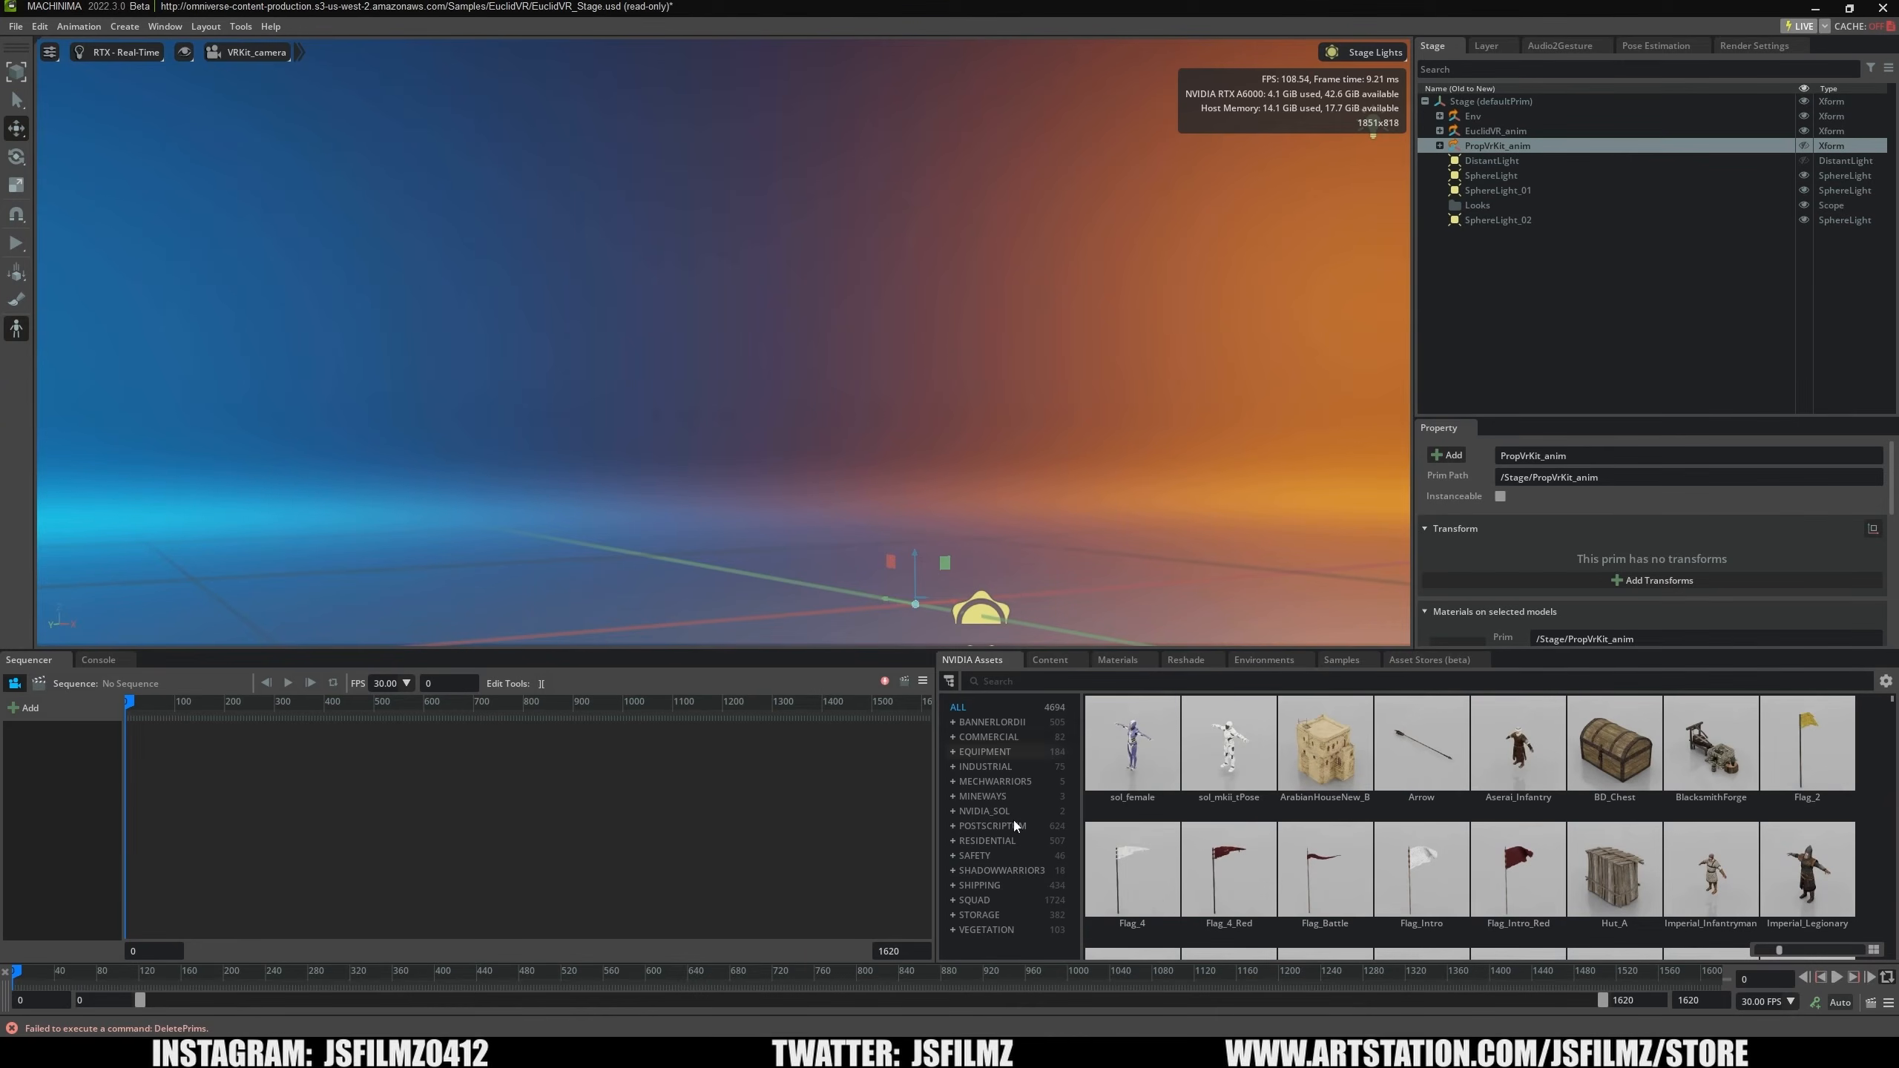
click(1018, 874)
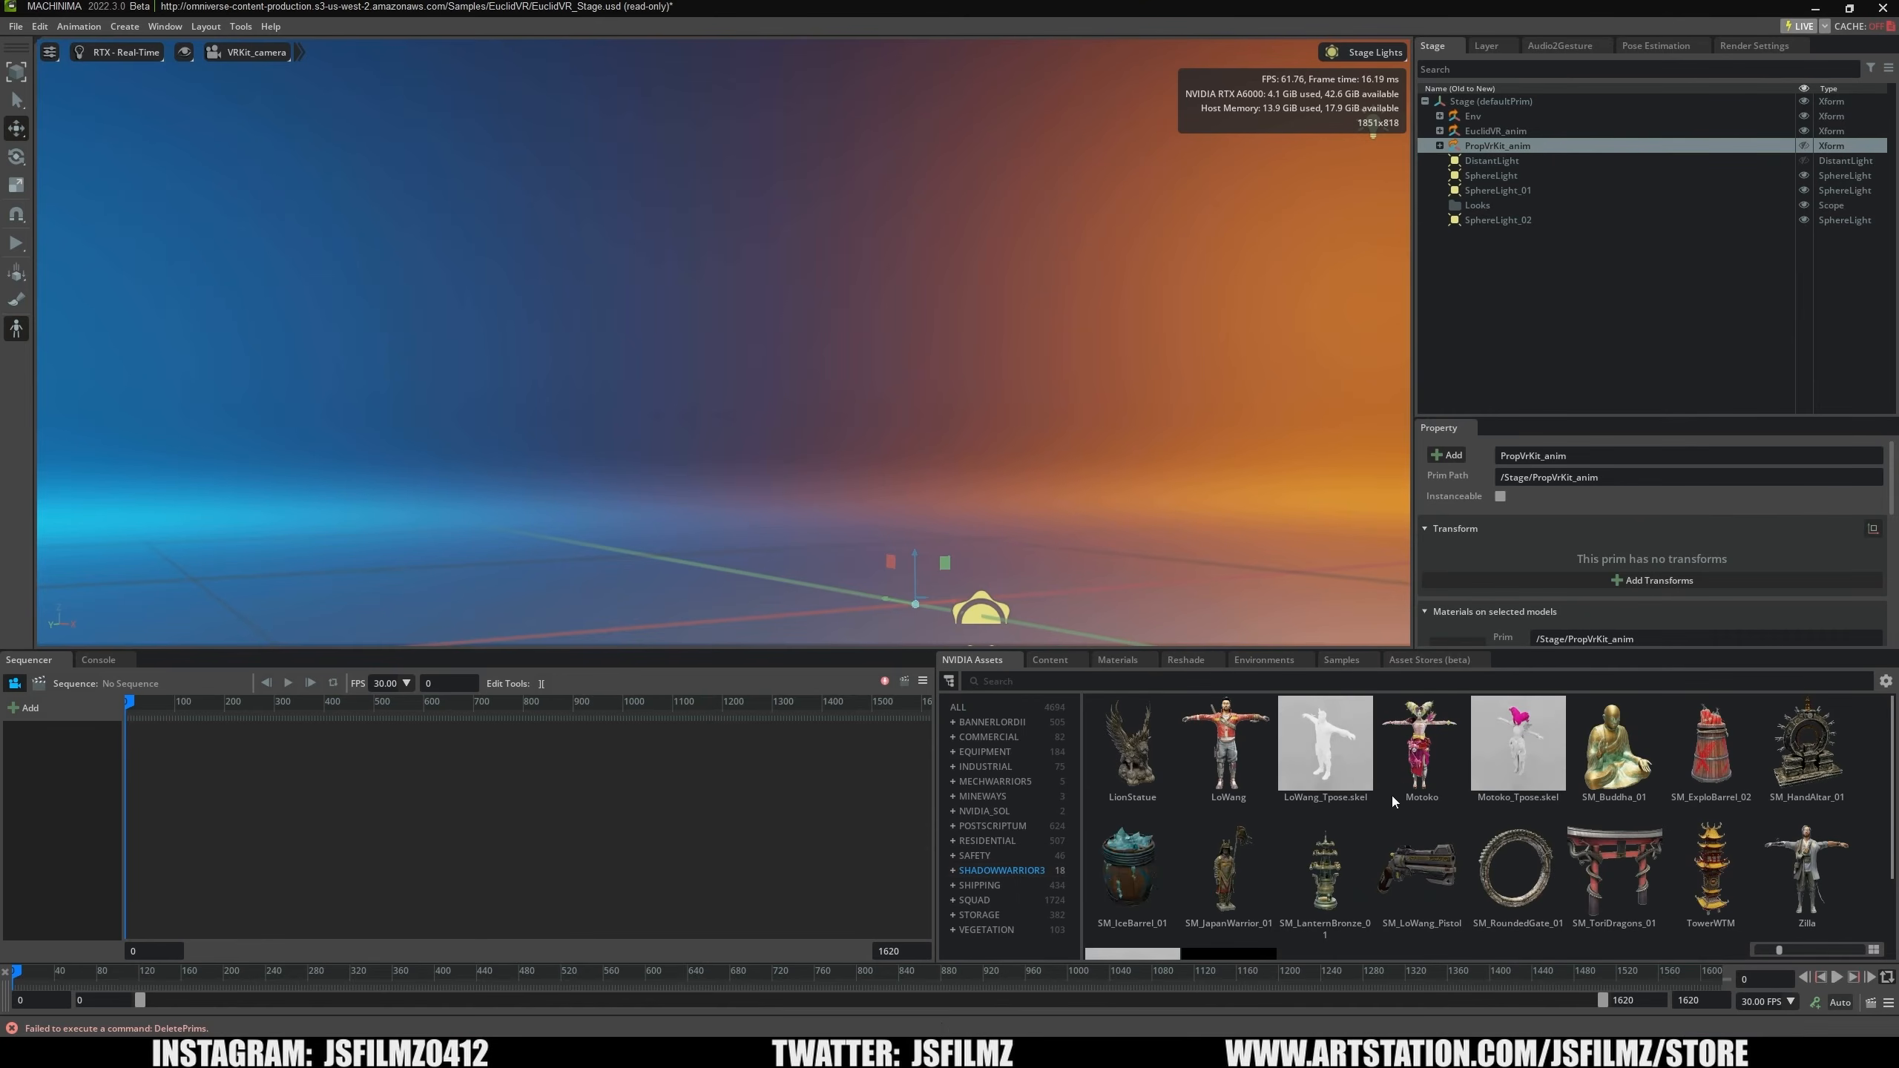
drag(1393, 799, 777, 610)
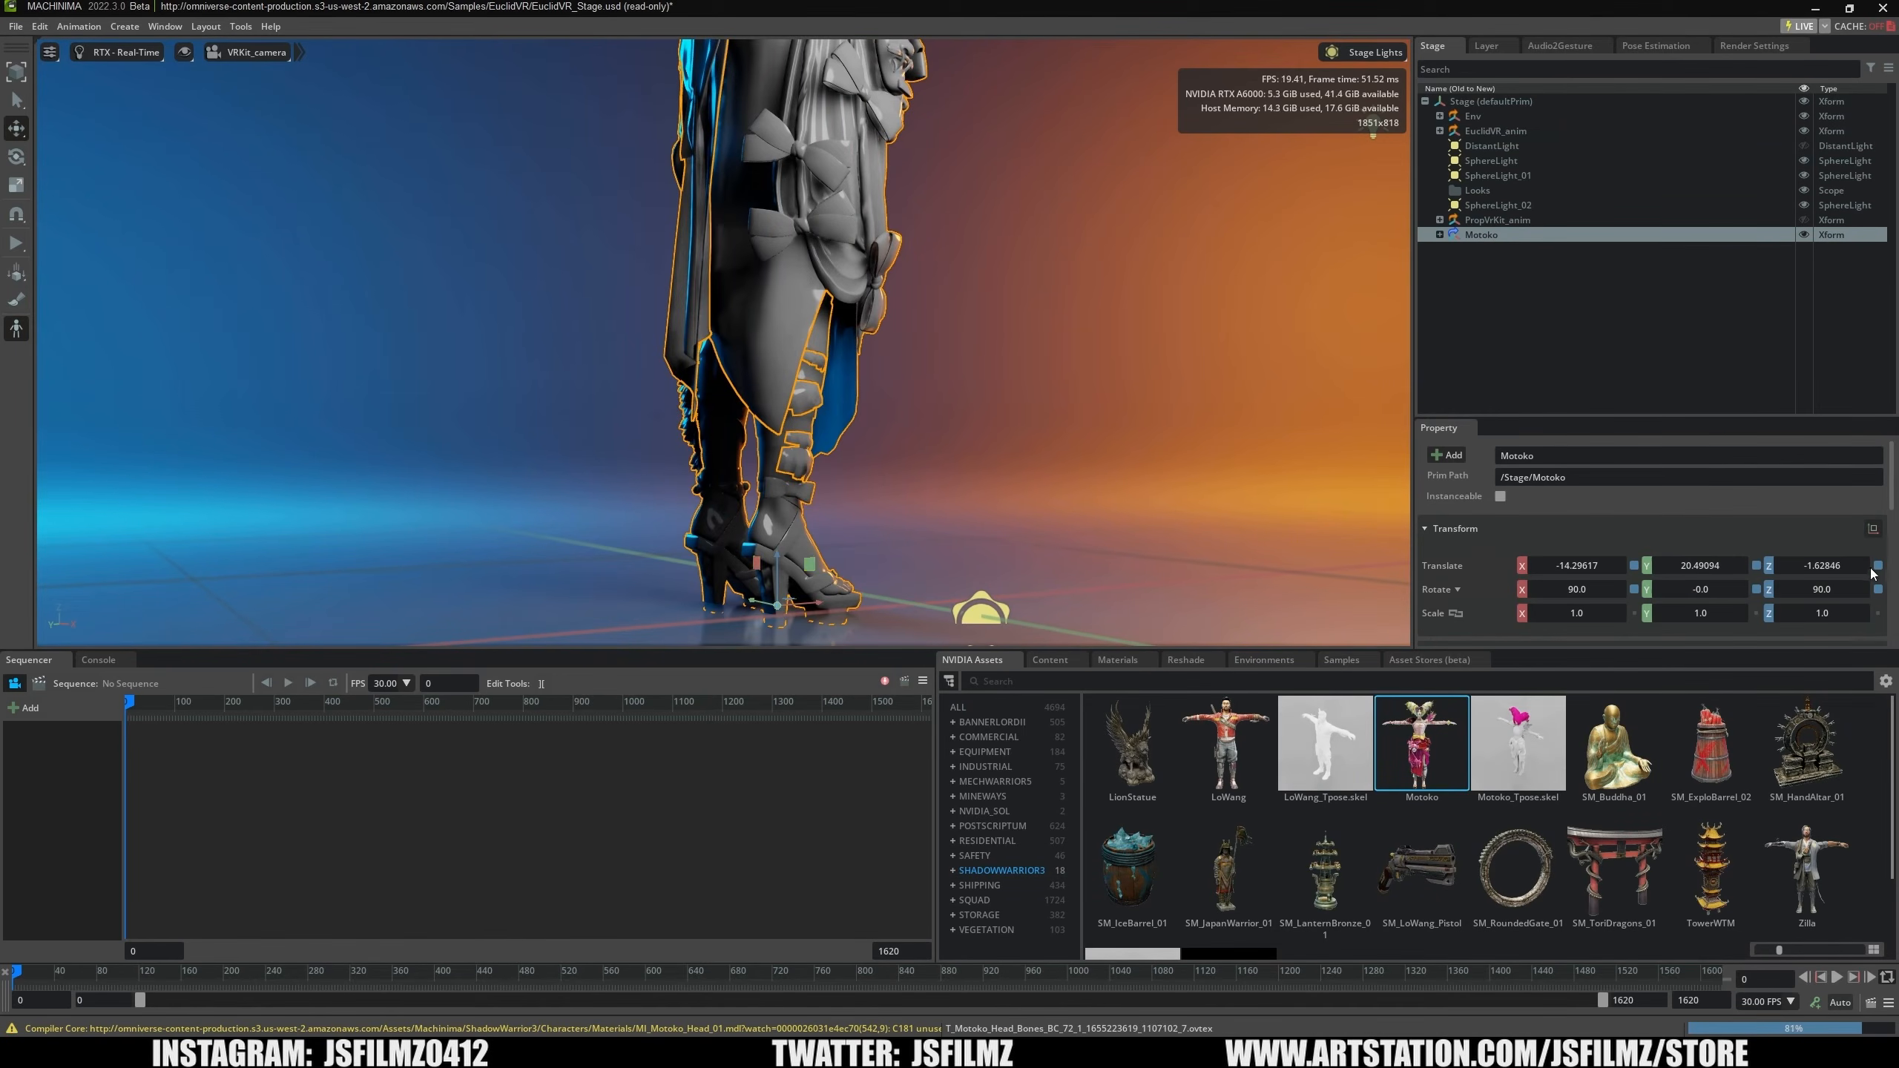
Reset Motoko's translation to 0 on all axes and her Z rotation to 0.
click(1877, 566)
click(1757, 566)
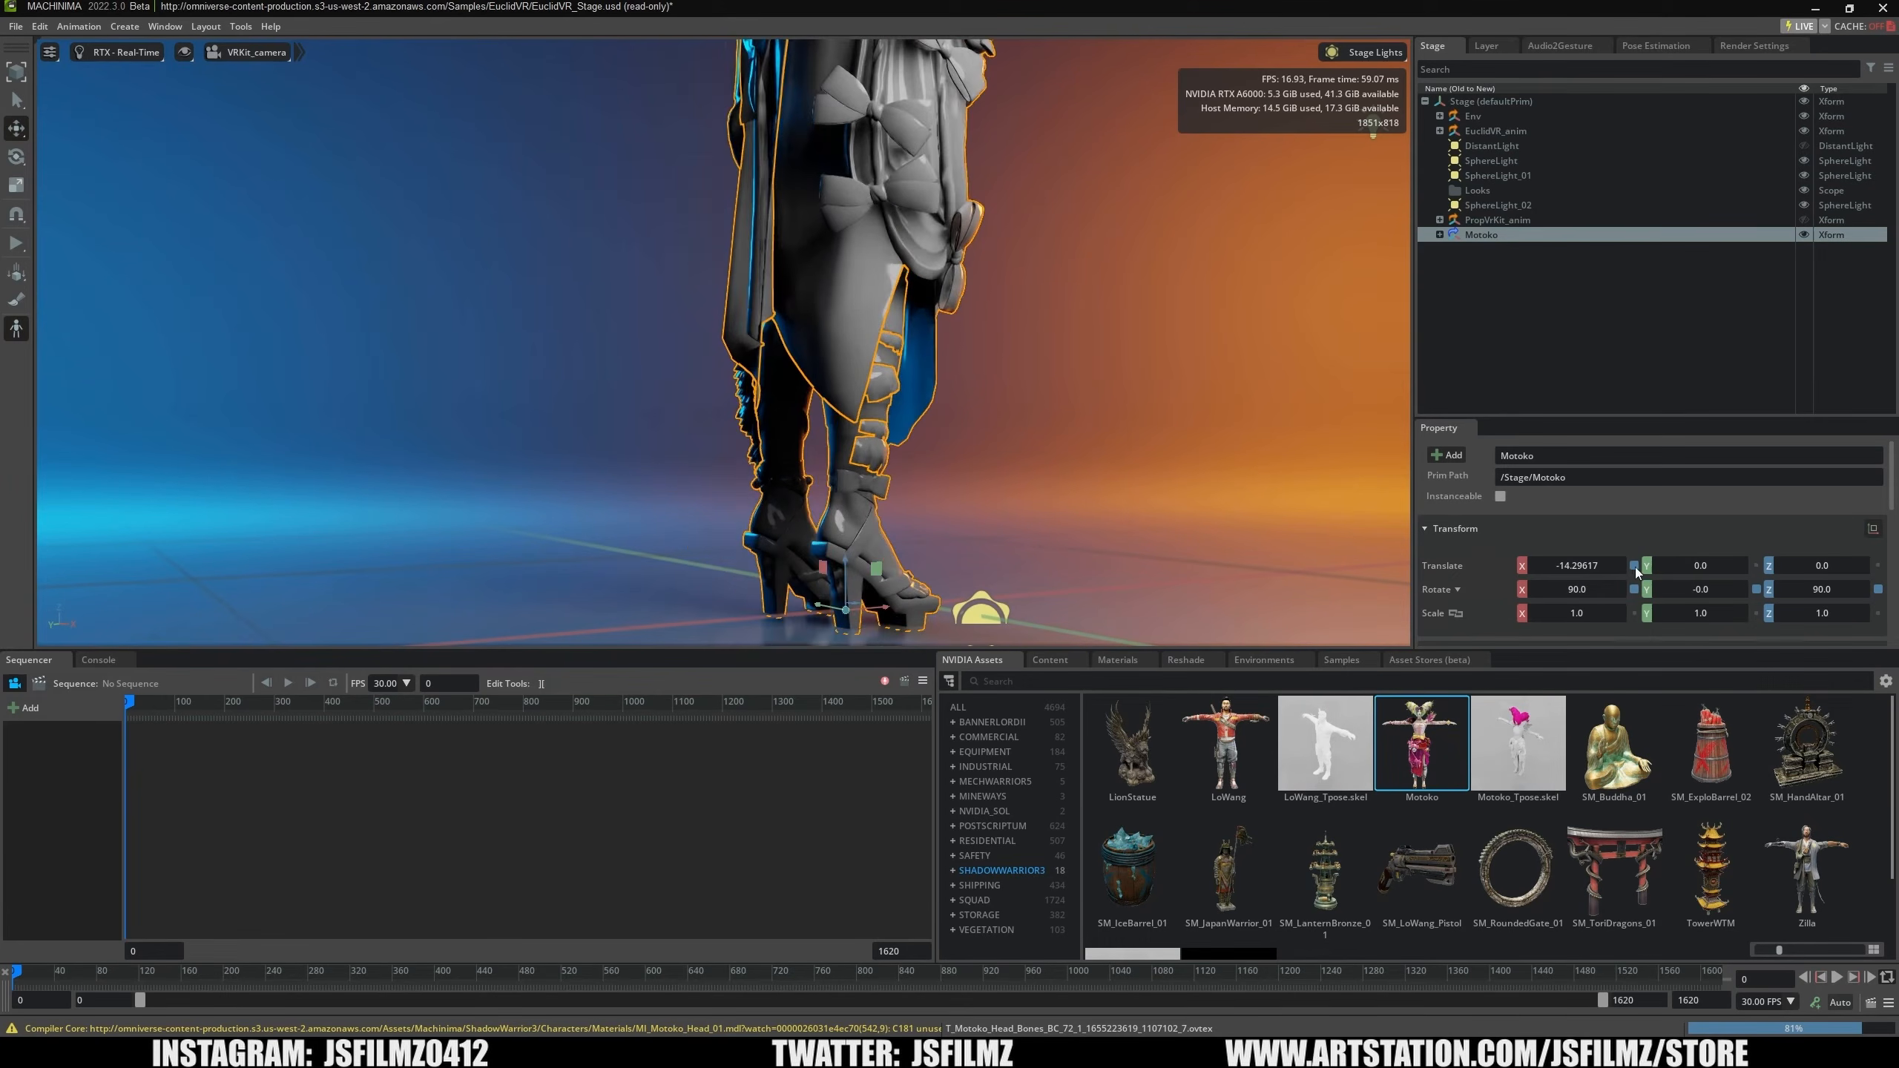
click(1634, 565)
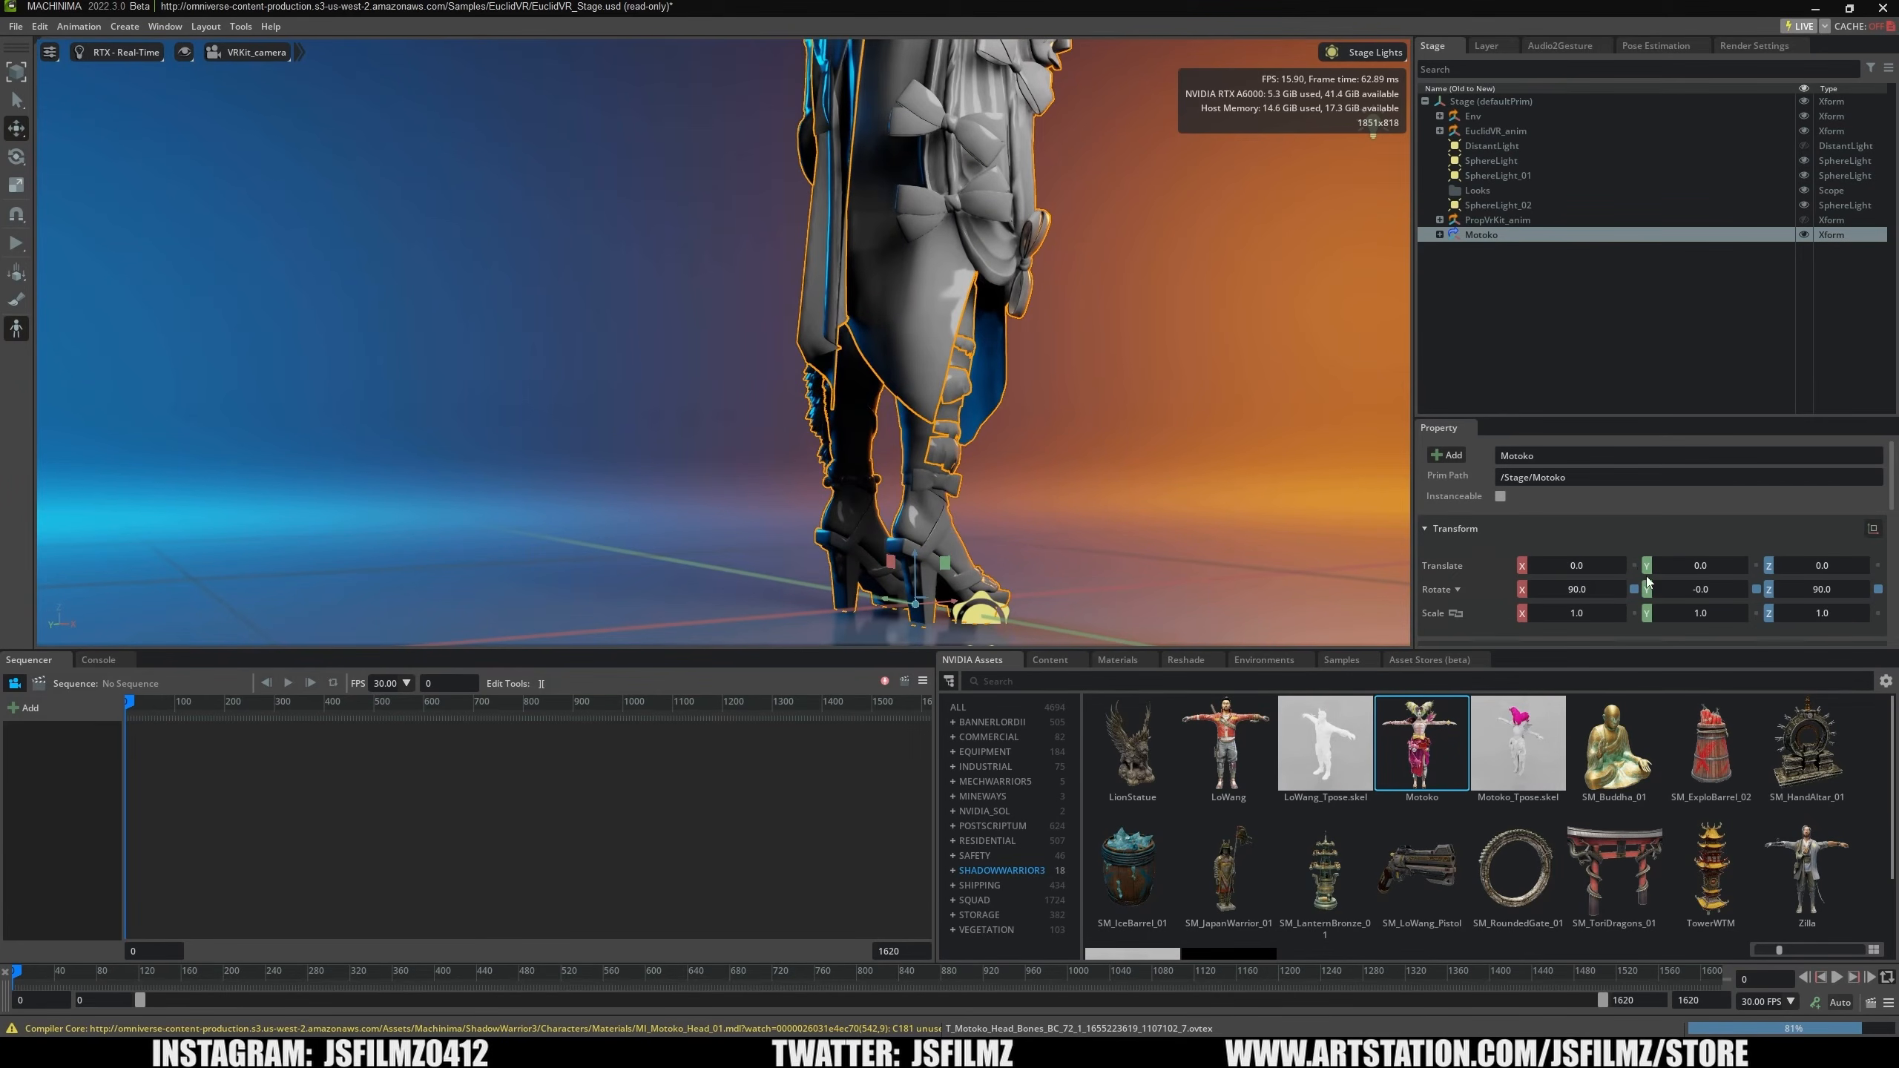
click(1878, 589)
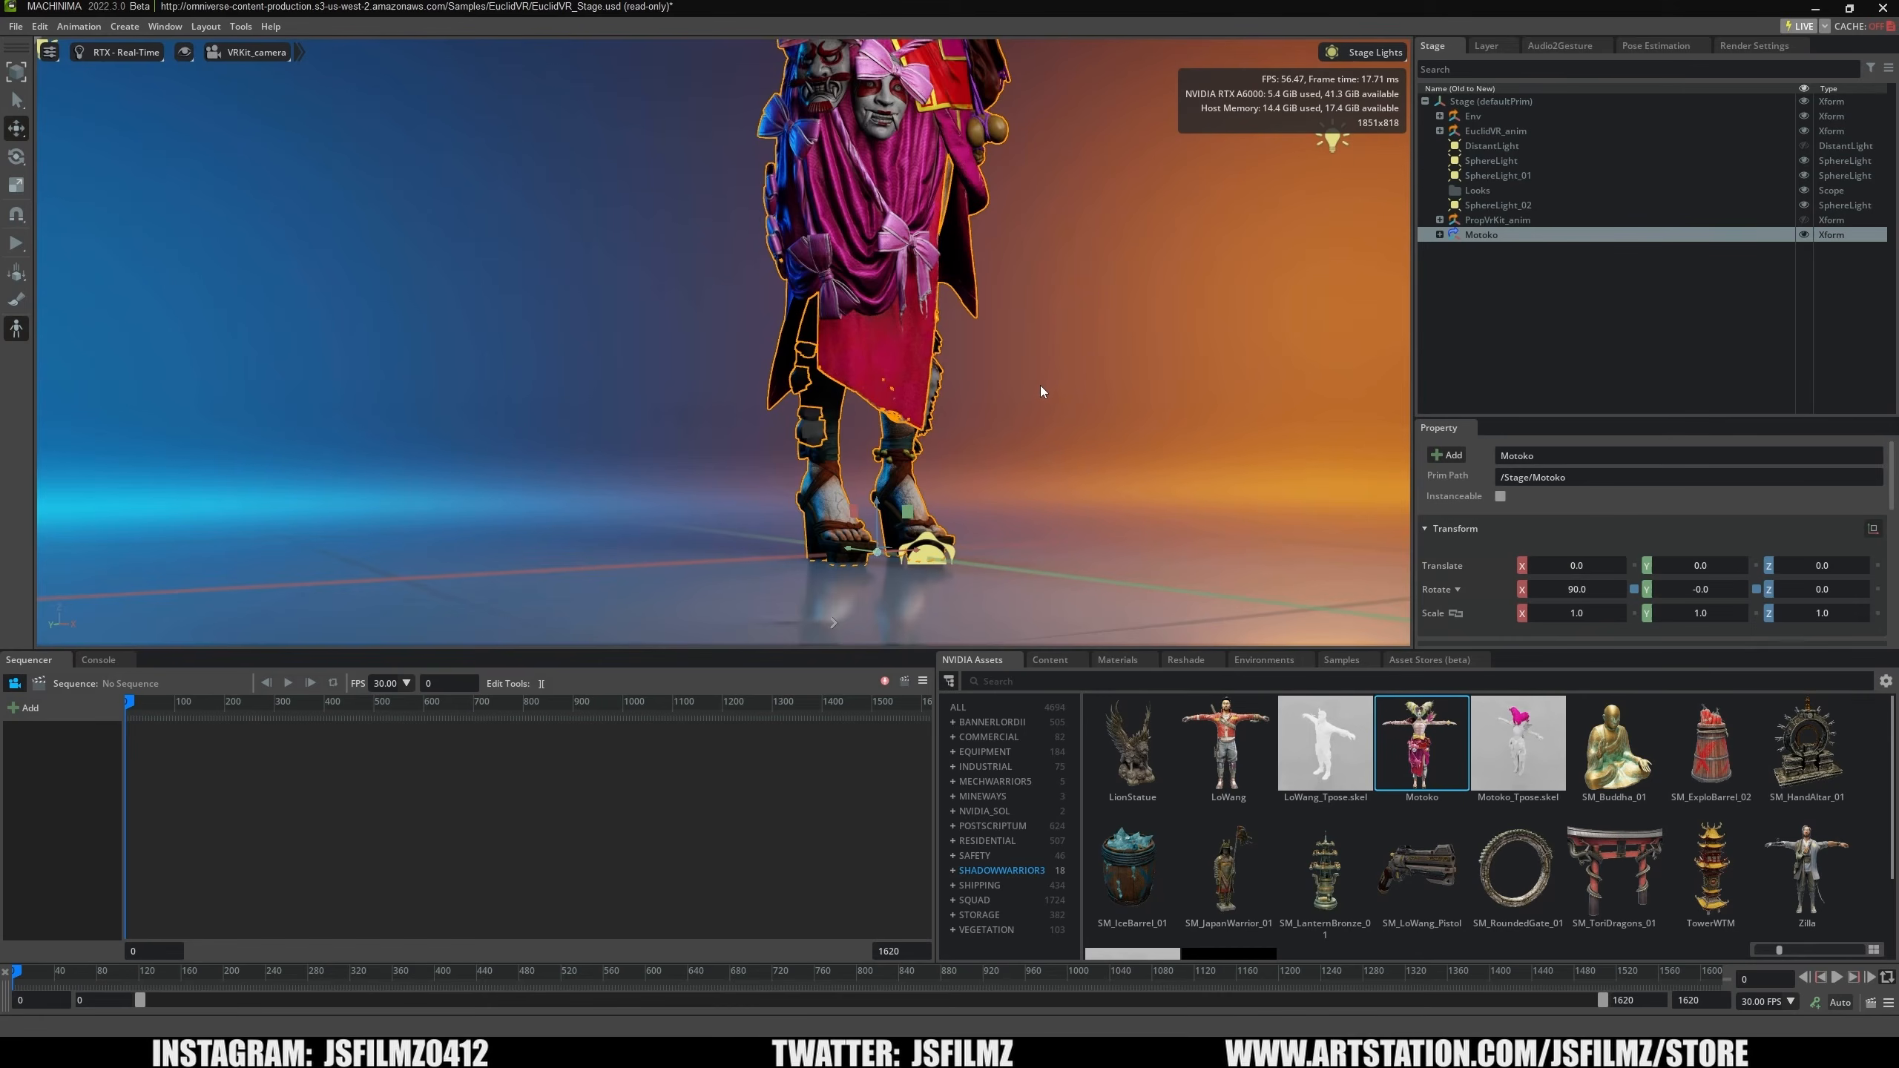
key(e)
right_drag(1041, 386, 786, 407)
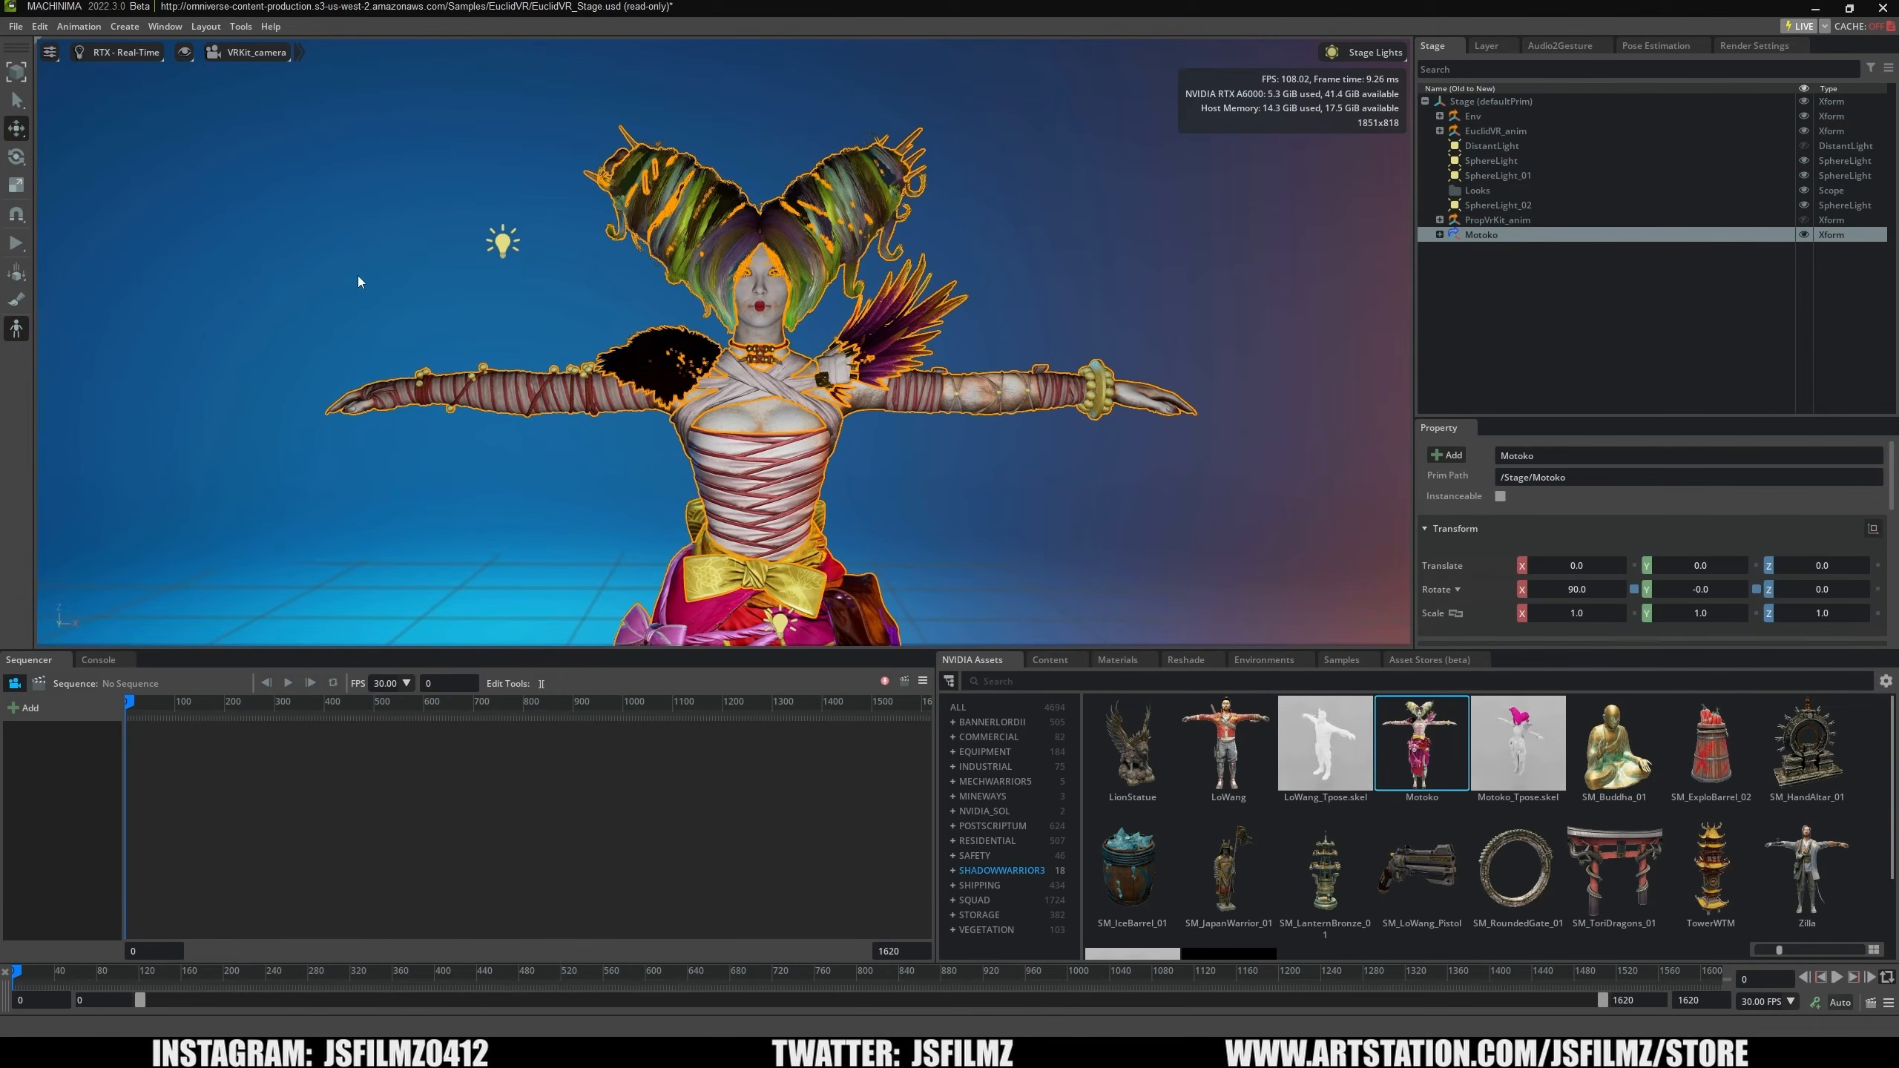
Add an Audio2Gesture offline pipeline to the scene.
click(65, 29)
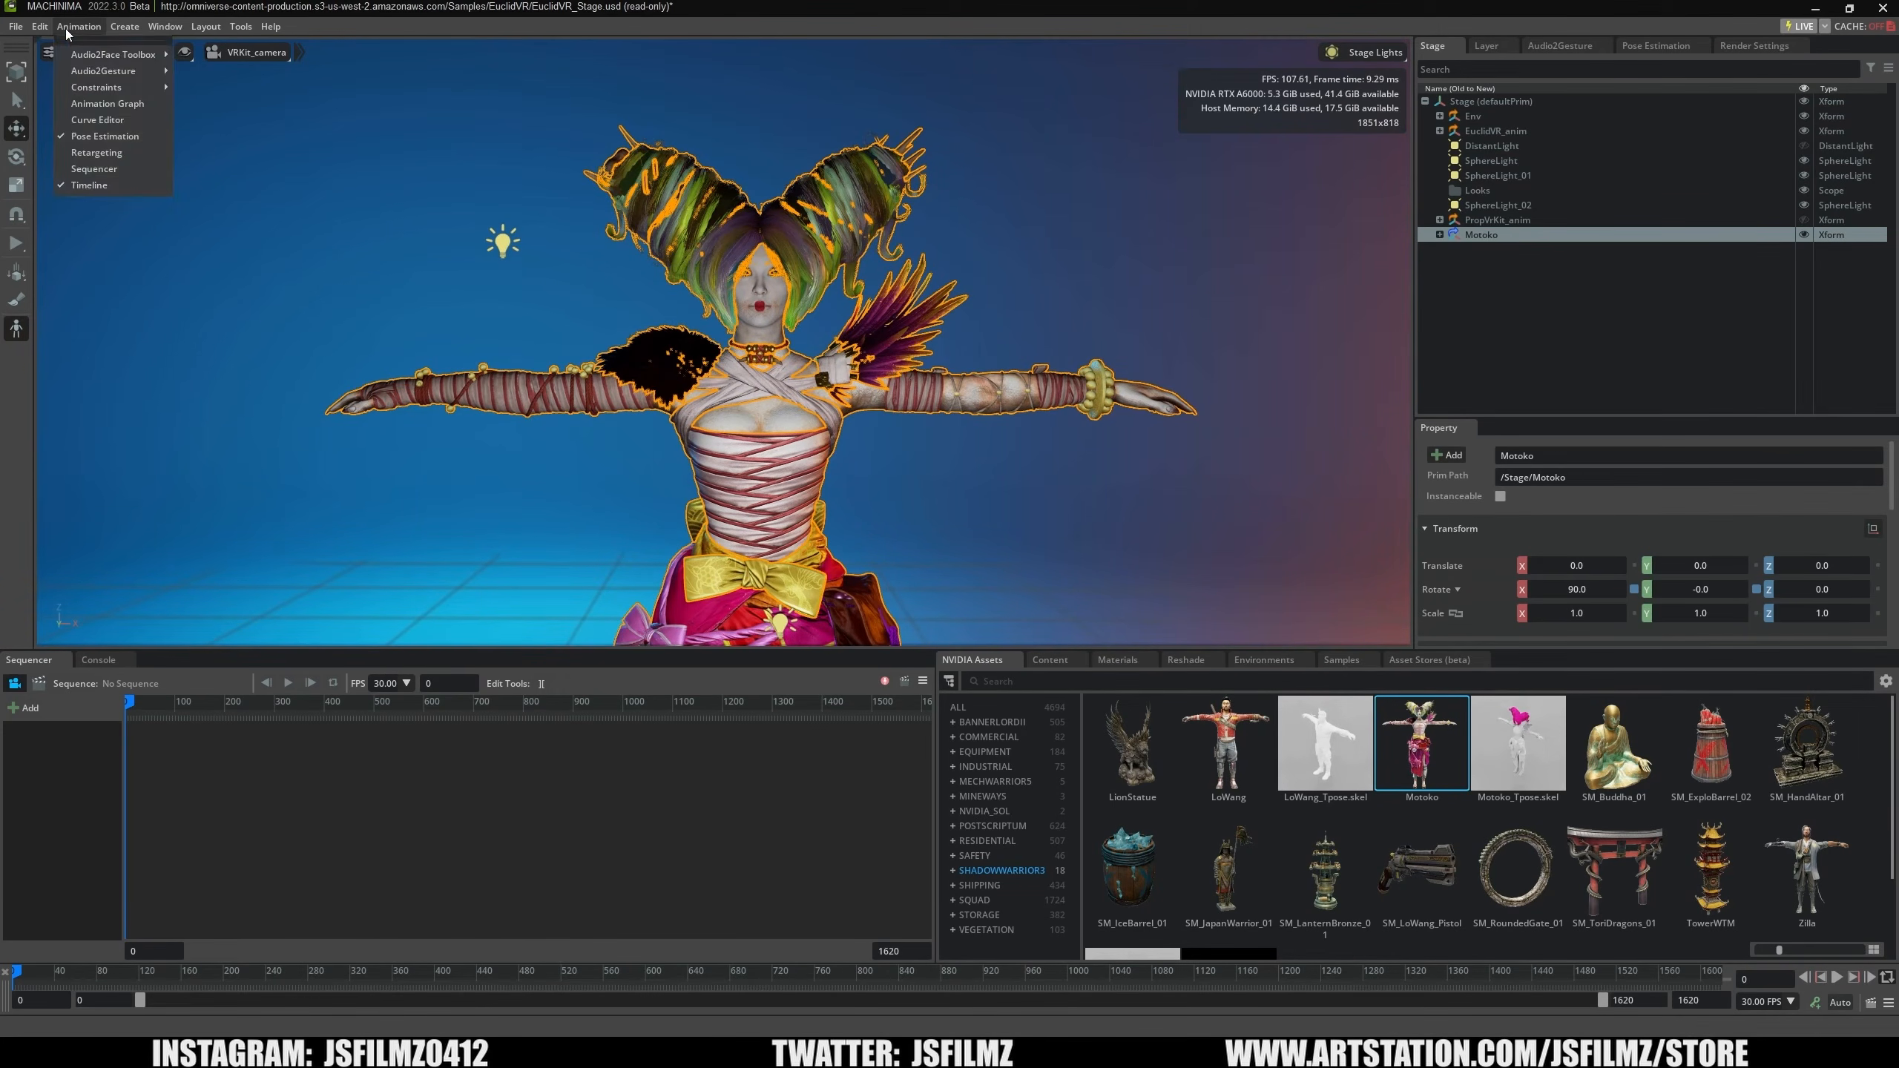
mouse_move(116, 71)
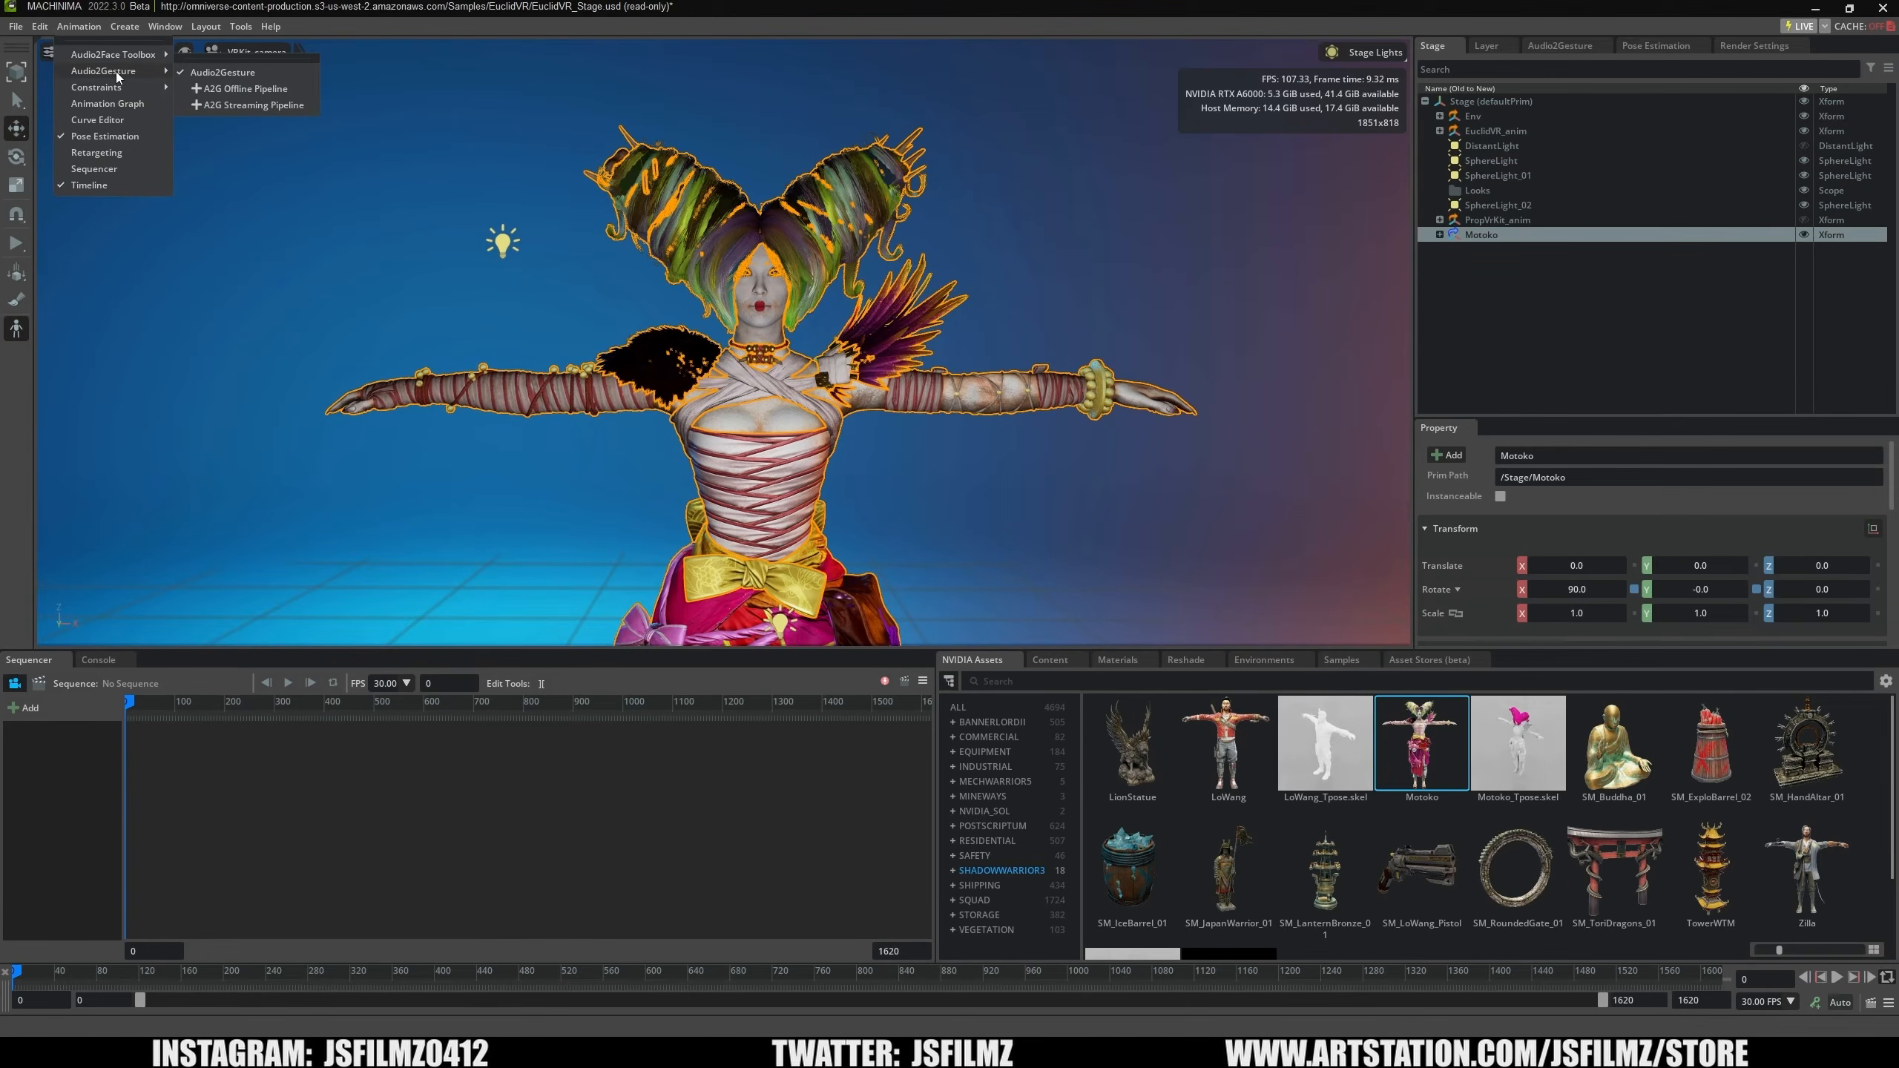
click(246, 89)
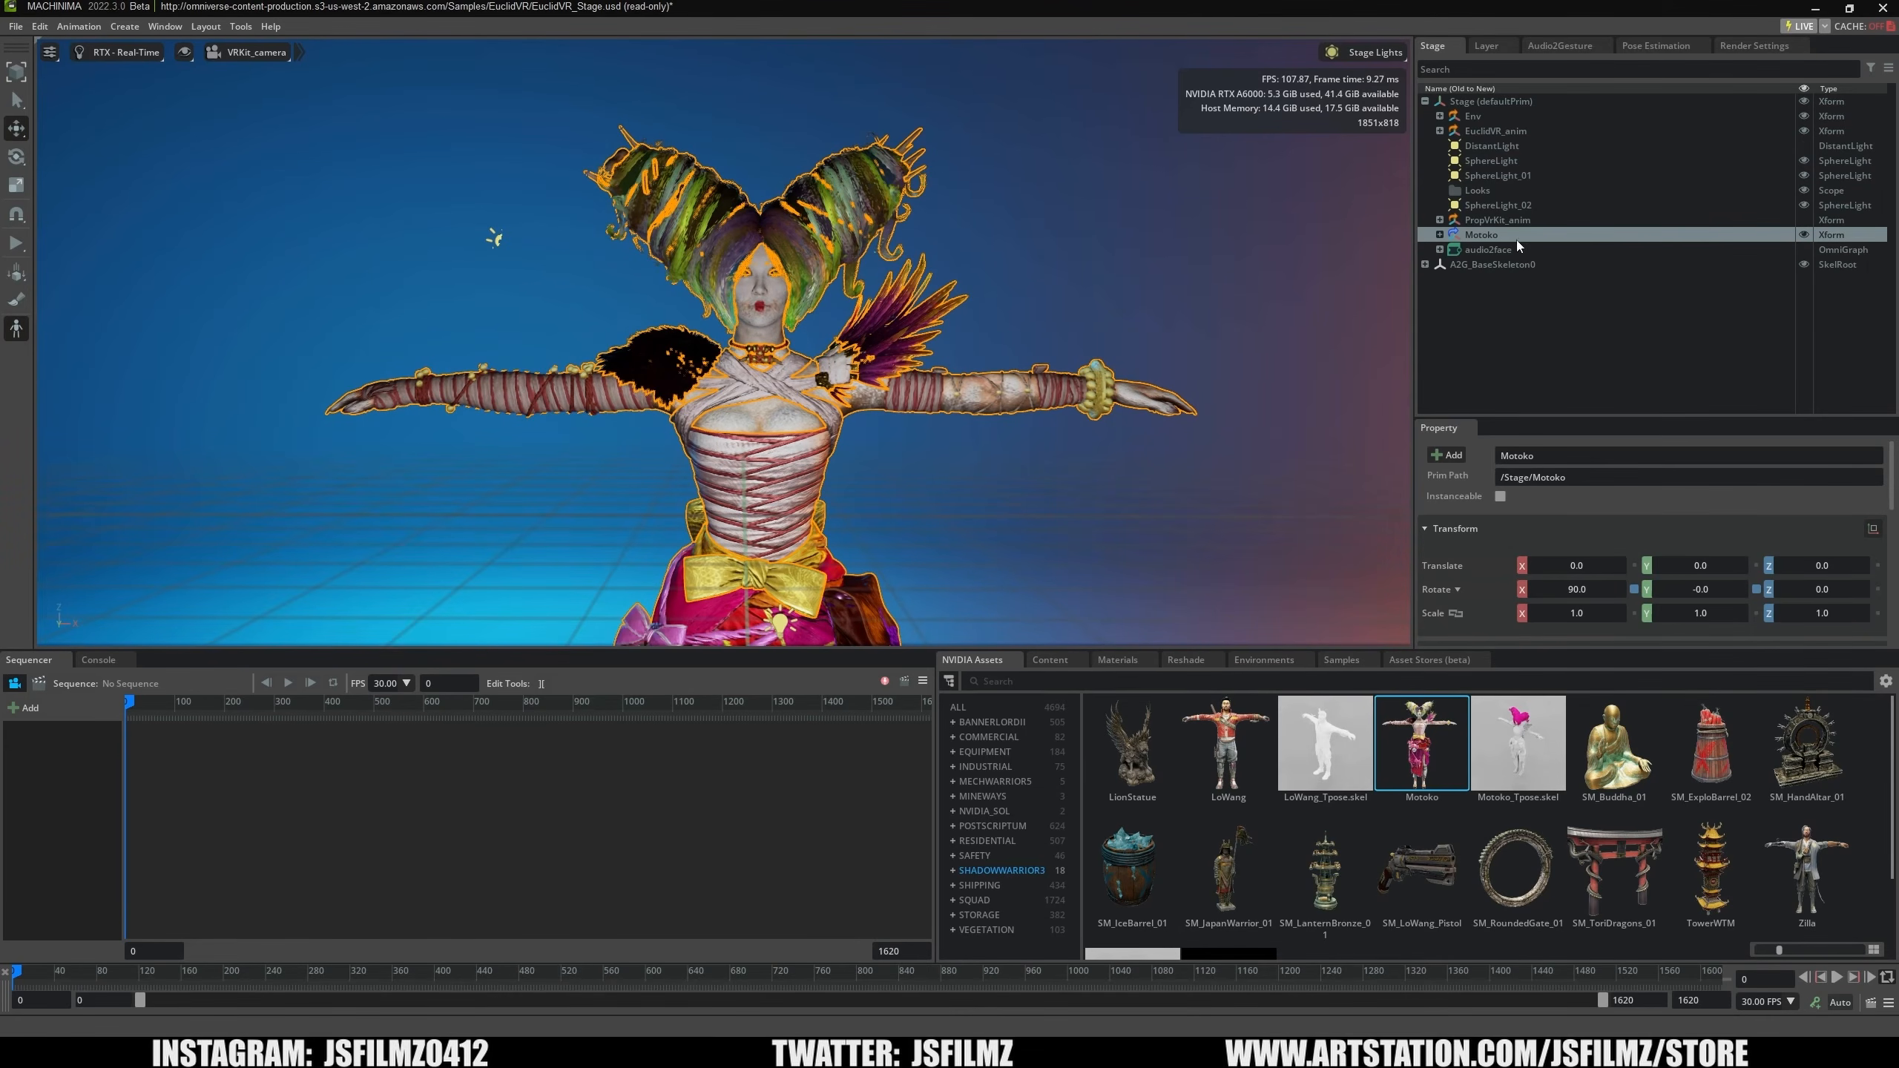
mouse_move(934, 451)
right_down()
mouse_move(936, 576)
mouse_move(943, 469)
right_up()
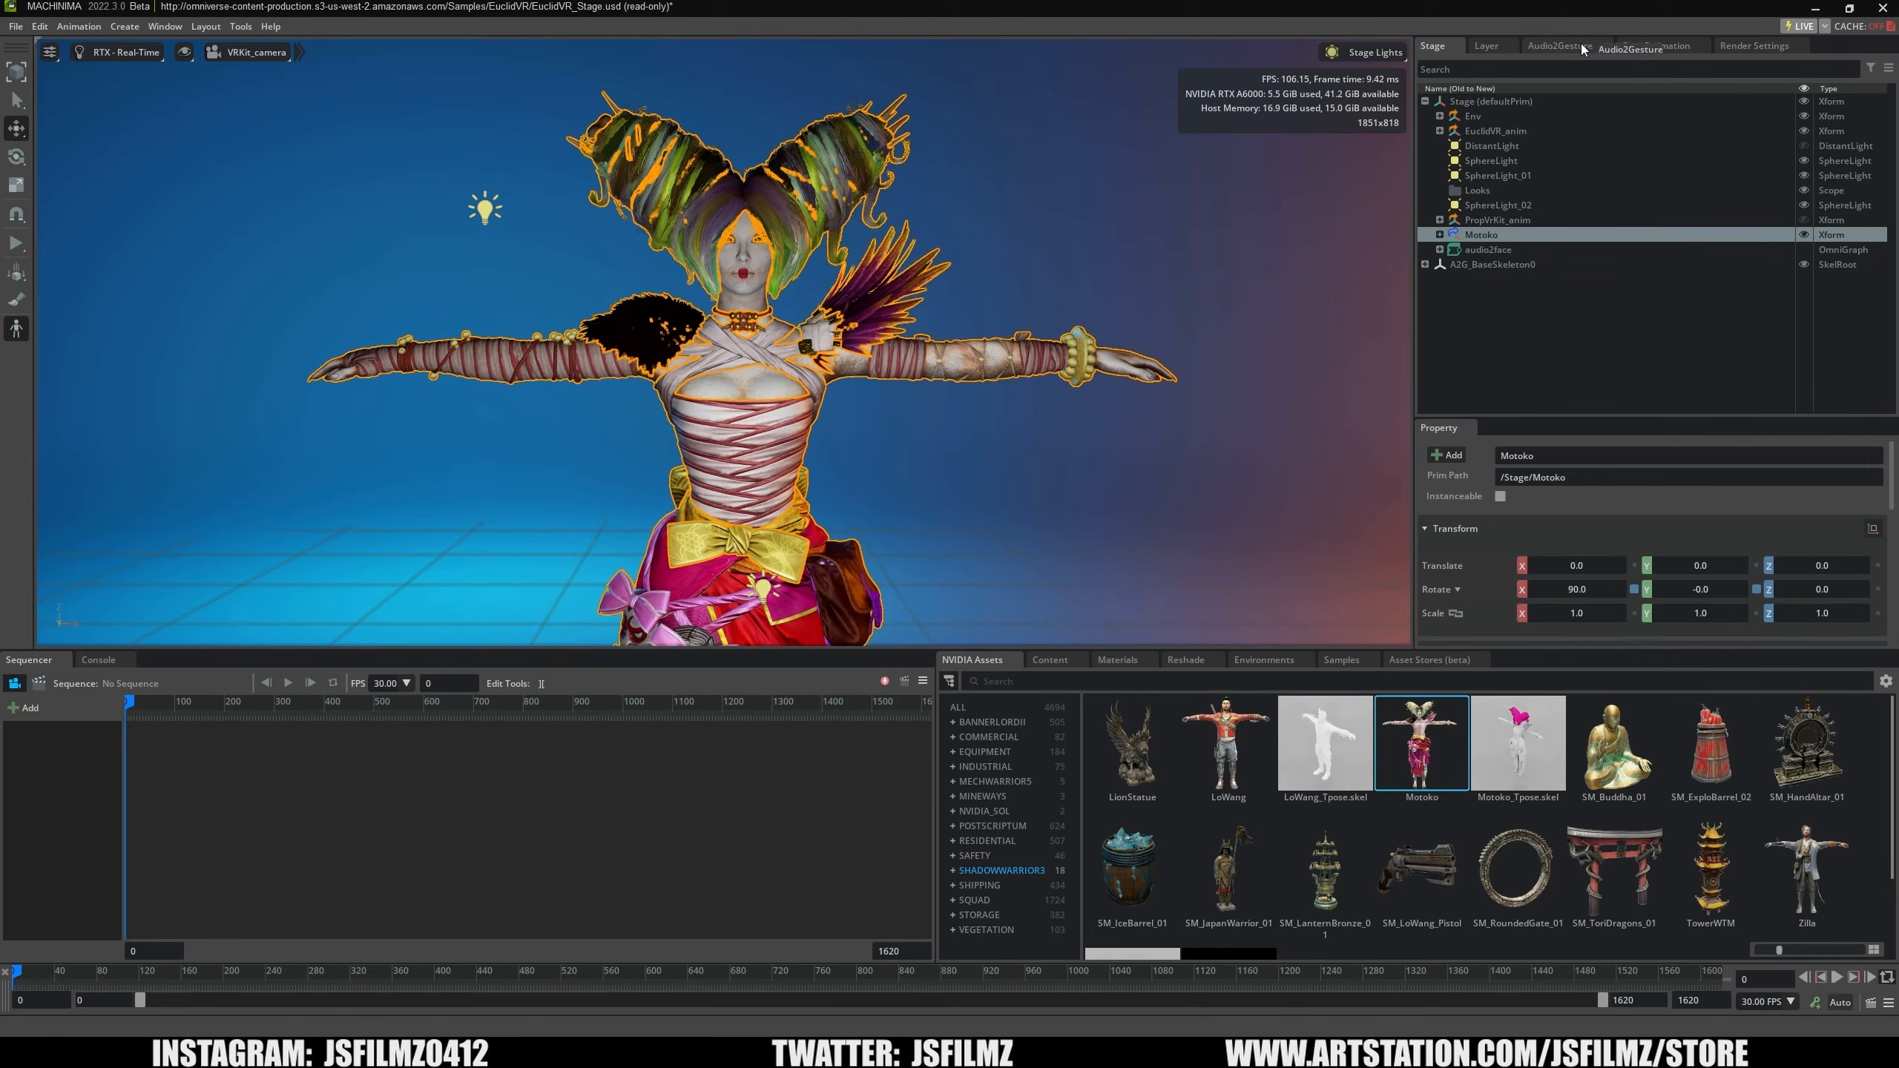
Open the Audio2Gesture settings and browse the voice tracks available to the audio player.
click(1561, 46)
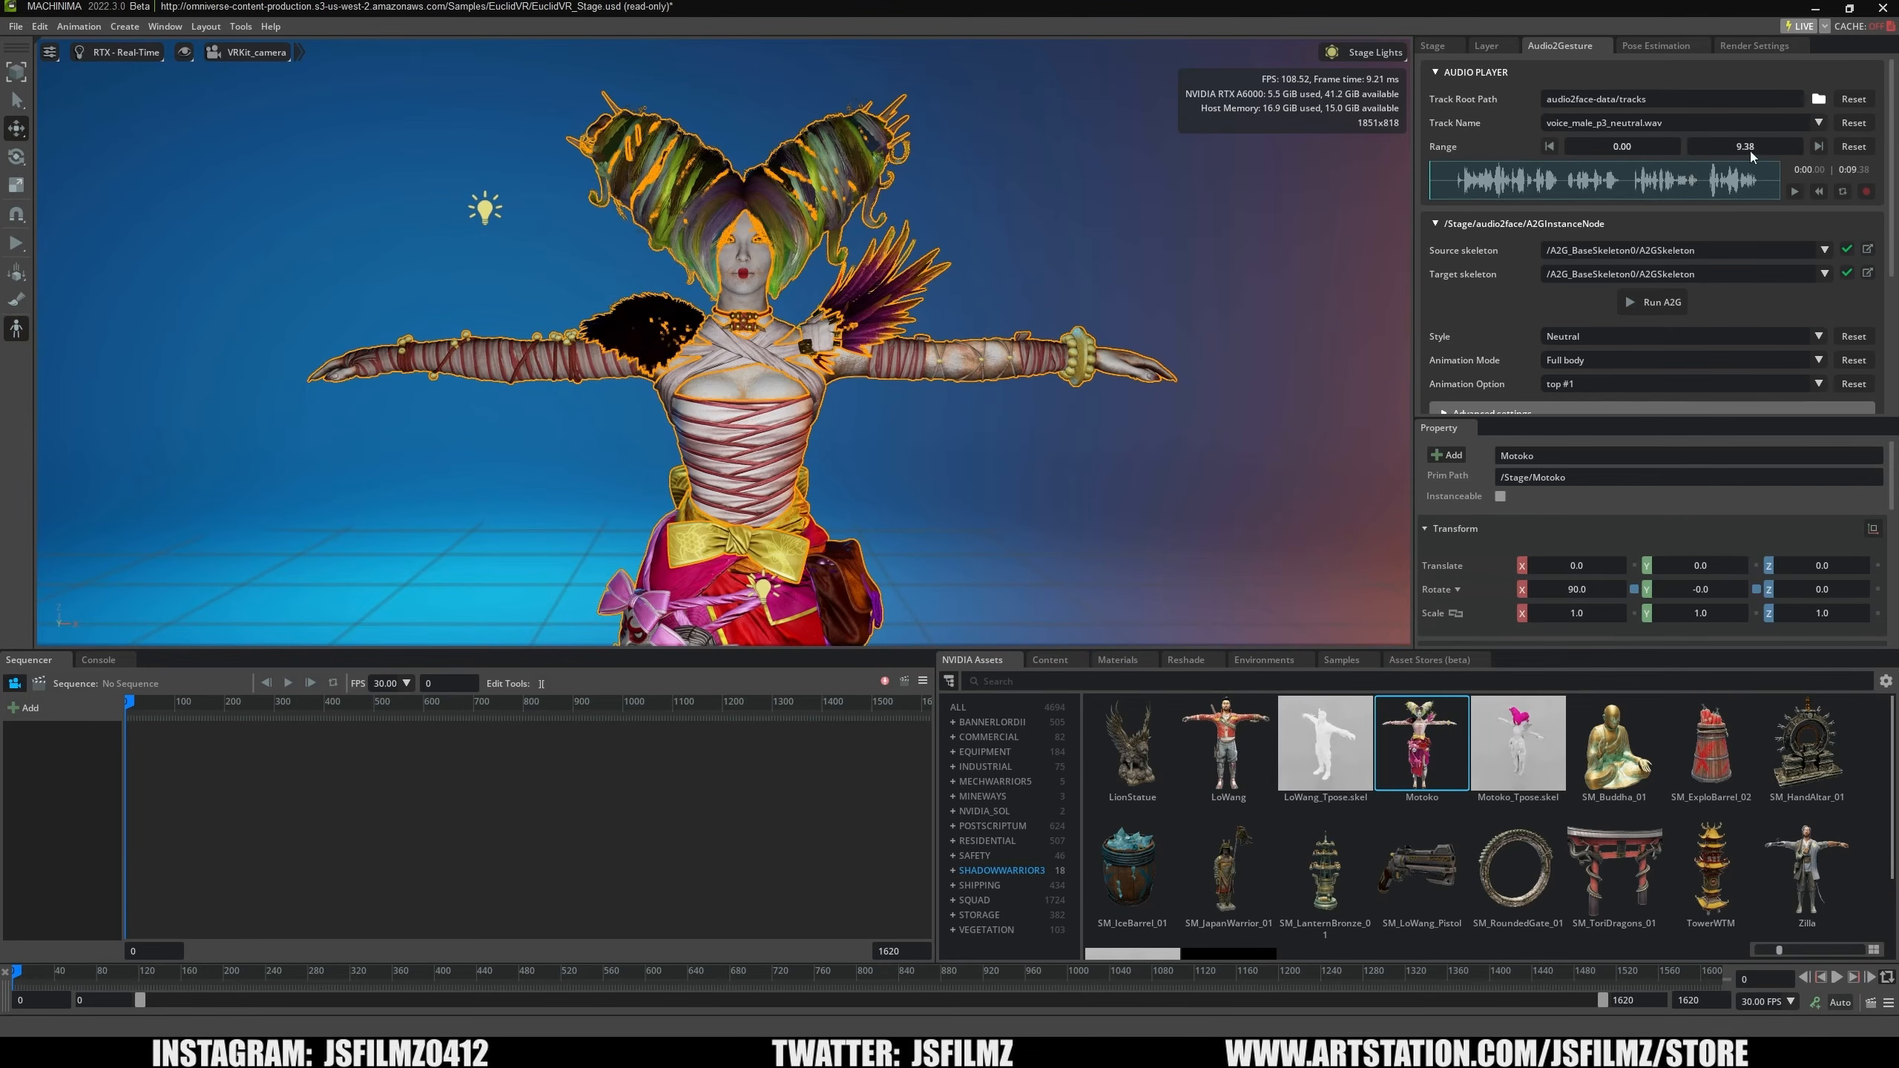
click(1817, 124)
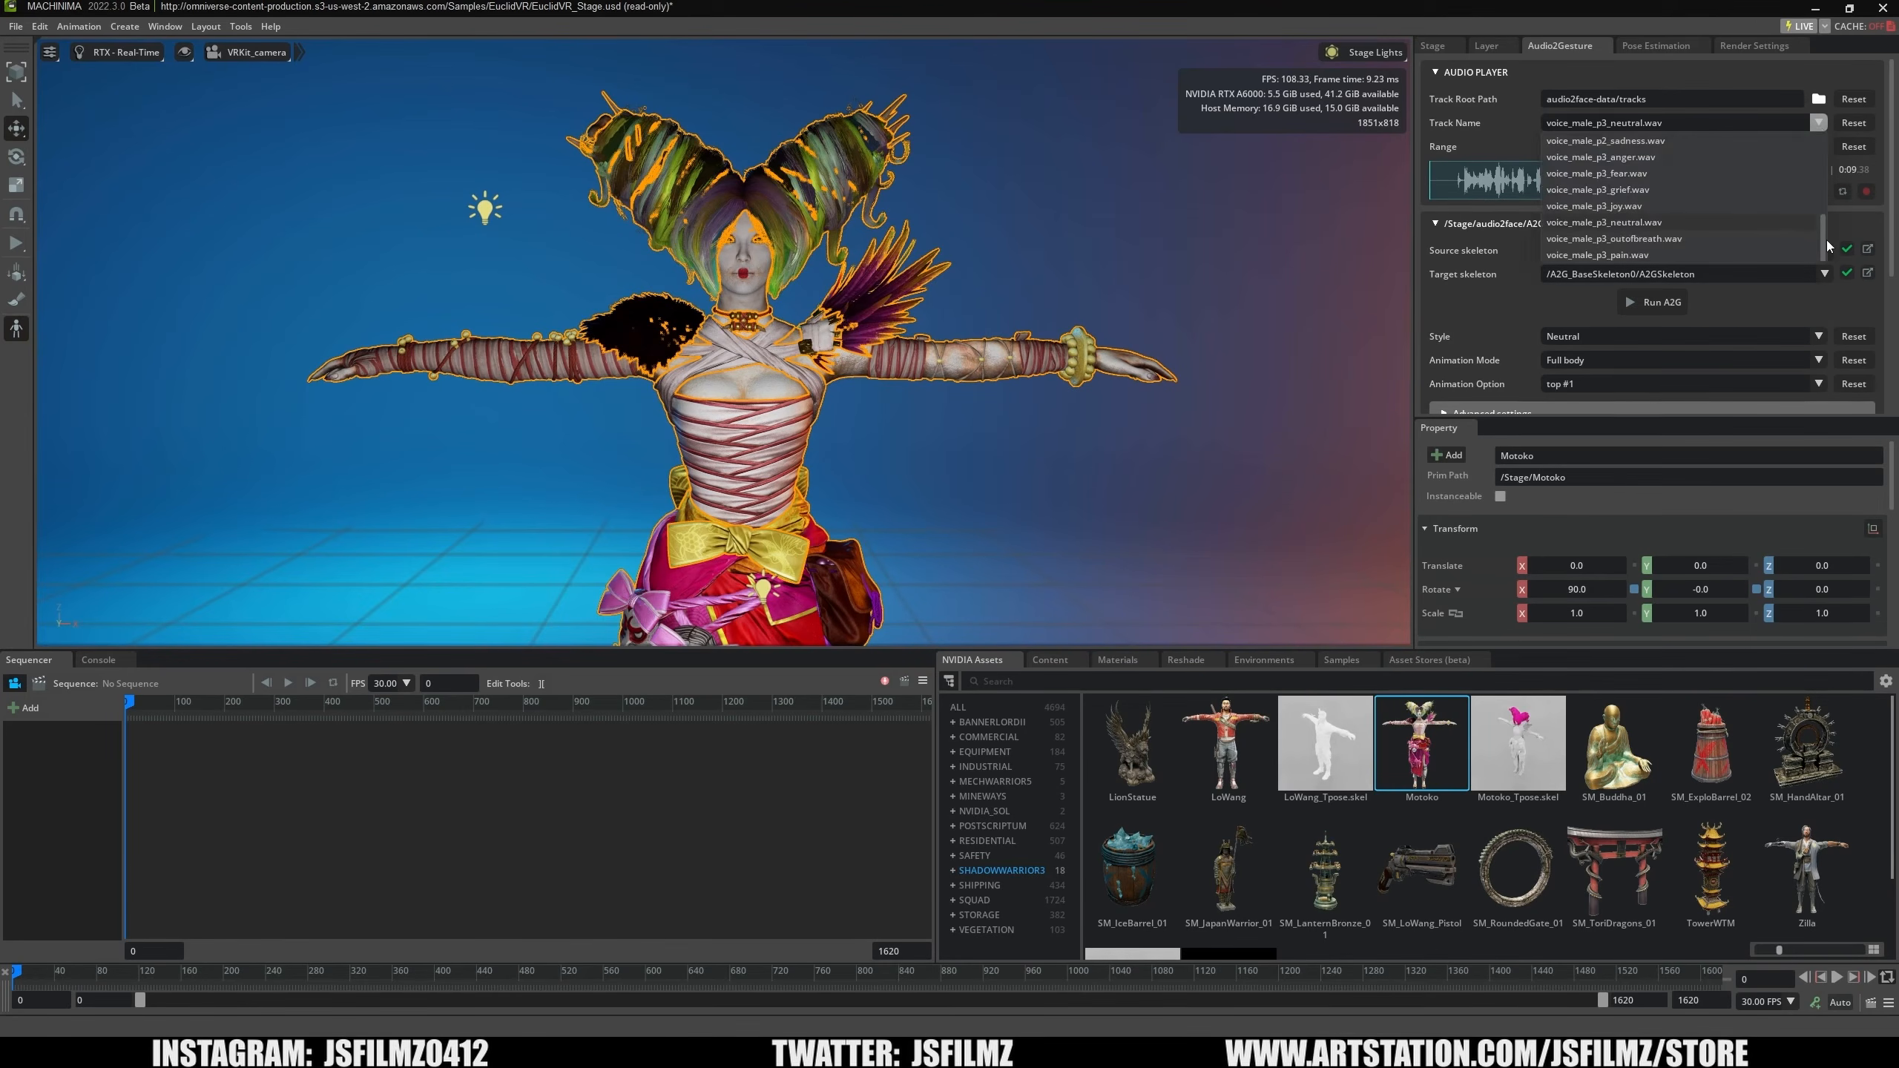
mouse_move(1824, 240)
mouse_down()
mouse_move(1822, 150)
mouse_move(1811, 238)
mouse_up()
click(1425, 260)
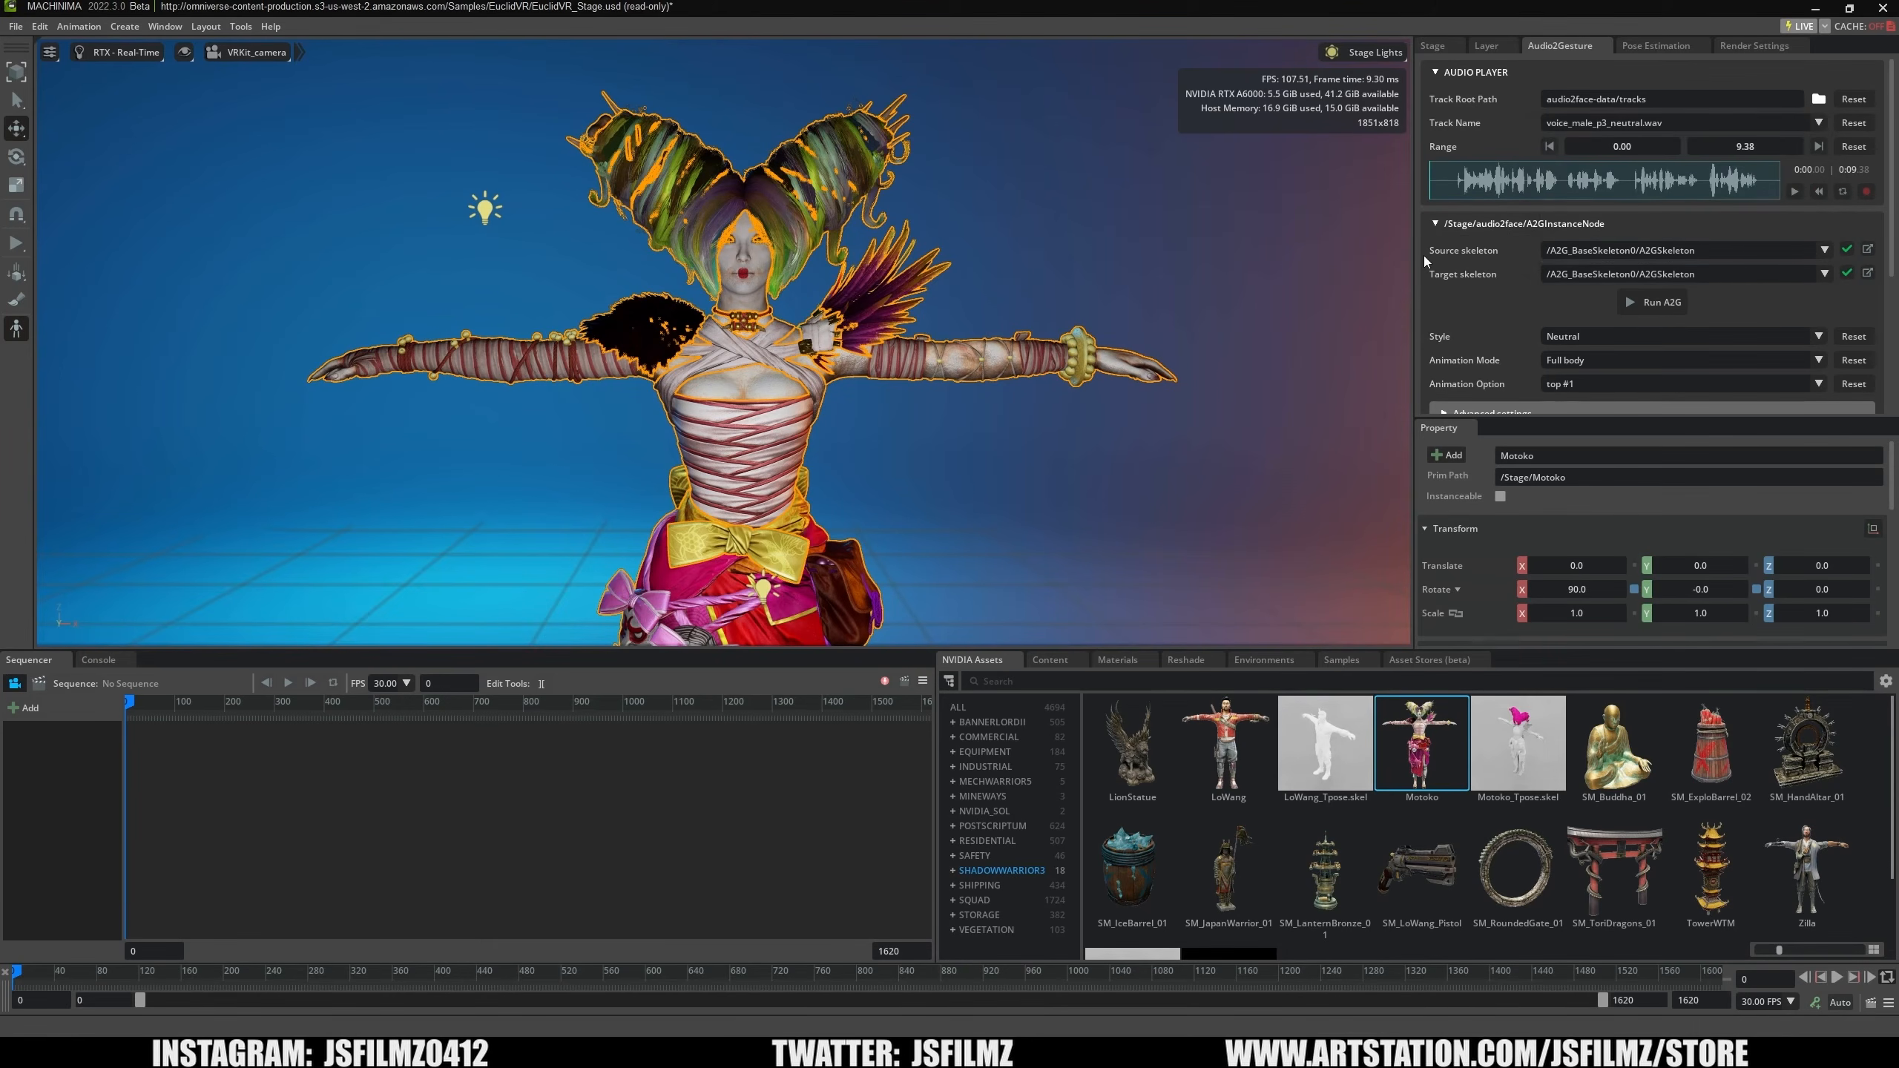
Set the Audio2Gesture target skeleton to /Stage/Motoko/Motoko/Root with auto retargeting, and run A2G with the neutral full-body animation.
click(1645, 275)
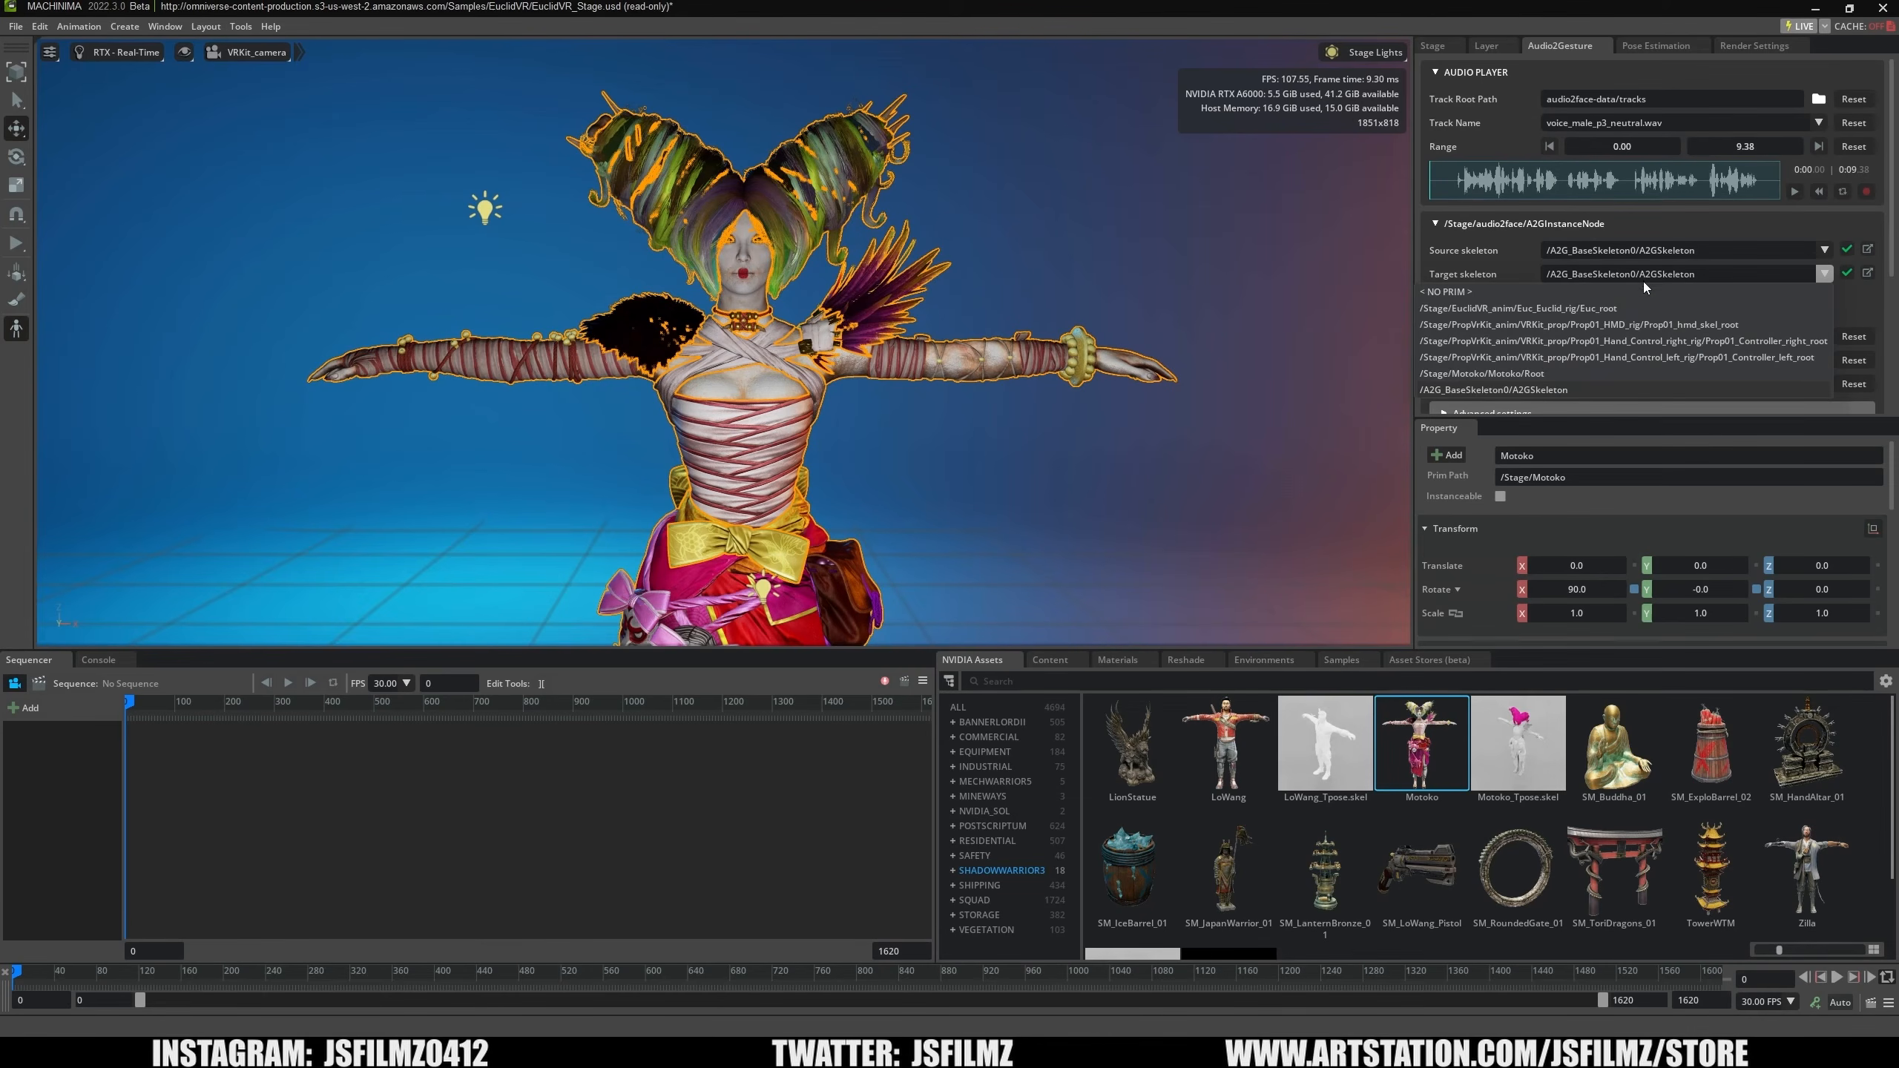
click(1507, 373)
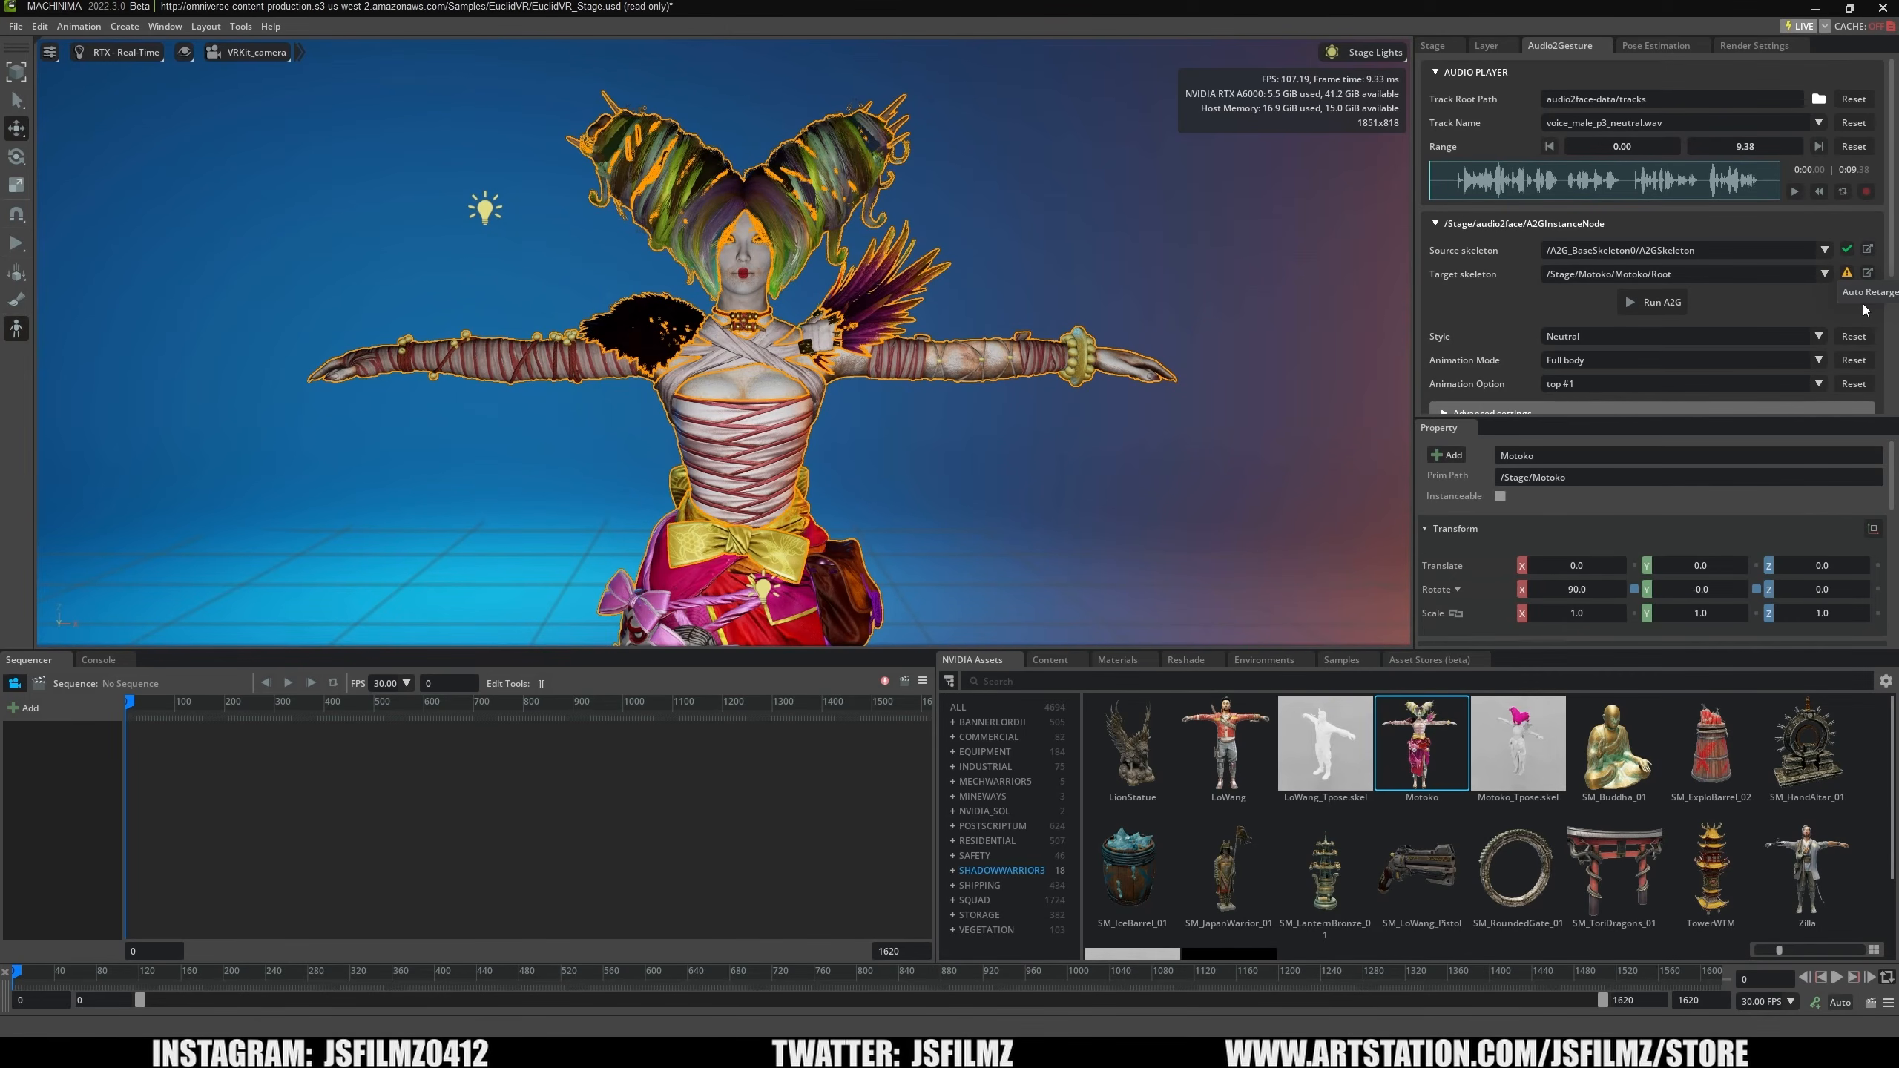
scroll(1576, 204, down, 2)
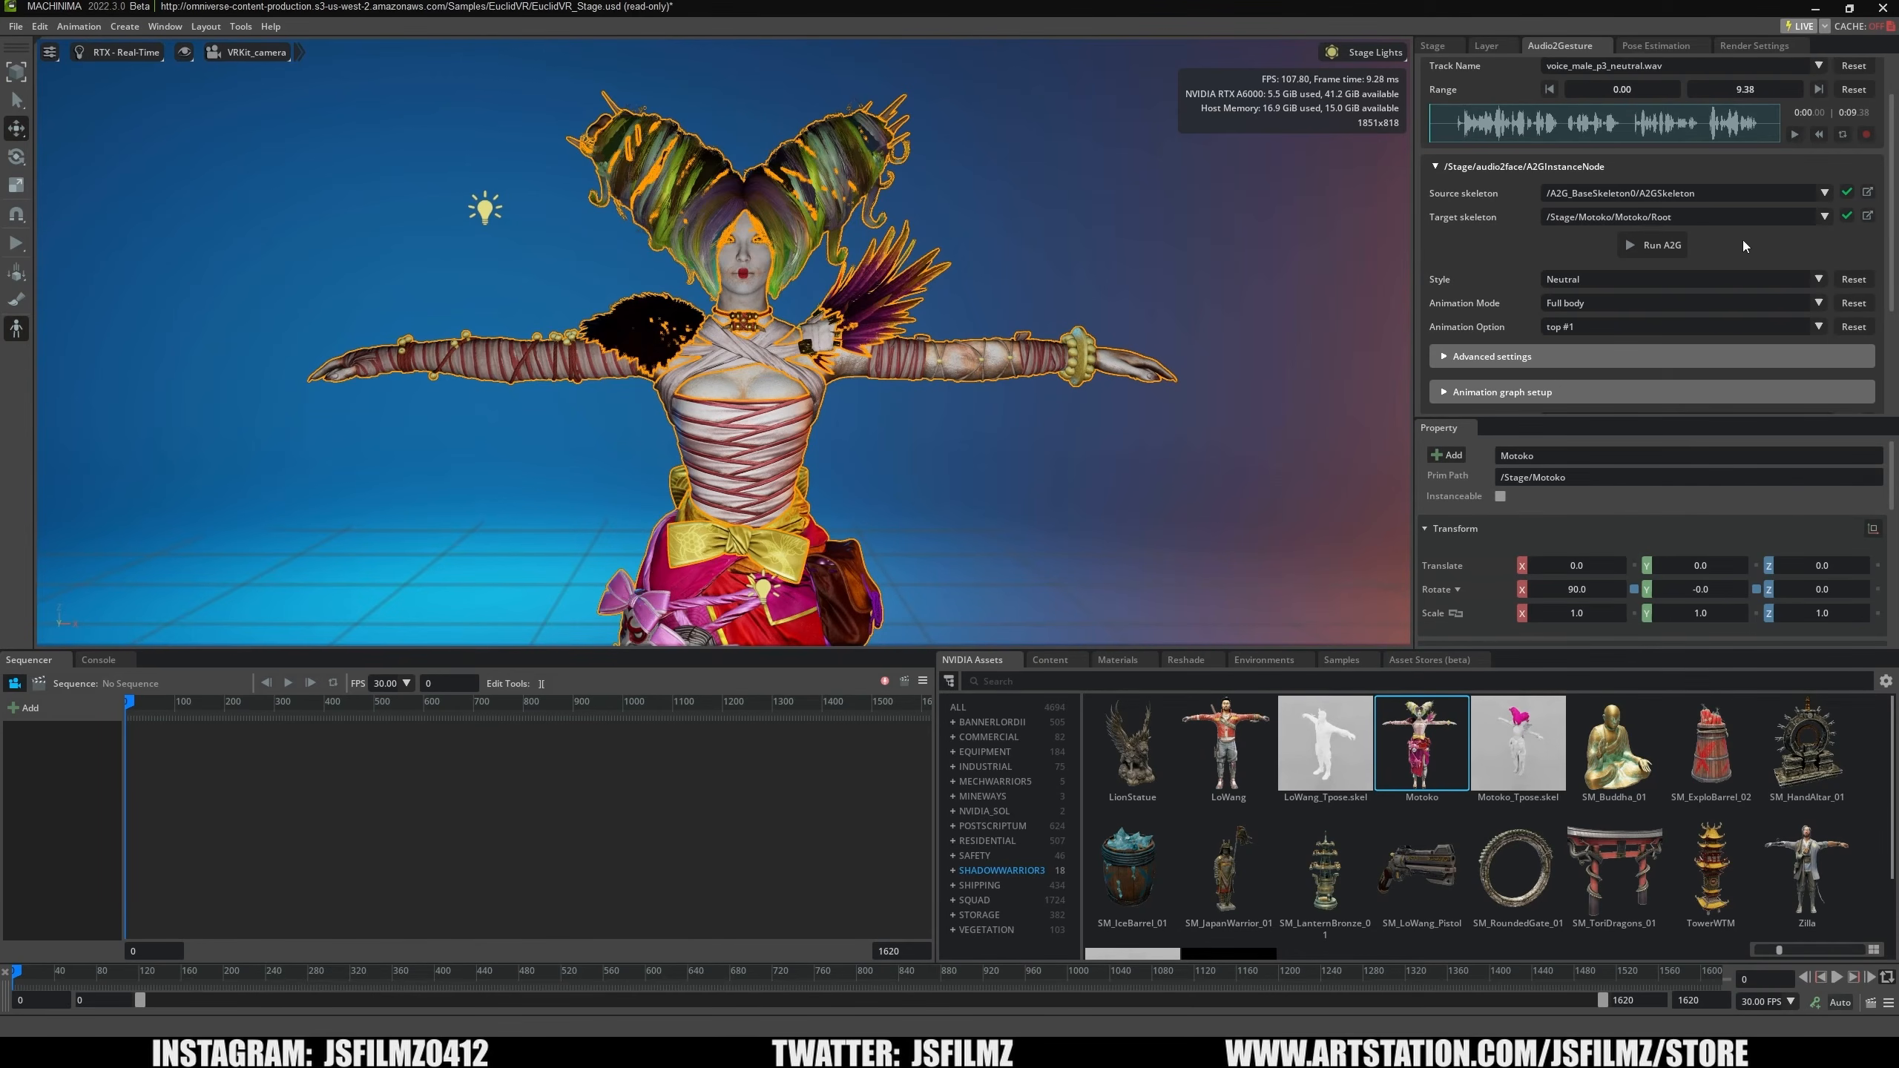
click(1663, 246)
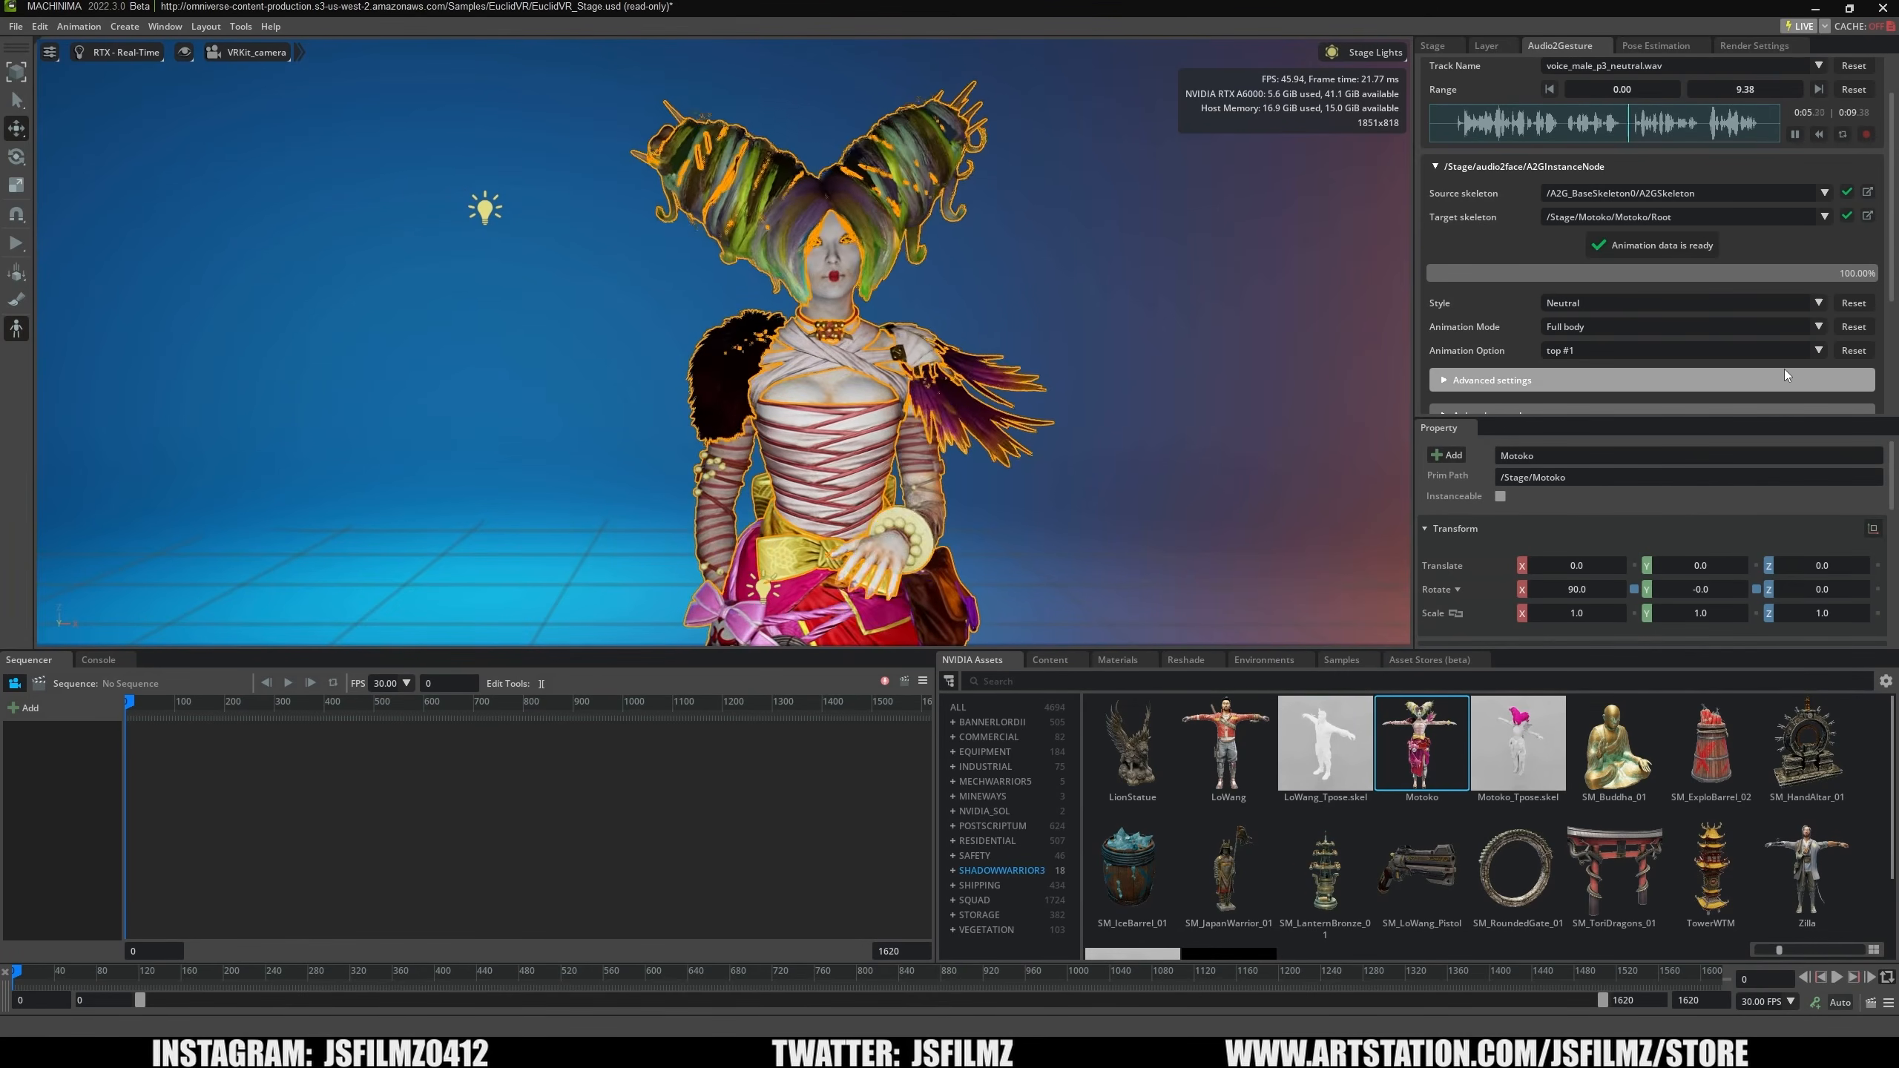
scroll(1784, 366, down, 1)
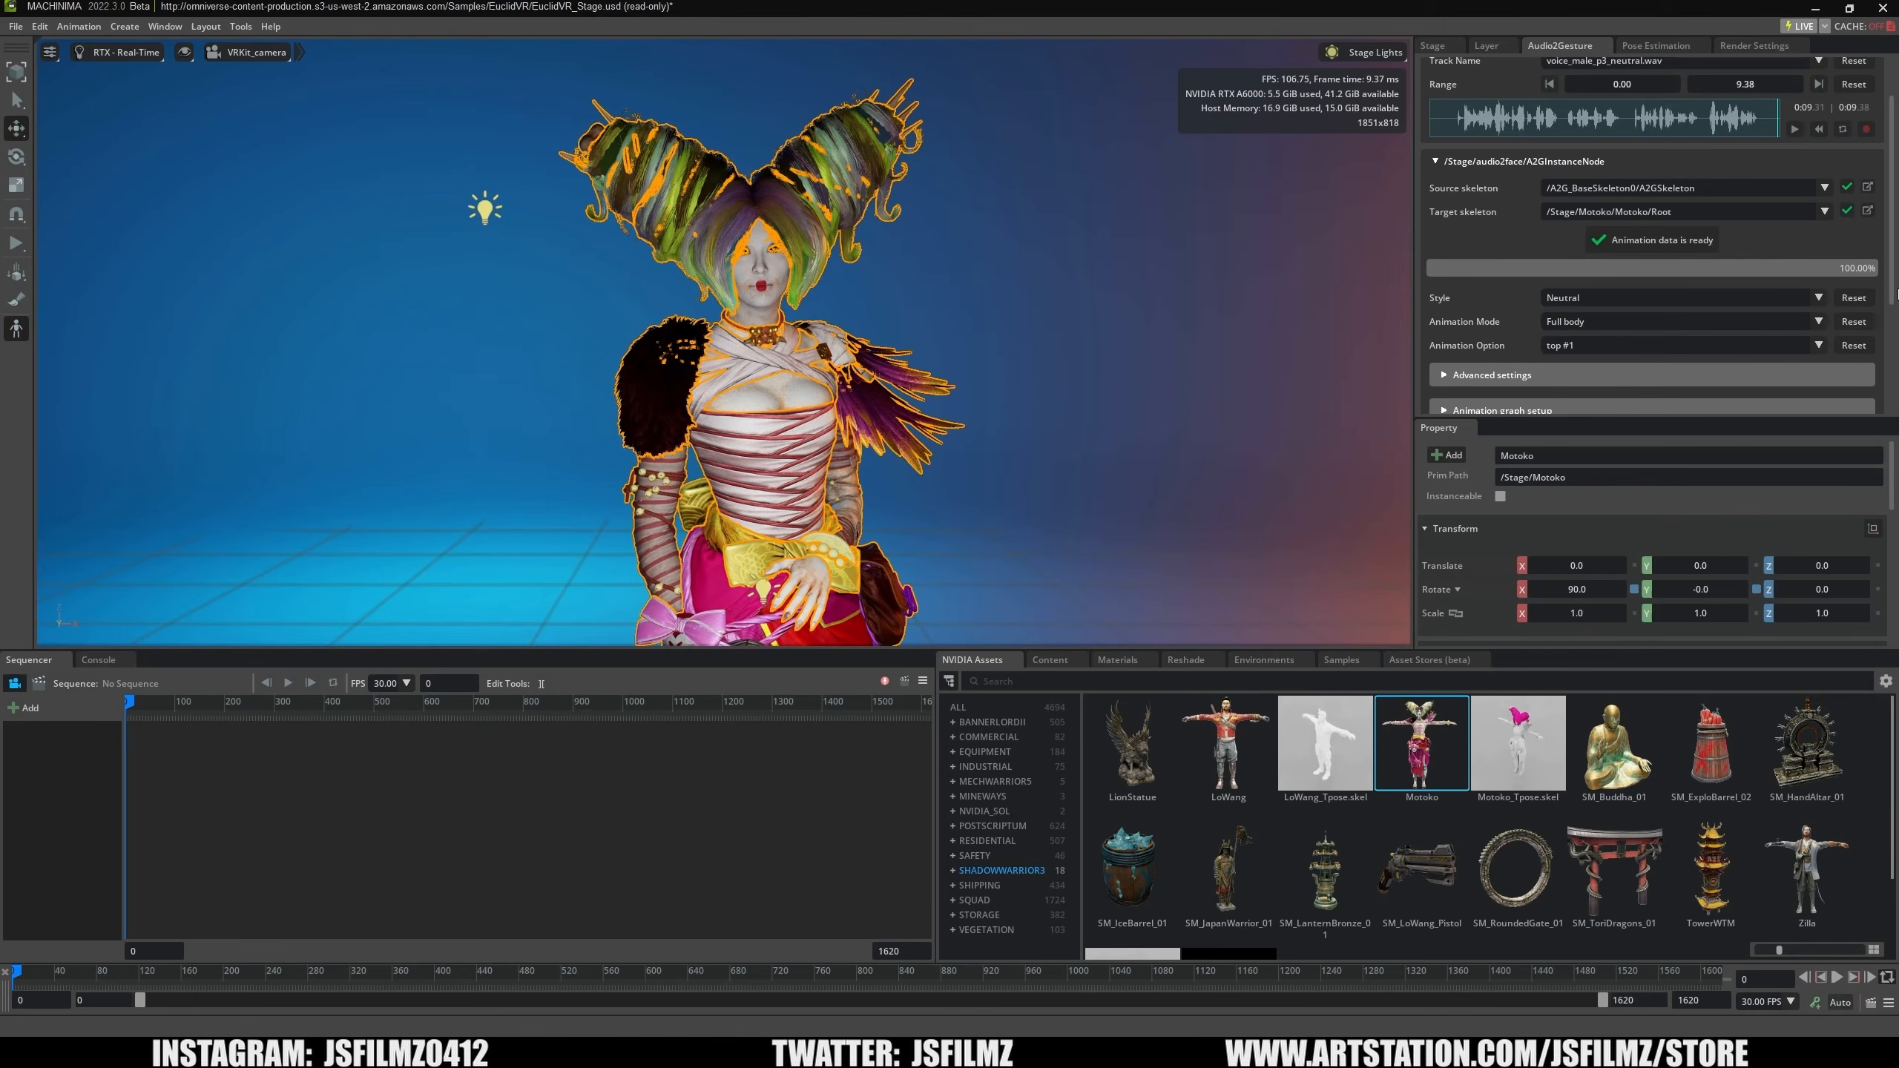
Record the generated gesture as Take at 60 fps and open its destination folder, Kit/shared/Audio2Gesture, in the content browser.
drag(1894, 301, 1882, 380)
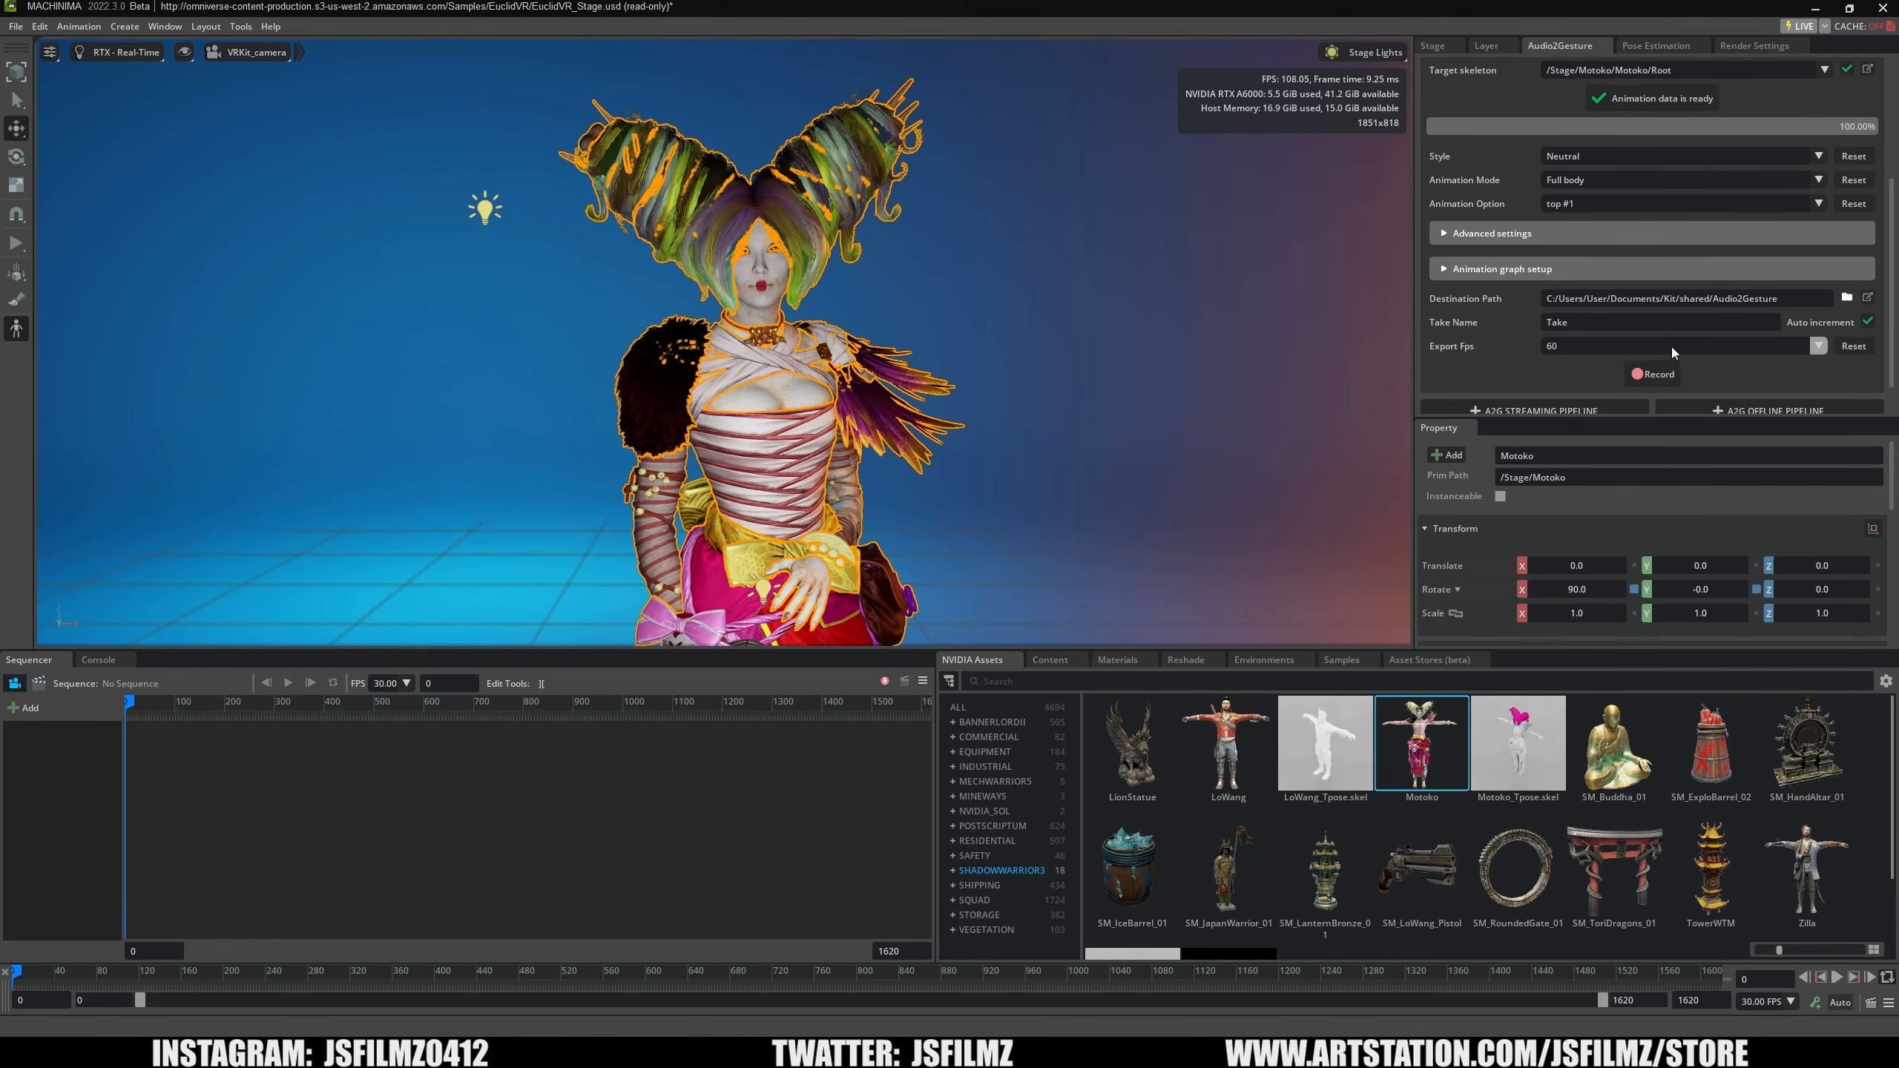
click(1653, 374)
drag(1550, 297, 1511, 289)
key(ctrl+c)
click(1676, 296)
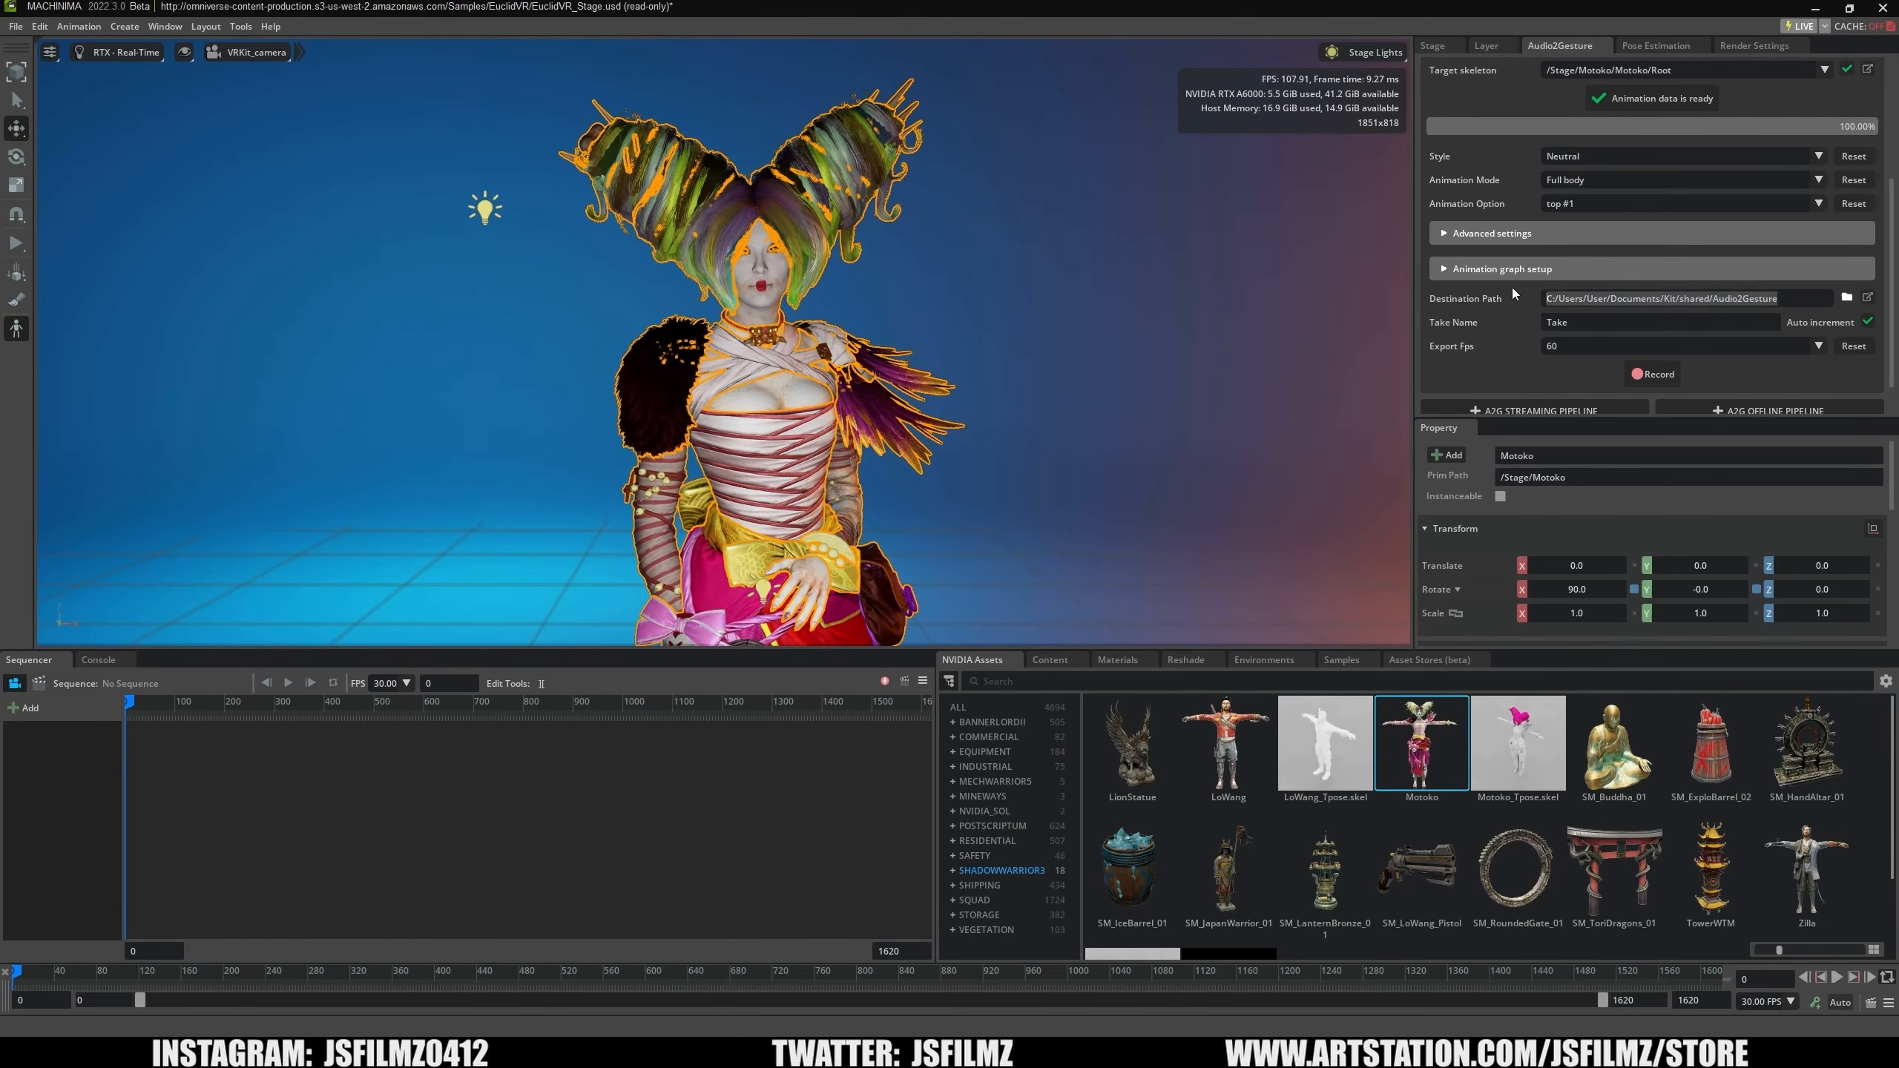
click(1049, 659)
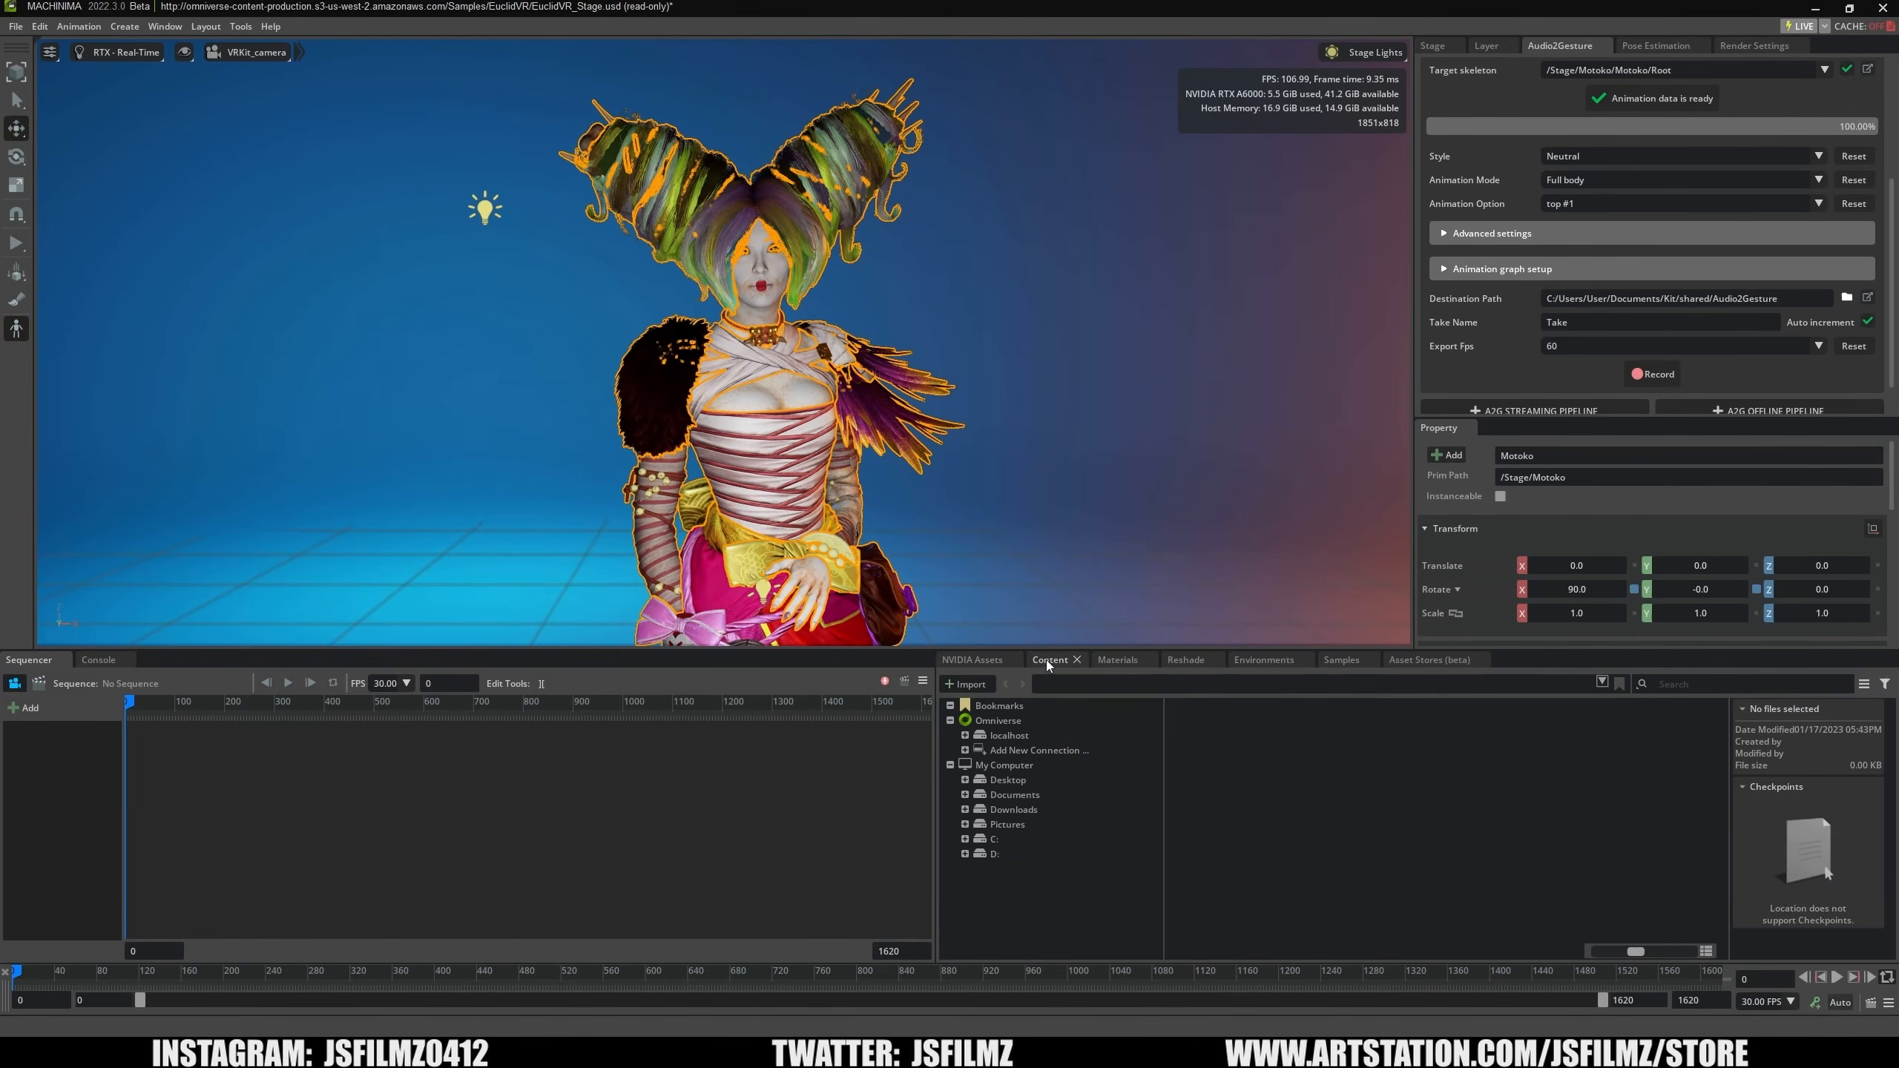
click(1084, 684)
key(ctrl+v)
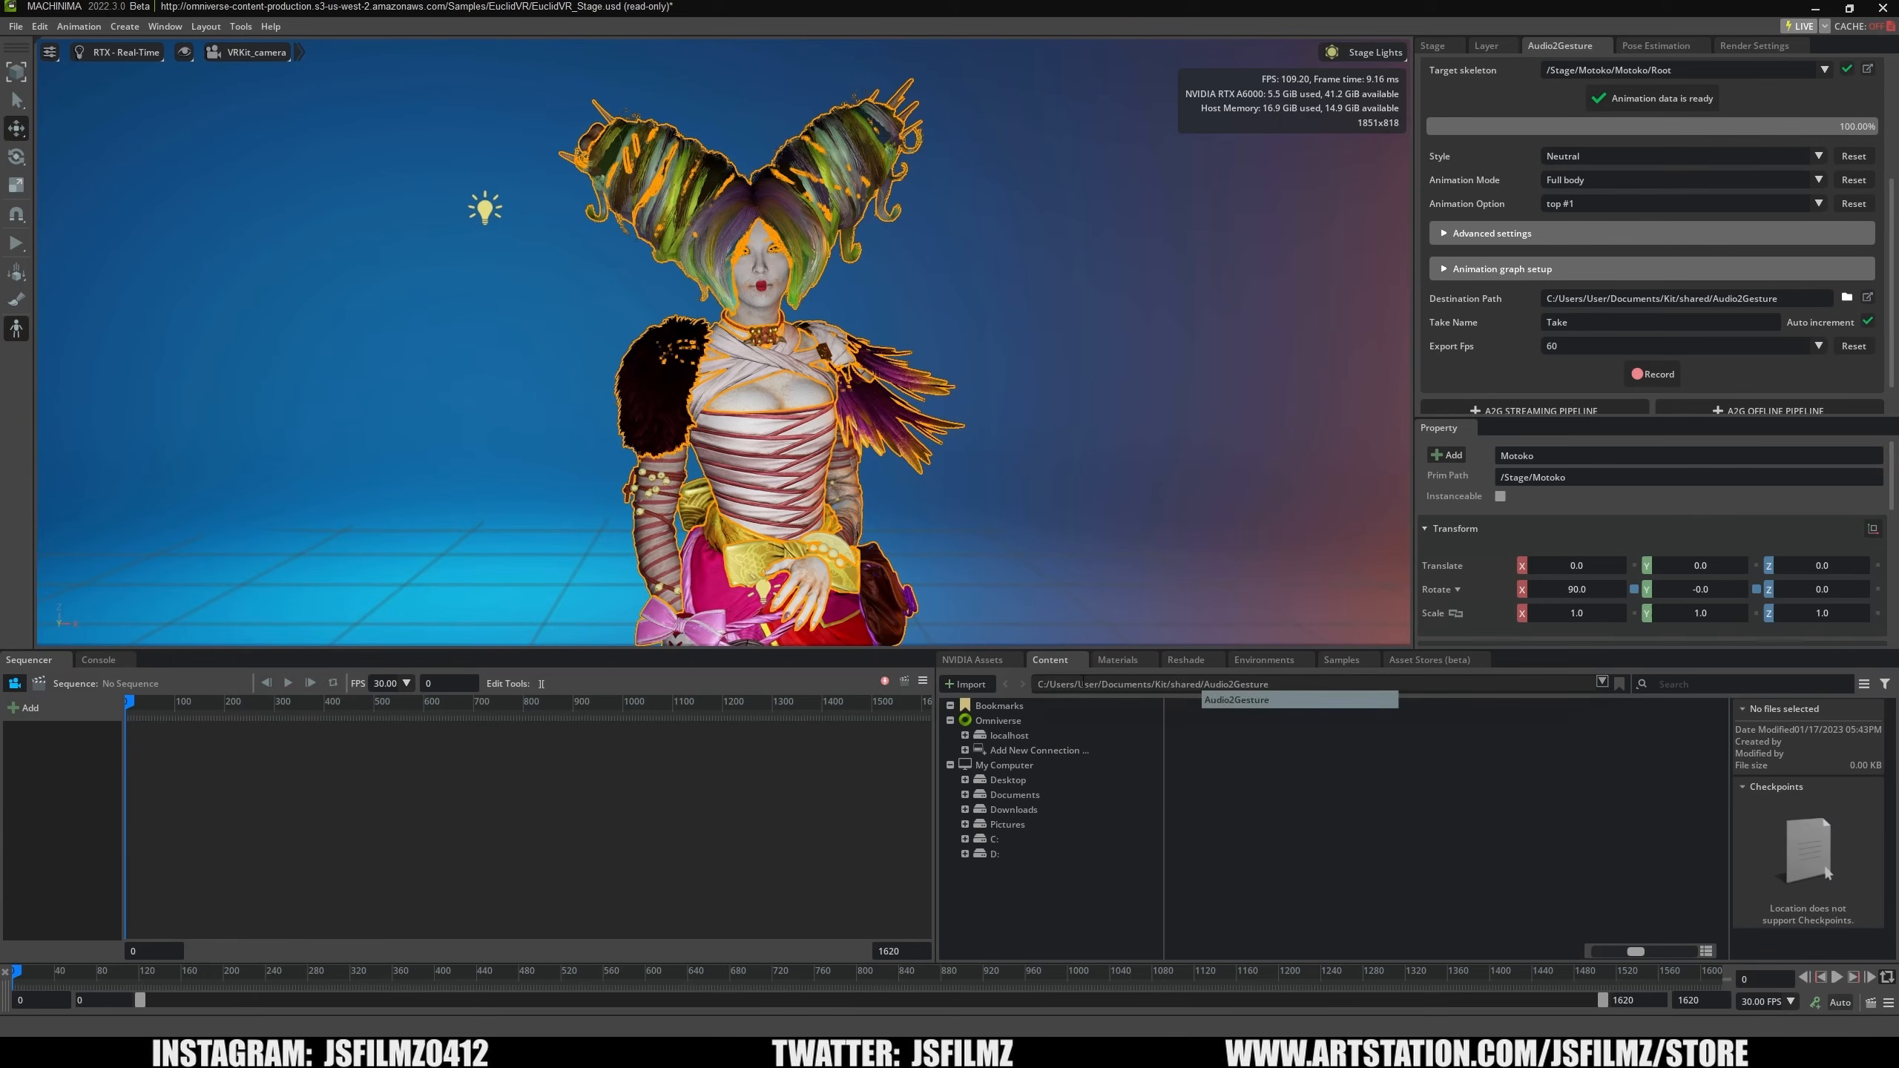
key(Return)
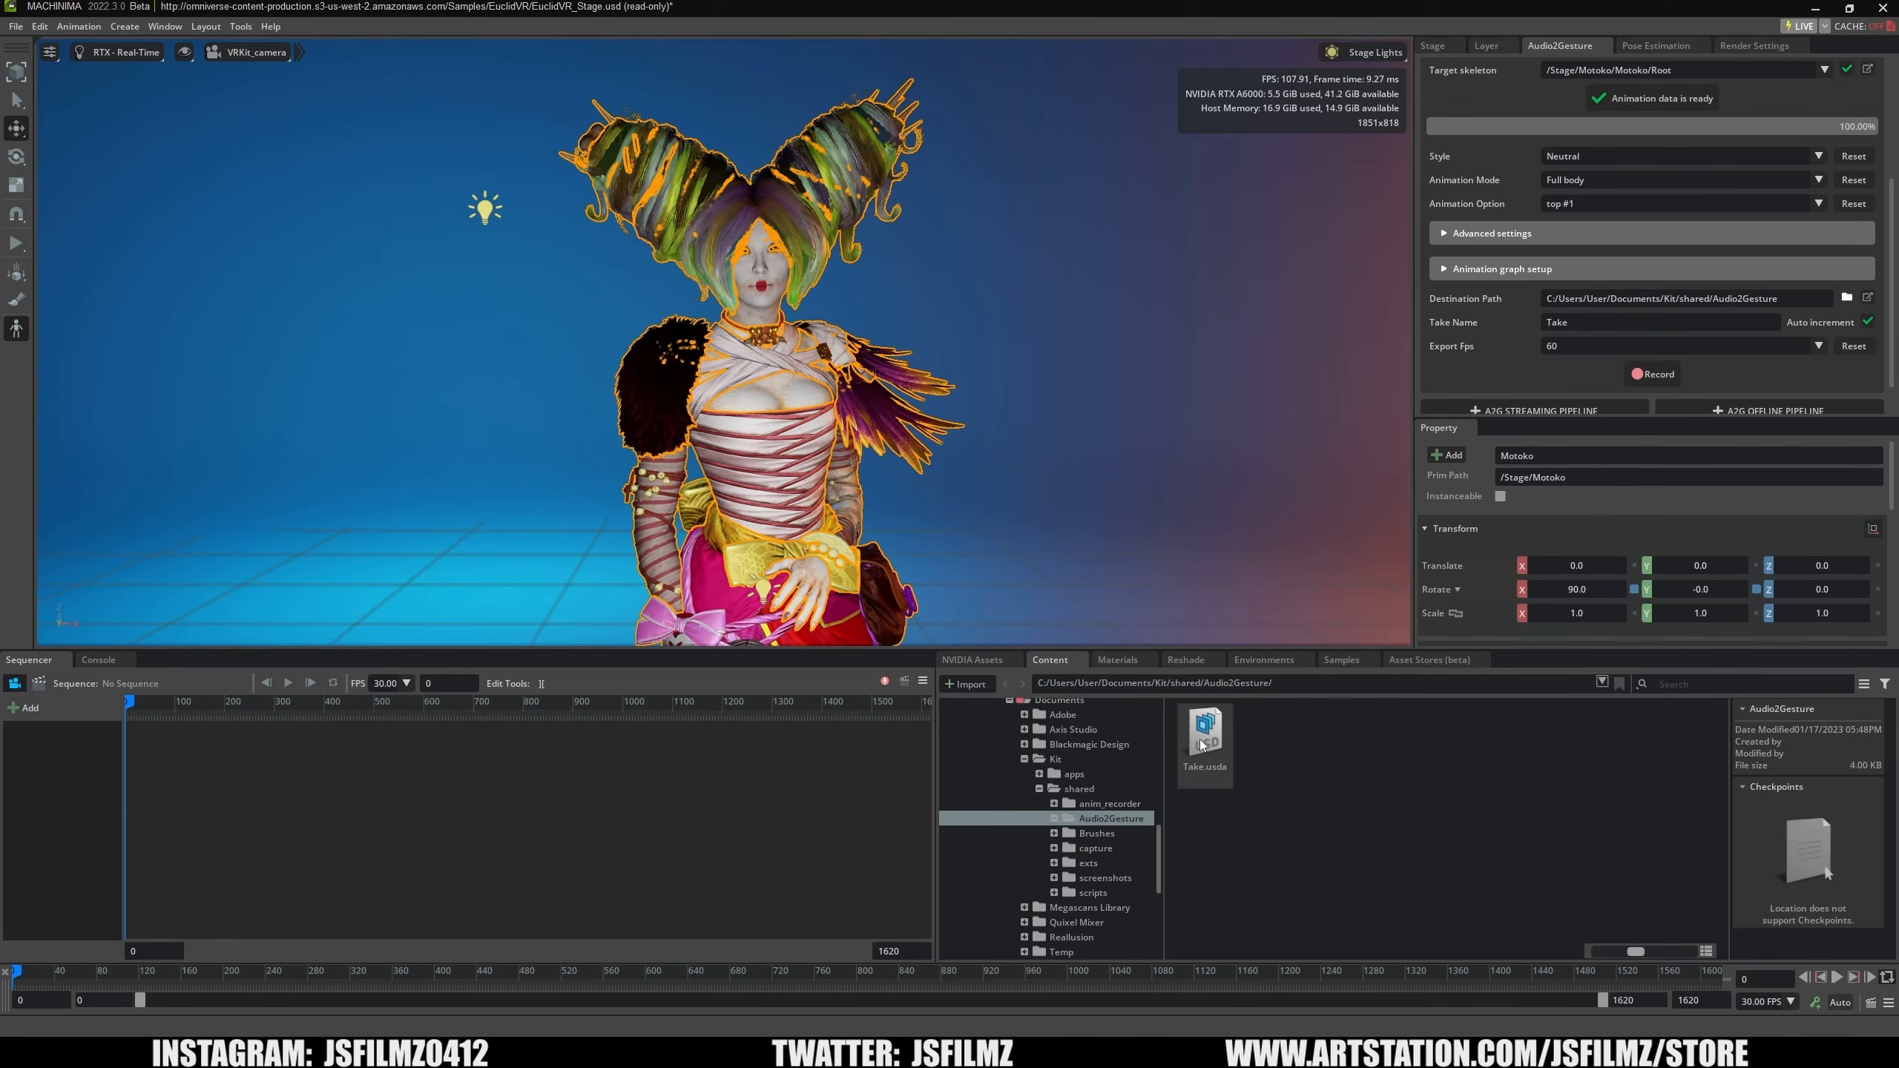
Add Motoko to the sequencer with the Take.usda animation applied to her clip, and play the sequence briefly.
click(1434, 46)
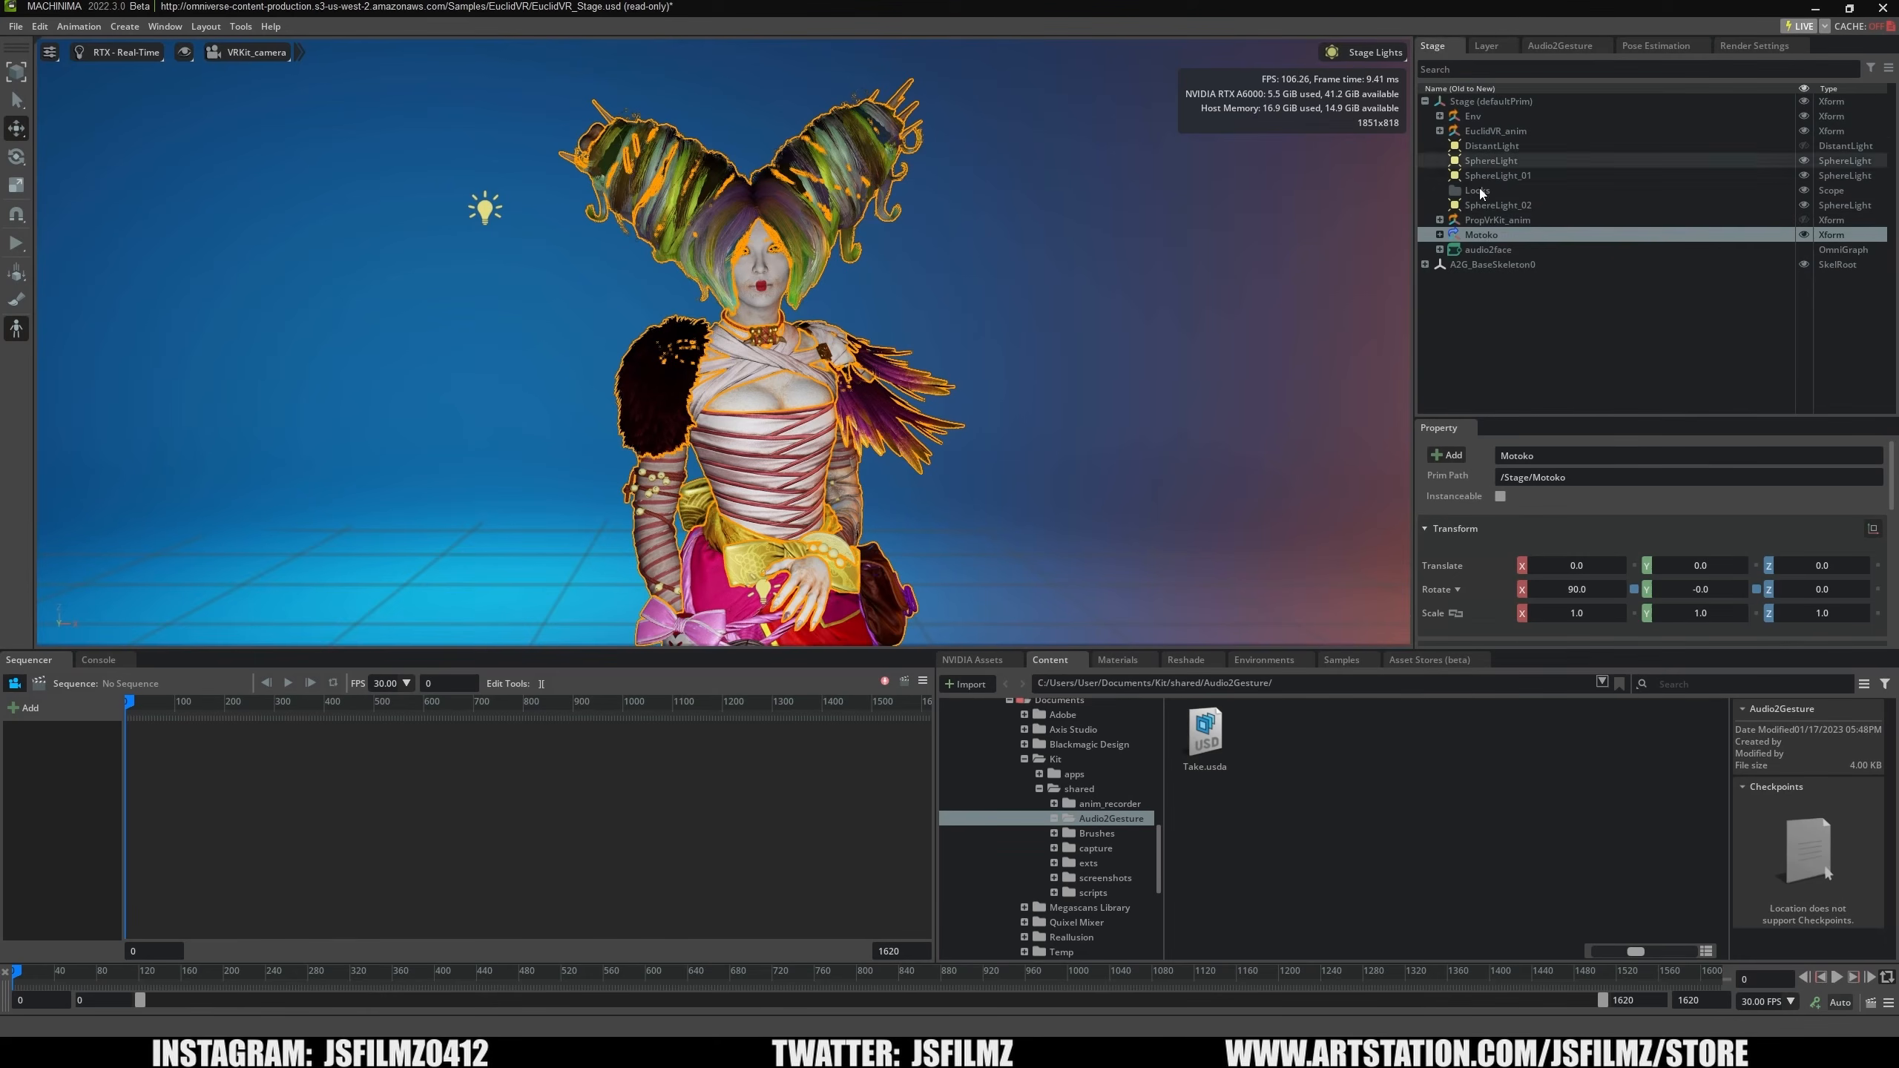
drag(1459, 235, 171, 745)
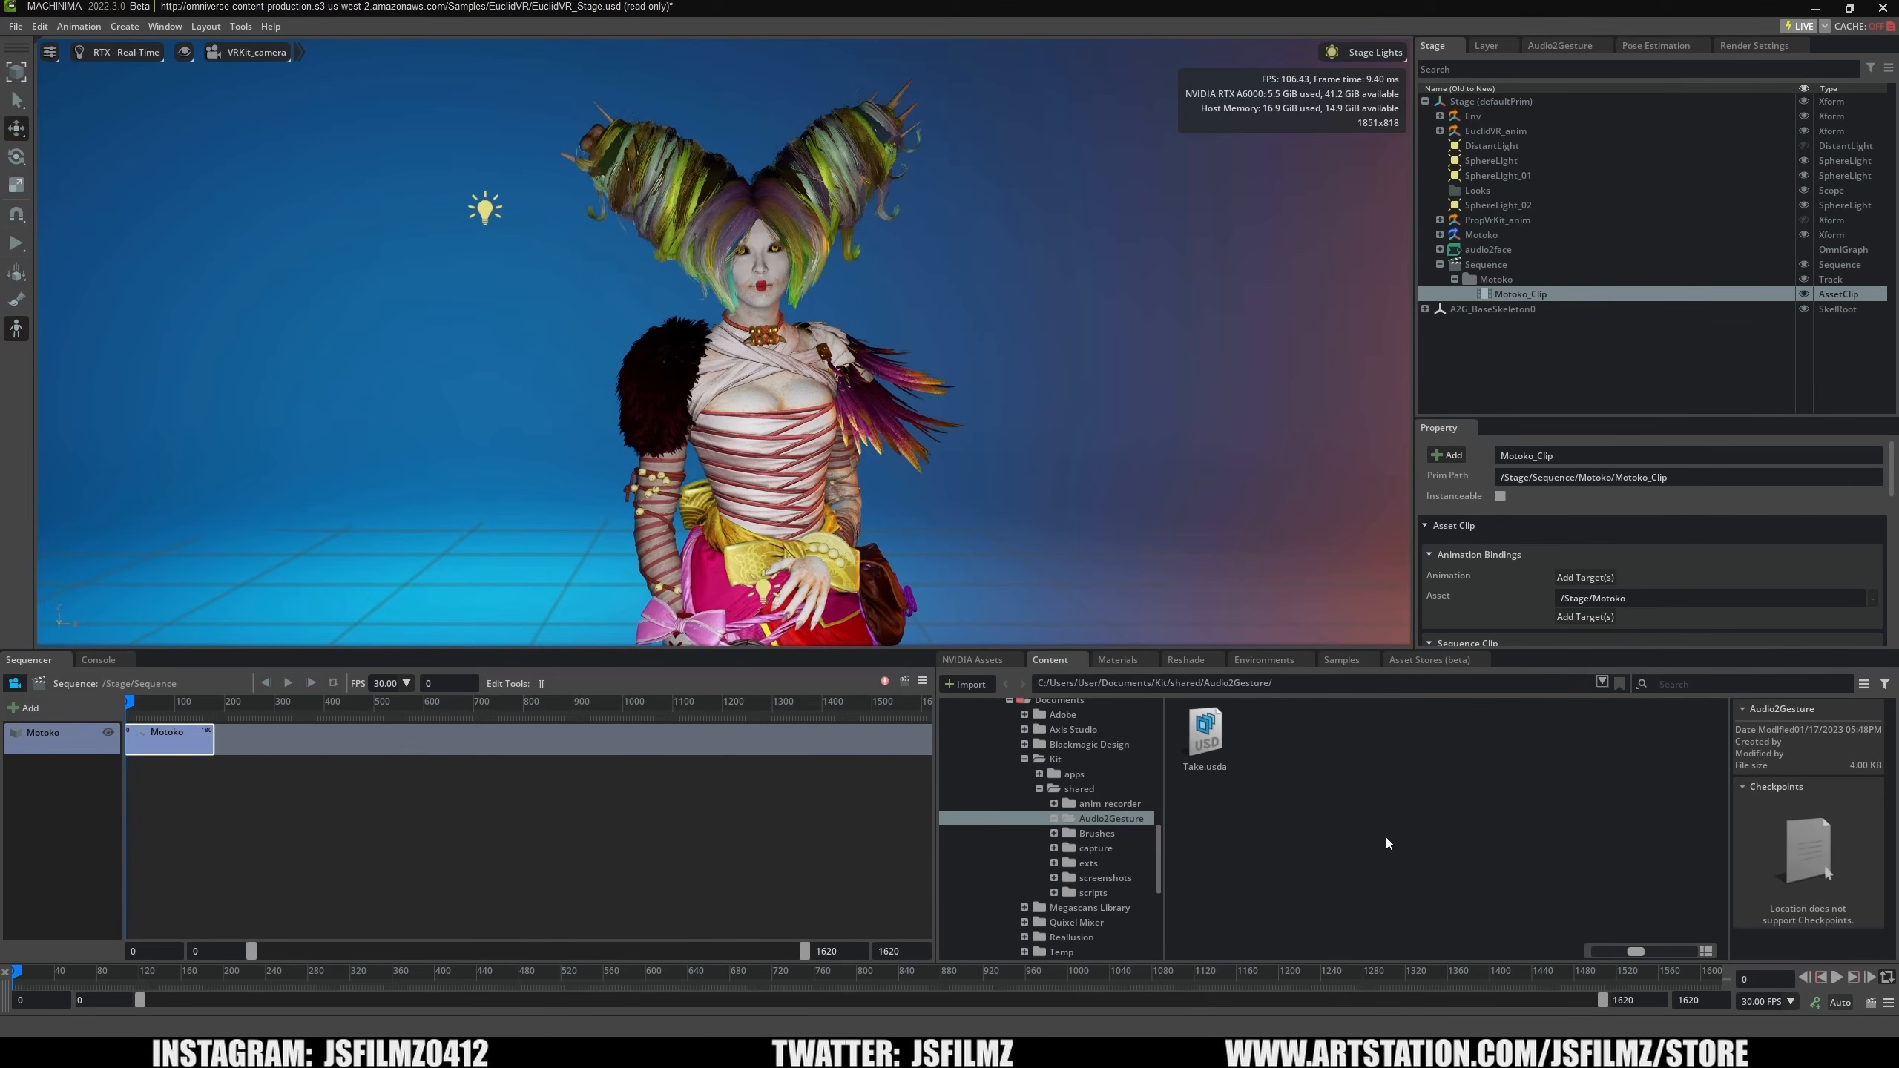
drag(1204, 737, 132, 744)
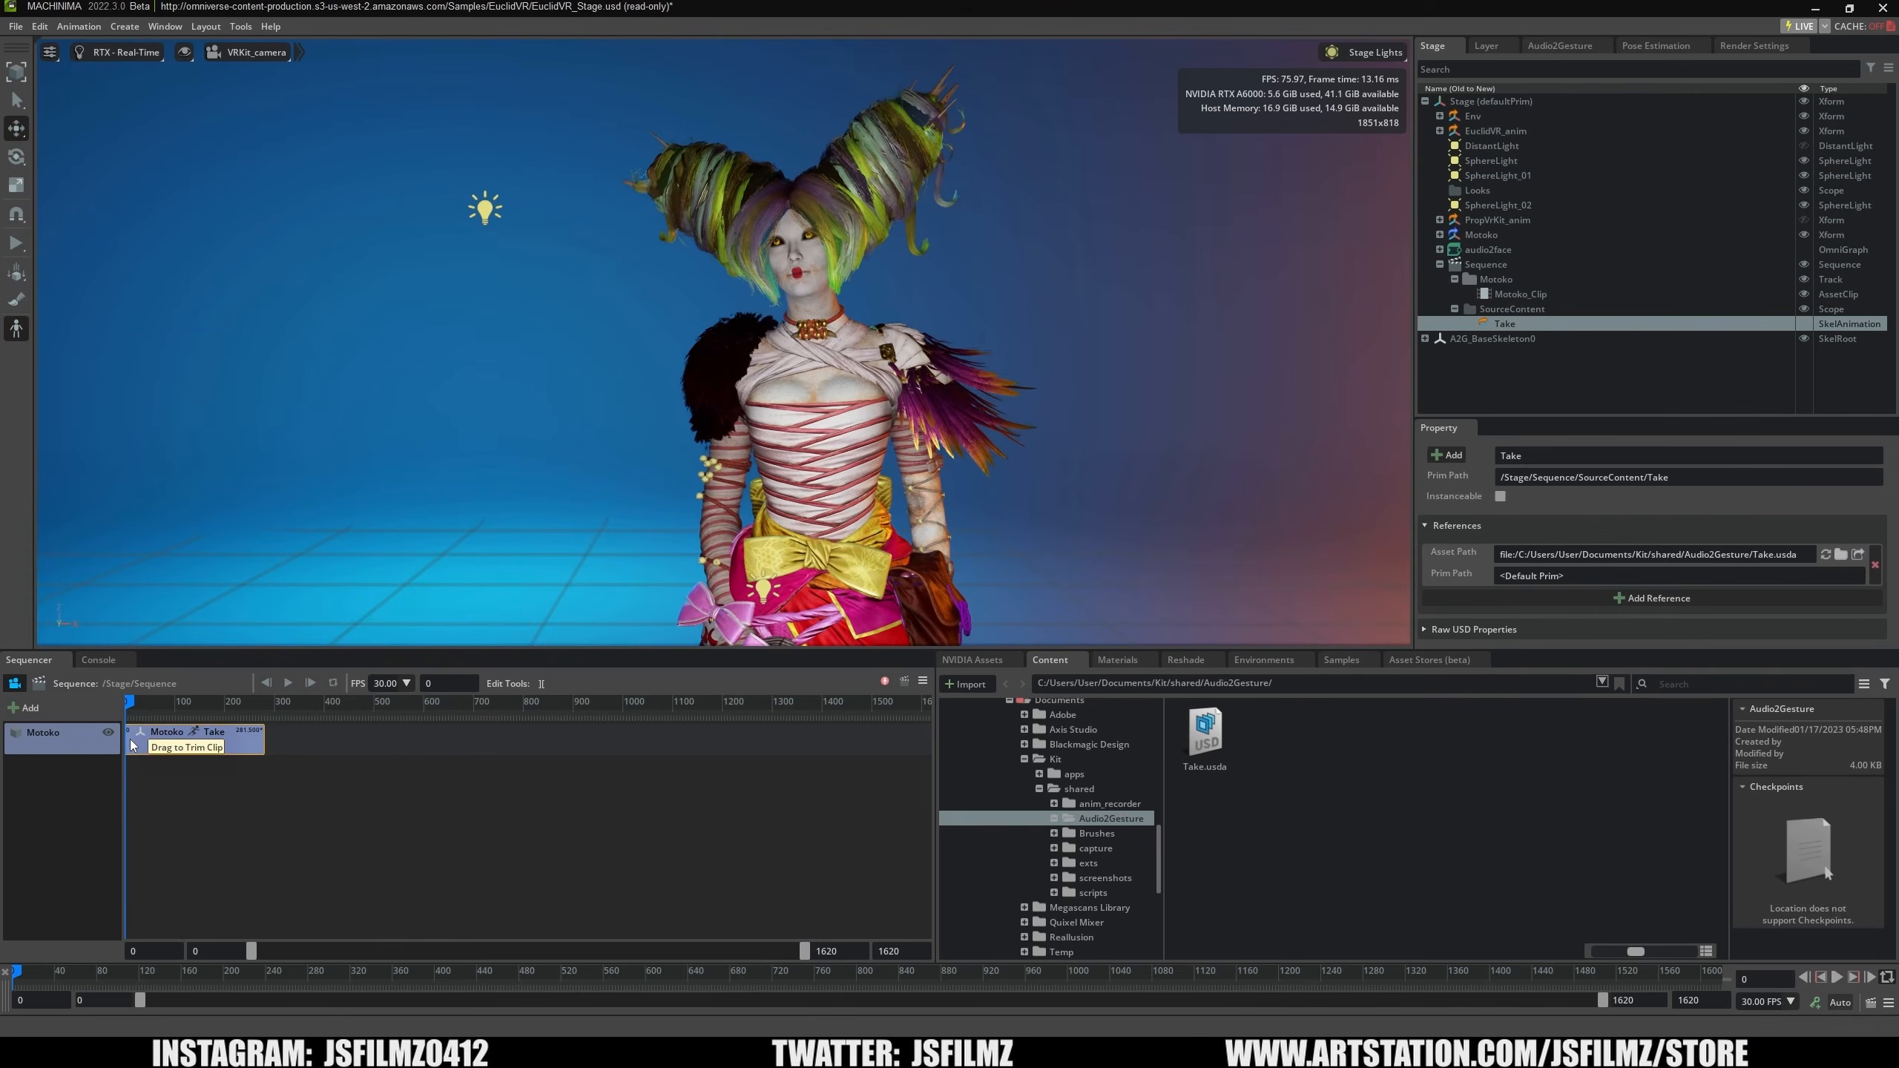
click(288, 685)
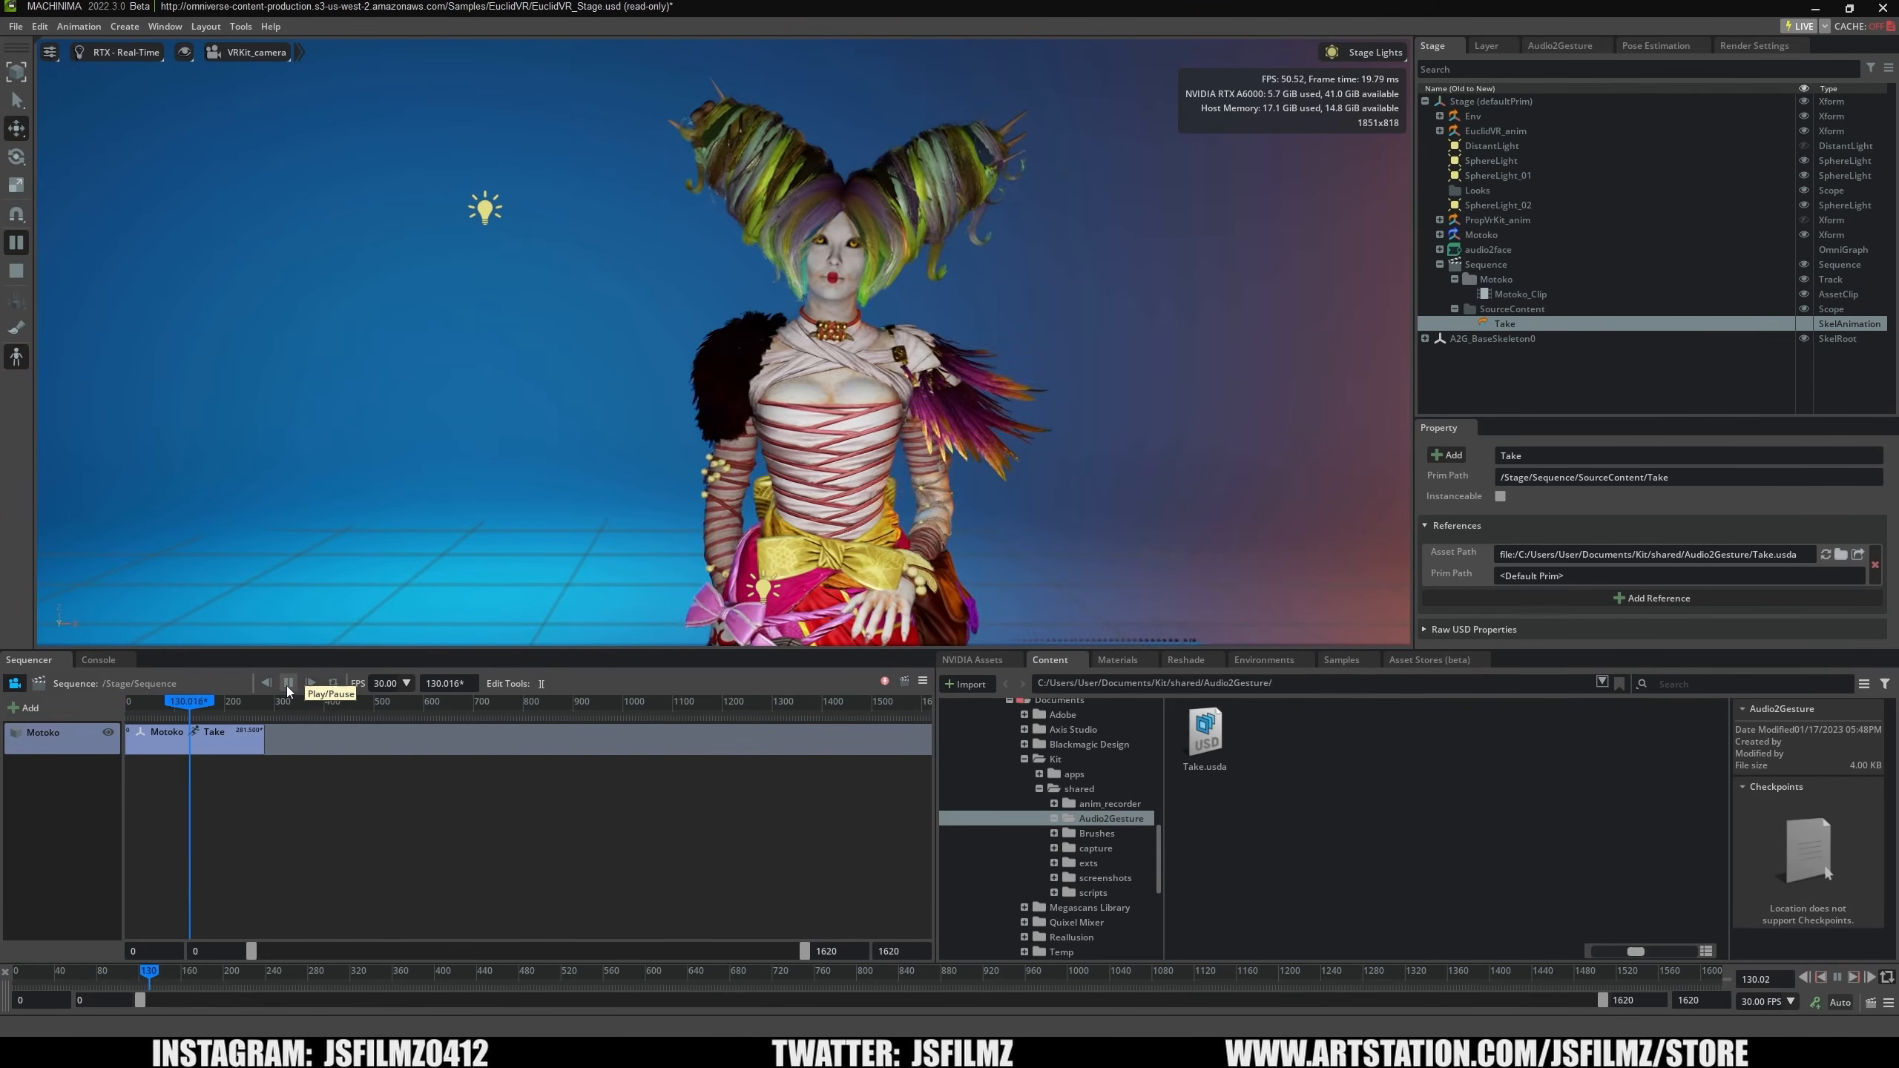
click(288, 684)
Hide the floating EuclidVR_anim robot beside Motoko.
right_drag(1155, 521, 1166, 590)
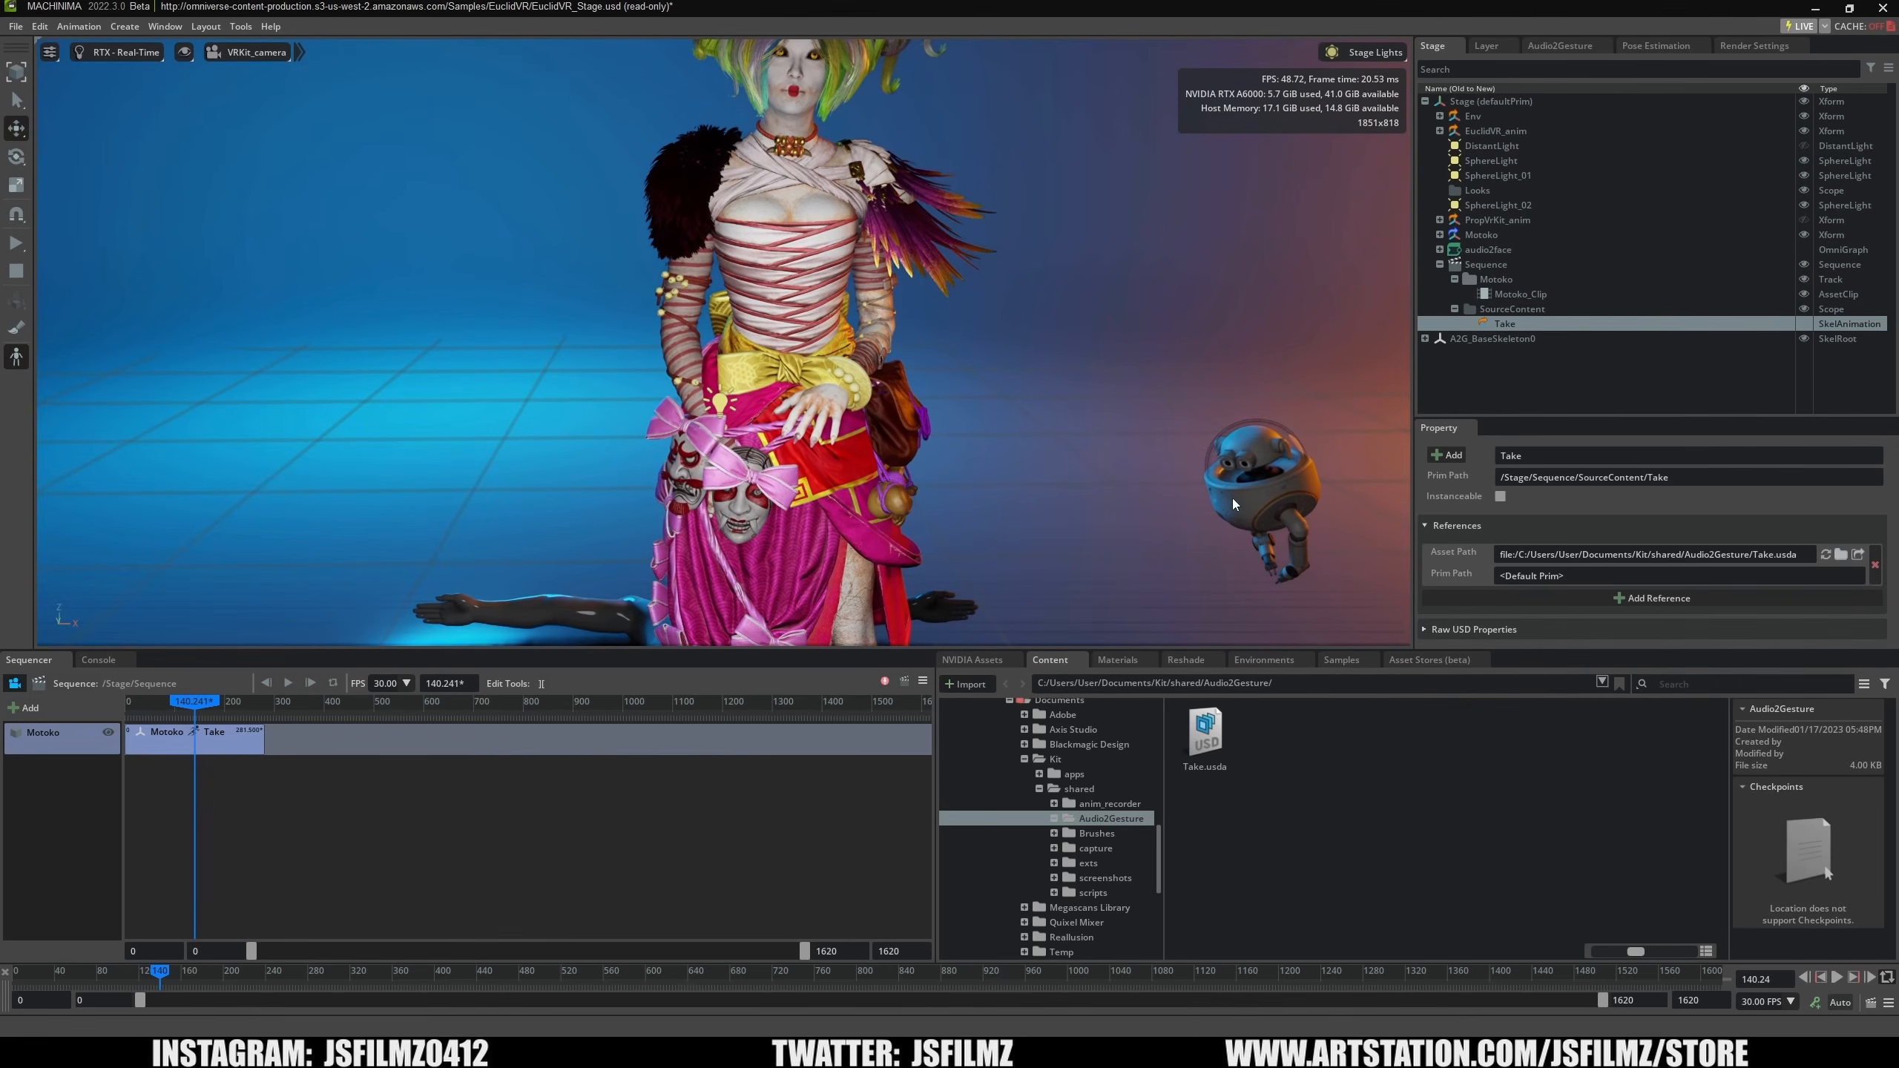
click(1279, 495)
click(1804, 131)
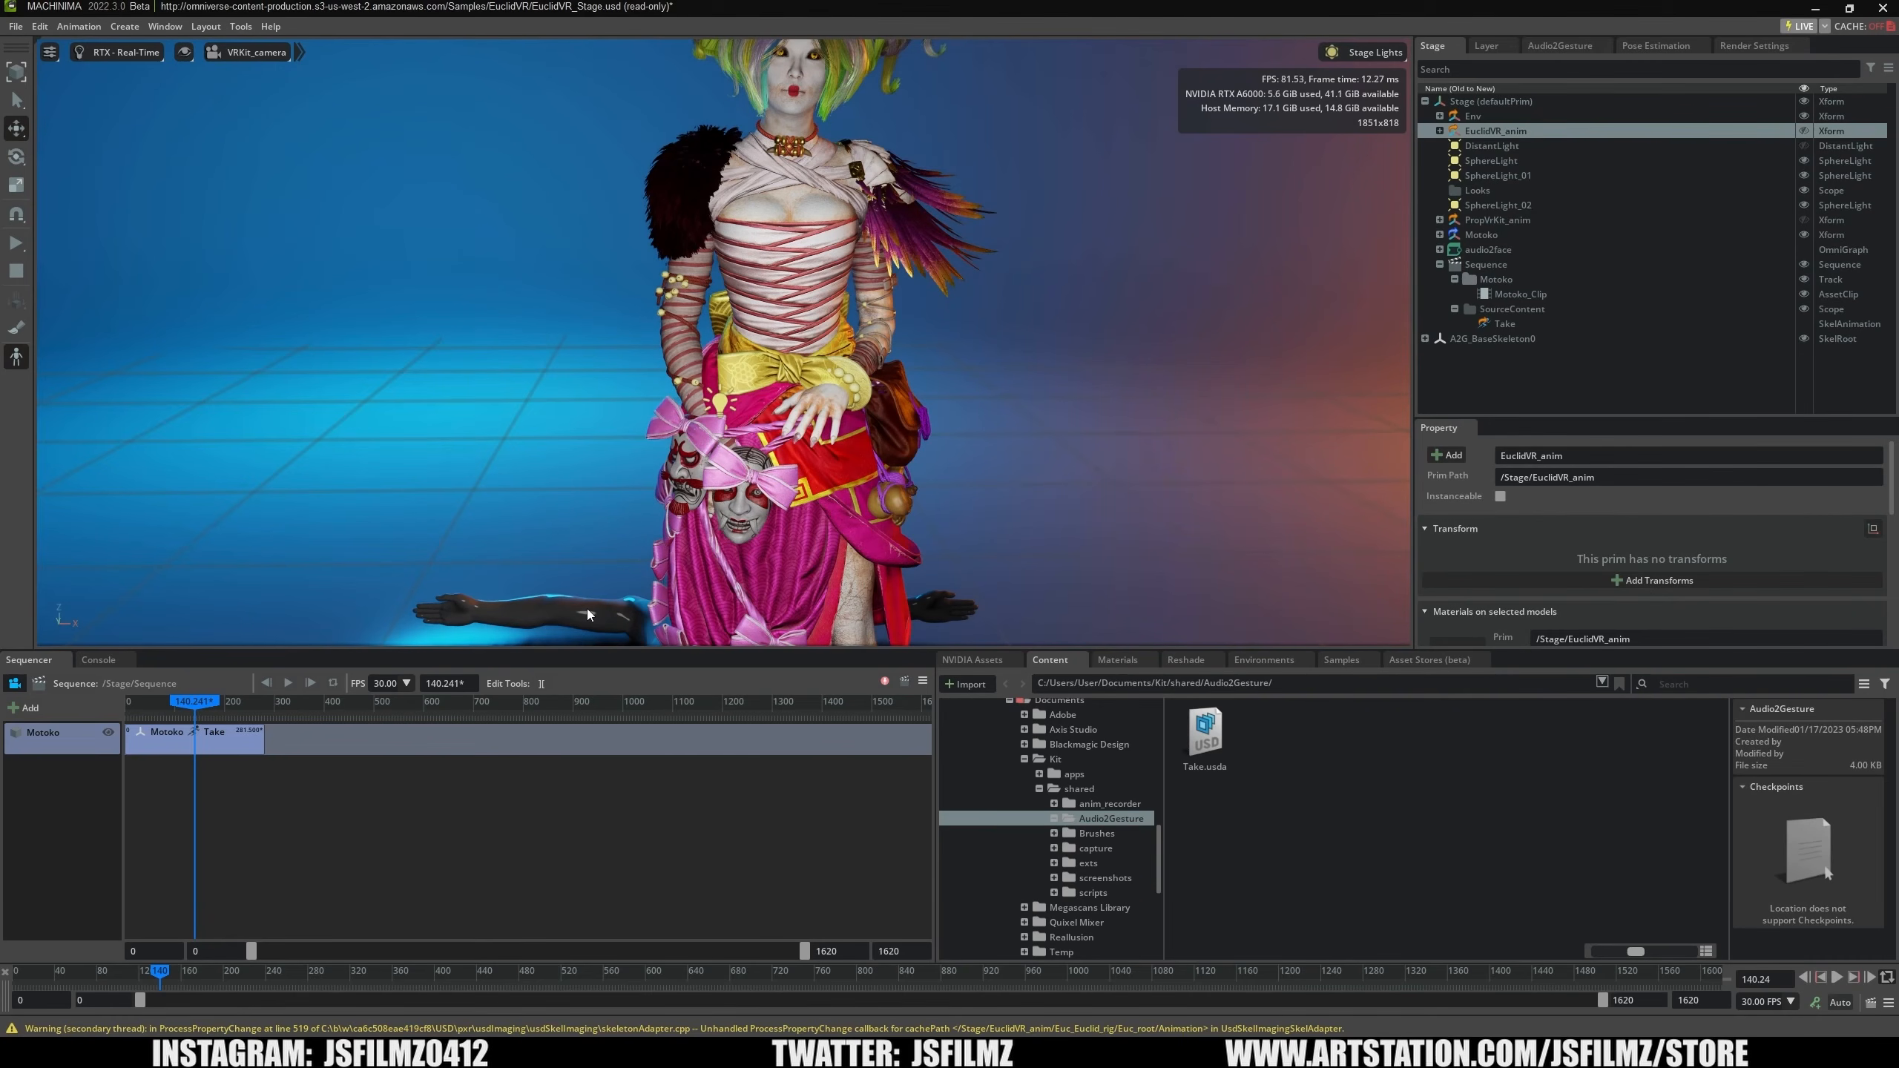
Delete the A2G_BaseSkeleton0 skeleton from the stage, and play the sequence briefly with Motoko's upper body in view.
click(1518, 339)
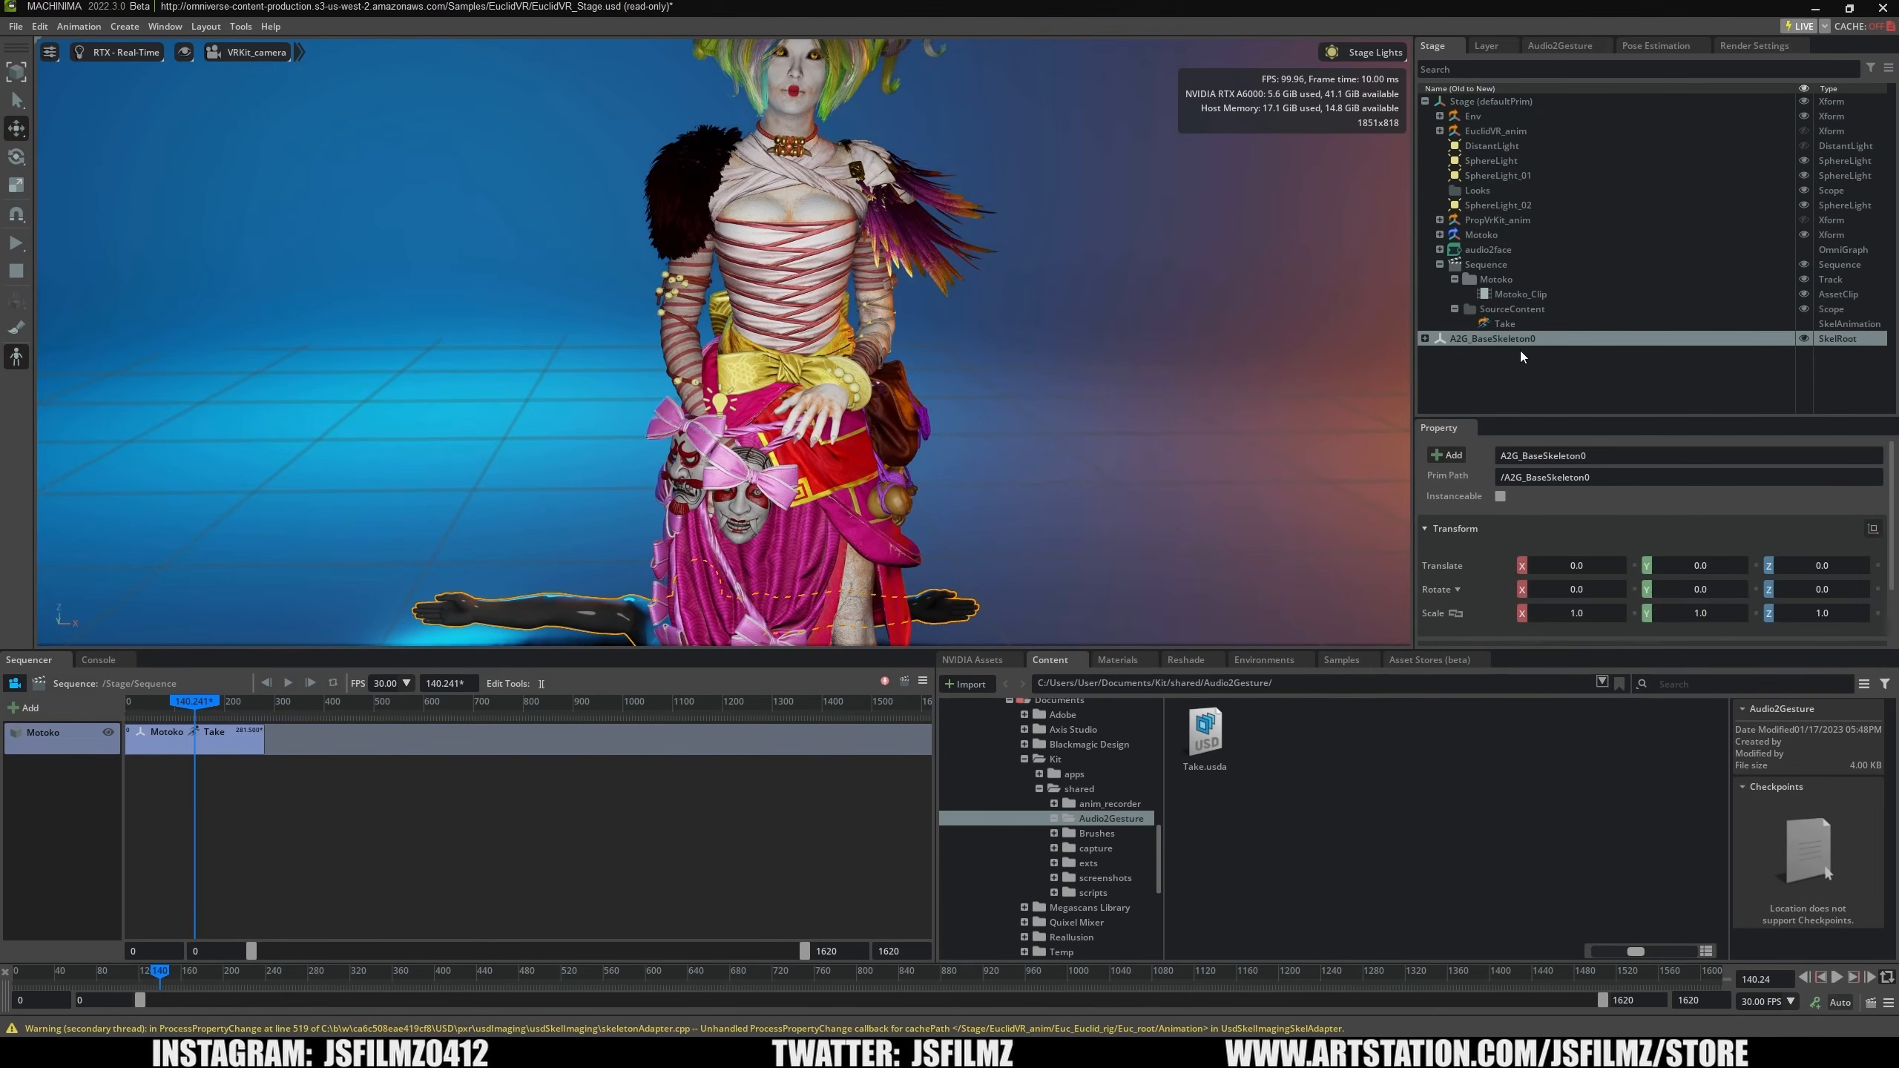
key(Delete)
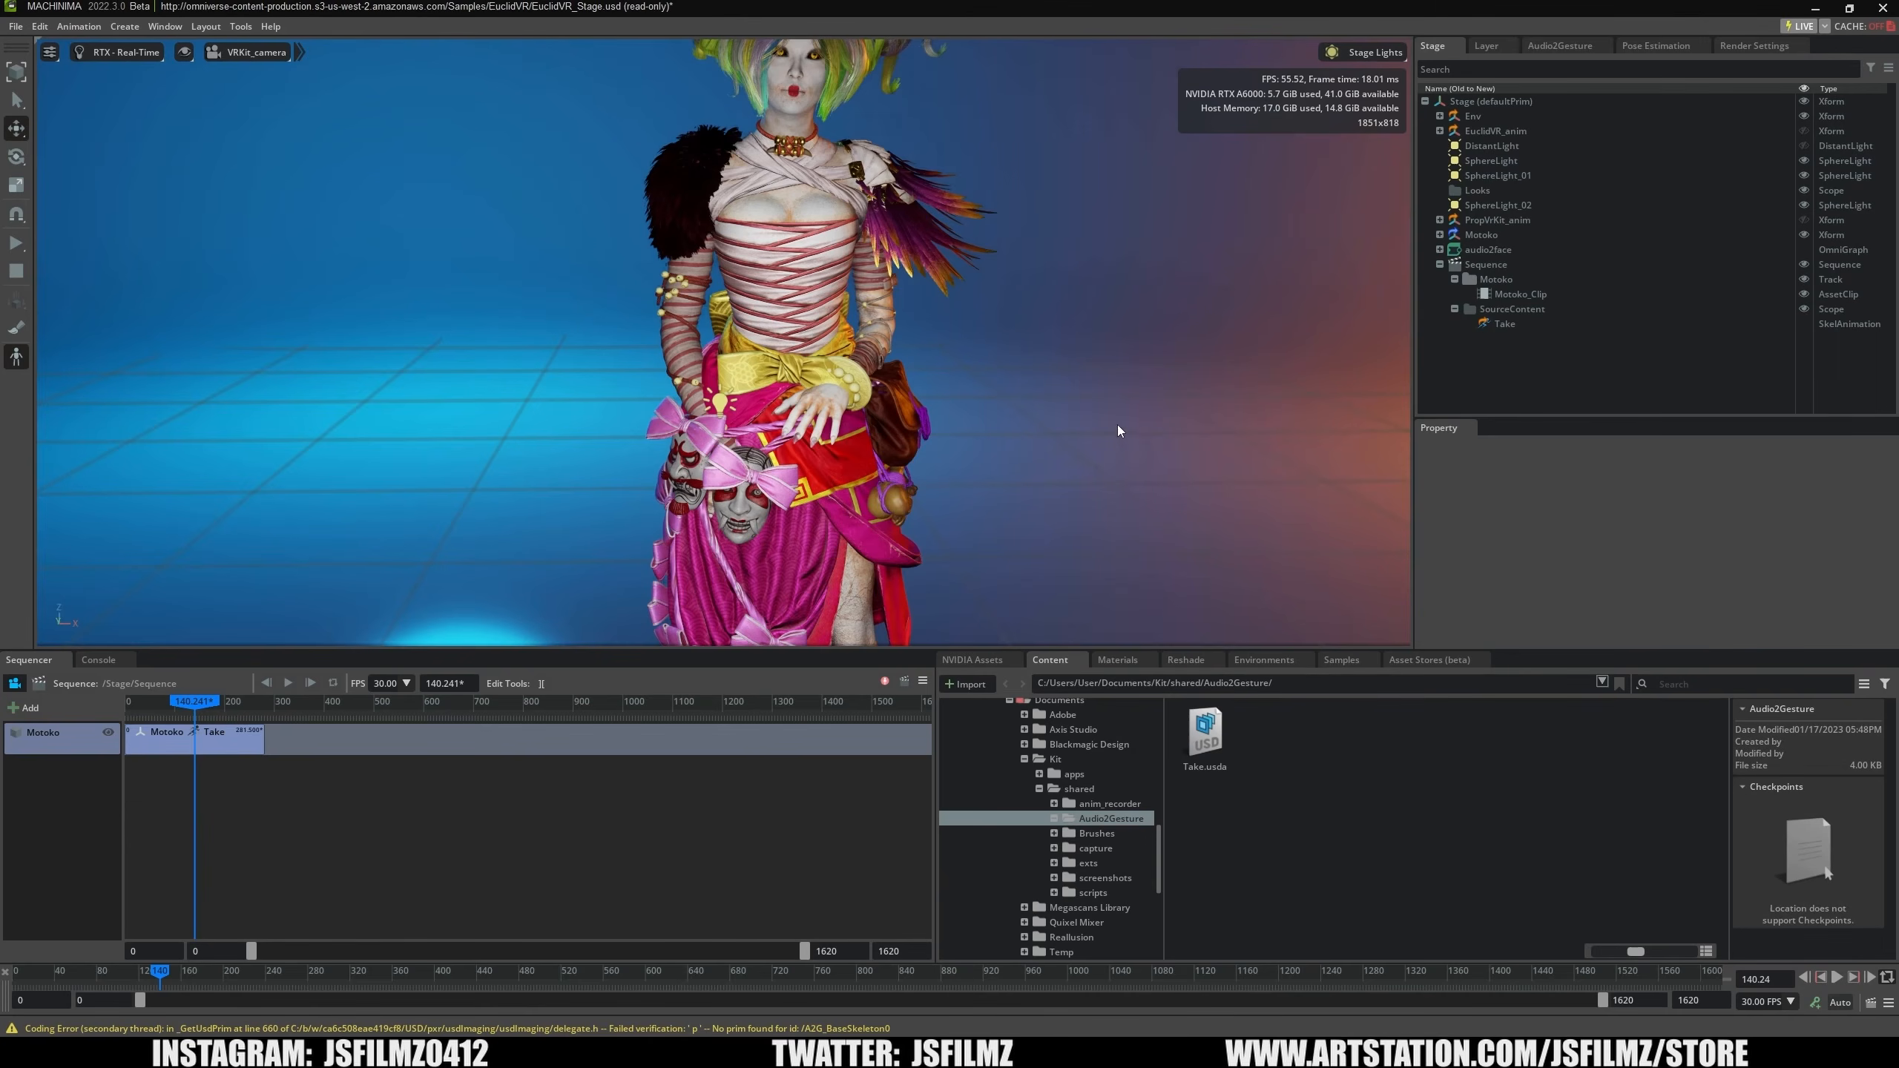
right_drag(1119, 425, 1104, 374)
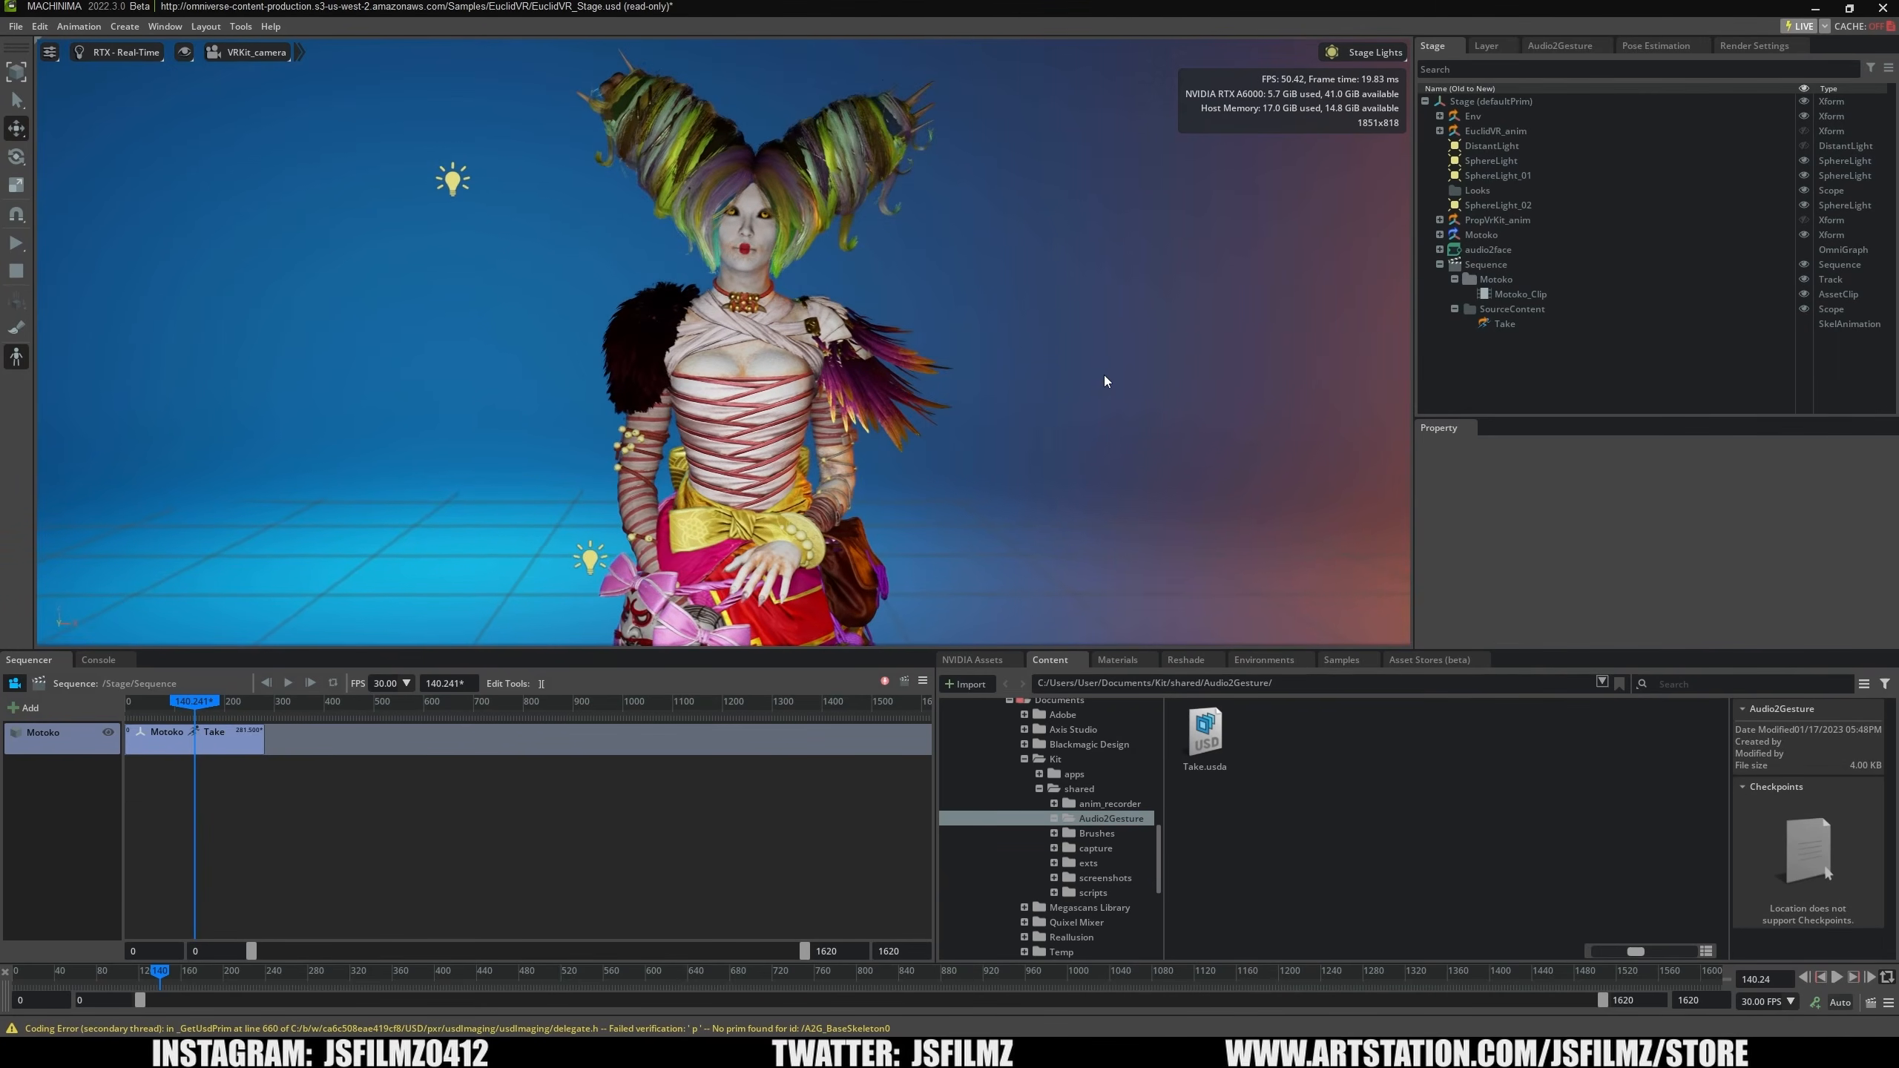
click(165, 703)
click(288, 684)
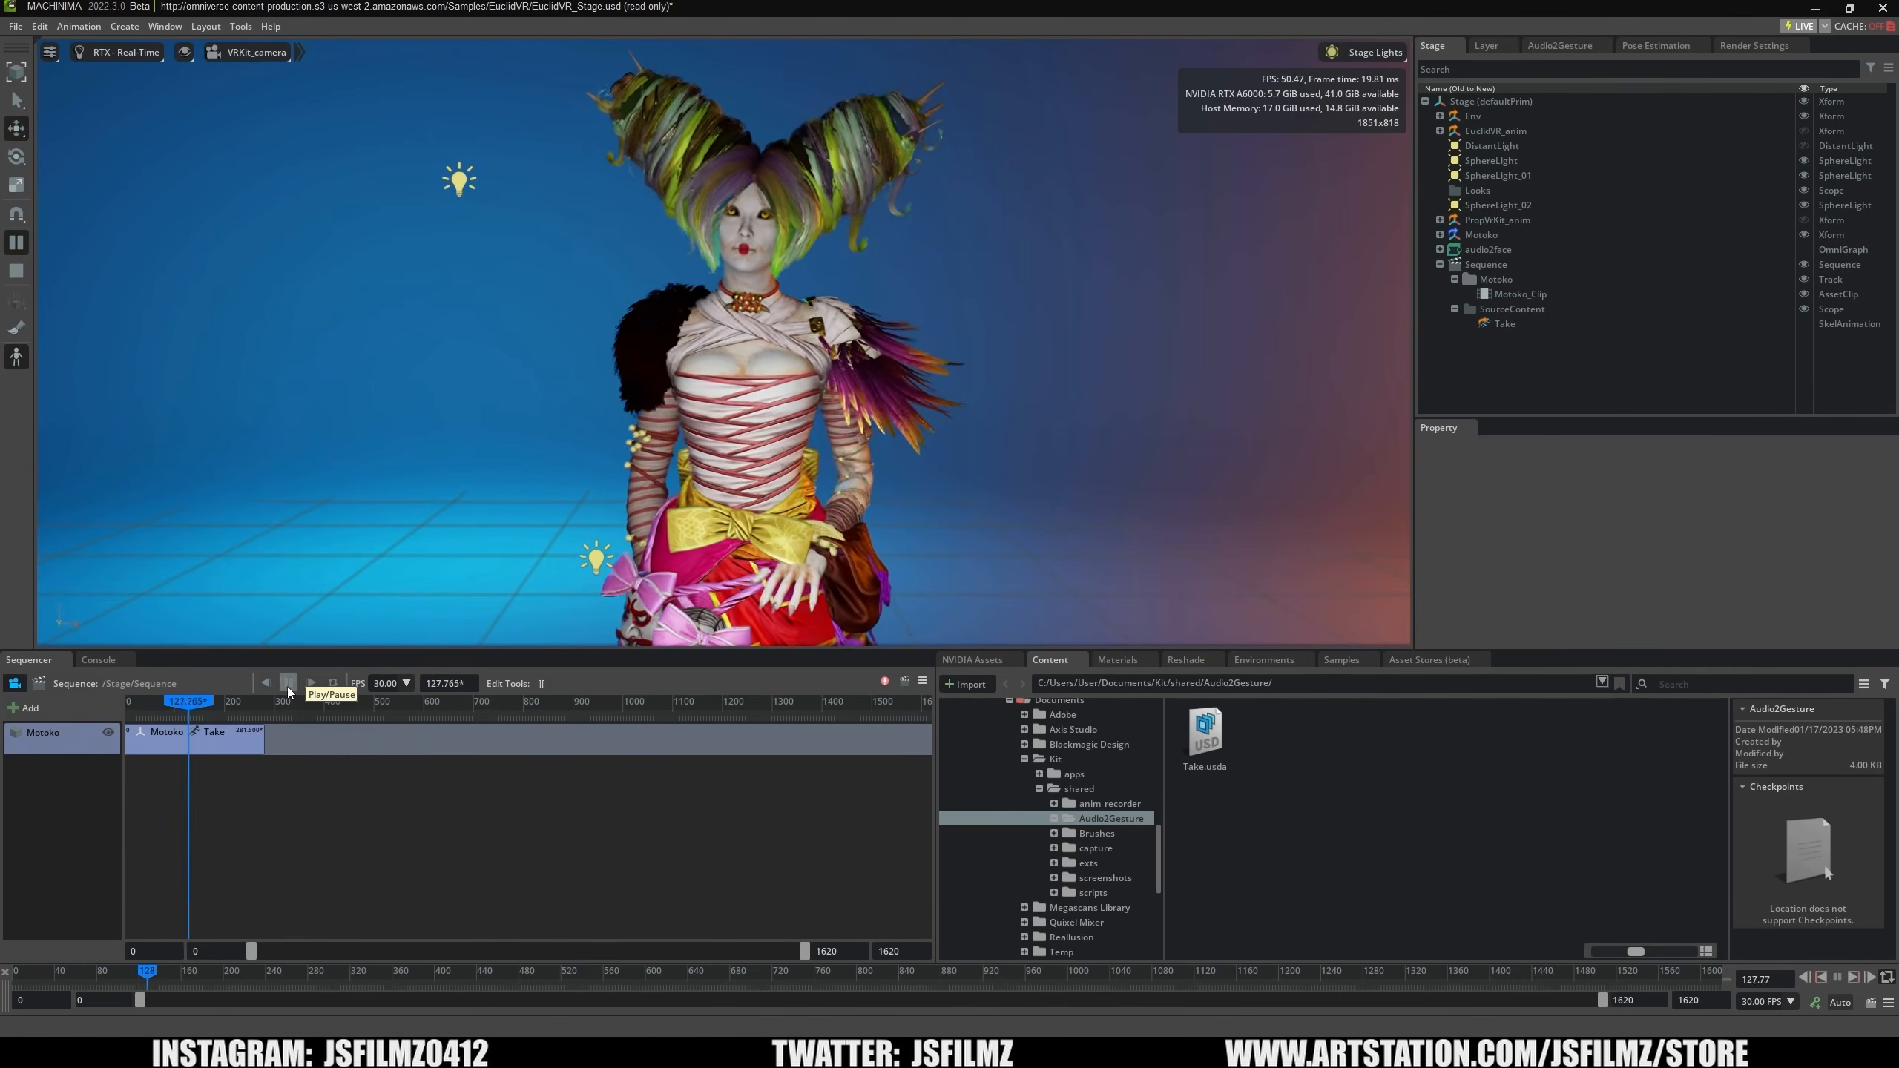
click(288, 684)
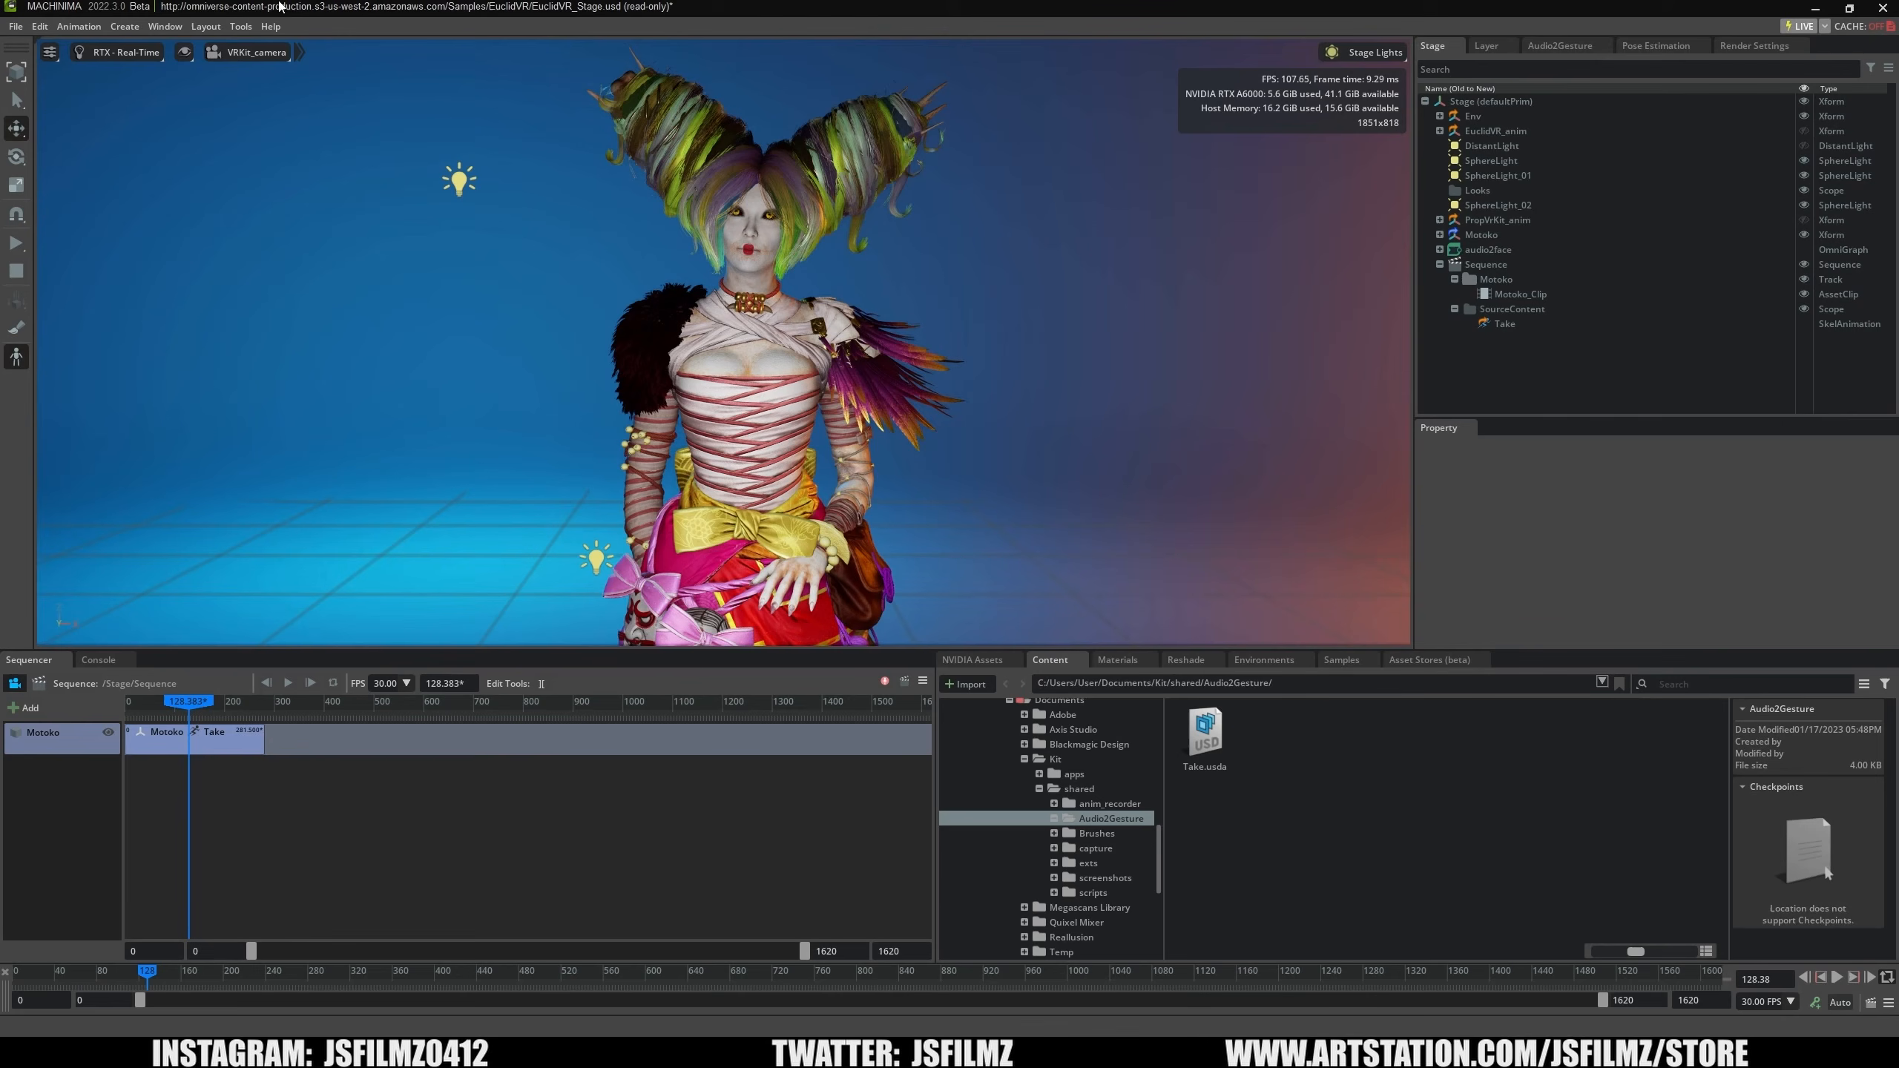
Create a new camera from the current viewport view.
click(124, 26)
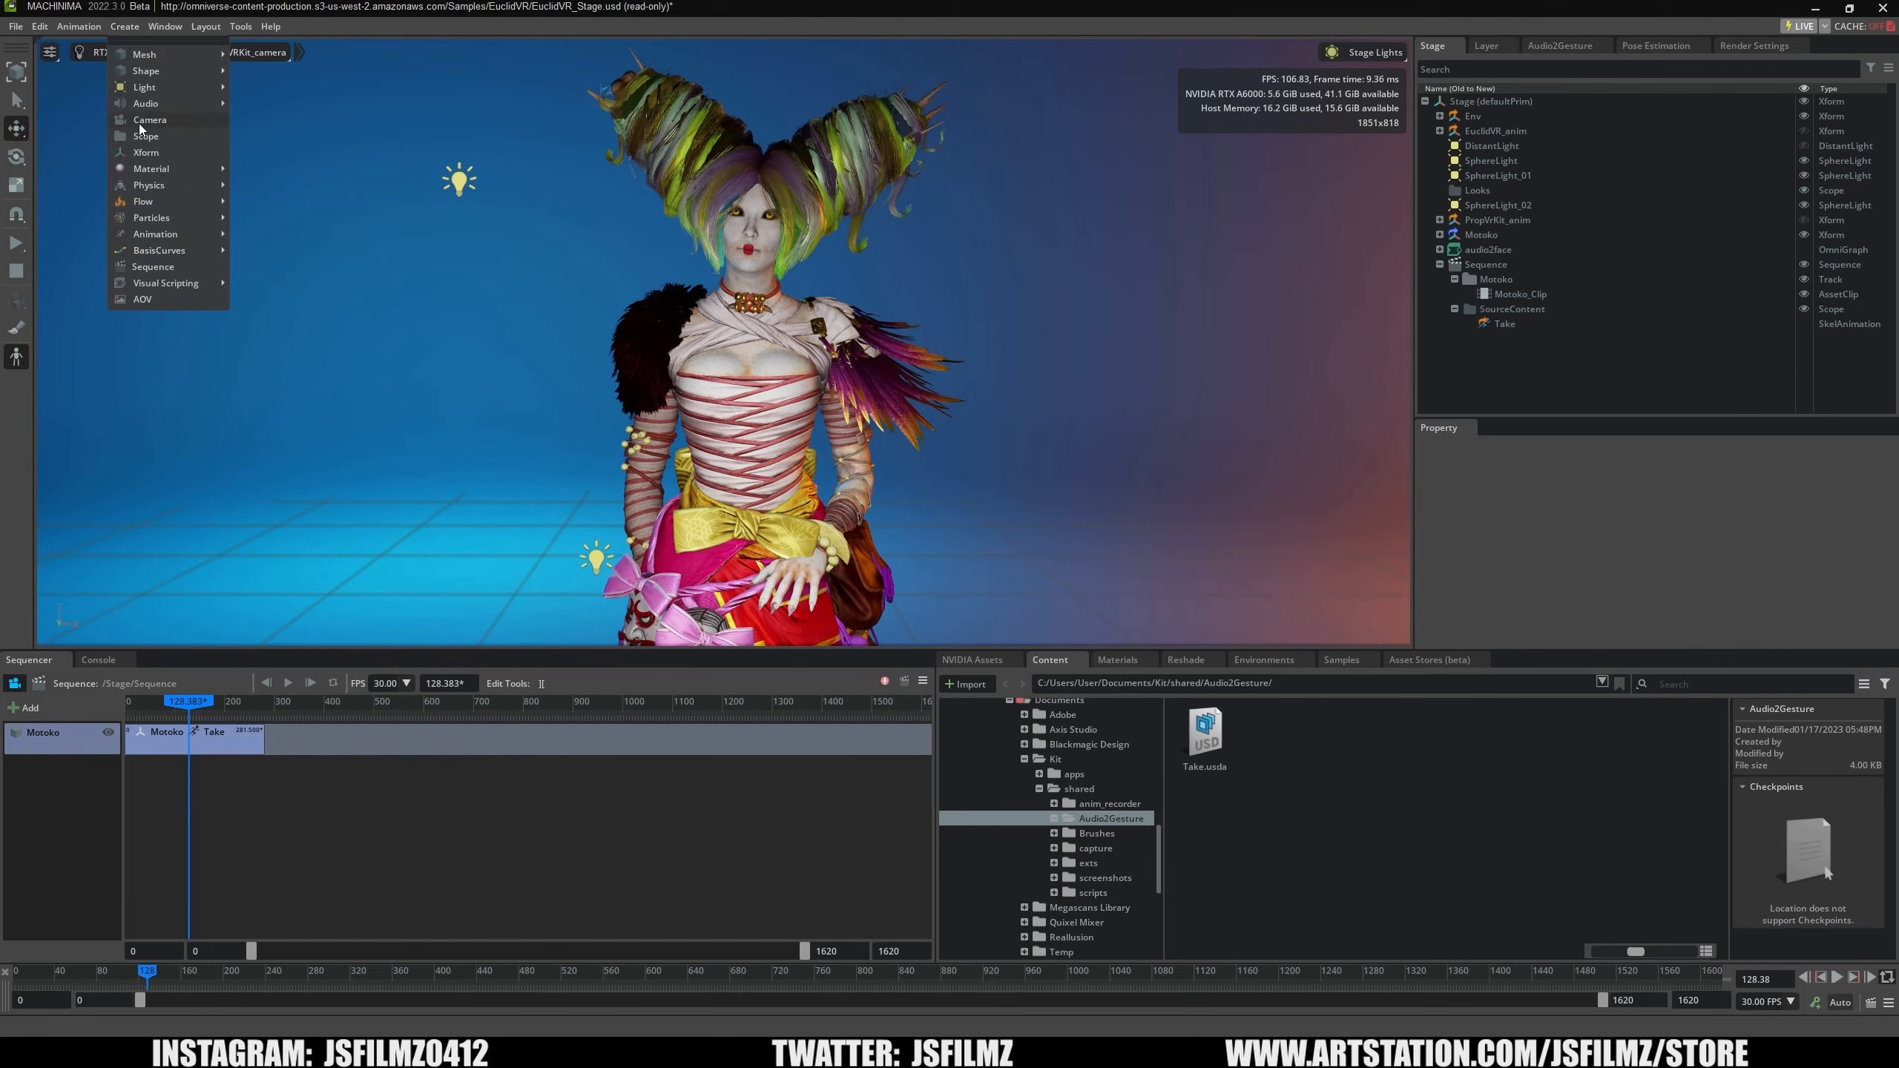
click(301, 422)
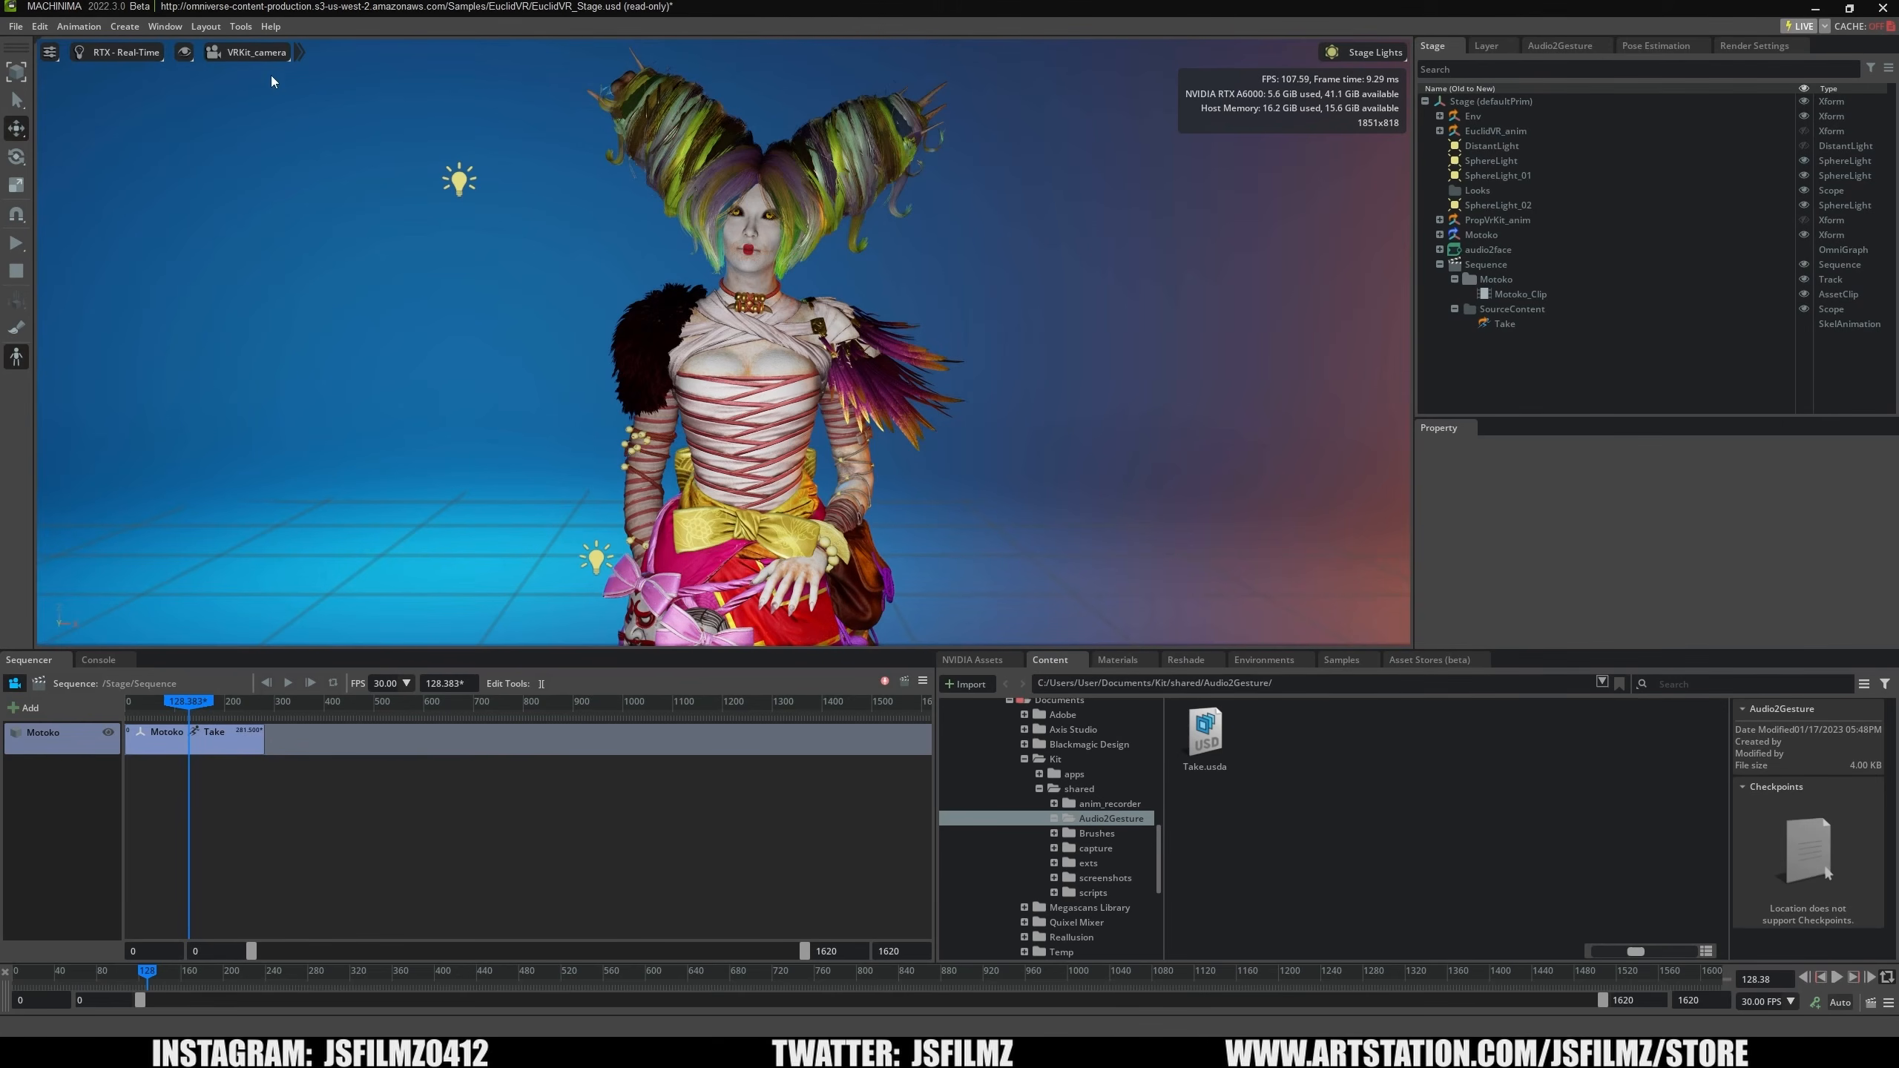
click(254, 52)
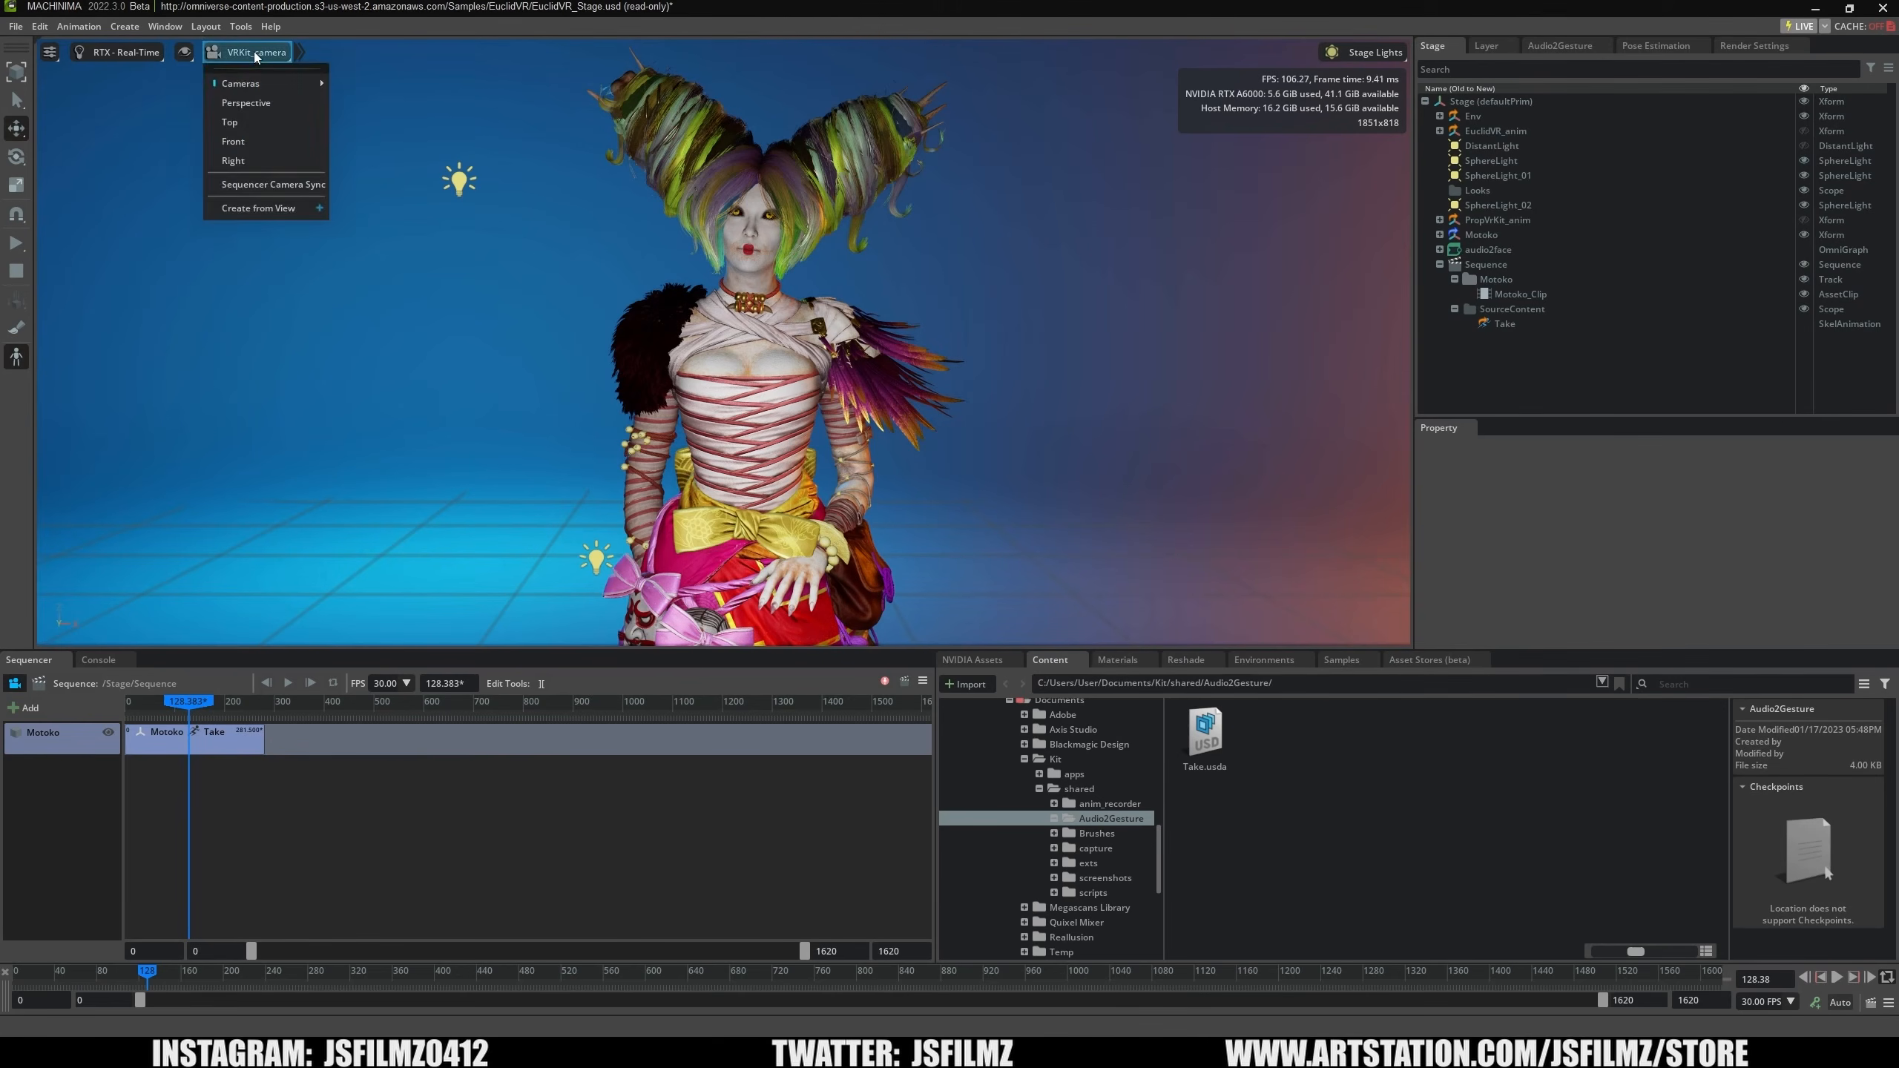
click(255, 206)
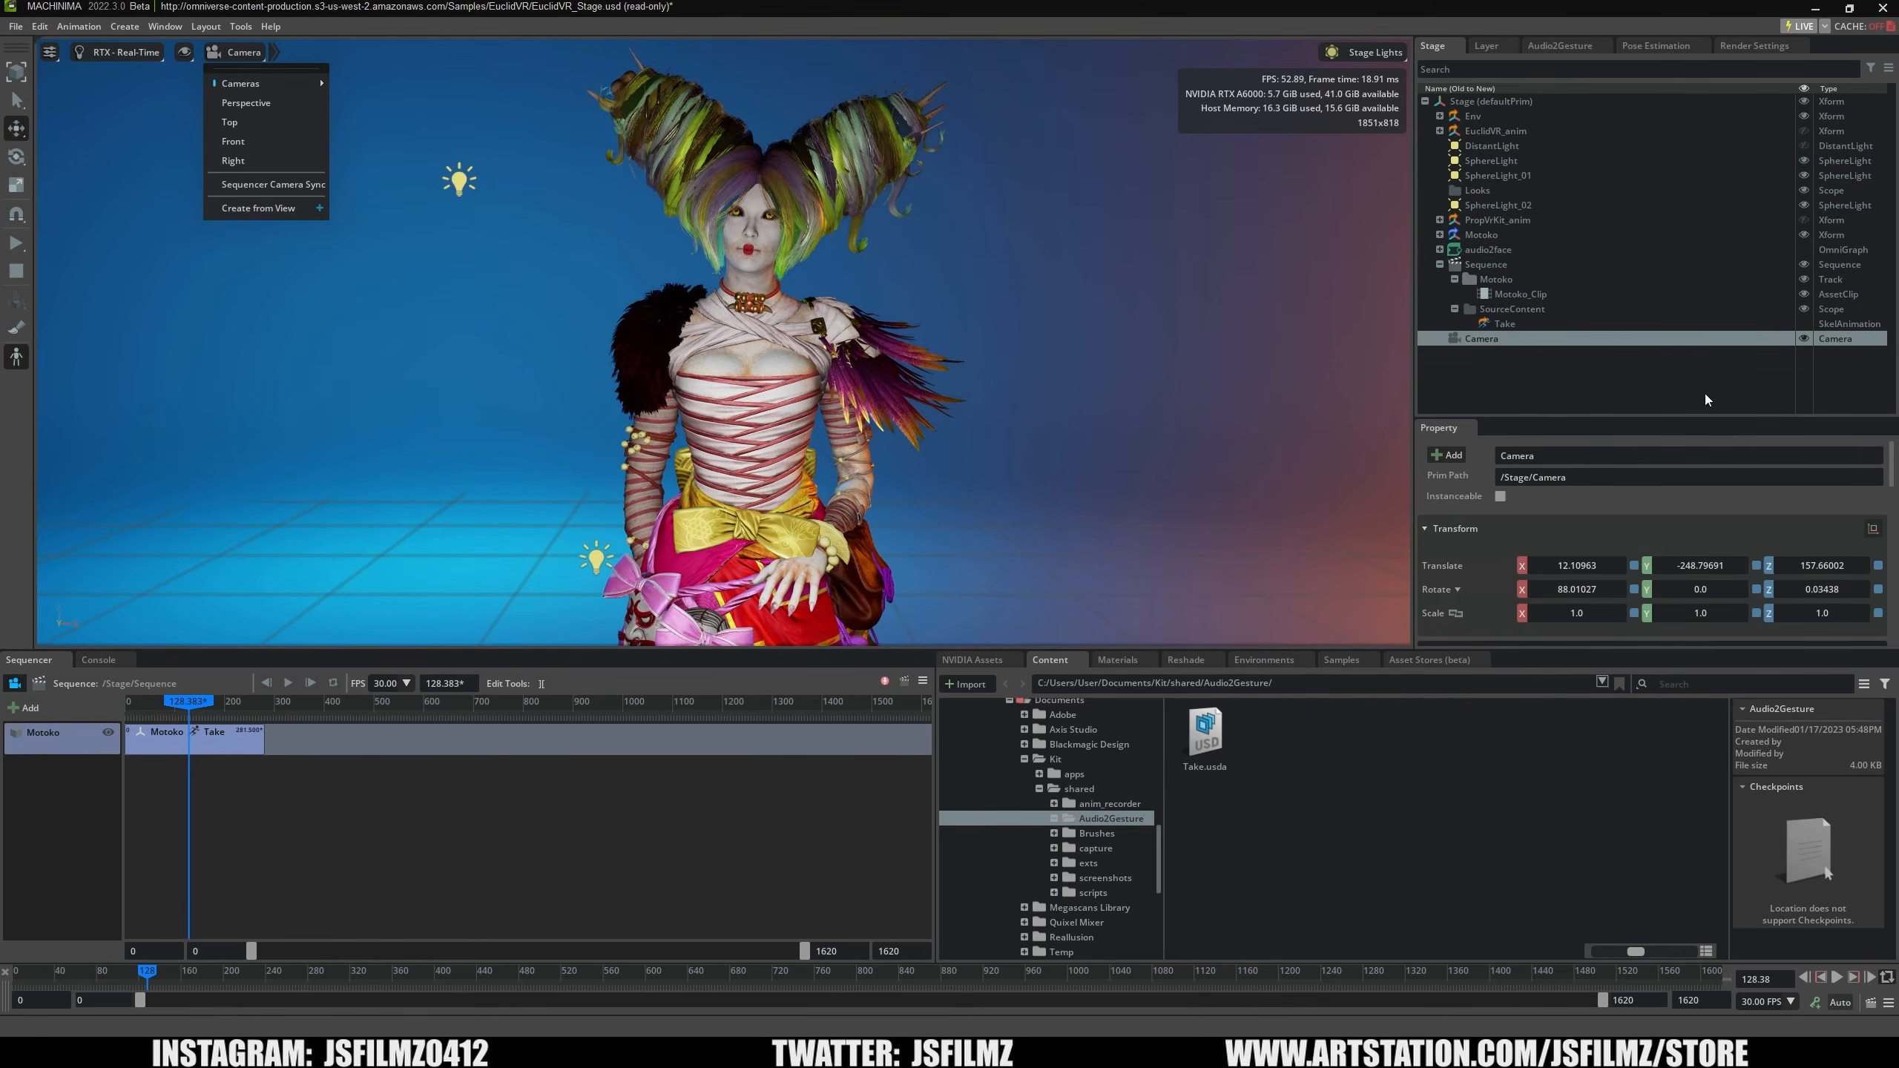
Move the new camera closer to frame Motoko's head and shoulders.
right_drag(911, 277, 912, 276)
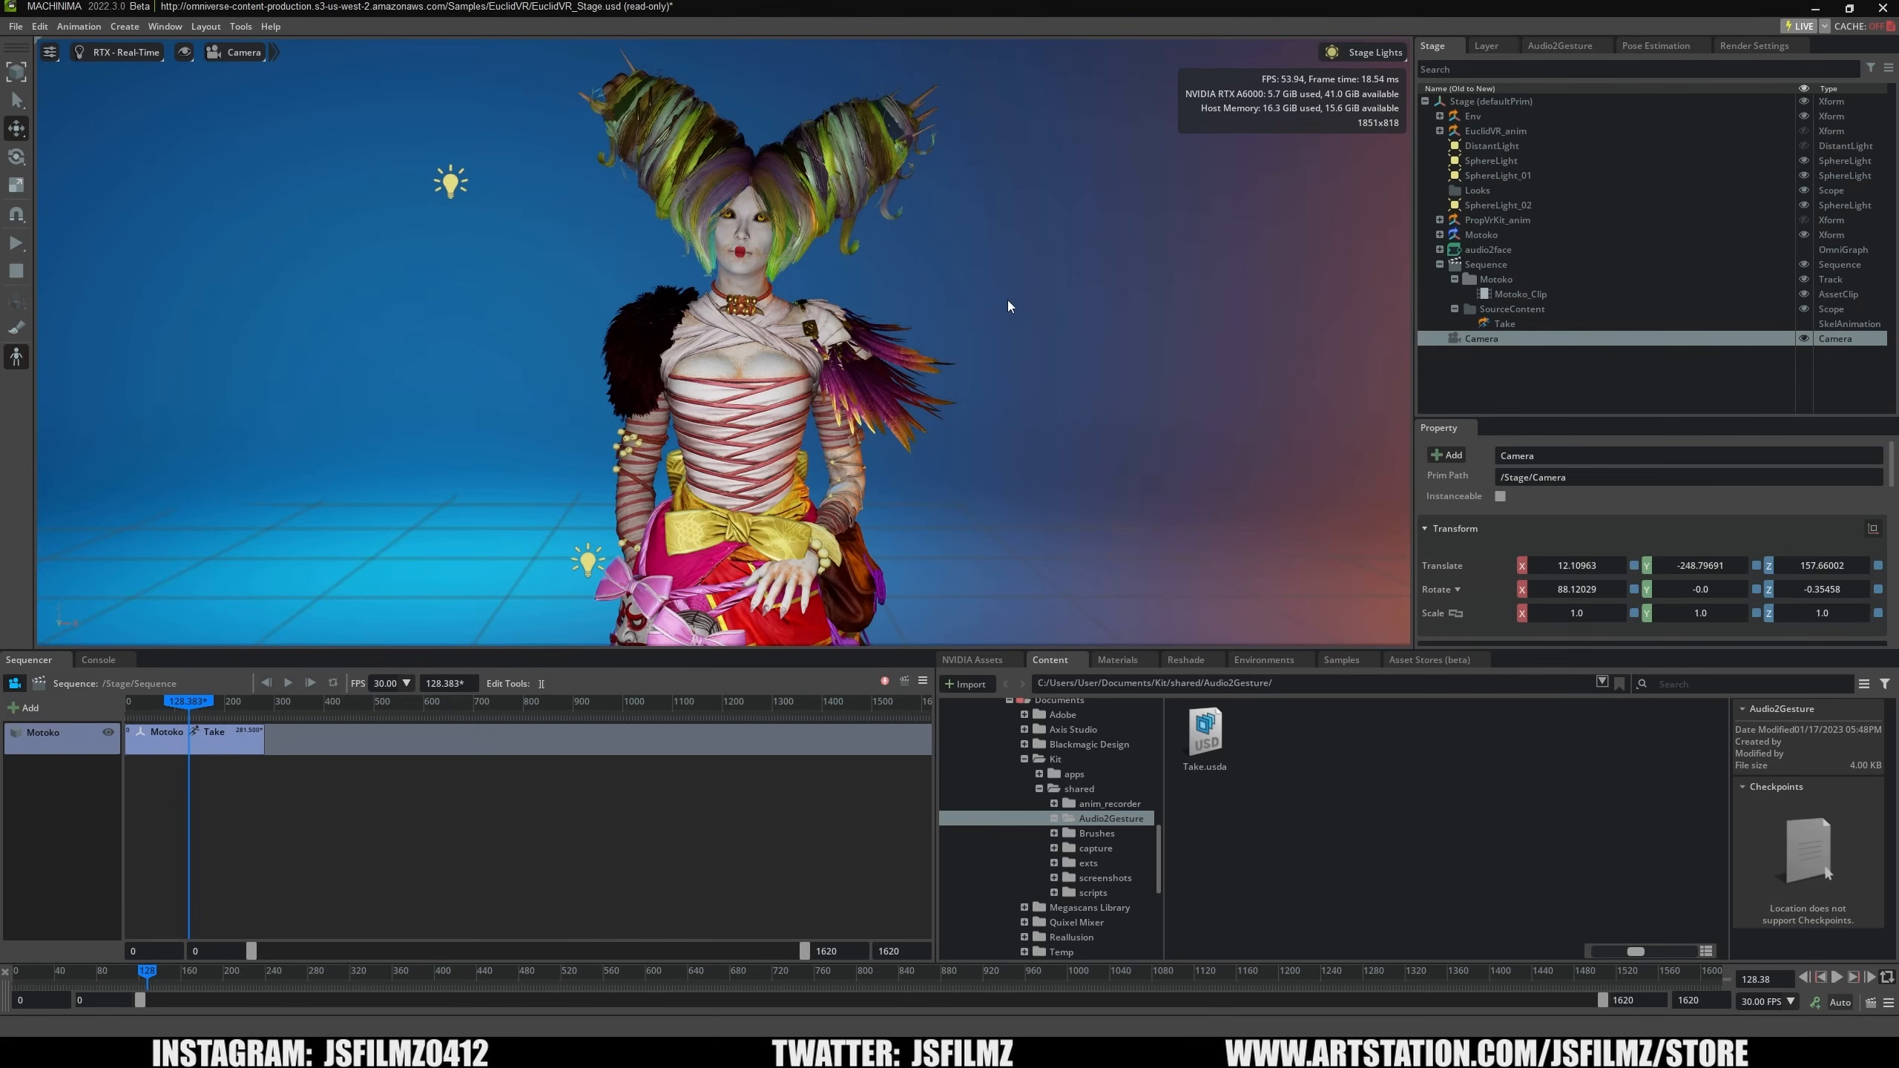
key(e)
right_drag(1009, 302, 1013, 307)
key(w)
key(q)
scroll(1012, 293, down, 1)
key(e)
key(e)
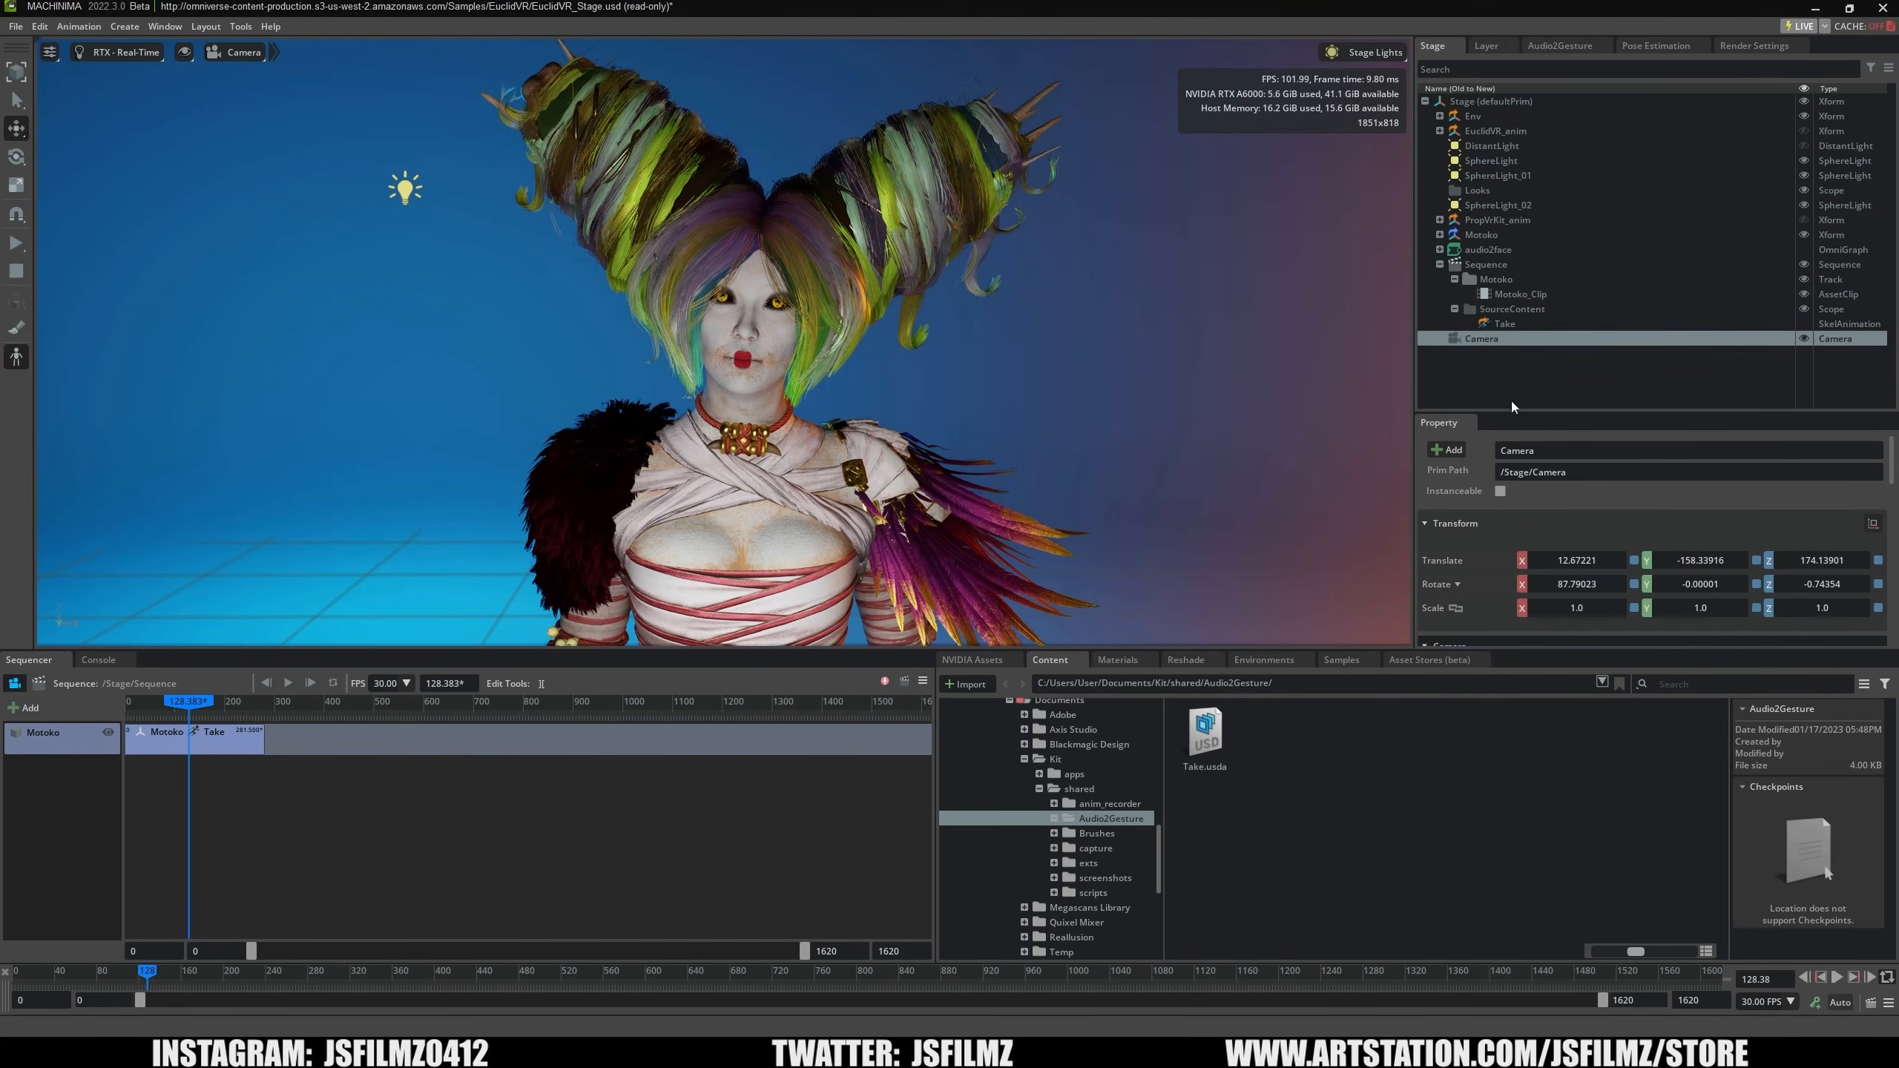
Set the new camera's focal length to 50 and sample its focus distance on Motoko's face.
drag(1510, 414, 1524, 247)
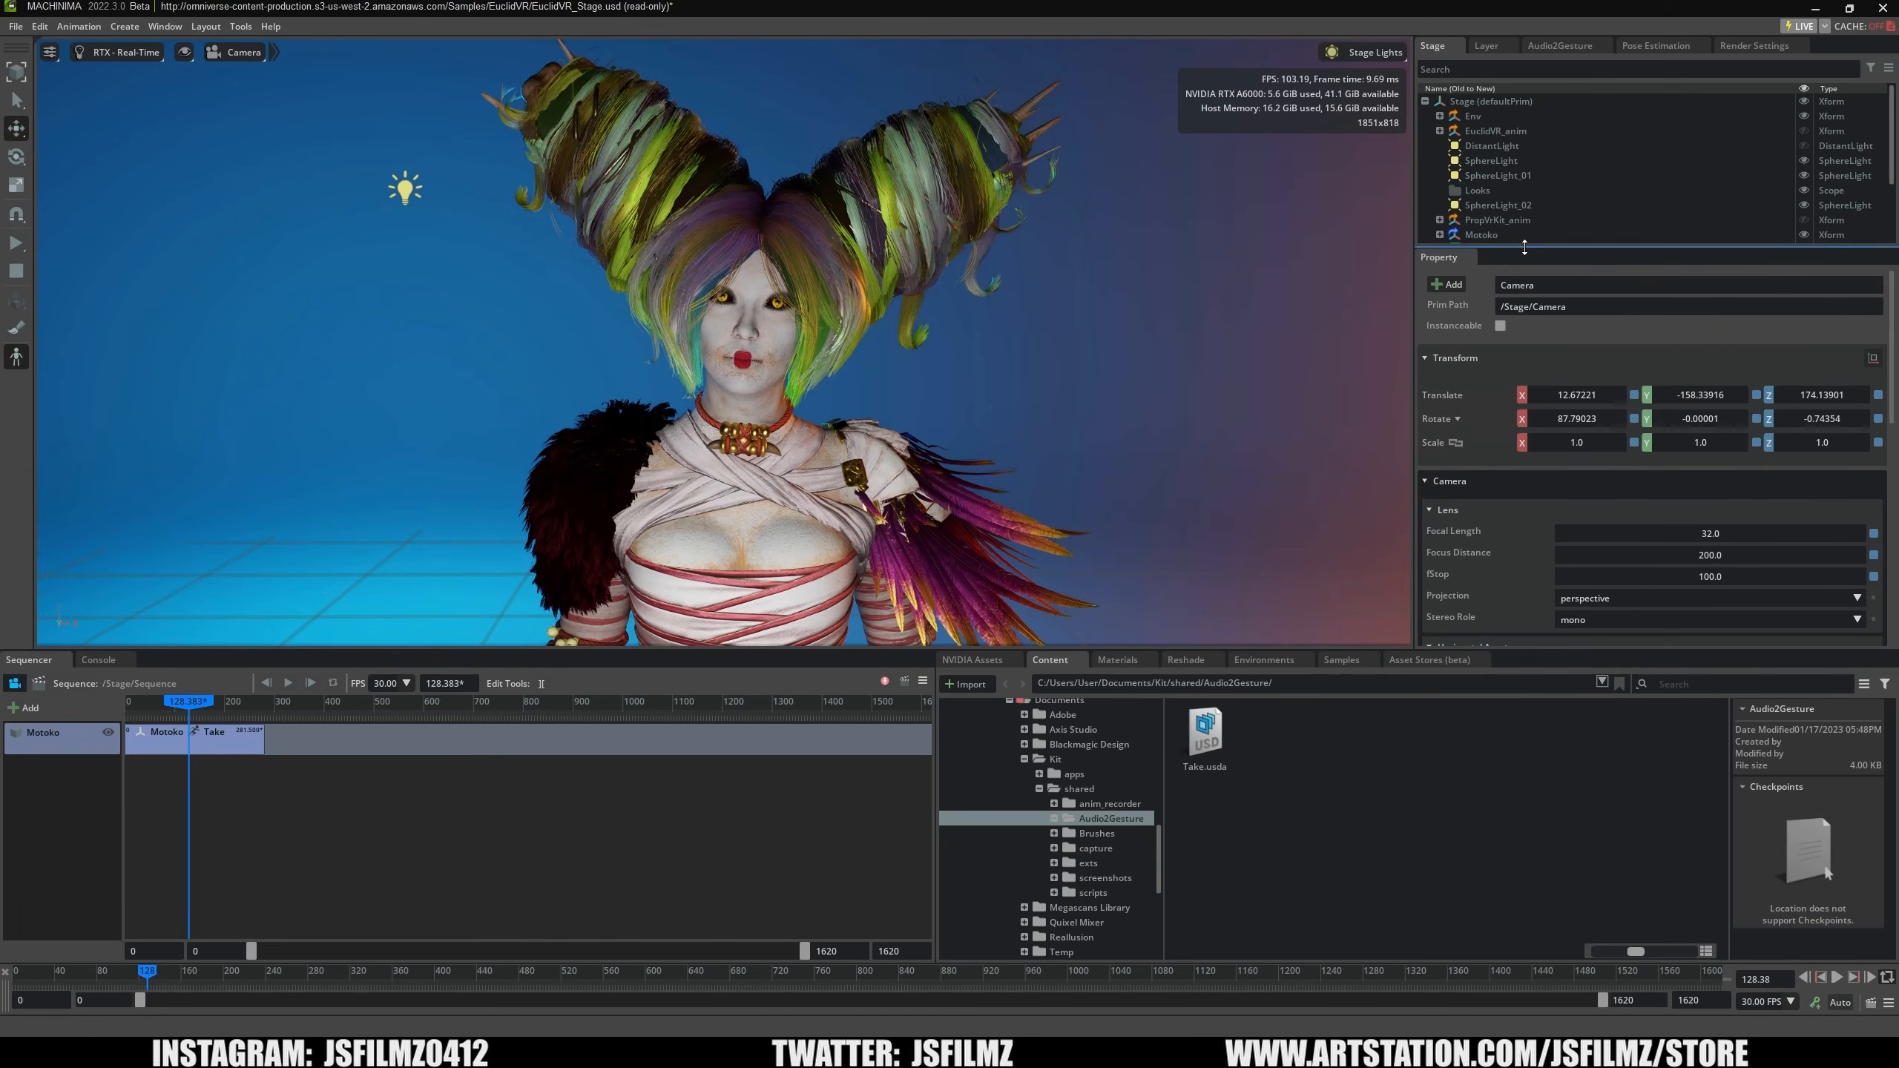
scroll(1641, 449, down, 3)
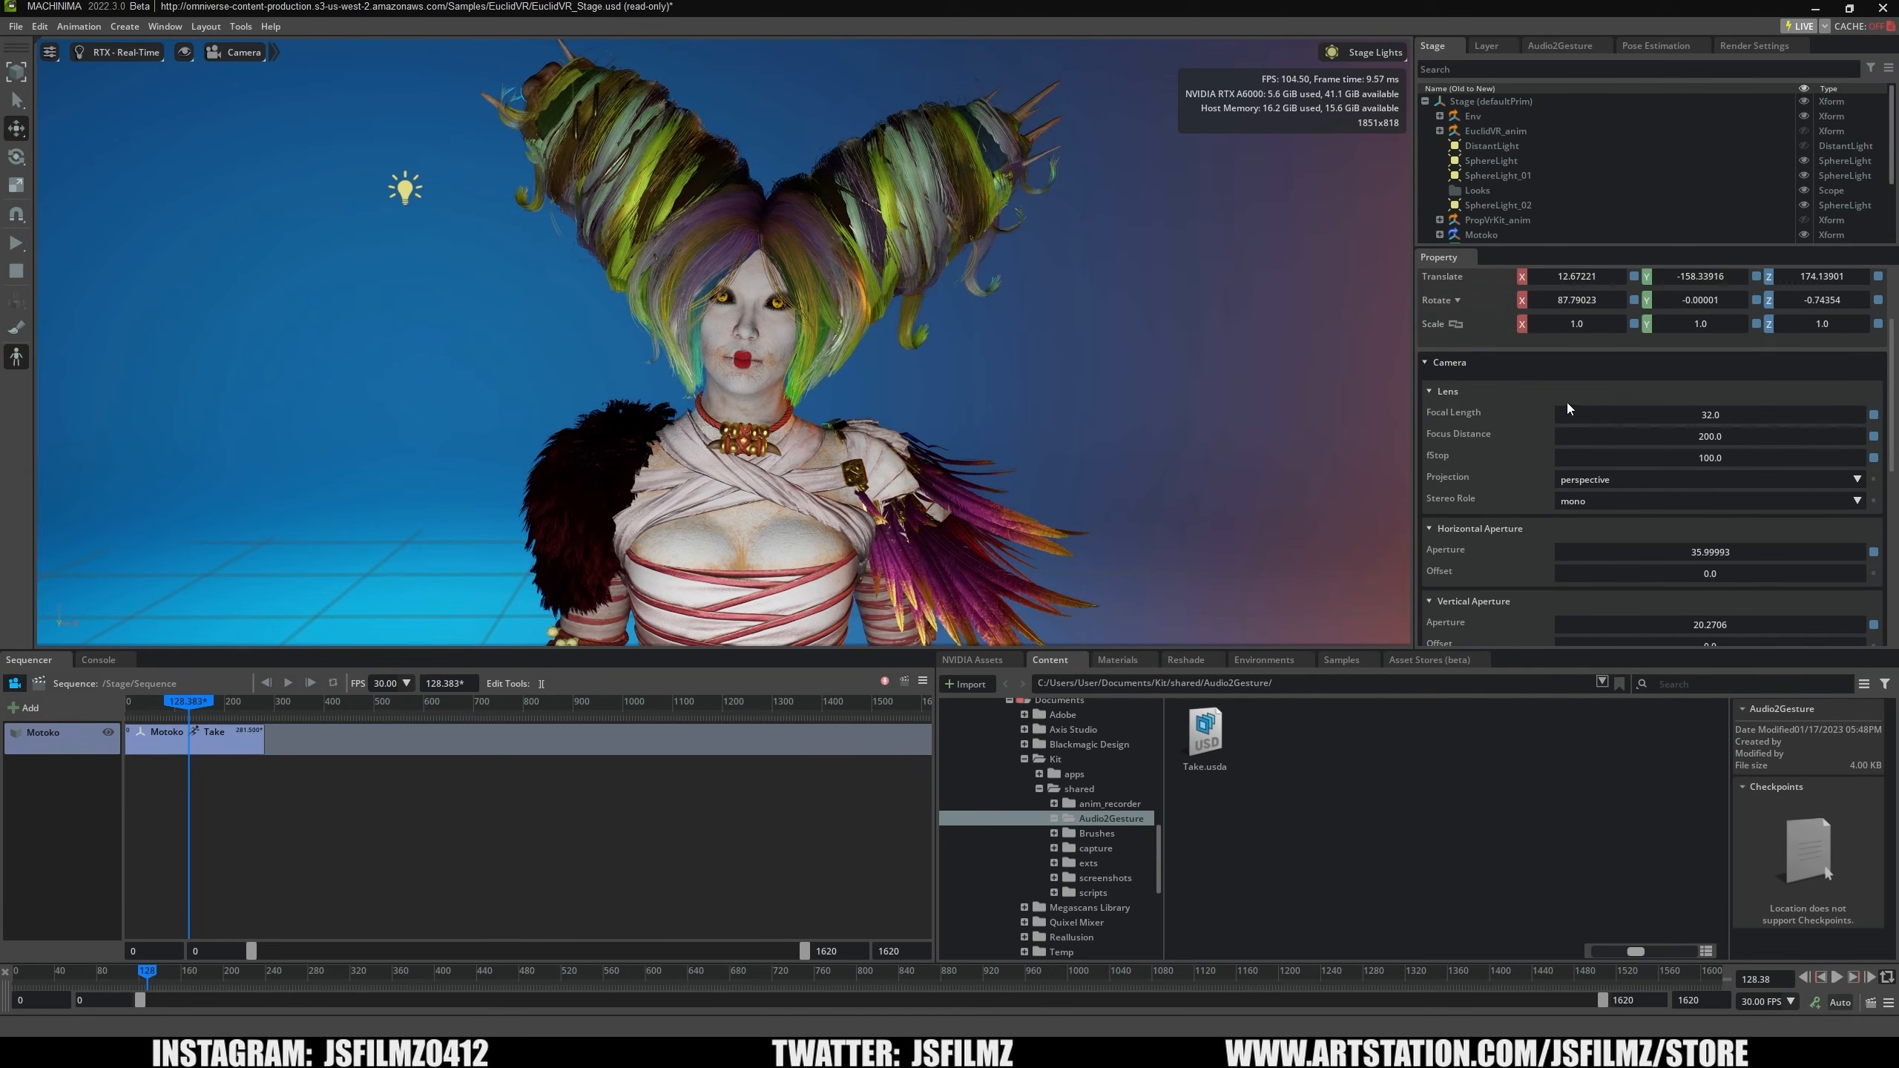
double_click(1723, 416)
text(50)
key(Return)
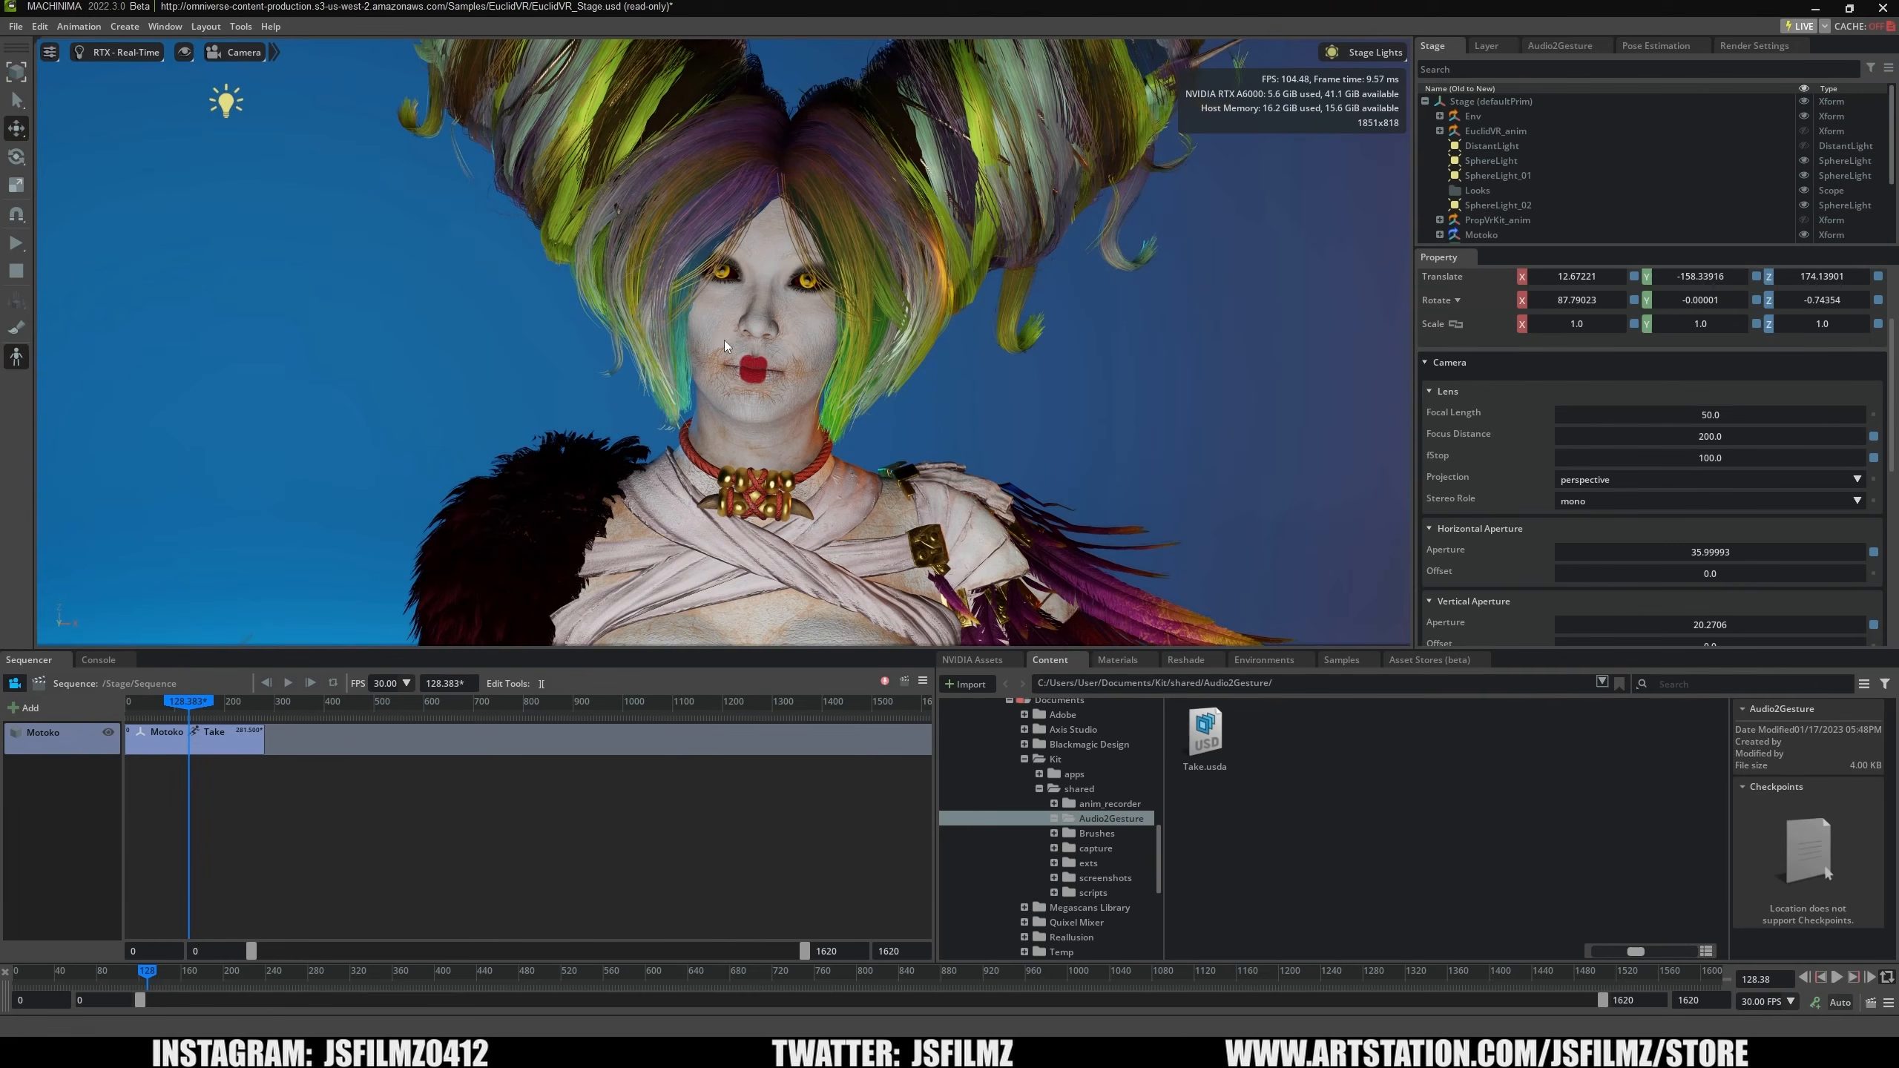
click(275, 54)
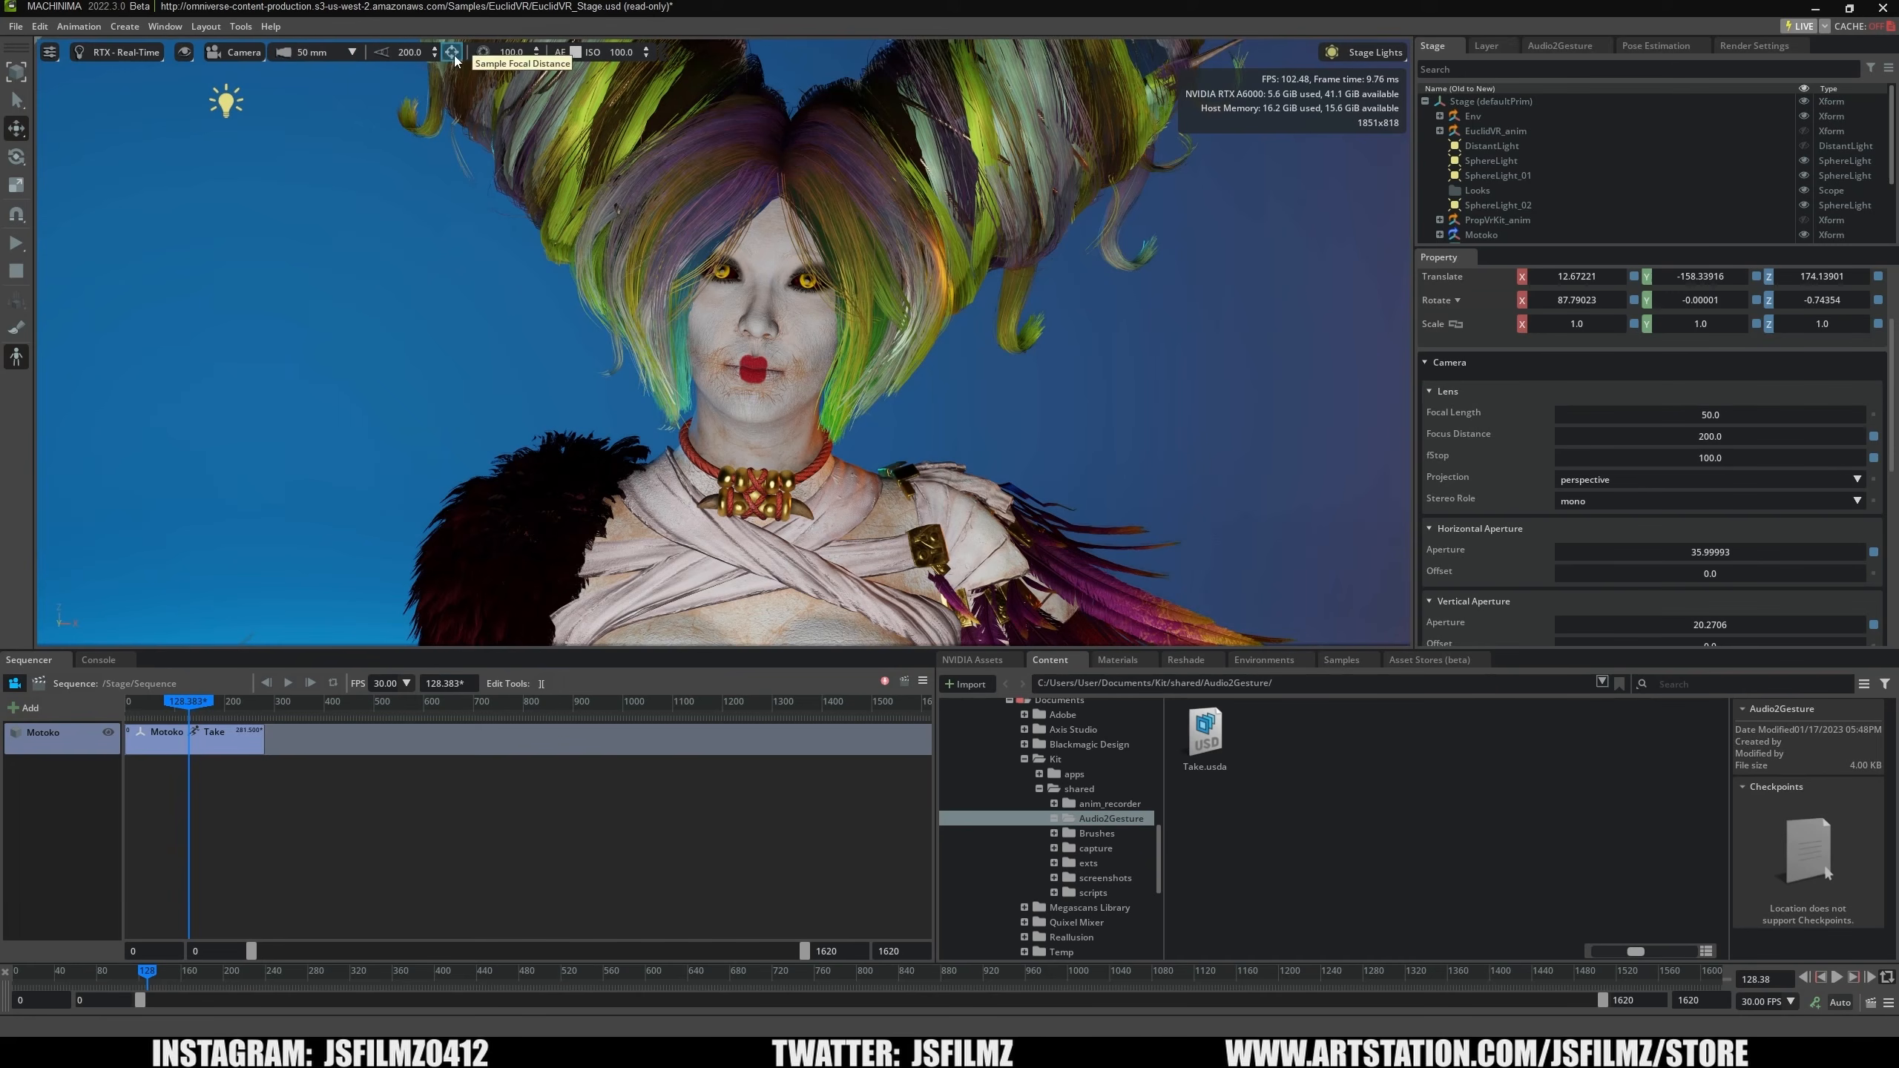
click(759, 326)
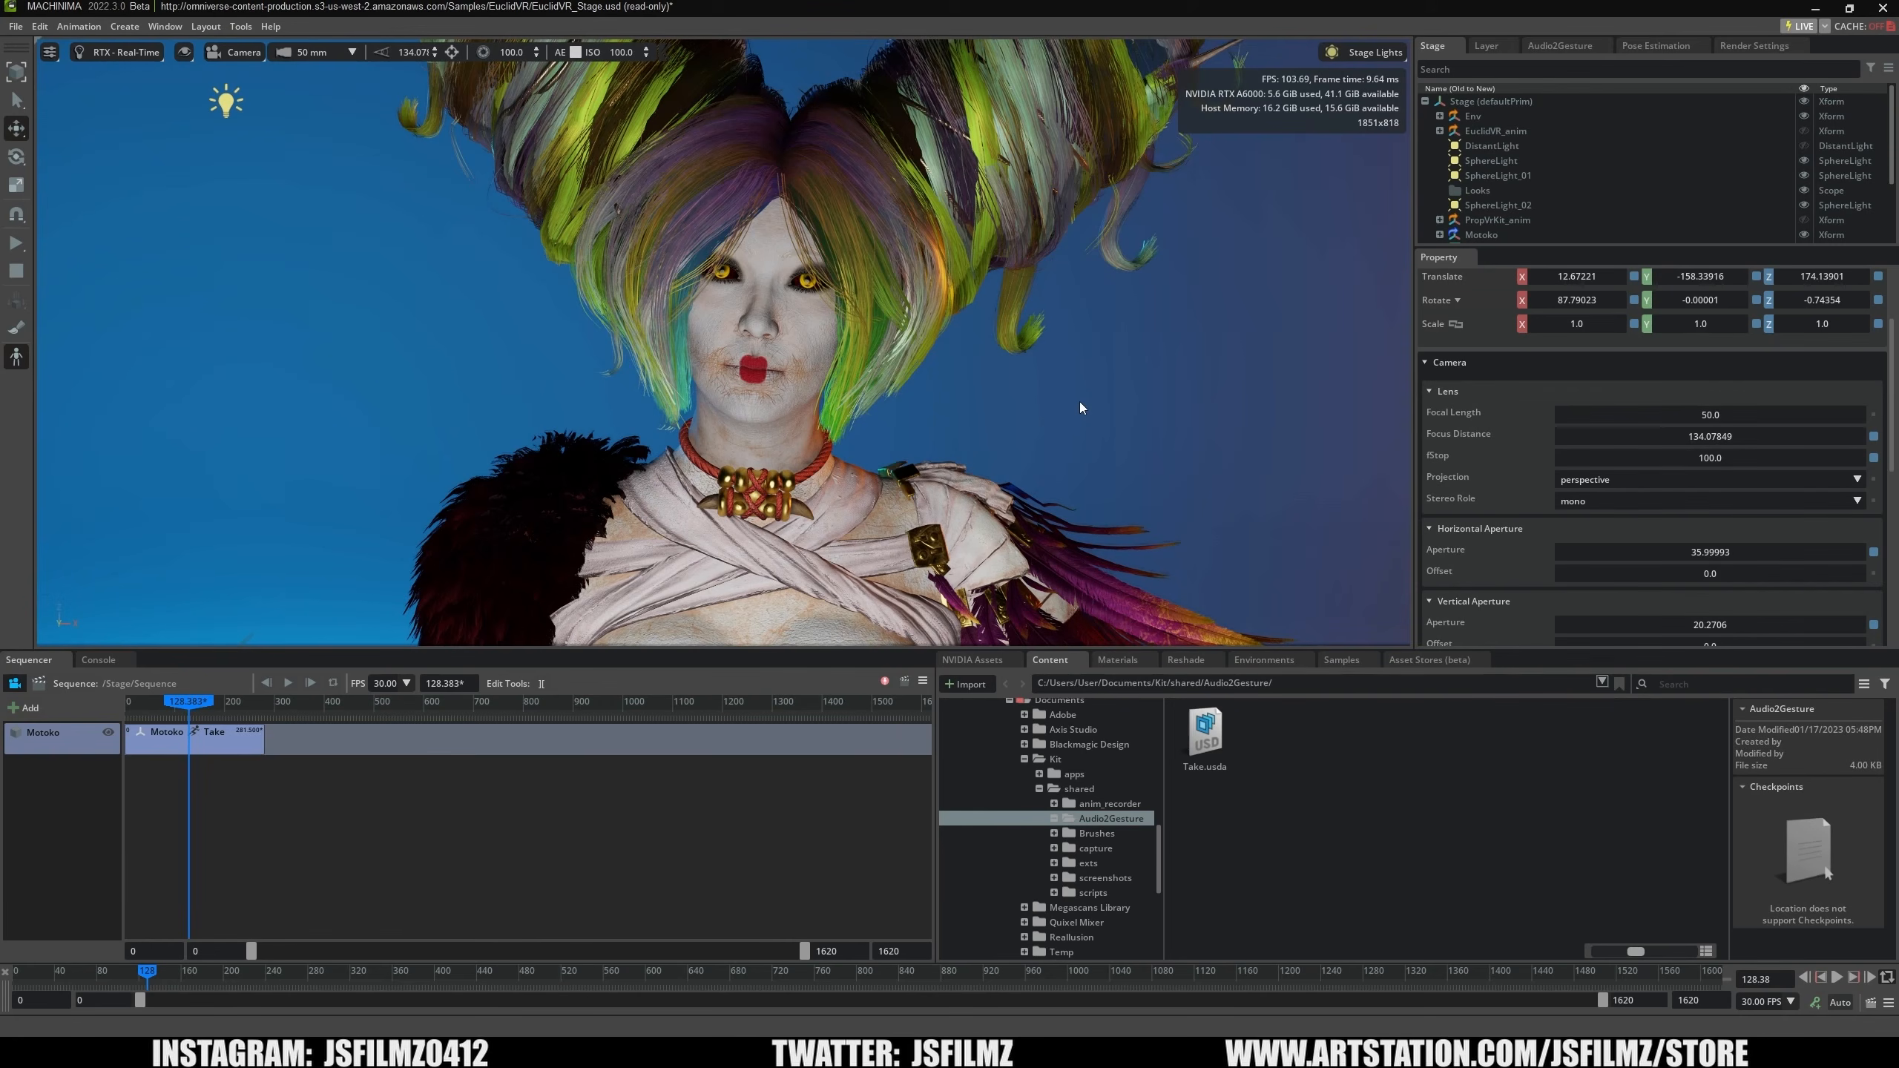
Open the Movie Capture settings, using the current /Stage/Camera as the capture camera and a frame rate of 30 FPS.
click(162, 31)
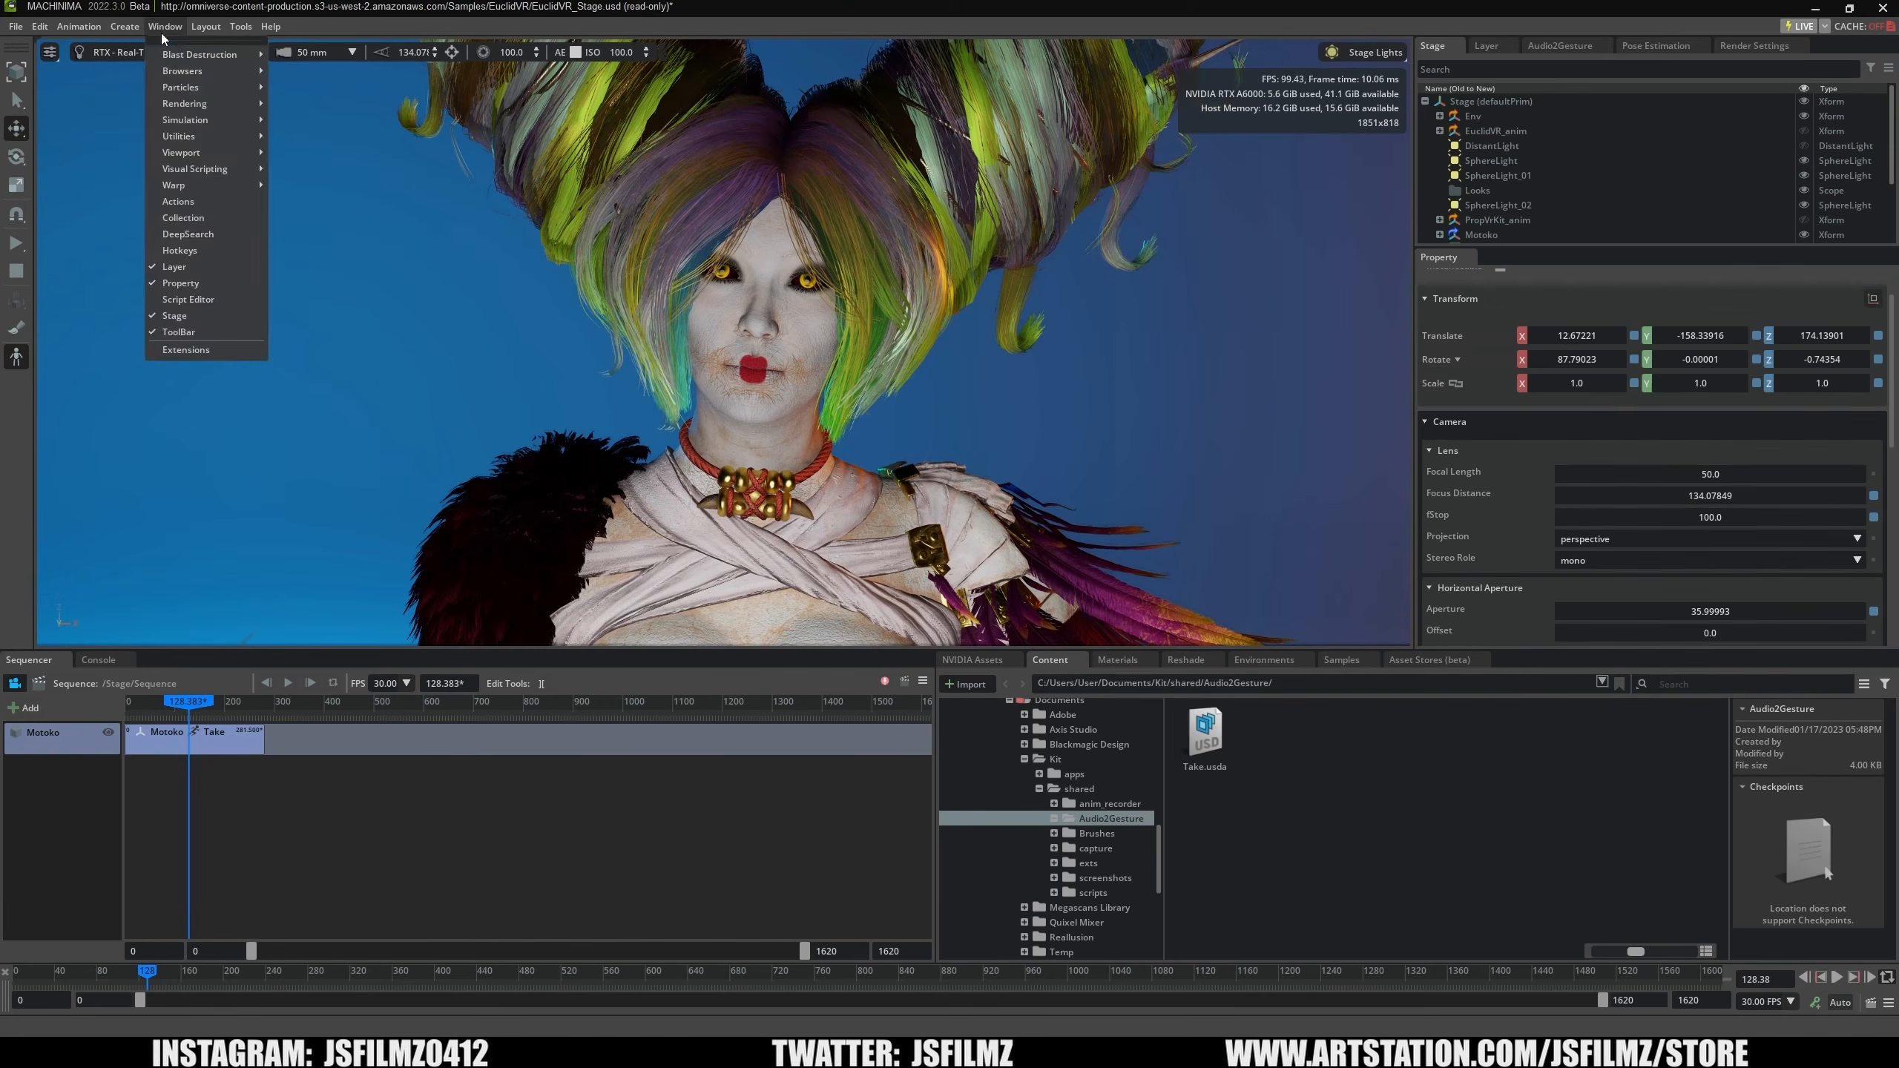
mouse_move(180, 103)
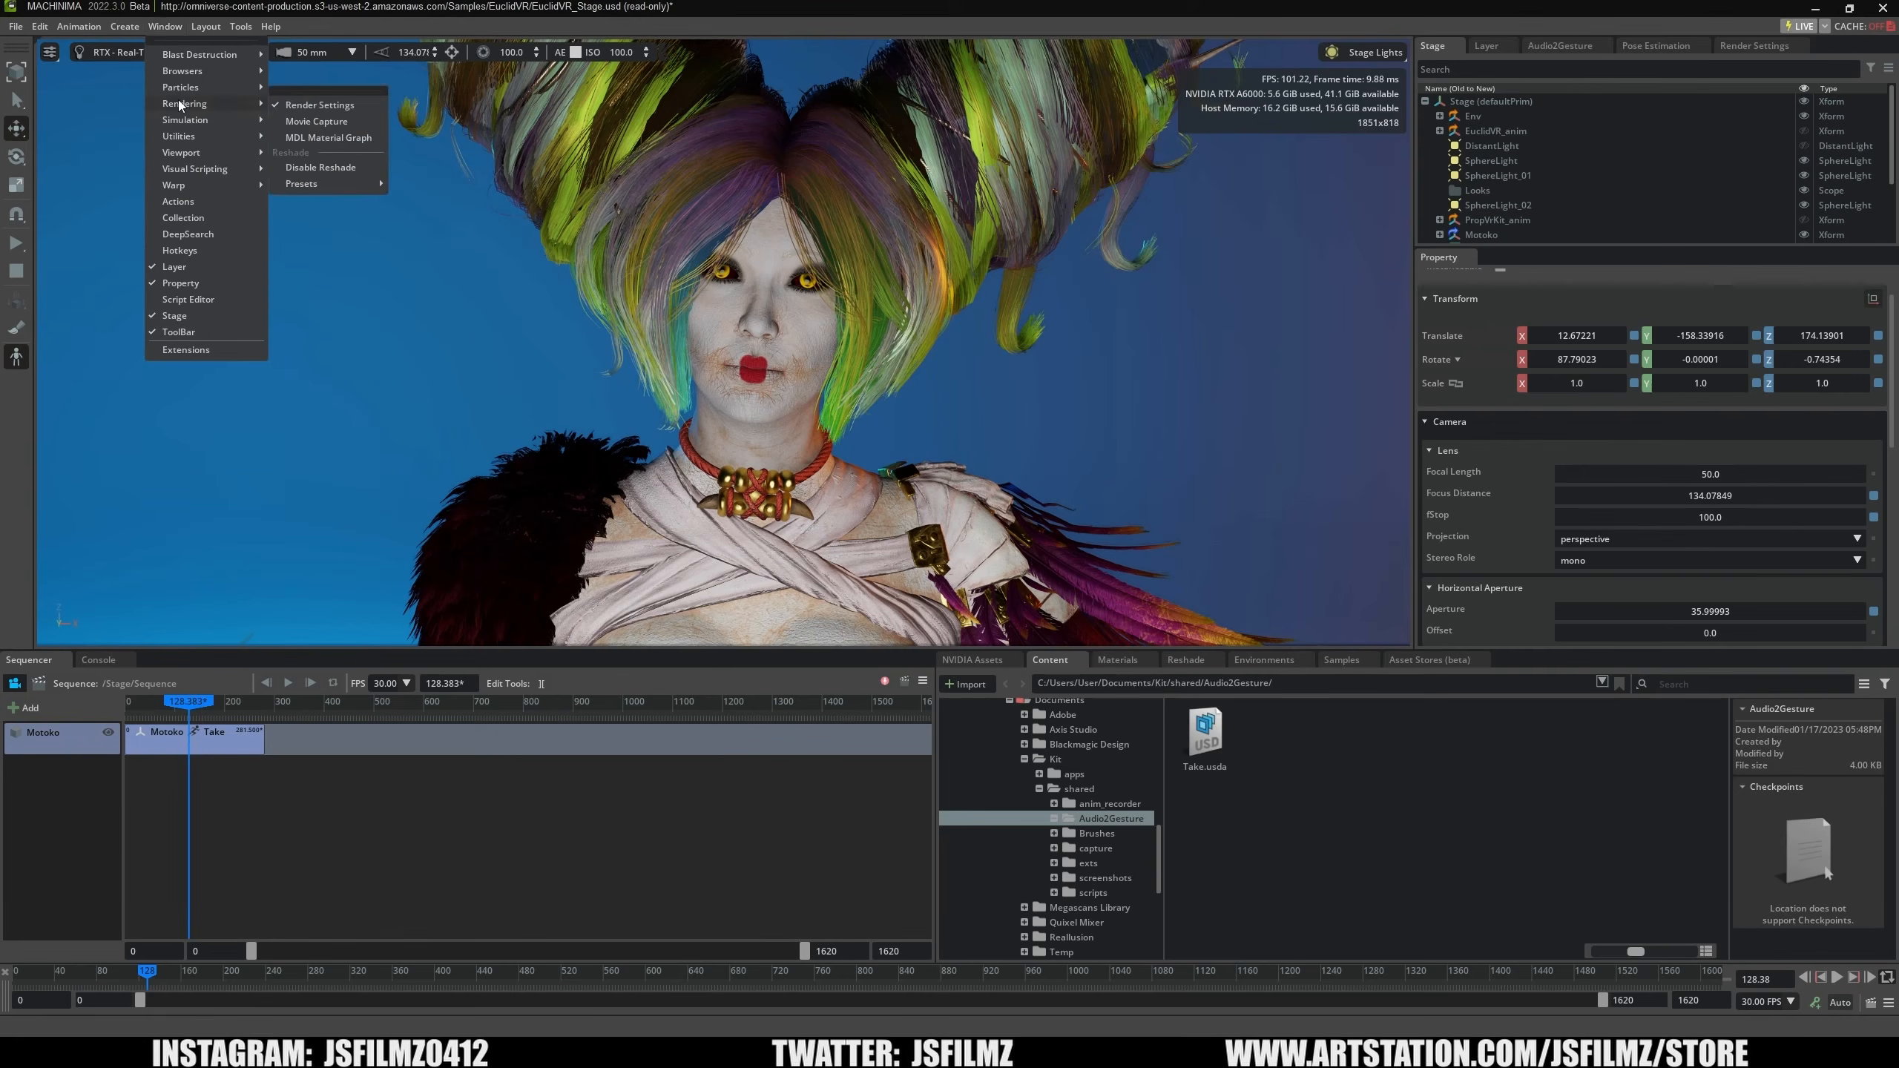
click(320, 120)
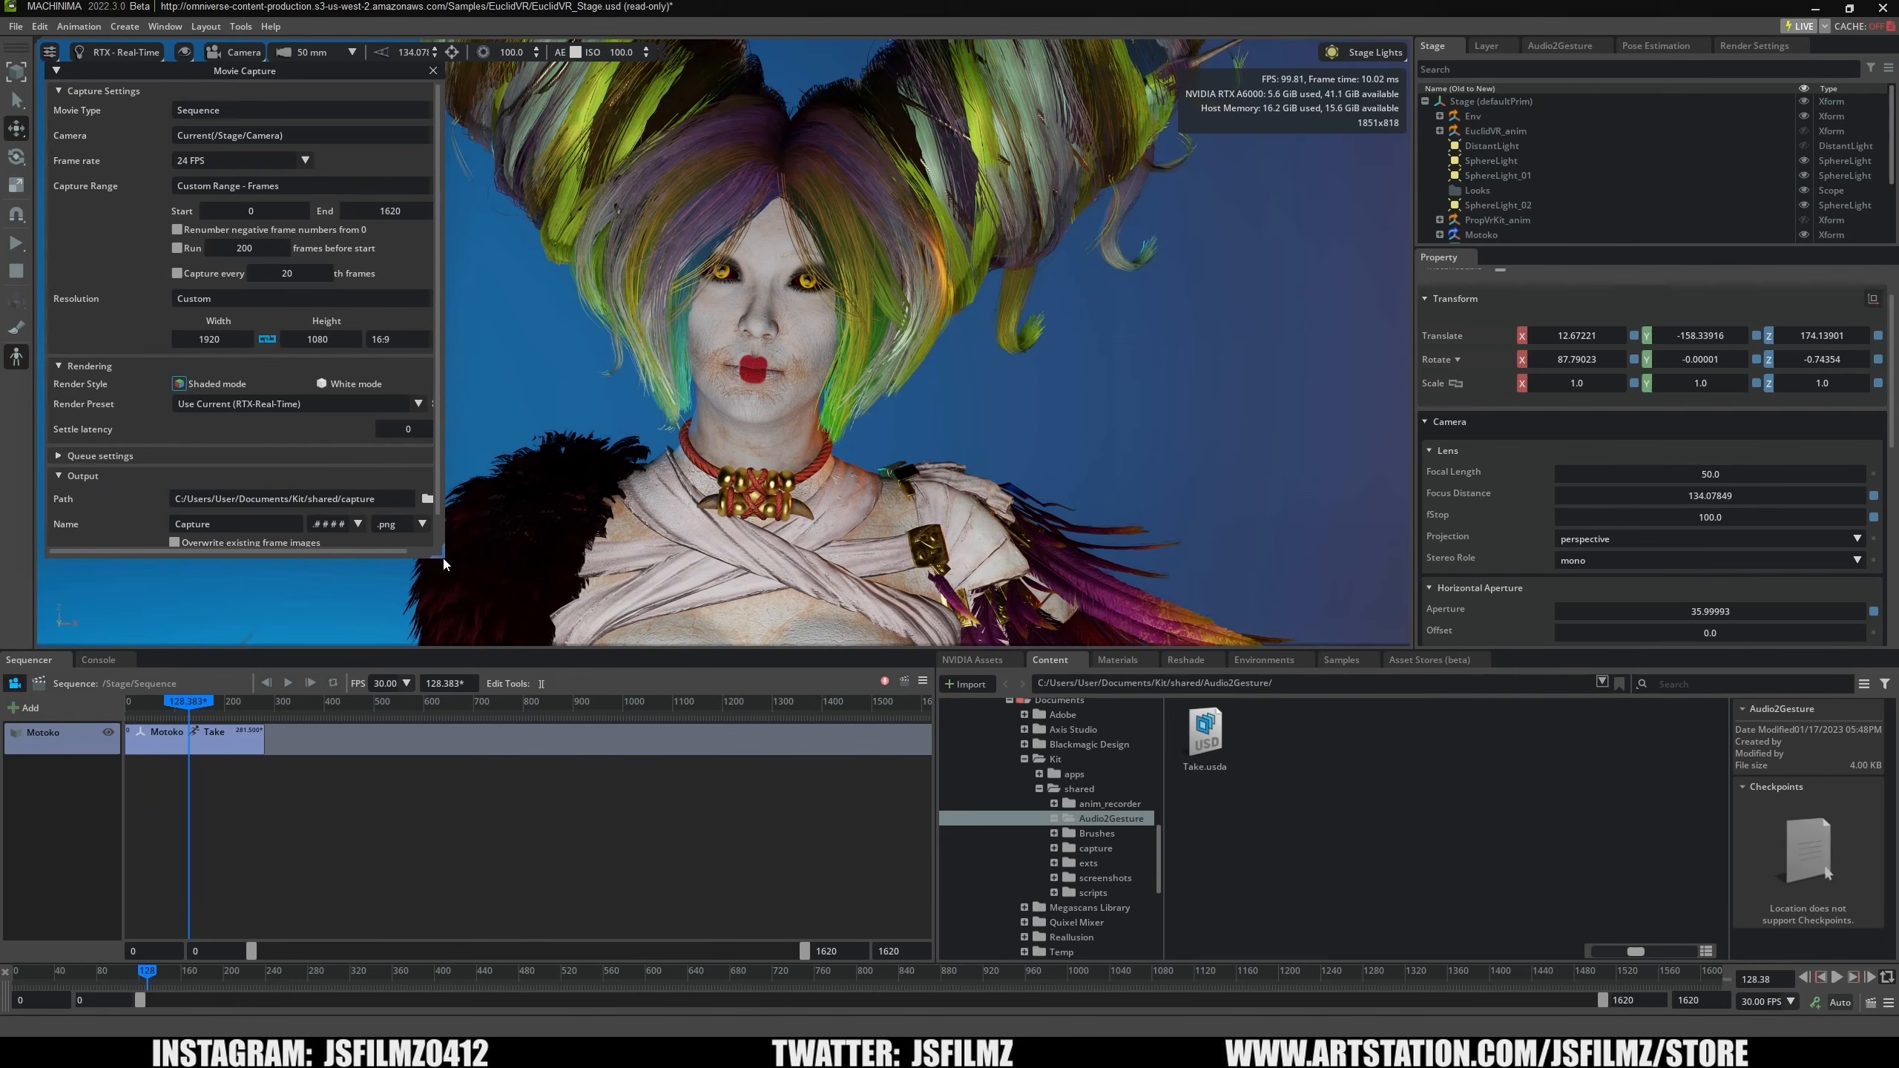
drag(442, 558, 550, 638)
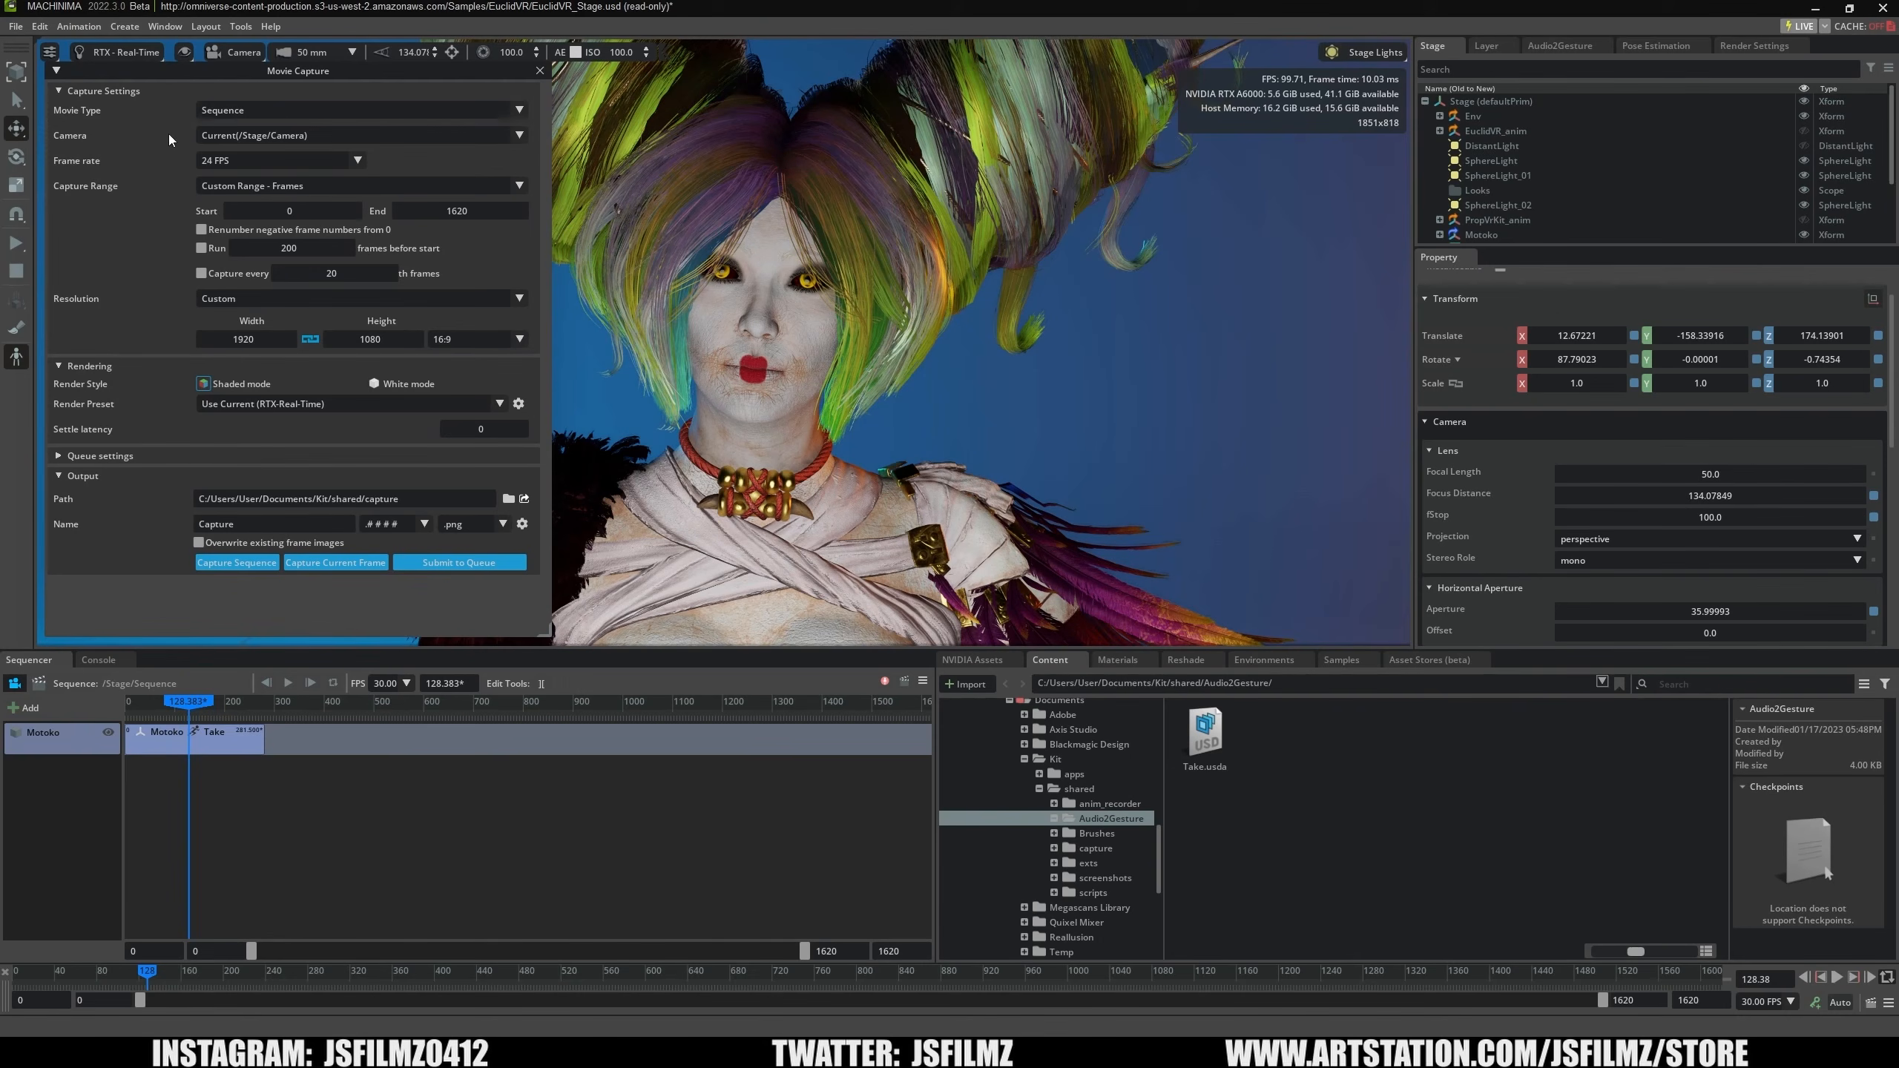
click(258, 135)
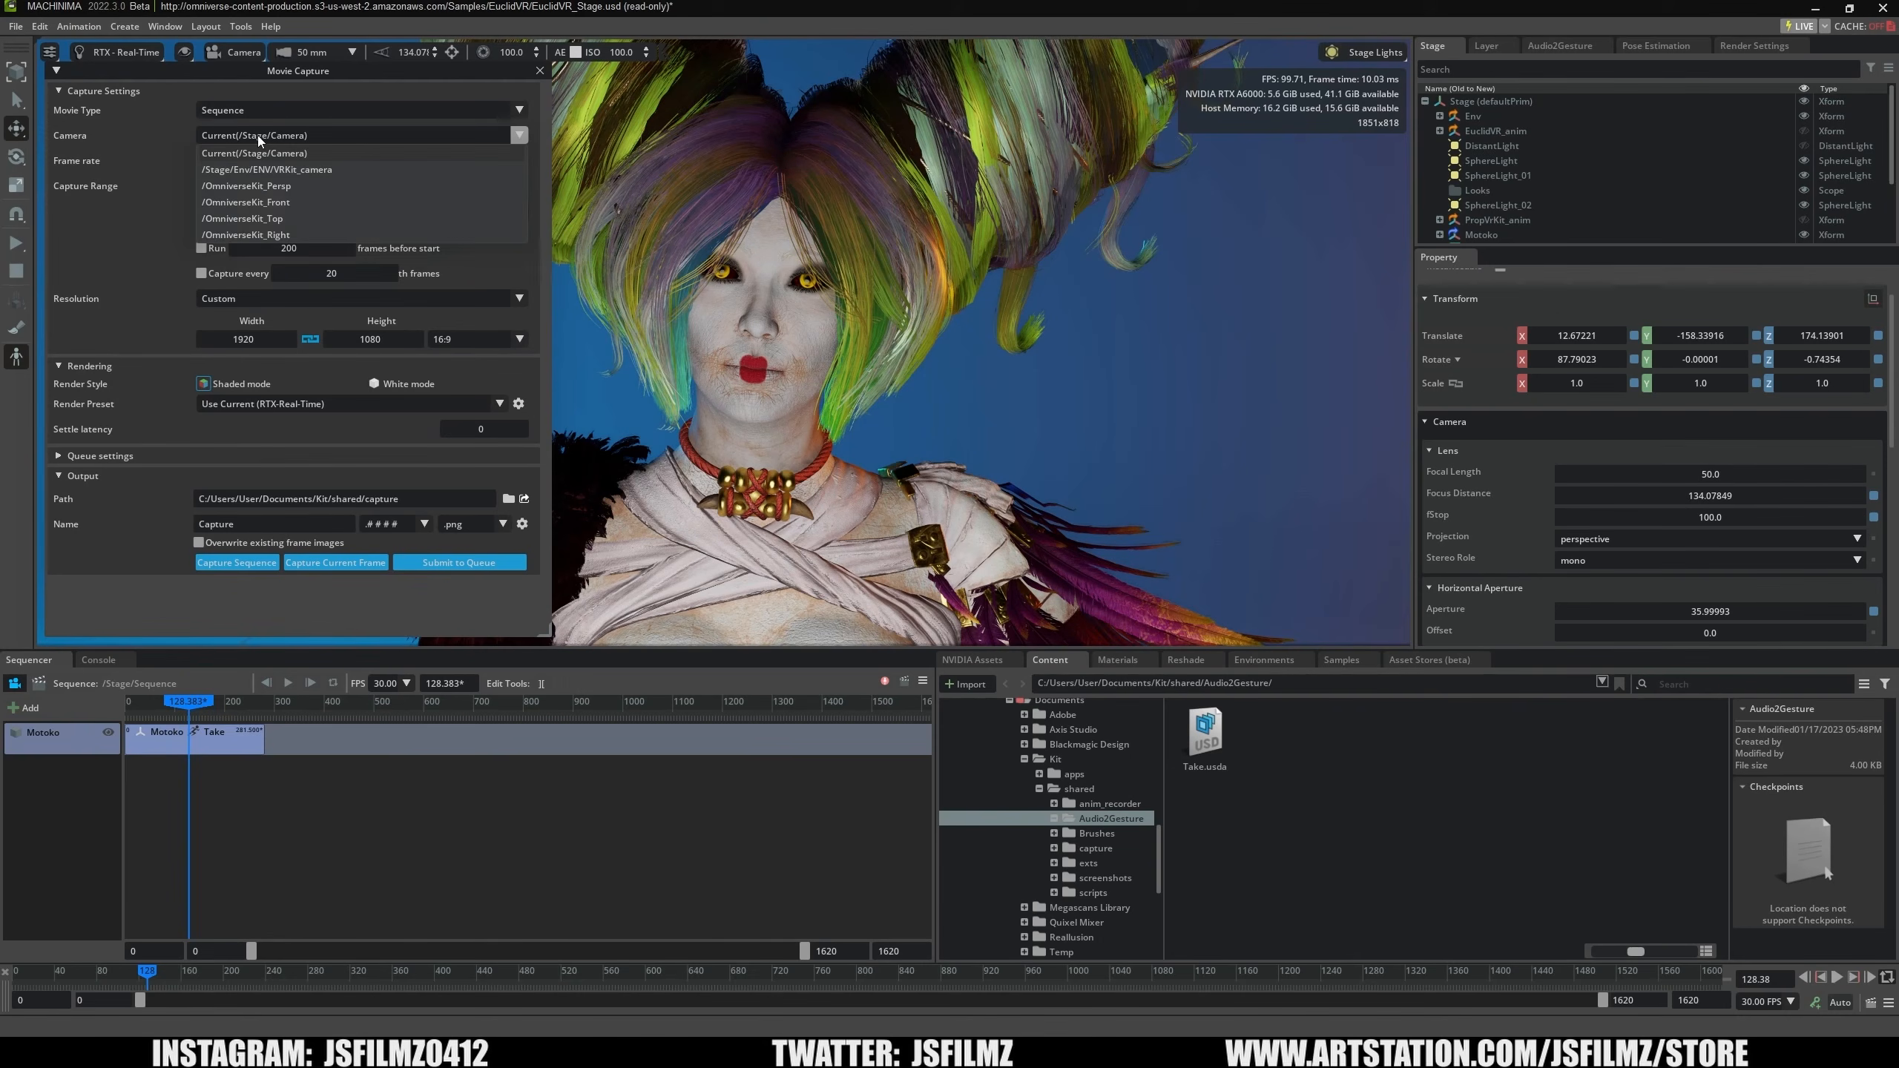
click(305, 155)
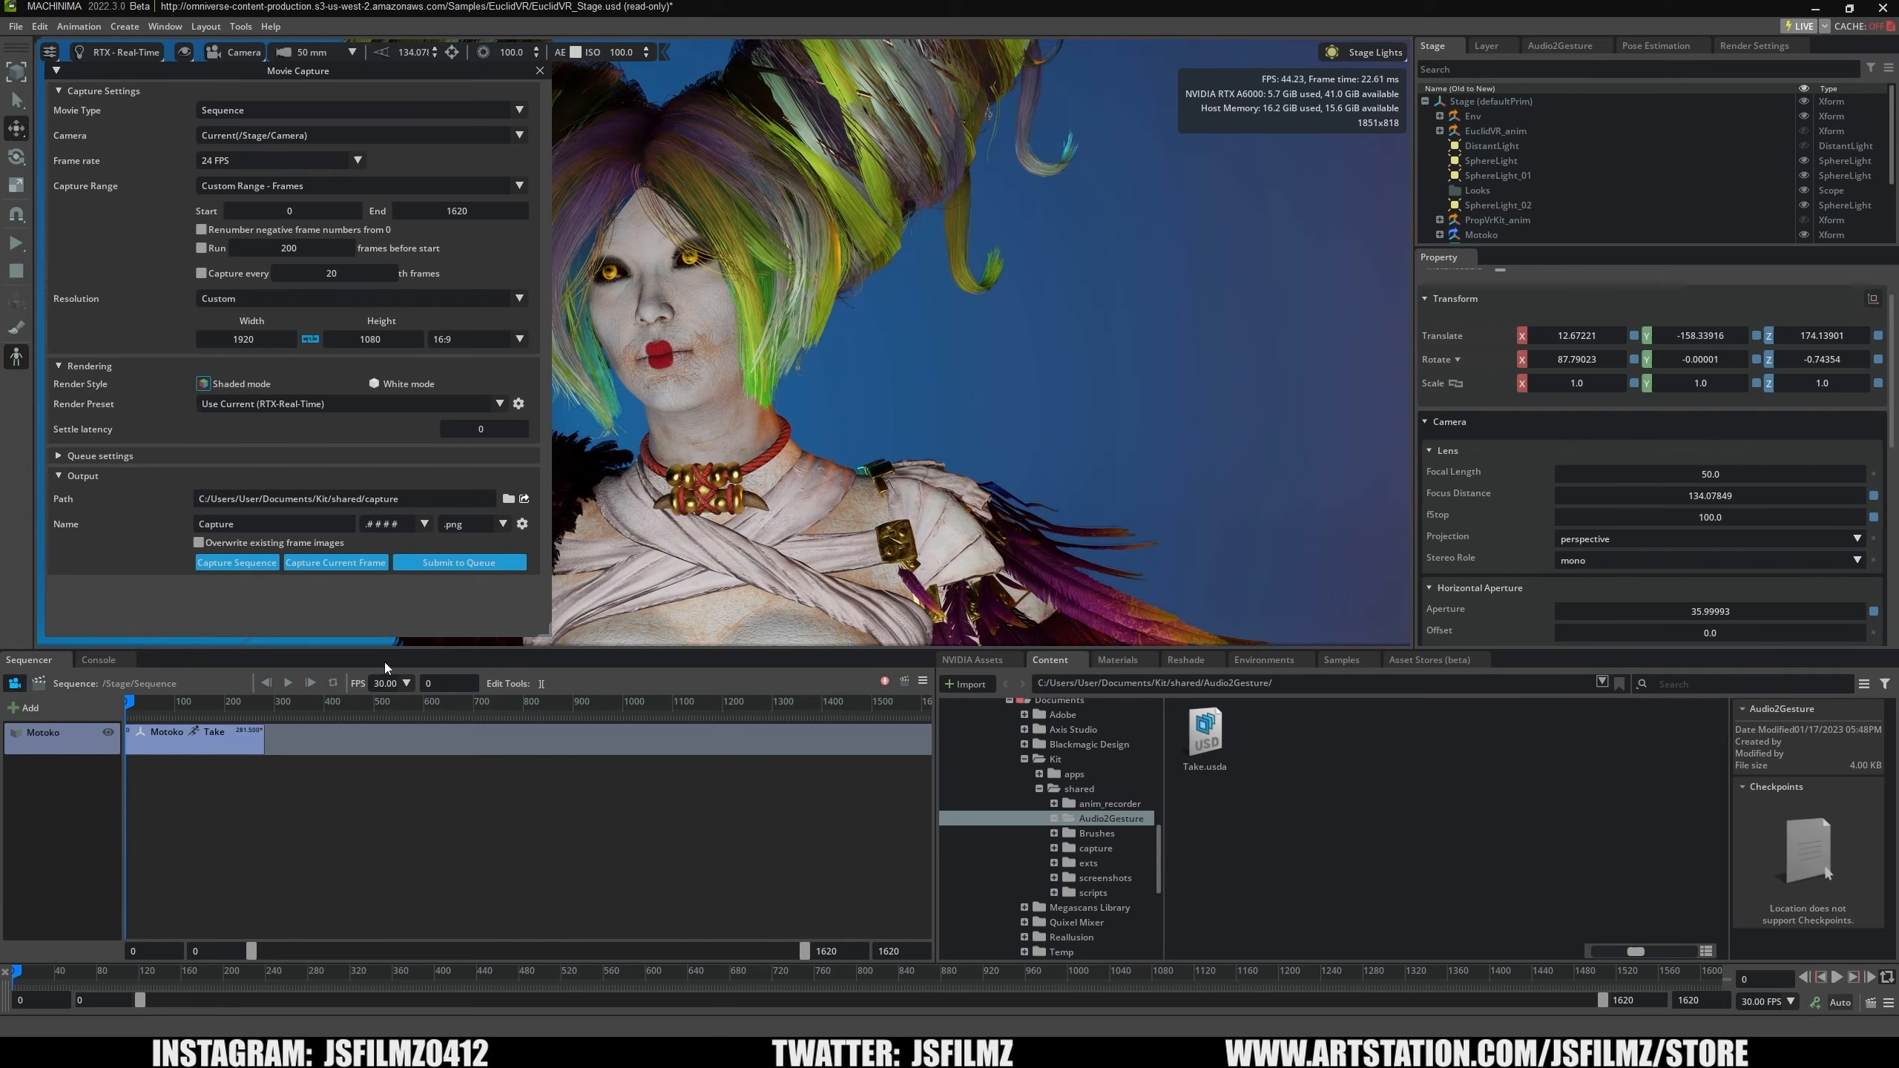
click(358, 160)
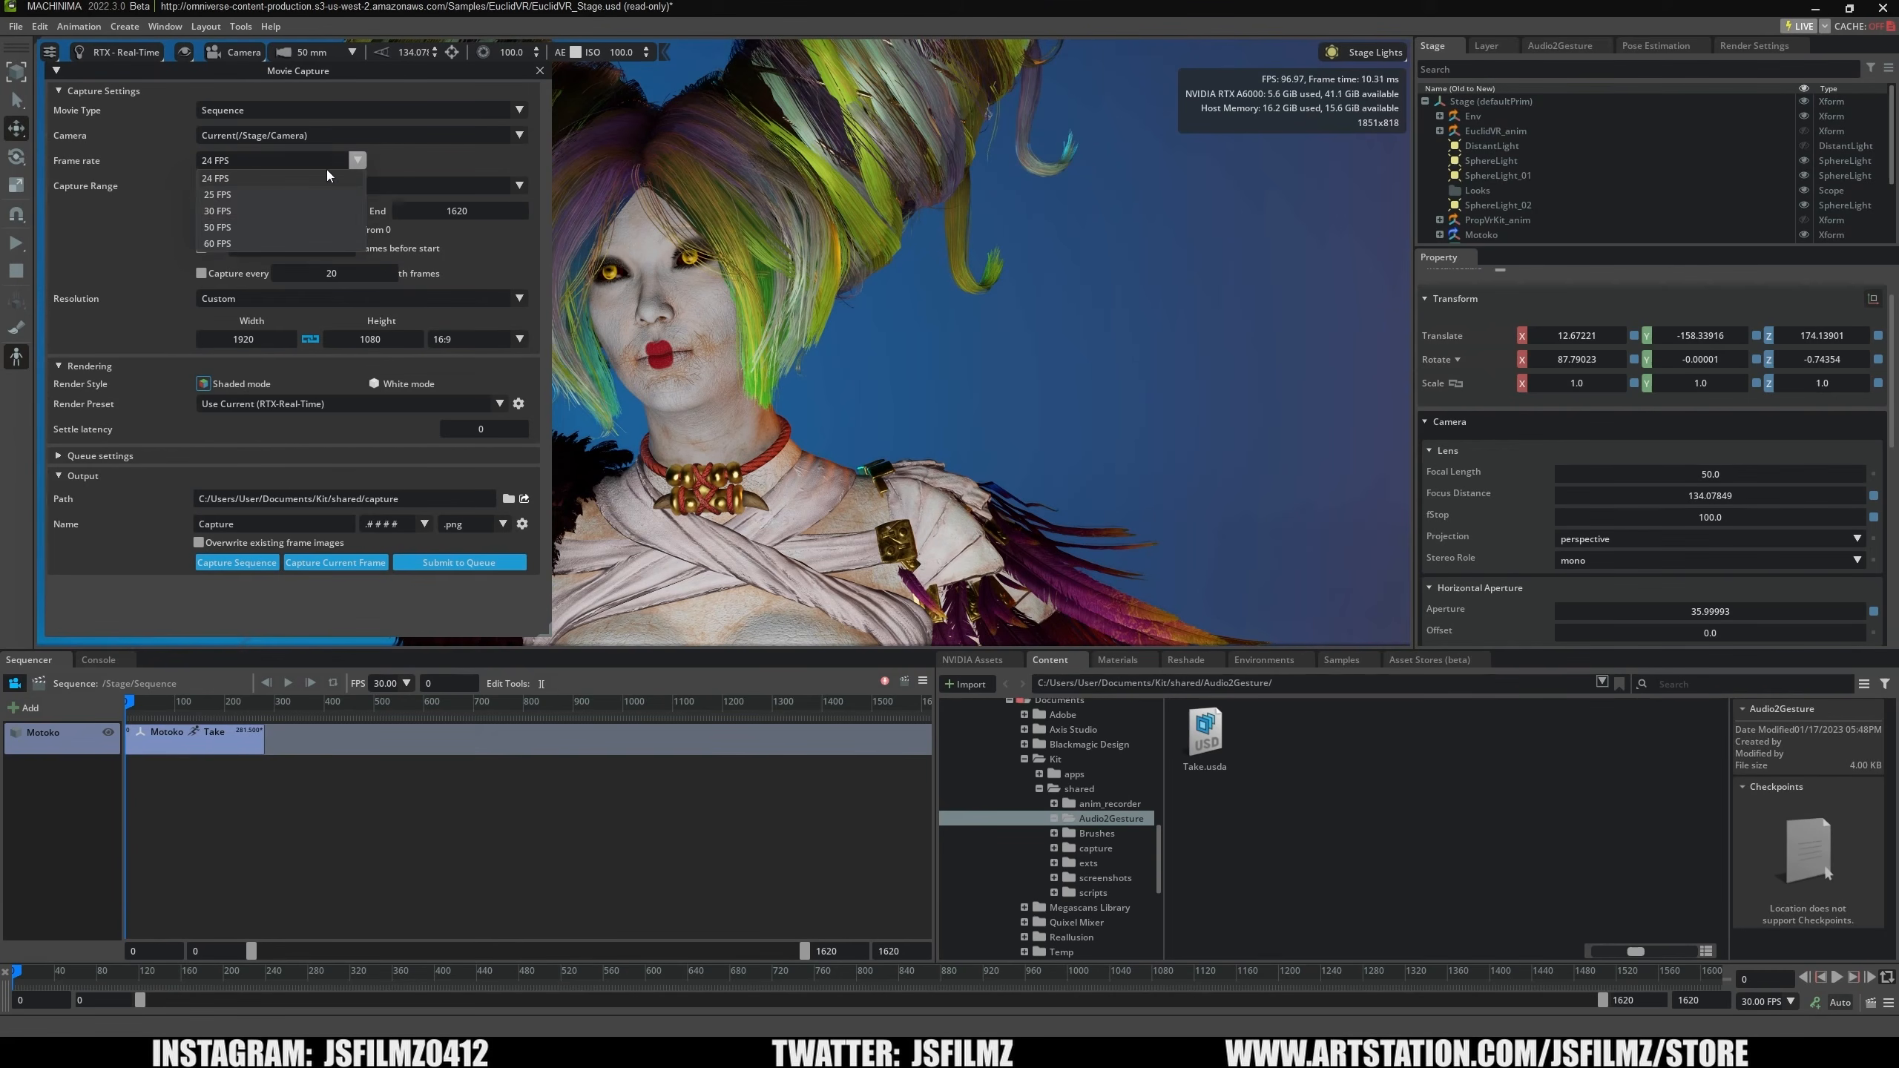
click(314, 210)
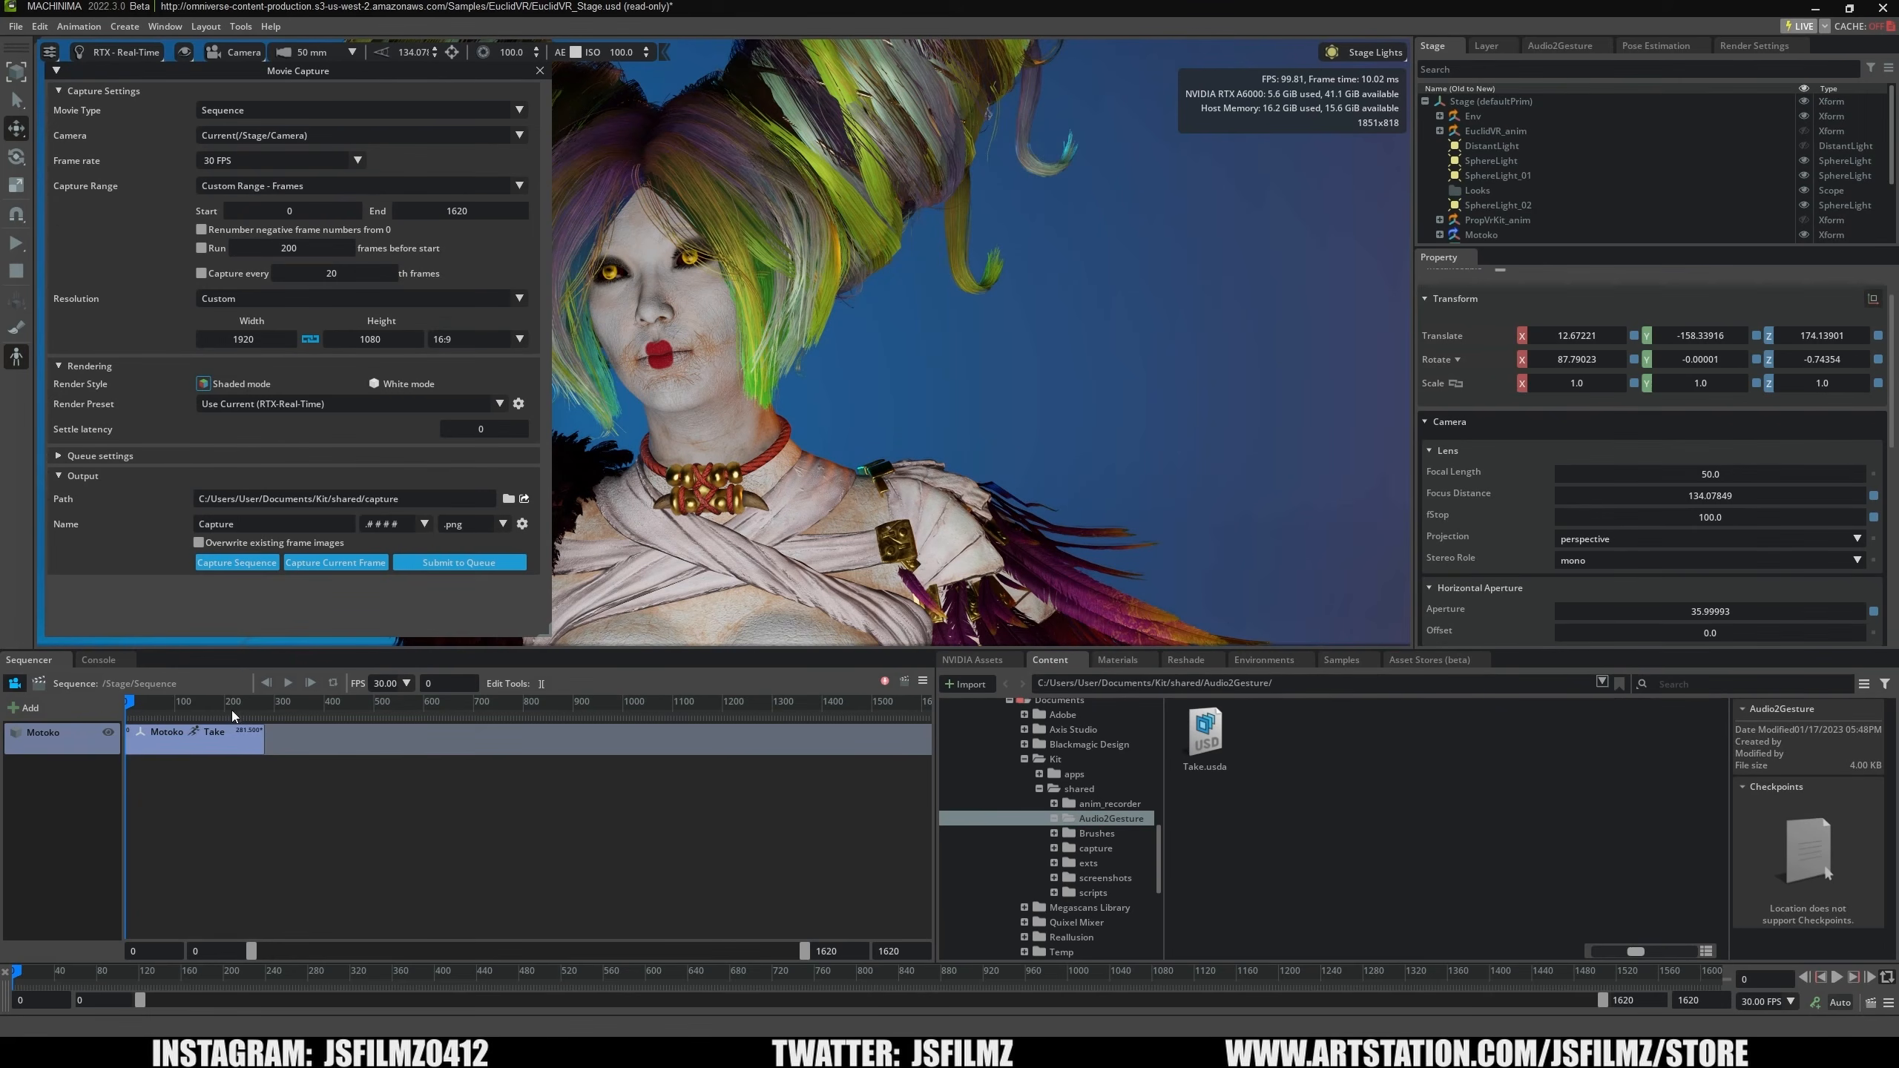
Set the capture range's end frame to 260 and the capture resolution to HD.
drag(232, 710, 255, 708)
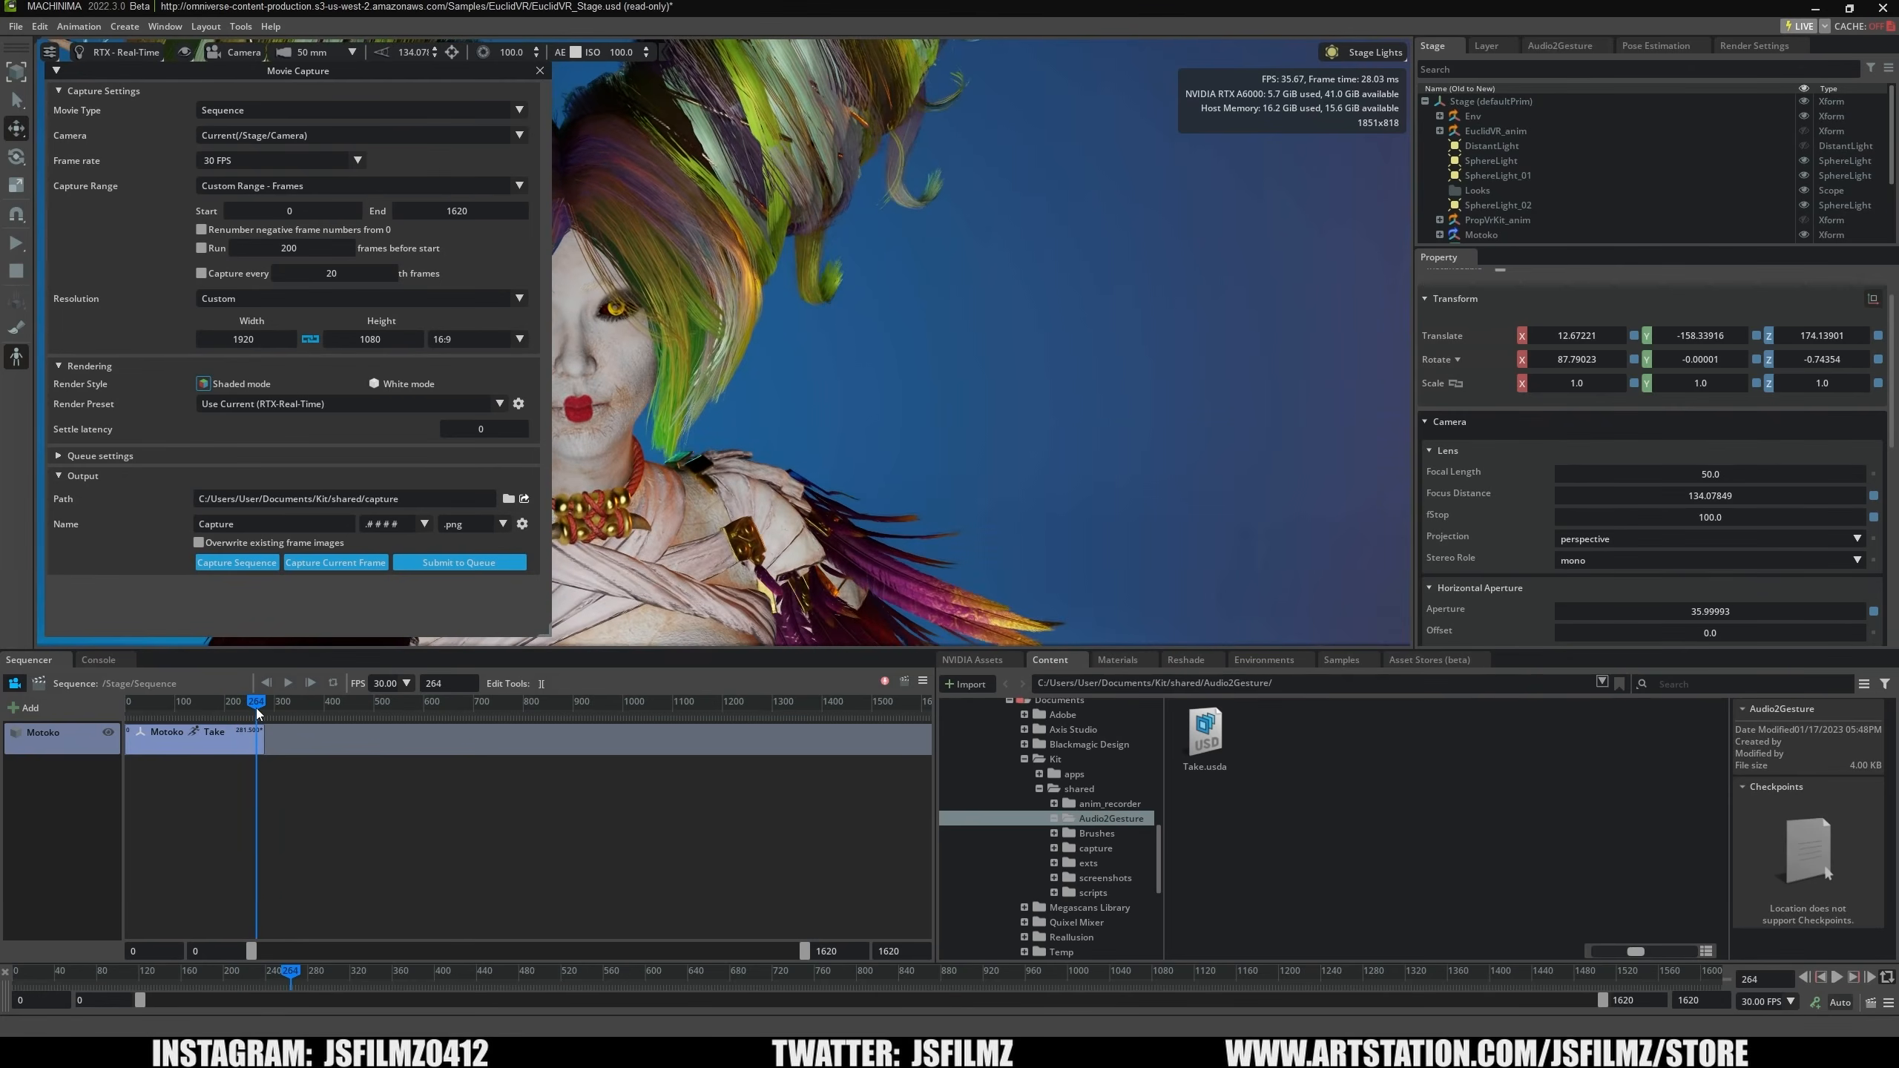
click(473, 216)
text(260)
key(Return)
click(374, 303)
click(248, 315)
Try the RTX-Interactive (Path Tracing) render preset for the capture, and return to Use Current (RTX-Real-Time).
click(254, 403)
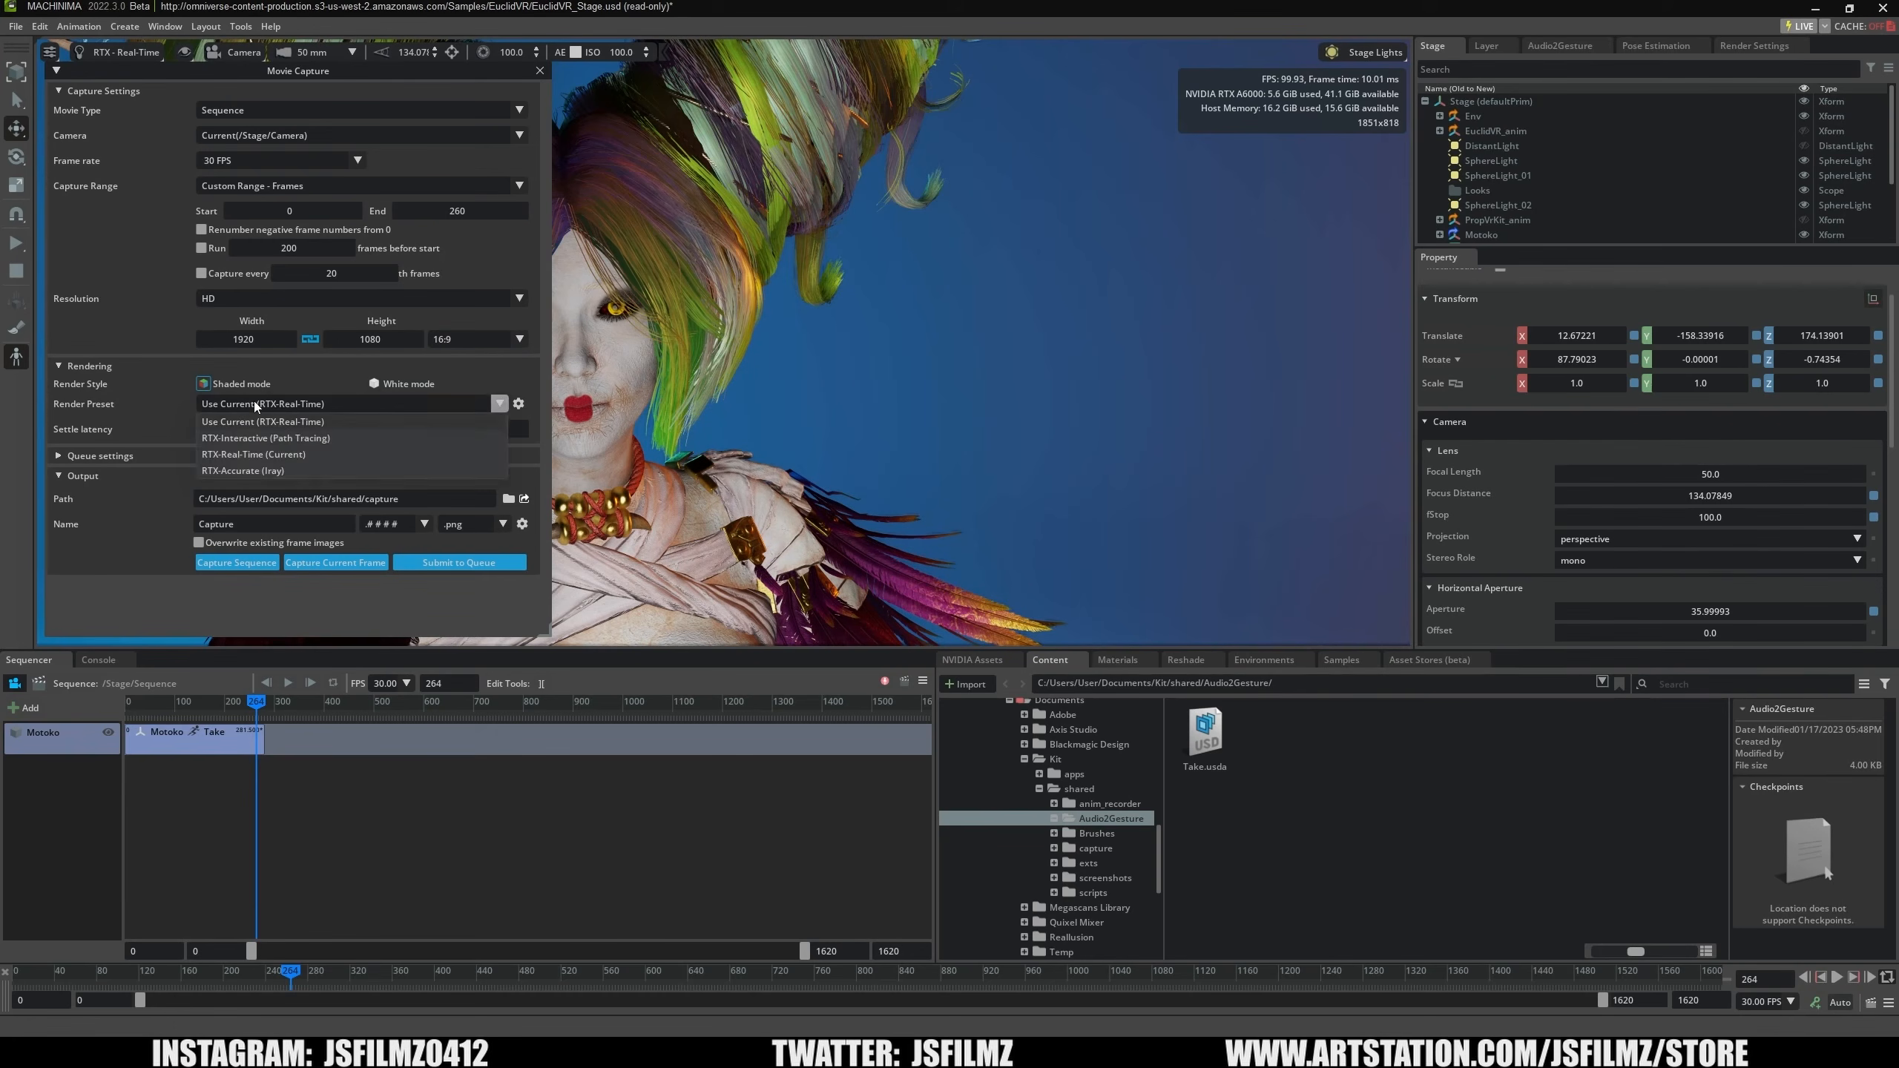
click(281, 439)
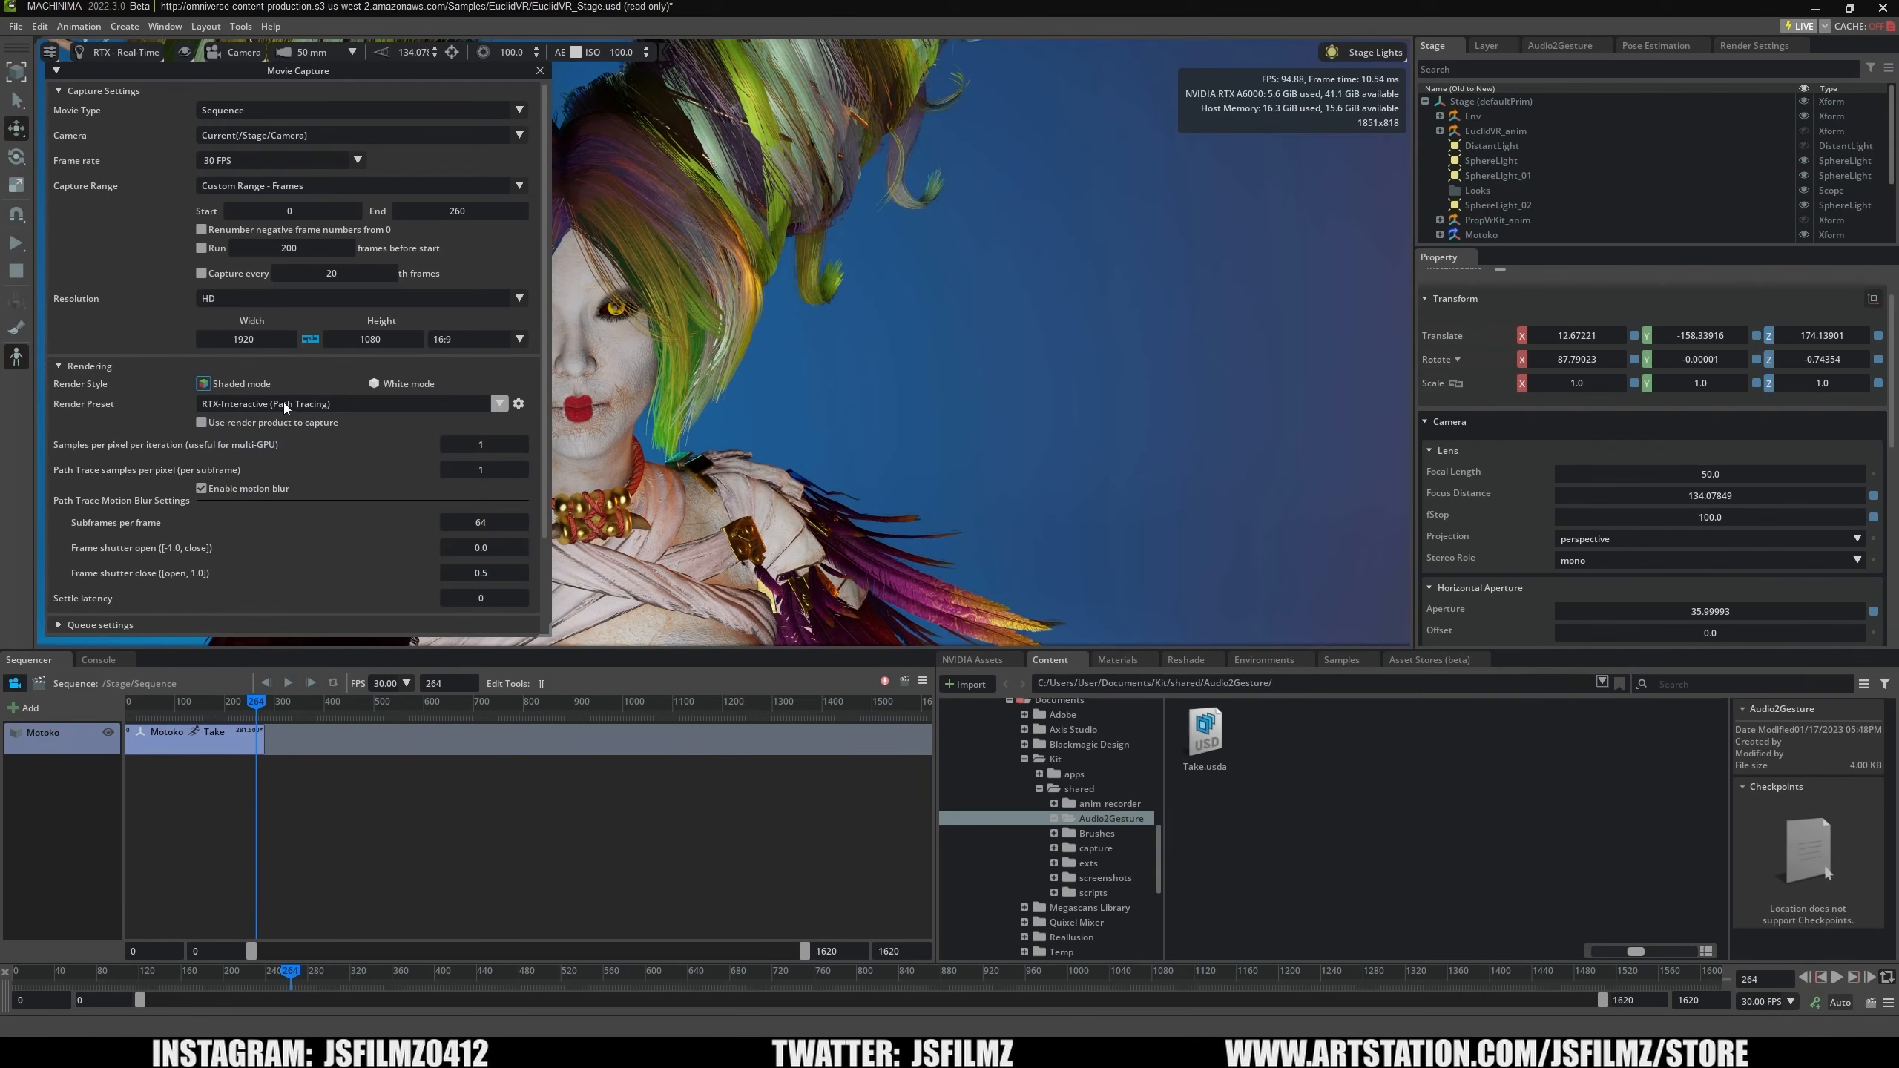
click(284, 403)
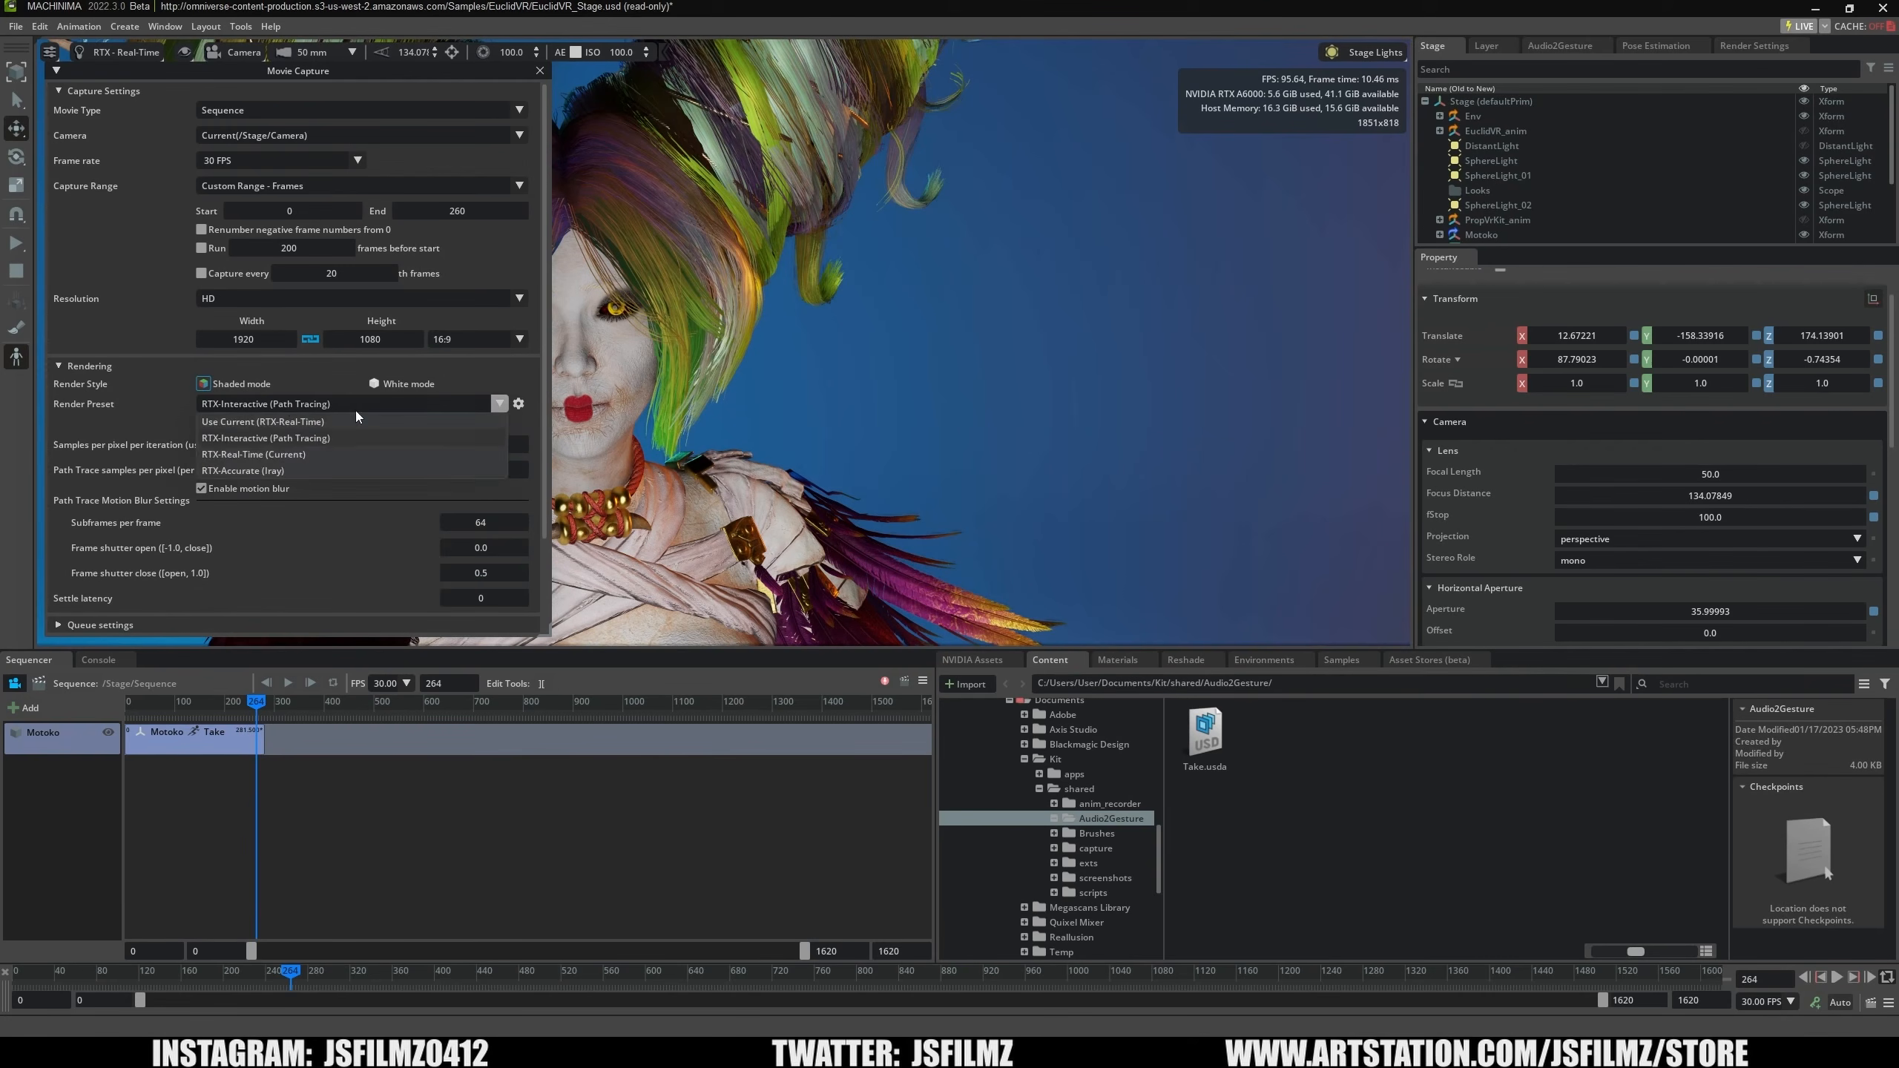
click(292, 420)
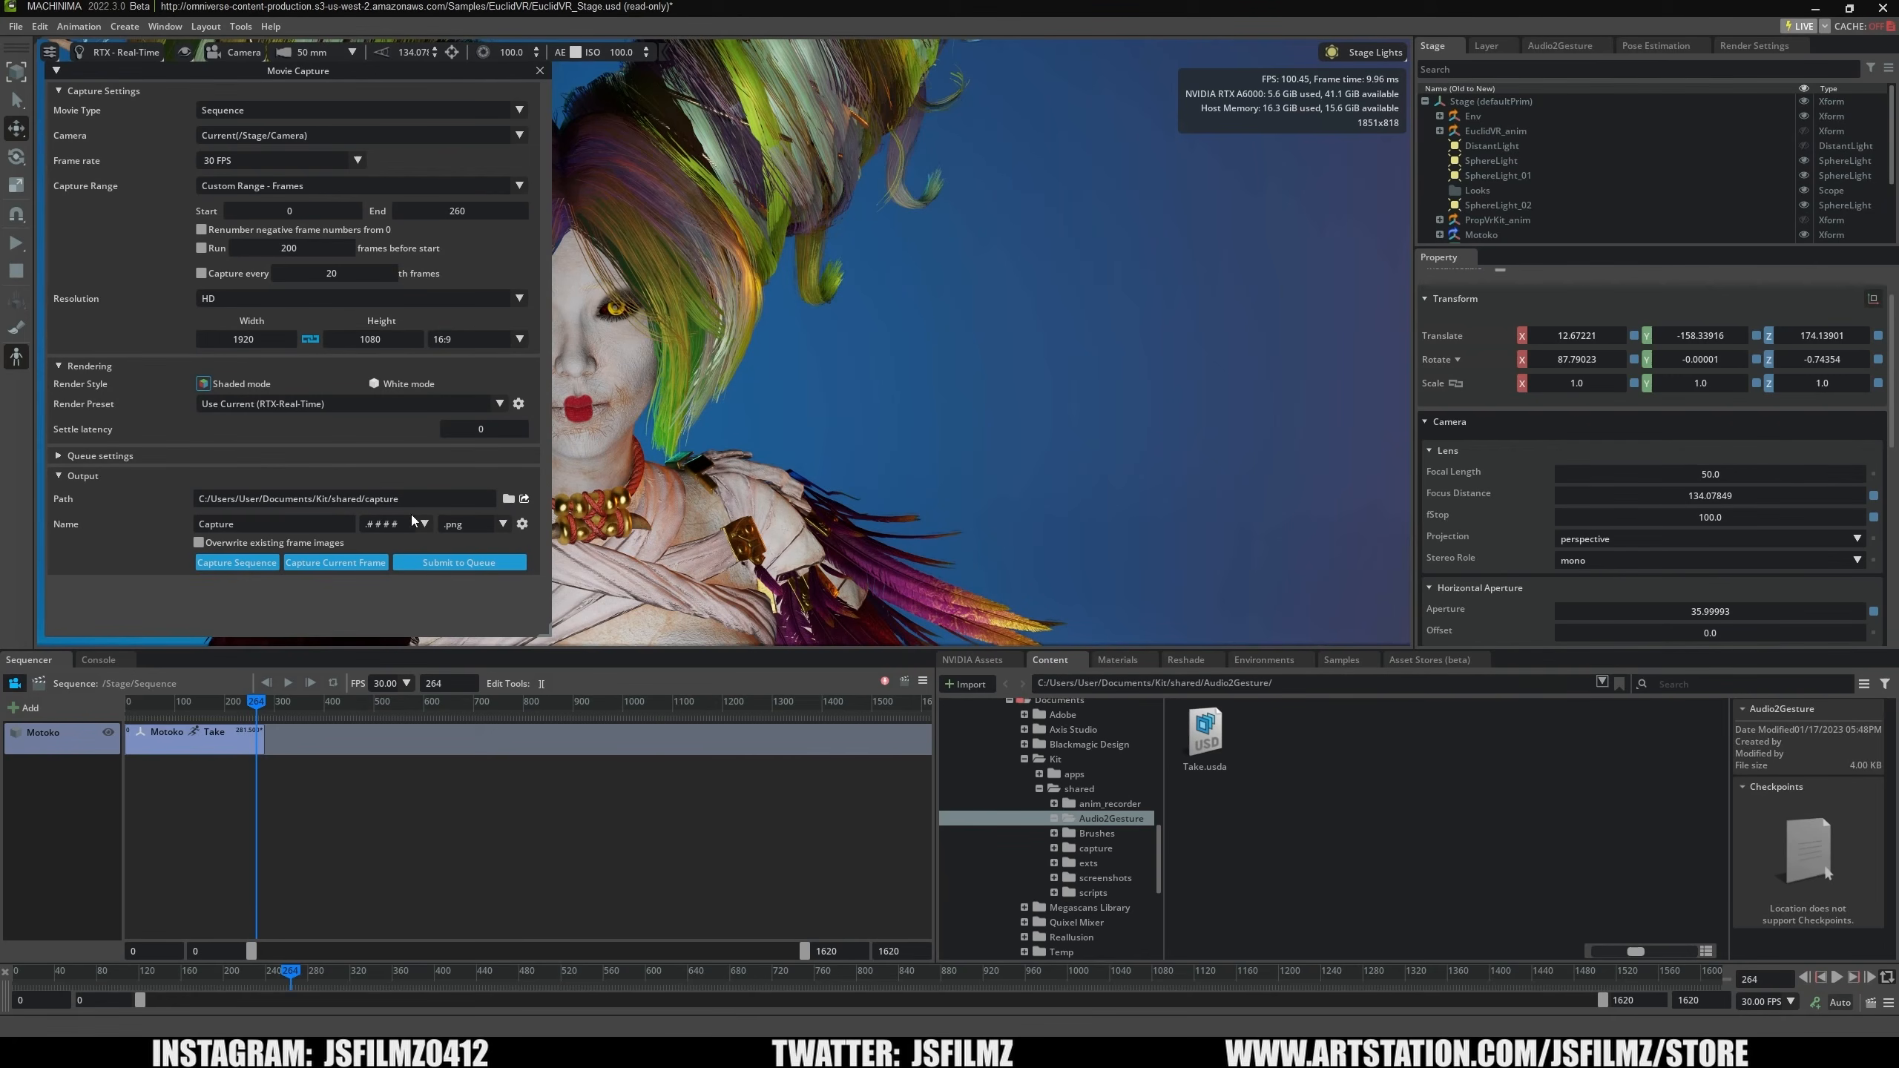
Check the available output file formats, keep .png with the name Capture, and start capturing the sequence.
click(216, 524)
click(503, 524)
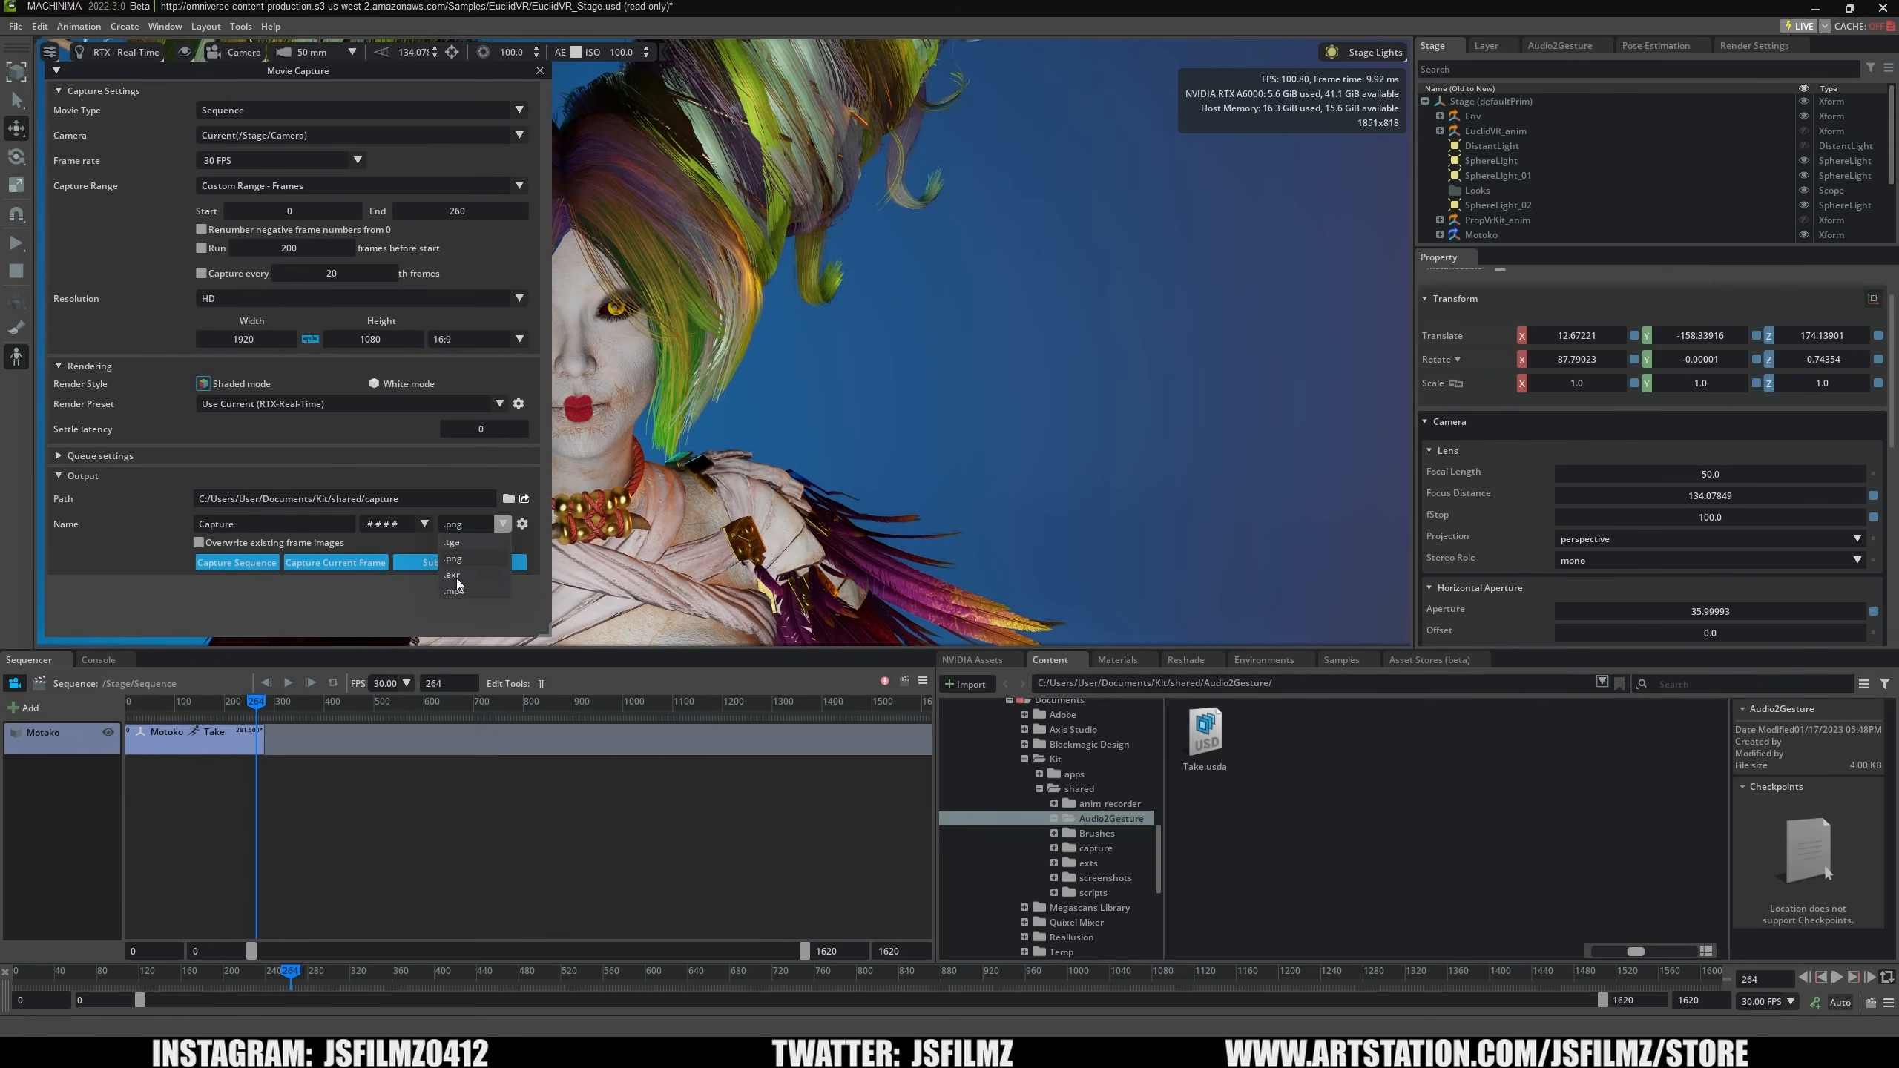
click(125, 550)
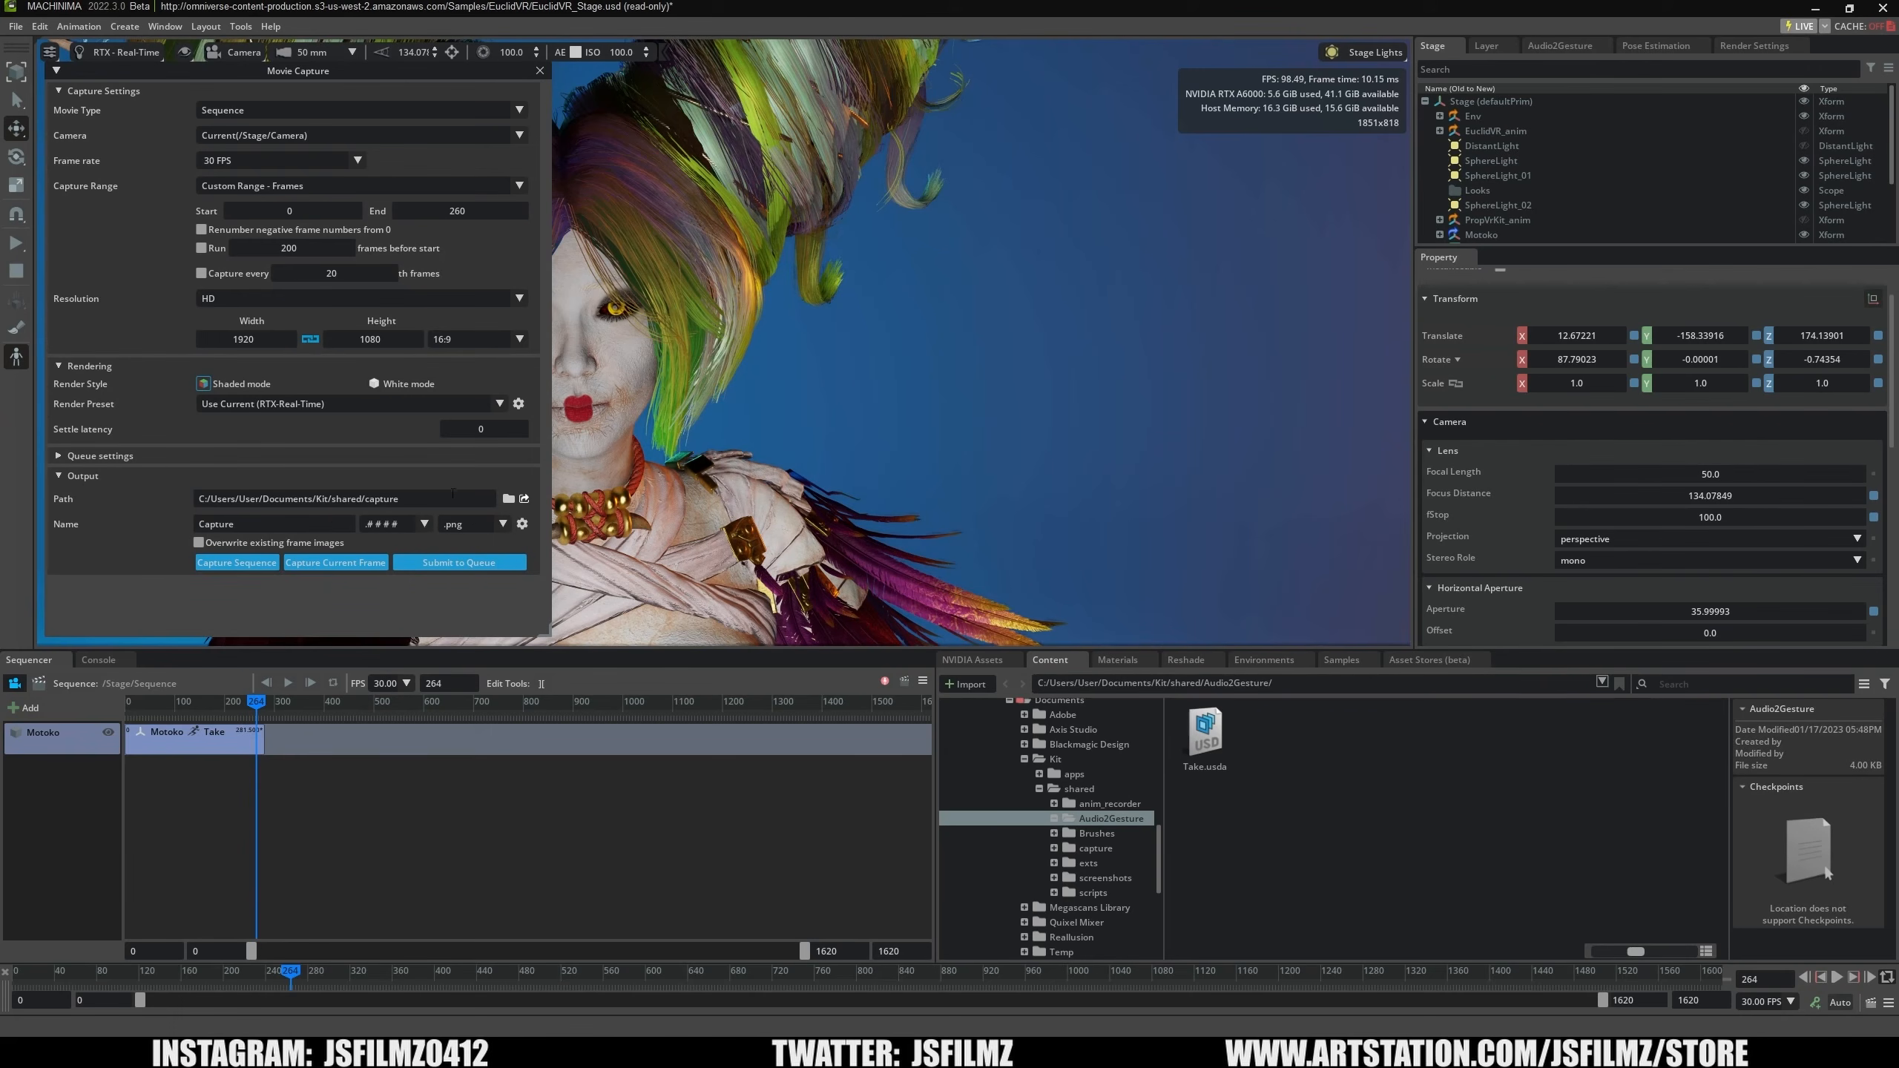
click(244, 566)
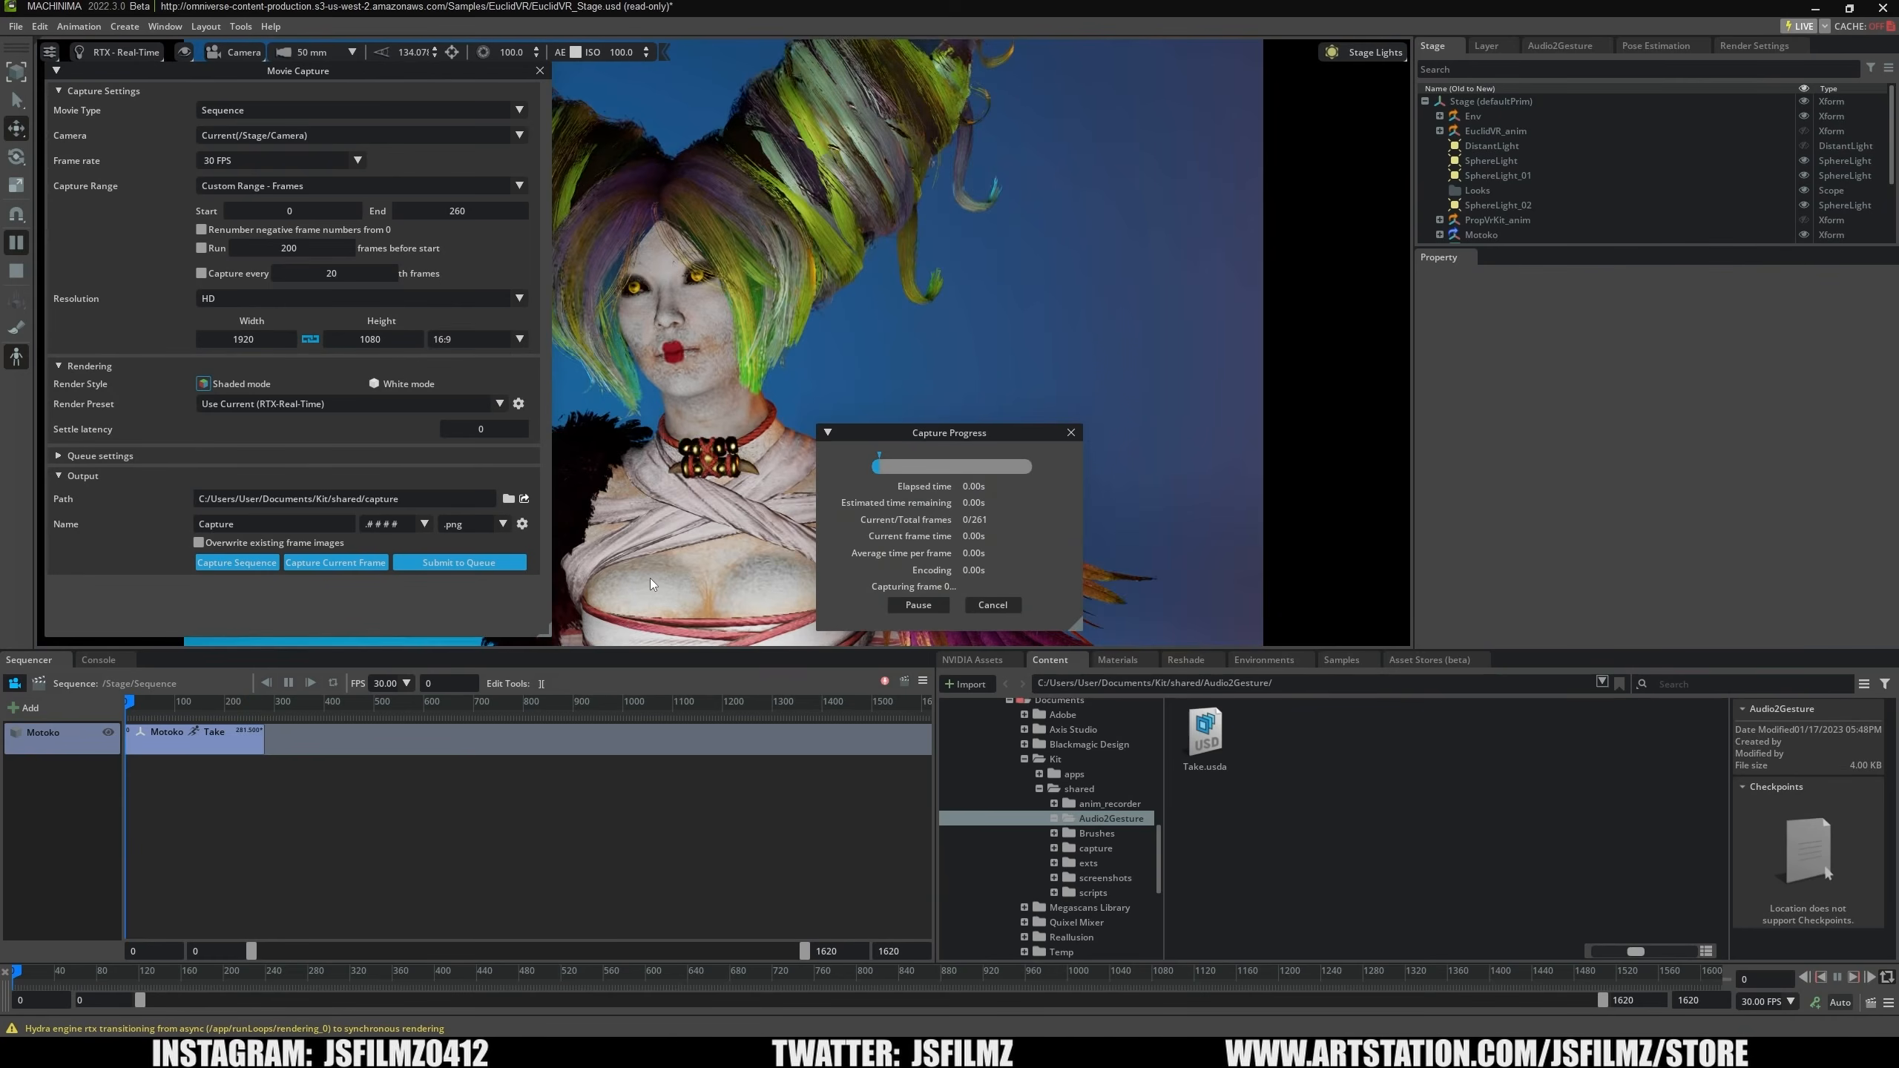